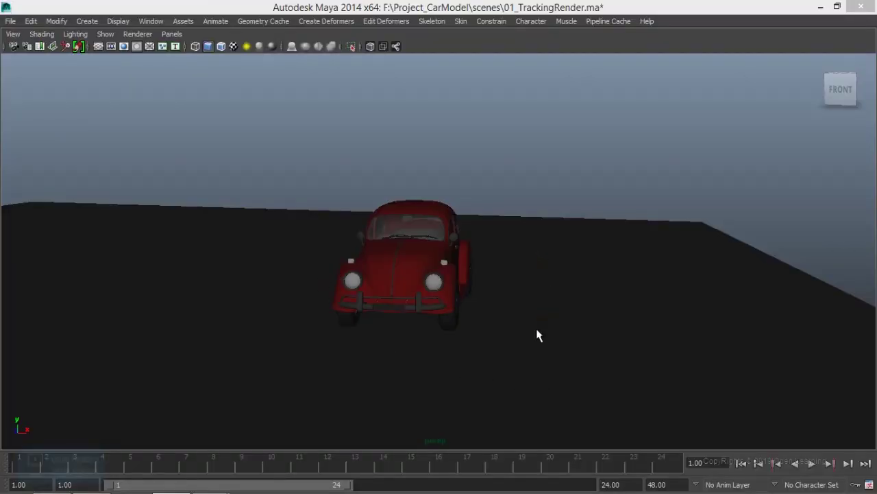
Tumble the perspective view around to show the red Beetle's right side
{"action": "mouse_move", "coordinate": [452, 309]}
{"action": "left_mouse_down", "text": "alt"}
{"action": "mouse_move", "coordinate": [533, 330]}
{"action": "mouse_move", "coordinate": [486, 333]}
{"action": "mouse_move", "coordinate": [551, 320]}
{"action": "mouse_move", "coordinate": [638, 327]}
{"action": "left_mouse_up", "text": "alt"}
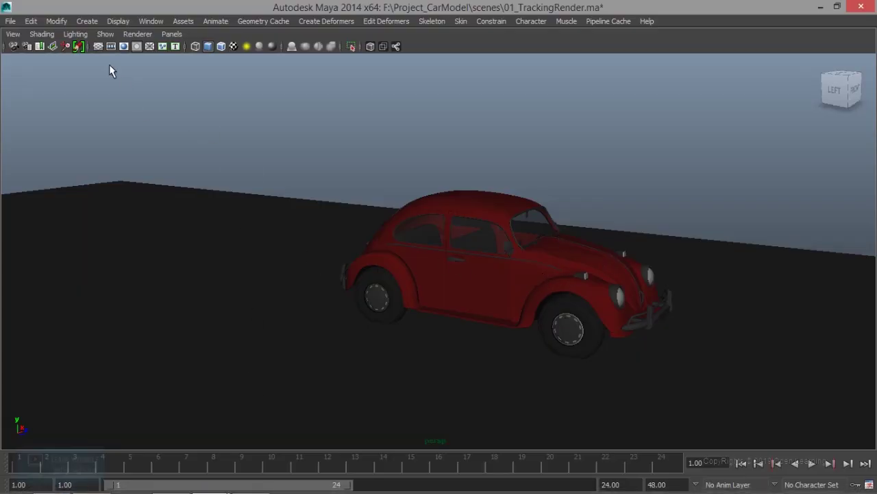
{"action": "left_click", "coordinate": [87, 21]}
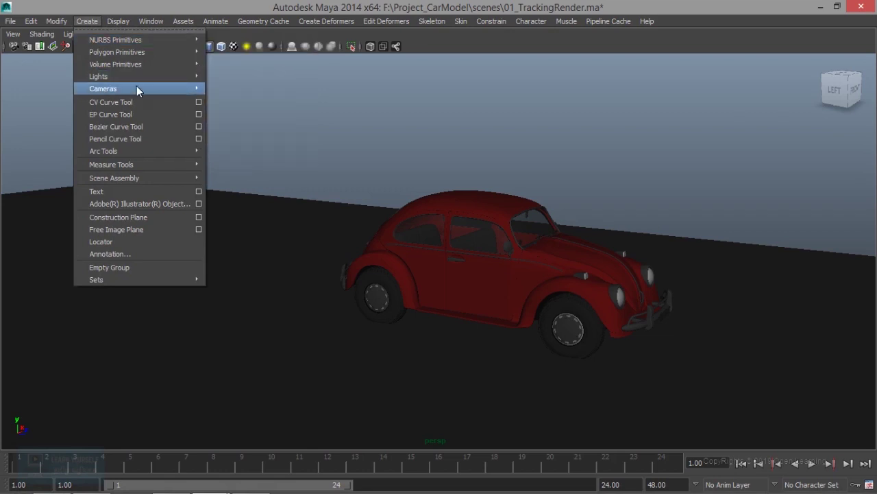
Add a new camera, camera1, to the scene
{"action": "mouse_move", "coordinate": [103, 89]}
{"action": "left_click", "coordinate": [247, 92]}
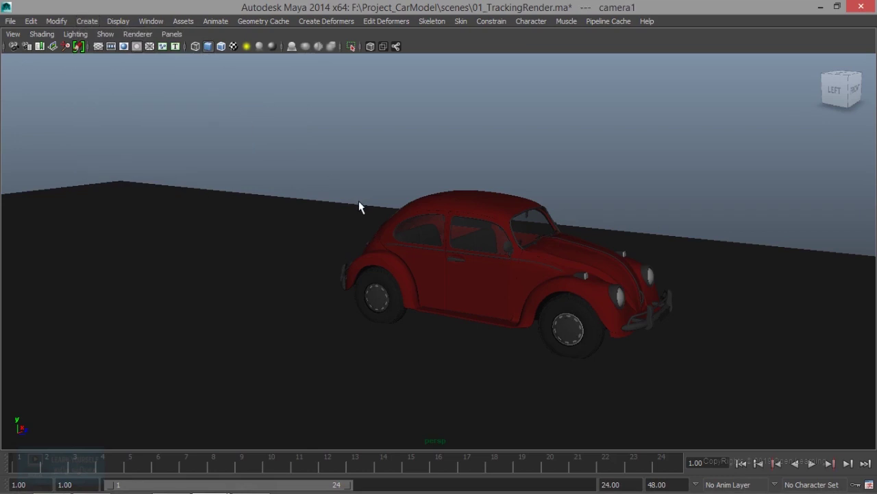
{"action": "left_click", "coordinate": [172, 33]}
{"action": "mouse_move", "coordinate": [193, 46]}
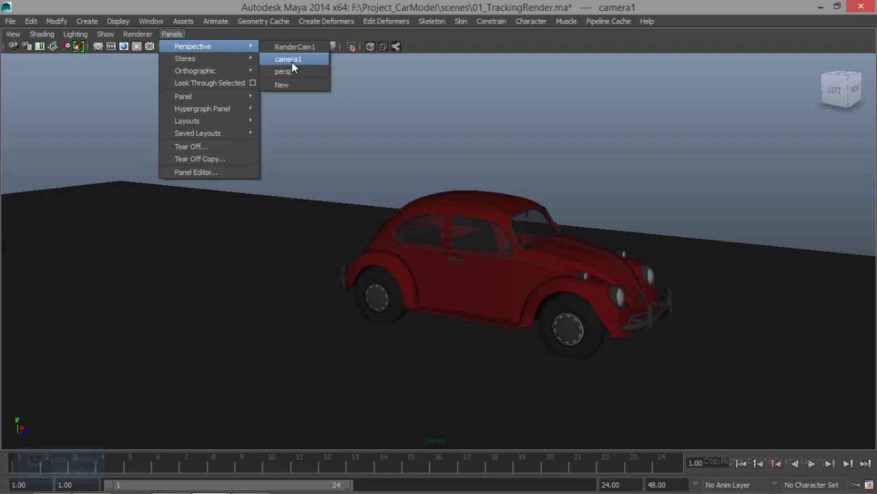
{"action": "left_click", "coordinate": [397, 137]}
Delete camera1 in the Outliner, leaving RenderCam1 selected as the only custom camera
{"action": "left_click", "coordinate": [151, 20]}
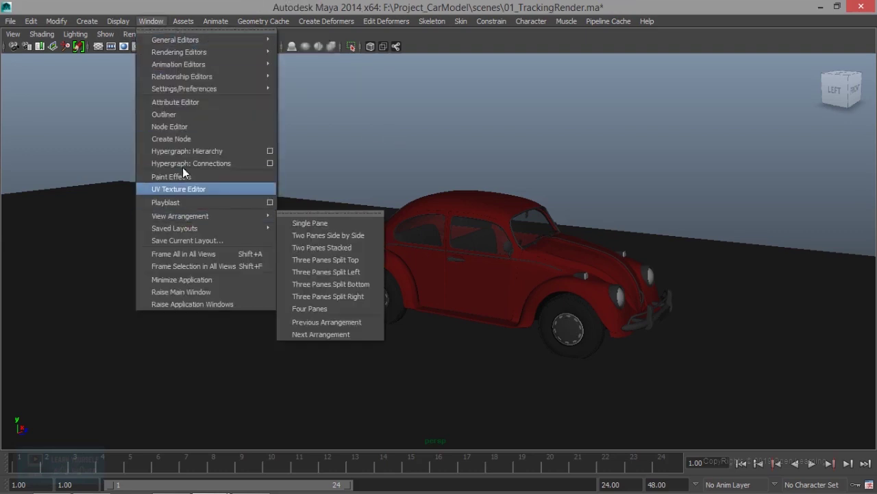
{"action": "left_click", "coordinate": [179, 116]}
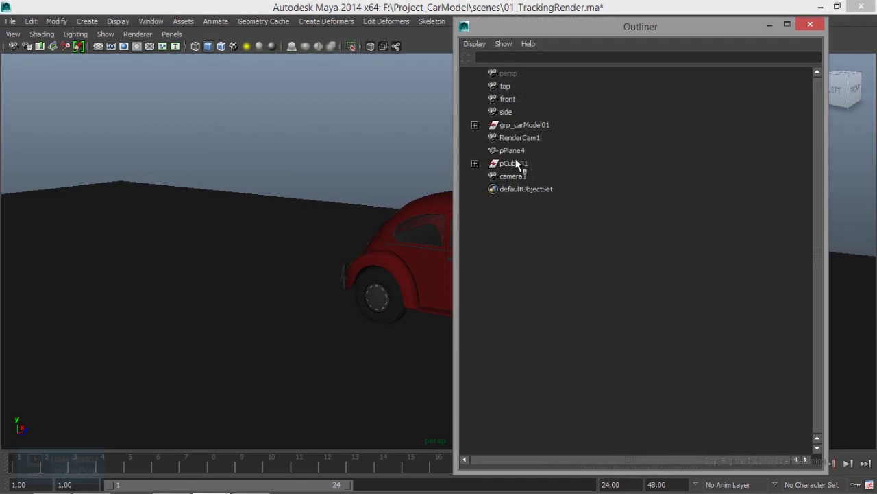
{"action": "left_click", "coordinate": [514, 177]}
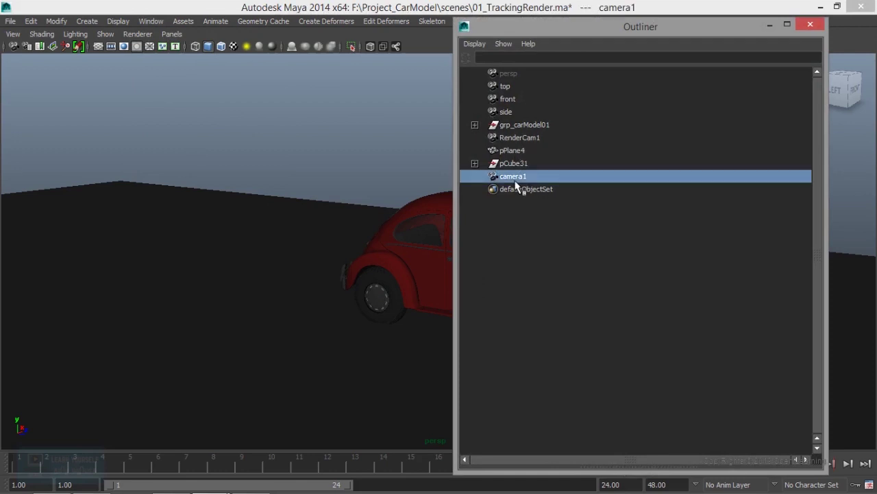
{"action": "key", "text": "Delete"}
{"action": "left_click", "coordinate": [532, 137]}
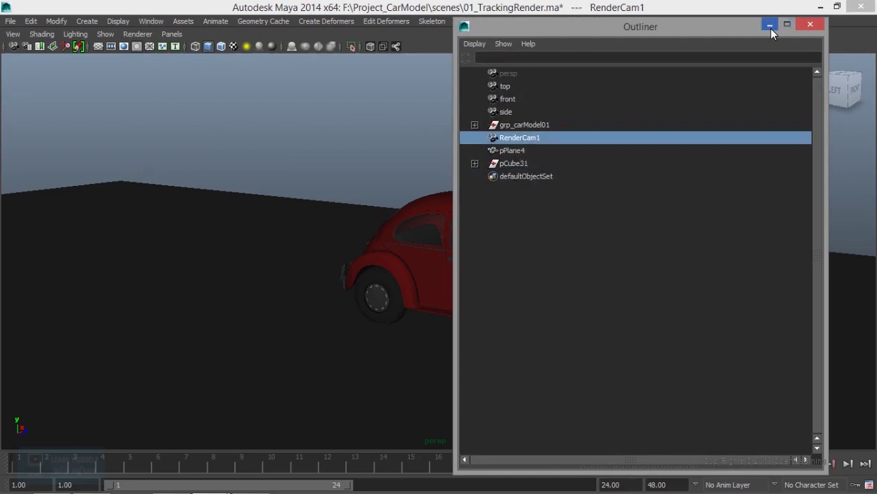
{"action": "left_click", "coordinate": [770, 27]}
{"action": "left_click", "coordinate": [171, 34]}
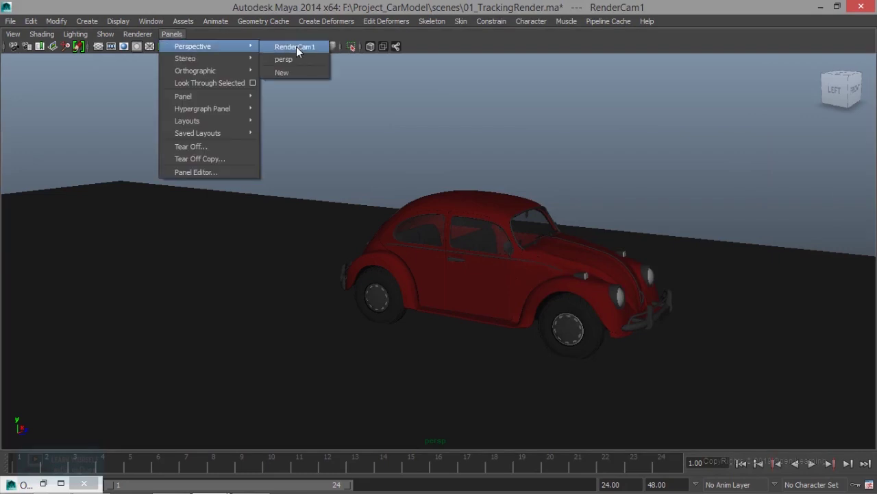
Look through RenderCam1 and unlock its Translate X through Visibility channels
{"action": "left_click", "coordinate": [296, 46]}
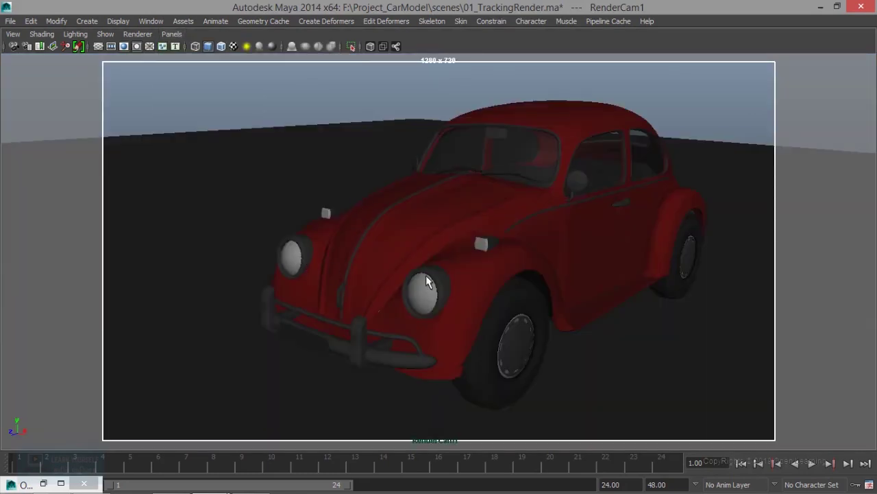
{"action": "key", "text": "ctrl+a"}
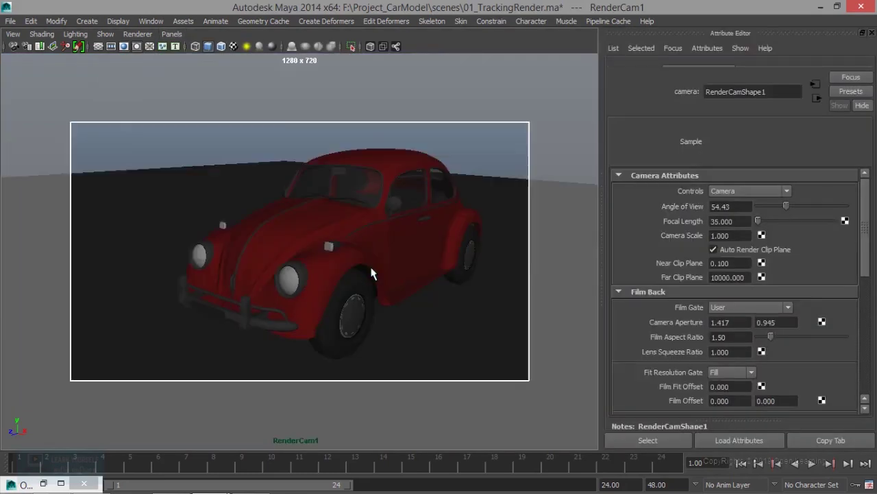
{"action": "key", "text": "ctrl+a"}
{"action": "left_click_drag", "start_coordinate": [789, 85], "coordinate": [791, 177]}
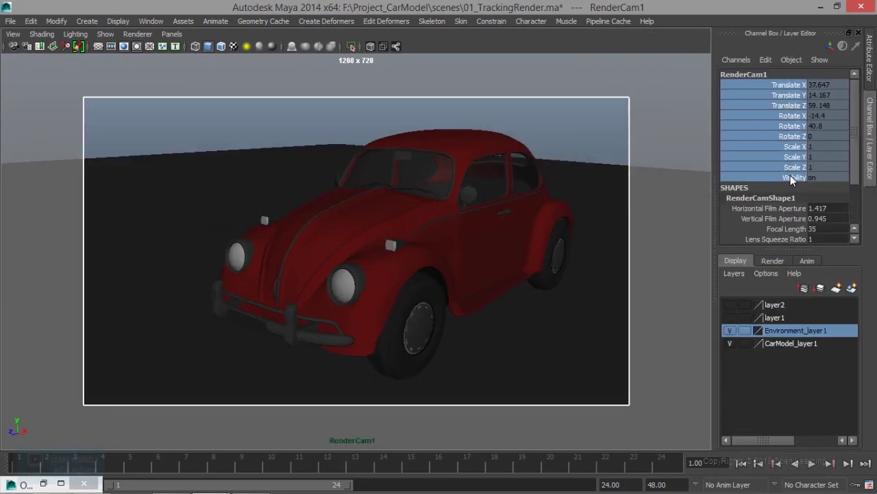
{"action": "right_click", "coordinate": [790, 176]}
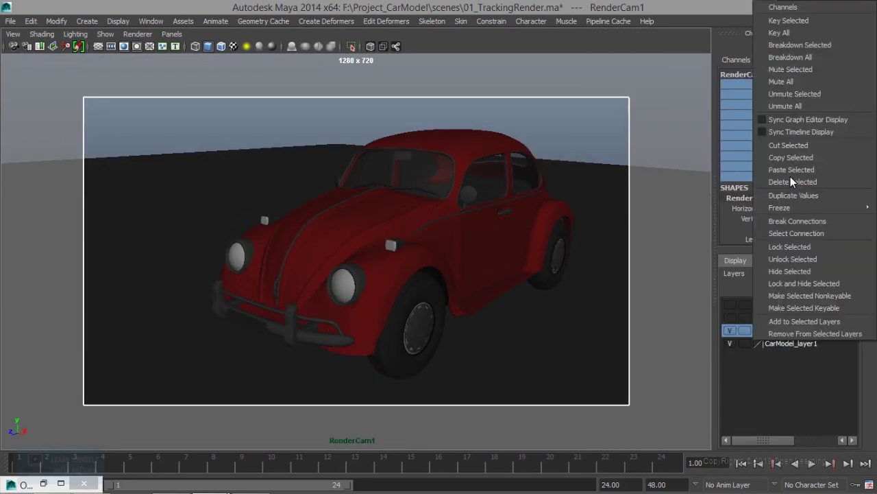
{"action": "left_click", "coordinate": [802, 261]}
Tumble, pan and dolly RenderCam1 to frame the Beetle's front head-on
{"action": "scroll", "coordinate": [788, 232], "scroll_direction": "down", "scroll_amount": 2}
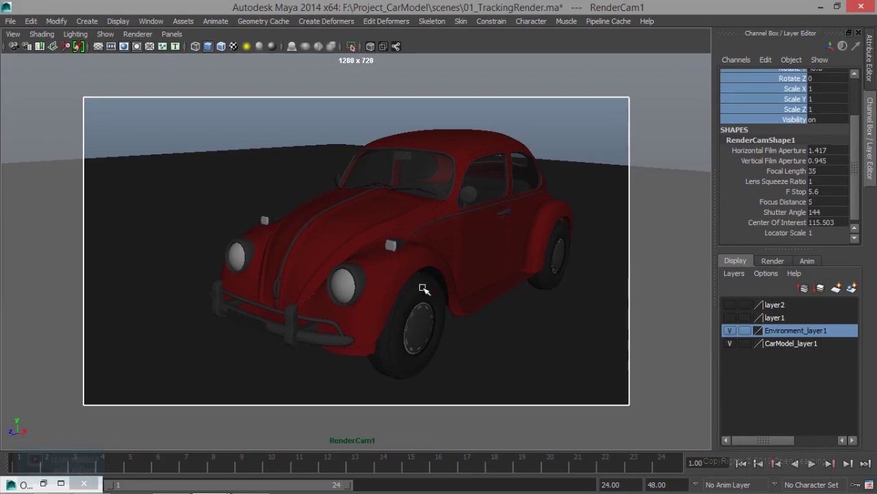
{"action": "left_click", "coordinate": [529, 325]}
{"action": "mouse_move", "coordinate": [528, 326]}
{"action": "left_mouse_down", "text": "alt"}
{"action": "mouse_move", "coordinate": [423, 309]}
{"action": "mouse_move", "coordinate": [432, 300]}
{"action": "left_mouse_up", "text": "alt"}
{"action": "mouse_move", "coordinate": [432, 300]}
{"action": "middle_mouse_down", "text": "alt"}
{"action": "mouse_move", "coordinate": [390, 294]}
{"action": "mouse_move", "coordinate": [378, 308]}
{"action": "mouse_move", "coordinate": [355, 297]}
{"action": "middle_mouse_up", "text": "alt"}
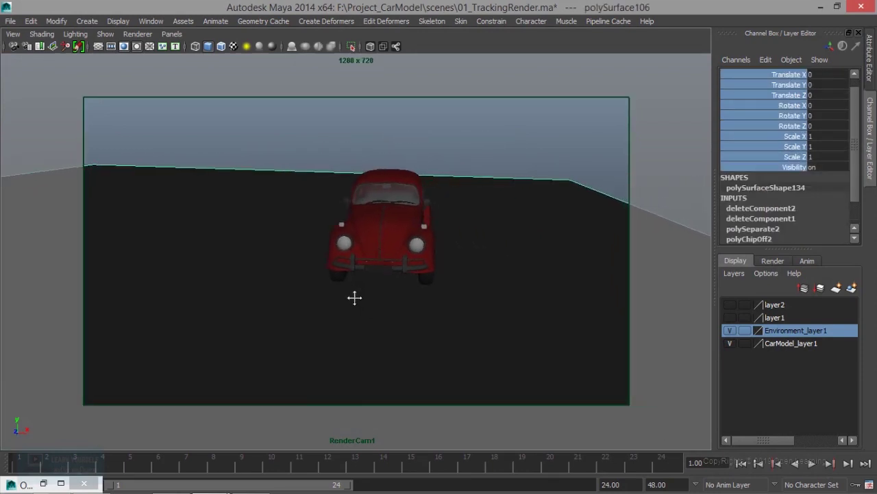
{"action": "mouse_move", "coordinate": [354, 297]}
{"action": "right_mouse_down", "text": "alt"}
{"action": "mouse_move", "coordinate": [405, 294]}
{"action": "mouse_move", "coordinate": [378, 303]}
{"action": "right_mouse_up", "text": "alt"}
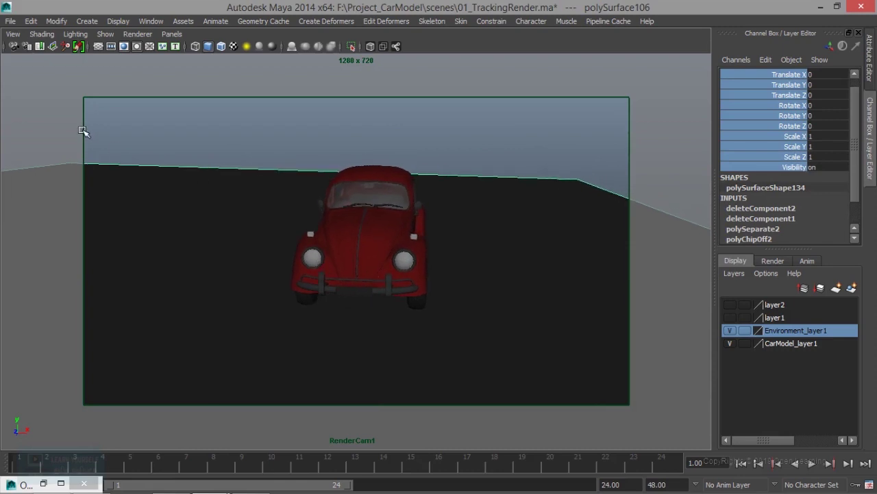
{"action": "left_click", "coordinate": [12, 33]}
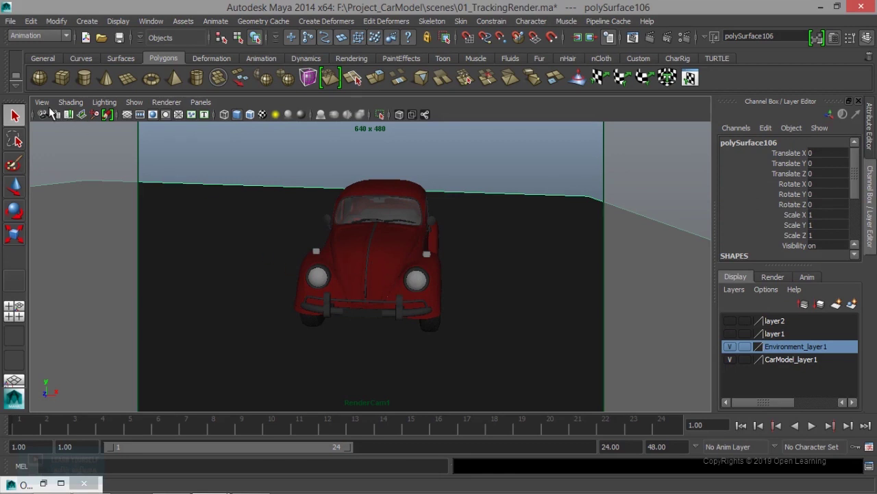
Import pexels-photo-276460 as an image plane on RenderCam1
{"action": "left_click", "coordinate": [201, 102]}
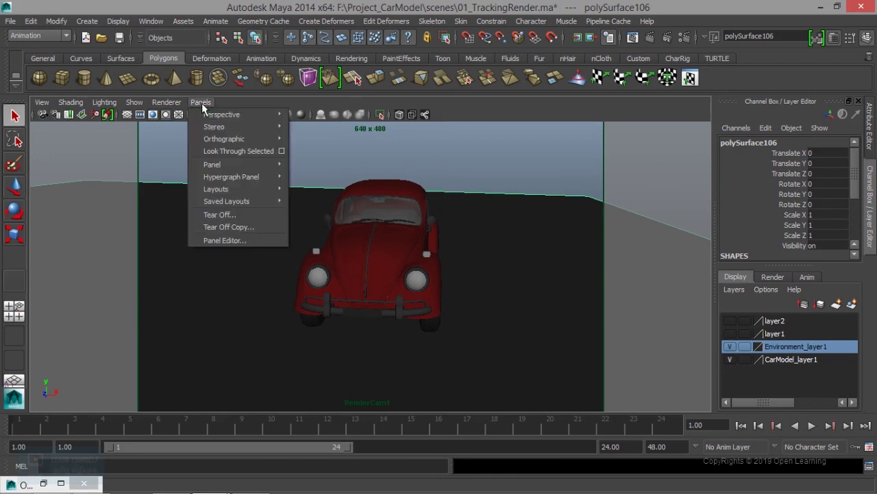
{"action": "left_click", "coordinate": [41, 114]}
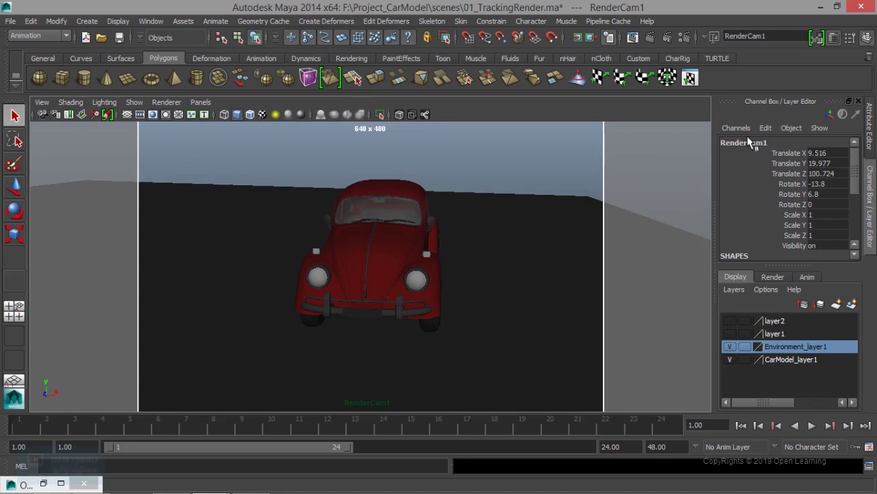
{"action": "left_click", "coordinate": [48, 101]}
{"action": "mouse_move", "coordinate": [67, 312]}
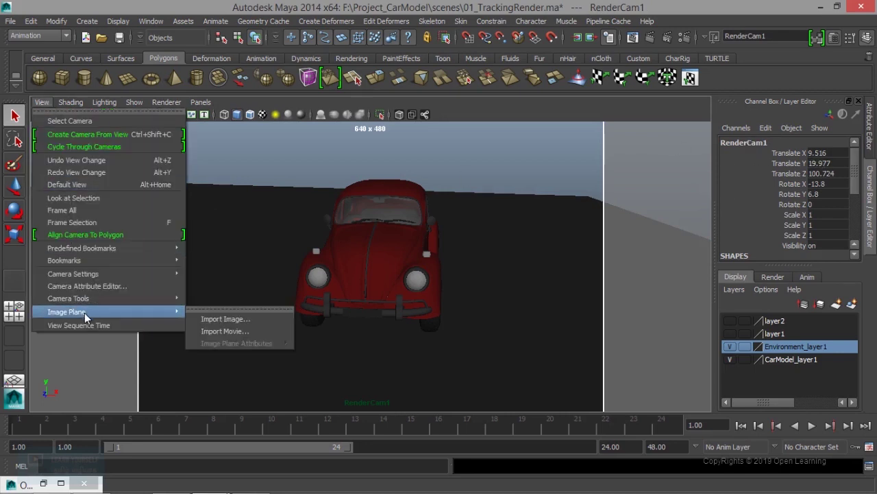
{"action": "left_click", "coordinate": [225, 318]}
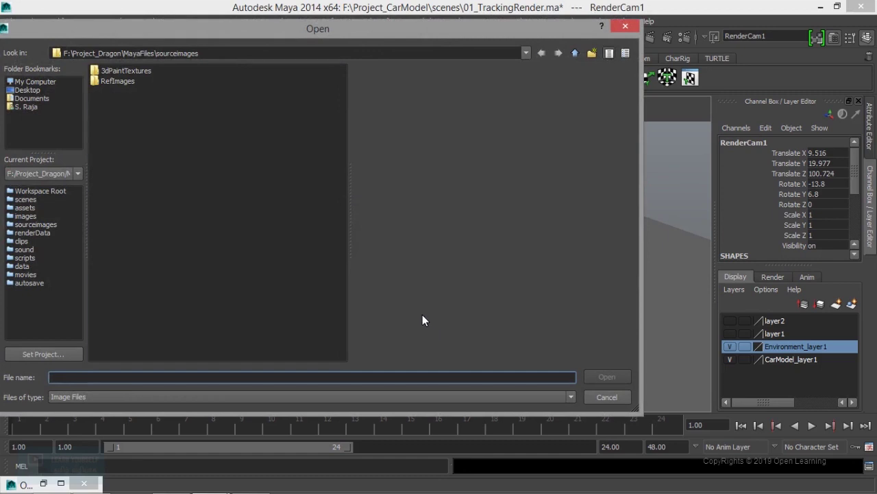
{"action": "left_click", "coordinate": [601, 381]}
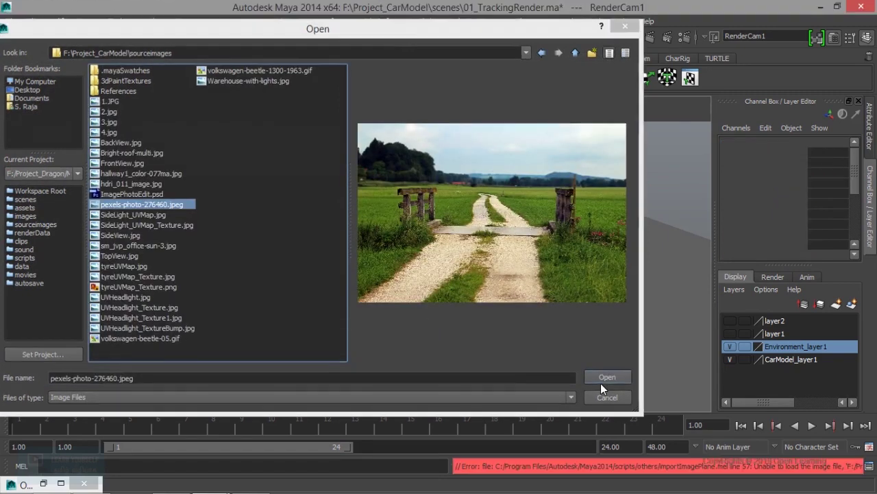
Read the load error in the Script Editor, then open pexels-photo-276460 in Paint
{"action": "left_click", "coordinate": [869, 466]}
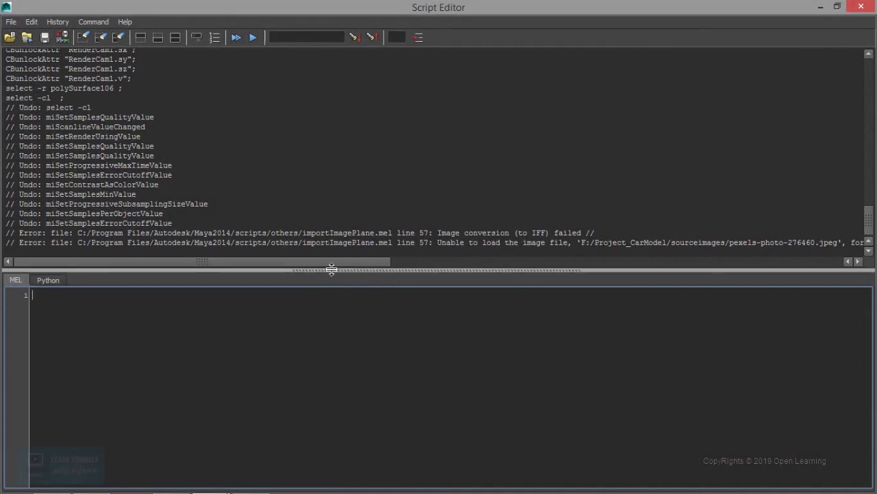
{"action": "left_click_drag", "start_coordinate": [346, 261], "coordinate": [415, 262]}
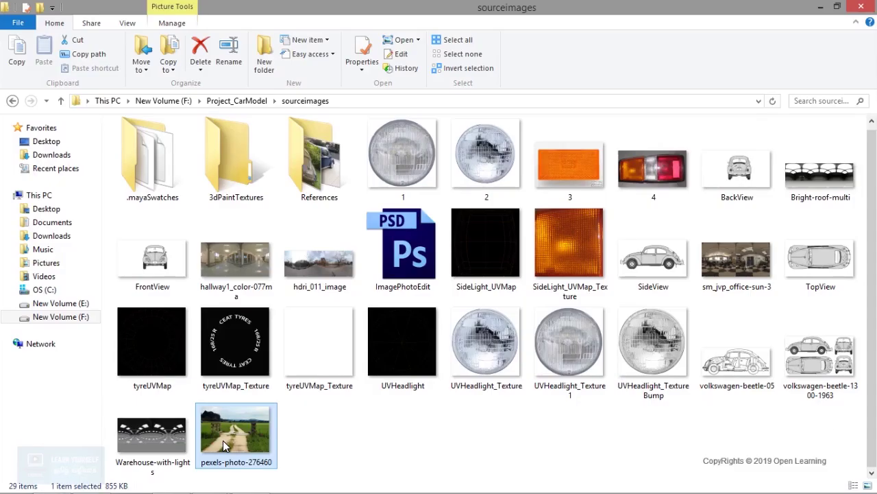
{"action": "double_click", "coordinate": [223, 440]}
{"action": "left_click", "coordinate": [861, 7]}
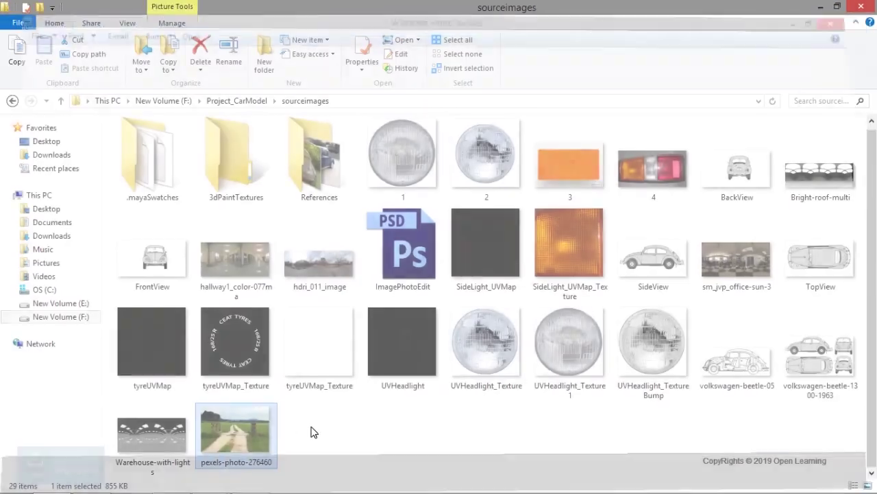
{"action": "right_click", "coordinate": [244, 436]}
{"action": "mouse_move", "coordinate": [356, 235]}
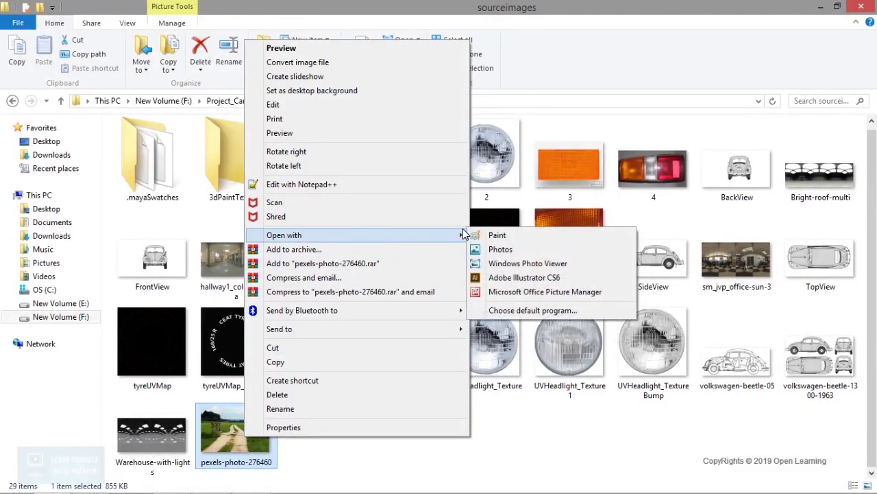
{"action": "left_click", "coordinate": [501, 235]}
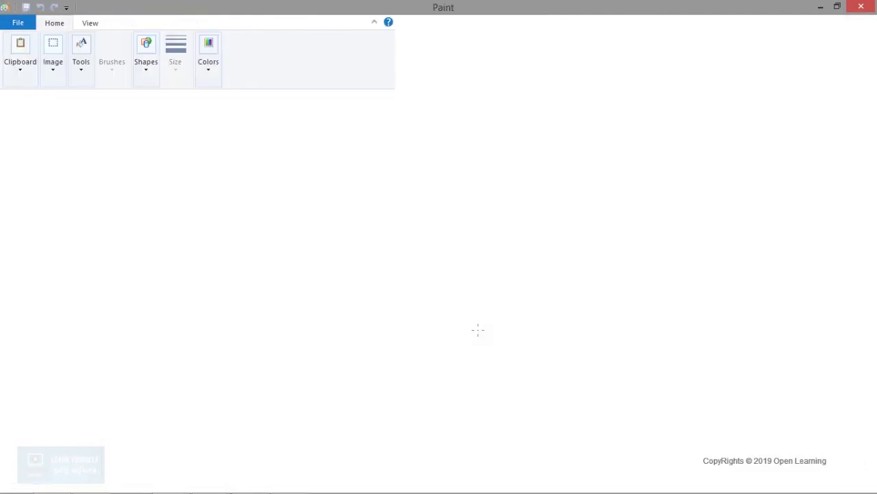
Save the photo as BGImage in PNG (*.png) format in sourceimages
{"action": "key", "text": "alt+f"}
{"action": "key", "text": "a"}
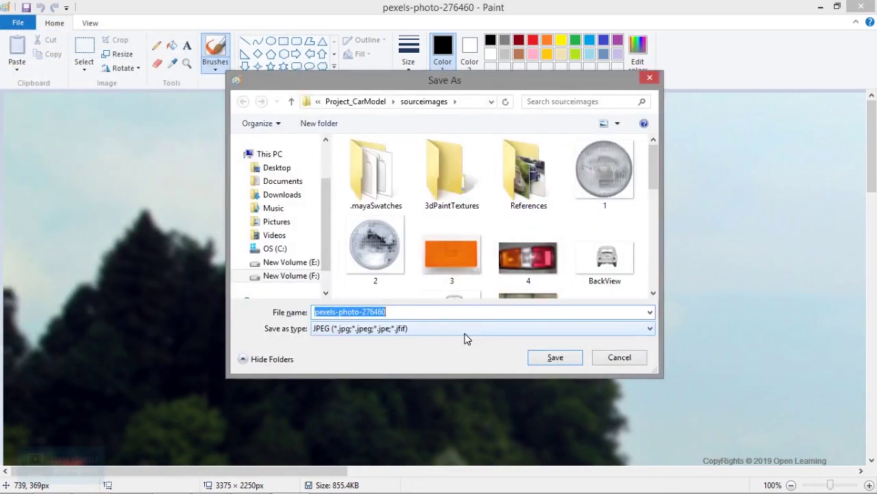
{"action": "type", "text": "BgG"}
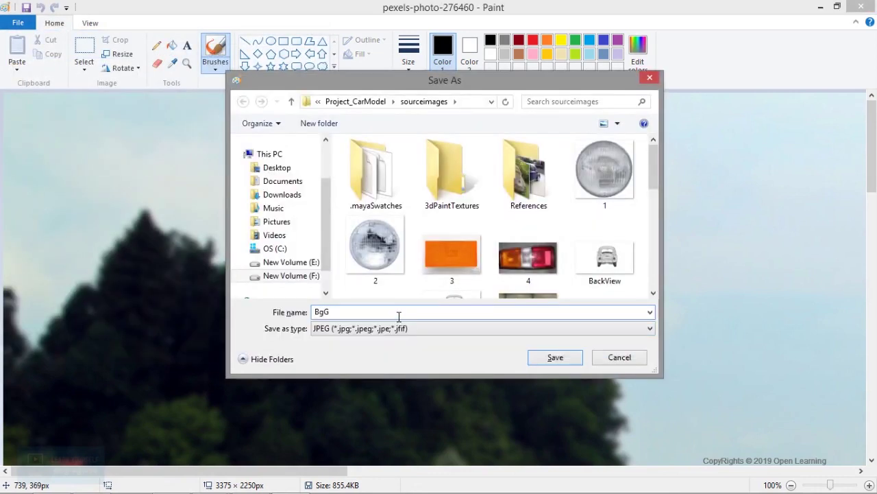
{"action": "type", "text": "n"}
{"action": "key", "text": "BackSpace"}
{"action": "key", "text": "BackSpace"}
{"action": "key", "text": "BackSpace"}
{"action": "key", "text": "BackSpace"}
{"action": "type", "text": "GImage"}
{"action": "left_click", "coordinate": [402, 336]}
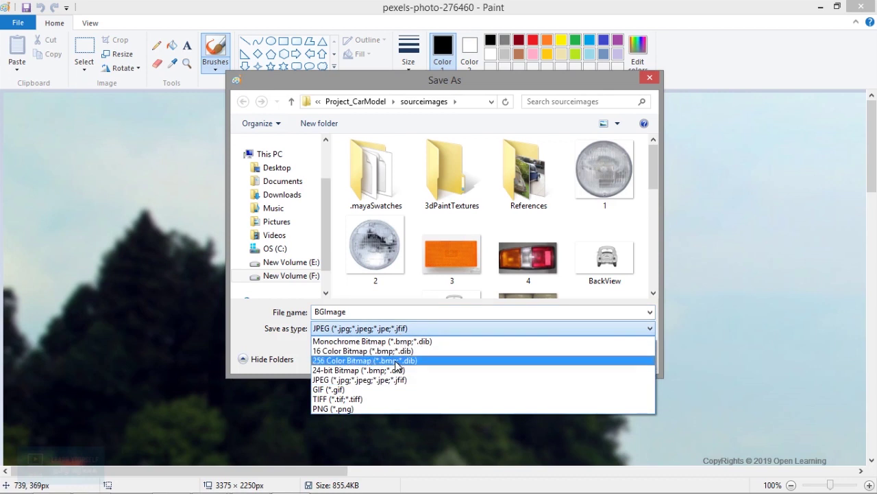
{"action": "left_click", "coordinate": [388, 408]}
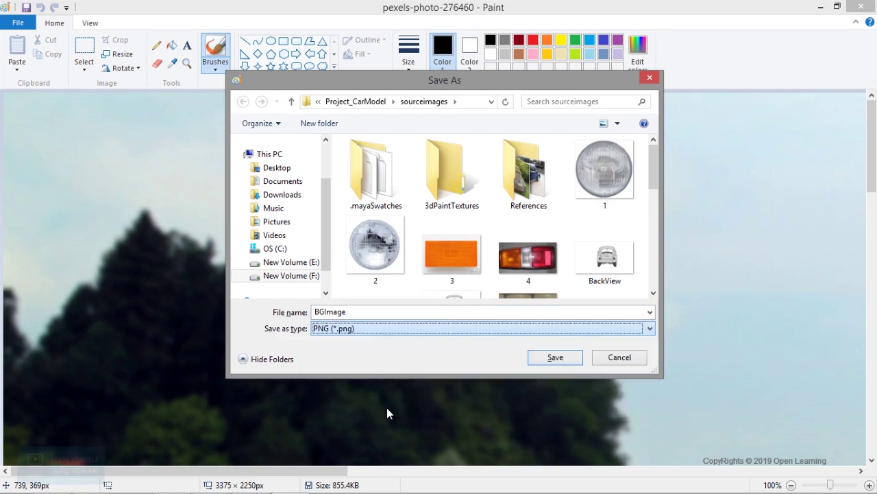
{"action": "left_click", "coordinate": [552, 358]}
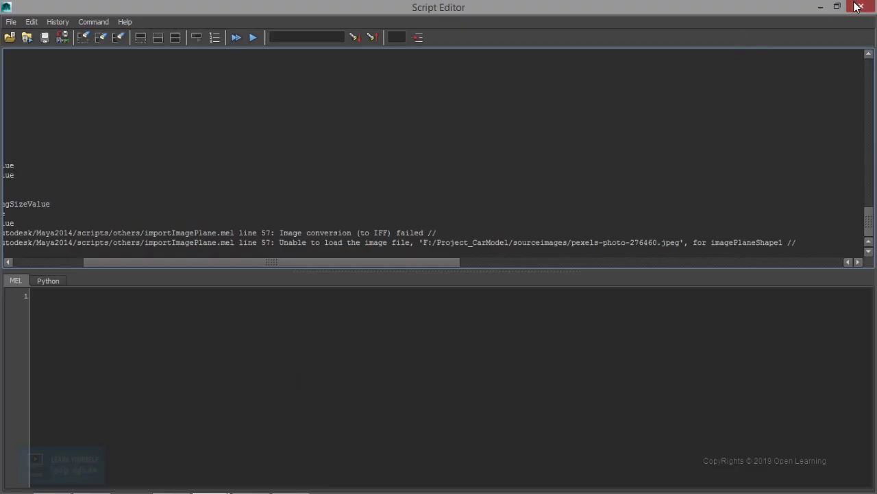
Import BGImage.png from Project_CarModel\sourceimages as RenderCam1's new image plane
{"action": "left_click", "coordinate": [861, 6]}
{"action": "left_click", "coordinate": [41, 104]}
{"action": "mouse_move", "coordinate": [66, 311]}
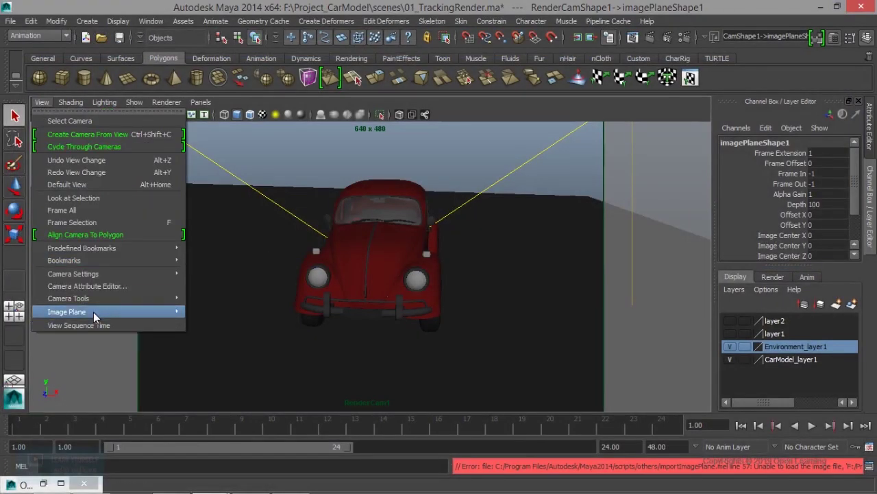
{"action": "left_click", "coordinate": [221, 332]}
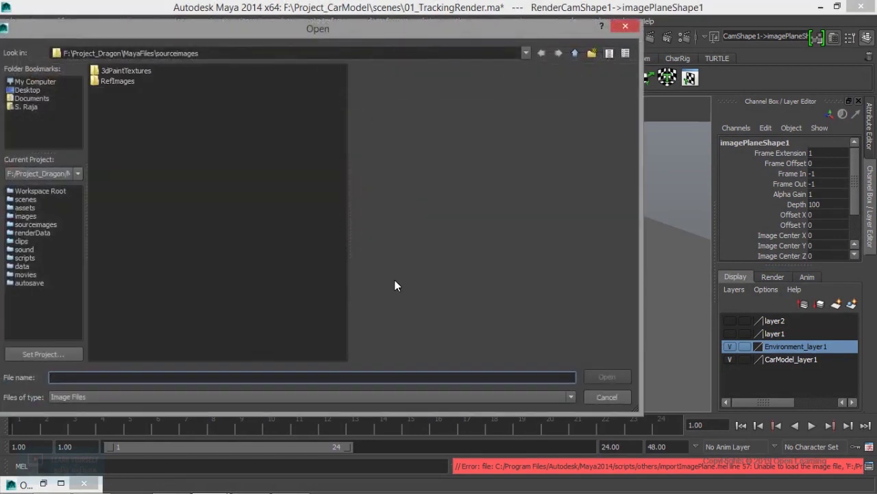
{"action": "left_click", "coordinate": [576, 53]}
{"action": "left_click", "coordinate": [575, 53]}
{"action": "left_click", "coordinate": [576, 53]}
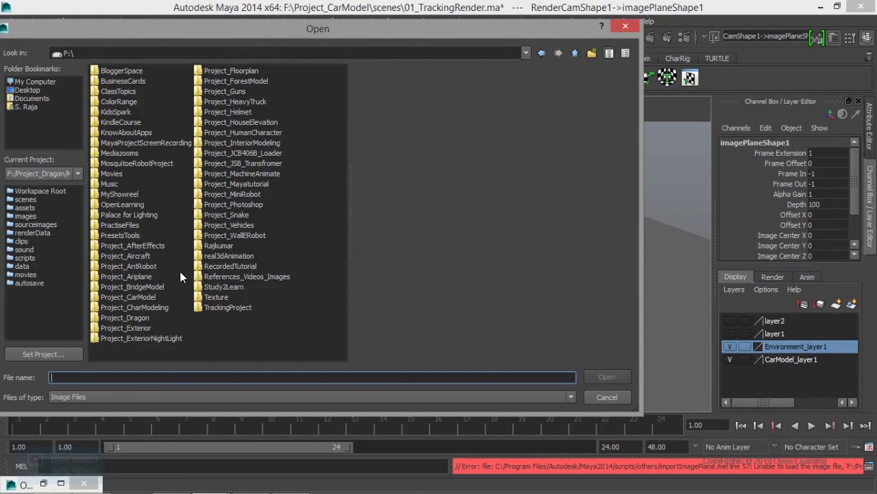
{"action": "double_click", "coordinate": [146, 301]}
{"action": "double_click", "coordinate": [124, 183]}
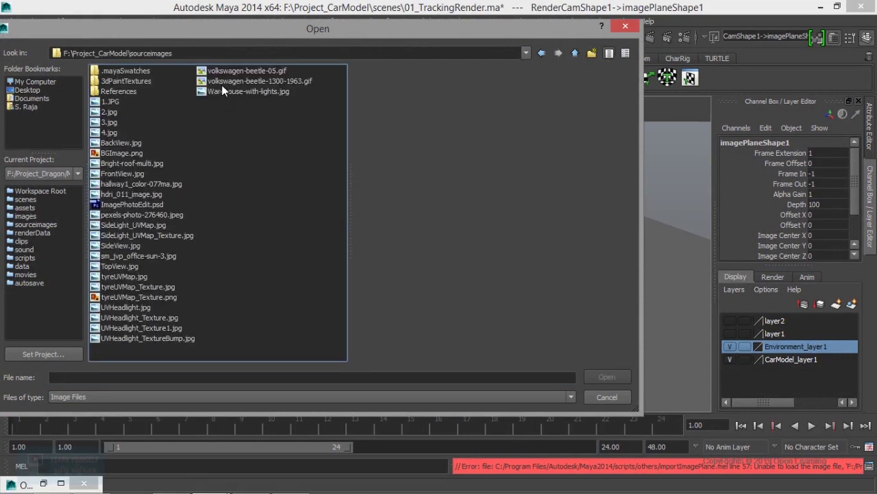
{"action": "left_click", "coordinate": [221, 82]}
{"action": "left_click", "coordinate": [128, 153]}
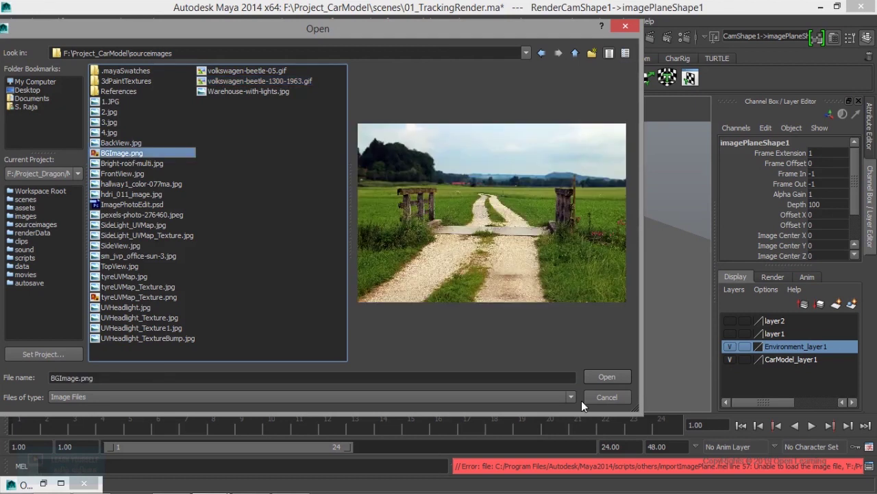
{"action": "left_click", "coordinate": [594, 379]}
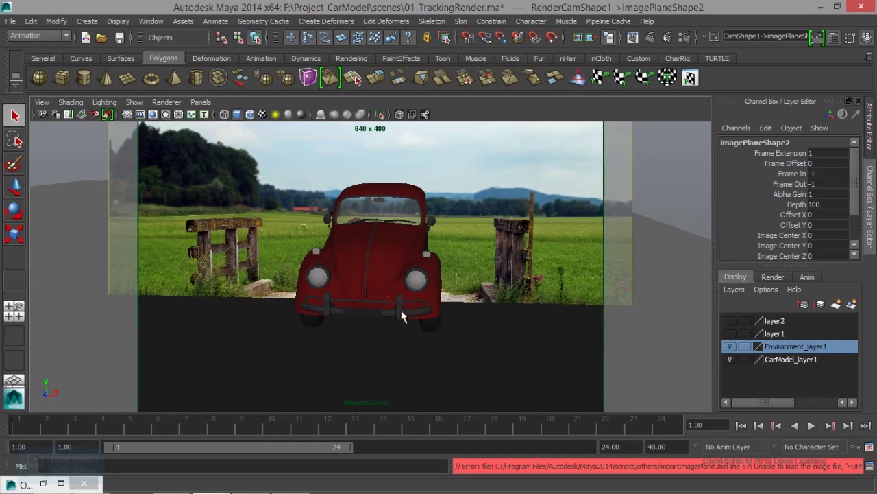
{"action": "left_click", "coordinate": [419, 381]}
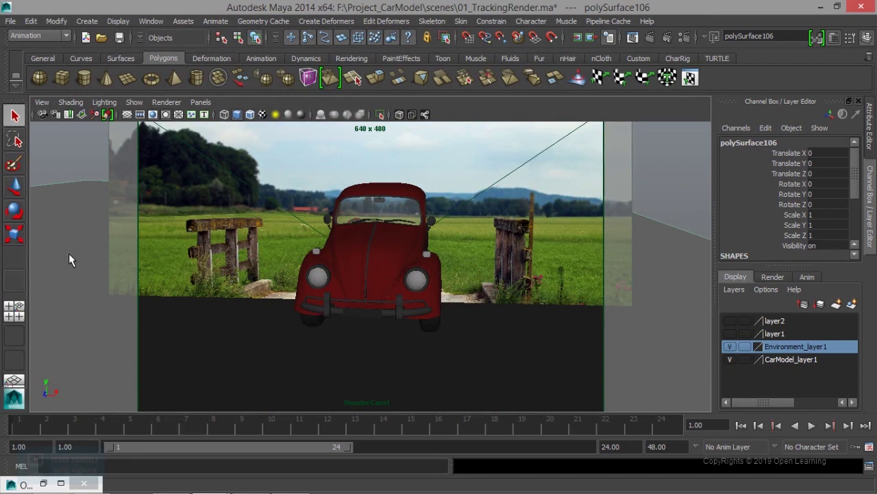
Delete the display layers layer2 and layer1
{"action": "right_click", "coordinate": [779, 325]}
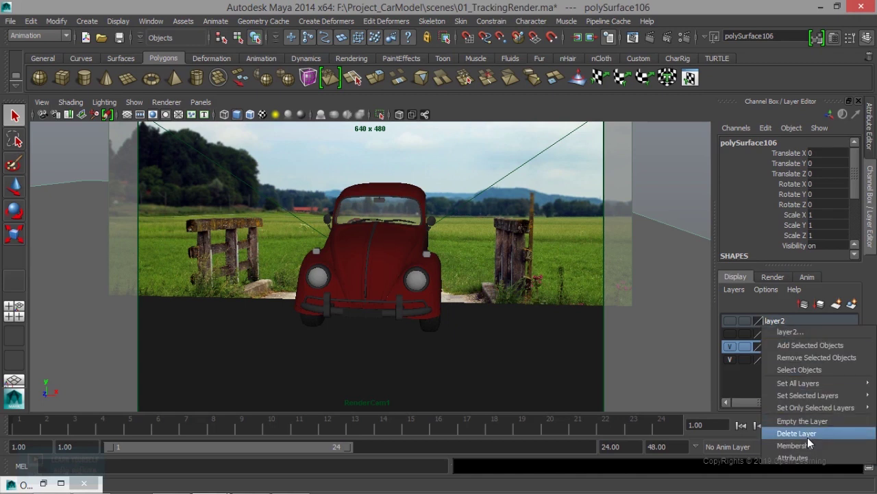
{"action": "left_click", "coordinate": [808, 433]}
{"action": "right_click", "coordinate": [774, 323]}
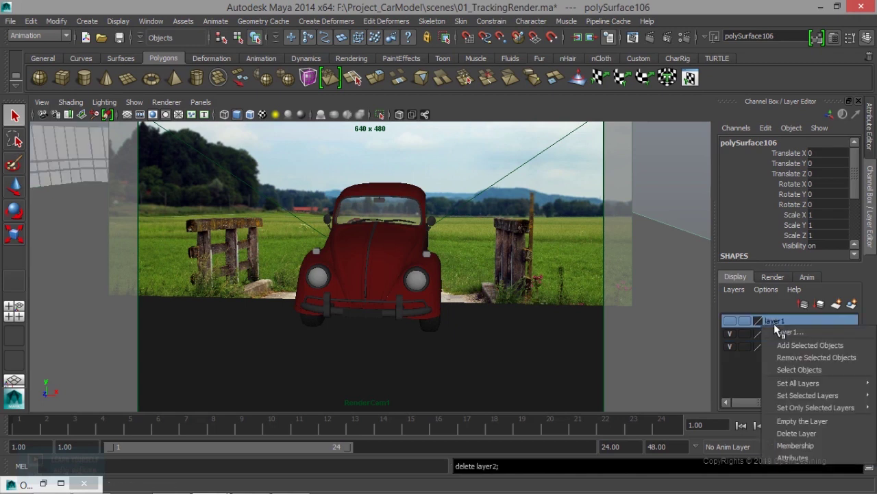
{"action": "left_click", "coordinate": [789, 434]}
Make Environment_layer1 current and toggle its visibility to check its contents
{"action": "right_click", "coordinate": [787, 317]}
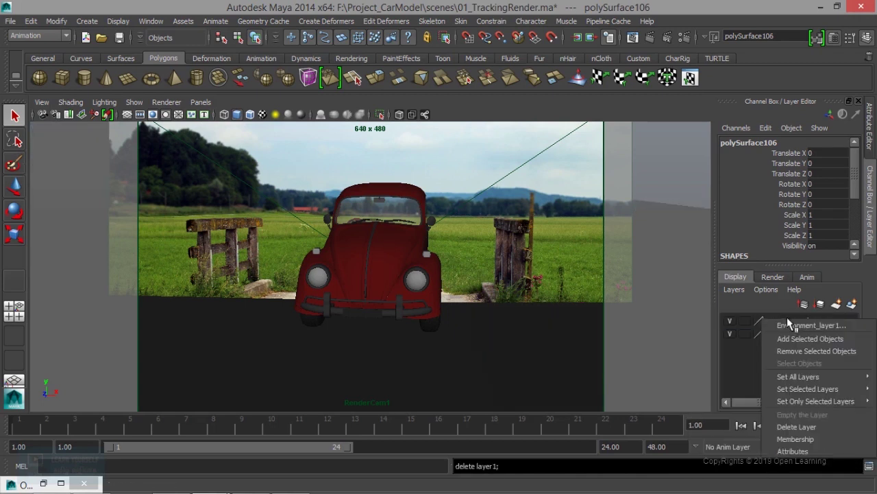
{"action": "left_click", "coordinate": [743, 370]}
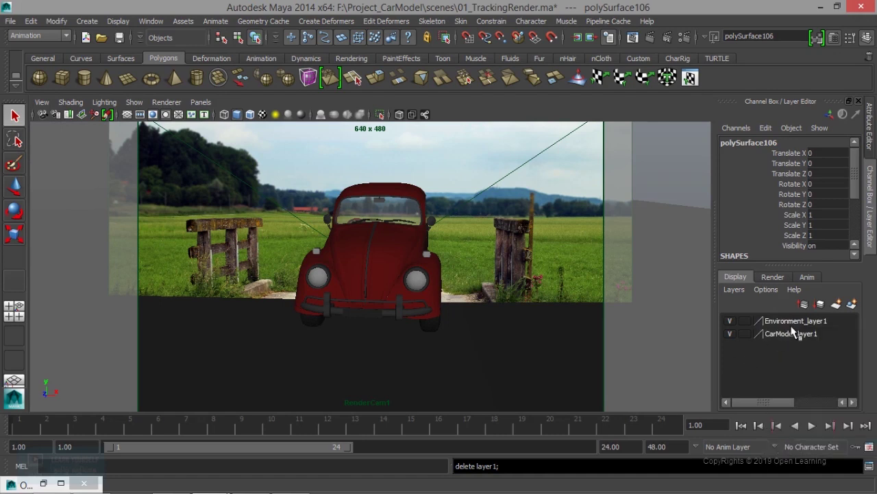
{"action": "left_click", "coordinate": [797, 322]}
{"action": "left_click", "coordinate": [730, 321]}
{"action": "left_click", "coordinate": [730, 321]}
{"action": "right_click", "coordinate": [787, 320]}
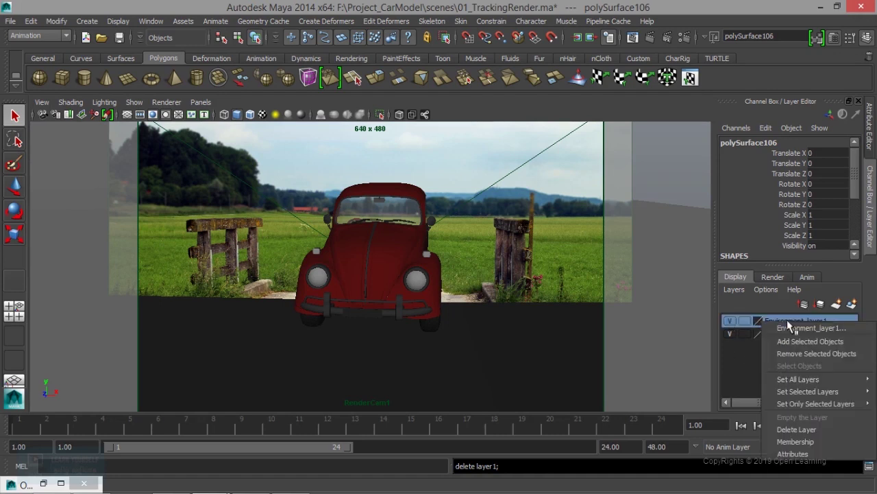
Delete Environment_layer1, undoing a stray ground-plane assignment first, then clear the selection
{"action": "left_click", "coordinate": [454, 388]}
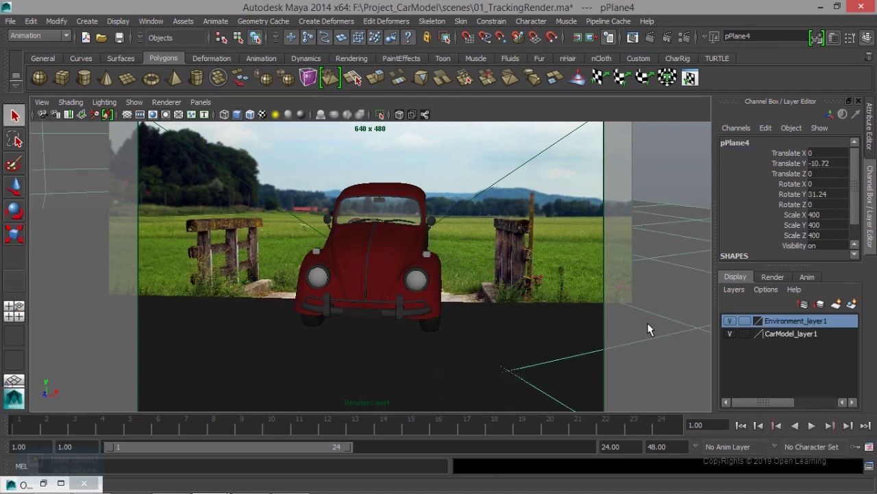
{"action": "right_click", "coordinate": [772, 322]}
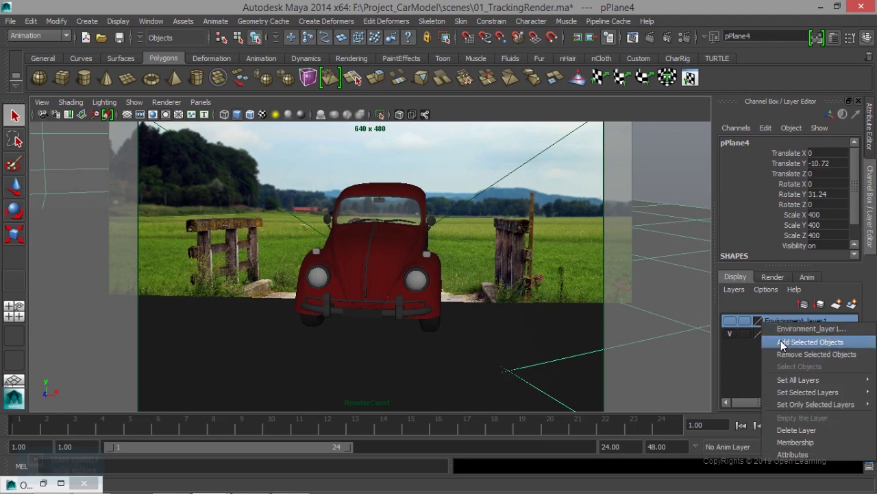
{"action": "left_click", "coordinate": [796, 342]}
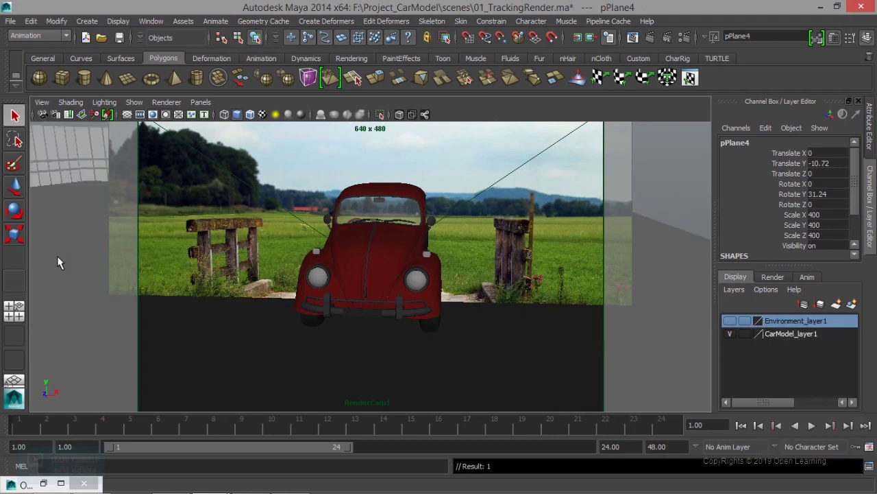
{"action": "key", "text": "ctrl+z"}
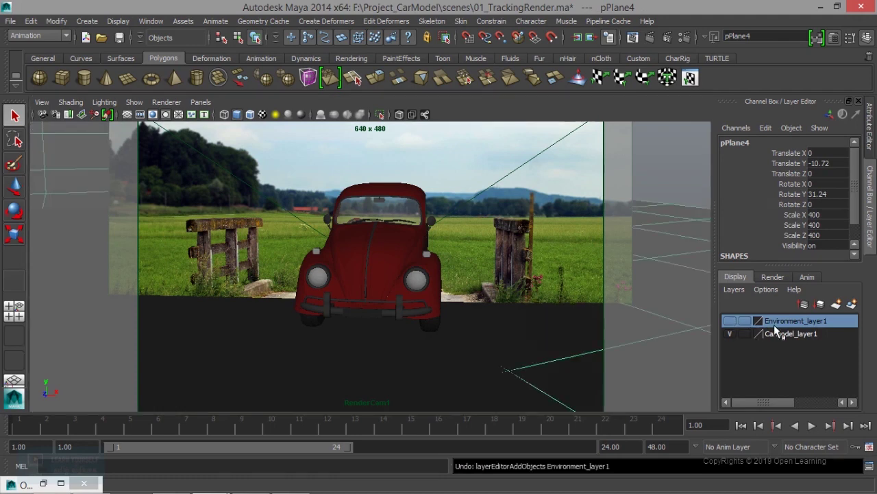
{"action": "right_click", "coordinate": [774, 323]}
{"action": "mouse_move", "coordinate": [816, 402]}
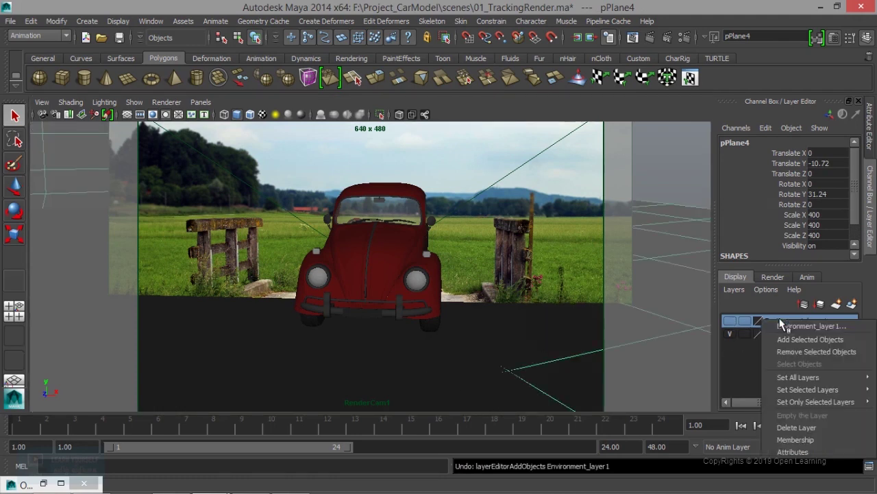
{"action": "left_click", "coordinate": [815, 427]}
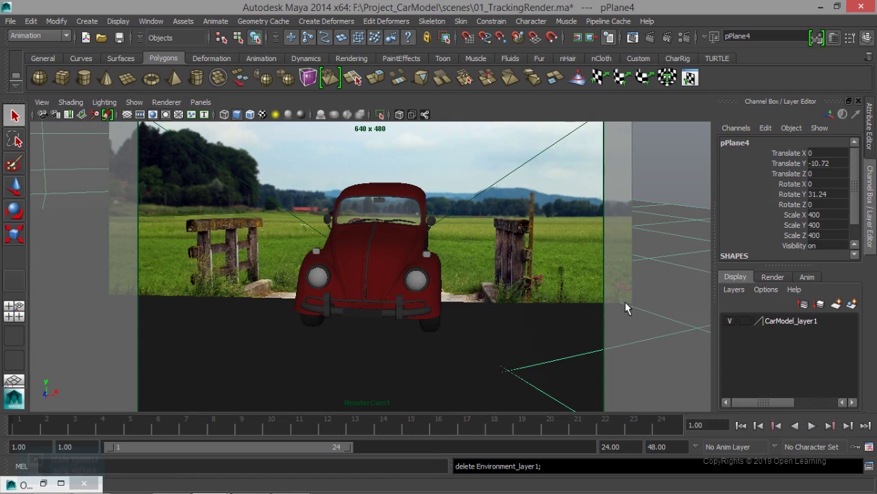
{"action": "left_click", "coordinate": [666, 249]}
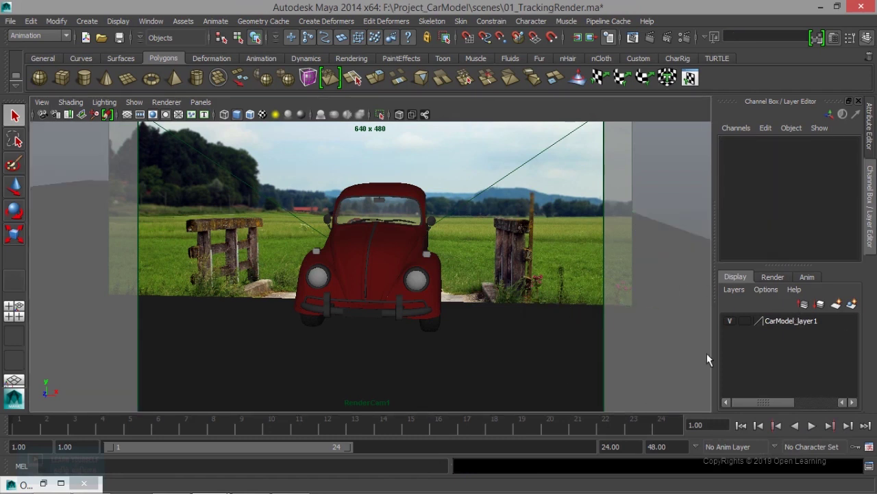
Put the ground surface on a new layer named GroundLayer01 and hide it
{"action": "left_click", "coordinate": [682, 218]}
{"action": "left_click", "coordinate": [852, 304]}
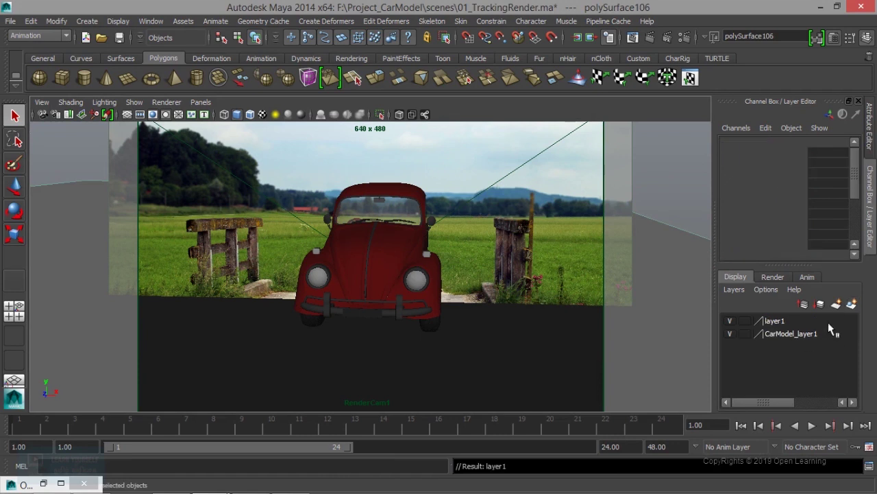
{"action": "double_click", "coordinate": [776, 321]}
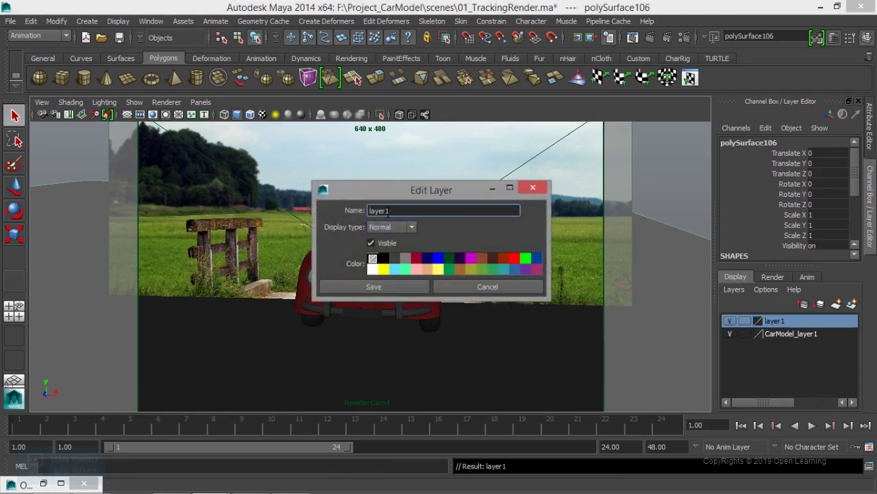
{"action": "key", "text": "ctrl+a"}
{"action": "type", "text": "GroundLayer01"}
{"action": "left_click", "coordinate": [392, 288]}
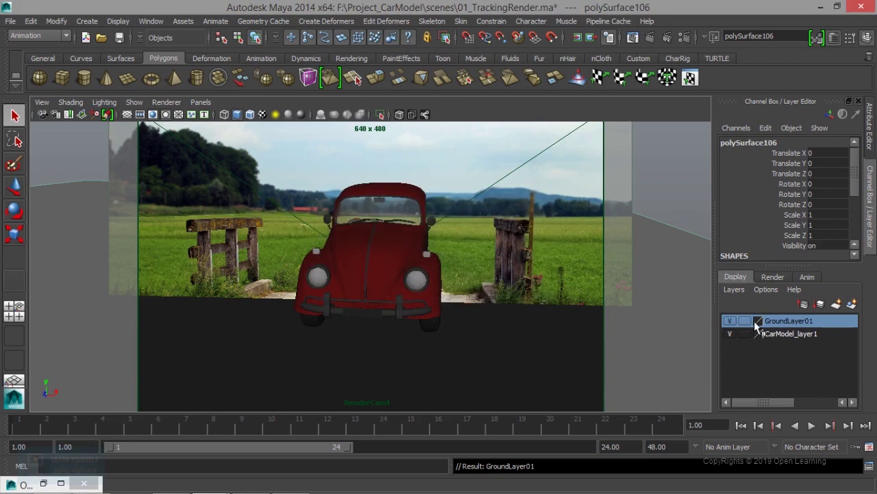
{"action": "left_click", "coordinate": [730, 322]}
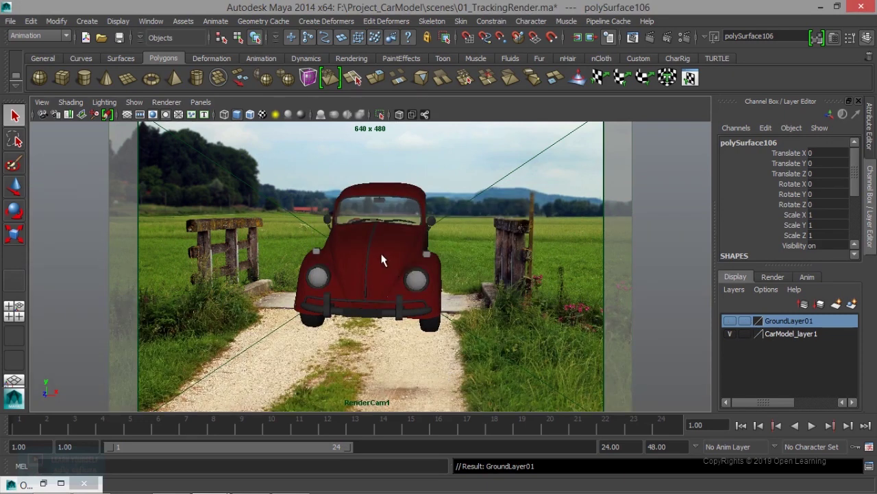
Tilt and pull back the render camera, then select RenderCam1
{"action": "mouse_move", "coordinate": [426, 297]}
{"action": "left_mouse_down"}
{"action": "mouse_move", "coordinate": [389, 288]}
{"action": "mouse_move", "coordinate": [380, 256]}
{"action": "left_mouse_up"}
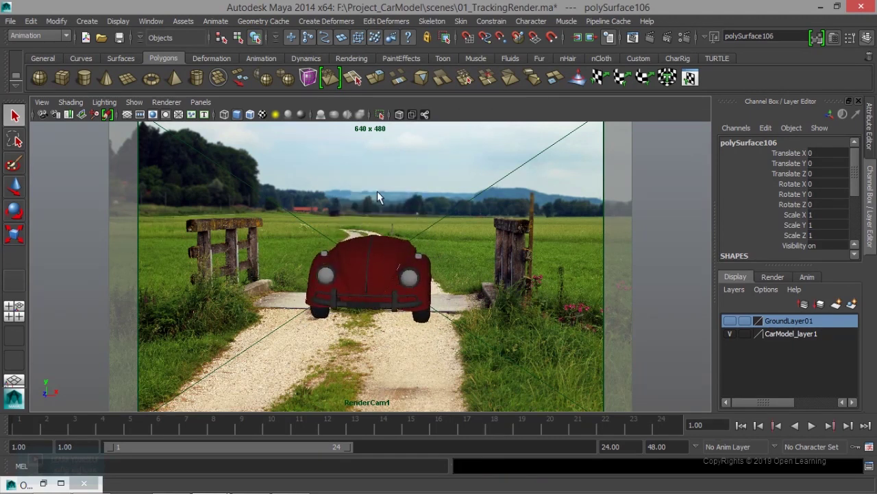
{"action": "left_click_drag", "start_coordinate": [389, 253], "coordinate": [386, 272]}
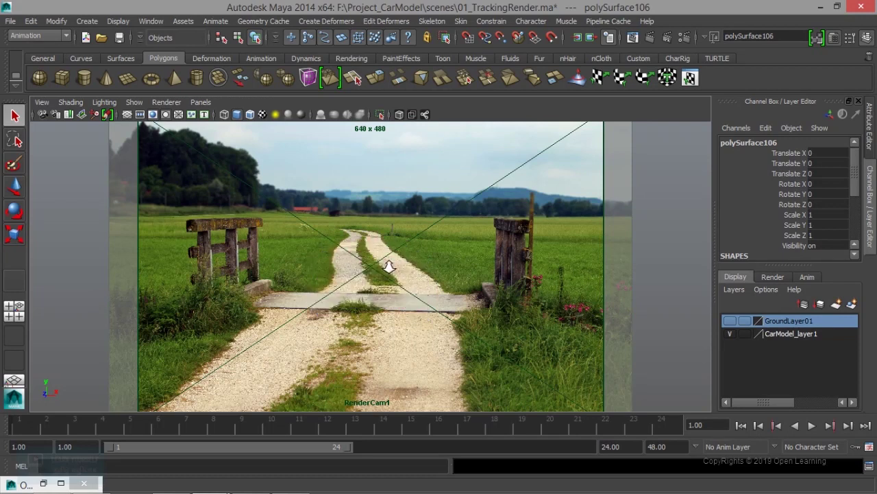
{"action": "left_click", "coordinate": [43, 115]}
{"action": "left_click", "coordinate": [42, 102]}
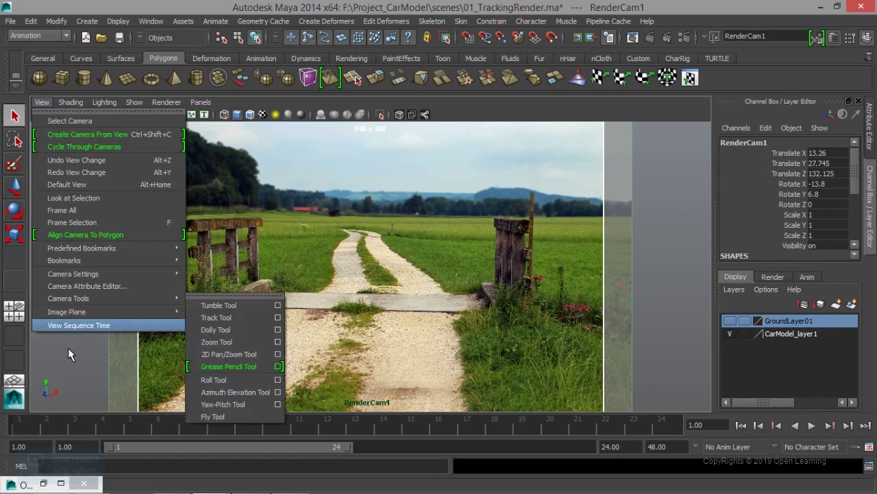
{"action": "mouse_move", "coordinate": [237, 343]}
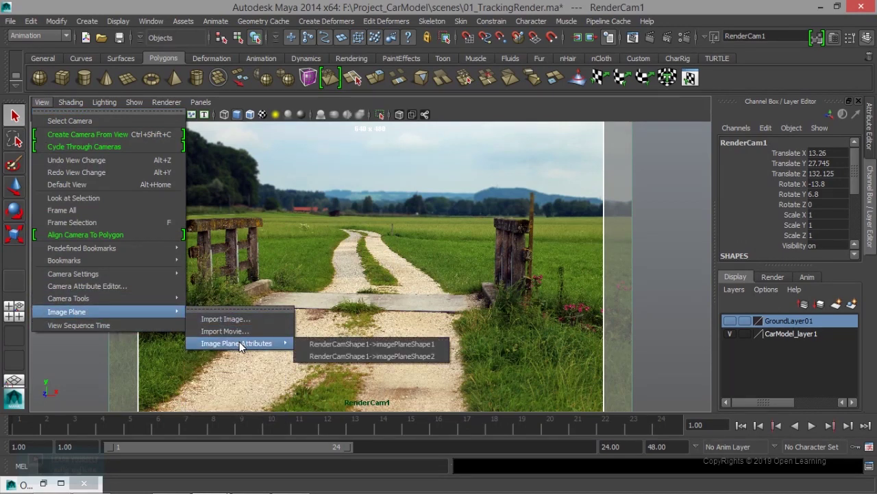
Check imagePlaneShape1's attributes, then load imagePlaneShape2 into the Attribute Editor
{"action": "left_click", "coordinate": [310, 345]}
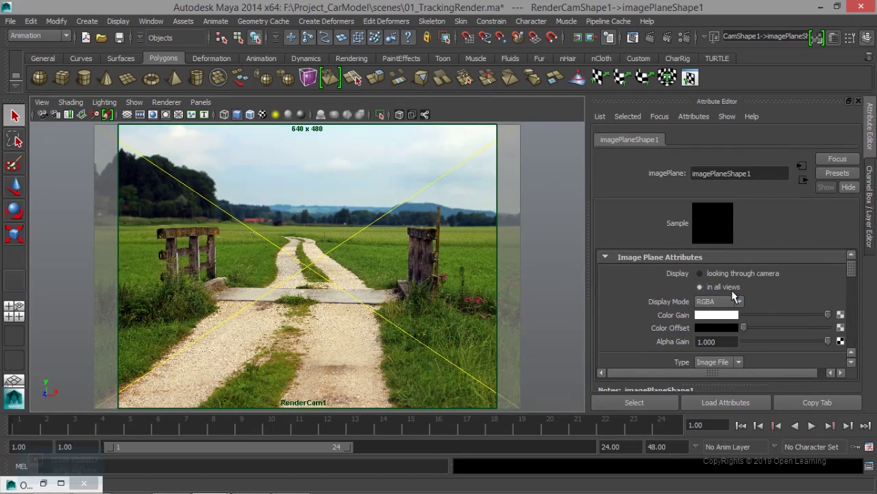
{"action": "scroll", "coordinate": [732, 295], "scroll_direction": "down", "scroll_amount": 1}
{"action": "scroll", "coordinate": [733, 295], "scroll_direction": "down", "scroll_amount": 1}
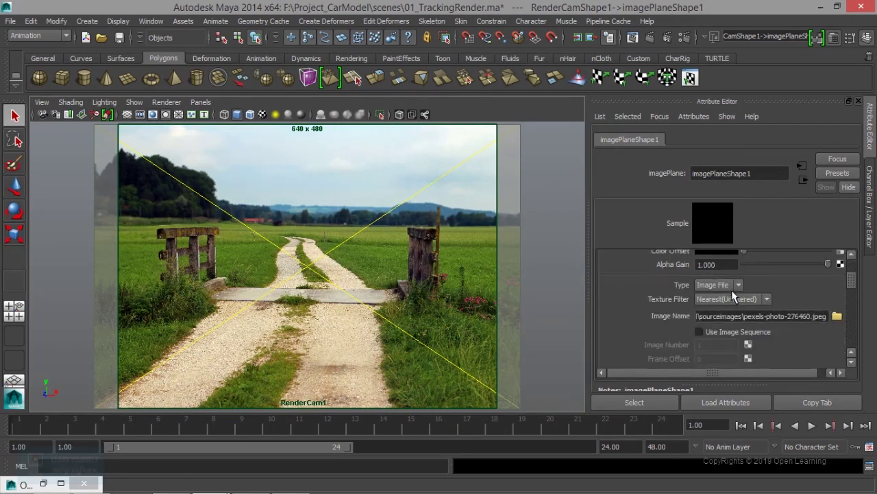
{"action": "left_click", "coordinate": [837, 316]}
{"action": "left_click", "coordinate": [606, 399]}
{"action": "left_click", "coordinate": [42, 102]}
{"action": "mouse_move", "coordinate": [66, 312]}
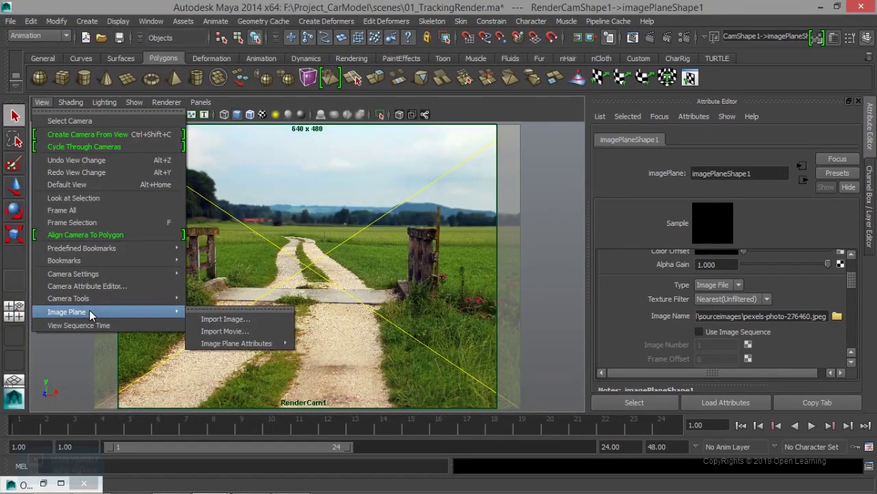
{"action": "left_click", "coordinate": [364, 354]}
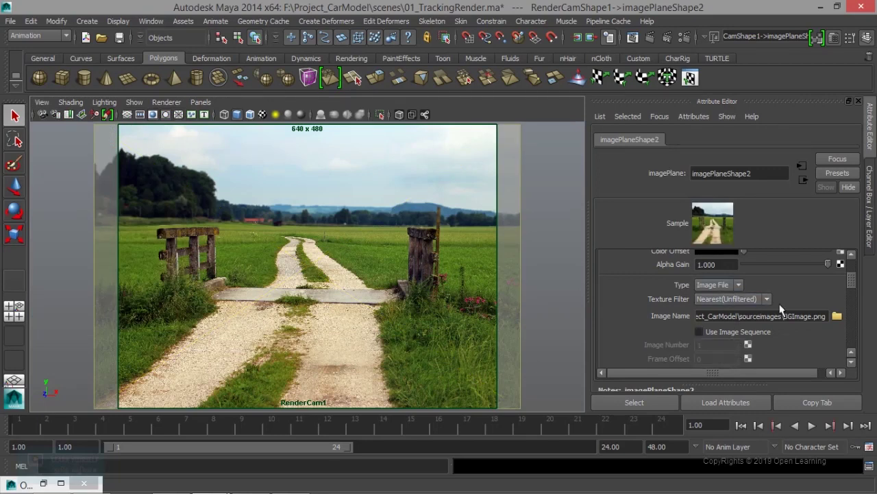
Set the road image plane's Size X to 3.157, undoing the Offset X change
{"action": "left_click_drag", "start_coordinate": [852, 283], "coordinate": [852, 313]}
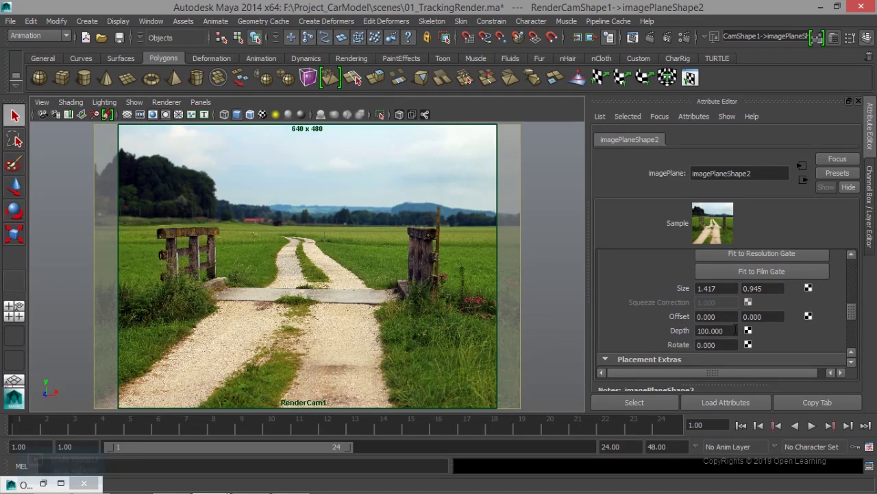
{"action": "left_click_drag", "start_coordinate": [732, 316], "coordinate": [718, 316], "text": "ctrl"}
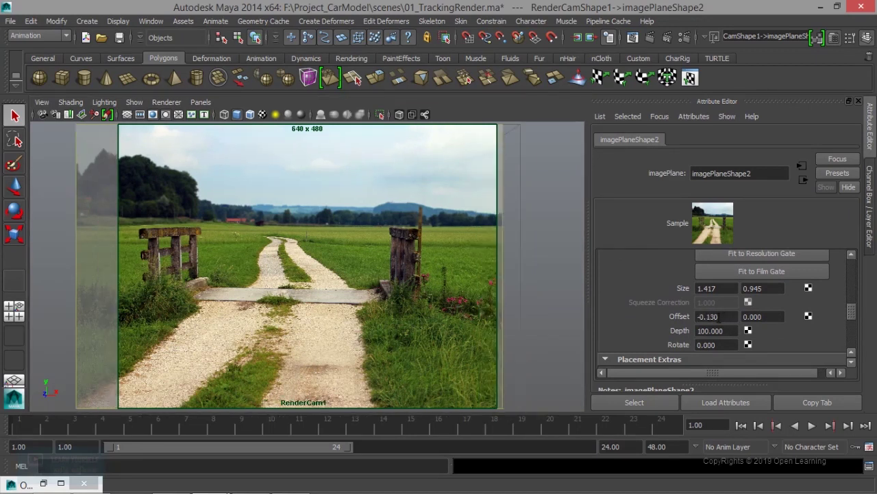
{"action": "key", "text": "ctrl+z"}
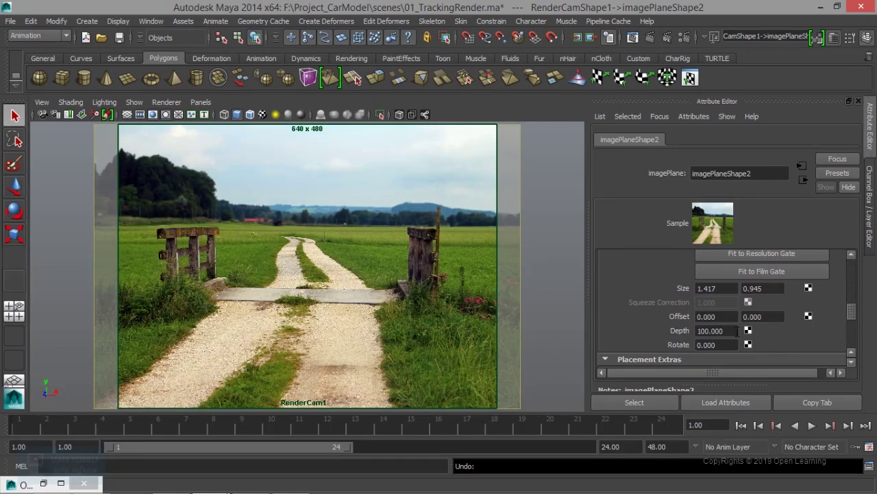
{"action": "mouse_move", "coordinate": [734, 289]}
{"action": "left_mouse_down", "text": "ctrl"}
{"action": "mouse_move", "coordinate": [820, 281]}
{"action": "mouse_move", "coordinate": [774, 292]}
{"action": "left_mouse_up", "text": "ctrl"}
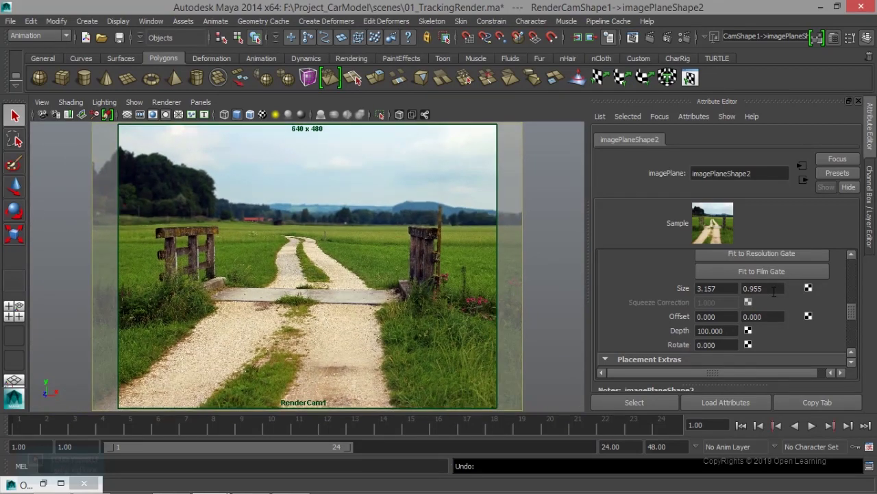
In Render Settings, set Image Size to the HD 720 preset (1280 × 720)
{"action": "left_click", "coordinate": [690, 37]}
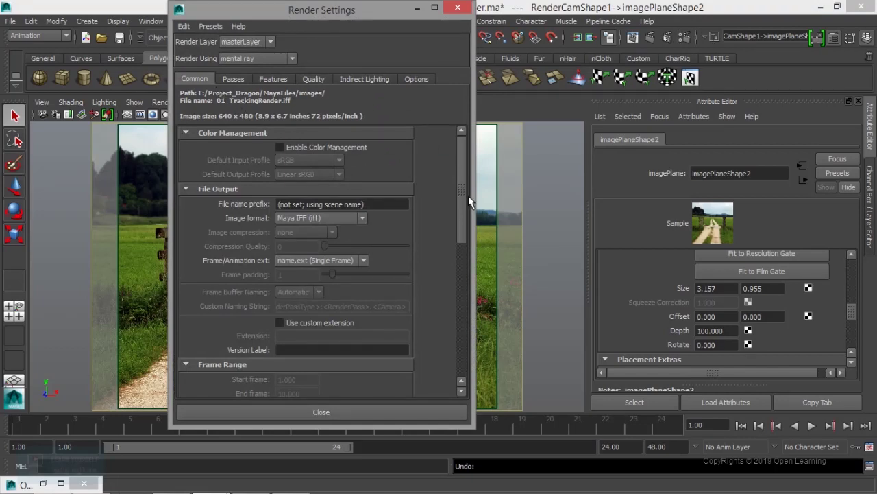
{"action": "left_click_drag", "start_coordinate": [460, 218], "coordinate": [463, 254]}
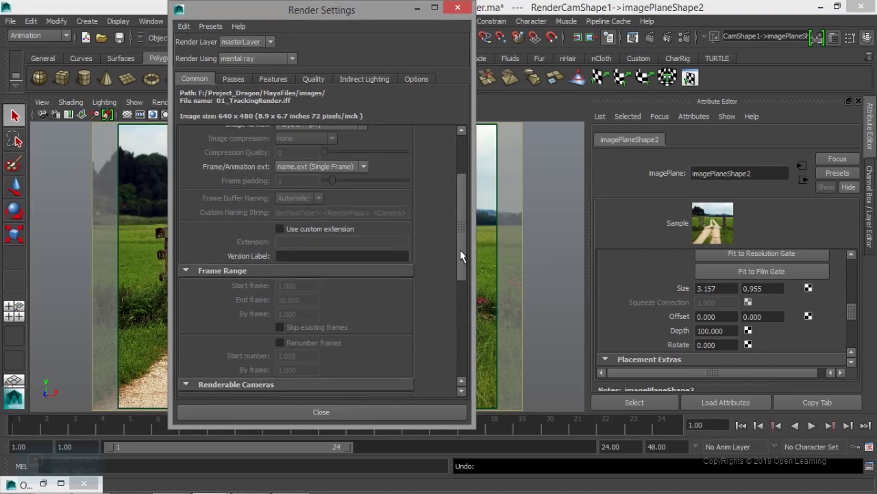
{"action": "left_click_drag", "start_coordinate": [386, 11], "coordinate": [678, 22]}
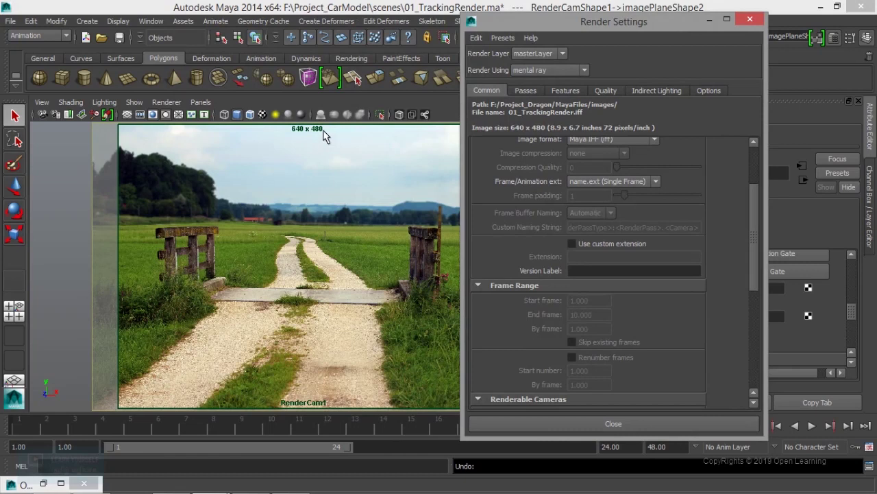
{"action": "left_click_drag", "start_coordinate": [753, 233], "coordinate": [748, 313]}
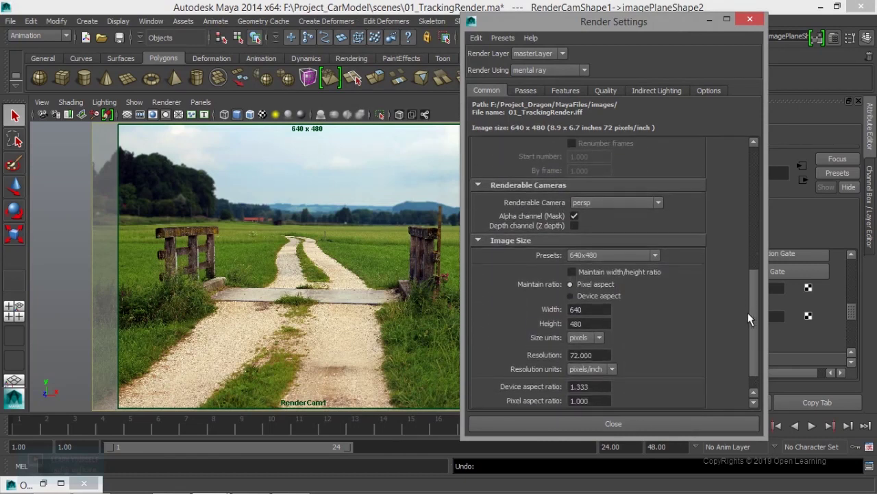
{"action": "left_click", "coordinate": [617, 245]}
{"action": "scroll", "coordinate": [620, 312], "scroll_direction": "down", "scroll_amount": 1}
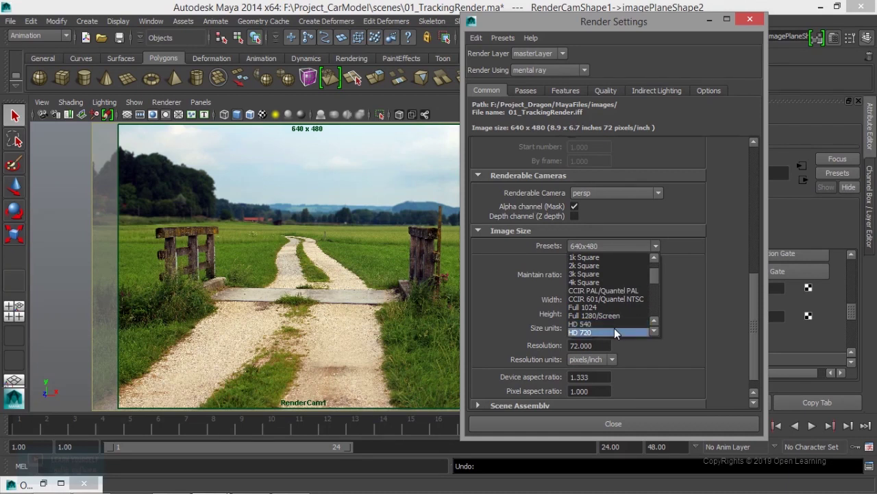
{"action": "left_click", "coordinate": [614, 329]}
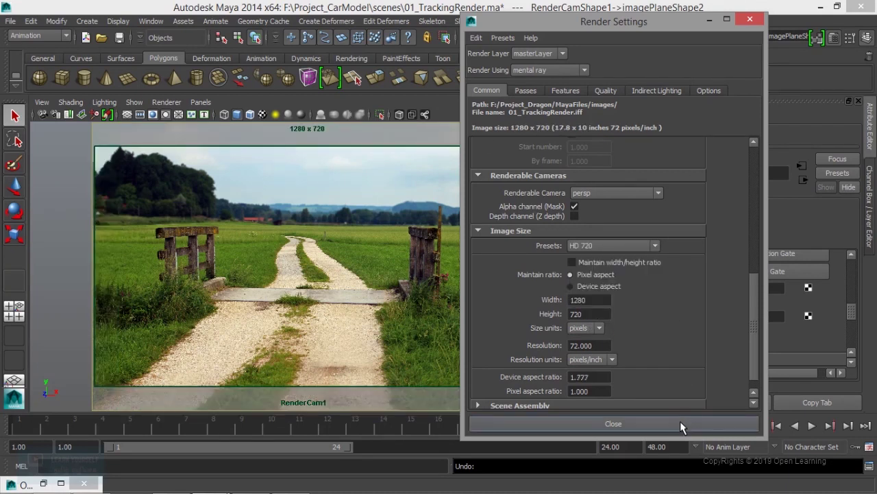
{"action": "left_click", "coordinate": [680, 422]}
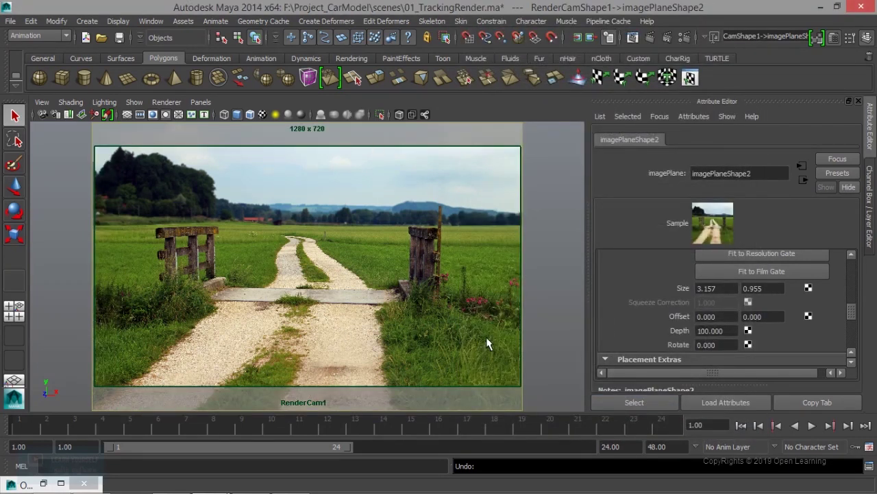
Set the image plane's Size Y to 0.965 and Offset X to 0.030, and push its depth to about 106
{"action": "left_click_drag", "start_coordinate": [770, 285], "coordinate": [769, 284], "text": "ctrl"}
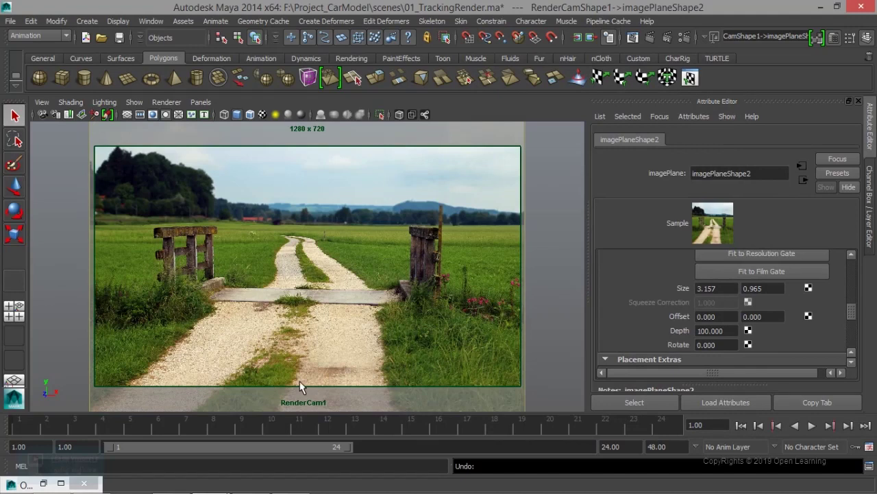
{"action": "left_click_drag", "start_coordinate": [733, 316], "coordinate": [732, 316], "text": "ctrl"}
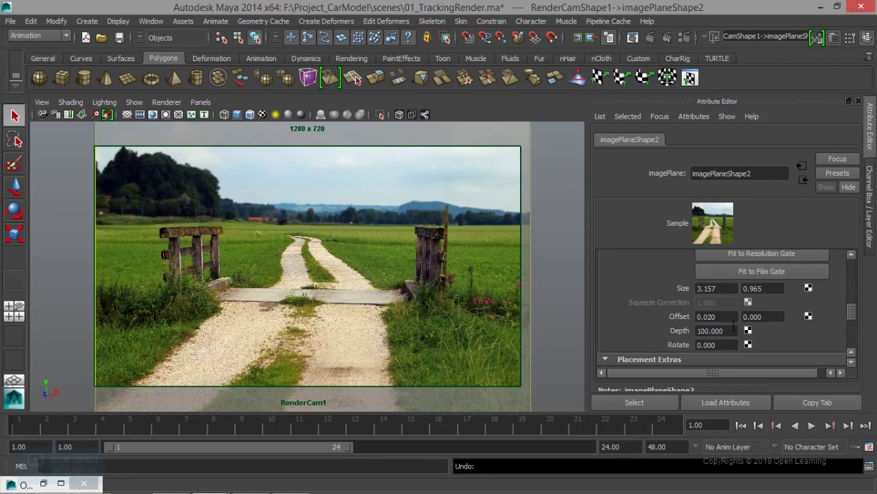
{"action": "left_click_drag", "start_coordinate": [731, 312], "coordinate": [731, 313], "text": "ctrl"}
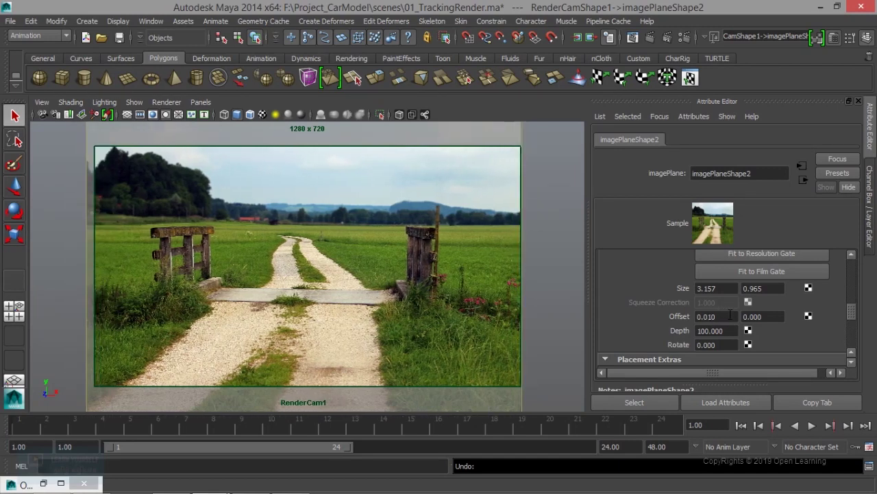
{"action": "left_click_drag", "start_coordinate": [731, 315], "coordinate": [728, 316], "text": "ctrl"}
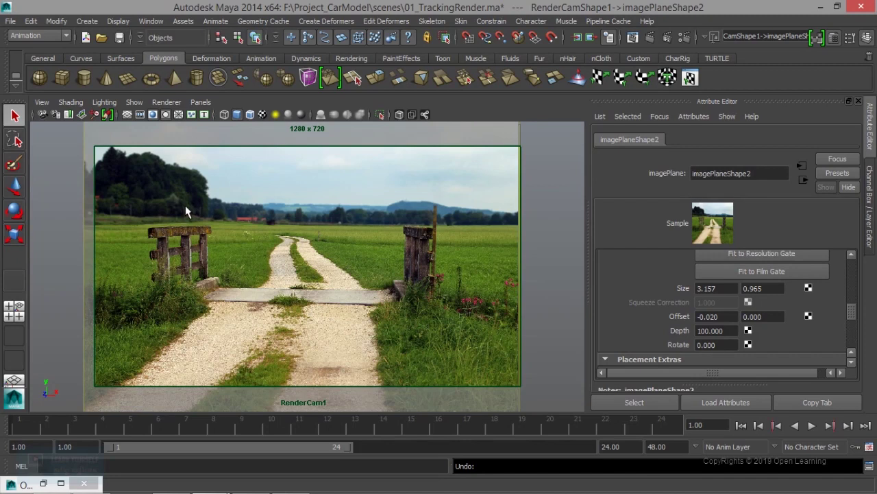
{"action": "left_click_drag", "start_coordinate": [726, 321], "coordinate": [729, 316], "text": "ctrl"}
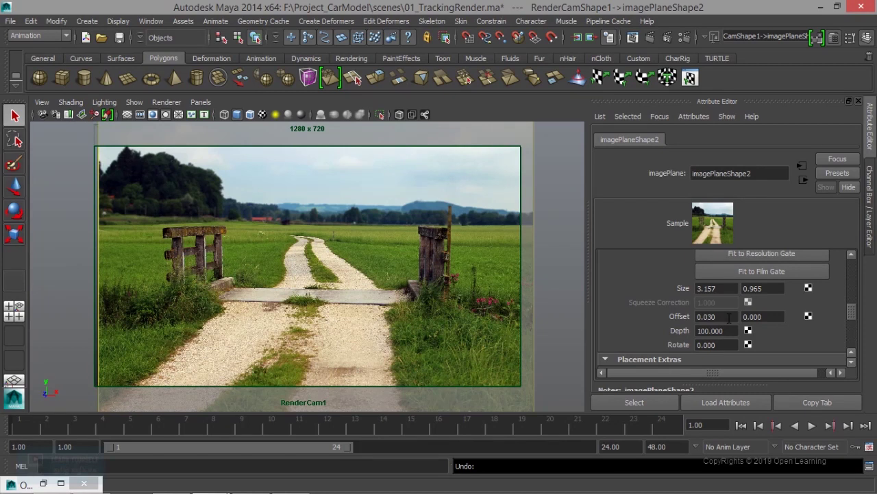
{"action": "left_click_drag", "start_coordinate": [727, 335], "coordinate": [680, 329], "text": "ctrl"}
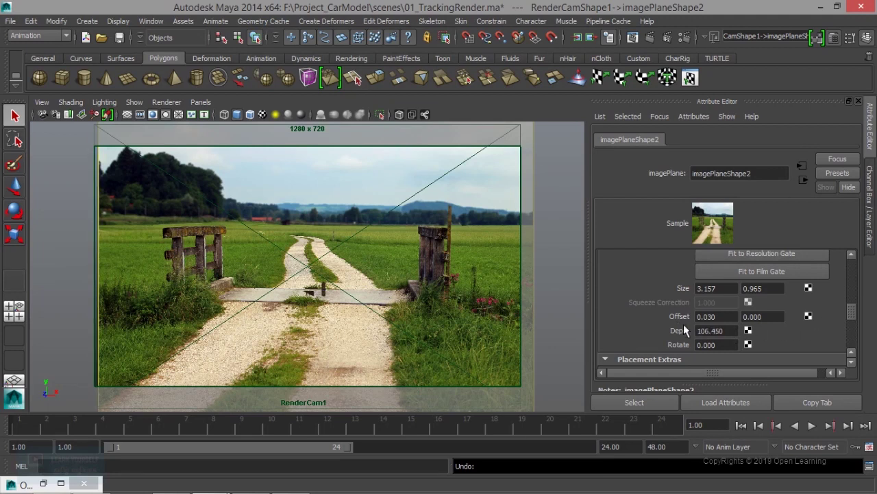
Raise the image plane Depth to 115, then 120, 150 and finally 180
{"action": "left_click_drag", "start_coordinate": [681, 330], "coordinate": [734, 333], "text": "ctrl"}
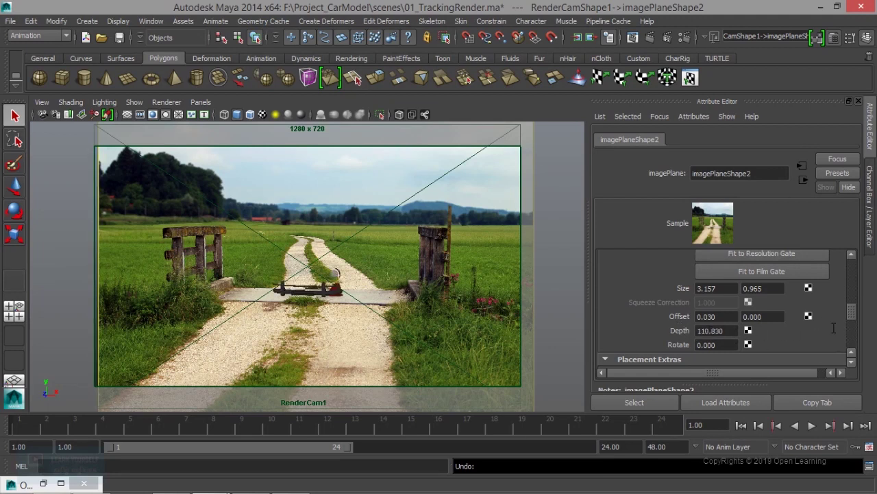
{"action": "left_click", "coordinate": [732, 332]}
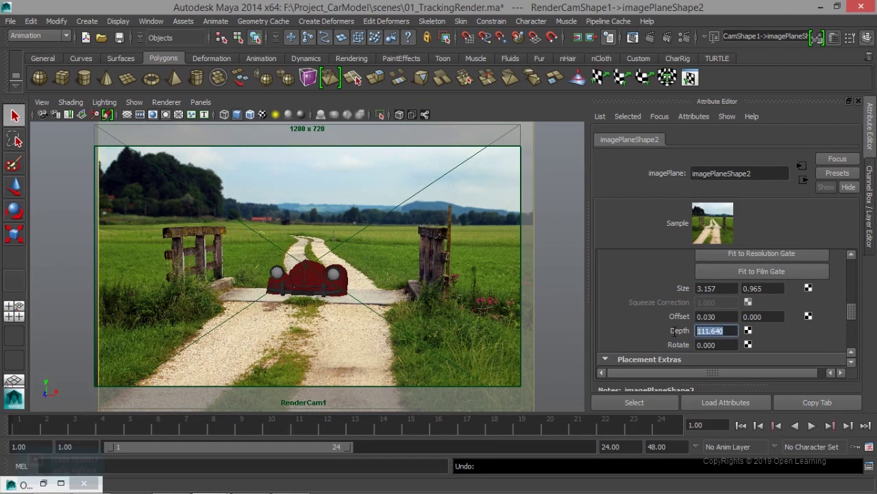
{"action": "type", "text": "1"}
{"action": "type", "text": "5"}
{"action": "key", "text": "Return"}
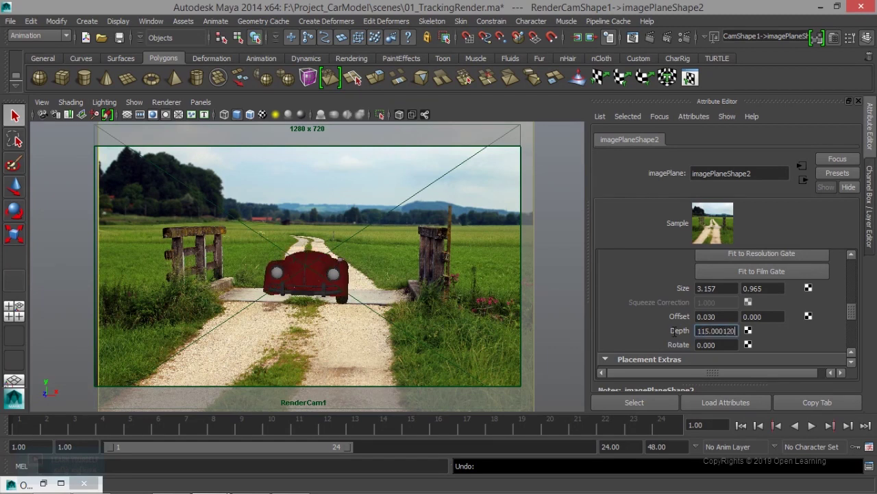
{"action": "type", "text": "120"}
{"action": "key", "text": "Return"}
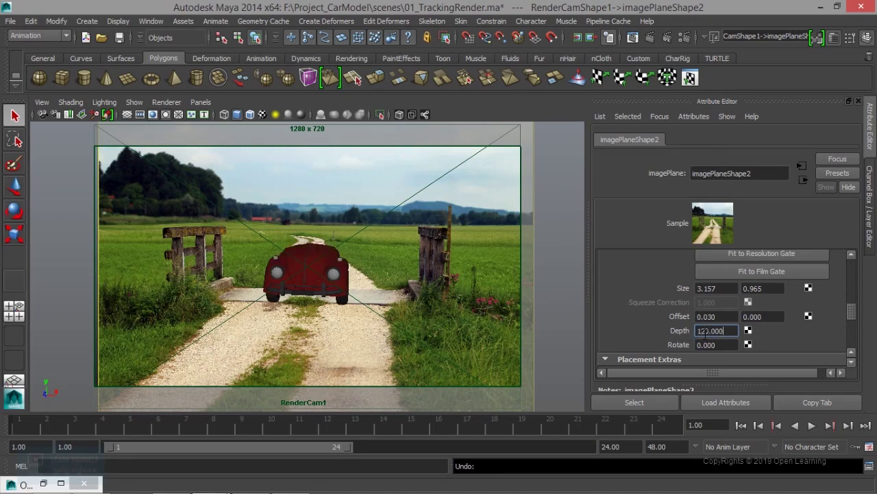
{"action": "left_click_drag", "start_coordinate": [702, 332], "coordinate": [699, 332]}
{"action": "type", "text": "15"}
{"action": "key", "text": "Return"}
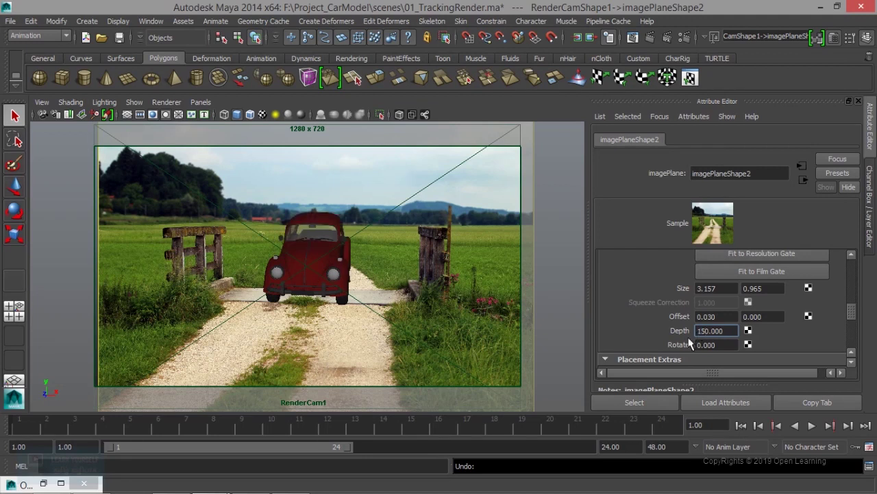
{"action": "left_click_drag", "start_coordinate": [706, 331], "coordinate": [678, 331]}
{"action": "type", "text": "1"}
{"action": "type", "text": "8"}
Deselect all, then dolly and tumble RenderCam1 back until the Beetle sits far up the road, edge-on
{"action": "right_click", "coordinate": [380, 283]}
{"action": "left_click", "coordinate": [371, 274]}
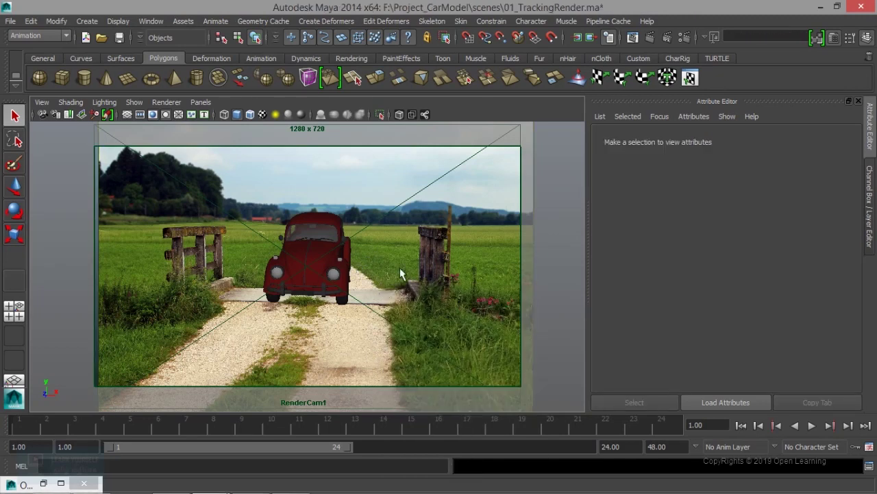
{"action": "right_click_drag", "start_coordinate": [366, 256], "coordinate": [320, 255], "text": "alt"}
{"action": "left_click_drag", "start_coordinate": [319, 256], "coordinate": [330, 261], "text": "alt"}
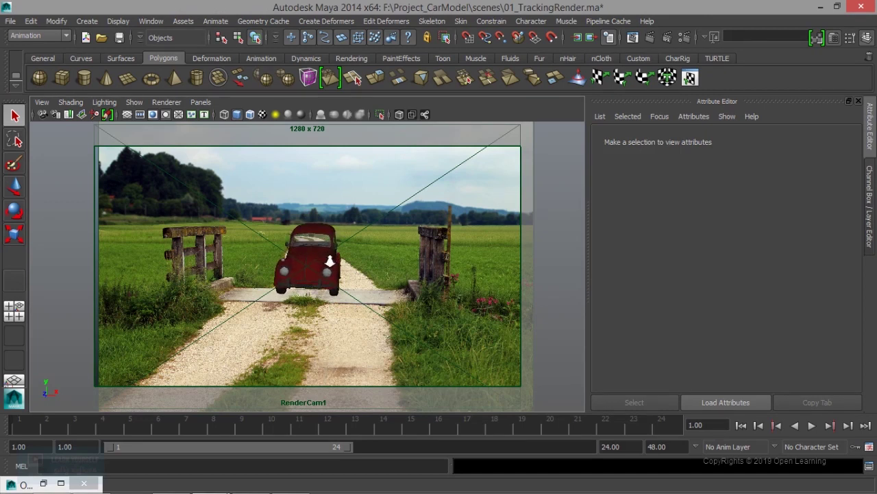
{"action": "right_click_drag", "start_coordinate": [339, 281], "coordinate": [336, 278]}
{"action": "key", "text": "e"}
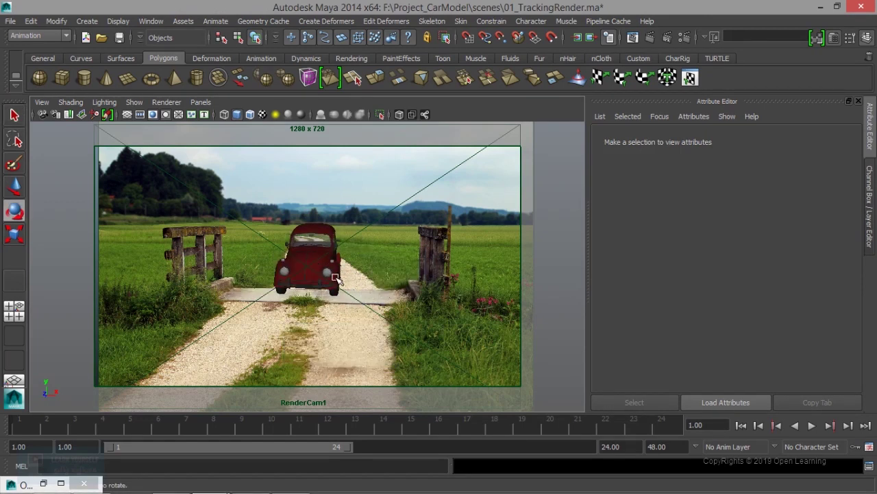
{"action": "left_click_drag", "start_coordinate": [336, 278], "coordinate": [361, 274], "text": "alt"}
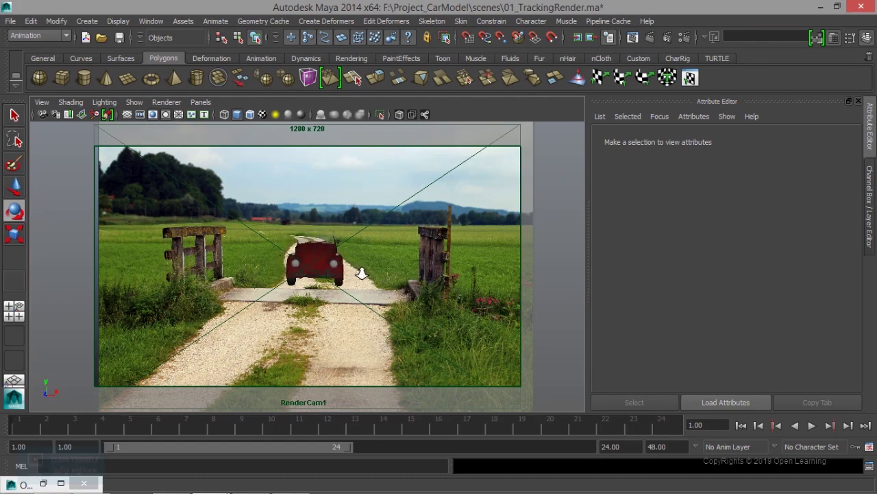
{"action": "left_click_drag", "start_coordinate": [362, 274], "coordinate": [350, 269], "text": "alt"}
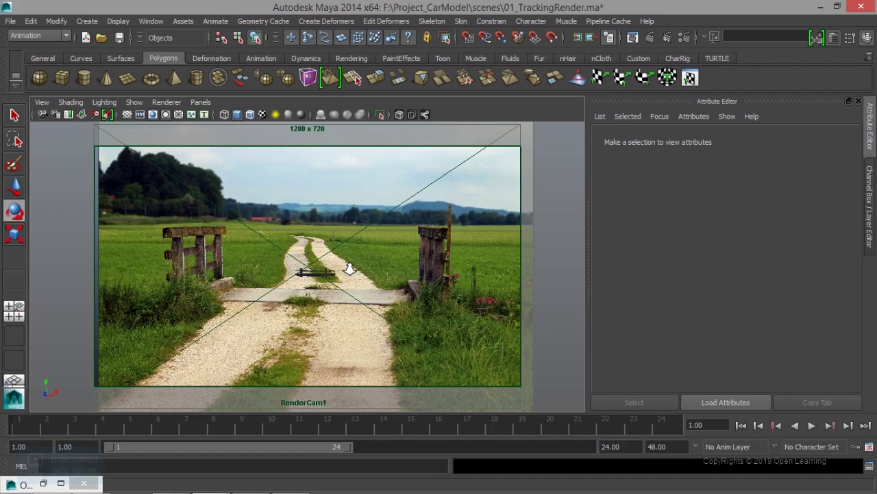
{"action": "left_click_drag", "start_coordinate": [350, 268], "coordinate": [366, 266], "text": "alt"}
Set imagePlaneShape2's Depth to 250
{"action": "left_click_drag", "start_coordinate": [494, 206], "coordinate": [530, 248]}
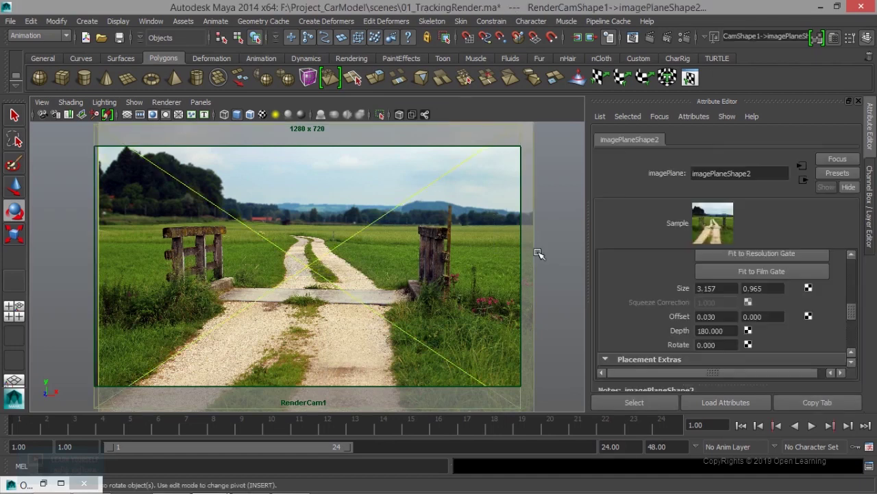
{"action": "left_click", "coordinate": [734, 332]}
{"action": "left_click_drag", "start_coordinate": [706, 332], "coordinate": [665, 334]}
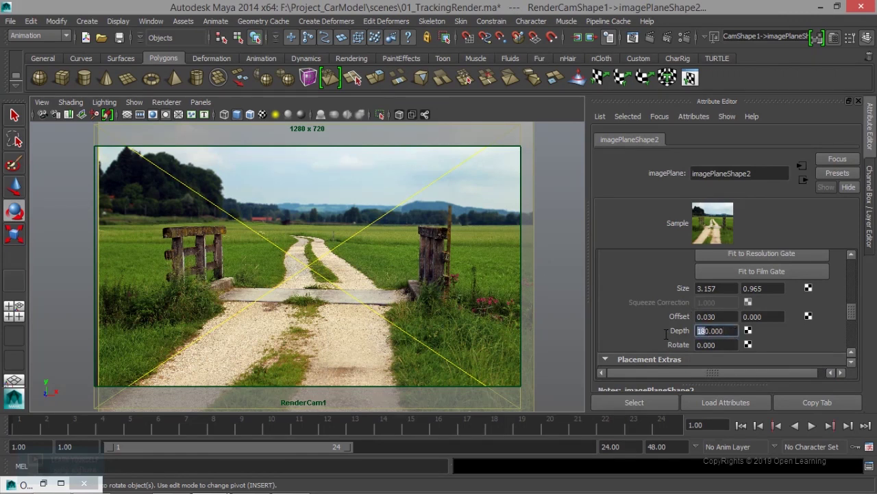
{"action": "type", "text": "25"}
{"action": "key", "text": "Return"}
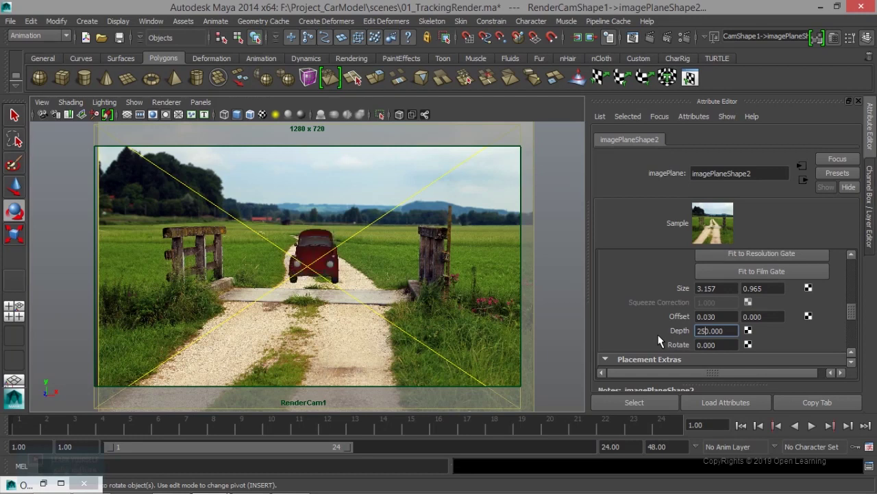
Pan and dolly RenderCam1 so the Beetle sits on the dirt road, then deselect the image plane
{"action": "middle_click", "coordinate": [407, 296], "text": "alt"}
{"action": "middle_click_drag", "start_coordinate": [408, 296], "coordinate": [405, 296], "text": "alt"}
{"action": "middle_click_drag", "start_coordinate": [415, 295], "coordinate": [417, 296]}
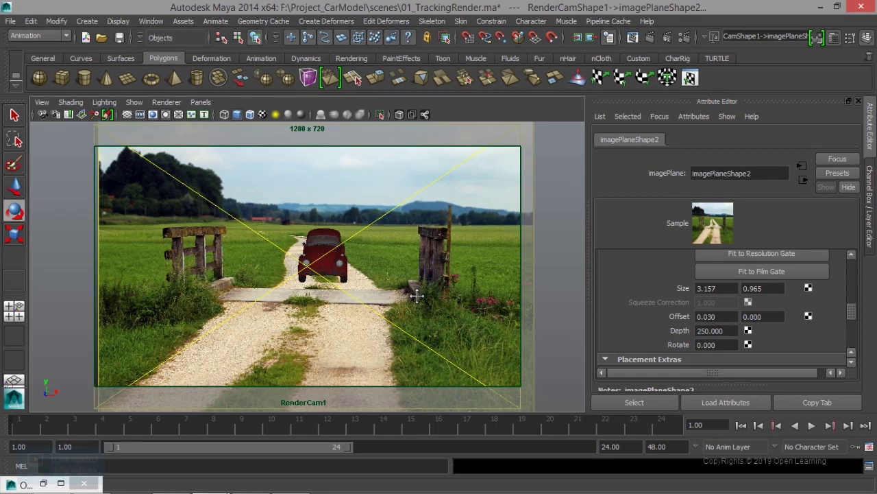
{"action": "mouse_move", "coordinate": [417, 295]}
{"action": "right_mouse_down", "text": "alt"}
{"action": "mouse_move", "coordinate": [408, 282]}
{"action": "mouse_move", "coordinate": [429, 281]}
{"action": "right_mouse_up", "text": "alt"}
{"action": "middle_click_drag", "start_coordinate": [429, 280], "coordinate": [427, 281], "text": "alt"}
{"action": "right_click_drag", "start_coordinate": [427, 280], "coordinate": [439, 282], "text": "alt"}
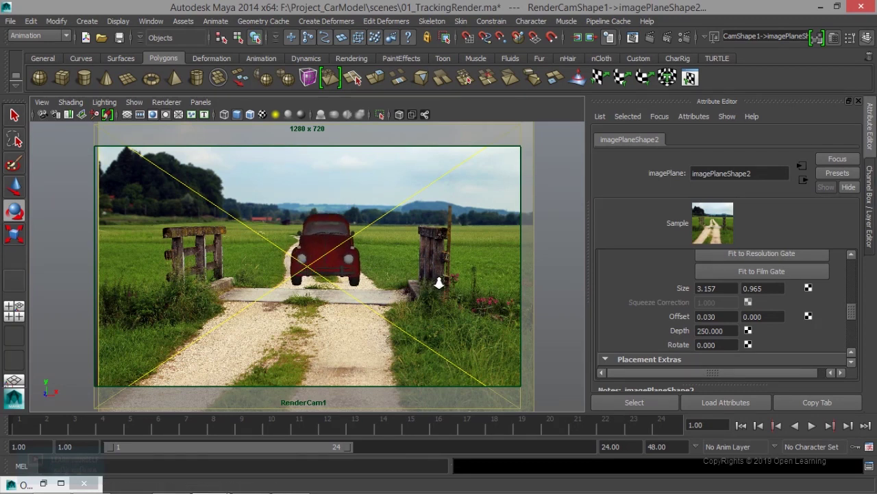
{"action": "middle_click_drag", "start_coordinate": [439, 283], "coordinate": [412, 279], "text": "alt"}
{"action": "right_click_drag", "start_coordinate": [411, 279], "coordinate": [420, 276], "text": "alt"}
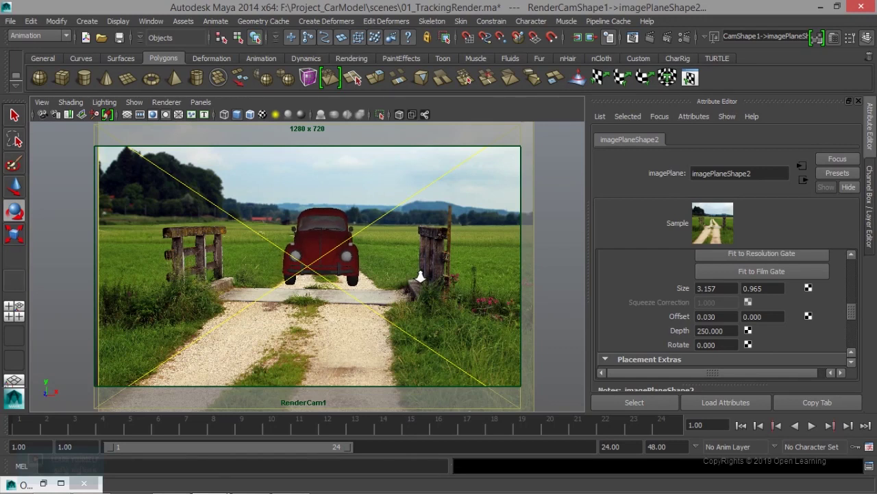
{"action": "middle_click_drag", "start_coordinate": [421, 276], "coordinate": [419, 278], "text": "alt"}
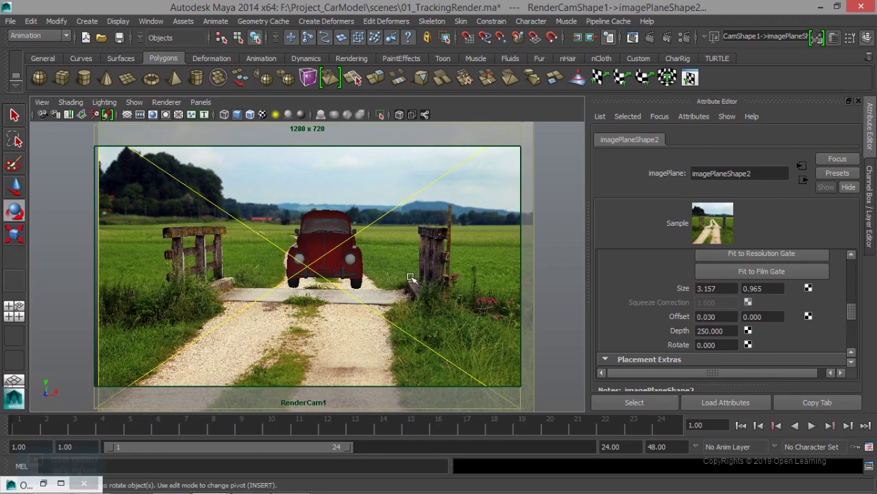
{"action": "left_click", "coordinate": [556, 225]}
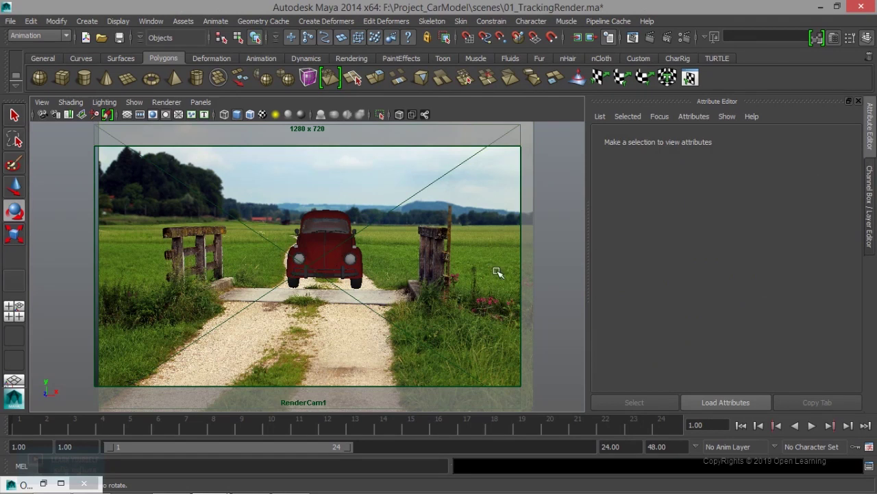
In the persp view, show GroundLayer01 and scale the ground plane into a narrower strip
{"action": "left_click", "coordinate": [200, 102]}
{"action": "mouse_move", "coordinate": [221, 115]}
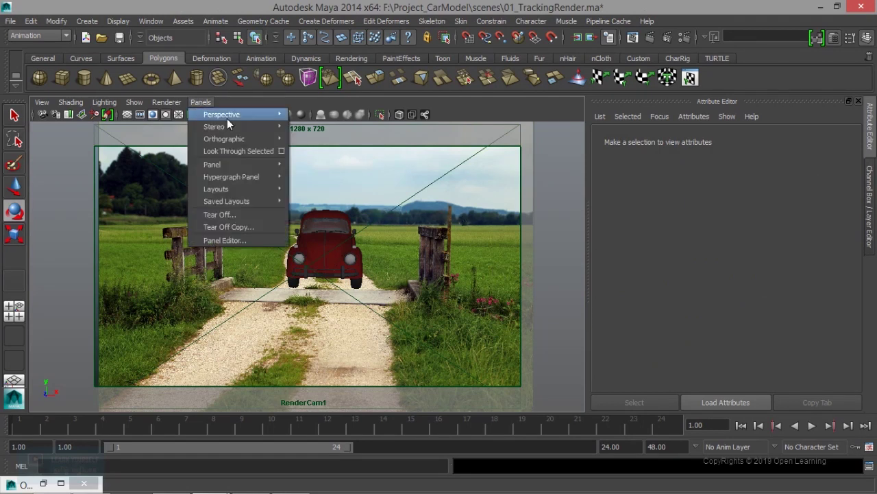
{"action": "left_click", "coordinate": [312, 128]}
{"action": "mouse_move", "coordinate": [327, 302]}
{"action": "left_mouse_down", "text": "alt"}
{"action": "mouse_move", "coordinate": [484, 288]}
{"action": "mouse_move", "coordinate": [181, 261]}
{"action": "mouse_move", "coordinate": [102, 300]}
{"action": "mouse_move", "coordinate": [70, 280]}
{"action": "mouse_move", "coordinate": [92, 260]}
{"action": "mouse_move", "coordinate": [333, 293]}
{"action": "mouse_move", "coordinate": [341, 256]}
{"action": "mouse_move", "coordinate": [325, 267]}
{"action": "mouse_move", "coordinate": [322, 254]}
{"action": "left_mouse_up", "text": "alt"}
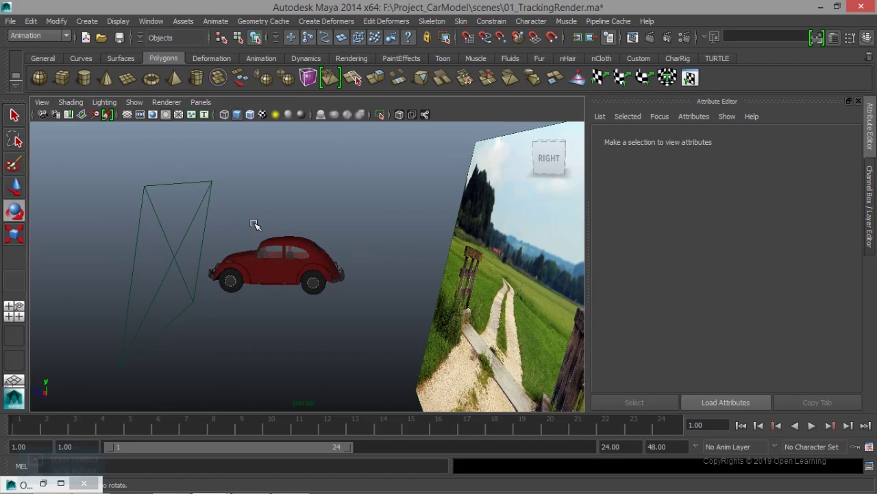
{"action": "key", "text": "ctrl+a"}
{"action": "left_click", "coordinate": [731, 320]}
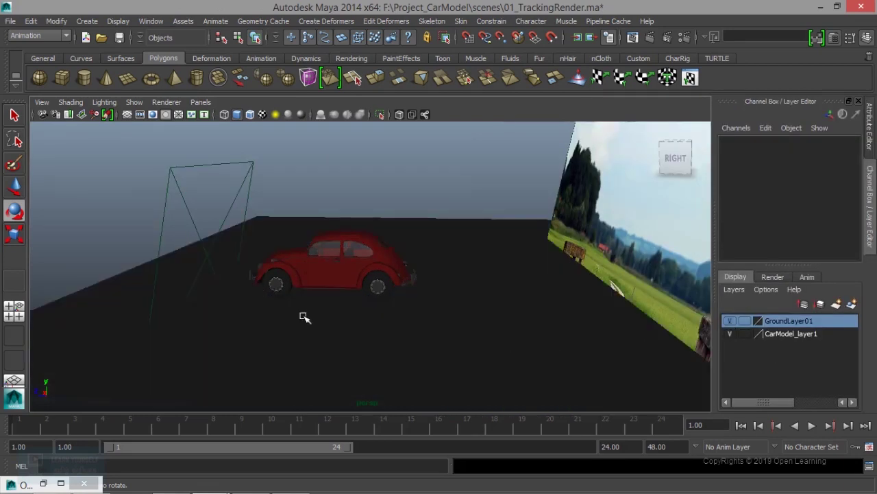
{"action": "left_click_drag", "start_coordinate": [347, 338], "coordinate": [425, 329], "text": "alt"}
{"action": "left_click", "coordinate": [532, 386]}
{"action": "key", "text": "f"}
{"action": "key", "text": "r"}
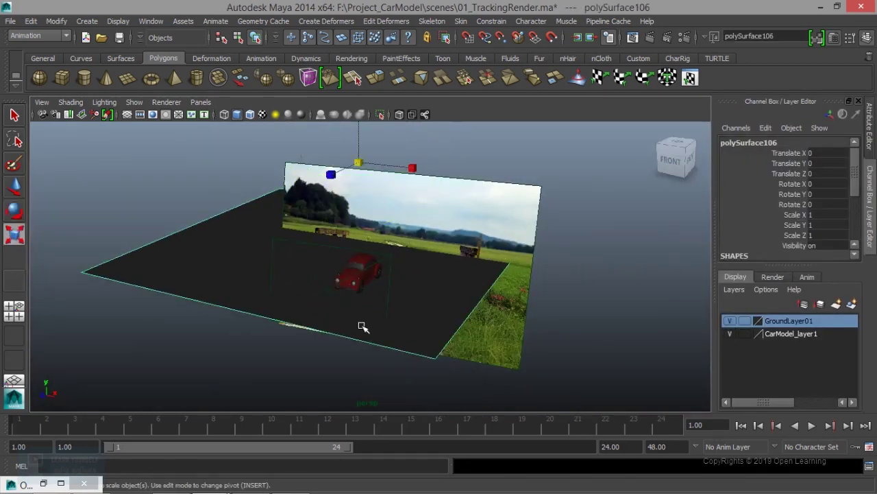
{"action": "left_click_drag", "start_coordinate": [412, 169], "coordinate": [369, 174]}
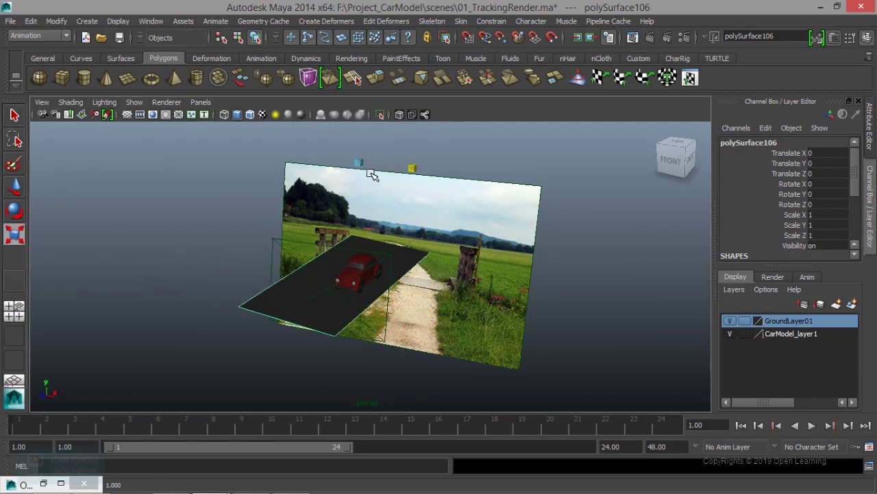
Freeze the ground plane's transformations, centre its pivot, and look through RenderCam1 again
{"action": "left_click", "coordinate": [669, 159]}
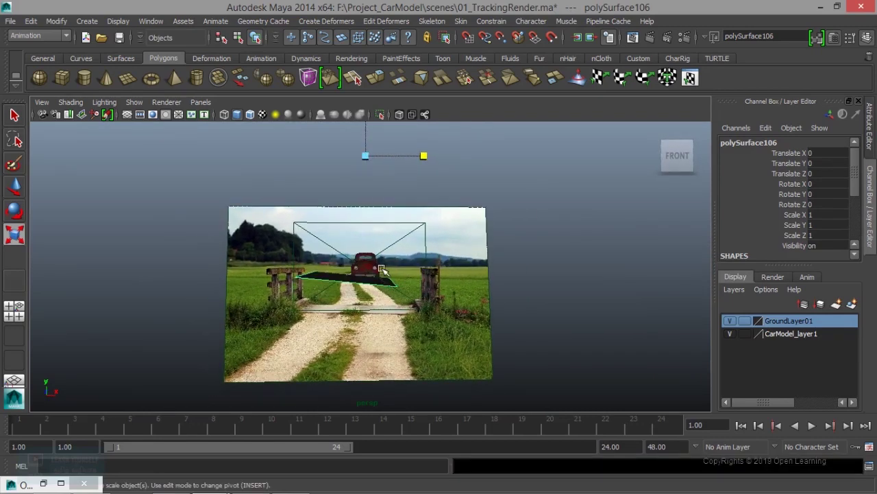
{"action": "left_click", "coordinate": [58, 21]}
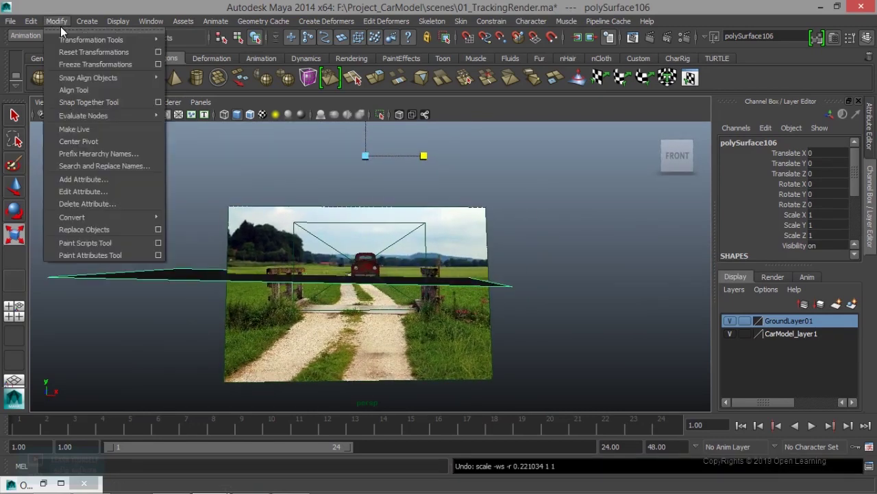
{"action": "left_click", "coordinate": [75, 64]}
{"action": "left_click", "coordinate": [57, 21]}
{"action": "left_click", "coordinate": [84, 141]}
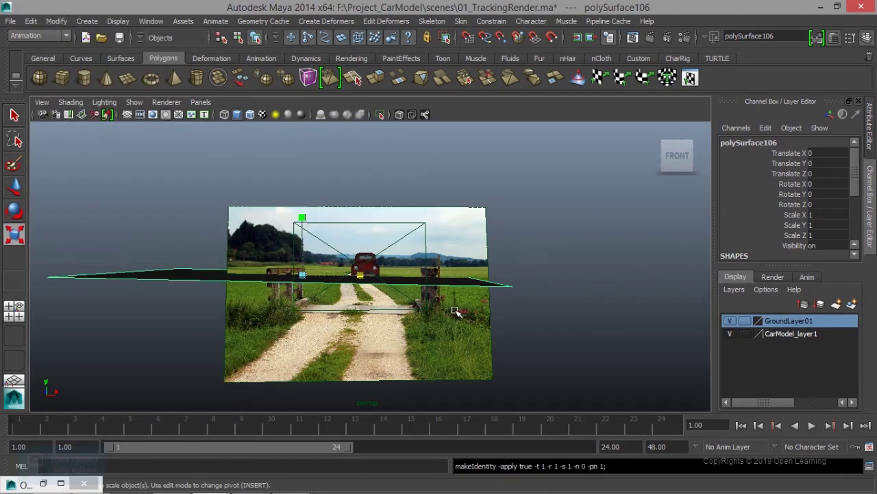
{"action": "left_click_drag", "start_coordinate": [295, 274], "coordinate": [336, 270], "text": "alt"}
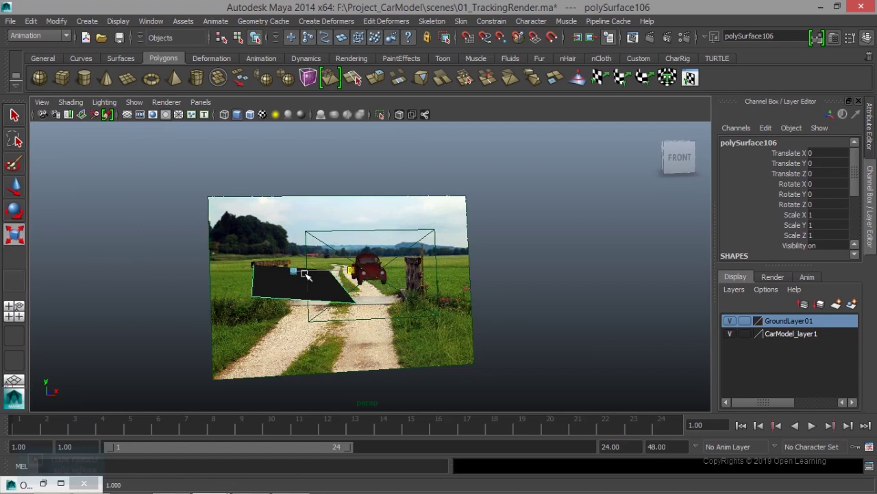
{"action": "mouse_move", "coordinate": [336, 271]}
{"action": "left_mouse_down", "text": "alt"}
{"action": "mouse_move", "coordinate": [346, 249]}
{"action": "mouse_move", "coordinate": [274, 300]}
{"action": "mouse_move", "coordinate": [313, 302]}
{"action": "left_mouse_up", "text": "alt"}
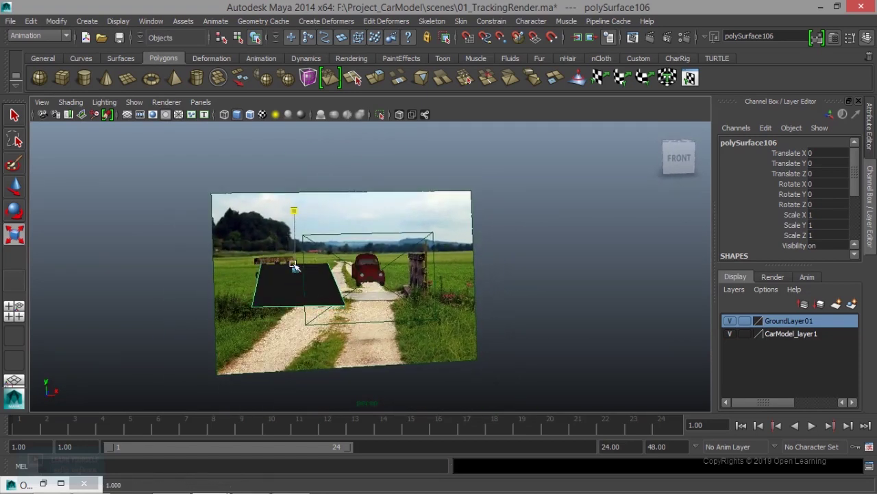
{"action": "mouse_move", "coordinate": [322, 288]}
{"action": "left_mouse_down", "text": "alt"}
{"action": "mouse_move", "coordinate": [360, 277]}
{"action": "mouse_move", "coordinate": [339, 276]}
{"action": "left_mouse_up", "text": "alt"}
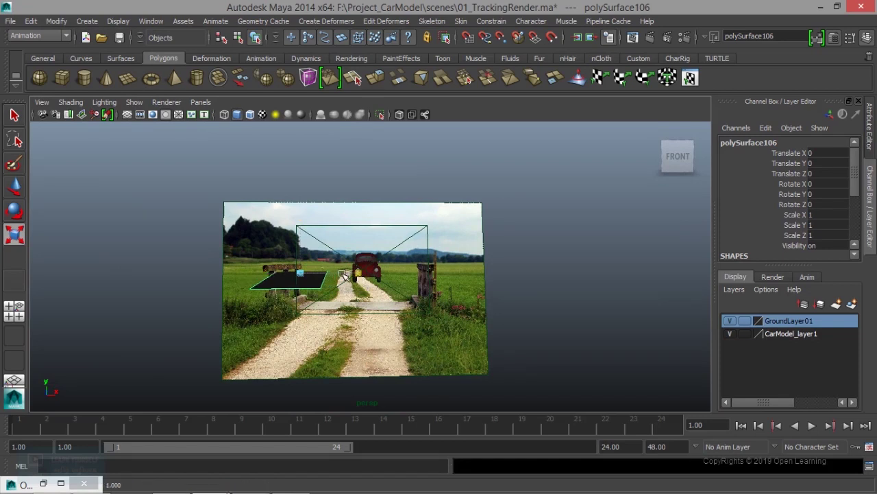
{"action": "left_click", "coordinate": [201, 102]}
{"action": "mouse_move", "coordinate": [233, 114]}
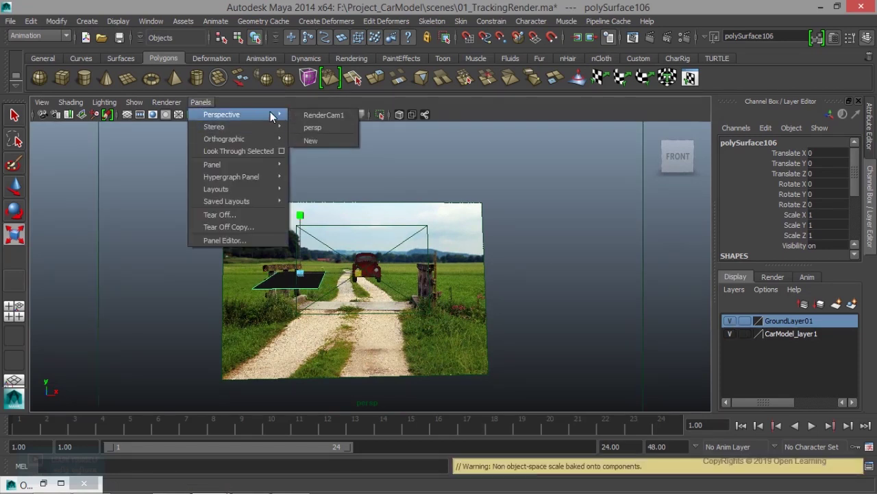
{"action": "left_click", "coordinate": [320, 114]}
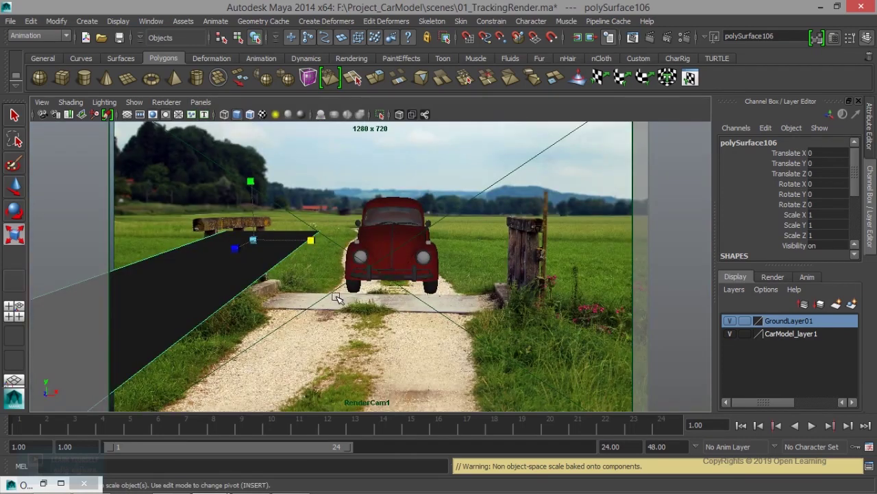
Slide the ground plane under the Beetle, widen it slightly, and switch to wireframe view
{"action": "key", "text": "w"}
{"action": "left_click_drag", "start_coordinate": [311, 240], "coordinate": [431, 245]}
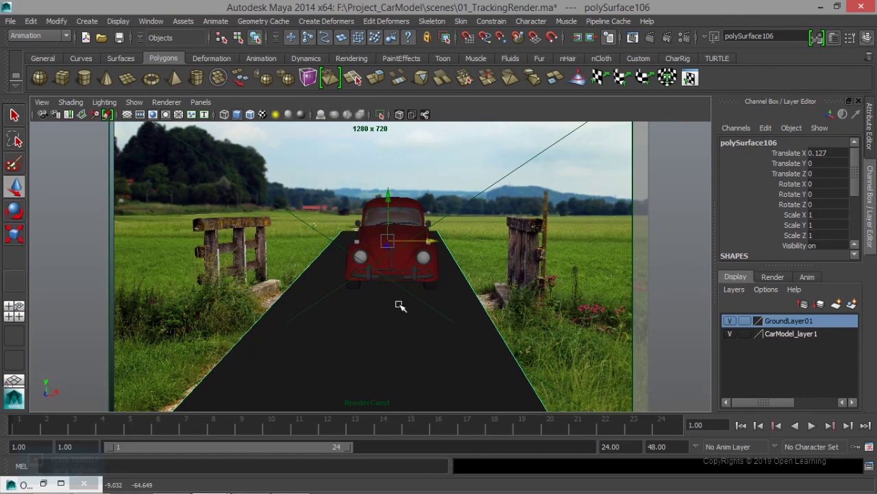
{"action": "key", "text": "r"}
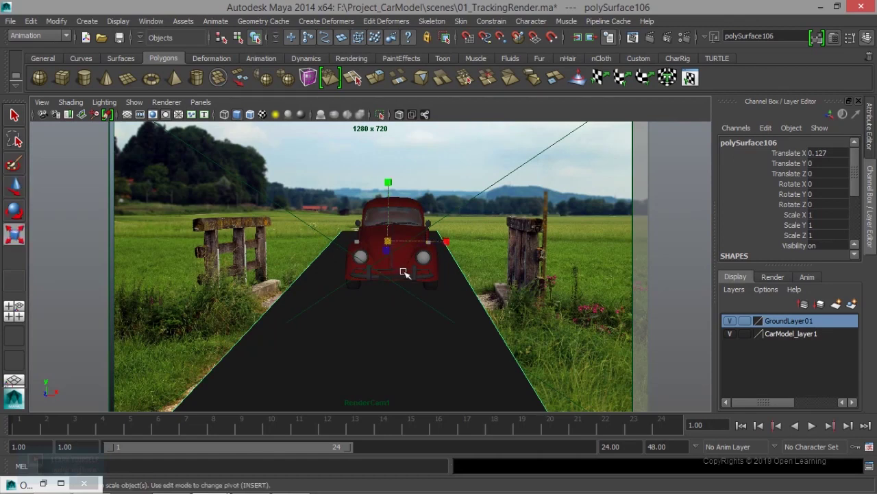
{"action": "left_click_drag", "start_coordinate": [446, 244], "coordinate": [448, 243]}
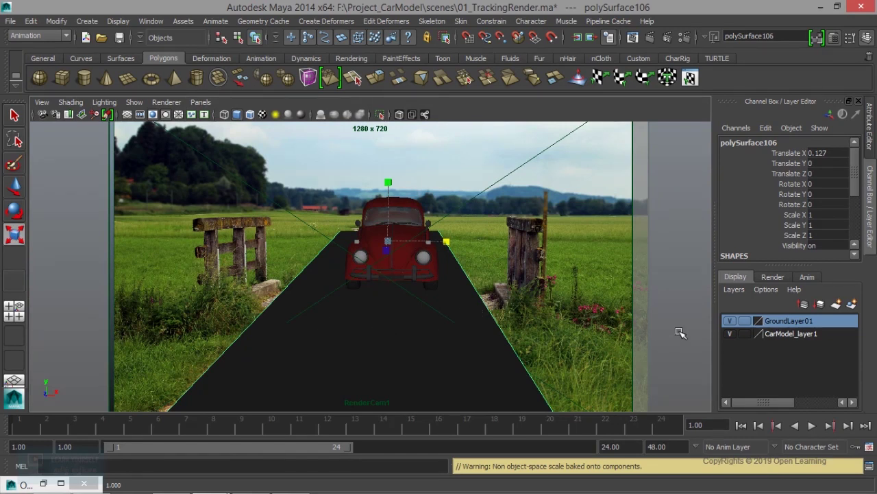
{"action": "key", "text": "4"}
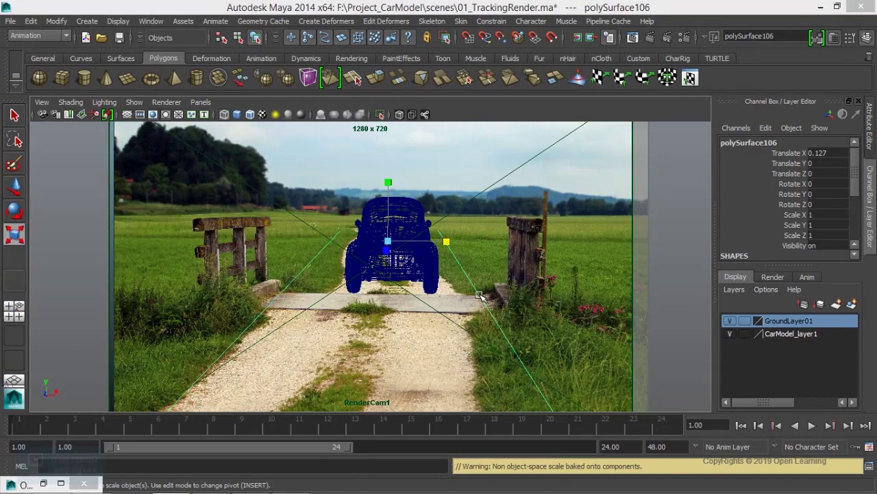
{"action": "left_click", "coordinate": [201, 102]}
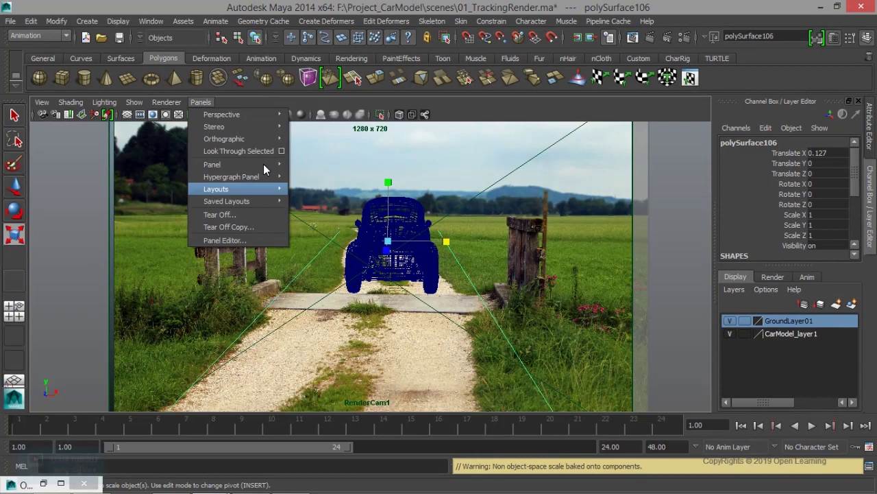
Lock RenderCam1's translate, rotate and scale channels in the Channel Box
{"action": "left_click", "coordinate": [44, 115]}
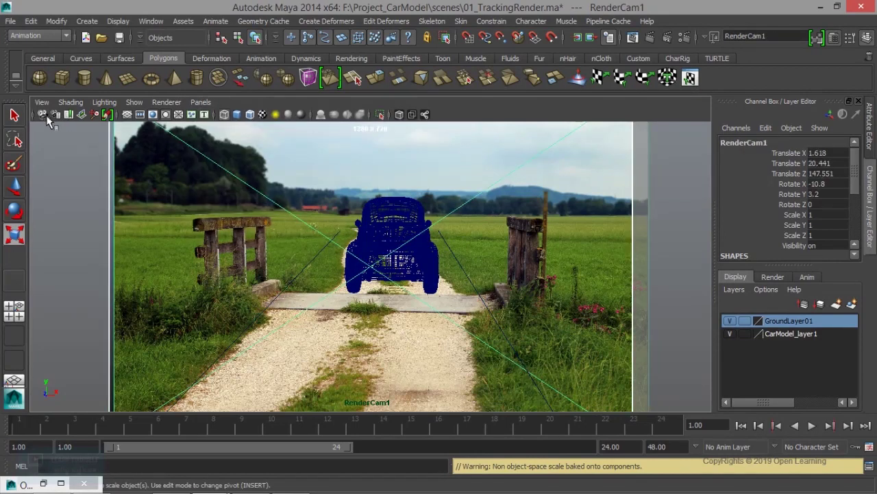
{"action": "left_click_drag", "start_coordinate": [781, 152], "coordinate": [795, 245]}
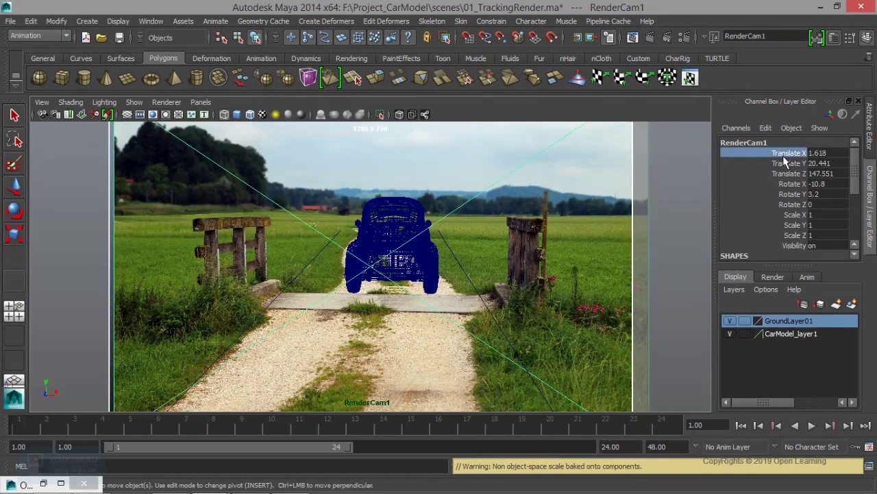
{"action": "right_click", "coordinate": [793, 243]}
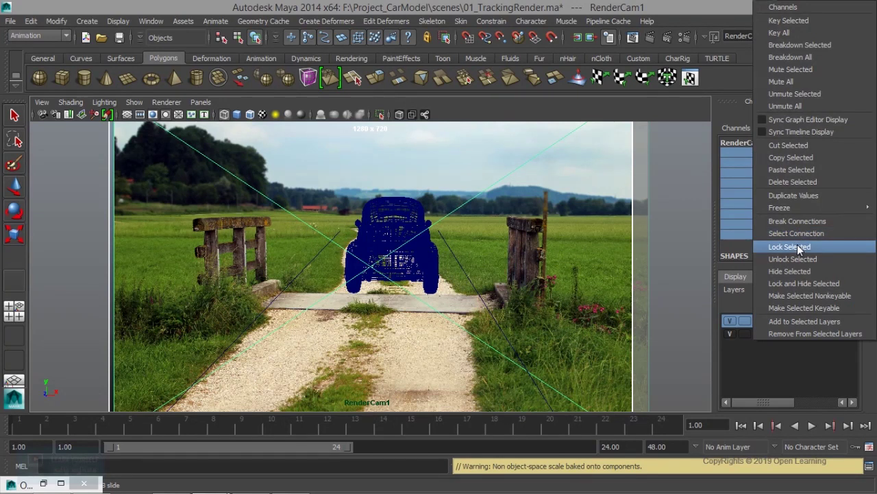
{"action": "left_click", "coordinate": [798, 245]}
Return to the persp camera, orbit the scene, and select the ground plane
{"action": "left_click", "coordinate": [201, 102]}
{"action": "mouse_move", "coordinate": [221, 114]}
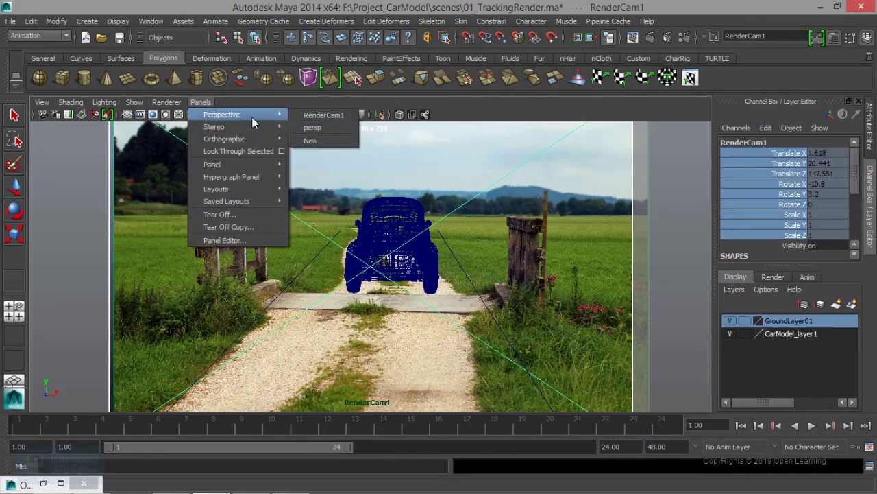
{"action": "left_click", "coordinate": [312, 127]}
{"action": "mouse_move", "coordinate": [300, 276]}
{"action": "left_mouse_down", "text": "alt"}
{"action": "mouse_move", "coordinate": [467, 309]}
{"action": "mouse_move", "coordinate": [395, 320]}
{"action": "mouse_move", "coordinate": [373, 280]}
{"action": "mouse_move", "coordinate": [435, 292]}
{"action": "mouse_move", "coordinate": [419, 281]}
{"action": "left_mouse_up", "text": "alt"}
{"action": "left_click", "coordinate": [340, 295]}
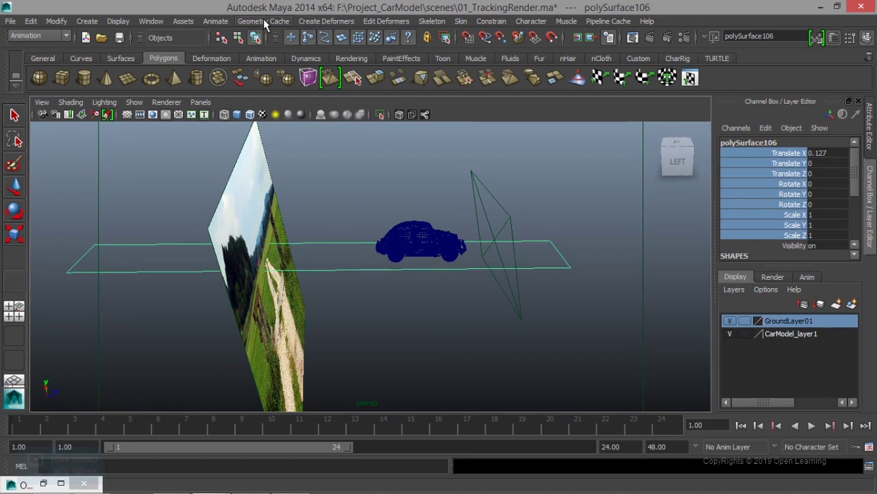
Switch to the Polygons menu set and start Insert Edge Loop with Multiple edge loops enabled
{"action": "left_click", "coordinate": [37, 36]}
{"action": "left_click", "coordinate": [50, 55]}
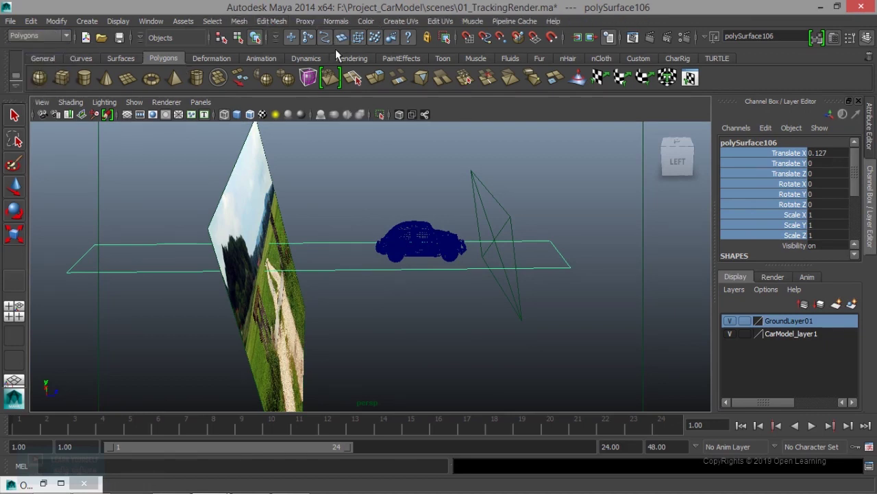
{"action": "left_click", "coordinate": [272, 22]}
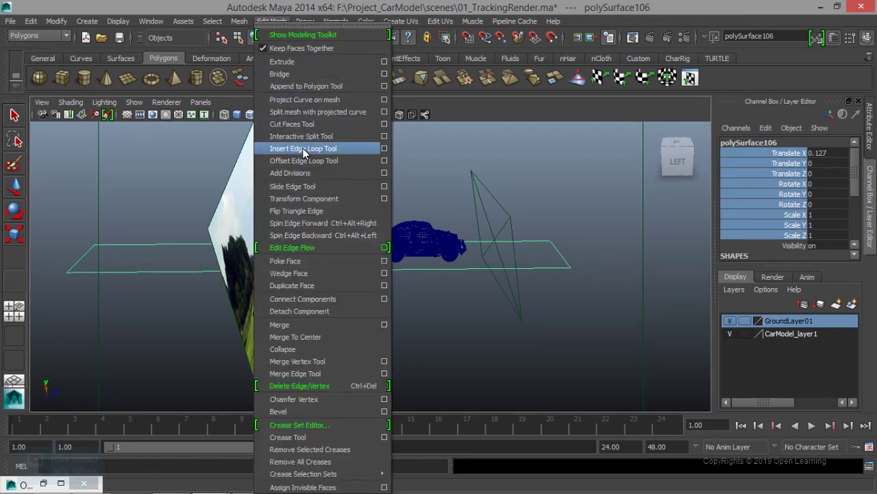
{"action": "left_click", "coordinate": [384, 150]}
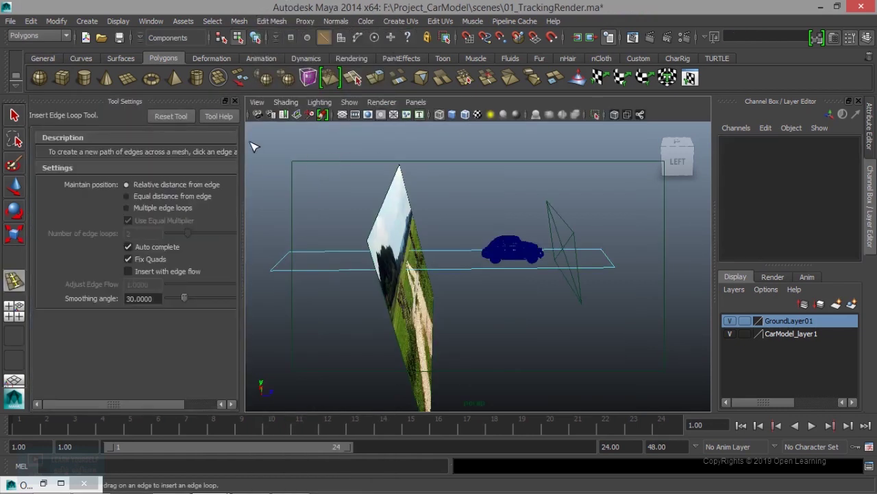
{"action": "left_click", "coordinate": [155, 209]}
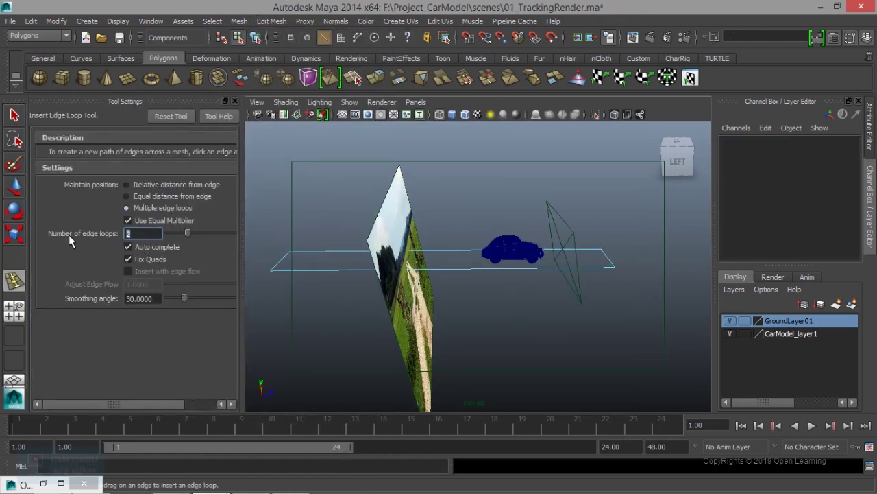
Insert evenly spaced edge loops across the ground plane in both directions to form a grid
{"action": "left_click", "coordinate": [479, 274]}
{"action": "left_click_drag", "start_coordinate": [426, 280], "coordinate": [546, 305], "text": "alt"}
{"action": "left_click_drag", "start_coordinate": [144, 233], "coordinate": [83, 240]}
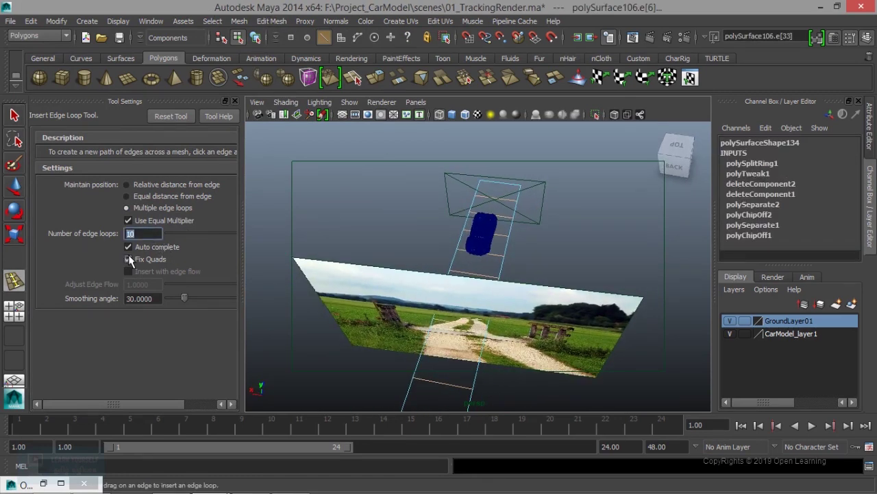
{"action": "left_click", "coordinate": [453, 392]}
{"action": "mouse_move", "coordinate": [452, 392]}
{"action": "left_mouse_down", "text": "alt"}
{"action": "mouse_move", "coordinate": [290, 309]}
{"action": "mouse_move", "coordinate": [473, 307]}
{"action": "left_mouse_up", "text": "alt"}
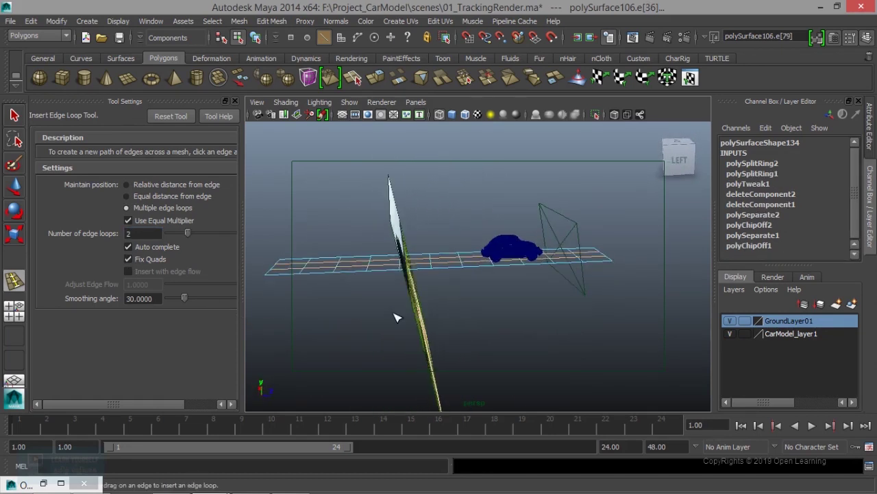
{"action": "middle_click_drag", "start_coordinate": [473, 307], "coordinate": [564, 334], "text": "alt"}
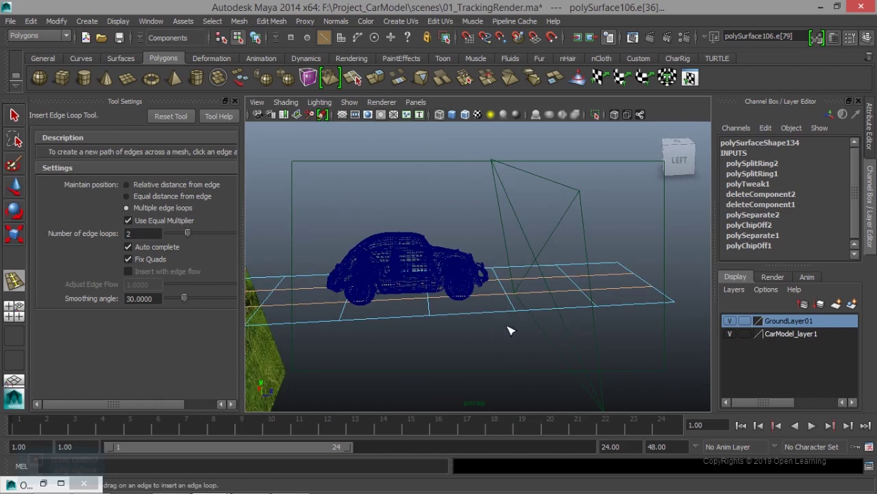
{"action": "mouse_move", "coordinate": [500, 323]}
{"action": "left_mouse_down", "text": "alt"}
{"action": "mouse_move", "coordinate": [539, 322]}
{"action": "mouse_move", "coordinate": [498, 324]}
{"action": "mouse_move", "coordinate": [470, 354]}
{"action": "left_mouse_up", "text": "alt"}
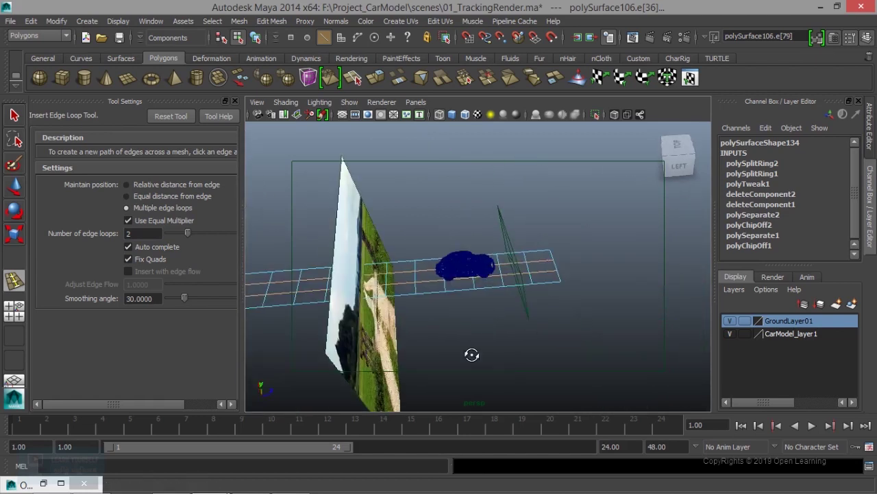
{"action": "key", "text": "w"}
{"action": "right_click_drag", "start_coordinate": [500, 200], "coordinate": [505, 303]}
{"action": "key", "text": "space"}
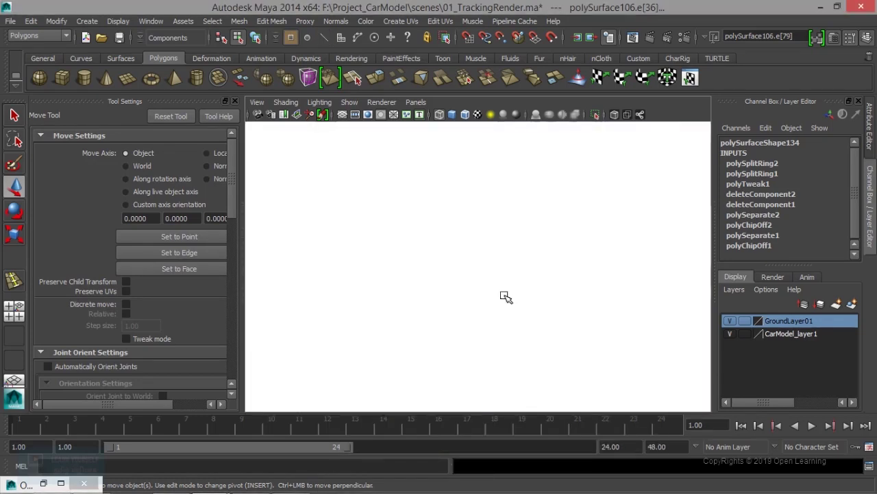
Go back to a single view looking through RenderCam1 at the road photo
{"action": "right_click", "coordinate": [630, 194]}
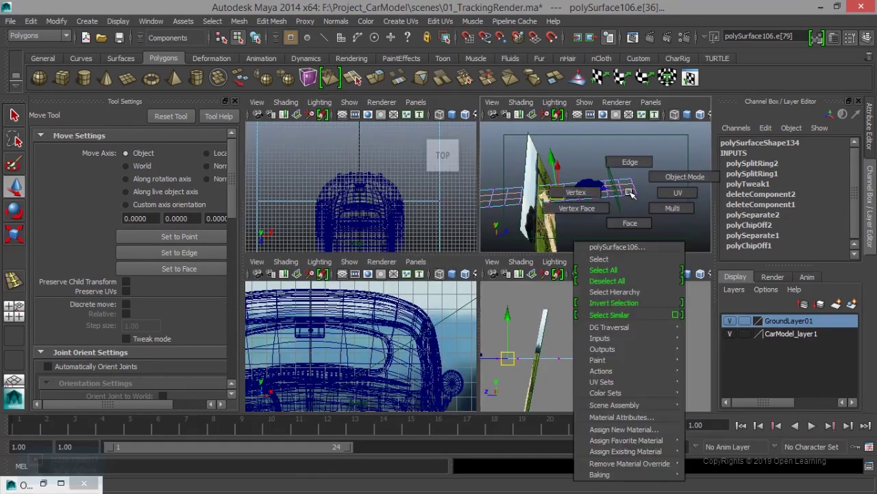
{"action": "key", "text": "space"}
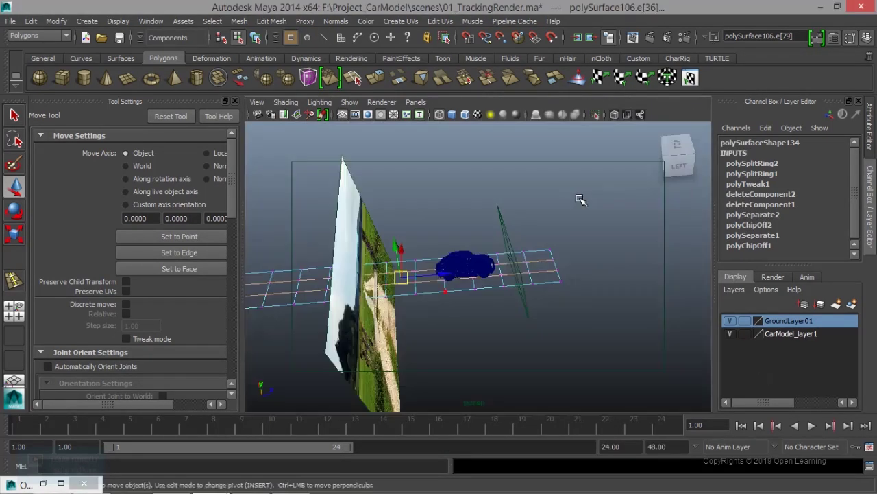
{"action": "left_click", "coordinate": [415, 102]}
{"action": "mouse_move", "coordinate": [437, 114]}
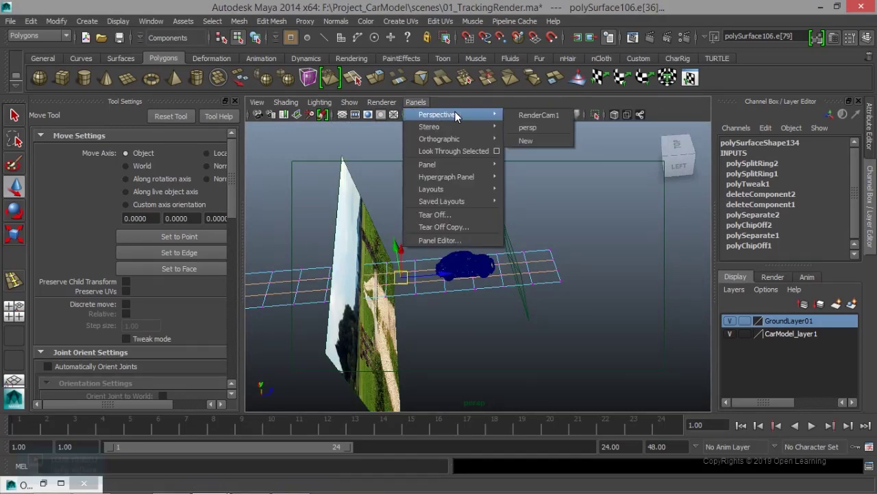
{"action": "left_click", "coordinate": [532, 115]}
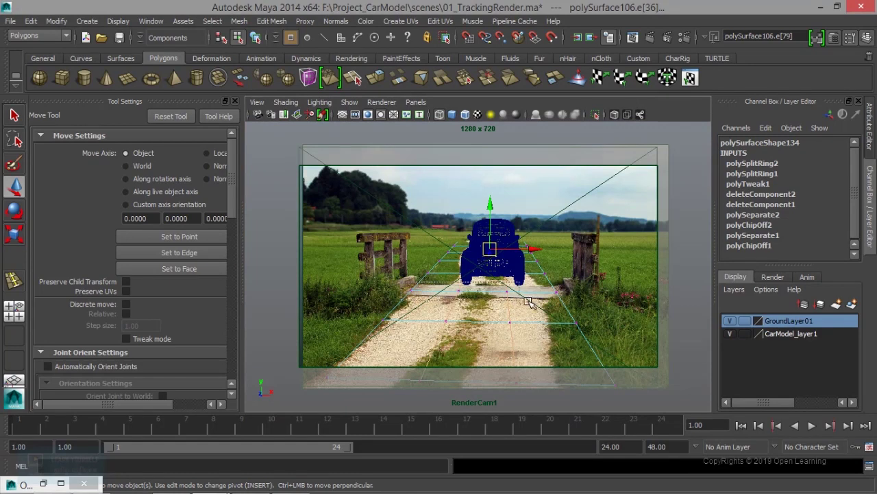
Move the near rows of ground plane vertices down and outward onto the road
{"action": "left_click", "coordinate": [571, 306]}
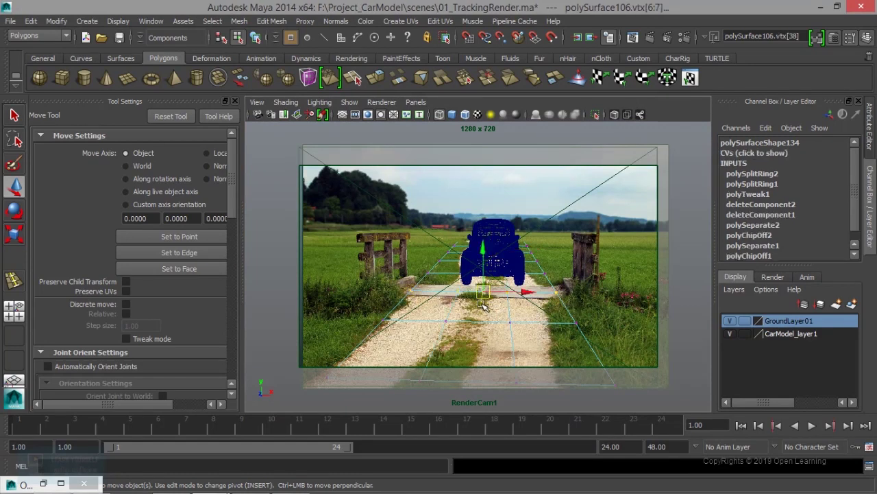
{"action": "left_click_drag", "start_coordinate": [480, 307], "coordinate": [481, 310]}
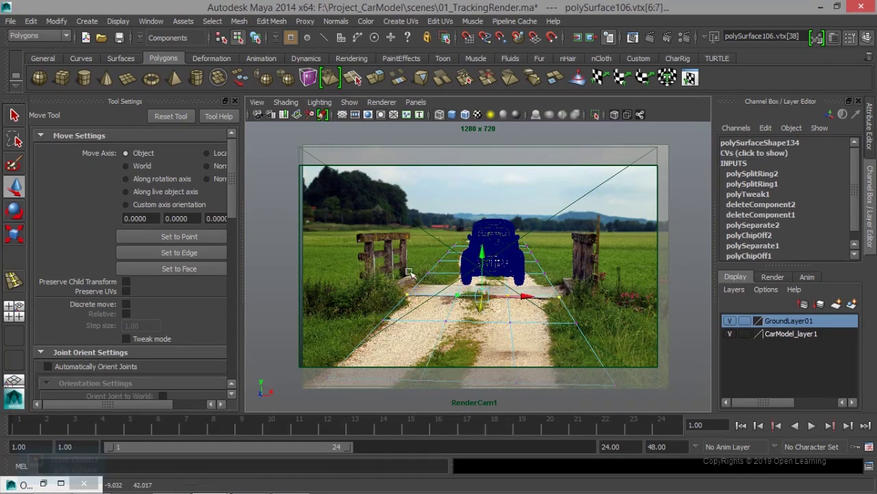
{"action": "left_click", "coordinate": [553, 286]}
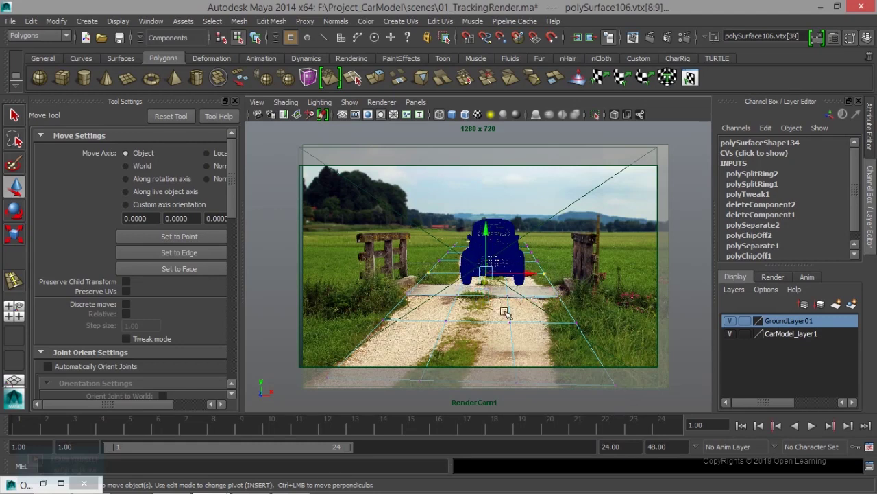
{"action": "left_click_drag", "start_coordinate": [485, 281], "coordinate": [477, 293]}
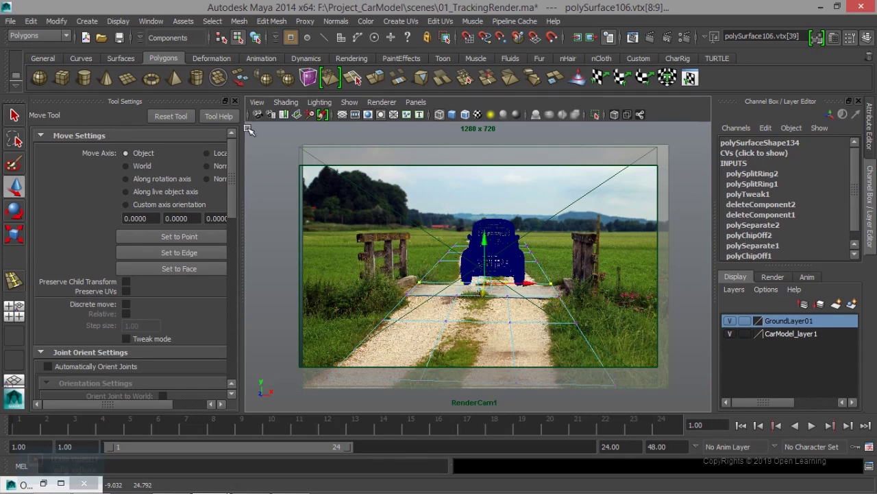
{"action": "key", "text": "ctrl+space"}
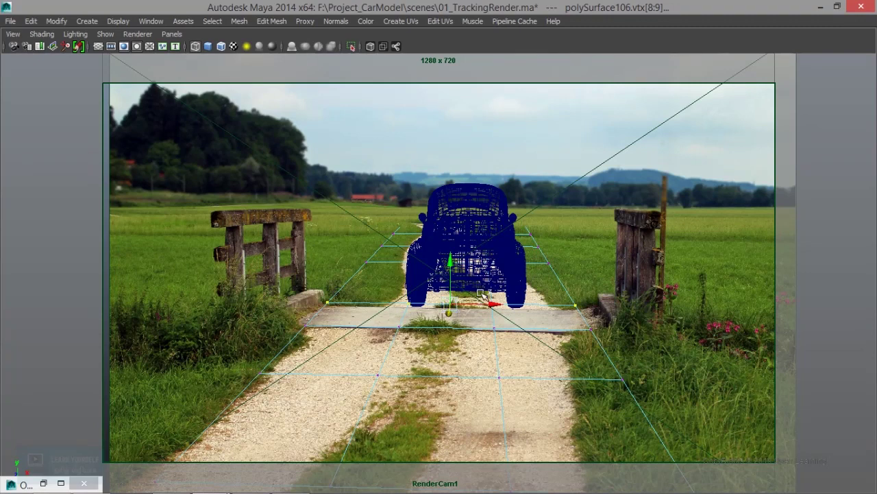
{"action": "left_click_drag", "start_coordinate": [451, 317], "coordinate": [452, 320]}
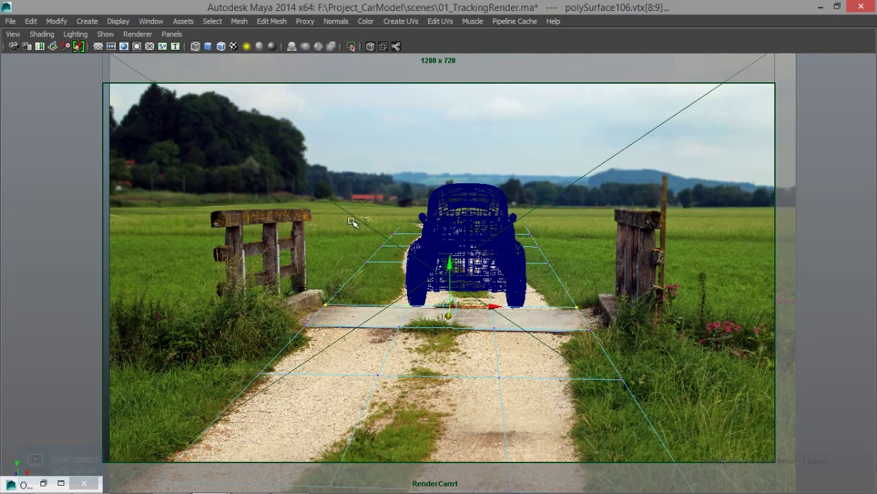
Lower and rotate the plane's far edge vertices to follow the road into the distance
{"action": "left_click_drag", "start_coordinate": [300, 160], "coordinate": [613, 278]}
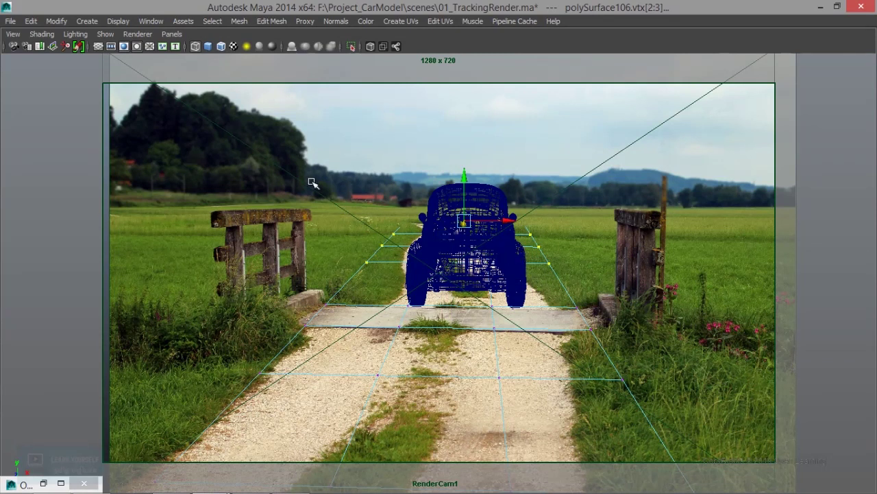
{"action": "left_click_drag", "start_coordinate": [464, 177], "coordinate": [467, 186]}
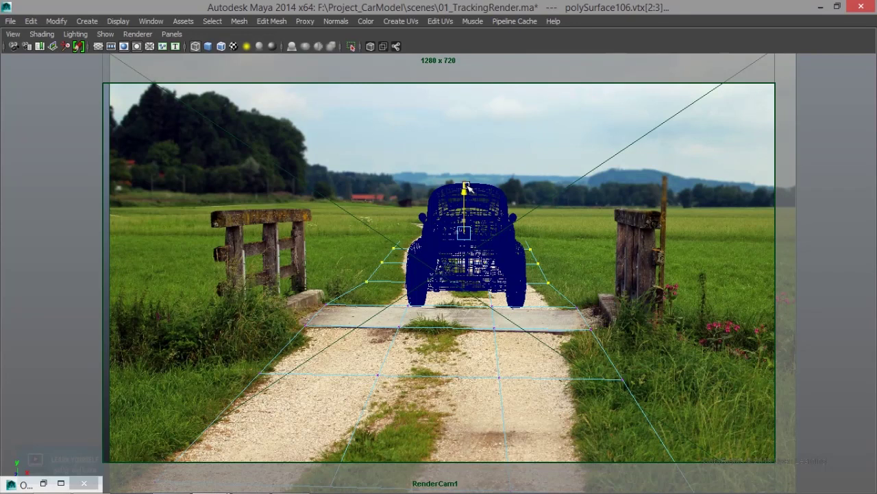
{"action": "key", "text": "e"}
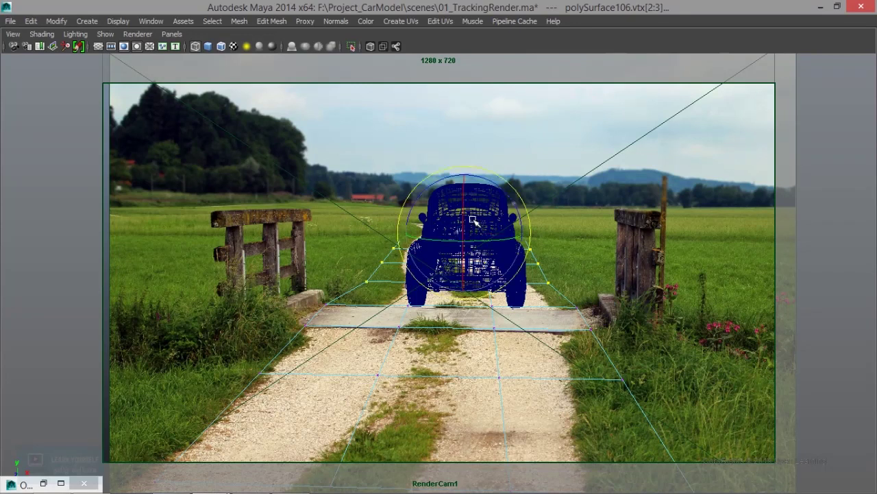
{"action": "mouse_move", "coordinate": [463, 213]}
{"action": "left_mouse_down"}
{"action": "mouse_move", "coordinate": [465, 206]}
{"action": "mouse_move", "coordinate": [469, 217]}
{"action": "left_mouse_up"}
{"action": "key", "text": "w"}
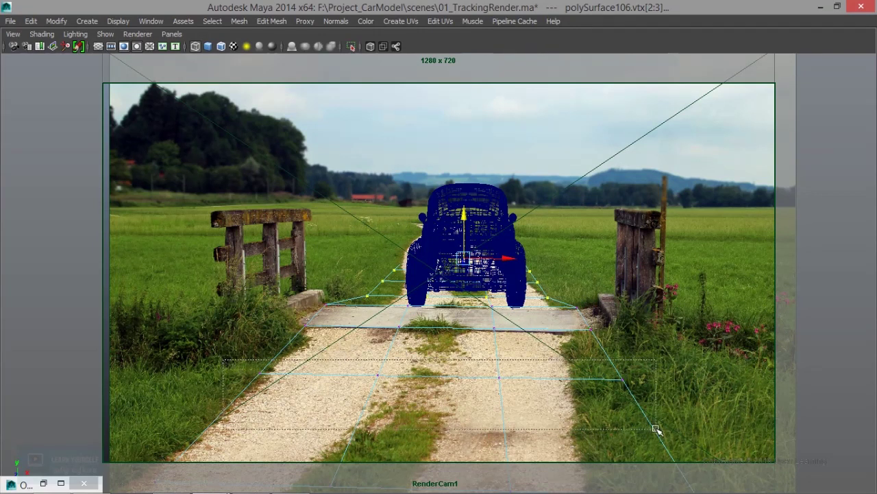
Adjust the outer row of corner vertices so it settles onto the road edge
{"action": "left_click_drag", "start_coordinate": [223, 360], "coordinate": [656, 430]}
{"action": "left_click_drag", "start_coordinate": [434, 336], "coordinate": [436, 343]}
{"action": "left_click_drag", "start_coordinate": [438, 423], "coordinate": [446, 349]}
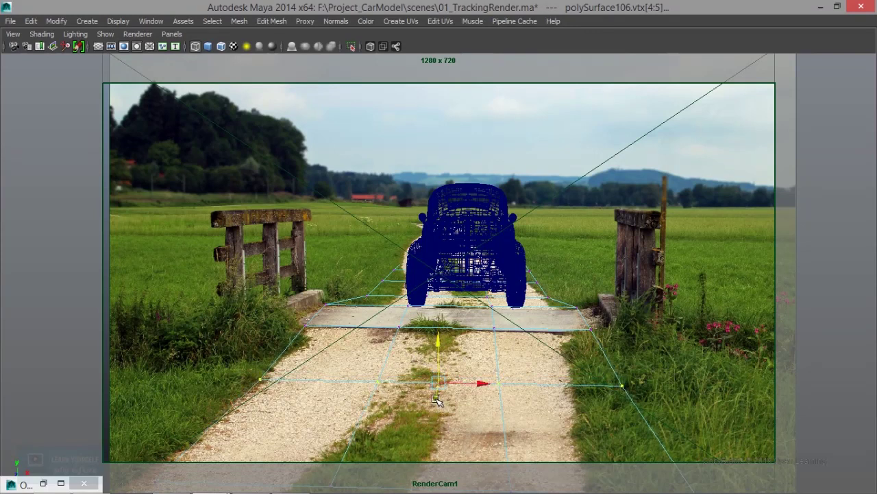
{"action": "left_click_drag", "start_coordinate": [445, 349], "coordinate": [446, 351]}
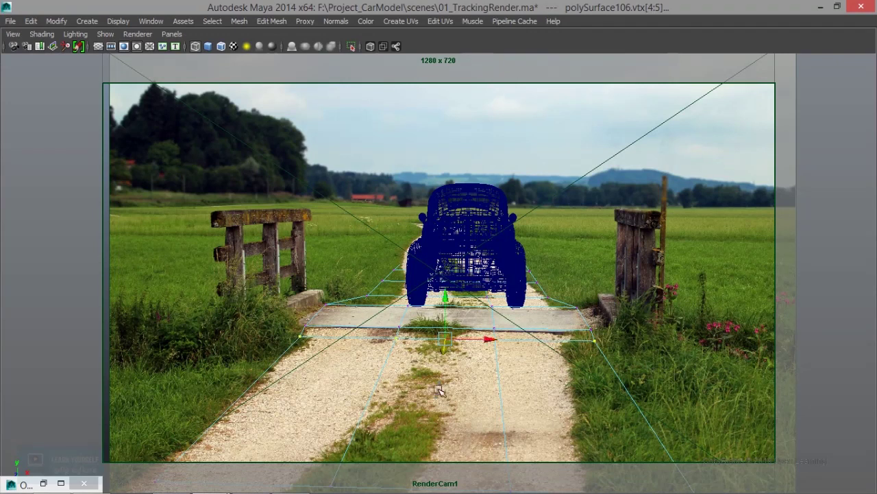
{"action": "left_click_drag", "start_coordinate": [445, 351], "coordinate": [439, 368]}
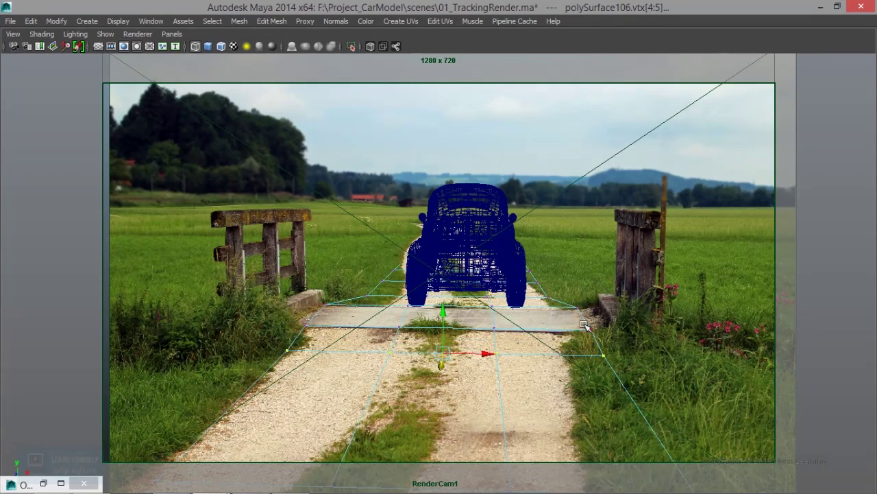
{"action": "right_click_drag", "start_coordinate": [580, 201], "coordinate": [576, 235]}
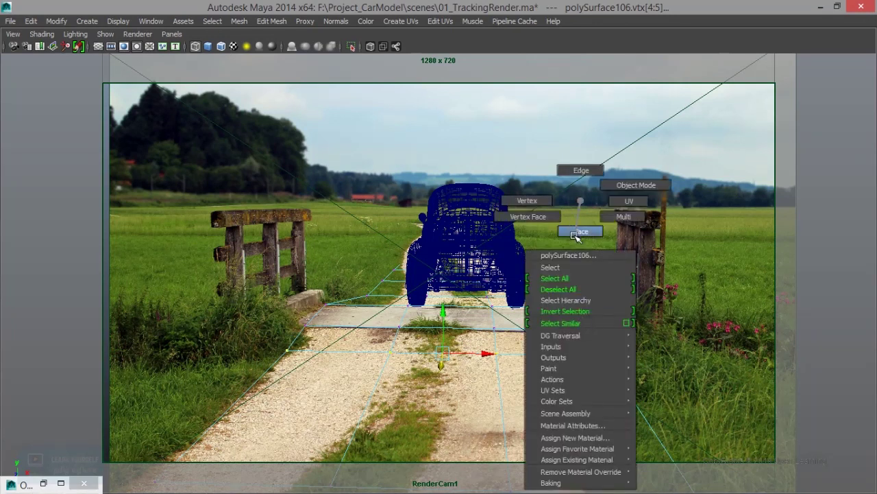
Select the ground plane's road faces and move them to follow the dirt track
{"action": "left_click", "coordinate": [538, 318]}
{"action": "left_click", "coordinate": [453, 318]}
{"action": "left_click_drag", "start_coordinate": [447, 273], "coordinate": [447, 277]}
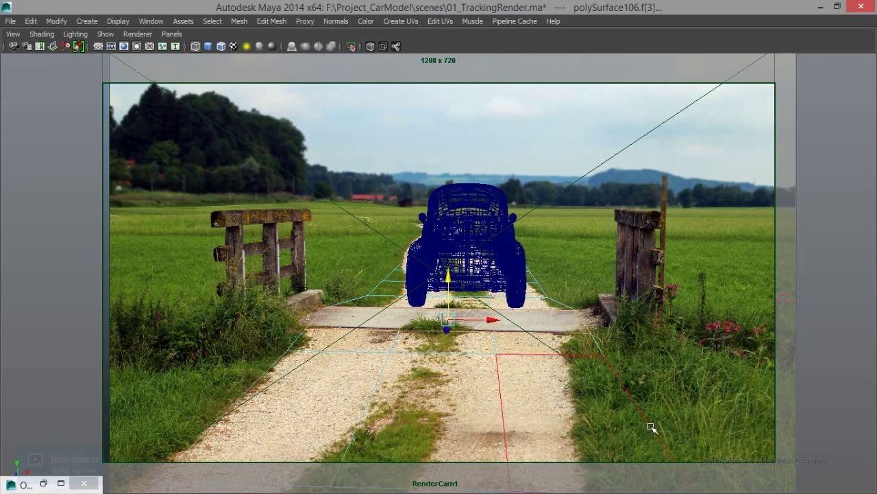
{"action": "right_click_drag", "start_coordinate": [652, 428], "coordinate": [576, 436]}
{"action": "left_click", "coordinate": [576, 436]}
{"action": "left_click", "coordinate": [442, 431], "text": "shift"}
{"action": "left_click", "coordinate": [449, 378]}
{"action": "left_click_drag", "start_coordinate": [437, 364], "coordinate": [432, 370]}
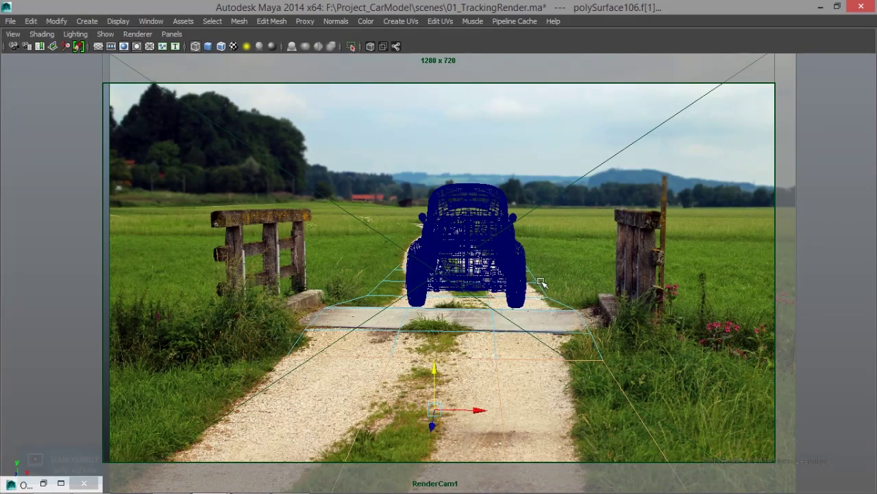
Switch to smooth shaded display and clear the road face selection
{"action": "key", "text": "5"}
{"action": "right_click_drag", "start_coordinate": [540, 201], "coordinate": [607, 213]}
{"action": "left_click", "coordinate": [588, 313]}
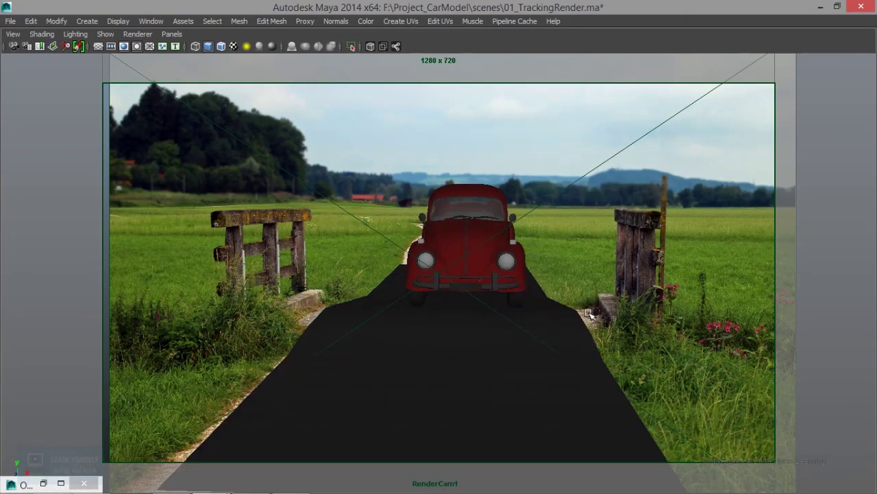
Pick the car body group grp_body01 and rotate it slightly about its vertical axis
{"action": "left_click", "coordinate": [581, 421]}
{"action": "left_click", "coordinate": [662, 408]}
{"action": "left_click", "coordinate": [462, 225]}
{"action": "key", "text": "Up"}
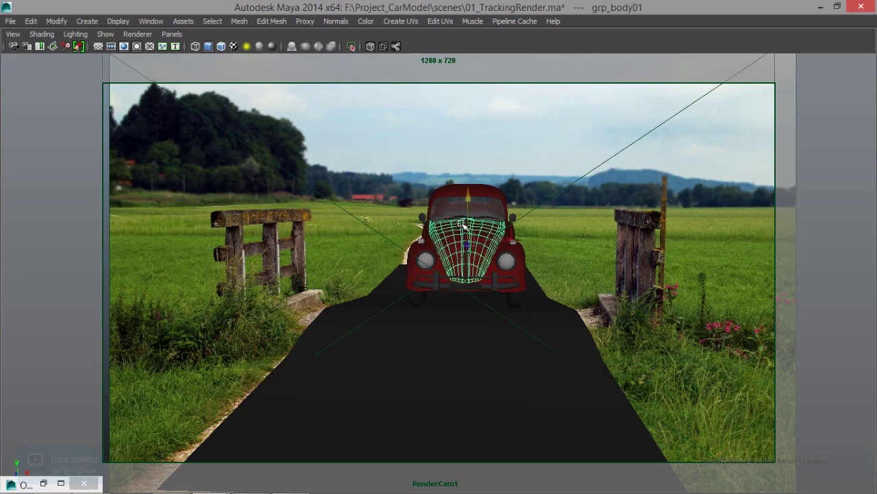
{"action": "key", "text": "e"}
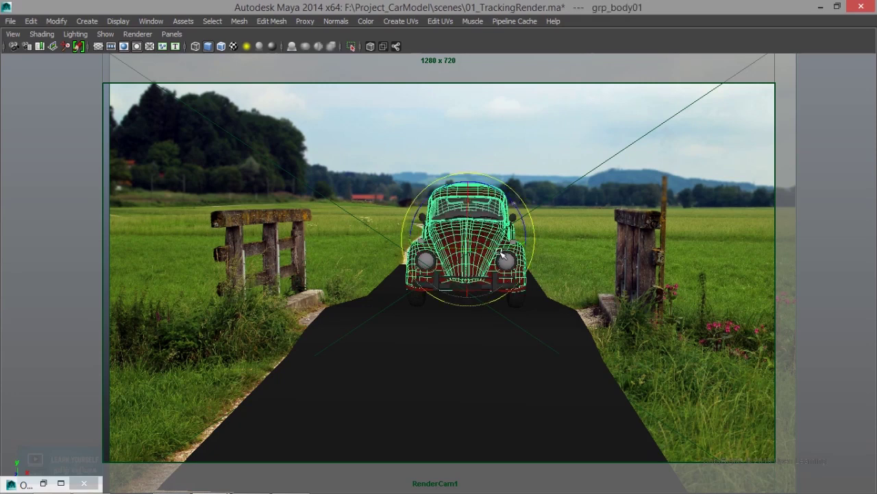
{"action": "left_click_drag", "start_coordinate": [503, 251], "coordinate": [498, 251]}
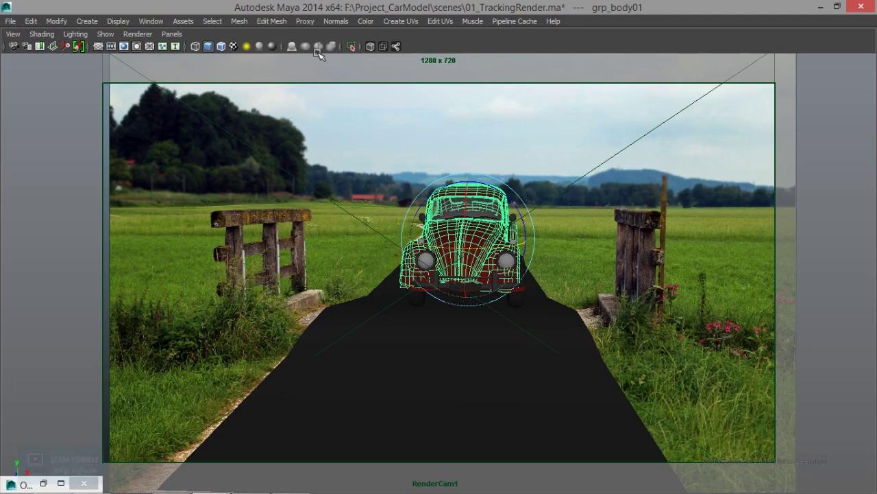
{"action": "left_click", "coordinate": [172, 33]}
{"action": "mouse_move", "coordinate": [193, 46]}
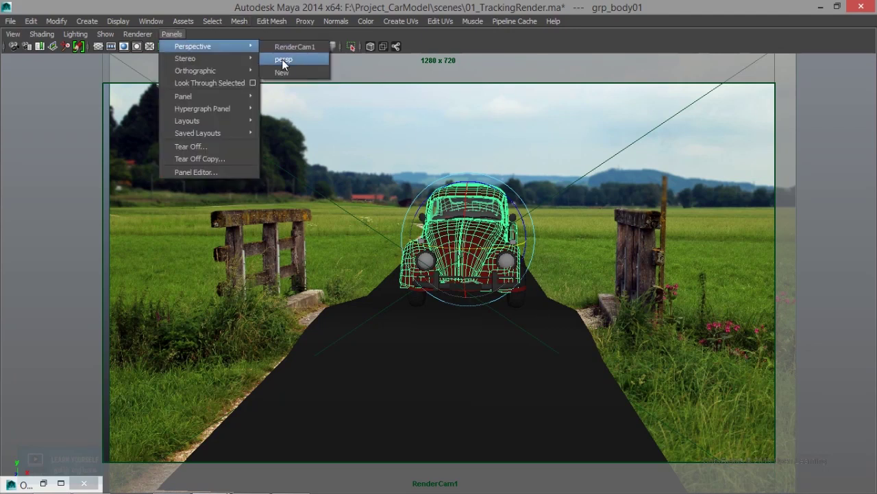
Look through the persp camera and check the ground plane and GroundLayer01 visibility
{"action": "left_click", "coordinate": [283, 59]}
{"action": "mouse_move", "coordinate": [473, 154]}
{"action": "left_mouse_down", "text": "alt"}
{"action": "mouse_move", "coordinate": [445, 127]}
{"action": "mouse_move", "coordinate": [464, 202]}
{"action": "left_mouse_up", "text": "alt"}
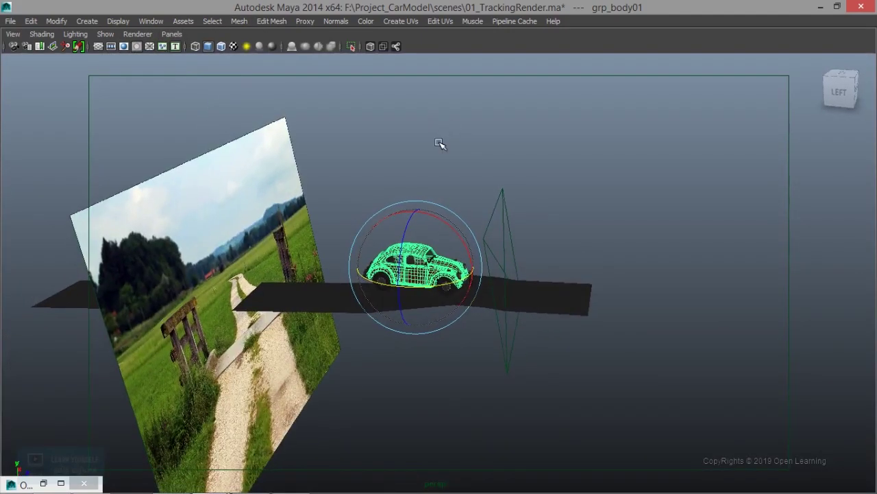
{"action": "mouse_move", "coordinate": [237, 240]}
{"action": "left_mouse_down"}
{"action": "mouse_move", "coordinate": [305, 360]}
{"action": "mouse_move", "coordinate": [378, 382]}
{"action": "mouse_move", "coordinate": [305, 389]}
{"action": "mouse_move", "coordinate": [361, 386]}
{"action": "left_mouse_up"}
{"action": "key", "text": "ctrl+a"}
{"action": "key", "text": "ctrl+a"}
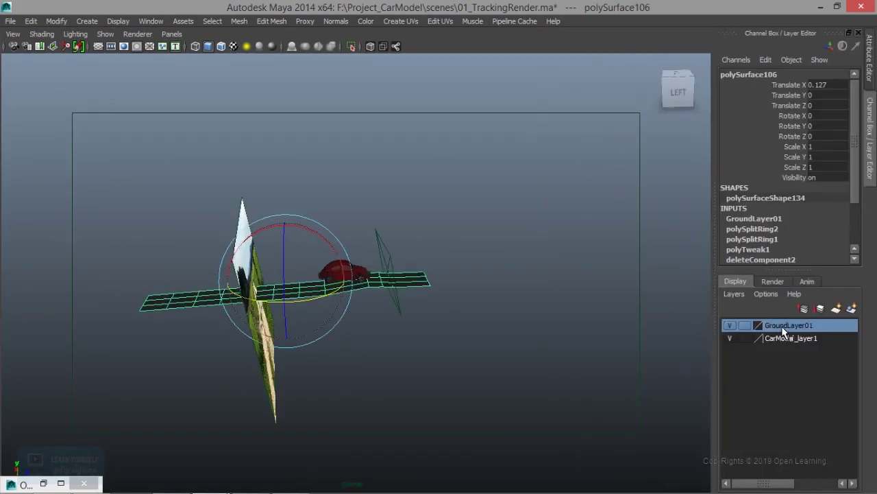
{"action": "right_click", "coordinate": [775, 325]}
{"action": "left_click", "coordinate": [798, 345]}
{"action": "left_click", "coordinate": [707, 314]}
{"action": "left_click", "coordinate": [729, 326]}
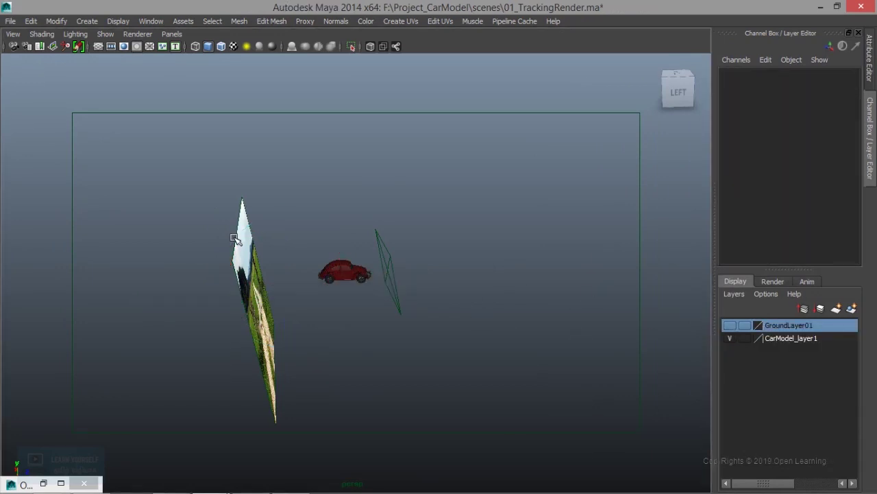
Add the background image plane to GroundLayer01 and show the layer again
{"action": "left_click", "coordinate": [269, 307]}
{"action": "right_click", "coordinate": [794, 325]}
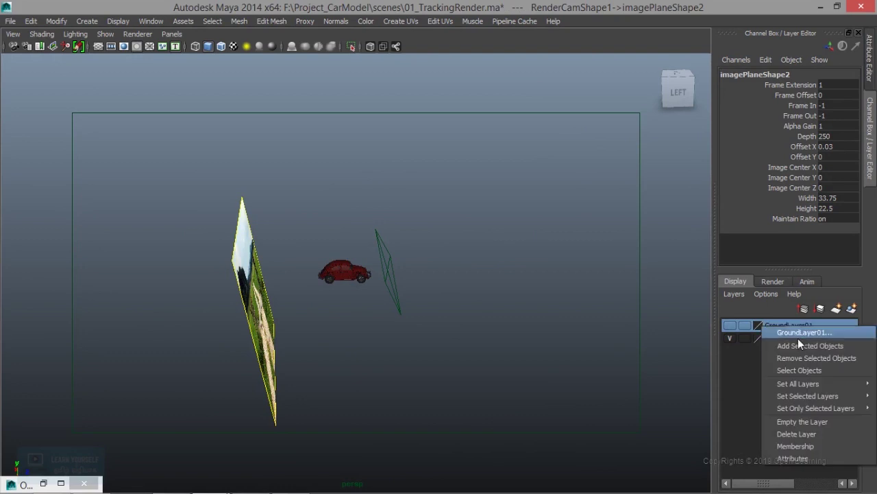
{"action": "left_click", "coordinate": [800, 346]}
{"action": "left_click", "coordinate": [732, 326]}
{"action": "mouse_move", "coordinate": [542, 337]}
{"action": "left_mouse_down", "text": "alt"}
{"action": "mouse_move", "coordinate": [373, 347]}
{"action": "mouse_move", "coordinate": [431, 347]}
{"action": "mouse_move", "coordinate": [399, 323]}
{"action": "mouse_move", "coordinate": [519, 338]}
{"action": "mouse_move", "coordinate": [452, 333]}
{"action": "left_mouse_up", "text": "alt"}
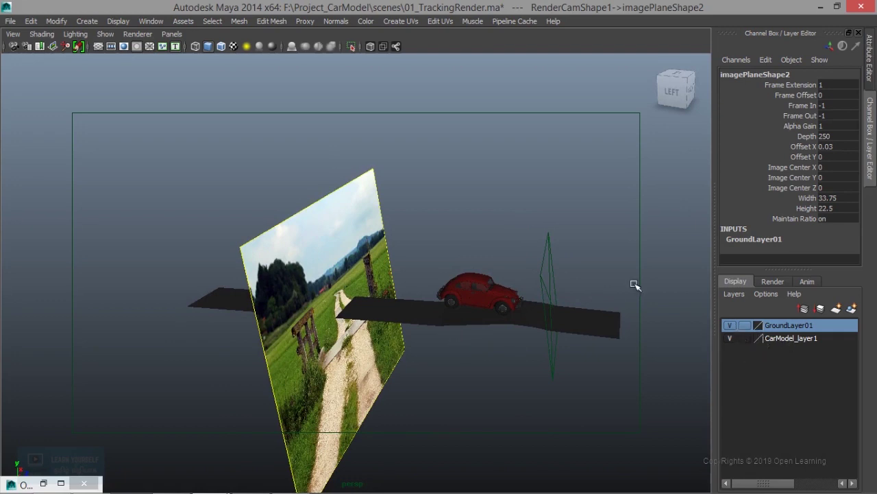
Set the image plane to display only when looking through the camera, then hide GroundLayer01
{"action": "left_click", "coordinate": [322, 160]}
{"action": "left_click", "coordinate": [379, 195]}
{"action": "key", "text": "ctrl+a"}
{"action": "scroll", "coordinate": [380, 194], "scroll_direction": "down", "scroll_amount": 2}
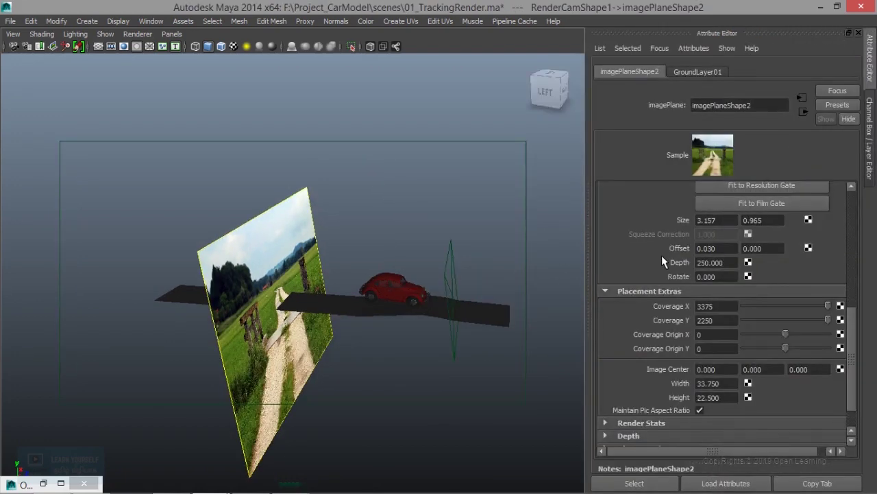
{"action": "scroll", "coordinate": [661, 255], "scroll_direction": "up", "scroll_amount": 5}
{"action": "left_click", "coordinate": [743, 205]}
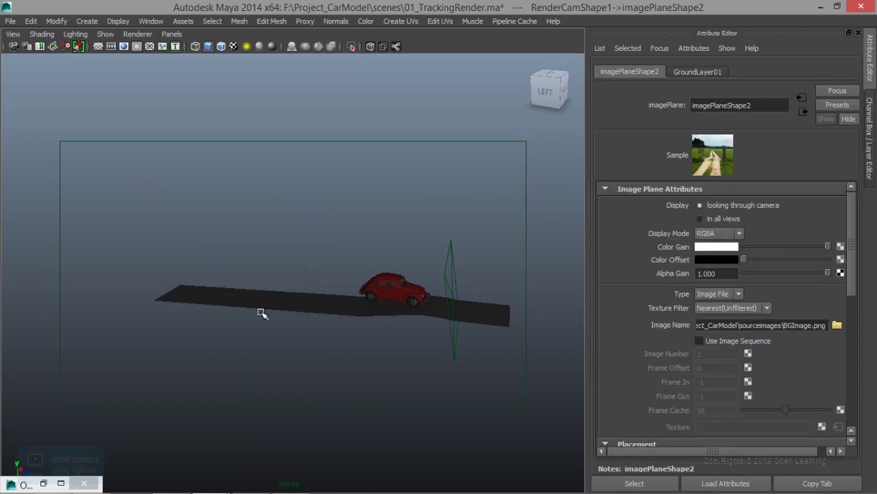
{"action": "key", "text": "ctrl+a"}
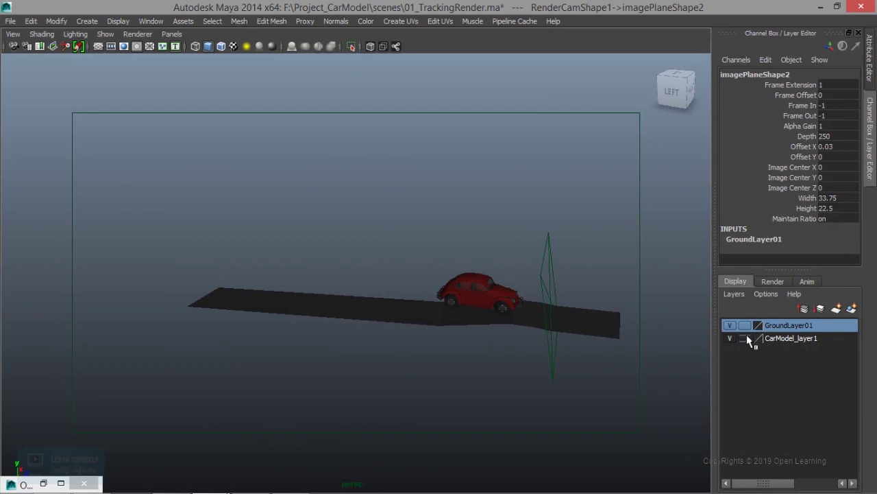
{"action": "left_click", "coordinate": [730, 325]}
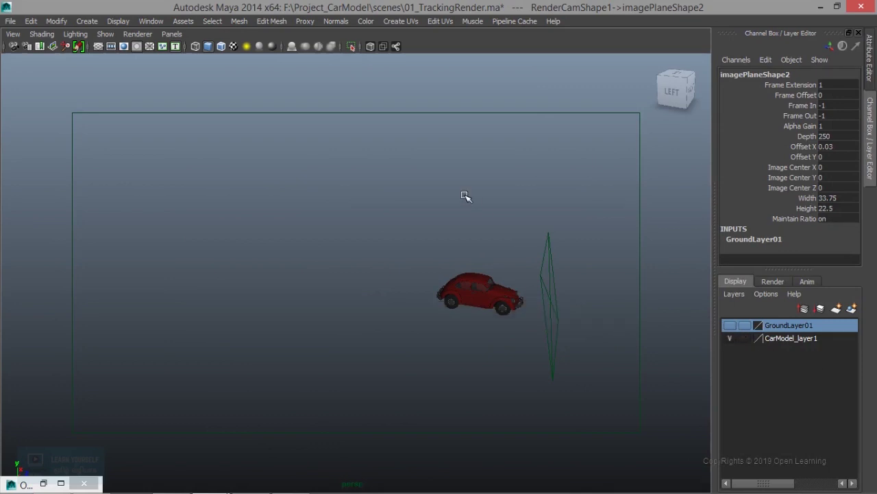
{"action": "left_click", "coordinate": [464, 196]}
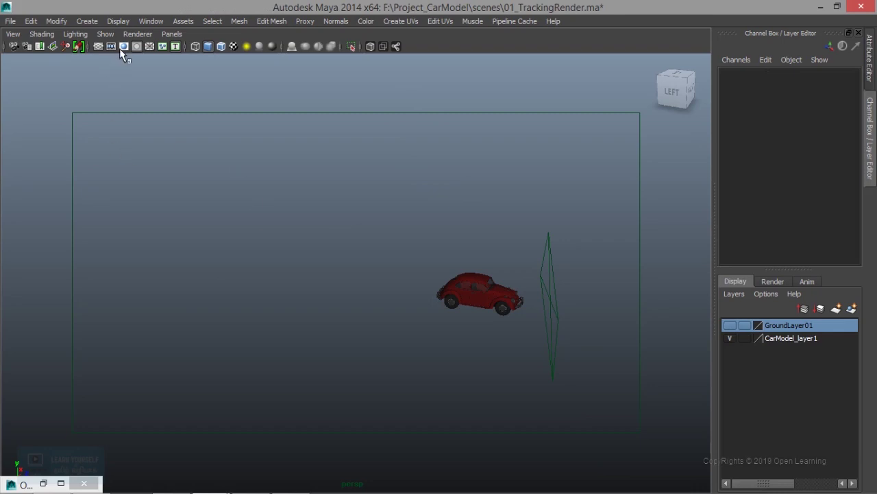
Toggle the resolution gate and film gate overlays on and back off
{"action": "left_click", "coordinate": [123, 48]}
{"action": "left_click", "coordinate": [122, 47]}
{"action": "left_click", "coordinate": [111, 46]}
{"action": "left_click", "coordinate": [111, 46]}
Hide image planes in the perspective view's Show settings
{"action": "mouse_move", "coordinate": [238, 270]}
{"action": "left_mouse_down", "text": "alt"}
{"action": "mouse_move", "coordinate": [224, 295]}
{"action": "mouse_move", "coordinate": [206, 276]}
{"action": "mouse_move", "coordinate": [247, 260]}
{"action": "mouse_move", "coordinate": [217, 274]}
{"action": "left_mouse_up", "text": "alt"}
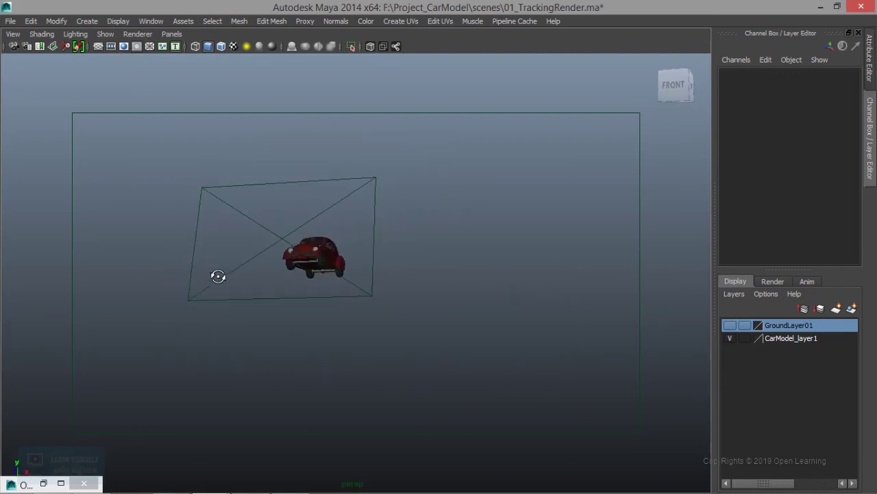
{"action": "left_click_drag", "start_coordinate": [358, 164], "coordinate": [409, 223]}
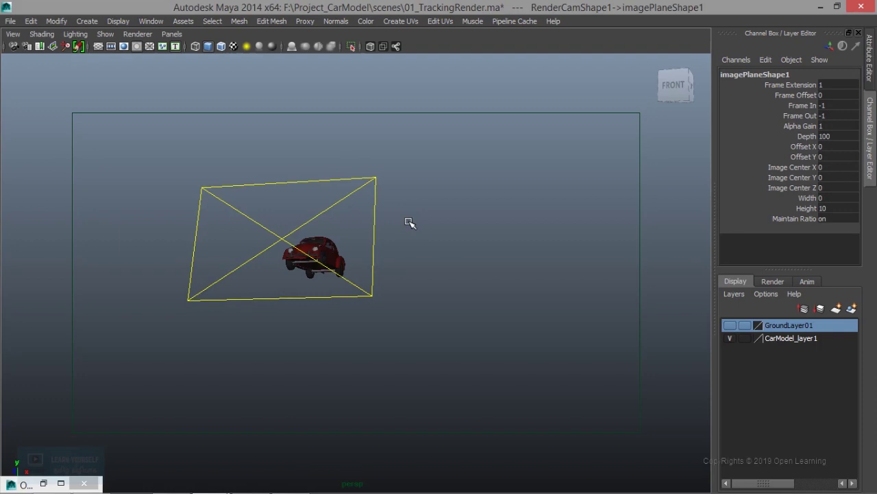
{"action": "left_click", "coordinate": [101, 33]}
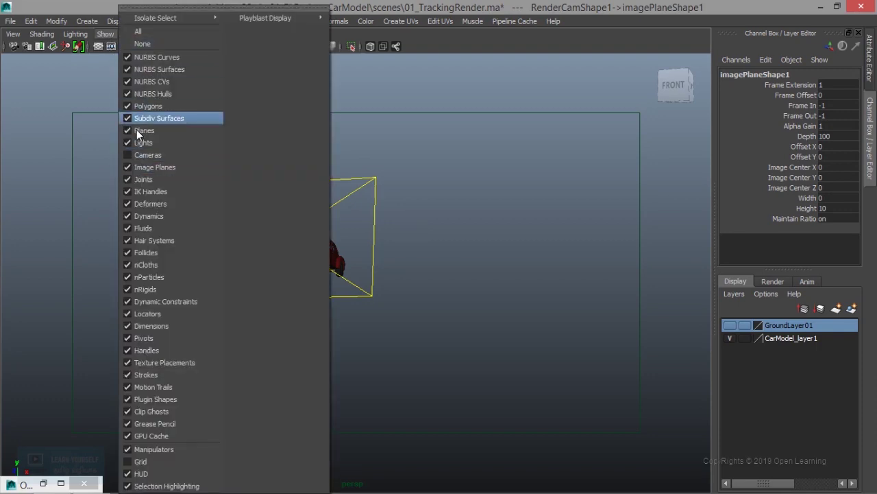
{"action": "left_click", "coordinate": [133, 167]}
{"action": "left_click", "coordinate": [478, 226]}
Orbit to a side view of the car and maximize the perspective panel with gate lines off
{"action": "mouse_move", "coordinate": [384, 239]}
{"action": "left_mouse_down", "text": "alt"}
{"action": "mouse_move", "coordinate": [555, 267]}
{"action": "mouse_move", "coordinate": [473, 270]}
{"action": "mouse_move", "coordinate": [376, 224]}
{"action": "left_mouse_up", "text": "alt"}
{"action": "right_click_drag", "start_coordinate": [376, 223], "coordinate": [544, 302], "text": "alt"}
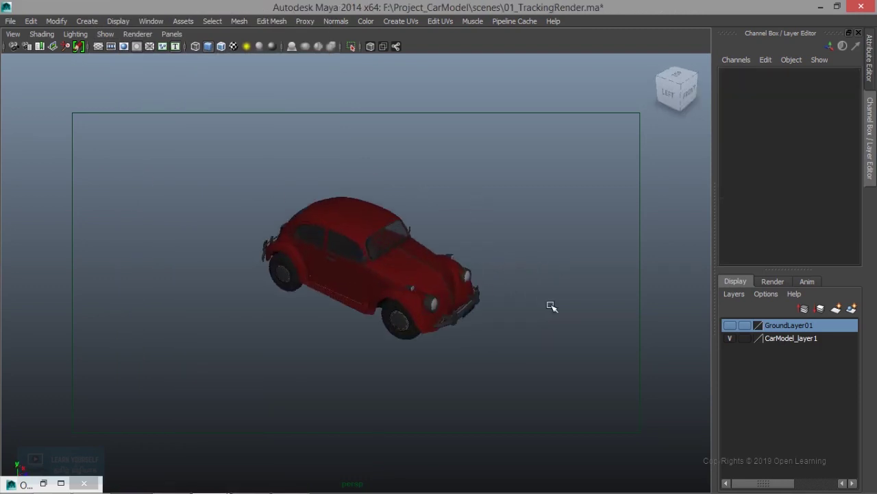
{"action": "mouse_move", "coordinate": [333, 290]}
{"action": "left_mouse_down", "text": "alt"}
{"action": "mouse_move", "coordinate": [407, 256]}
{"action": "mouse_move", "coordinate": [326, 282]}
{"action": "left_mouse_up", "text": "alt"}
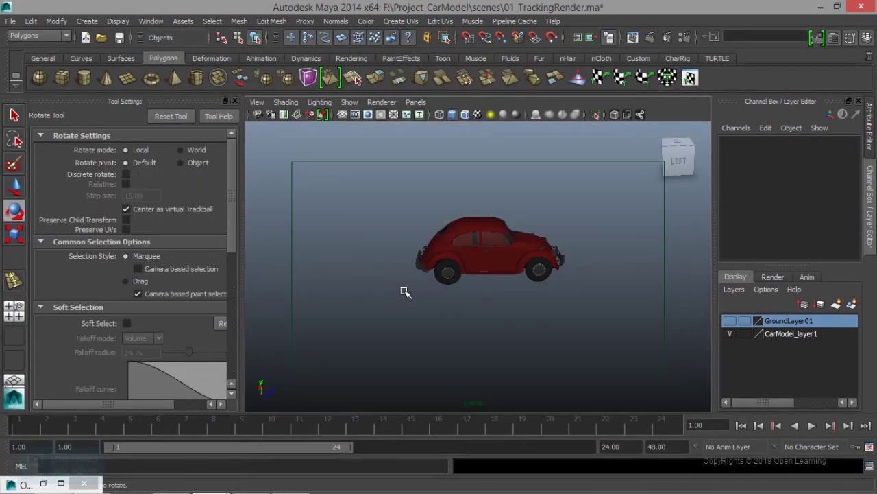
{"action": "key", "text": "ctrl+space"}
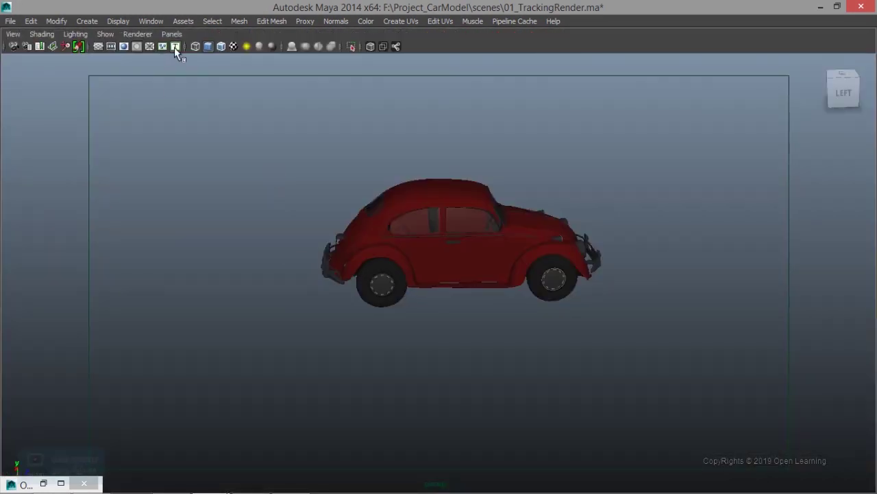
{"action": "left_click", "coordinate": [172, 49]}
{"action": "left_click", "coordinate": [162, 48]}
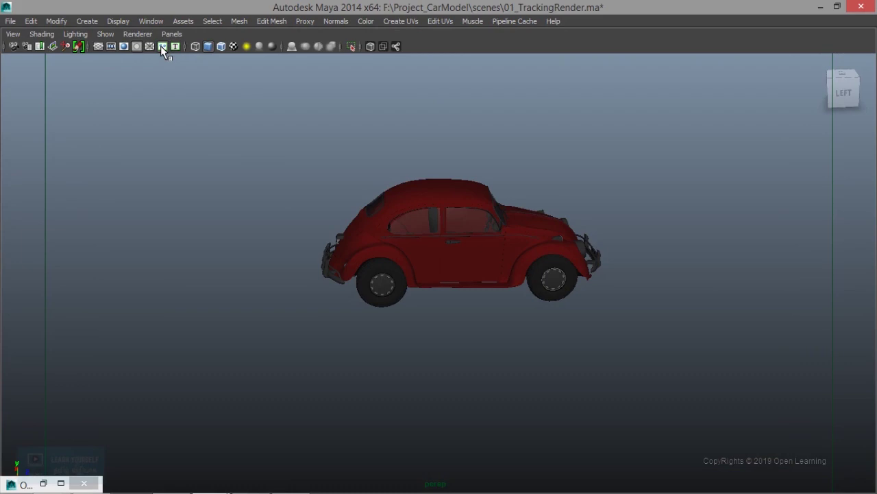
{"action": "scroll", "coordinate": [358, 268], "scroll_direction": "down", "scroll_amount": 2}
{"action": "left_click", "coordinate": [162, 48]}
Select grp_body01, frame it, view it from above, then deselect it
{"action": "mouse_move", "coordinate": [466, 333]}
{"action": "left_mouse_down", "text": "alt"}
{"action": "mouse_move", "coordinate": [302, 262]}
{"action": "mouse_move", "coordinate": [425, 288]}
{"action": "mouse_move", "coordinate": [384, 196]}
{"action": "left_mouse_up", "text": "alt"}
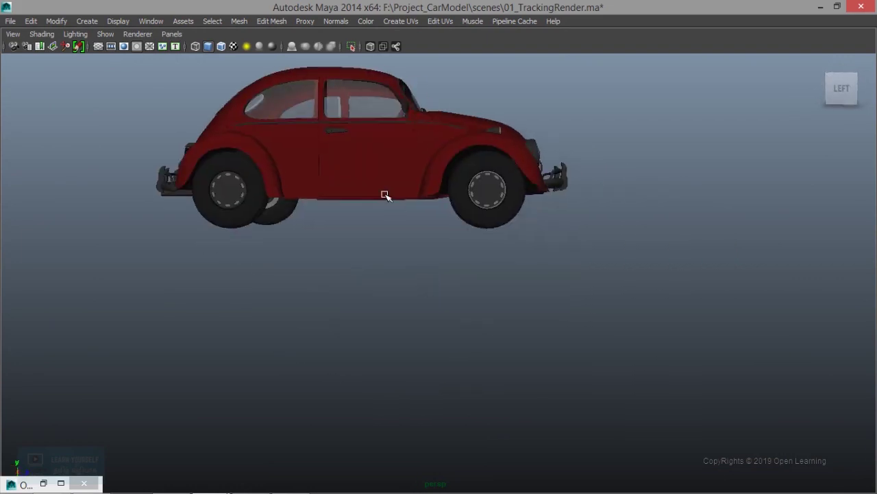
{"action": "left_click", "coordinate": [385, 195]}
{"action": "key", "text": "Up"}
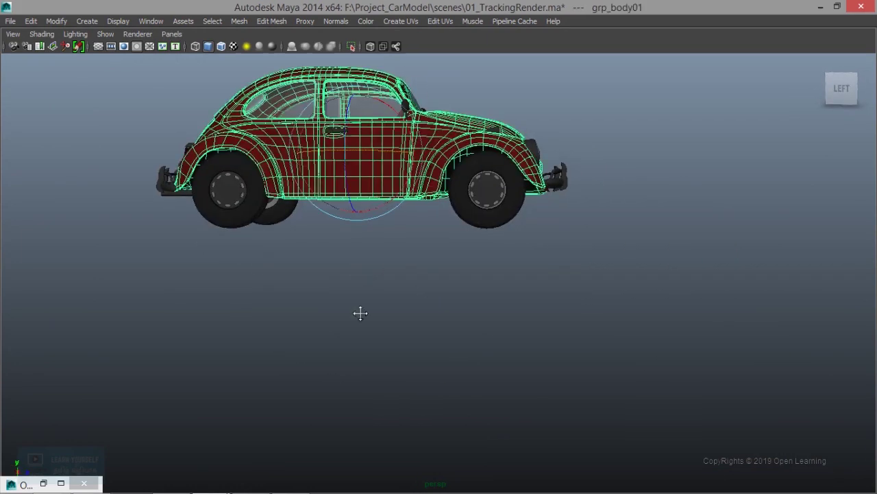
{"action": "key", "text": "f"}
{"action": "left_click_drag", "start_coordinate": [417, 337], "coordinate": [421, 129], "text": "alt"}
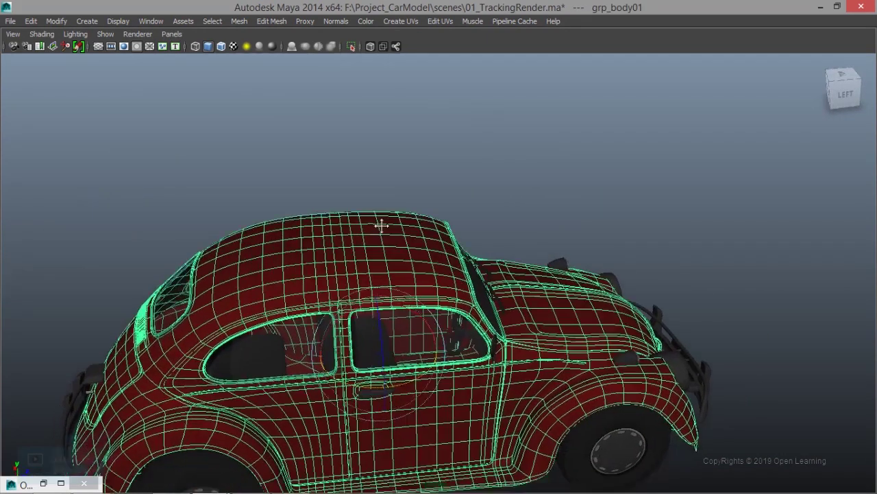
{"action": "left_click", "coordinate": [420, 128]}
{"action": "left_click", "coordinate": [87, 21]}
{"action": "mouse_move", "coordinate": [98, 77]}
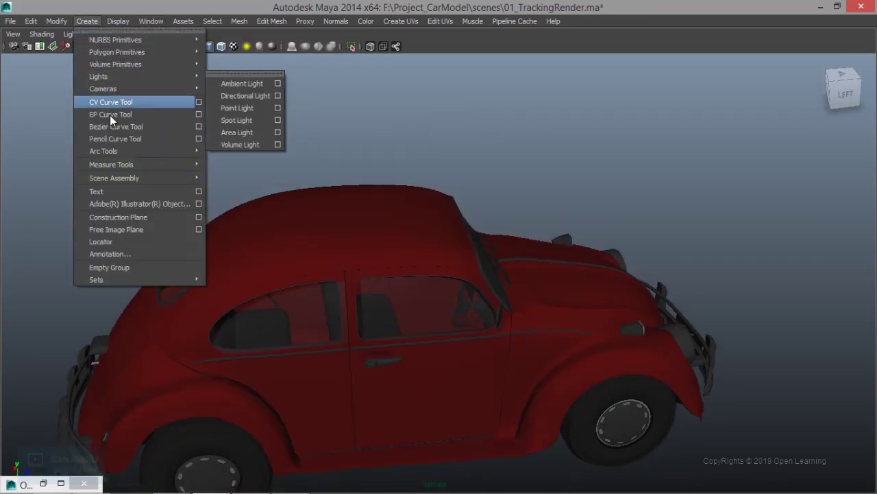
Draw a rough trial CV curve in the front view, then delete it
{"action": "left_click", "coordinate": [137, 102]}
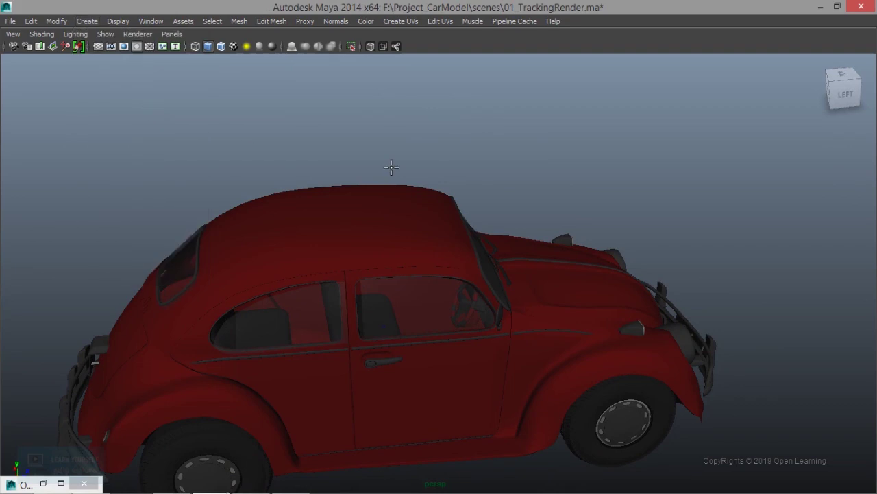
{"action": "key", "text": "space"}
{"action": "key", "text": "space"}
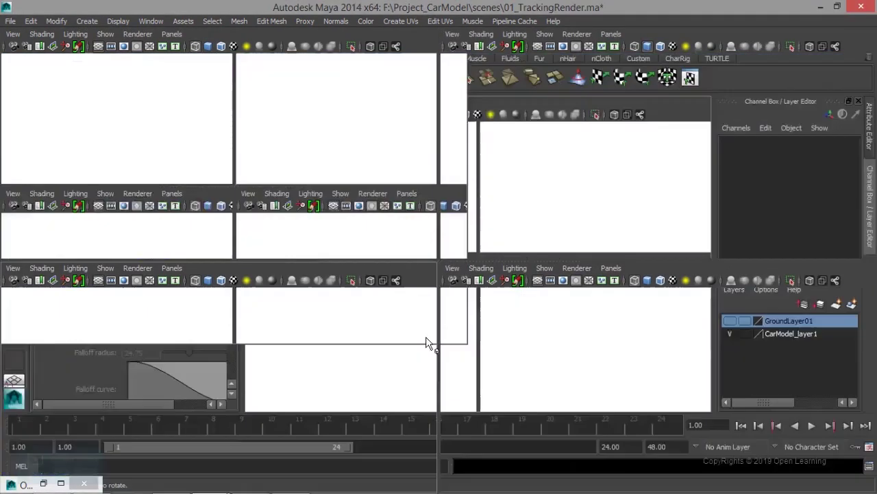
{"action": "scroll", "coordinate": [411, 267], "scroll_direction": "up", "scroll_amount": 4}
{"action": "scroll", "coordinate": [425, 205], "scroll_direction": "up", "scroll_amount": 1}
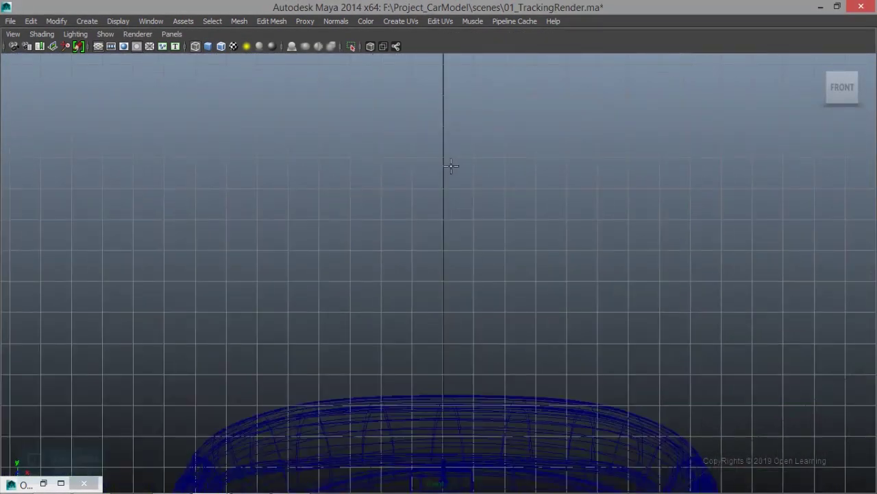
{"action": "left_click", "coordinate": [442, 157]}
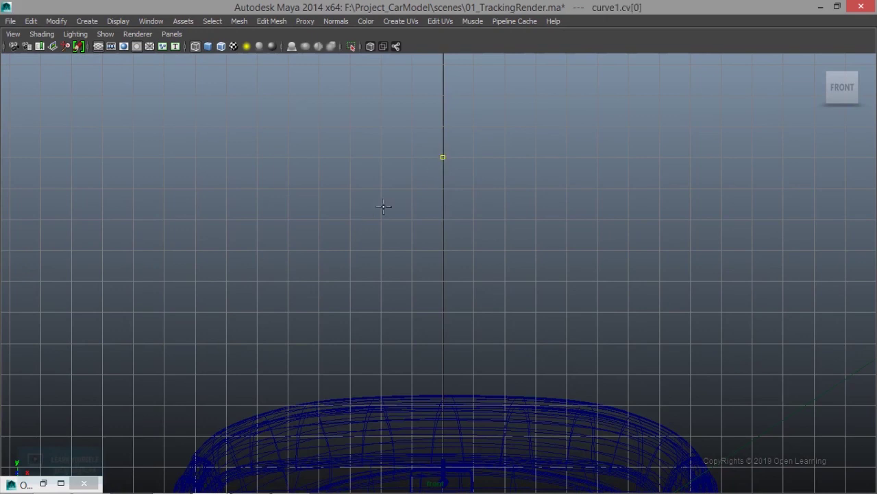
{"action": "left_click", "coordinate": [350, 188]}
{"action": "left_click", "coordinate": [411, 188]}
{"action": "left_click", "coordinate": [412, 219]}
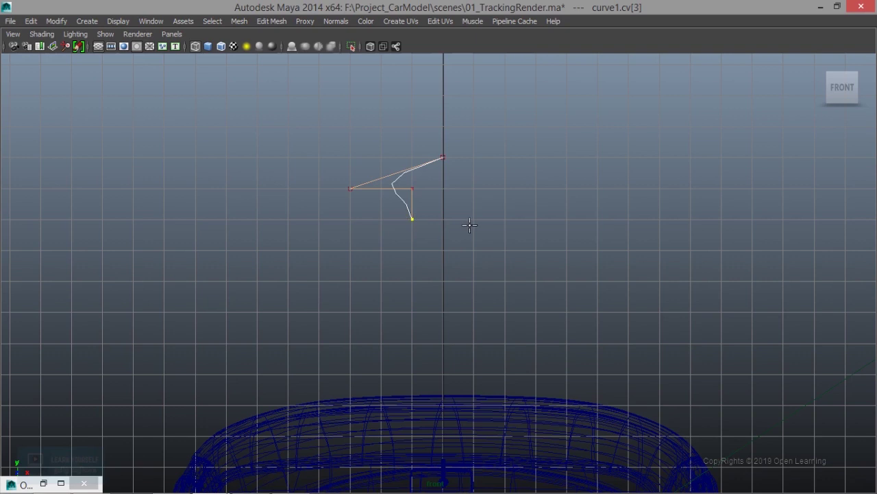
{"action": "key", "text": "BackSpace"}
{"action": "key", "text": "Return"}
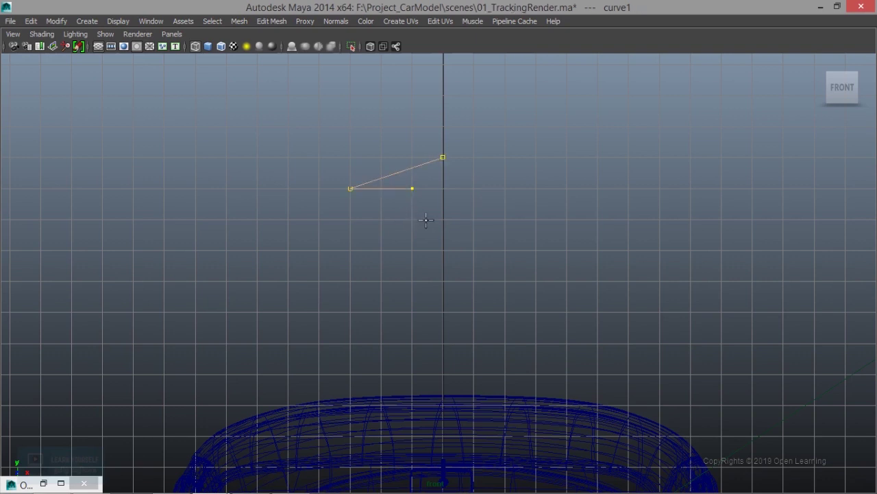
{"action": "key", "text": "Delete"}
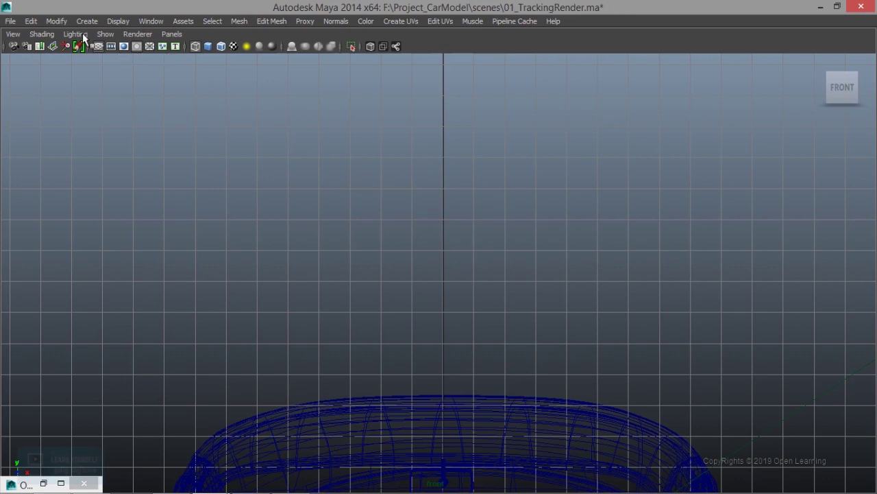
Draw a degree-1 linear CV curve tracing an arrow outline above the car, closing at the tip
{"action": "left_click", "coordinate": [80, 22]}
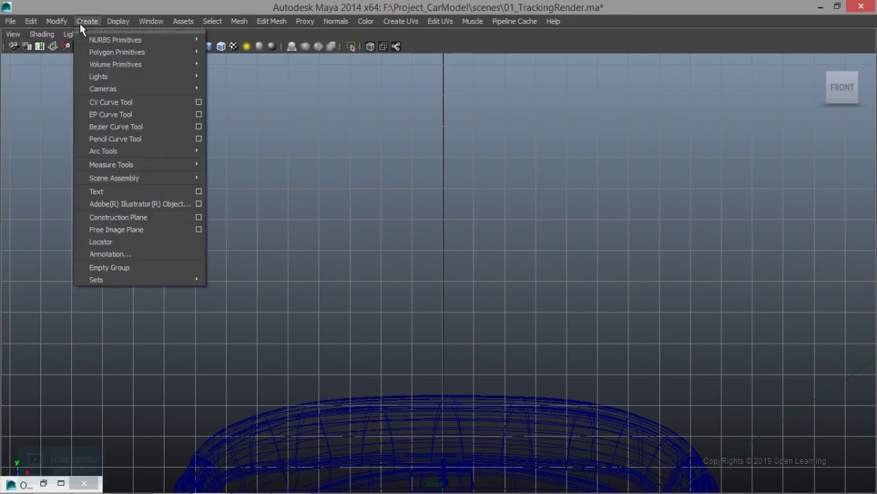
{"action": "left_click", "coordinate": [206, 103]}
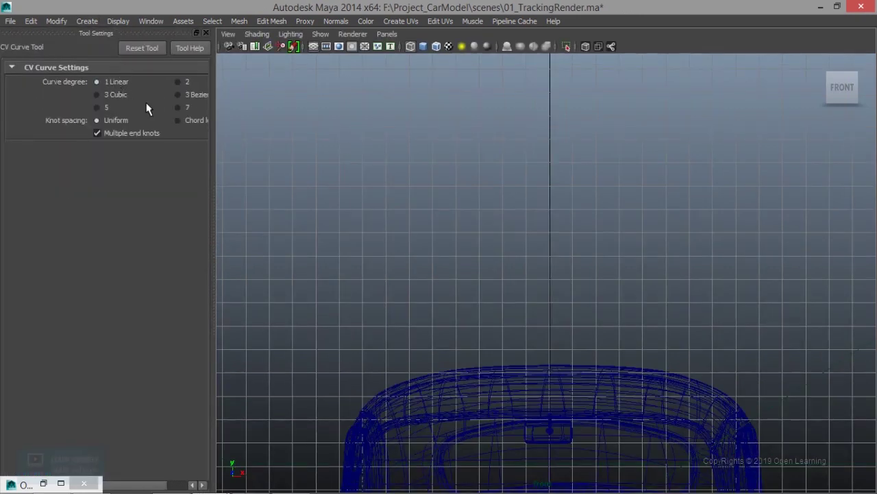
{"action": "middle_click_drag", "start_coordinate": [567, 209], "coordinate": [516, 224], "text": "alt"}
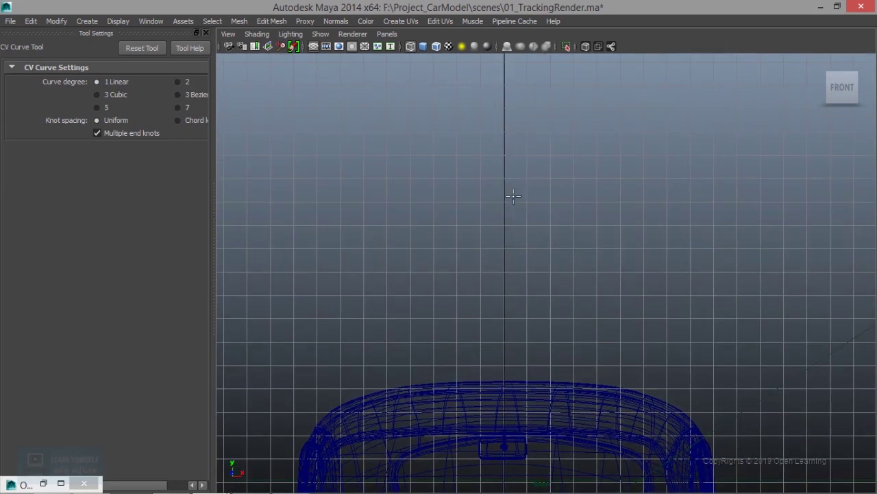
{"action": "left_click", "coordinate": [504, 179]}
{"action": "left_click", "coordinate": [433, 225]}
{"action": "left_click", "coordinate": [479, 225]}
{"action": "left_click", "coordinate": [480, 248]}
{"action": "left_click", "coordinate": [528, 249]}
{"action": "left_click", "coordinate": [527, 225]}
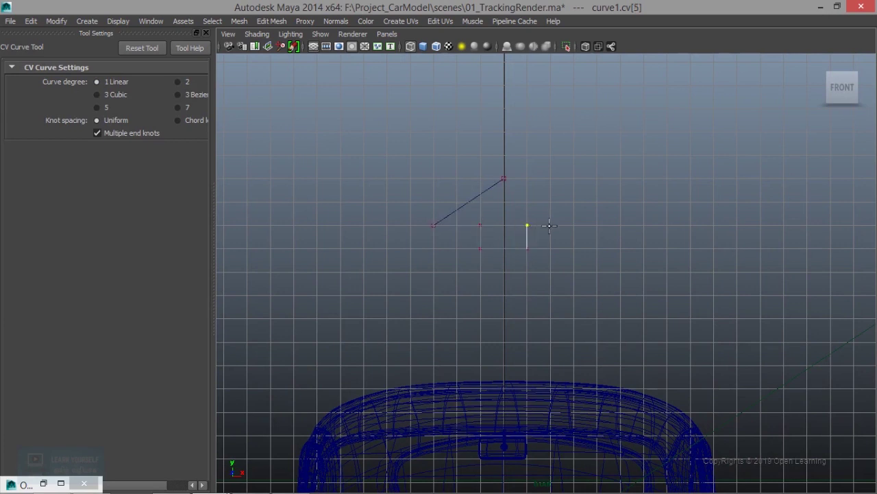
{"action": "left_click", "coordinate": [575, 225]}
{"action": "left_click", "coordinate": [504, 178]}
Finish the arrow curve, return to object mode and select curve1
{"action": "key", "text": "e"}
{"action": "right_click", "coordinate": [553, 208]}
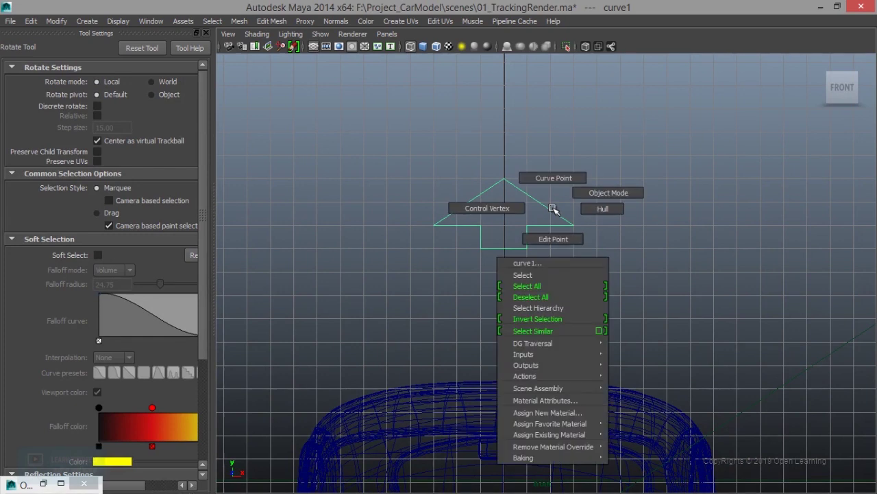
{"action": "left_click", "coordinate": [603, 192]}
{"action": "left_click", "coordinate": [587, 272]}
{"action": "left_click", "coordinate": [541, 203]}
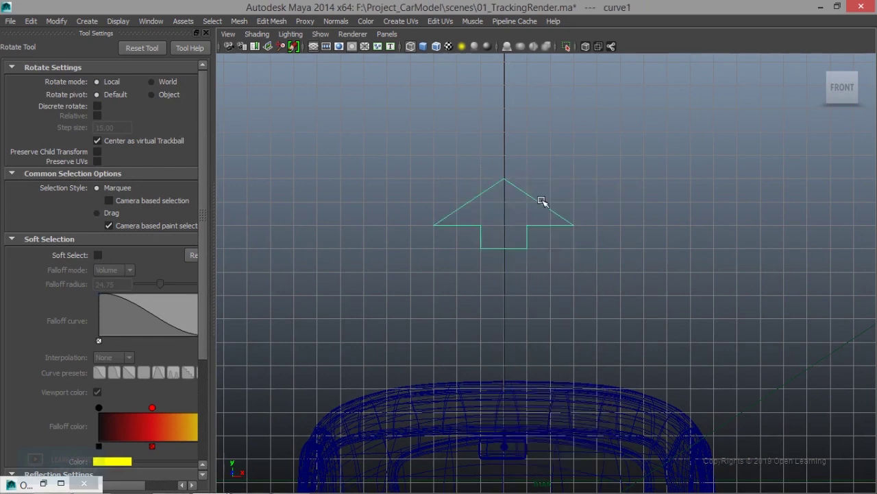
Enable drawing overrides on curveShape1 and set the override colour to yellow
{"action": "key", "text": "ctrl+a"}
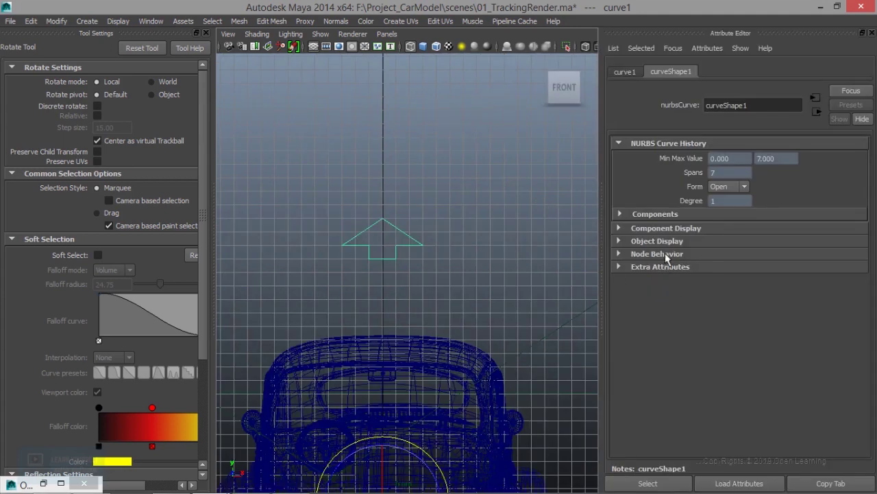
{"action": "left_click", "coordinate": [666, 240]}
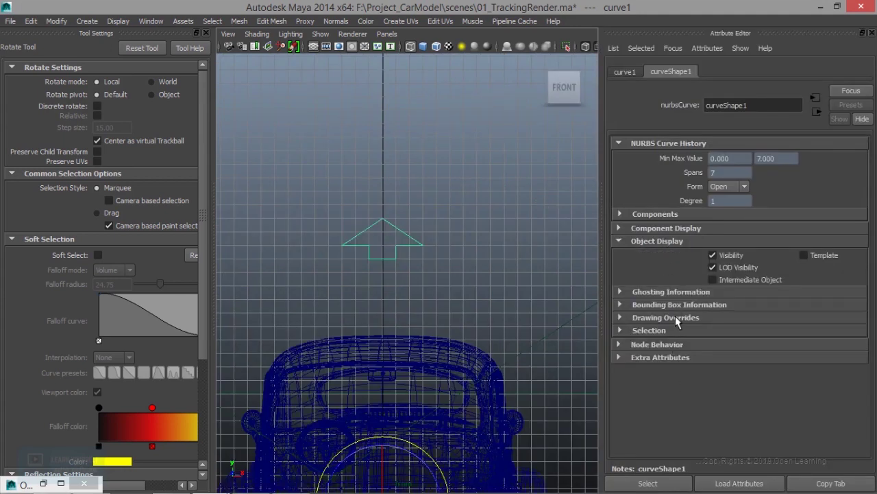
{"action": "left_click", "coordinate": [682, 318]}
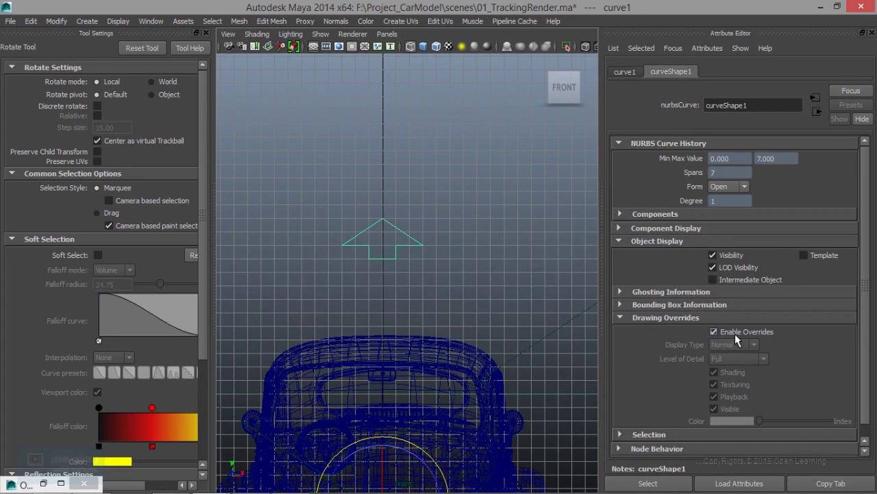
{"action": "scroll", "coordinate": [750, 364], "scroll_direction": "down", "scroll_amount": 1}
{"action": "mouse_move", "coordinate": [759, 408]}
{"action": "left_mouse_down"}
{"action": "mouse_move", "coordinate": [816, 404]}
{"action": "mouse_move", "coordinate": [809, 409]}
{"action": "left_mouse_up"}
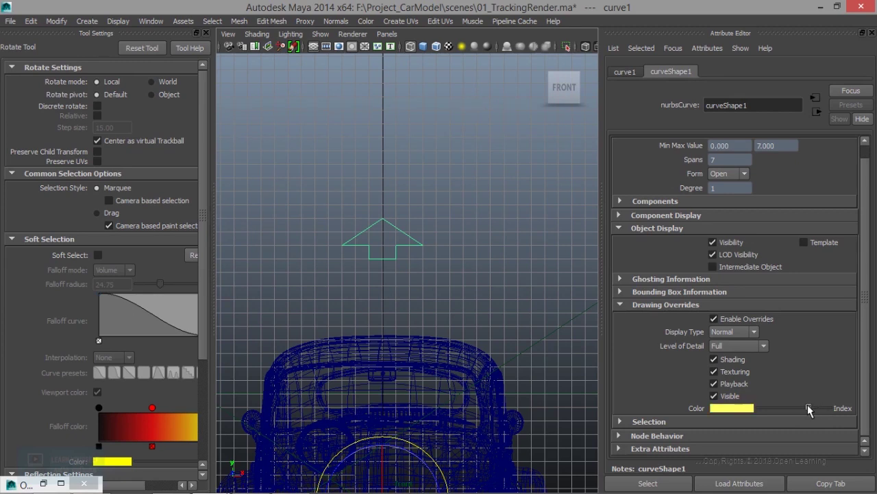
{"action": "left_click", "coordinate": [402, 228]}
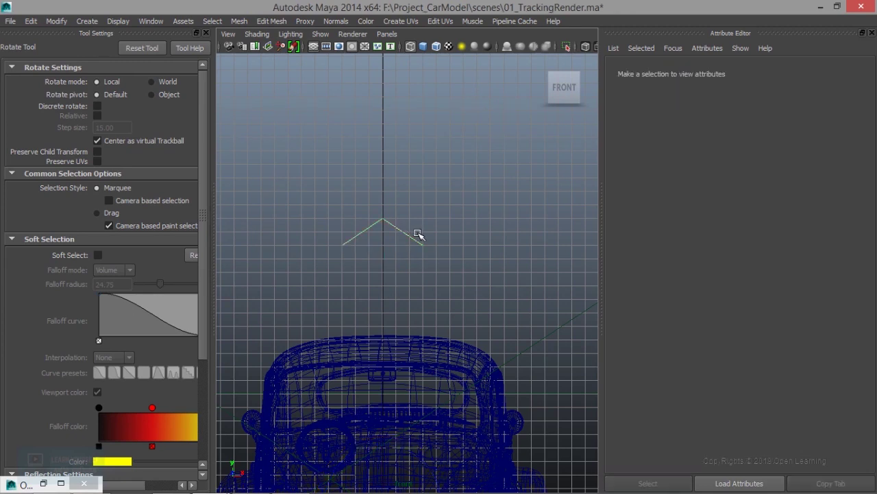
Lower the arrow curve slightly along Y with the Move tool
{"action": "left_click", "coordinate": [405, 237]}
{"action": "key", "text": "w"}
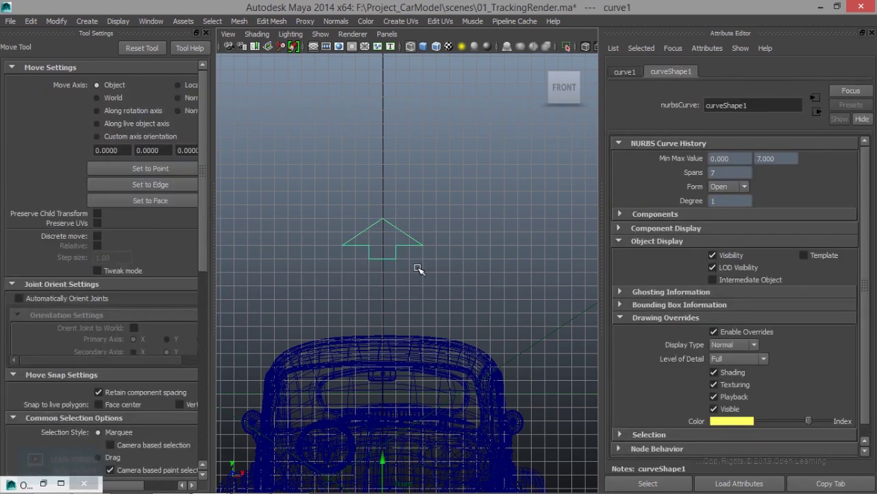
{"action": "left_click_drag", "start_coordinate": [383, 458], "coordinate": [383, 491]}
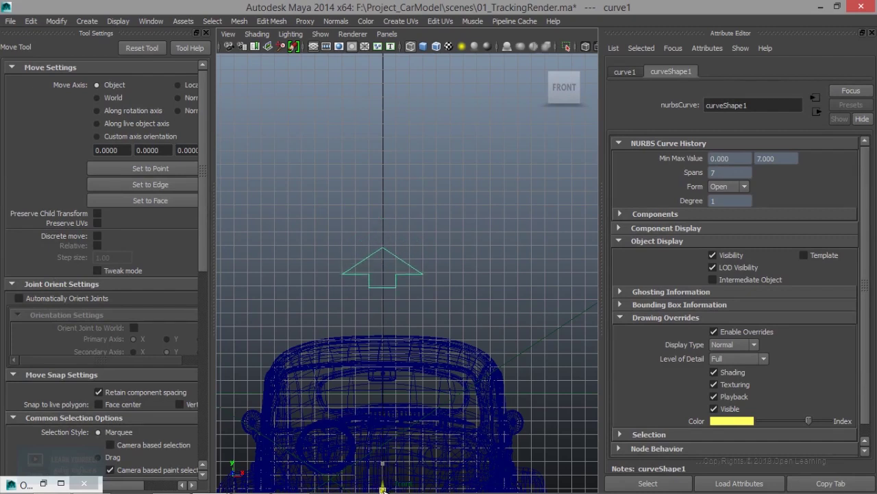
{"action": "middle_click_drag", "start_coordinate": [437, 393], "coordinate": [441, 187], "text": "alt"}
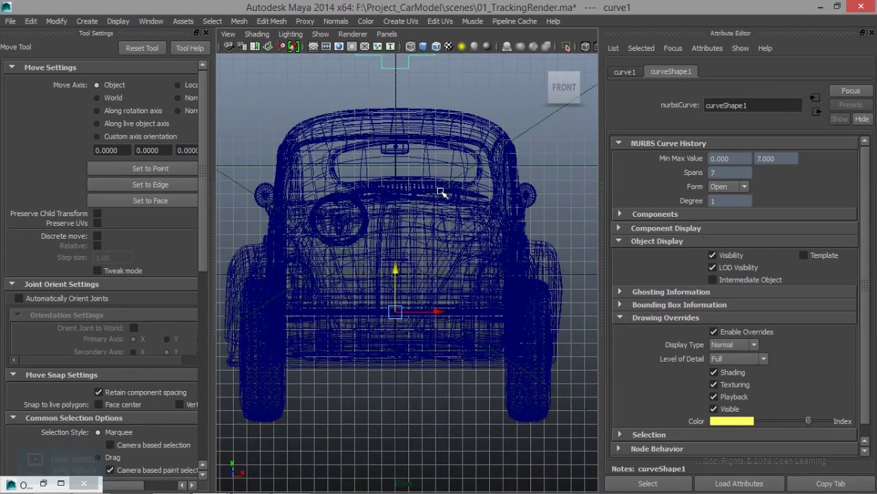
In the perspective view, select all the arrow's control vertices and scale them up
{"action": "key", "text": "space"}
{"action": "key", "text": "space"}
{"action": "mouse_move", "coordinate": [435, 265]}
{"action": "left_mouse_down", "text": "alt"}
{"action": "mouse_move", "coordinate": [369, 226]}
{"action": "mouse_move", "coordinate": [298, 260]}
{"action": "mouse_move", "coordinate": [363, 261]}
{"action": "left_mouse_up", "text": "alt"}
{"action": "right_click_drag", "start_coordinate": [362, 261], "coordinate": [421, 254], "text": "alt"}
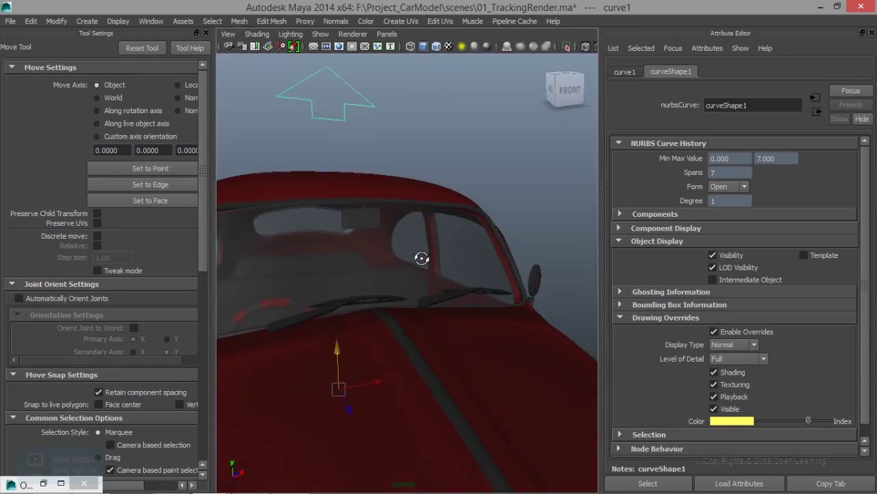
{"action": "middle_click_drag", "start_coordinate": [363, 249], "coordinate": [420, 206], "text": "alt"}
{"action": "right_click_drag", "start_coordinate": [420, 206], "coordinate": [388, 204]}
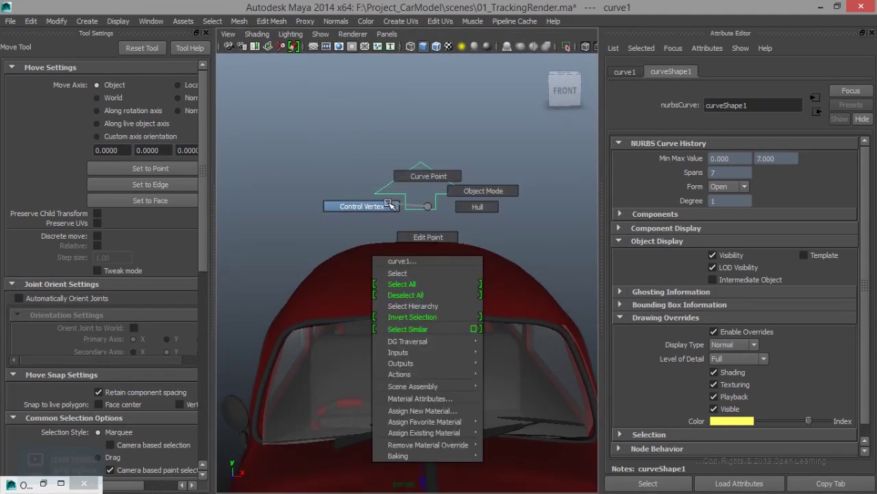
{"action": "left_click_drag", "start_coordinate": [482, 236], "coordinate": [484, 236]}
{"action": "key", "text": "r"}
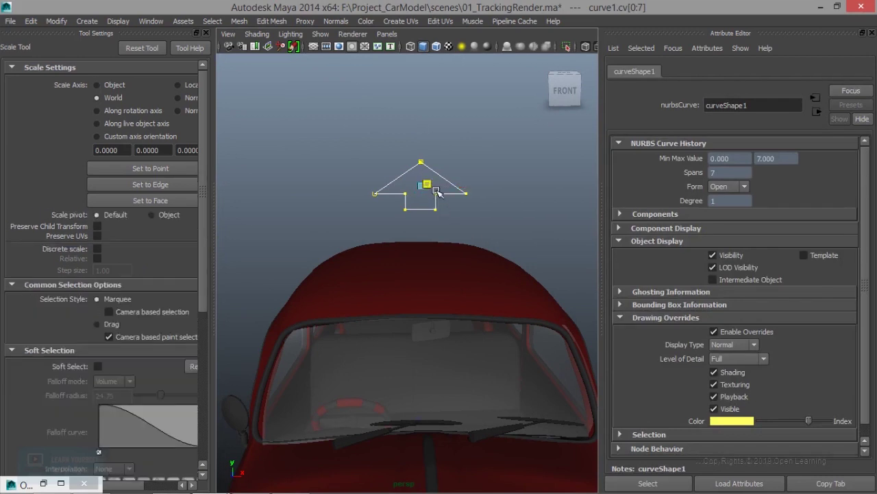
{"action": "left_click_drag", "start_coordinate": [426, 183], "coordinate": [453, 185]}
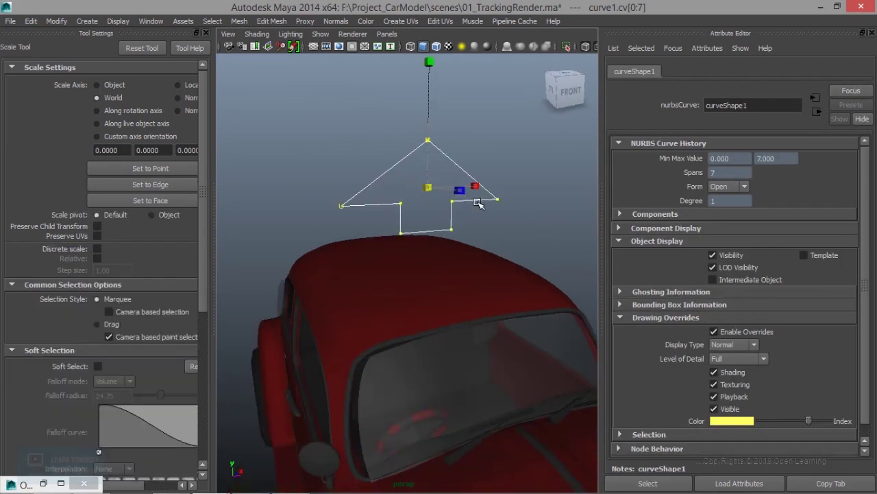
Rotate the arrow's control vertices to stand the arrow upright above the roof
{"action": "mouse_move", "coordinate": [421, 212]}
{"action": "left_mouse_down", "text": "alt"}
{"action": "mouse_move", "coordinate": [401, 253]}
{"action": "mouse_move", "coordinate": [445, 251]}
{"action": "left_mouse_up", "text": "alt"}
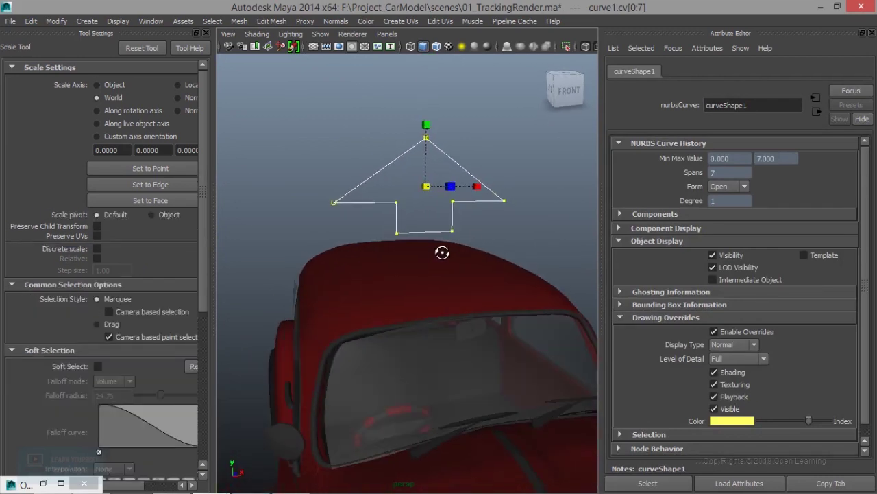
{"action": "key", "text": "e"}
{"action": "left_click_drag", "start_coordinate": [436, 146], "coordinate": [447, 265]}
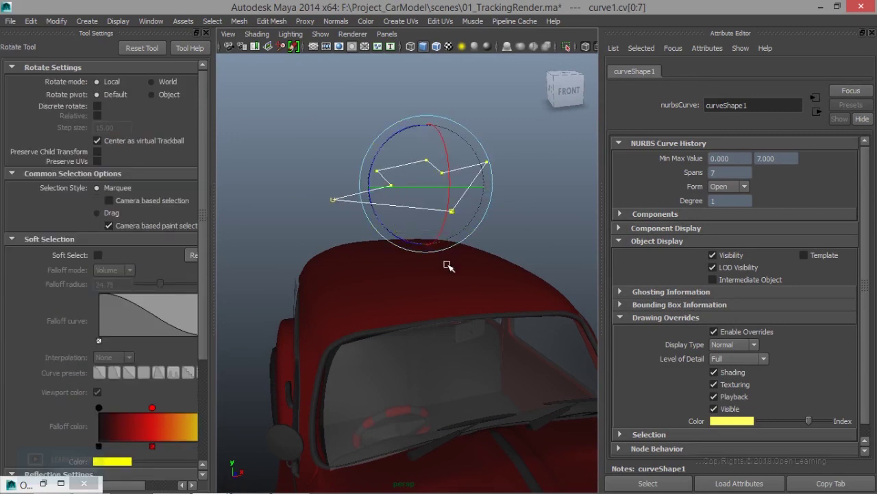
{"action": "left_click_drag", "start_coordinate": [451, 202], "coordinate": [449, 170]}
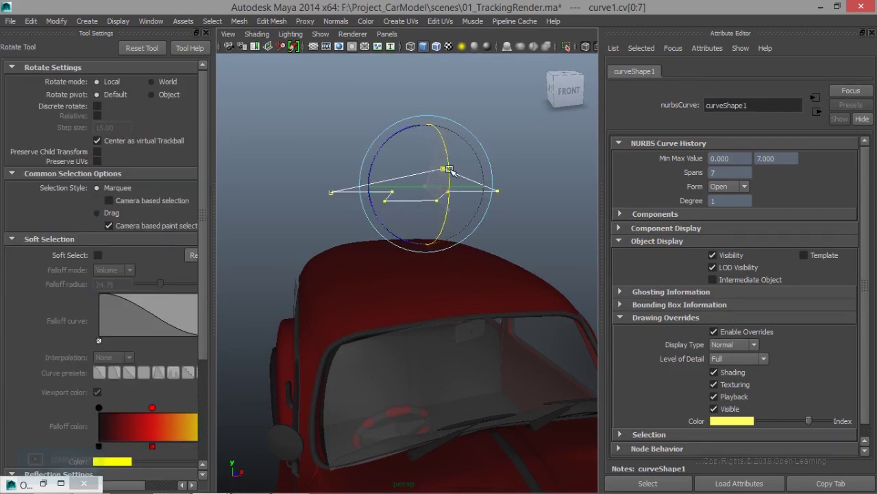
{"action": "left_click_drag", "start_coordinate": [442, 140], "coordinate": [454, 181]}
{"action": "mouse_move", "coordinate": [443, 143]}
{"action": "left_mouse_down"}
{"action": "mouse_move", "coordinate": [453, 144]}
{"action": "mouse_move", "coordinate": [443, 165]}
{"action": "mouse_move", "coordinate": [525, 216]}
{"action": "mouse_move", "coordinate": [493, 200]}
{"action": "mouse_move", "coordinate": [439, 130]}
{"action": "mouse_move", "coordinate": [413, 124]}
{"action": "mouse_move", "coordinate": [417, 206]}
{"action": "mouse_move", "coordinate": [444, 212]}
{"action": "left_mouse_up"}
{"action": "key", "text": "space"}
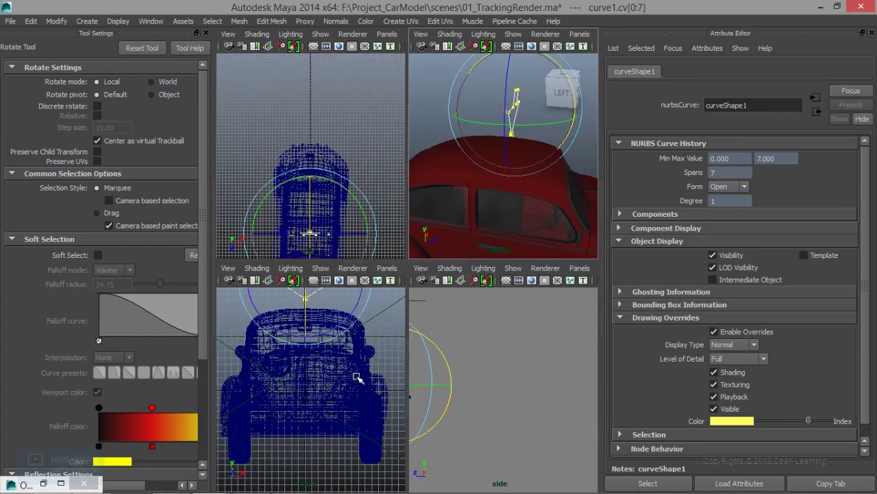
Frame the curve in the maximized side view and rotate it to stand vertical
{"action": "key", "text": "space"}
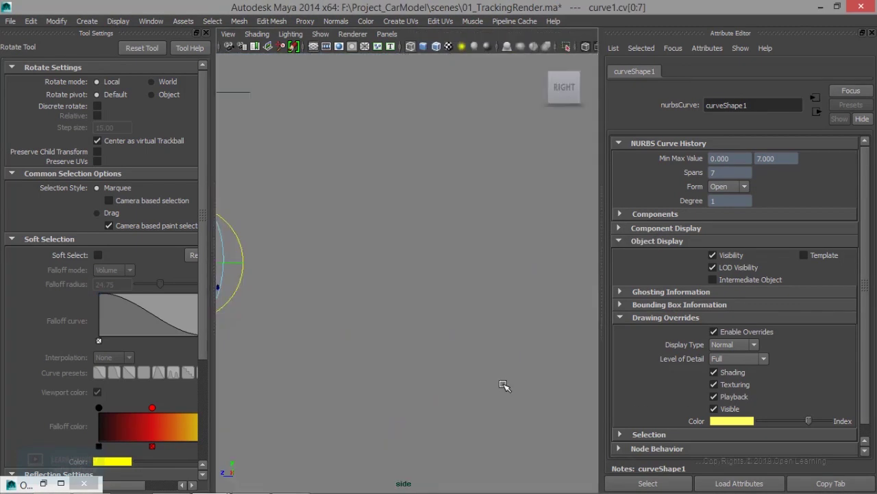
{"action": "key", "text": "f"}
{"action": "scroll", "coordinate": [415, 320], "scroll_direction": "up", "scroll_amount": 3}
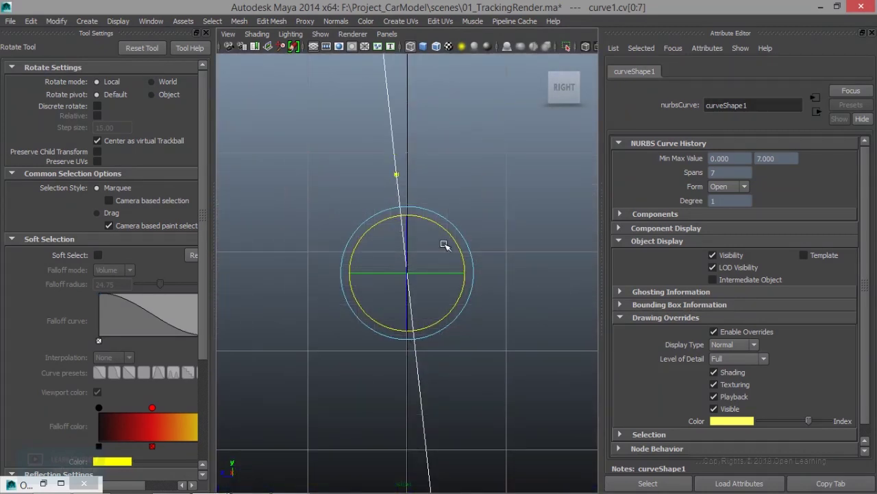
{"action": "left_click_drag", "start_coordinate": [437, 228], "coordinate": [440, 231]}
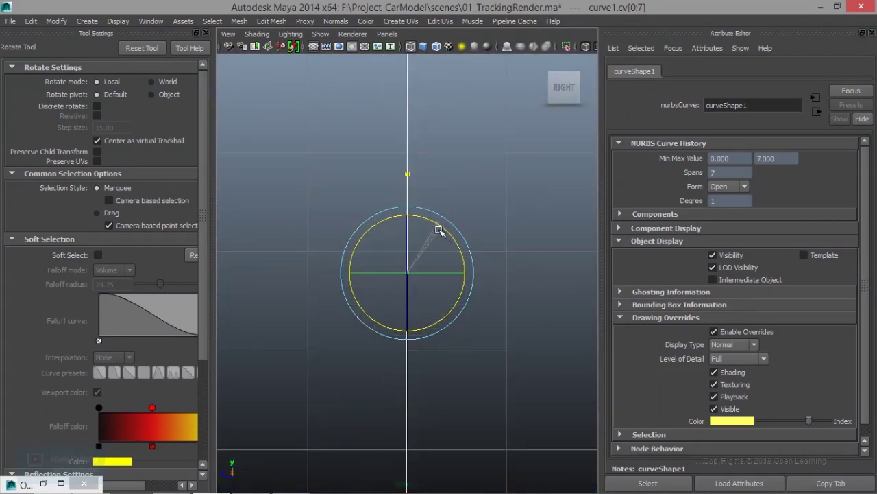
{"action": "scroll", "coordinate": [441, 304], "scroll_direction": "down", "scroll_amount": 3}
{"action": "scroll", "coordinate": [442, 312], "scroll_direction": "up", "scroll_amount": 1}
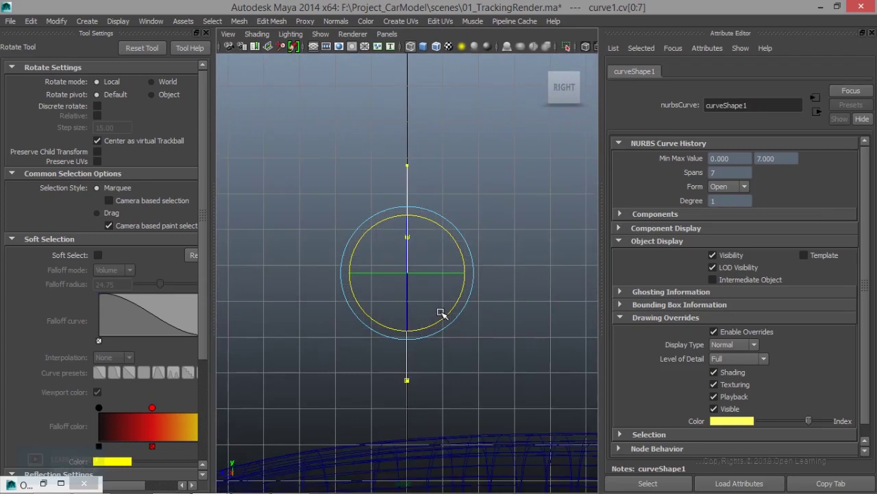
{"action": "left_click_drag", "start_coordinate": [434, 230], "coordinate": [432, 225]}
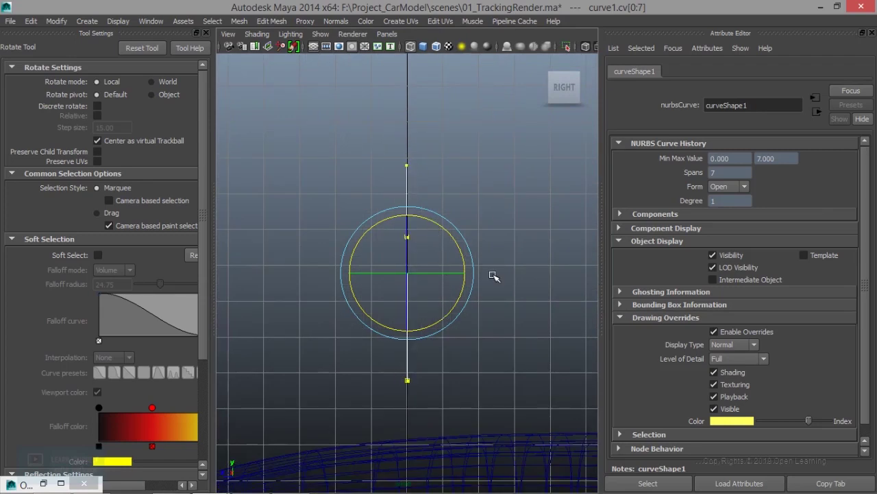
{"action": "left_click", "coordinate": [500, 313]}
{"action": "key", "text": "space"}
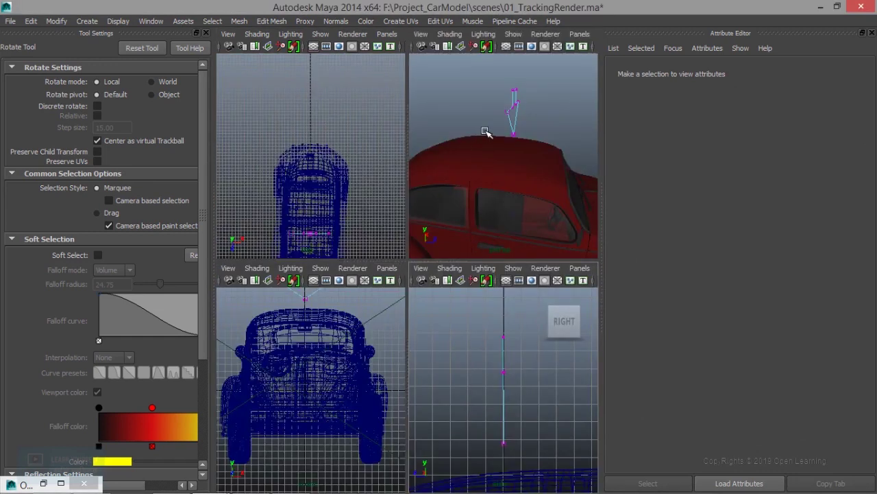
Select all the arrow's CVs in the side view and rotate them into the arrowhead shape
{"action": "key", "text": "space"}
{"action": "left_click_drag", "start_coordinate": [359, 120], "coordinate": [470, 487]}
{"action": "left_click_drag", "start_coordinate": [348, 81], "coordinate": [470, 465]}
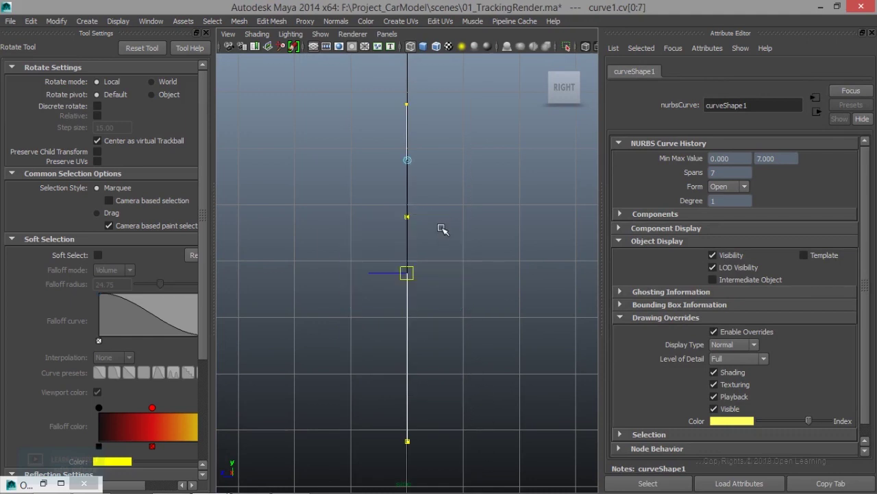
{"action": "left_click_drag", "start_coordinate": [442, 227], "coordinate": [442, 227]}
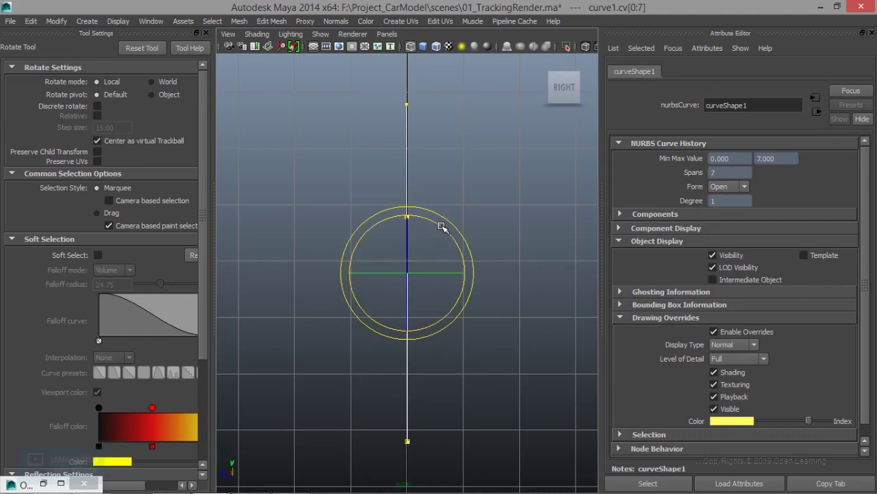
{"action": "key", "text": "space"}
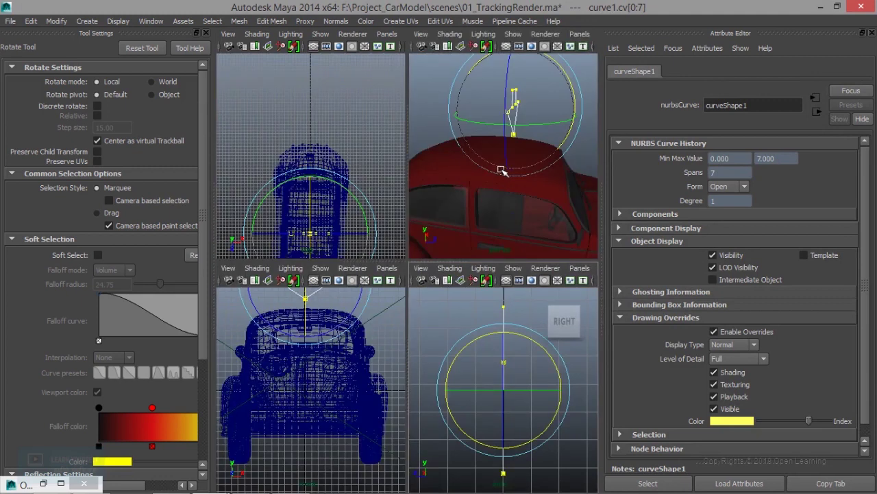
{"action": "key", "text": "space"}
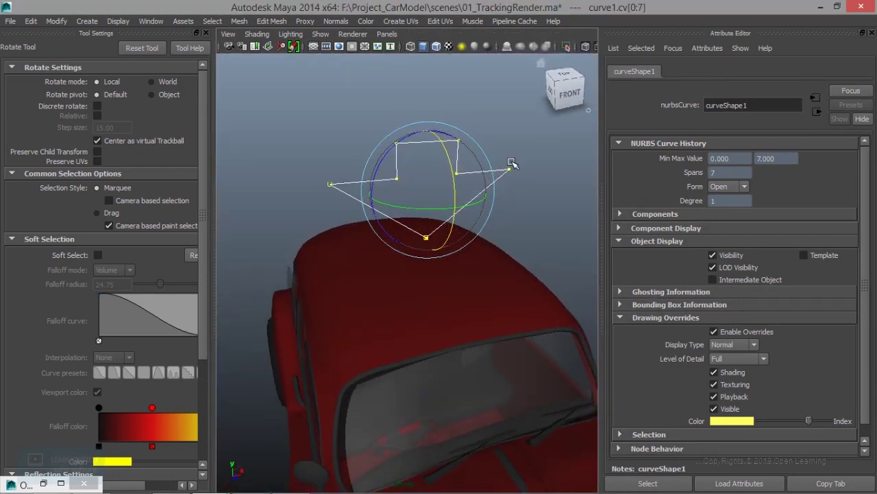
Switch the arrow curve to Object Mode and select it as a whole
{"action": "left_click", "coordinate": [480, 155]}
{"action": "right_click_drag", "start_coordinate": [458, 151], "coordinate": [511, 135]}
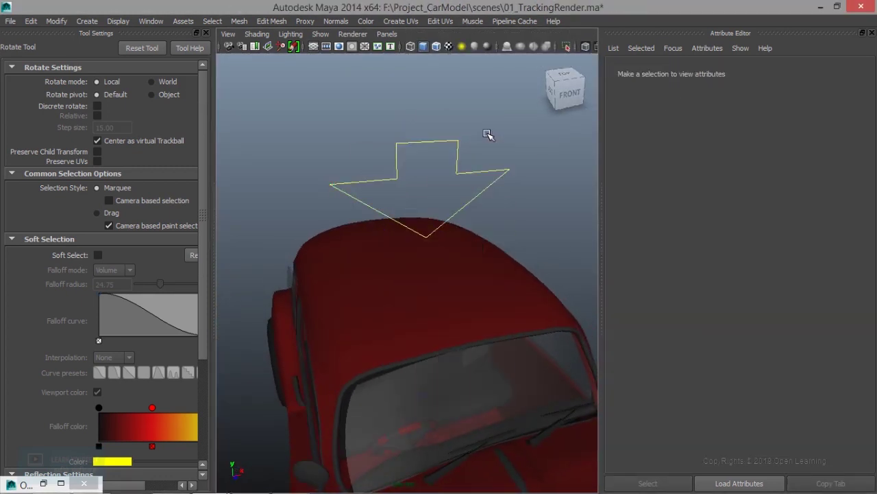
{"action": "left_click", "coordinate": [457, 162]}
In a full-screen viewport, pick a car body piece and step up to grp_body01
{"action": "left_click_drag", "start_coordinate": [481, 323], "coordinate": [465, 326], "text": "alt"}
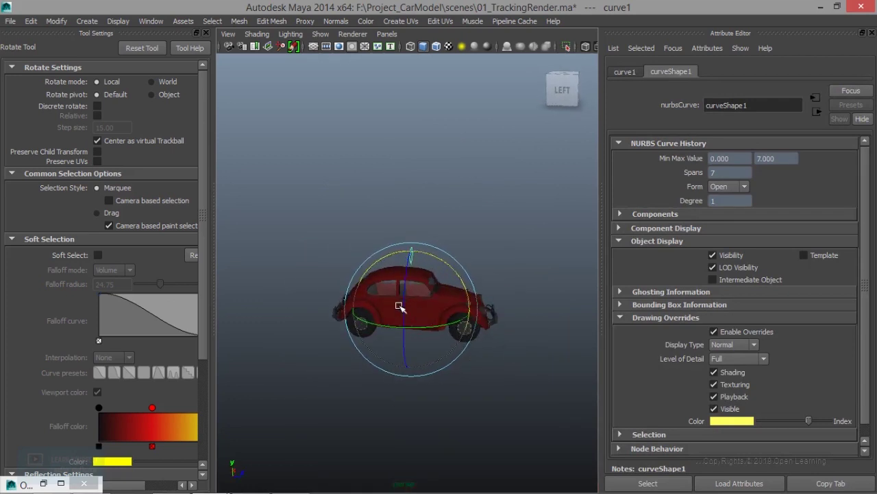
{"action": "key", "text": "ctrl+space"}
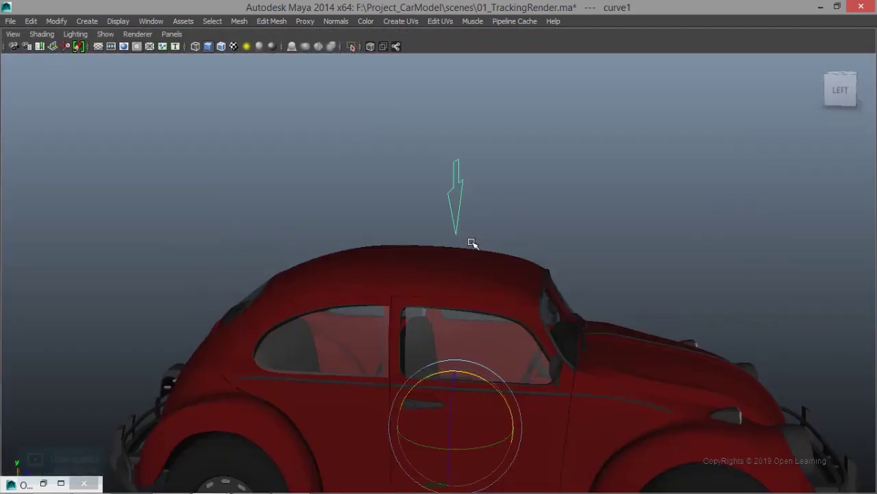
{"action": "left_click_drag", "start_coordinate": [470, 245], "coordinate": [567, 346], "text": "alt"}
{"action": "left_click", "coordinate": [568, 334]}
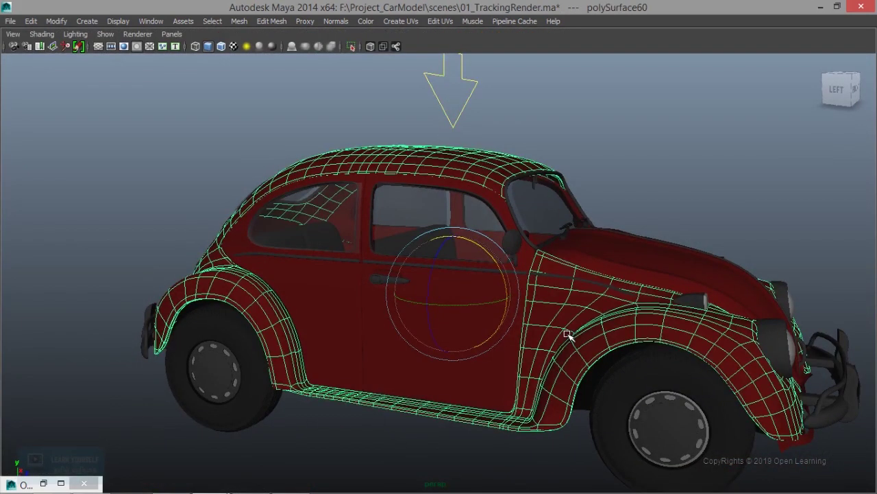
{"action": "key", "text": "Up"}
{"action": "mouse_move", "coordinate": [525, 295]}
{"action": "left_mouse_down", "text": "alt"}
{"action": "mouse_move", "coordinate": [509, 325]}
{"action": "mouse_move", "coordinate": [484, 322]}
{"action": "left_mouse_up", "text": "alt"}
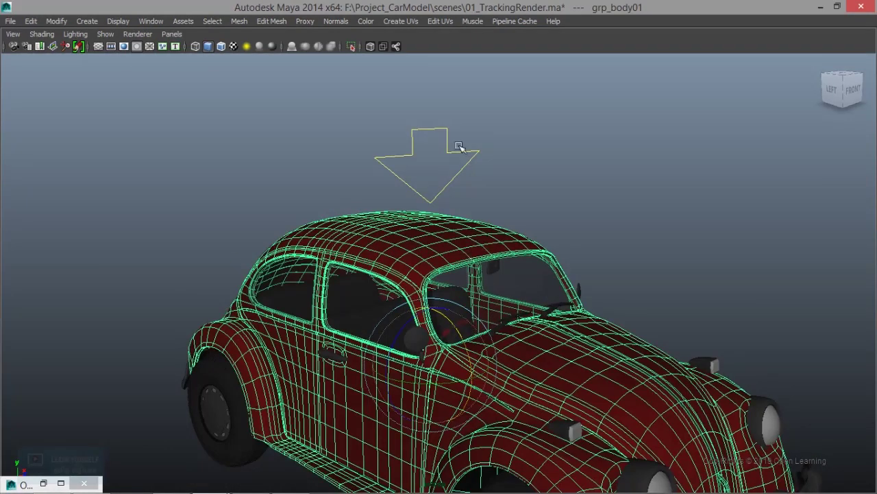
{"action": "mouse_move", "coordinate": [421, 167]}
{"action": "left_mouse_down", "text": "alt"}
{"action": "mouse_move", "coordinate": [416, 260]}
{"action": "mouse_move", "coordinate": [433, 180]}
{"action": "mouse_move", "coordinate": [452, 302]}
{"action": "mouse_move", "coordinate": [466, 269]}
{"action": "mouse_move", "coordinate": [417, 137]}
{"action": "left_mouse_up", "text": "alt"}
Reselect the arrow curve, inspect the car from below, and return to four views
{"action": "left_click", "coordinate": [418, 140]}
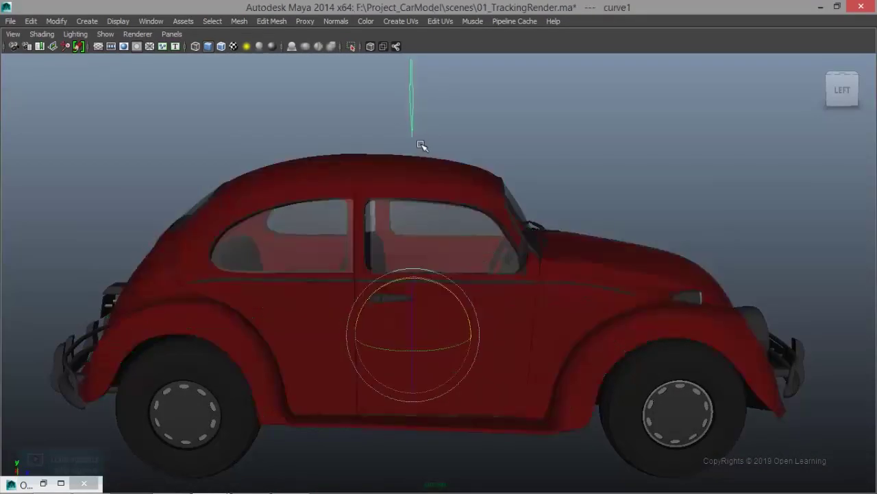
{"action": "middle_click_drag", "start_coordinate": [471, 297], "coordinate": [477, 201], "text": "alt"}
{"action": "mouse_move", "coordinate": [477, 200]}
{"action": "left_mouse_down", "text": "alt"}
{"action": "mouse_move", "coordinate": [470, 229]}
{"action": "mouse_move", "coordinate": [500, 261]}
{"action": "left_mouse_up", "text": "alt"}
{"action": "mouse_move", "coordinate": [441, 319]}
{"action": "left_mouse_down", "text": "alt"}
{"action": "mouse_move", "coordinate": [456, 321]}
{"action": "mouse_move", "coordinate": [468, 308]}
{"action": "mouse_move", "coordinate": [472, 315]}
{"action": "left_mouse_up", "text": "alt"}
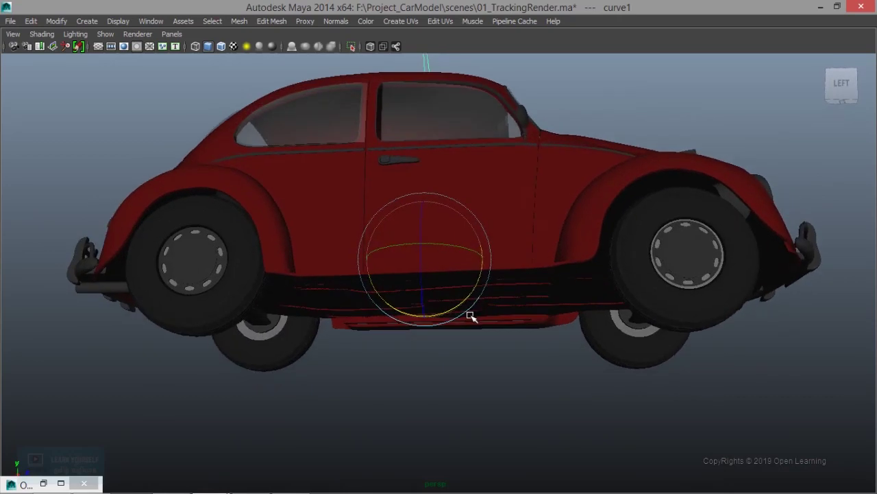
{"action": "key", "text": "space"}
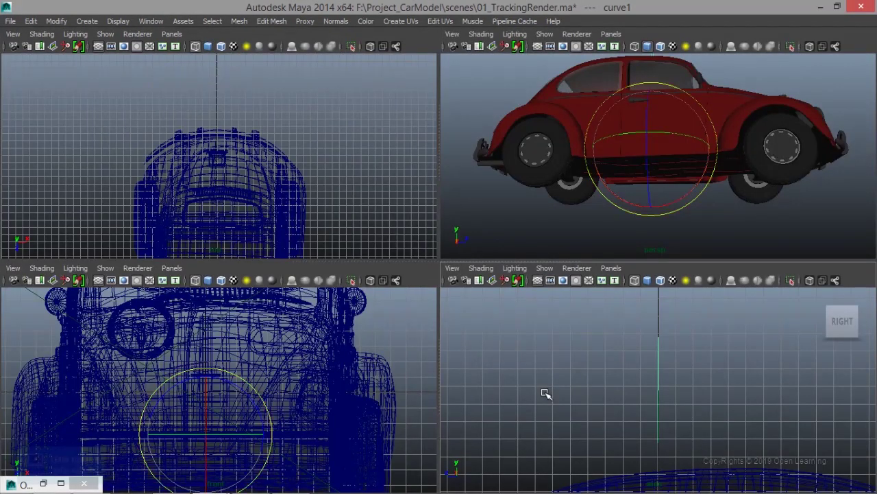
In the maximized side view, move the arrow curve's pivot down to the car's base
{"action": "key", "text": "space"}
{"action": "scroll", "coordinate": [545, 394], "scroll_direction": "down", "scroll_amount": 3}
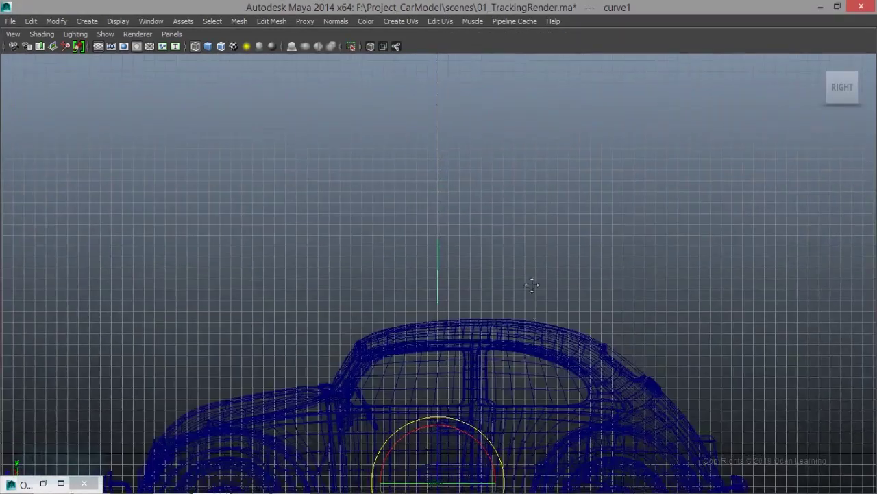
{"action": "scroll", "coordinate": [588, 314], "scroll_direction": "down", "scroll_amount": 3}
{"action": "scroll", "coordinate": [504, 325], "scroll_direction": "up", "scroll_amount": 2}
{"action": "scroll", "coordinate": [470, 298], "scroll_direction": "up", "scroll_amount": 3}
{"action": "scroll", "coordinate": [435, 333], "scroll_direction": "up", "scroll_amount": 3}
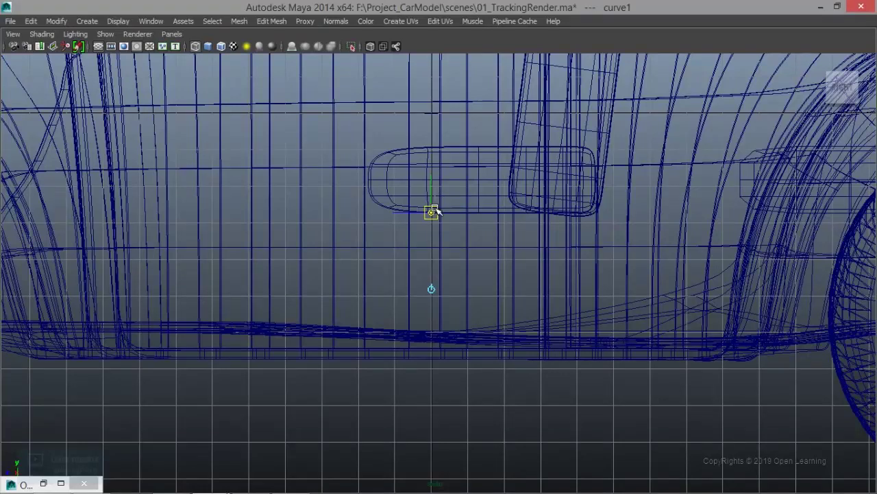
{"action": "key", "text": "Insert"}
{"action": "left_click_drag", "start_coordinate": [433, 188], "coordinate": [435, 331]}
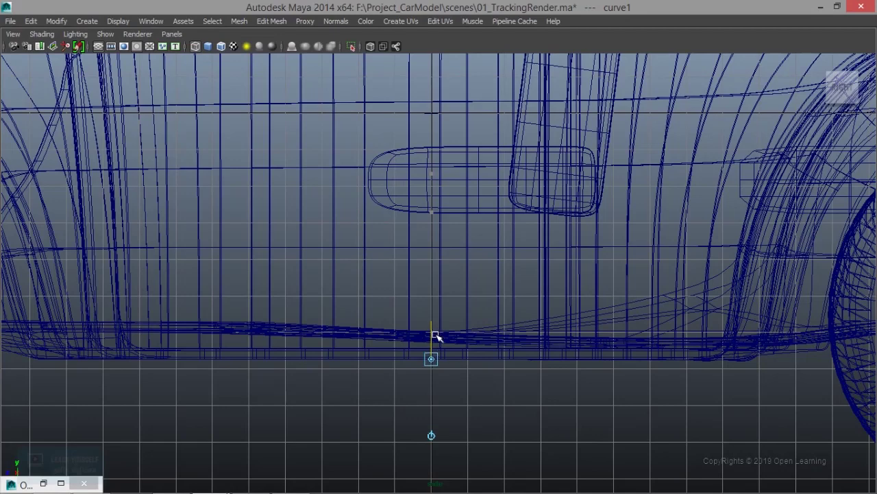
Select the car's grp_body01 group from a body panel in the side view
{"action": "scroll", "coordinate": [483, 384], "scroll_direction": "down", "scroll_amount": 2}
{"action": "scroll", "coordinate": [493, 383], "scroll_direction": "down", "scroll_amount": 3}
{"action": "scroll", "coordinate": [500, 363], "scroll_direction": "down", "scroll_amount": 2}
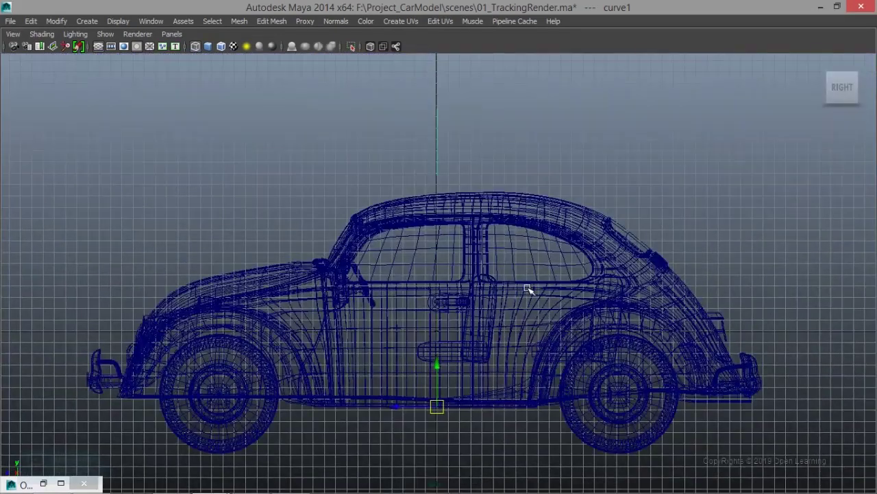
{"action": "left_click", "coordinate": [525, 320]}
{"action": "key", "text": "Up"}
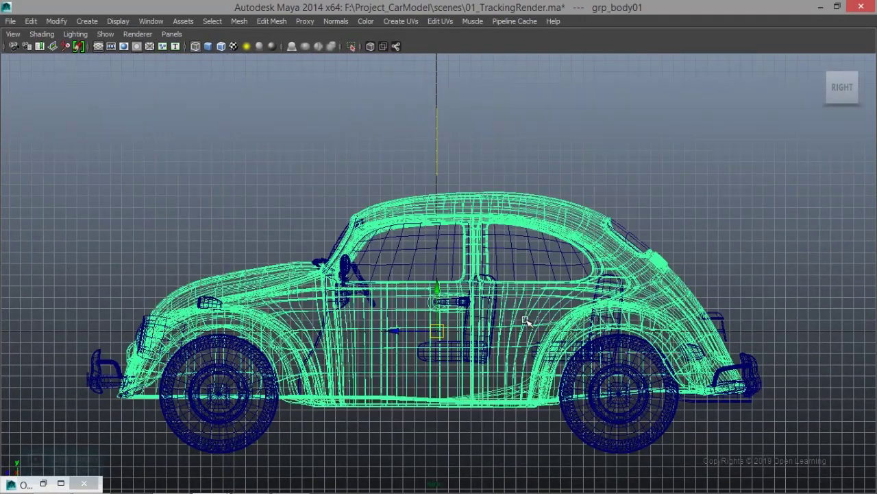
{"action": "key", "text": "ctrl+z"}
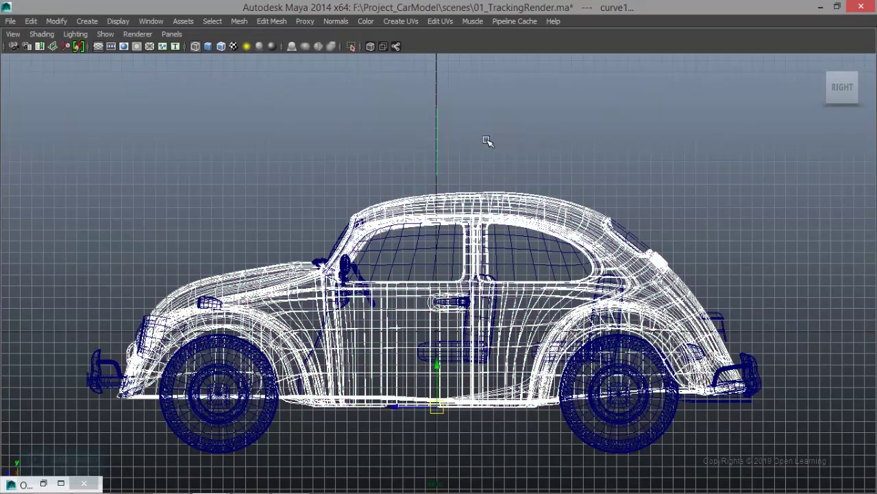
{"action": "key", "text": "ctrl+z"}
{"action": "key", "text": "ctrl+z"}
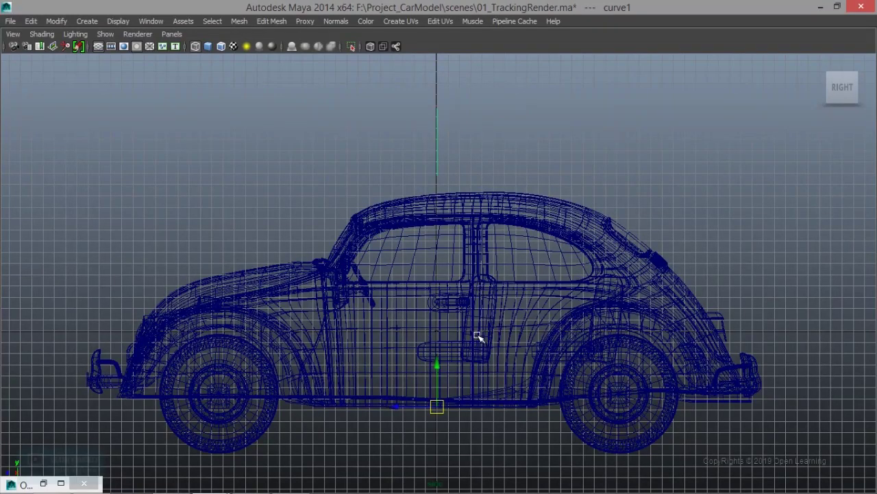
{"action": "left_click", "coordinate": [478, 336]}
{"action": "key", "text": "Up"}
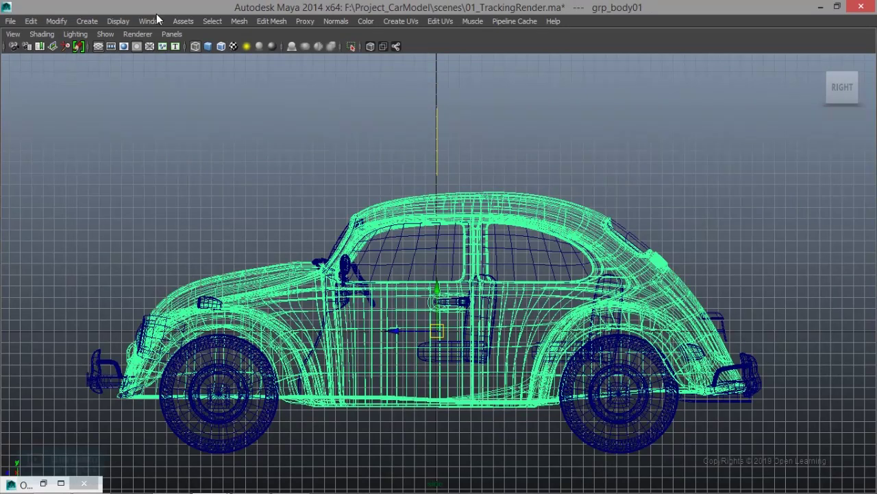
Open the Outliner and place it on the left side of the screen
{"action": "left_click", "coordinate": [152, 24]}
{"action": "left_click", "coordinate": [206, 115]}
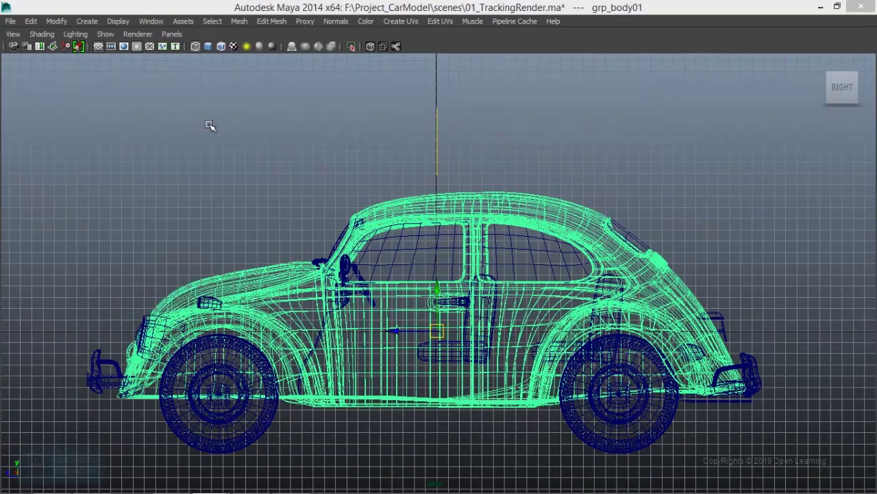
{"action": "left_click_drag", "start_coordinate": [617, 25], "coordinate": [189, 44]}
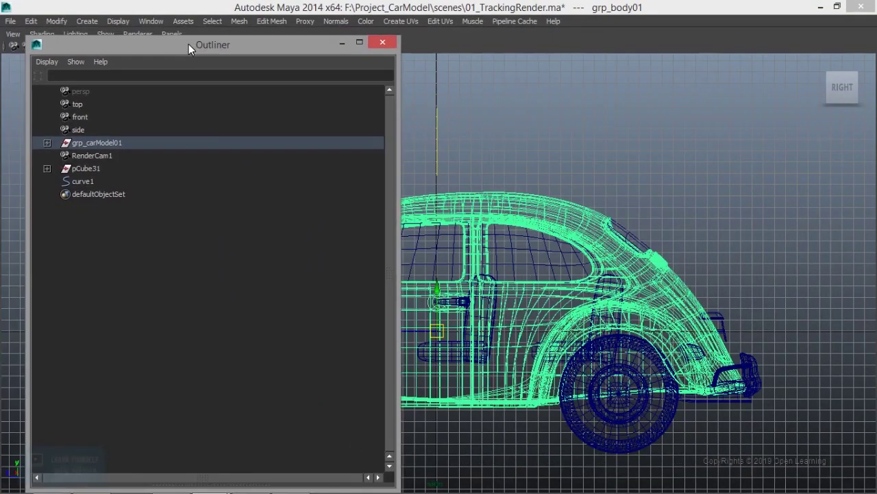
Expand grp_carModel01 and select curve1, then add grp_body01 to the selection
{"action": "key", "text": "f"}
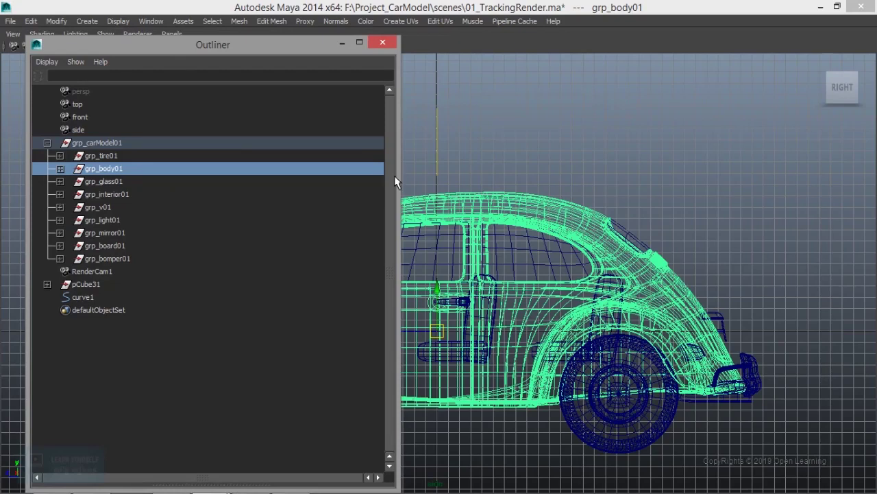
{"action": "left_click_drag", "start_coordinate": [399, 175], "coordinate": [178, 203]}
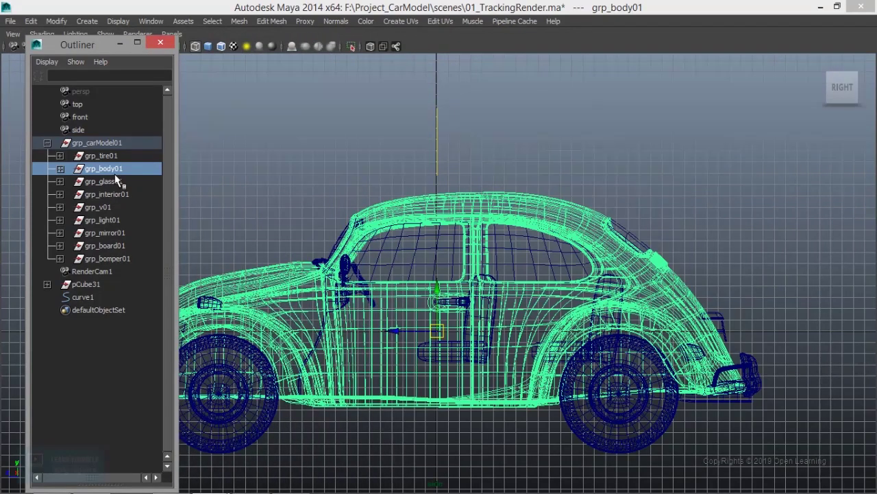
{"action": "left_click", "coordinate": [437, 153]}
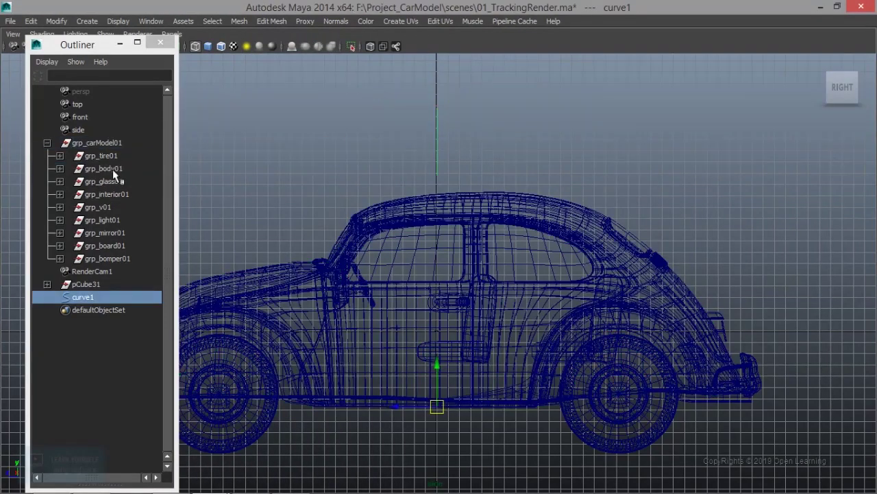
{"action": "left_click", "coordinate": [113, 168], "text": "ctrl"}
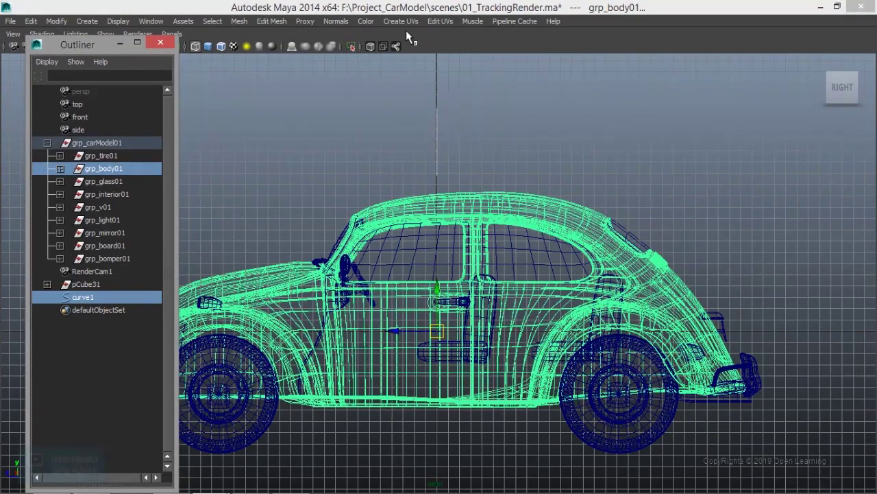
{"action": "left_click_drag", "start_coordinate": [95, 51], "coordinate": [87, 80]}
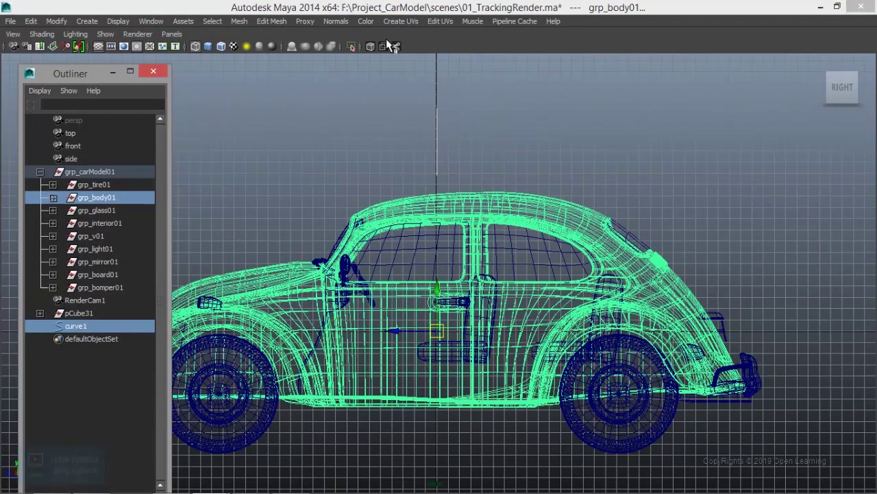
Apply a Parent constraint from the Animation menu set so curve1 drives grp_body01
{"action": "key", "text": "ctrl+space"}
{"action": "left_click", "coordinate": [50, 34]}
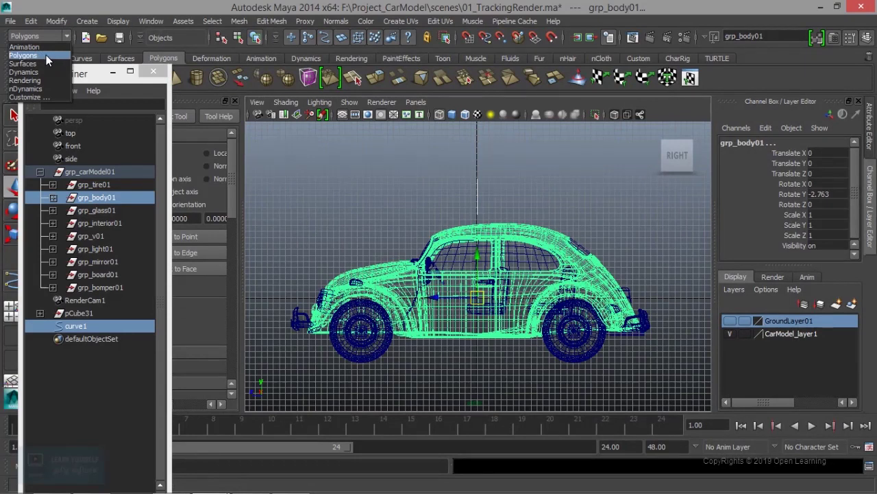
{"action": "left_click", "coordinate": [47, 48]}
{"action": "left_click", "coordinate": [497, 22]}
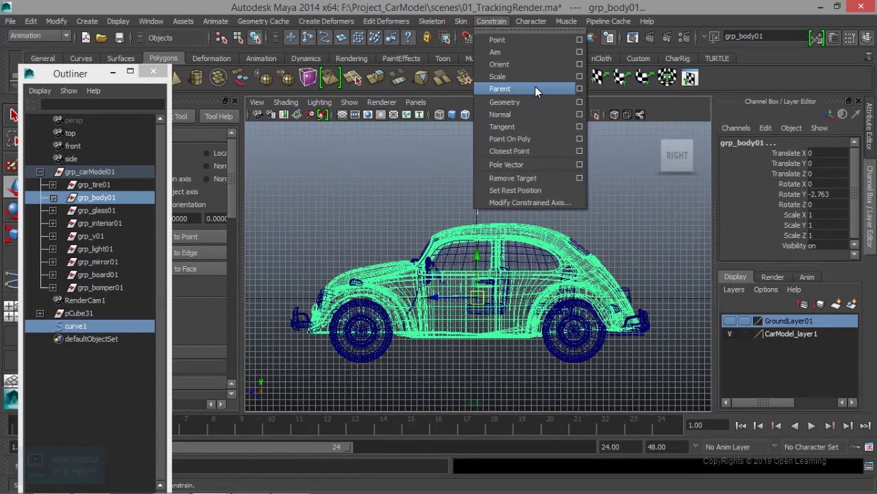
{"action": "left_click", "coordinate": [536, 88]}
Clear the selection and return to the maximized perspective view of the car
{"action": "left_click", "coordinate": [538, 195]}
{"action": "key", "text": "space"}
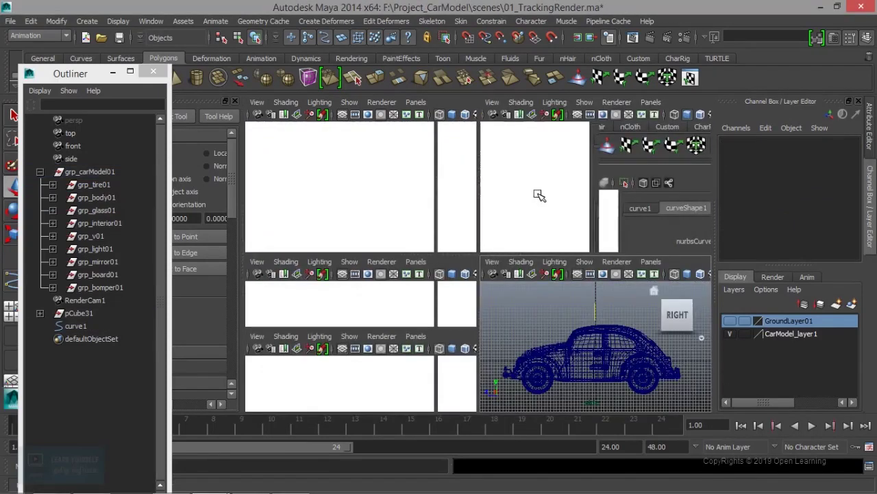
{"action": "key", "text": "space"}
{"action": "left_click_drag", "start_coordinate": [475, 233], "coordinate": [480, 244], "text": "alt"}
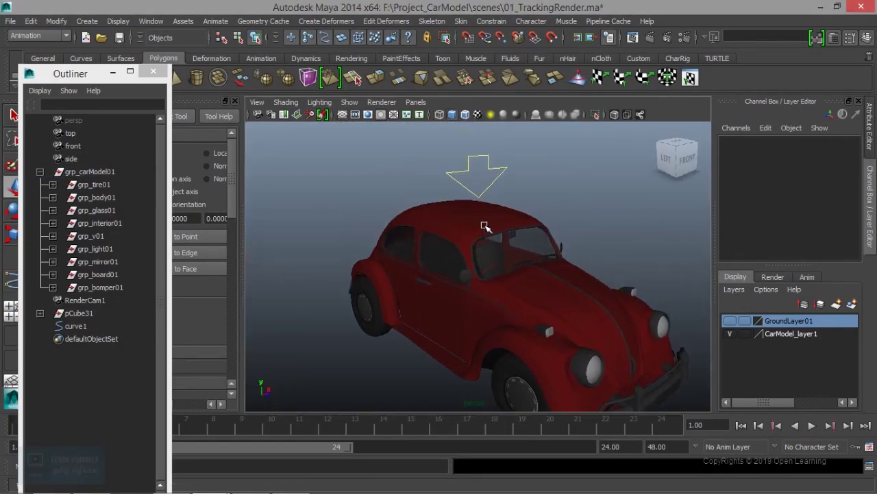
Test-rotate curve1 to confirm the body follows, then undo the rotation
{"action": "left_click", "coordinate": [484, 190]}
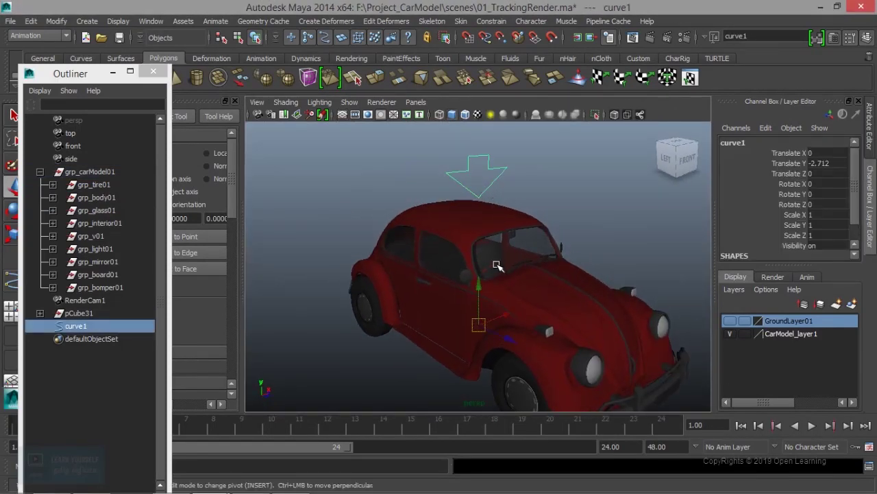
{"action": "key", "text": "e"}
{"action": "left_click_drag", "start_coordinate": [505, 290], "coordinate": [503, 296]}
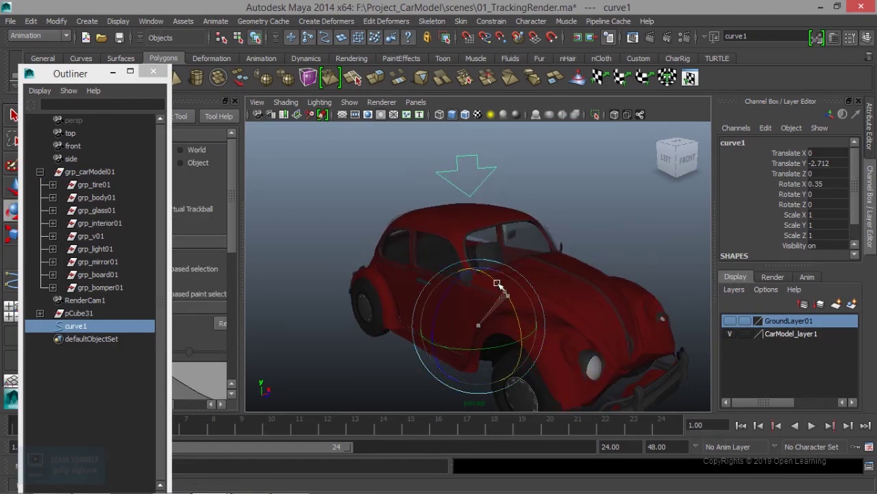
{"action": "left_click_drag", "start_coordinate": [503, 296], "coordinate": [506, 294]}
{"action": "key", "text": "ctrl+z"}
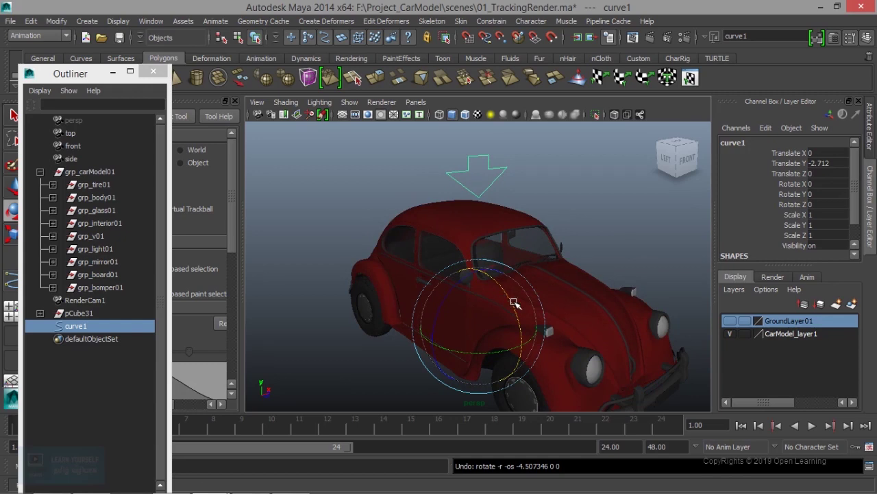
{"action": "key", "text": "ctrl+z"}
Select grp_light01, grp_mirror01, grp_board01 and grp_bomper01 together
{"action": "scroll", "coordinate": [458, 227], "scroll_direction": "up", "scroll_amount": 3}
{"action": "mouse_move", "coordinate": [458, 227]}
{"action": "left_mouse_down", "text": "alt"}
{"action": "mouse_move", "coordinate": [528, 235]}
{"action": "mouse_move", "coordinate": [484, 290]}
{"action": "mouse_move", "coordinate": [488, 276]}
{"action": "mouse_move", "coordinate": [470, 284]}
{"action": "mouse_move", "coordinate": [498, 300]}
{"action": "left_mouse_up", "text": "alt"}
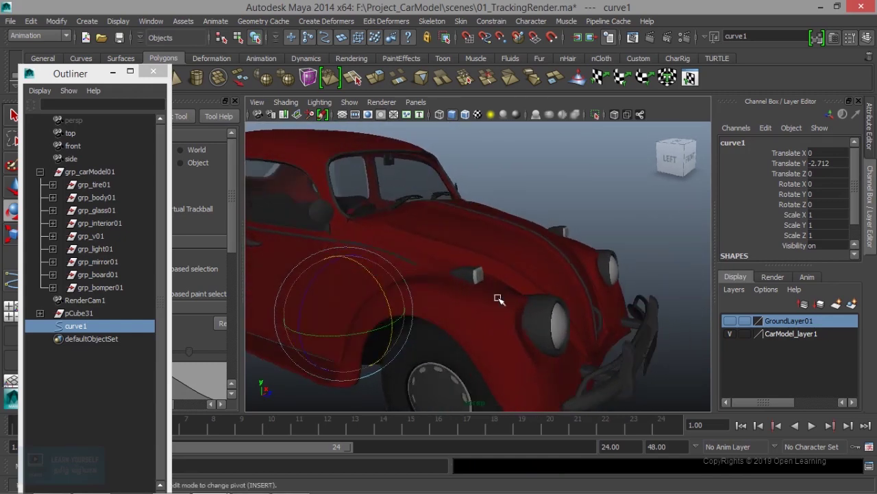
{"action": "left_click", "coordinate": [546, 321]}
{"action": "key", "text": "Up"}
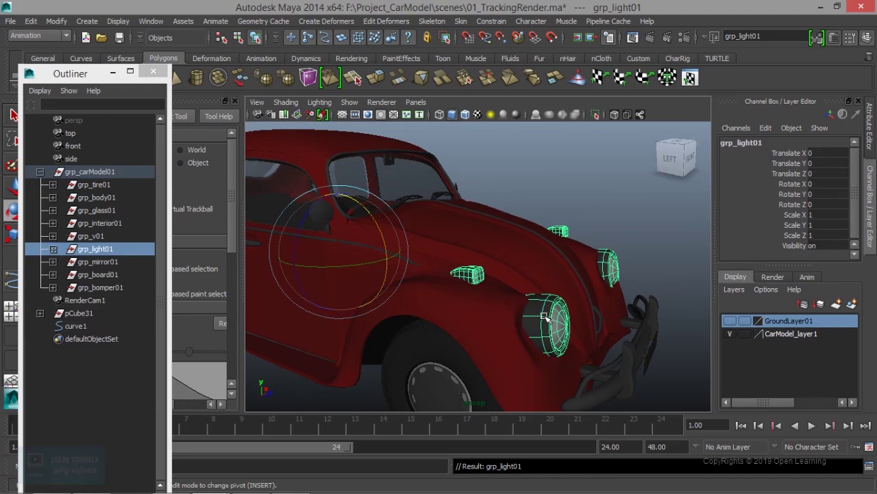
{"action": "left_click", "coordinate": [110, 264], "text": "ctrl"}
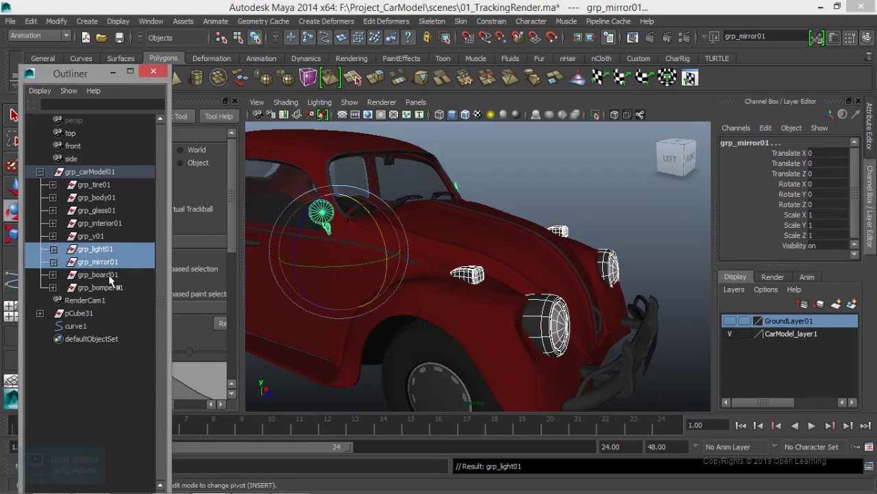
{"action": "left_click", "coordinate": [113, 276], "text": "ctrl"}
{"action": "key", "text": "f"}
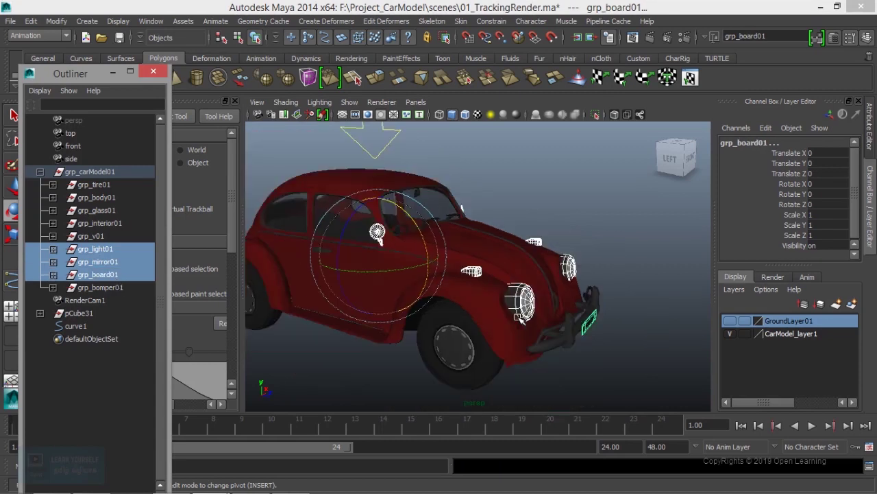
{"action": "left_click", "coordinate": [115, 290], "text": "ctrl"}
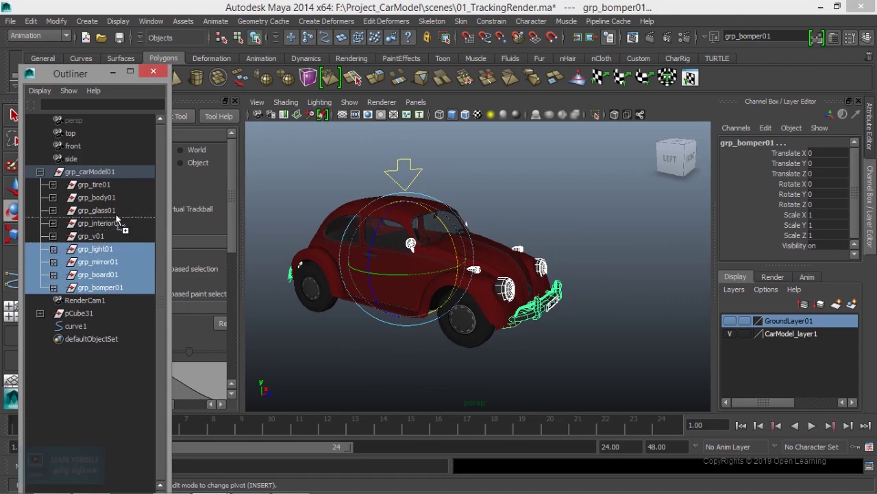
Parent the four groups under grp_body01 and reselect the arrow curve
{"action": "middle_click_drag", "start_coordinate": [113, 203], "coordinate": [116, 209]}
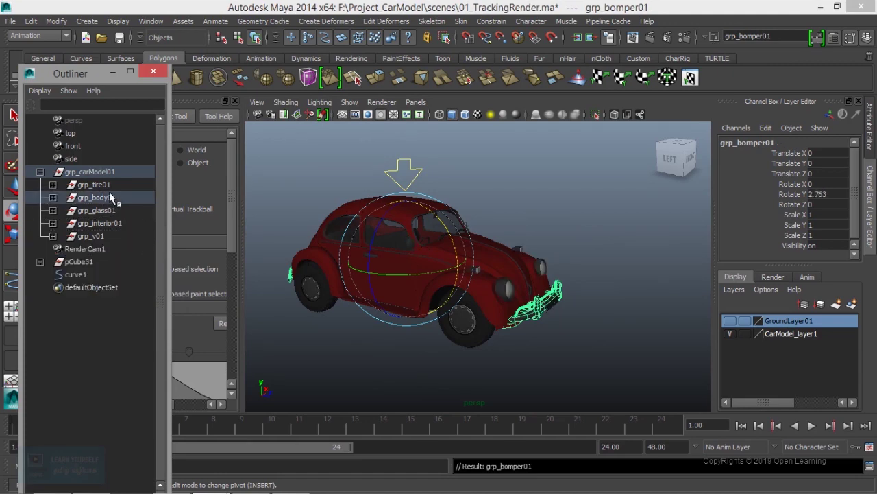
{"action": "left_click", "coordinate": [110, 197]}
{"action": "mouse_move", "coordinate": [528, 302]}
{"action": "left_mouse_down", "text": "alt"}
{"action": "mouse_move", "coordinate": [635, 302]}
{"action": "mouse_move", "coordinate": [629, 270]}
{"action": "mouse_move", "coordinate": [546, 289]}
{"action": "mouse_move", "coordinate": [249, 258]}
{"action": "left_mouse_up", "text": "alt"}
{"action": "left_click", "coordinate": [75, 274]}
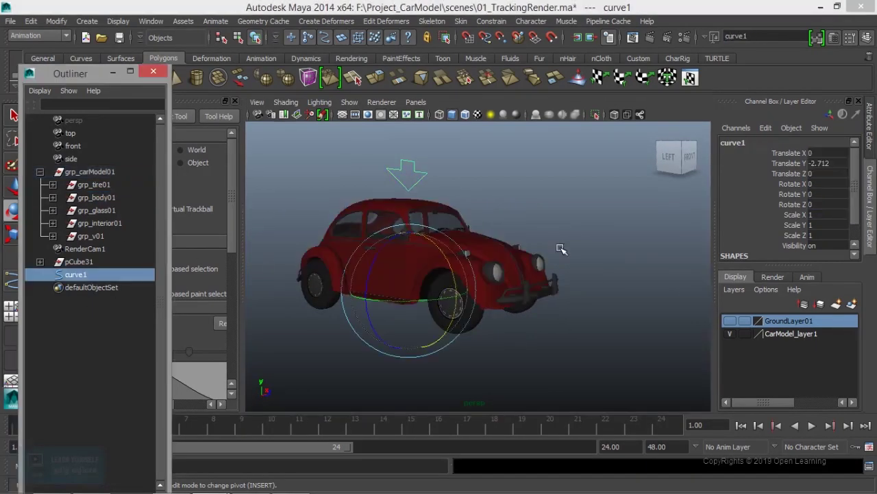
Tilt curve1 back and forth to test the car follows, then undo
{"action": "left_click_drag", "start_coordinate": [442, 257], "coordinate": [443, 279]}
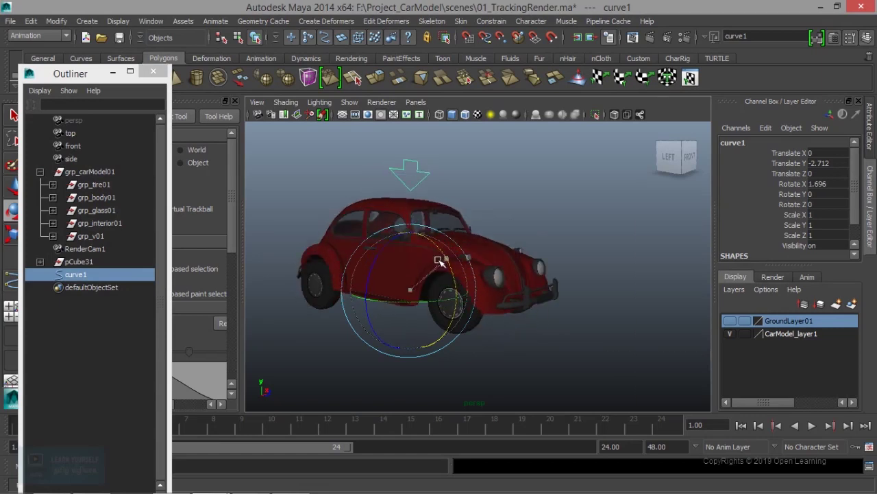
{"action": "mouse_move", "coordinate": [444, 280]}
{"action": "left_mouse_down"}
{"action": "mouse_move", "coordinate": [459, 313]}
{"action": "mouse_move", "coordinate": [544, 302]}
{"action": "mouse_move", "coordinate": [544, 279]}
{"action": "mouse_move", "coordinate": [515, 281]}
{"action": "left_mouse_up"}
{"action": "key", "text": "ctrl+z"}
{"action": "key", "text": "ctrl+z"}
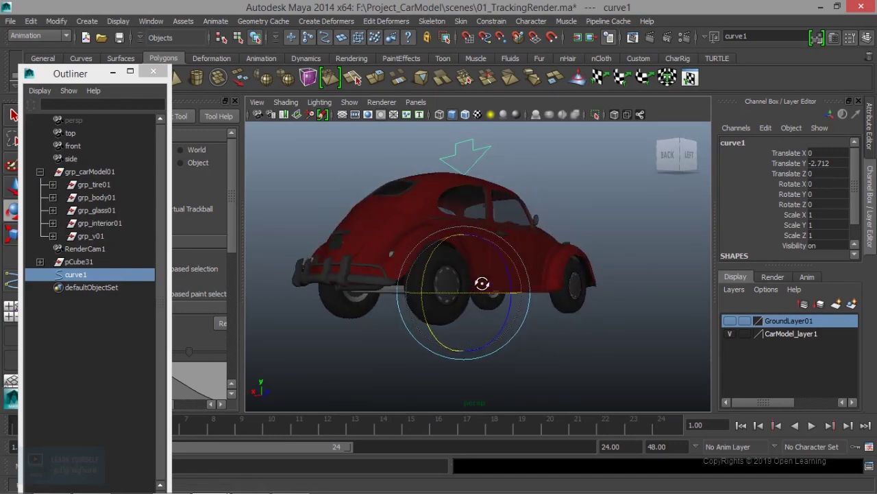
{"action": "key", "text": "ctrl+z"}
{"action": "key", "text": "ctrl+z"}
Parent grp_interior01 under grp_body01 in the Outliner
{"action": "left_click", "coordinate": [322, 269]}
{"action": "mouse_move", "coordinate": [322, 269]}
{"action": "left_mouse_down", "text": "alt"}
{"action": "mouse_move", "coordinate": [417, 329]}
{"action": "mouse_move", "coordinate": [163, 255]}
{"action": "left_mouse_up", "text": "alt"}
{"action": "left_click", "coordinate": [103, 223]}
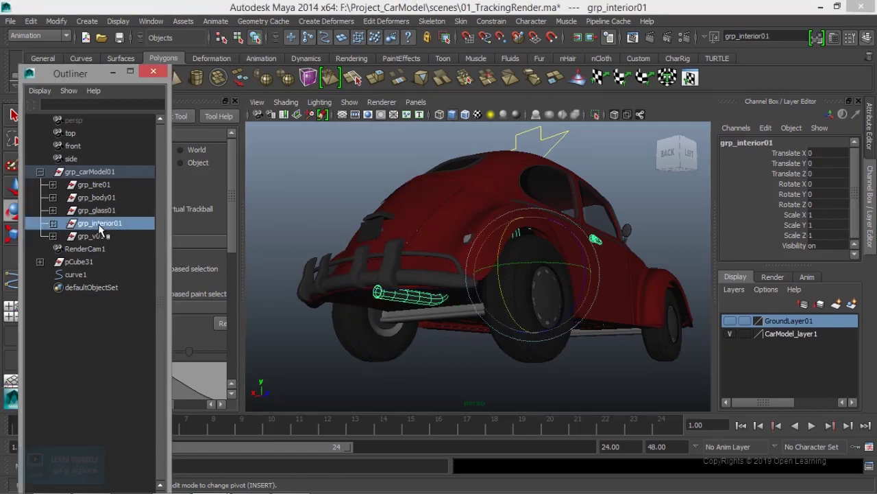
{"action": "middle_click_drag", "start_coordinate": [101, 218], "coordinate": [104, 198]}
{"action": "left_click", "coordinate": [104, 198]}
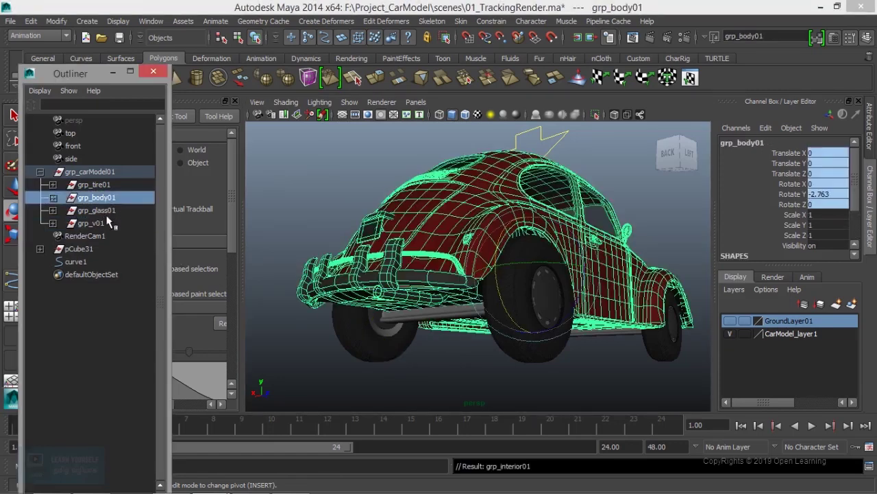
Parent grp_glass01 and grp_v01 under grp_body01 as well
{"action": "left_click", "coordinate": [107, 211]}
{"action": "left_click_drag", "start_coordinate": [434, 239], "coordinate": [329, 240], "text": "alt"}
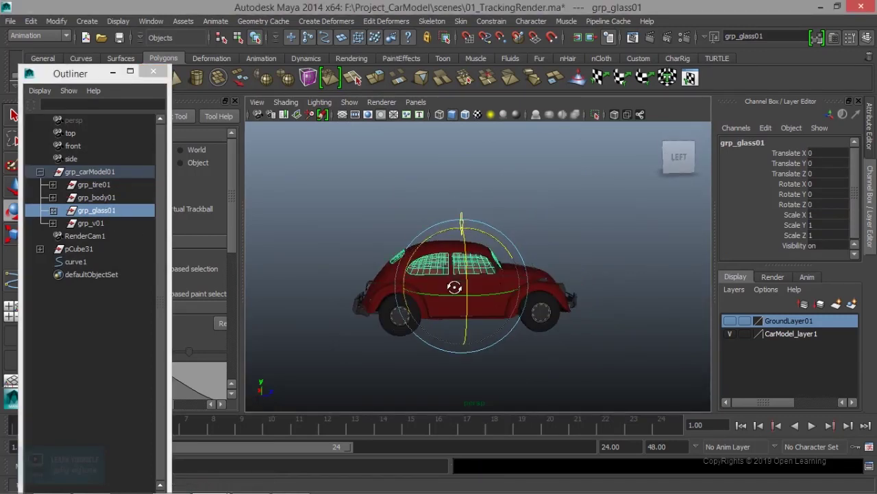
{"action": "middle_click_drag", "start_coordinate": [109, 212], "coordinate": [102, 198]}
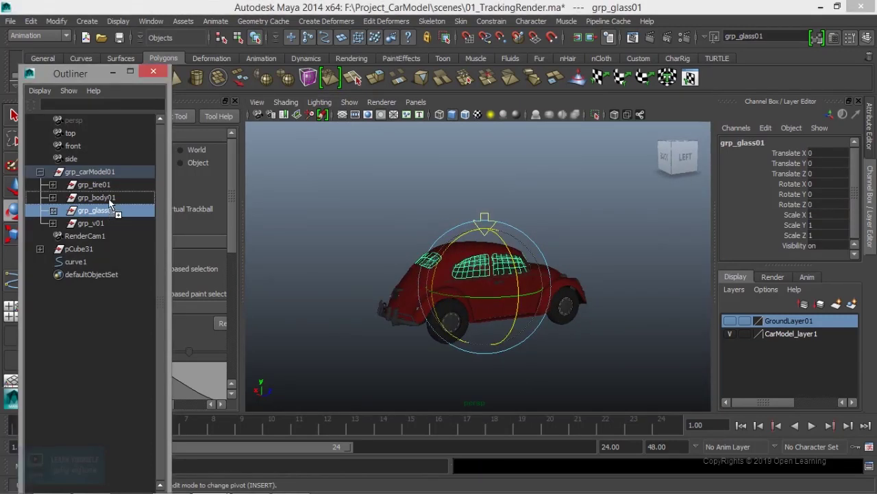
{"action": "left_click", "coordinate": [103, 198]}
{"action": "mouse_move", "coordinate": [426, 310]}
{"action": "left_mouse_down", "text": "alt"}
{"action": "mouse_move", "coordinate": [275, 285]}
{"action": "mouse_move", "coordinate": [294, 309]}
{"action": "left_mouse_up", "text": "alt"}
{"action": "left_click", "coordinate": [108, 211]}
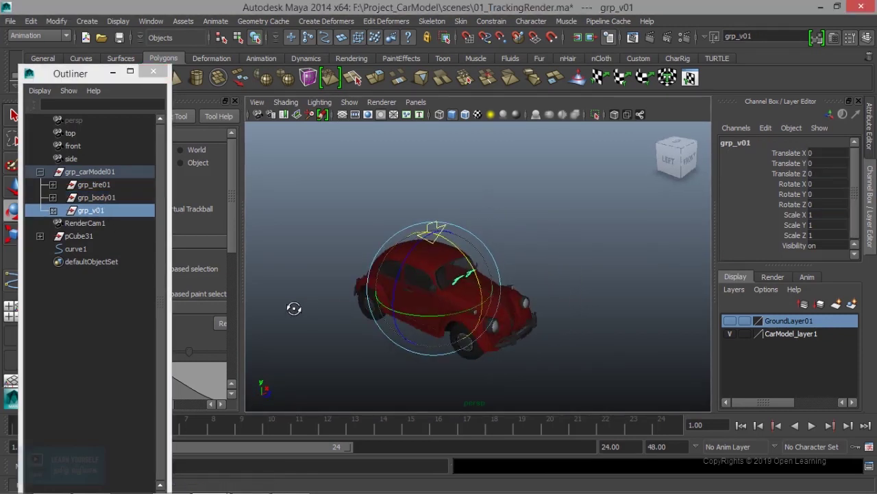
{"action": "right_click_drag", "start_coordinate": [294, 308], "coordinate": [392, 261], "text": "alt"}
{"action": "middle_click_drag", "start_coordinate": [94, 214], "coordinate": [103, 198]}
{"action": "left_click", "coordinate": [102, 197]}
Orbit around the car to inspect the result from low front angles
{"action": "mouse_move", "coordinate": [389, 276]}
{"action": "left_mouse_down", "text": "alt"}
{"action": "mouse_move", "coordinate": [416, 242]}
{"action": "mouse_move", "coordinate": [283, 260]}
{"action": "mouse_move", "coordinate": [395, 286]}
{"action": "mouse_move", "coordinate": [403, 325]}
{"action": "left_mouse_up", "text": "alt"}
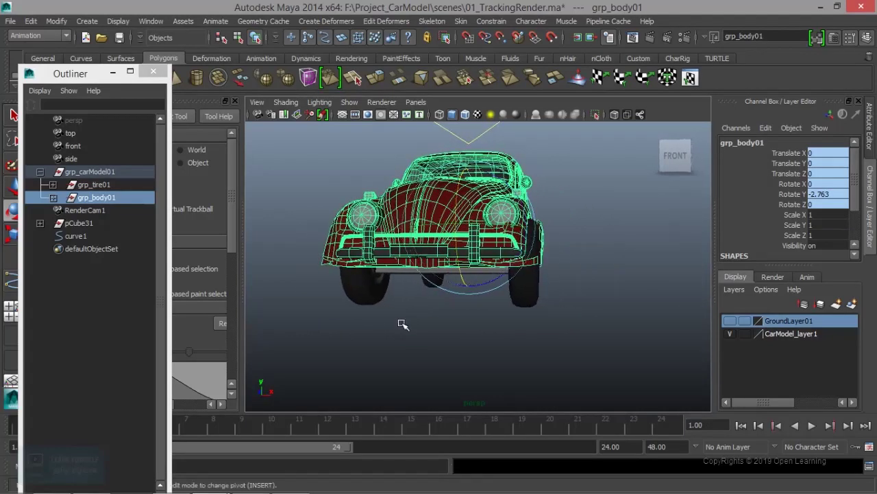
{"action": "right_click_drag", "start_coordinate": [403, 325], "coordinate": [480, 346], "text": "alt"}
{"action": "left_click_drag", "start_coordinate": [480, 346], "coordinate": [487, 343], "text": "alt"}
{"action": "left_click", "coordinate": [532, 358]}
{"action": "mouse_move", "coordinate": [533, 358]}
{"action": "left_mouse_down", "text": "alt"}
{"action": "mouse_move", "coordinate": [548, 348]}
{"action": "mouse_move", "coordinate": [525, 276]}
{"action": "mouse_move", "coordinate": [431, 261]}
{"action": "mouse_move", "coordinate": [422, 277]}
{"action": "left_mouse_up", "text": "alt"}
{"action": "left_click", "coordinate": [526, 256]}
{"action": "mouse_move", "coordinate": [475, 273]}
{"action": "left_mouse_down", "text": "alt"}
{"action": "mouse_move", "coordinate": [597, 267]}
{"action": "mouse_move", "coordinate": [627, 288]}
{"action": "left_mouse_up", "text": "alt"}
Turn on smooth preview, select grp_body01 and set its Rotate Y to 0
{"action": "key", "text": "3"}
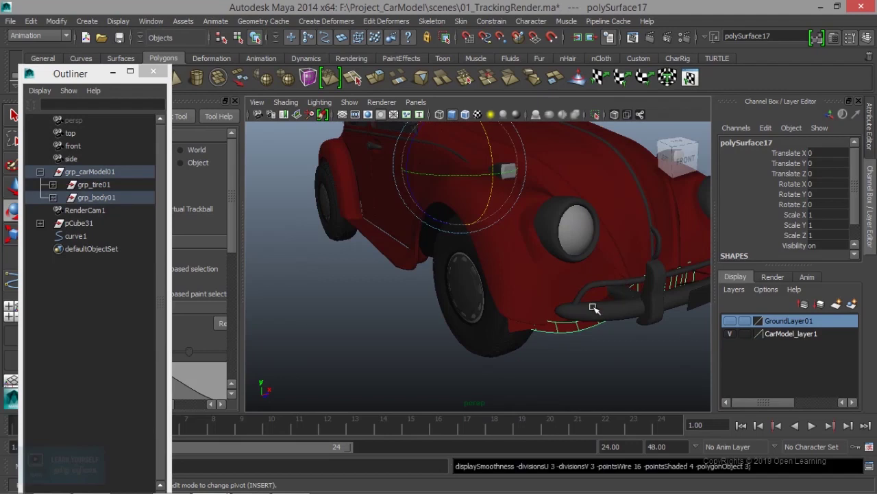
{"action": "left_click", "coordinate": [543, 367]}
{"action": "scroll", "coordinate": [541, 367], "scroll_direction": "down", "scroll_amount": 5}
{"action": "scroll", "coordinate": [533, 361], "scroll_direction": "down", "scroll_amount": 3}
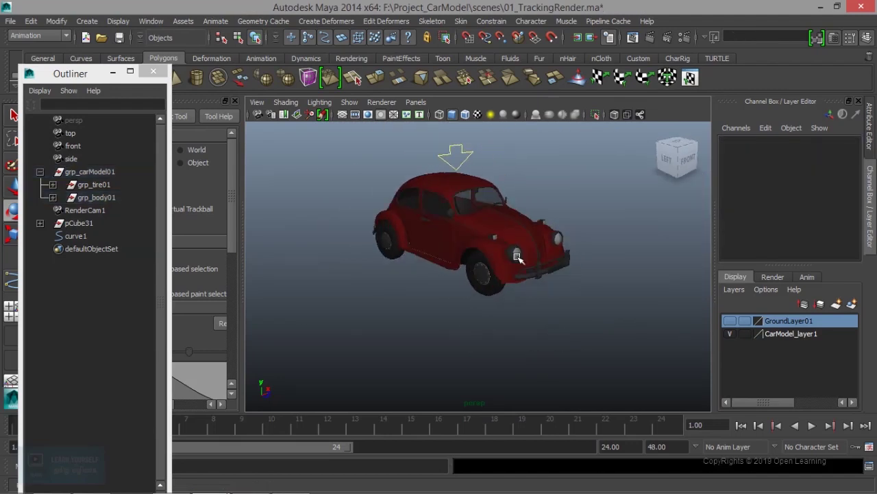
{"action": "left_click", "coordinate": [504, 218]}
{"action": "scroll", "coordinate": [589, 329], "scroll_direction": "up", "scroll_amount": 4}
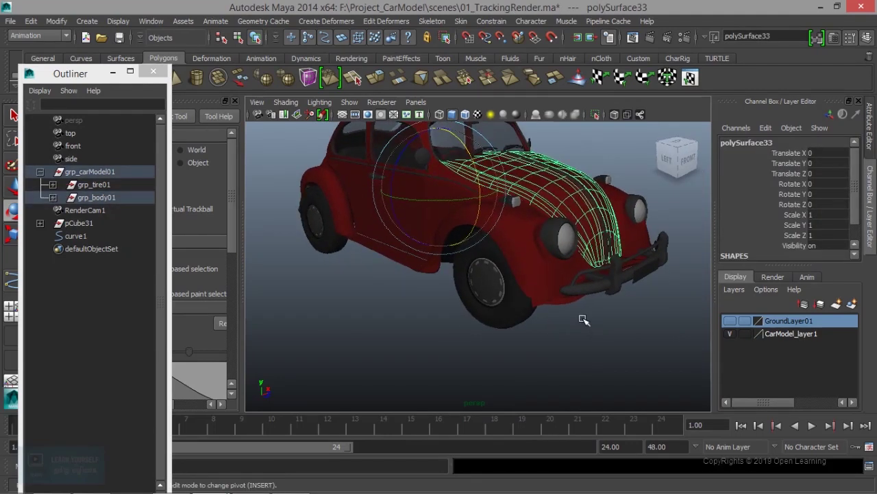
{"action": "key", "text": "Up"}
{"action": "left_click", "coordinate": [828, 194]}
{"action": "type", "text": "0"}
{"action": "key", "text": "Return"}
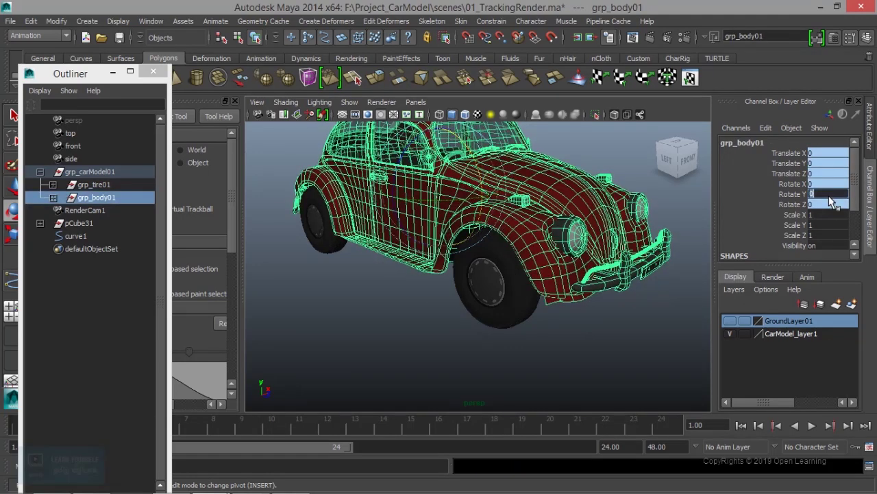
Inspect the car's front and locate fender piece polySurface17 in the Outliner
{"action": "left_click", "coordinate": [603, 352]}
{"action": "mouse_move", "coordinate": [603, 352]}
{"action": "left_mouse_down", "text": "alt"}
{"action": "mouse_move", "coordinate": [496, 362]}
{"action": "mouse_move", "coordinate": [564, 239]}
{"action": "mouse_move", "coordinate": [523, 323]}
{"action": "mouse_move", "coordinate": [566, 339]}
{"action": "left_mouse_up", "text": "alt"}
{"action": "mouse_move", "coordinate": [566, 339]}
{"action": "right_mouse_down", "text": "alt"}
{"action": "mouse_move", "coordinate": [459, 349]}
{"action": "mouse_move", "coordinate": [531, 336]}
{"action": "right_mouse_up", "text": "alt"}
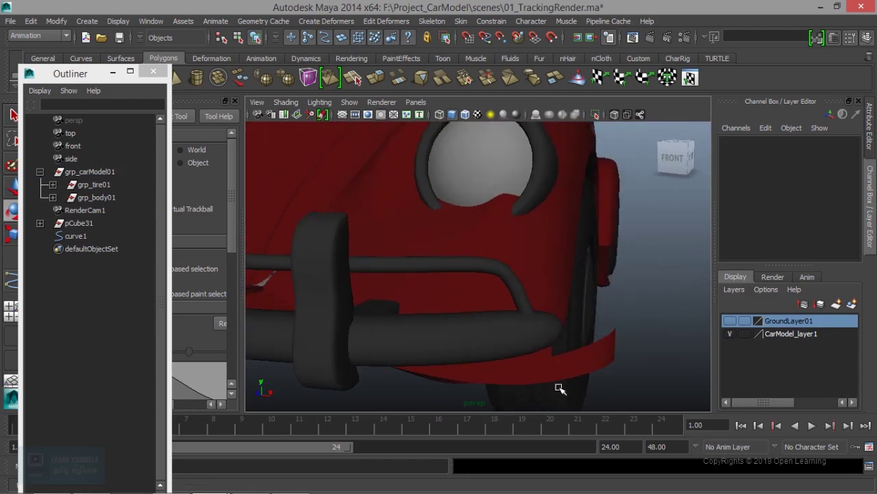
{"action": "left_click", "coordinate": [561, 380]}
{"action": "key", "text": "f"}
{"action": "mouse_move", "coordinate": [528, 348]}
{"action": "left_mouse_down", "text": "alt"}
{"action": "mouse_move", "coordinate": [531, 395]}
{"action": "mouse_move", "coordinate": [554, 355]}
{"action": "mouse_move", "coordinate": [540, 371]}
{"action": "mouse_move", "coordinate": [480, 329]}
{"action": "left_mouse_up", "text": "alt"}
{"action": "key", "text": "f"}
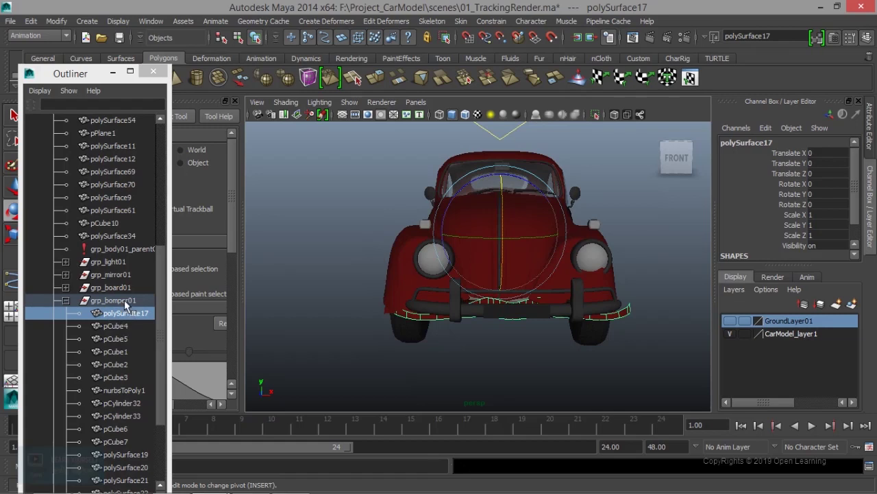
{"action": "mouse_move", "coordinate": [482, 276]}
{"action": "left_mouse_down", "text": "alt"}
{"action": "mouse_move", "coordinate": [494, 329]}
{"action": "mouse_move", "coordinate": [475, 346]}
{"action": "left_mouse_up", "text": "alt"}
{"action": "scroll", "coordinate": [550, 347], "scroll_direction": "up", "scroll_amount": 1}
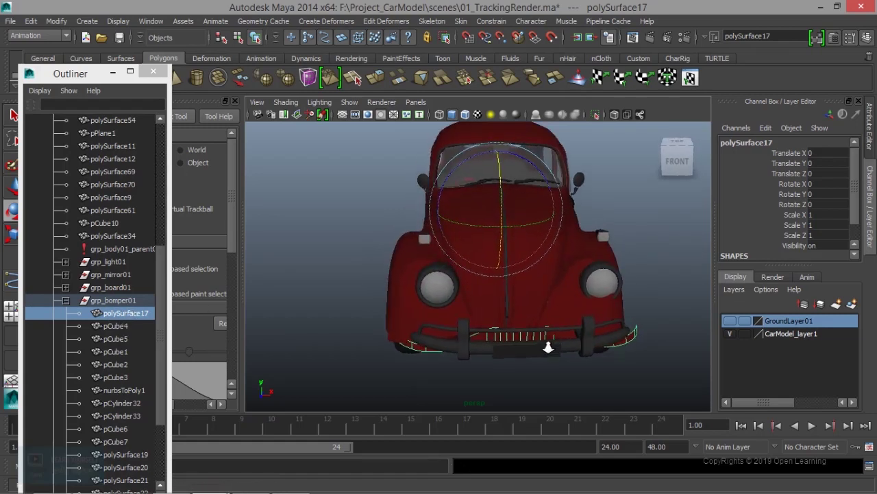
{"action": "scroll", "coordinate": [545, 297], "scroll_direction": "up", "scroll_amount": 3}
{"action": "left_click", "coordinate": [466, 404]}
{"action": "scroll", "coordinate": [470, 368], "scroll_direction": "down", "scroll_amount": 3}
{"action": "mouse_move", "coordinate": [471, 368]}
{"action": "left_mouse_down", "text": "alt"}
{"action": "mouse_move", "coordinate": [519, 307]}
{"action": "mouse_move", "coordinate": [439, 290]}
{"action": "left_mouse_up", "text": "alt"}
Select curve1 and slide it along Z with the Move tool to test the body follows
{"action": "left_click", "coordinate": [419, 269]}
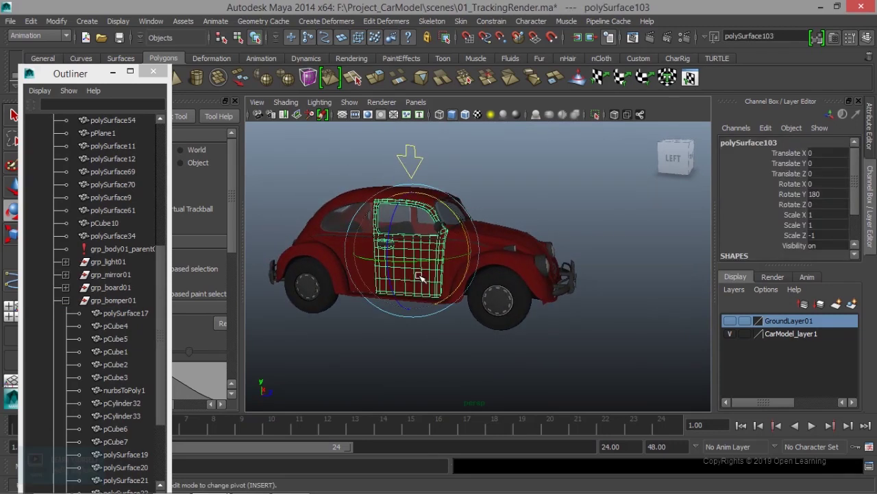
{"action": "left_click", "coordinate": [405, 160]}
{"action": "key", "text": "w"}
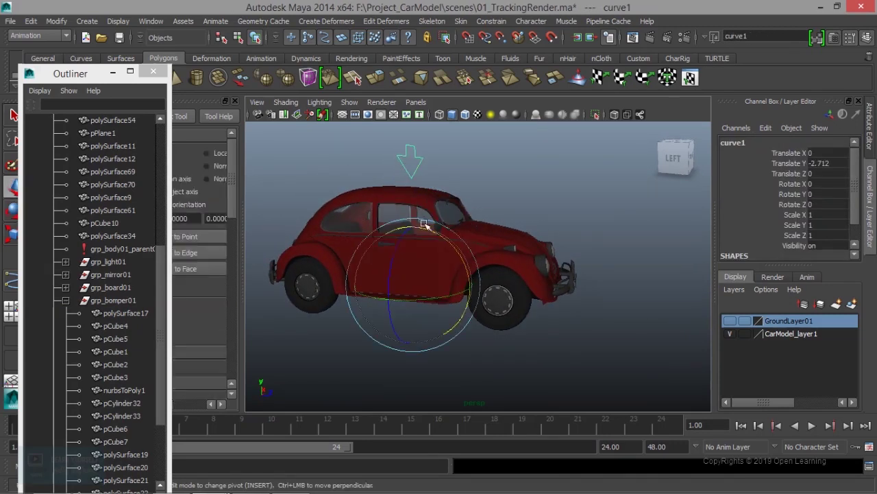
{"action": "key", "text": "e"}
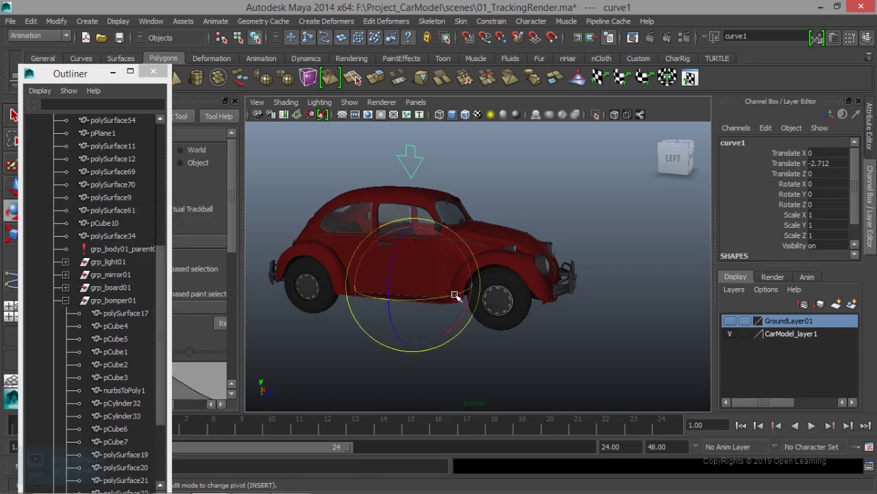
{"action": "key", "text": "w"}
{"action": "mouse_move", "coordinate": [461, 293]}
{"action": "left_mouse_down"}
{"action": "mouse_move", "coordinate": [374, 277]}
{"action": "mouse_move", "coordinate": [517, 292]}
{"action": "mouse_move", "coordinate": [525, 303]}
{"action": "left_mouse_up"}
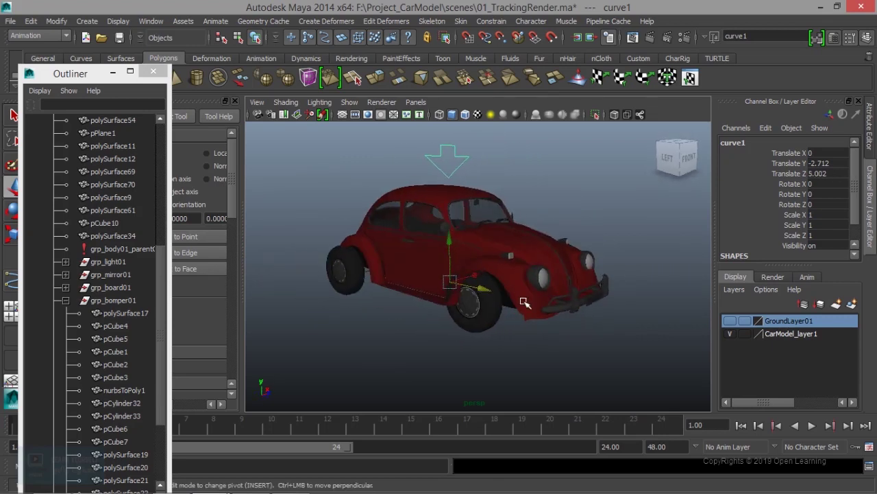
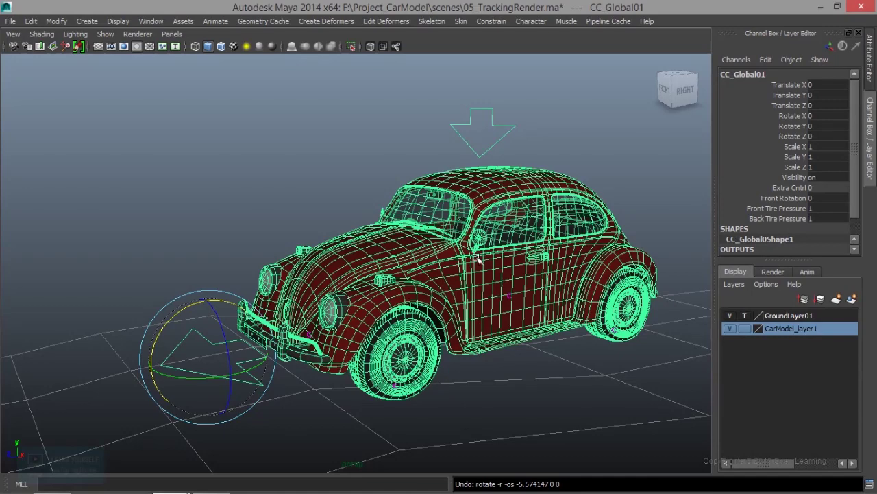
Select the car's body control and test-tilt it, then undo the tilt
{"action": "left_click_drag", "start_coordinate": [409, 280], "coordinate": [514, 298], "text": "alt"}
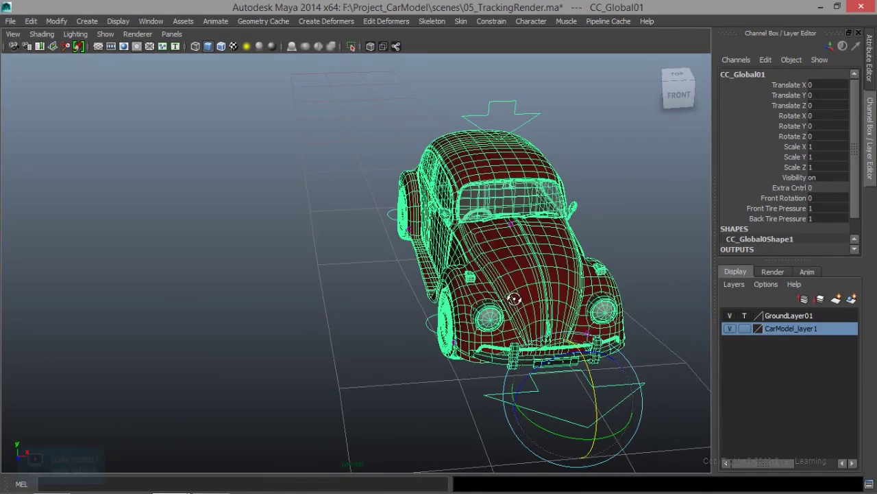
{"action": "mouse_move", "coordinate": [511, 306]}
{"action": "left_mouse_down", "text": "alt"}
{"action": "mouse_move", "coordinate": [451, 294]}
{"action": "mouse_move", "coordinate": [445, 278]}
{"action": "mouse_move", "coordinate": [295, 308]}
{"action": "left_mouse_up", "text": "alt"}
{"action": "scroll", "coordinate": [281, 321], "scroll_direction": "up", "scroll_amount": 3}
{"action": "left_click", "coordinate": [274, 189]}
{"action": "left_click", "coordinate": [573, 117]}
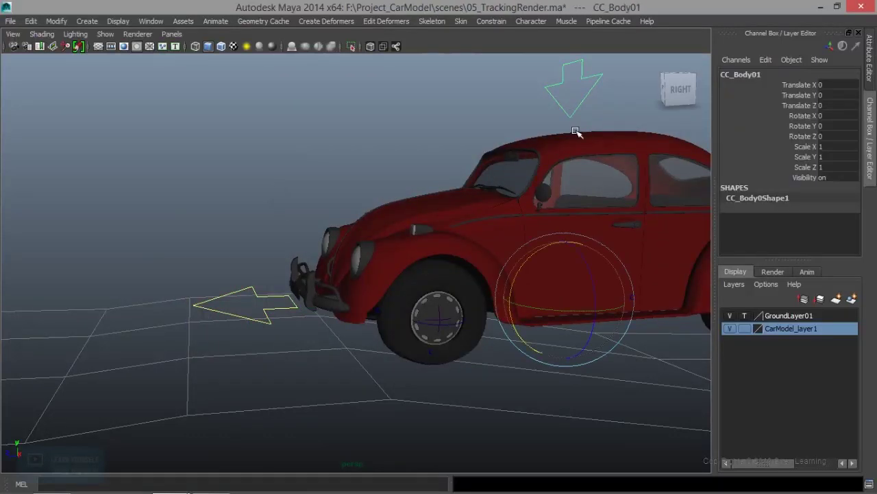
{"action": "middle_click_drag", "start_coordinate": [571, 113], "coordinate": [536, 170], "text": "alt"}
{"action": "right_click_drag", "start_coordinate": [536, 169], "coordinate": [461, 199], "text": "alt"}
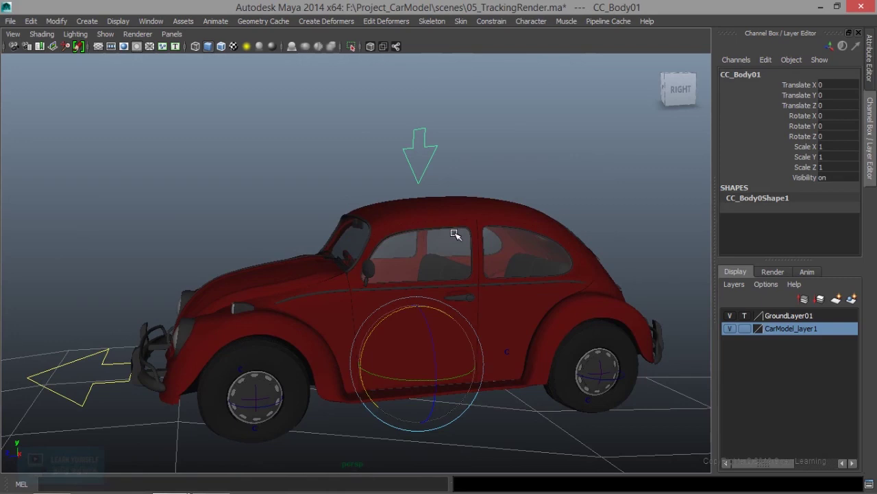
{"action": "left_click_drag", "start_coordinate": [432, 307], "coordinate": [432, 309]}
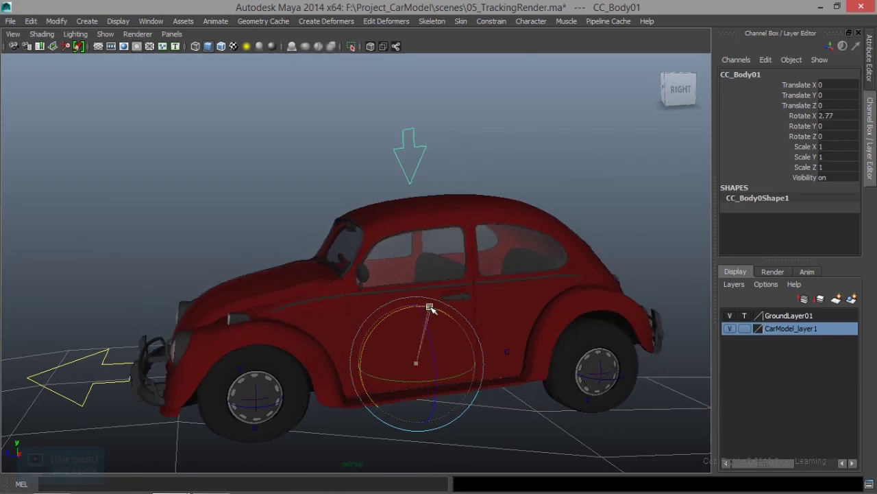
{"action": "key", "text": "ctrl+z"}
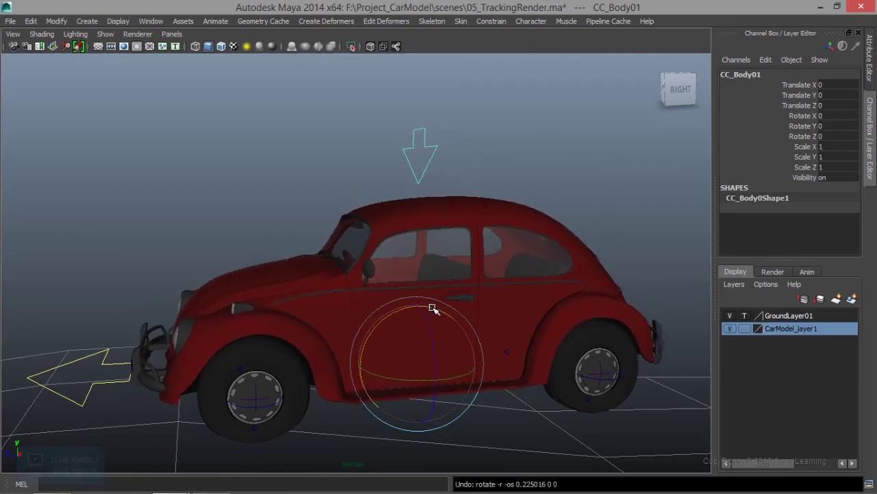
Select the global arrow control and test-slide the car back, then undo the move
{"action": "mouse_move", "coordinate": [405, 330]}
{"action": "left_mouse_down", "text": "alt"}
{"action": "mouse_move", "coordinate": [450, 298]}
{"action": "mouse_move", "coordinate": [380, 341]}
{"action": "left_mouse_up", "text": "alt"}
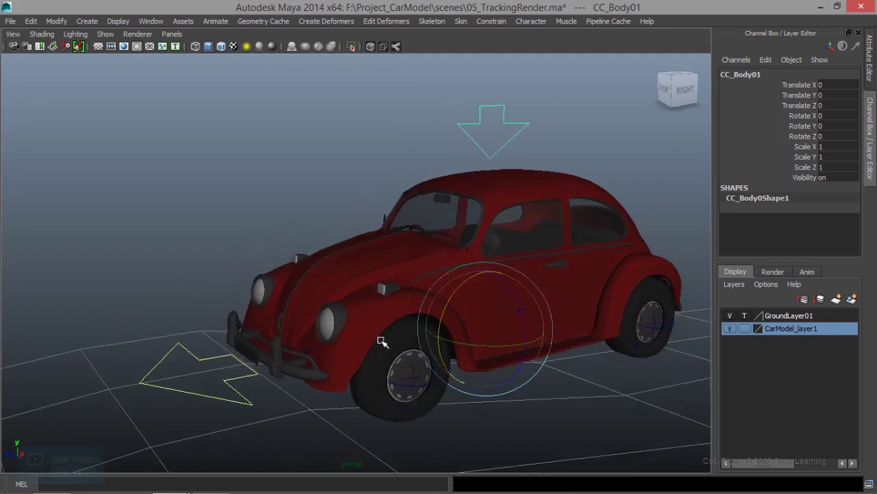
{"action": "left_click", "coordinate": [243, 405]}
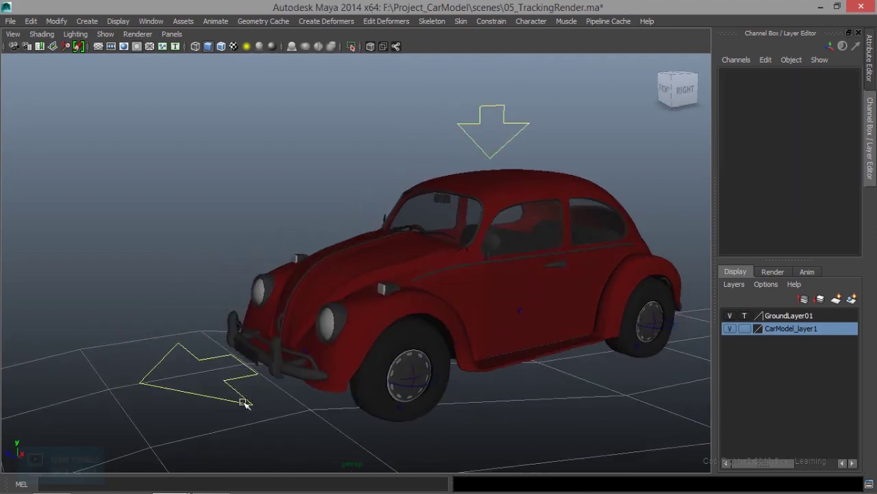
{"action": "left_click", "coordinate": [243, 403]}
{"action": "key", "text": "w"}
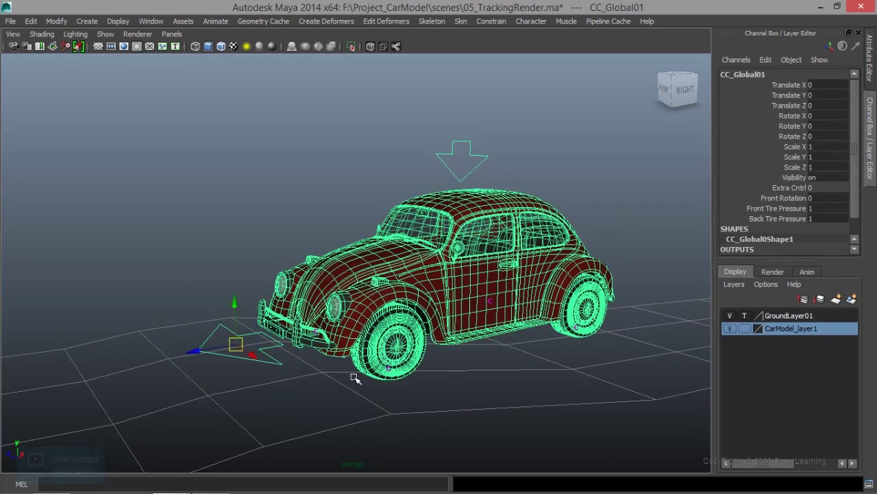
{"action": "mouse_move", "coordinate": [204, 356]}
{"action": "left_mouse_down"}
{"action": "mouse_move", "coordinate": [343, 329]}
{"action": "mouse_move", "coordinate": [216, 340]}
{"action": "left_mouse_up"}
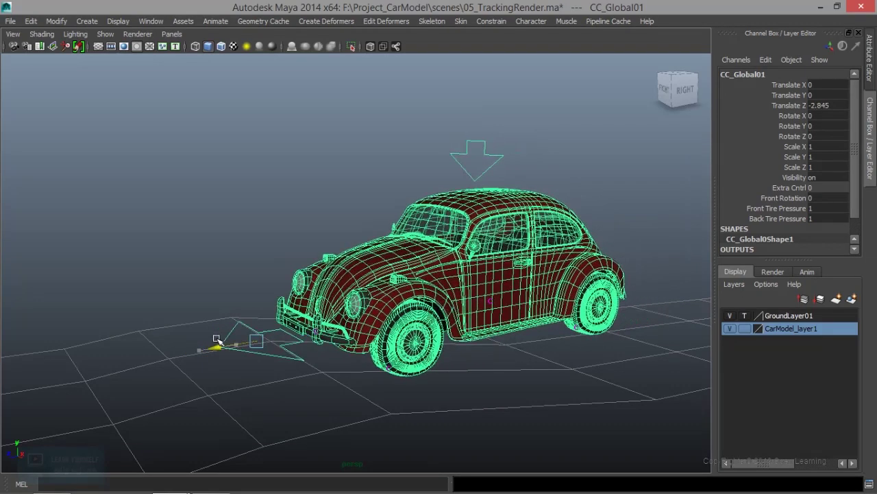
{"action": "key", "text": "ctrl+z"}
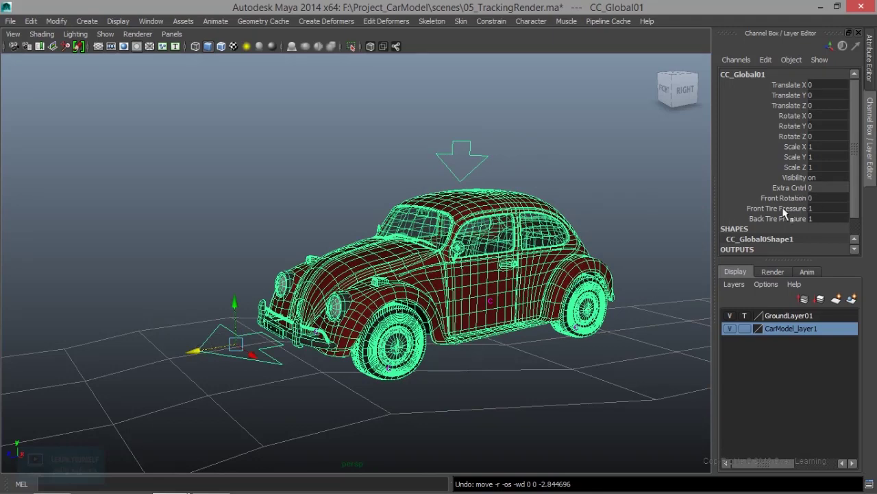
Test Front Tire Pressure between 0 and 1, leaving it at 1
{"action": "right_click_drag", "start_coordinate": [382, 340], "coordinate": [454, 345], "text": "alt"}
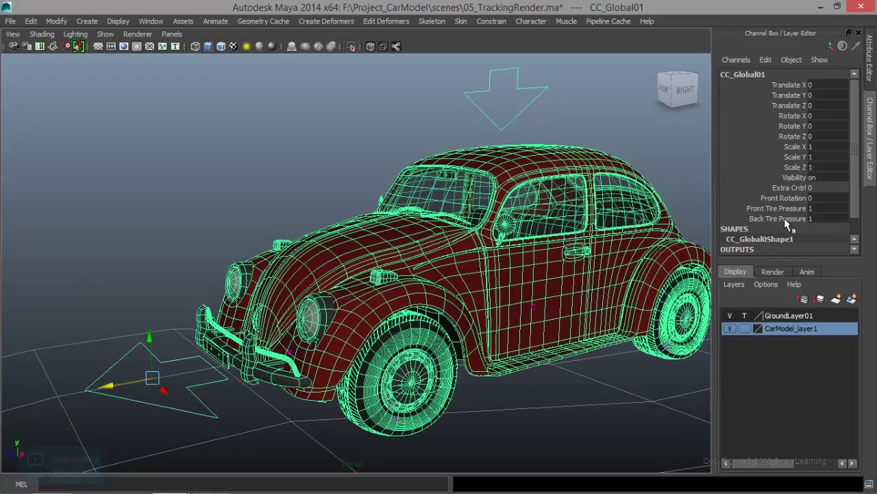
{"action": "left_click_drag", "start_coordinate": [599, 347], "coordinate": [479, 350], "text": "alt"}
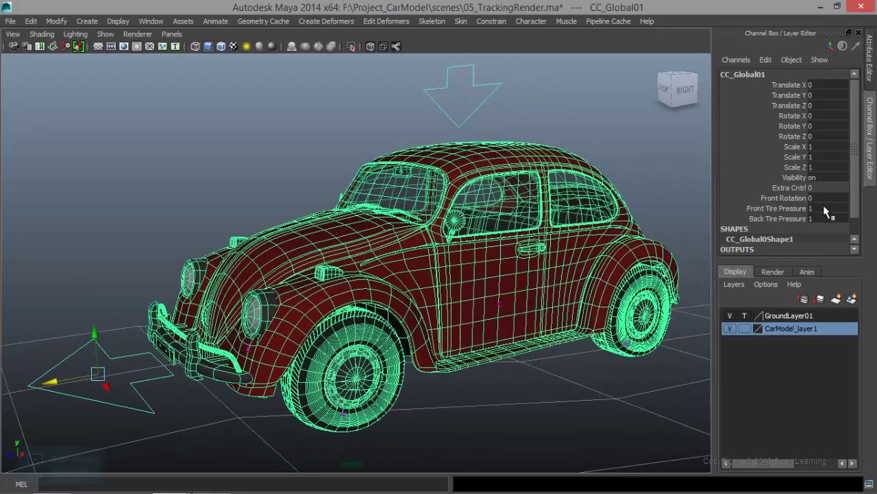
{"action": "left_click", "coordinate": [799, 207]}
{"action": "middle_click_drag", "start_coordinate": [513, 343], "coordinate": [496, 338]}
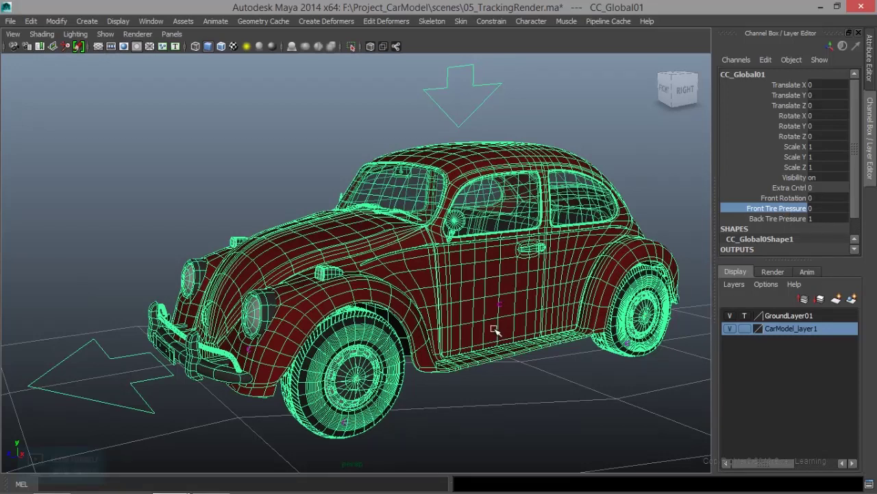
{"action": "middle_click_drag", "start_coordinate": [495, 330], "coordinate": [539, 322]}
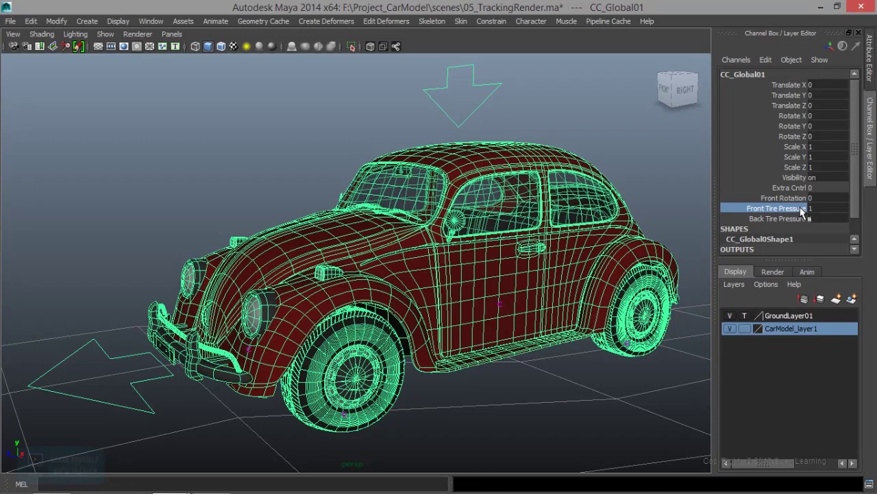
{"action": "mouse_move", "coordinate": [477, 400]}
{"action": "middle_mouse_down"}
{"action": "mouse_move", "coordinate": [472, 393]}
{"action": "mouse_move", "coordinate": [488, 394]}
{"action": "mouse_move", "coordinate": [465, 394]}
{"action": "mouse_move", "coordinate": [486, 396]}
{"action": "middle_mouse_up"}
{"action": "mouse_move", "coordinate": [486, 397]}
{"action": "left_mouse_down", "text": "alt"}
{"action": "mouse_move", "coordinate": [415, 425]}
{"action": "mouse_move", "coordinate": [364, 425]}
{"action": "mouse_move", "coordinate": [519, 399]}
{"action": "mouse_move", "coordinate": [486, 405]}
{"action": "mouse_move", "coordinate": [530, 410]}
{"action": "left_mouse_up", "text": "alt"}
{"action": "middle_click_drag", "start_coordinate": [530, 410], "coordinate": [474, 354], "text": "alt"}
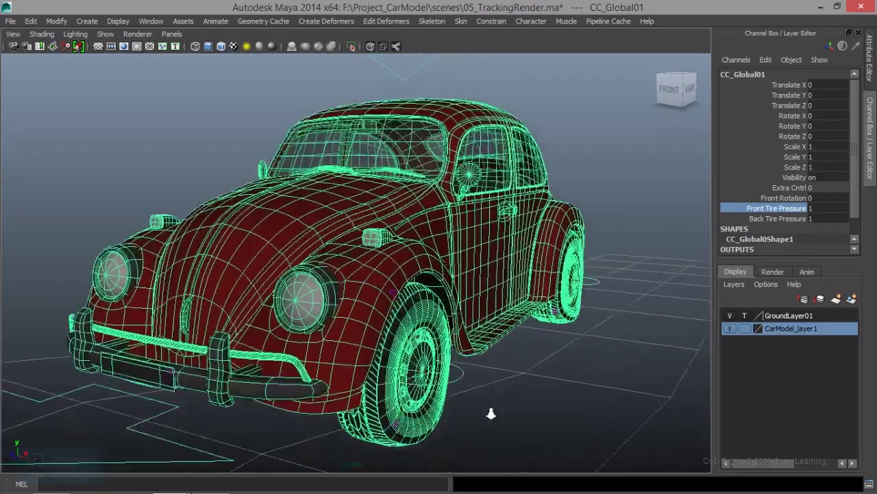
{"action": "right_click_drag", "start_coordinate": [473, 355], "coordinate": [480, 372], "text": "alt"}
{"action": "left_click_drag", "start_coordinate": [480, 373], "coordinate": [523, 342], "text": "alt"}
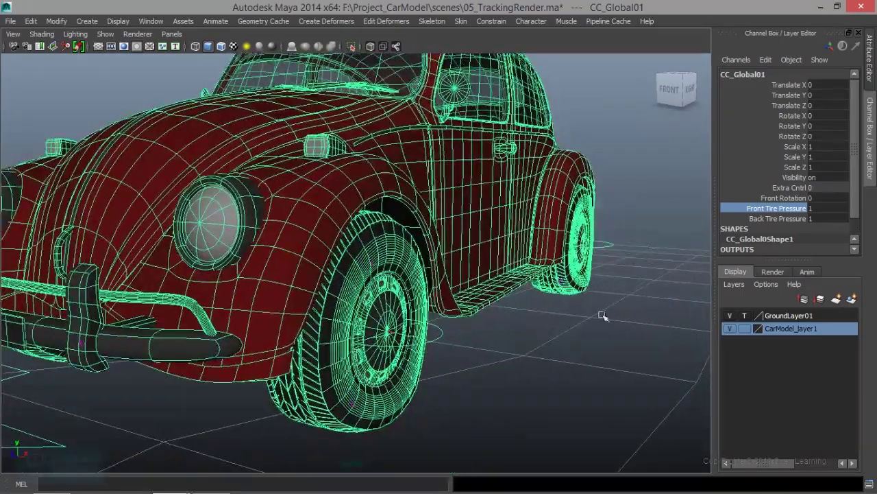
Deflate the rear tires to Back Tire Pressure 0 and frame the whole car
{"action": "left_click", "coordinate": [770, 218]}
{"action": "middle_click_drag", "start_coordinate": [593, 344], "coordinate": [582, 348]}
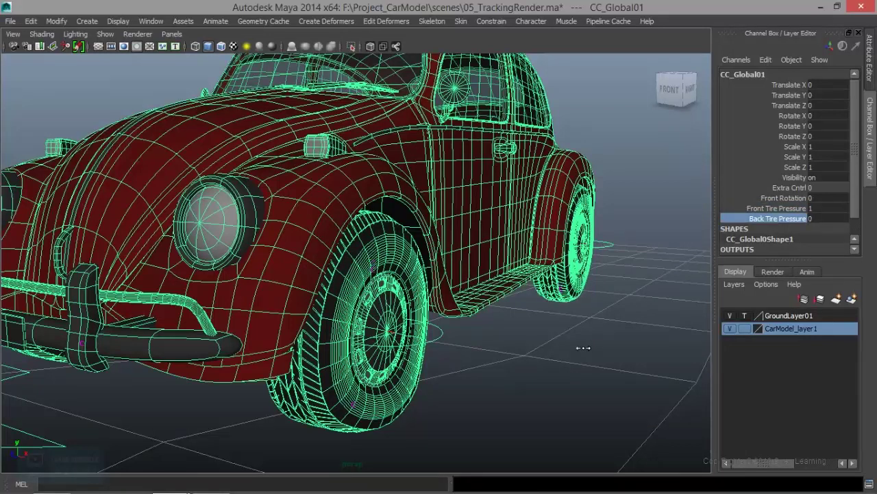
{"action": "key", "text": "f"}
{"action": "mouse_move", "coordinate": [455, 401]}
{"action": "left_mouse_down", "text": "alt"}
{"action": "mouse_move", "coordinate": [44, 382]}
{"action": "mouse_move", "coordinate": [159, 351]}
{"action": "mouse_move", "coordinate": [116, 355]}
{"action": "left_mouse_up", "text": "alt"}
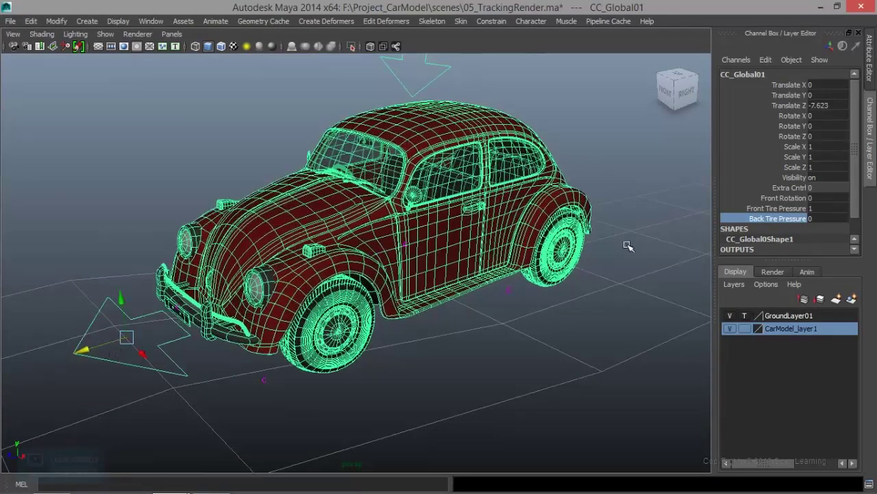
{"action": "left_click", "coordinate": [785, 198]}
Test-steer the front wheels both ways by dragging Front Rotation
{"action": "middle_click_drag", "start_coordinate": [523, 329], "coordinate": [518, 320]}
{"action": "mouse_move", "coordinate": [399, 341]}
{"action": "left_mouse_down", "text": "alt"}
{"action": "mouse_move", "coordinate": [434, 325]}
{"action": "mouse_move", "coordinate": [505, 330]}
{"action": "left_mouse_up", "text": "alt"}
{"action": "middle_click_drag", "start_coordinate": [506, 330], "coordinate": [499, 333]}
{"action": "left_click_drag", "start_coordinate": [494, 336], "coordinate": [484, 340], "text": "alt"}
Set Front Rotation to 0 and Front Tire Pressure to 0, then deselect the car
{"action": "left_click", "coordinate": [827, 199]}
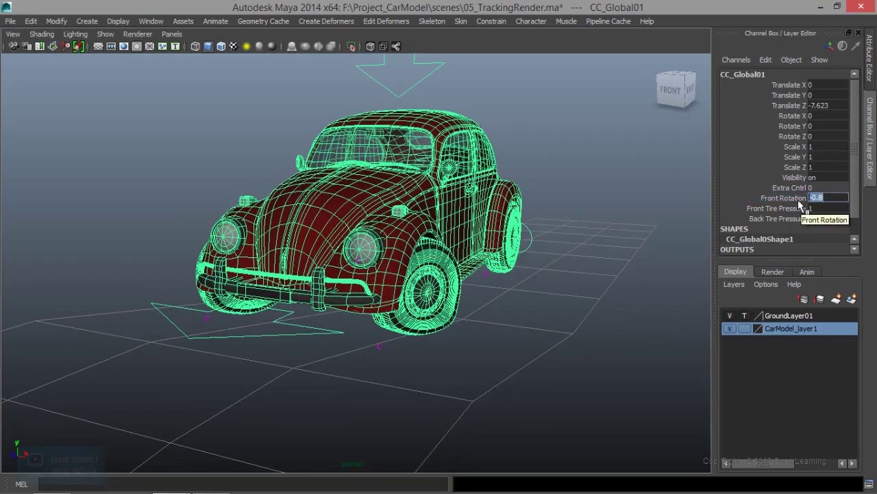
{"action": "mouse_move", "coordinate": [431, 295]}
{"action": "left_mouse_down", "text": "alt"}
{"action": "mouse_move", "coordinate": [378, 363]}
{"action": "mouse_move", "coordinate": [364, 367]}
{"action": "mouse_move", "coordinate": [570, 313]}
{"action": "left_mouse_up", "text": "alt"}
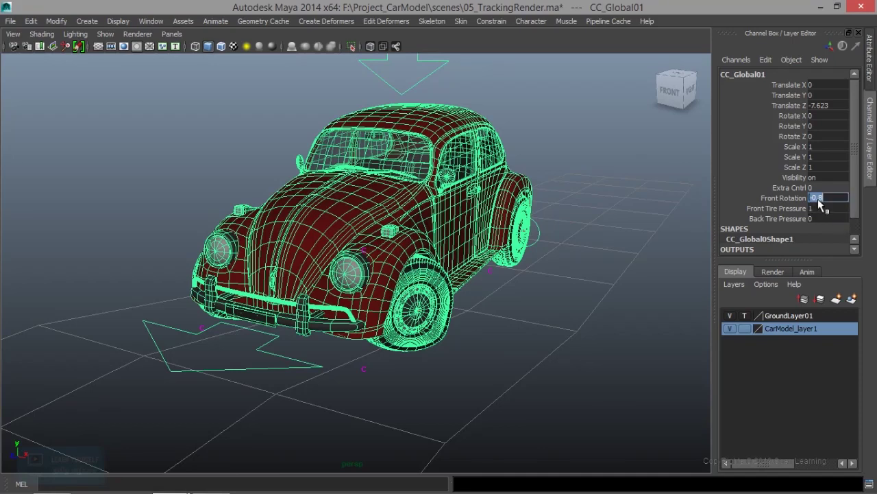
{"action": "type", "text": "0"}
{"action": "key", "text": "Return"}
{"action": "left_click", "coordinate": [823, 208]}
{"action": "key", "text": "Return"}
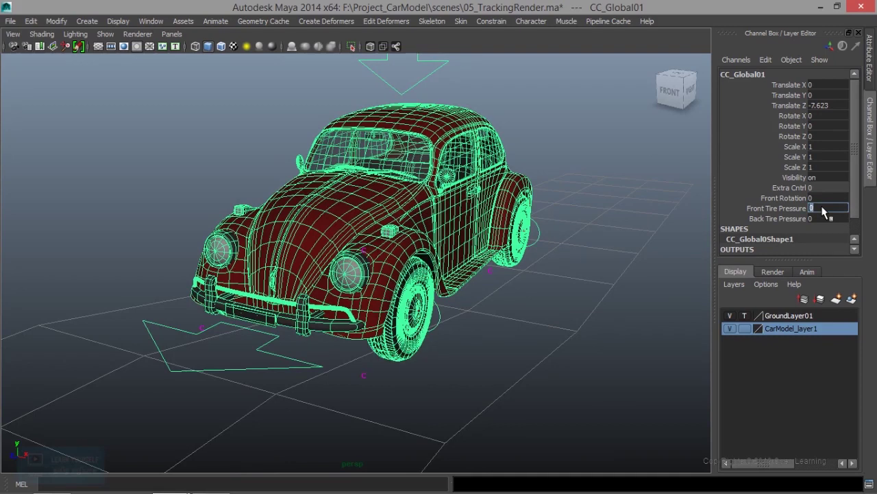
{"action": "left_click", "coordinate": [579, 369]}
{"action": "scroll", "coordinate": [497, 389], "scroll_direction": "down", "scroll_amount": 2}
{"action": "mouse_move", "coordinate": [498, 389]}
{"action": "left_mouse_down", "text": "alt"}
{"action": "mouse_move", "coordinate": [398, 364]}
{"action": "mouse_move", "coordinate": [464, 329]}
{"action": "mouse_move", "coordinate": [462, 370]}
{"action": "mouse_move", "coordinate": [411, 366]}
{"action": "mouse_move", "coordinate": [525, 354]}
{"action": "left_mouse_up", "text": "alt"}
{"action": "mouse_move", "coordinate": [475, 368]}
{"action": "left_mouse_down", "text": "alt"}
{"action": "mouse_move", "coordinate": [343, 366]}
{"action": "mouse_move", "coordinate": [423, 363]}
{"action": "mouse_move", "coordinate": [401, 391]}
{"action": "mouse_move", "coordinate": [359, 378]}
{"action": "mouse_move", "coordinate": [443, 364]}
{"action": "mouse_move", "coordinate": [417, 361]}
{"action": "mouse_move", "coordinate": [453, 362]}
{"action": "mouse_move", "coordinate": [523, 312]}
{"action": "left_mouse_up", "text": "alt"}
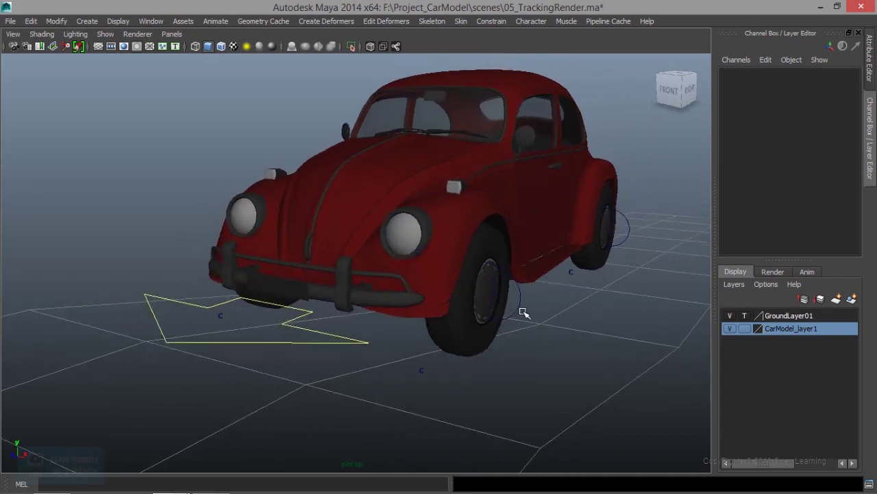
Select the front right tire control, highlight Rotate X, and open its Exp_TireRotation01 expression
{"action": "left_click", "coordinate": [519, 307]}
{"action": "key", "text": "e"}
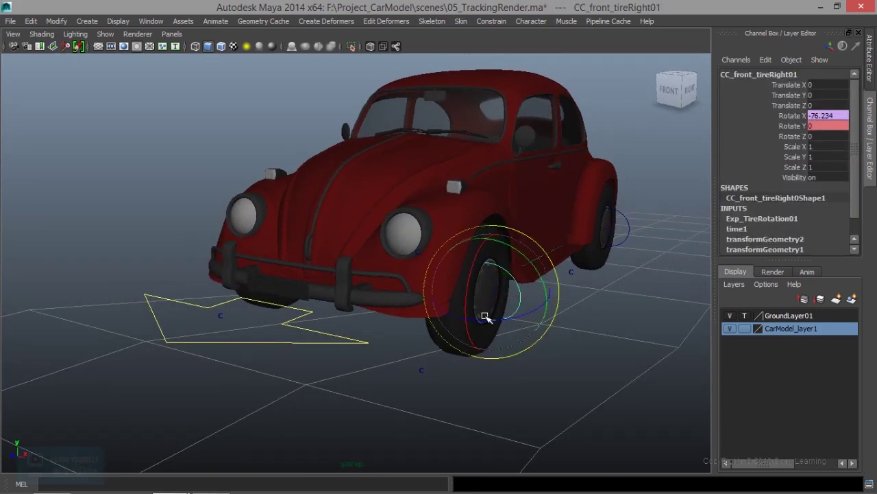
{"action": "mouse_move", "coordinate": [560, 358]}
{"action": "left_mouse_down", "text": "alt"}
{"action": "mouse_move", "coordinate": [464, 372]}
{"action": "mouse_move", "coordinate": [475, 284]}
{"action": "left_mouse_up", "text": "alt"}
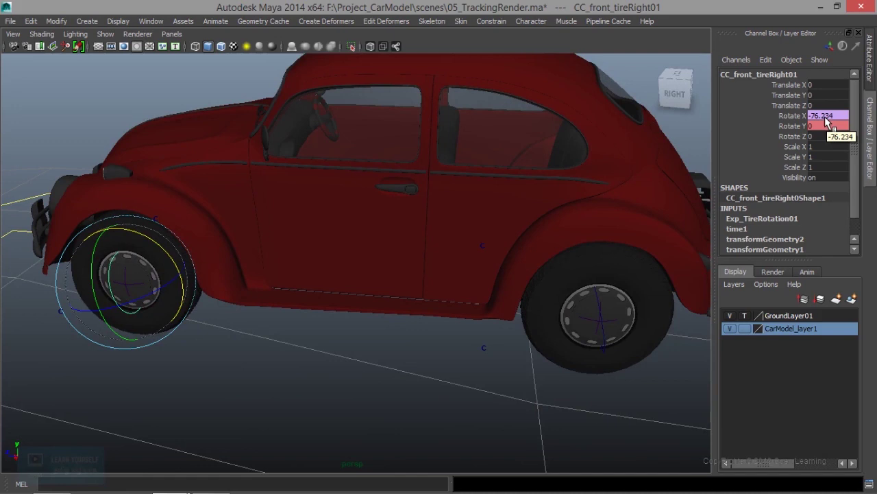
{"action": "left_click", "coordinate": [787, 116]}
{"action": "left_click", "coordinate": [765, 58]}
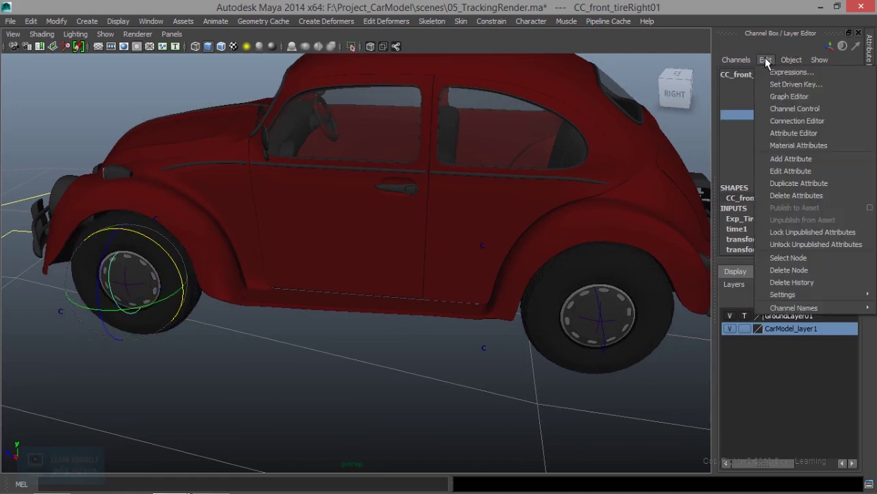
{"action": "key", "text": "Escape"}
{"action": "left_click", "coordinate": [765, 59]}
{"action": "left_click", "coordinate": [788, 70]}
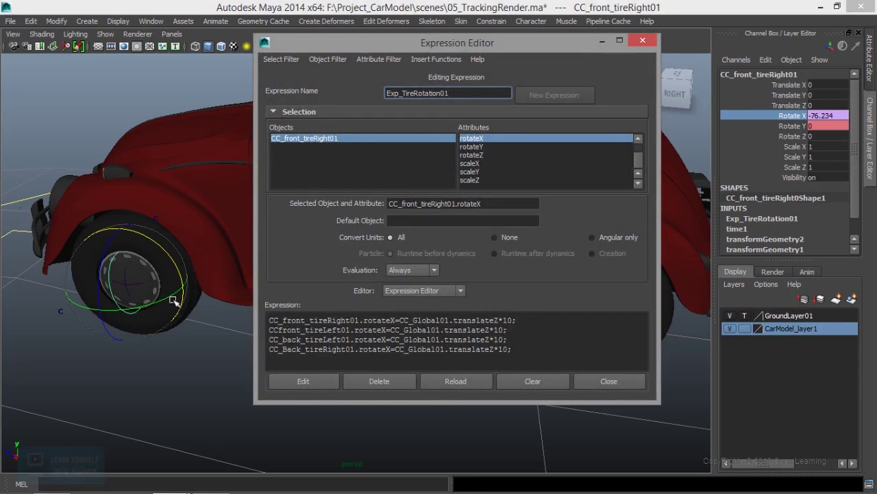
Review Exp_TireRotation01's lines driving each tire's rotateX from CC_Global01.translateZ*10, then close it
{"action": "left_click_drag", "start_coordinate": [271, 320], "coordinate": [392, 320]}
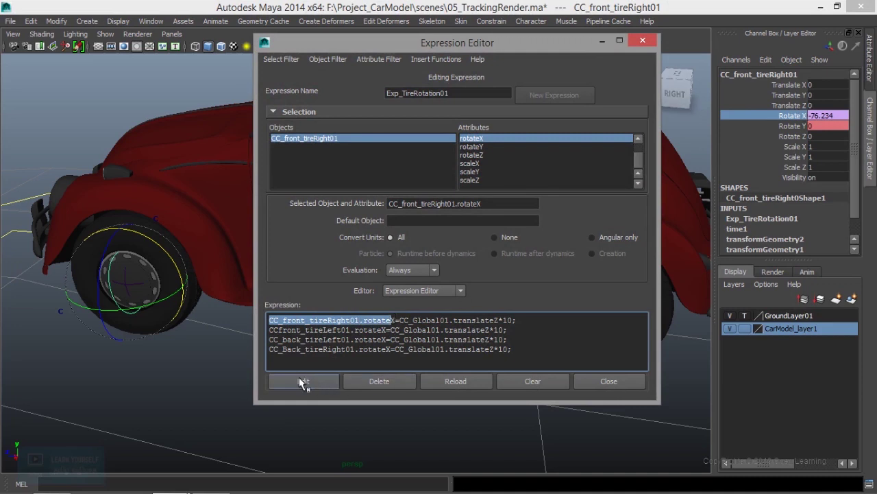
{"action": "scroll", "coordinate": [172, 290], "scroll_direction": "down", "scroll_amount": 5}
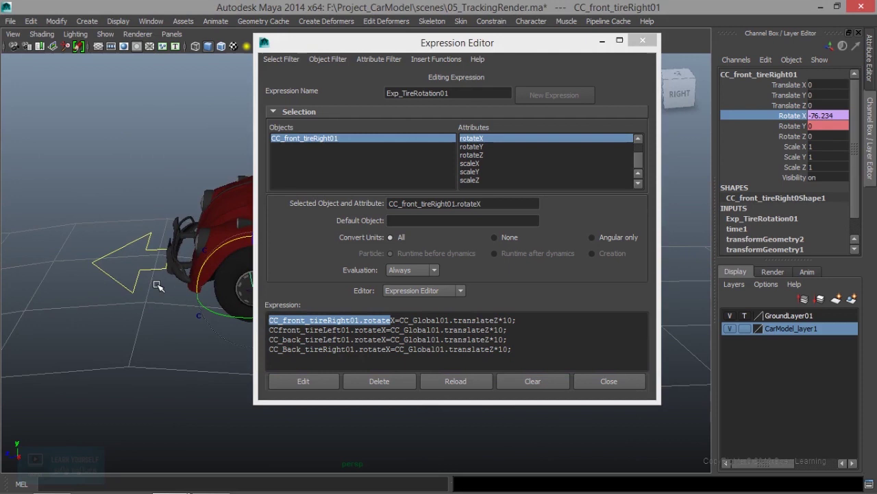
{"action": "left_click", "coordinate": [131, 306]}
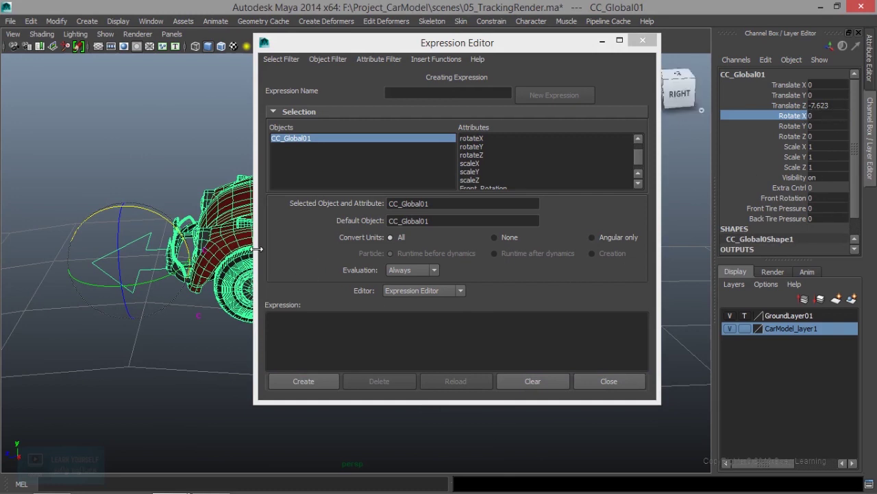
{"action": "mouse_move", "coordinate": [192, 314]}
{"action": "left_mouse_down", "text": "alt"}
{"action": "mouse_move", "coordinate": [140, 349]}
{"action": "mouse_move", "coordinate": [157, 333]}
{"action": "mouse_move", "coordinate": [157, 353]}
{"action": "mouse_move", "coordinate": [191, 393]}
{"action": "left_mouse_up", "text": "alt"}
{"action": "left_click", "coordinate": [179, 361]}
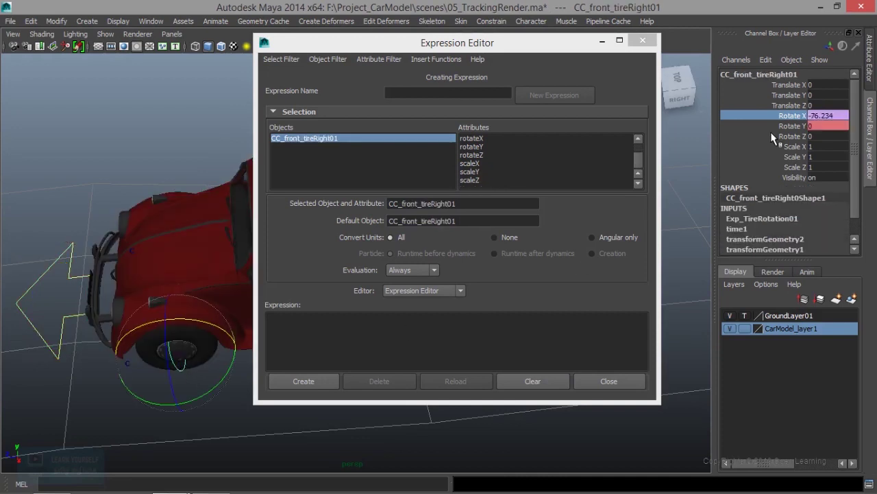
{"action": "left_click", "coordinate": [772, 58]}
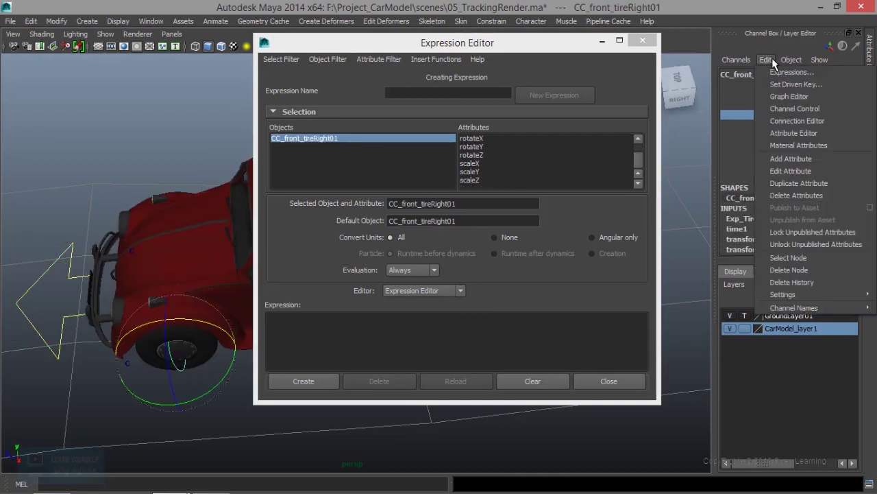
{"action": "left_click", "coordinate": [783, 73]}
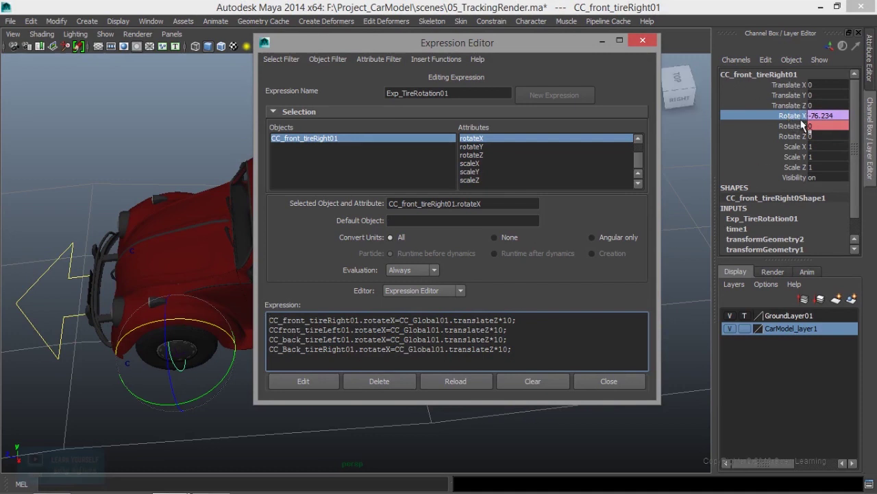
{"action": "left_click_drag", "start_coordinate": [399, 320], "coordinate": [450, 321]}
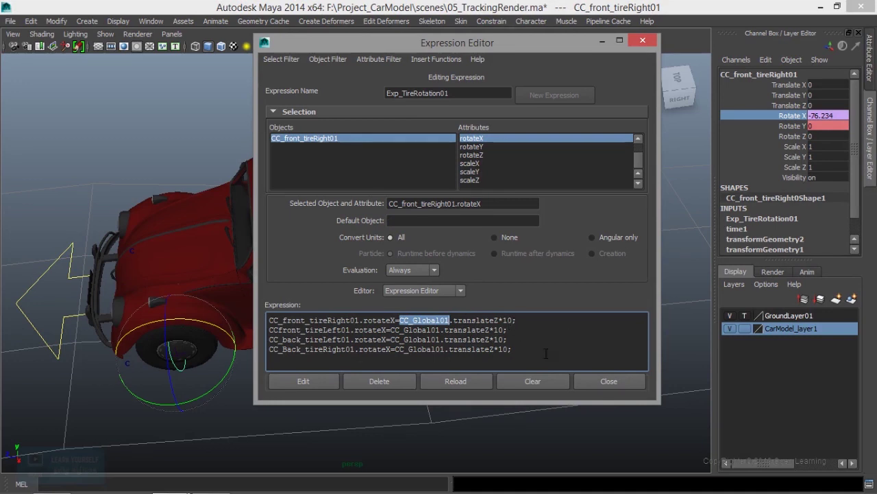
{"action": "left_click_drag", "start_coordinate": [547, 353], "coordinate": [260, 322]}
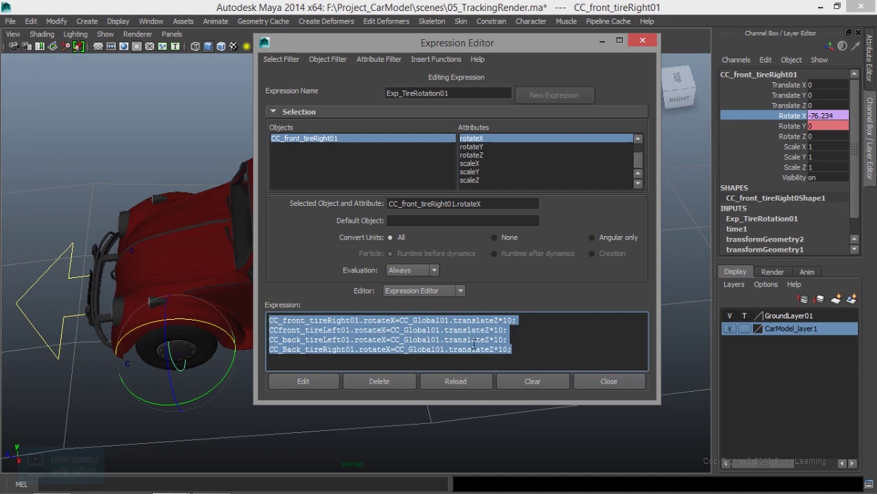
{"action": "left_click", "coordinate": [625, 379]}
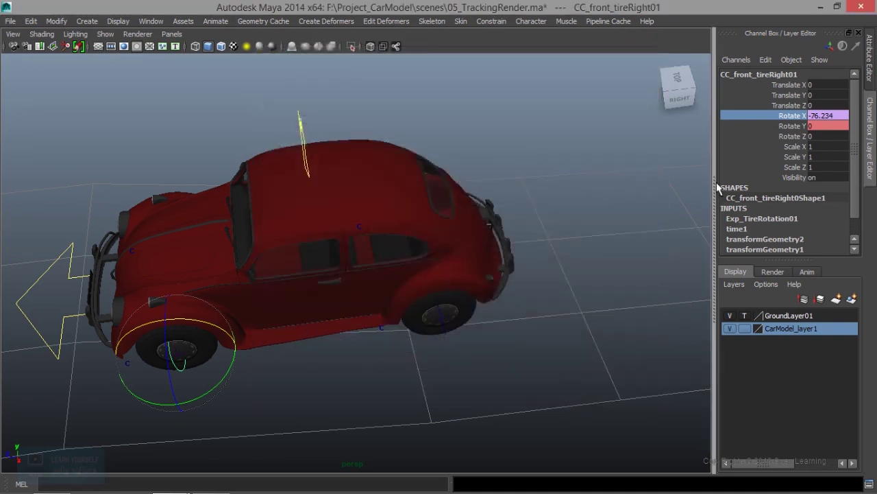
Orbit around the car to check the wheels, then deselect the front tire control
{"action": "left_click", "coordinate": [788, 126]}
{"action": "mouse_move", "coordinate": [324, 348]}
{"action": "left_mouse_down", "text": "alt"}
{"action": "mouse_move", "coordinate": [418, 333]}
{"action": "mouse_move", "coordinate": [363, 351]}
{"action": "left_mouse_up", "text": "alt"}
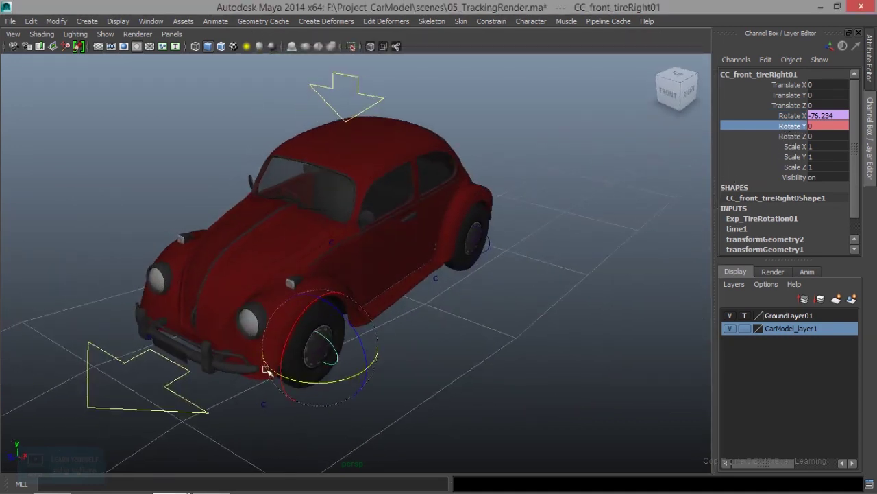
{"action": "left_click_drag", "start_coordinate": [282, 388], "coordinate": [333, 382], "text": "alt"}
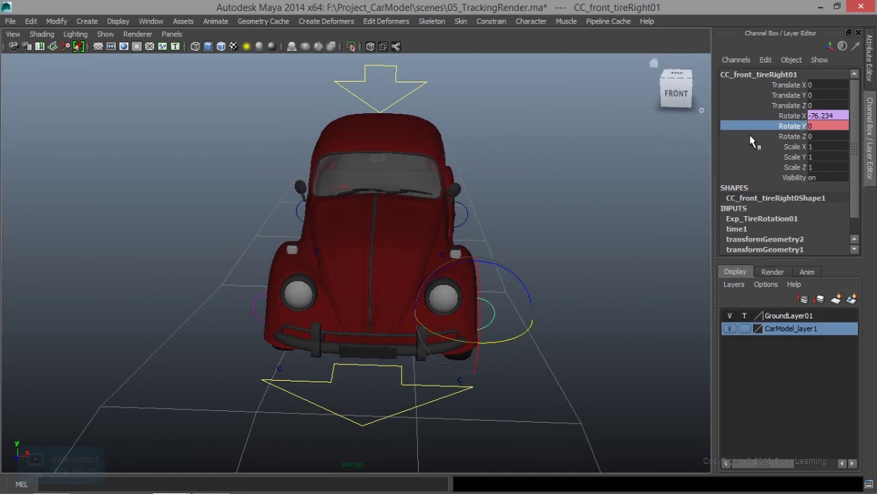
{"action": "mouse_move", "coordinate": [427, 333]}
{"action": "left_mouse_down", "text": "alt"}
{"action": "mouse_move", "coordinate": [405, 329]}
{"action": "mouse_move", "coordinate": [539, 299]}
{"action": "left_mouse_up", "text": "alt"}
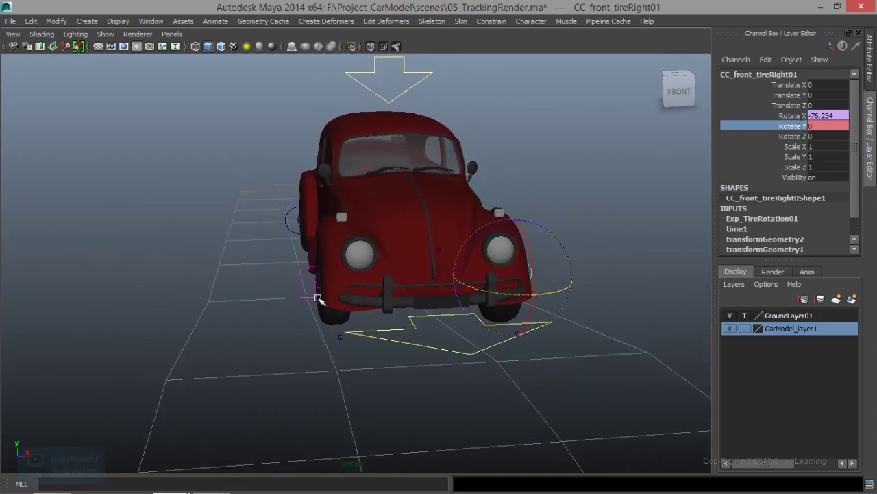
{"action": "left_click_drag", "start_coordinate": [468, 312], "coordinate": [231, 311], "text": "alt"}
{"action": "left_click_drag", "start_coordinate": [313, 337], "coordinate": [336, 342], "text": "alt"}
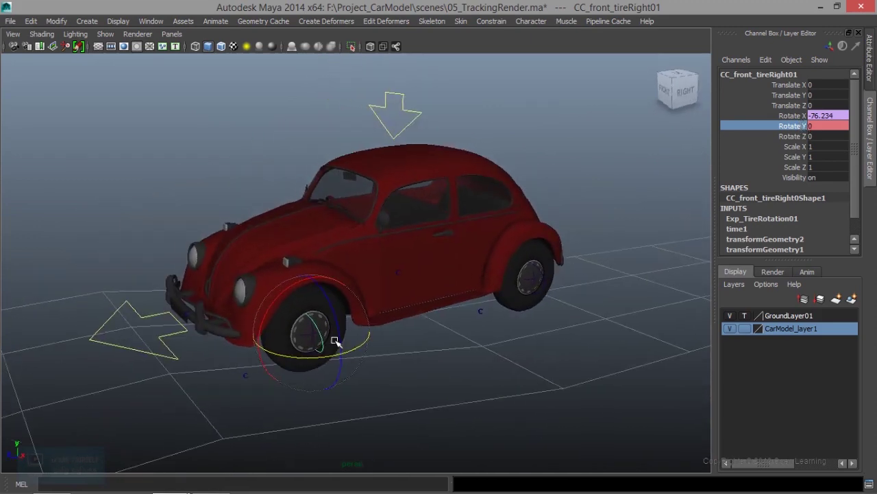
{"action": "left_click", "coordinate": [554, 96]}
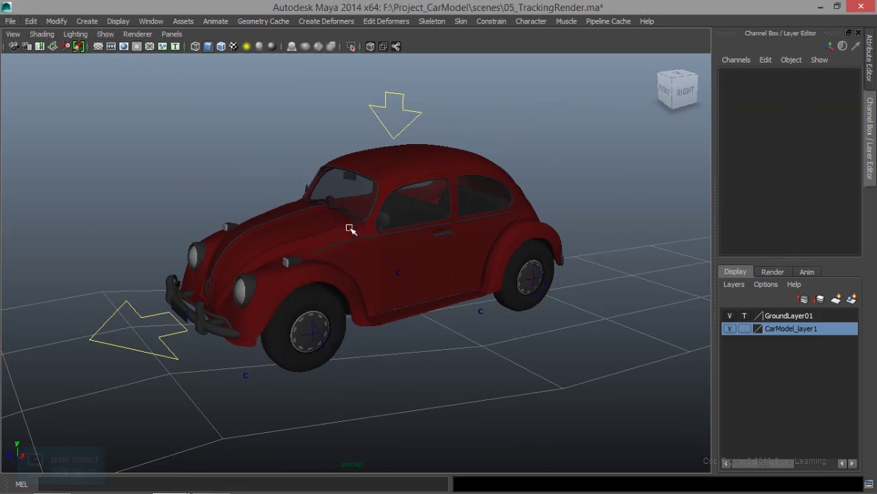
{"action": "left_click", "coordinate": [9, 21]}
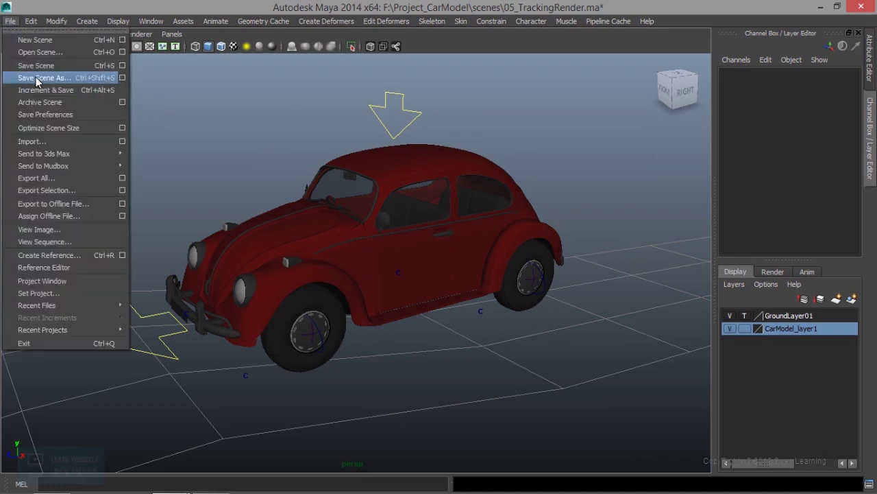
Start Save Scene As, then cancel the dialog without saving
{"action": "left_click", "coordinate": [14, 71]}
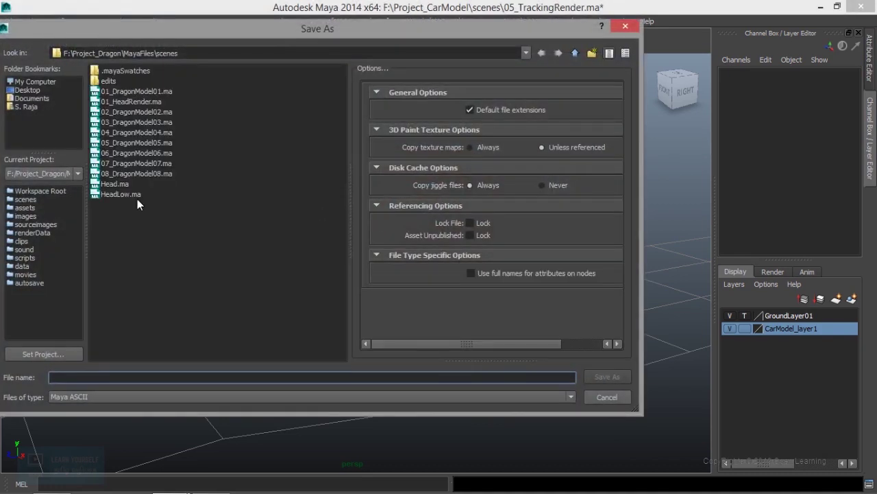
{"action": "left_click", "coordinate": [619, 397]}
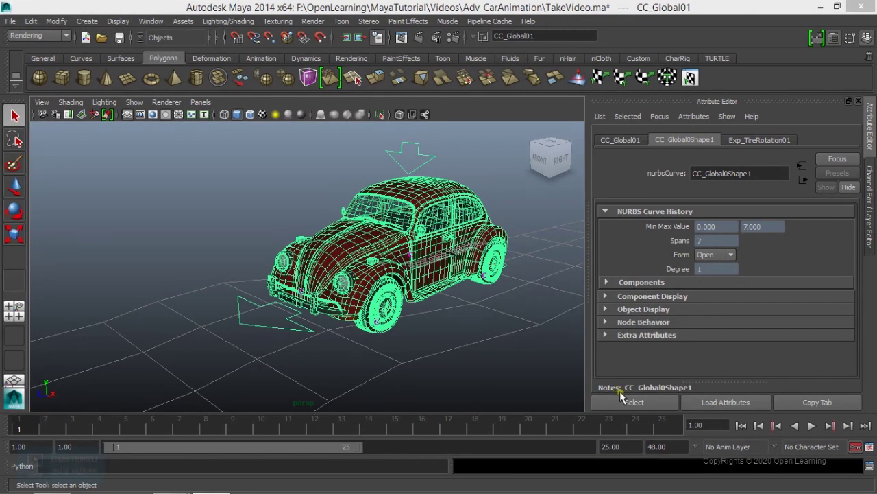
Go to frame 96 and set the playback end frame to 96
{"action": "left_click", "coordinate": [717, 425]}
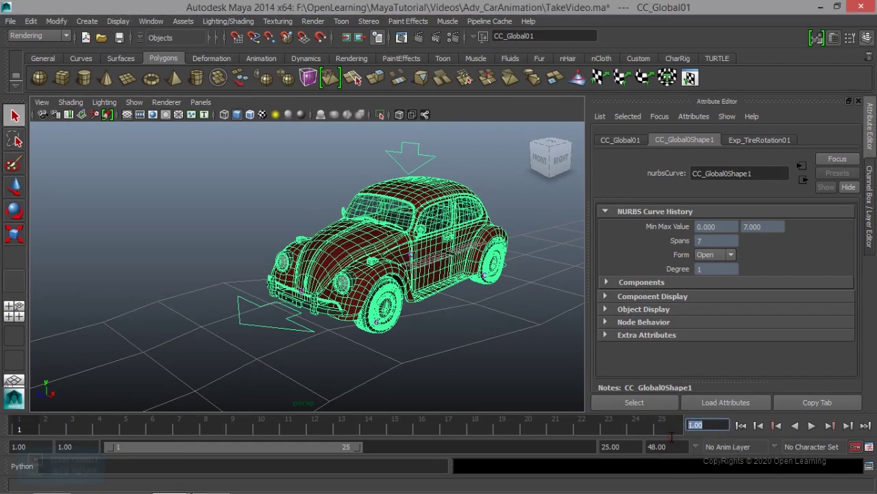
{"action": "type", "text": "96"}
{"action": "type", "text": "26"}
{"action": "key", "text": "Return"}
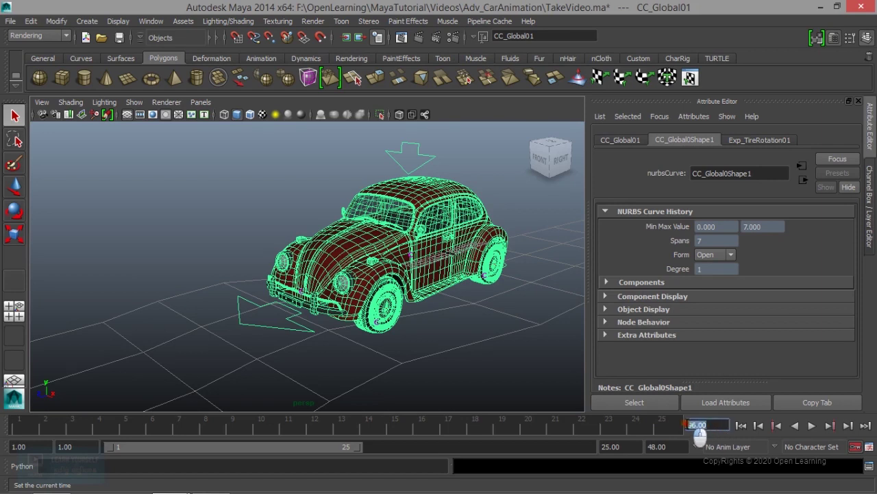
{"action": "left_click", "coordinate": [628, 447]}
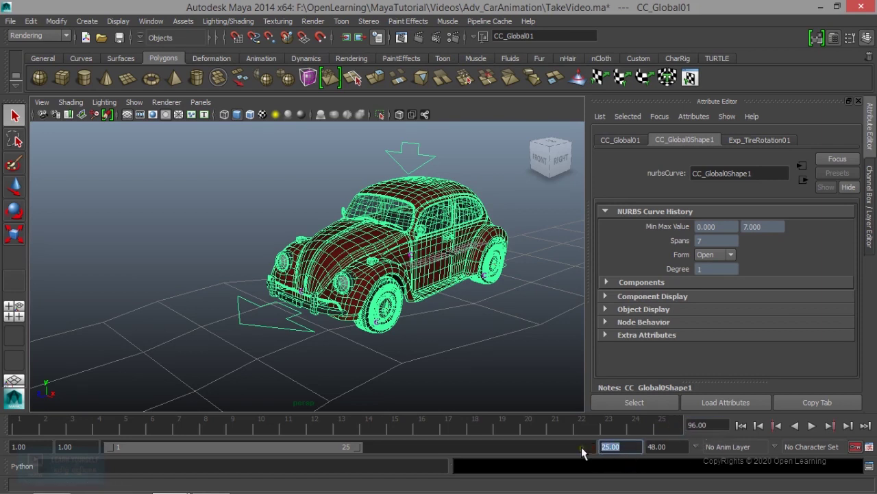
{"action": "type", "text": "96"}
{"action": "key", "text": "Return"}
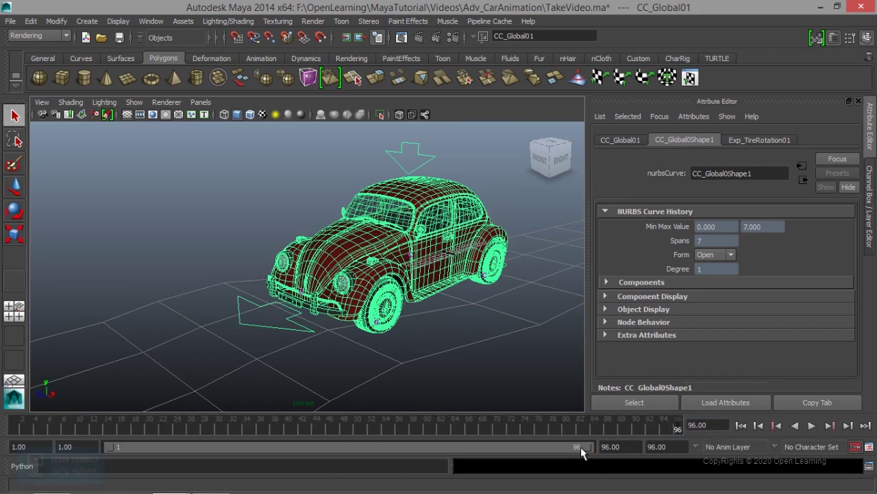
Play and stop the animation preview, then select the CC_Global01 control
{"action": "left_click", "coordinate": [8, 428]}
{"action": "key", "text": "alt+v"}
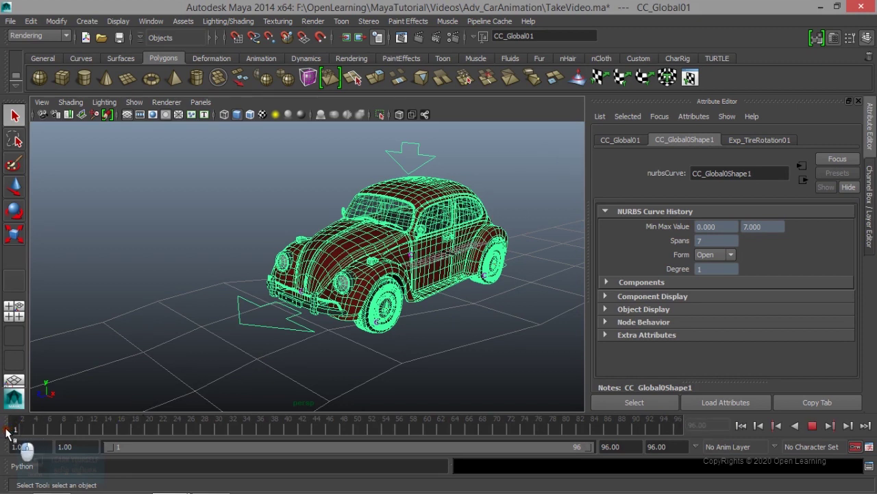
{"action": "left_click", "coordinate": [7, 430]}
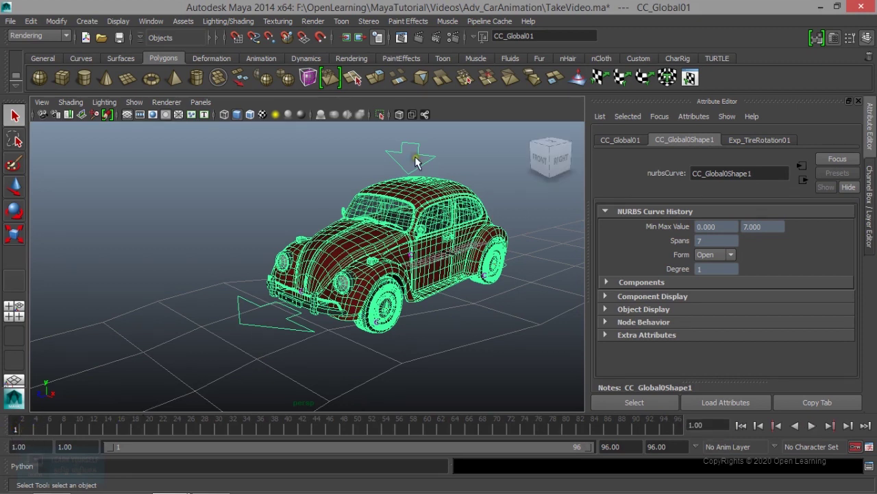
{"action": "left_click", "coordinate": [241, 322]}
Key CC_Global01's Translate X, Y and Z channels at frame 1
{"action": "left_click", "coordinate": [872, 129]}
{"action": "left_click", "coordinate": [869, 187]}
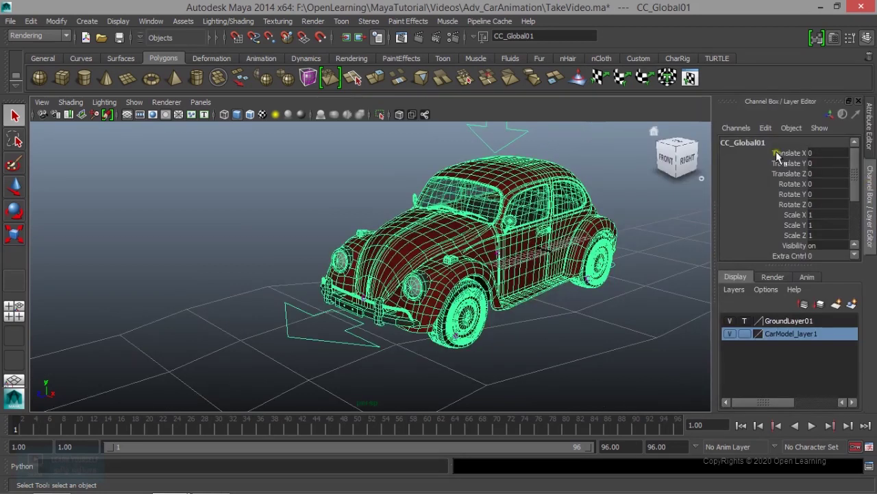
{"action": "left_click_drag", "start_coordinate": [778, 153], "coordinate": [788, 176]}
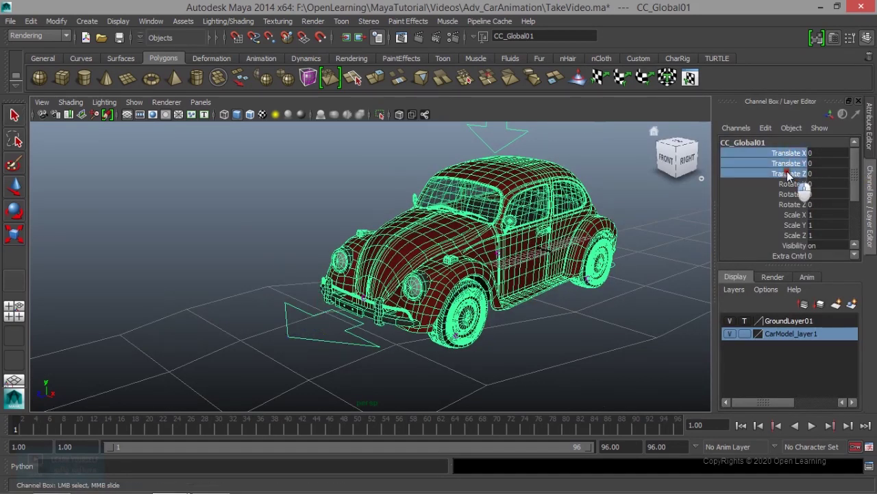
{"action": "right_click", "coordinate": [787, 171]}
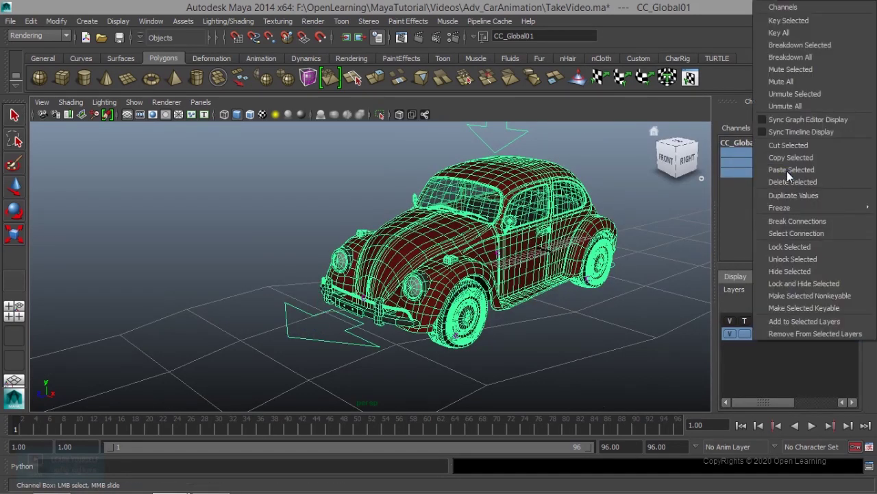
{"action": "left_click", "coordinate": [796, 21]}
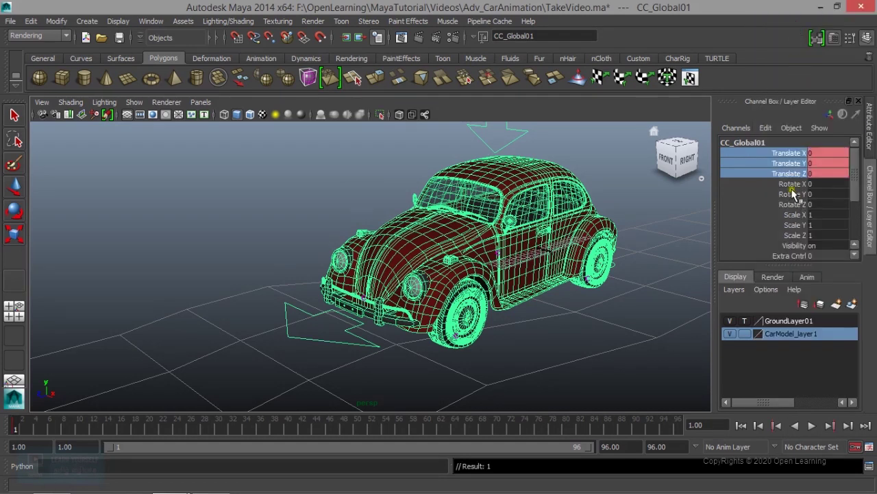
{"action": "left_click_drag", "start_coordinate": [785, 156], "coordinate": [788, 212]}
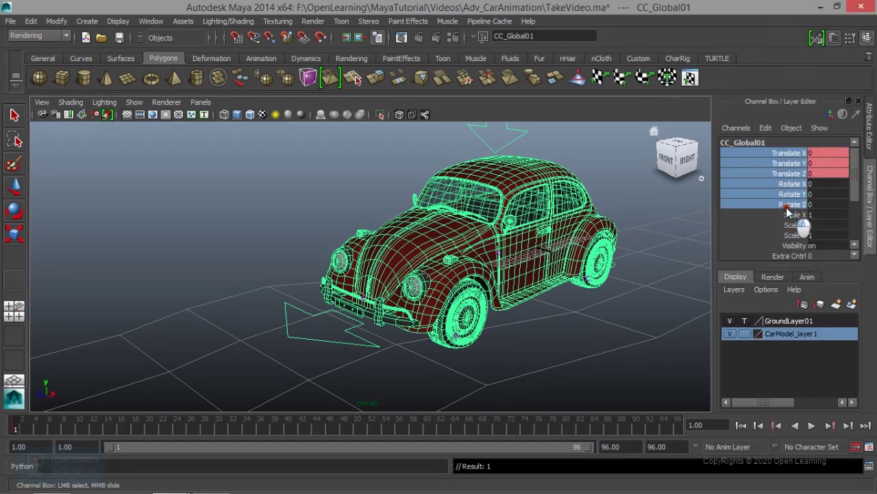
{"action": "left_click_drag", "start_coordinate": [788, 212], "coordinate": [793, 173]}
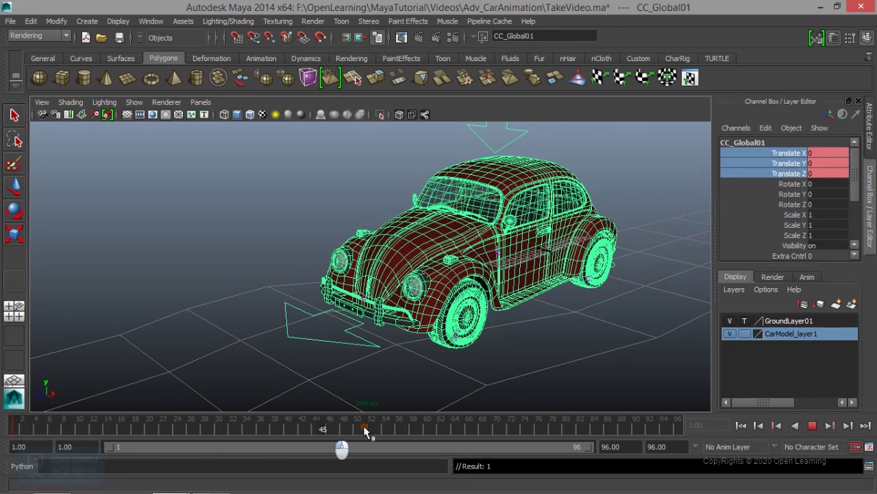
At frame 96, move the car forward along the lane to Translate Z -43.767
{"action": "left_click", "coordinate": [677, 426]}
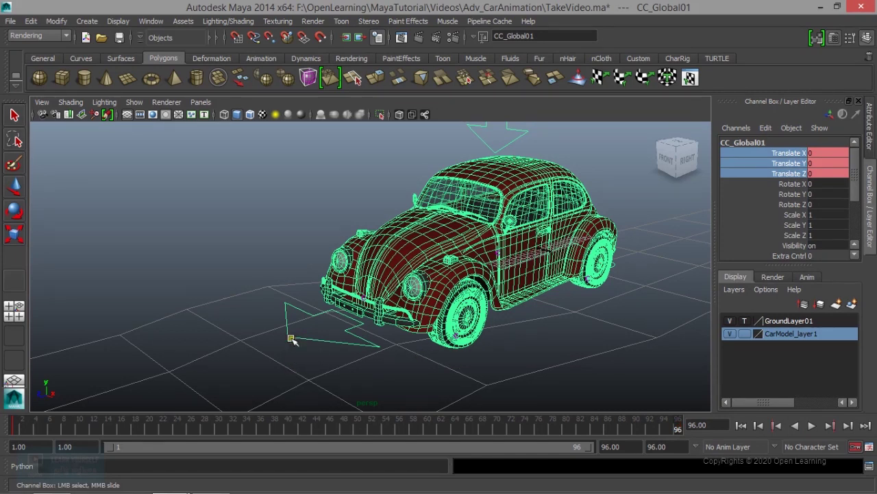
{"action": "left_click", "coordinate": [14, 185]}
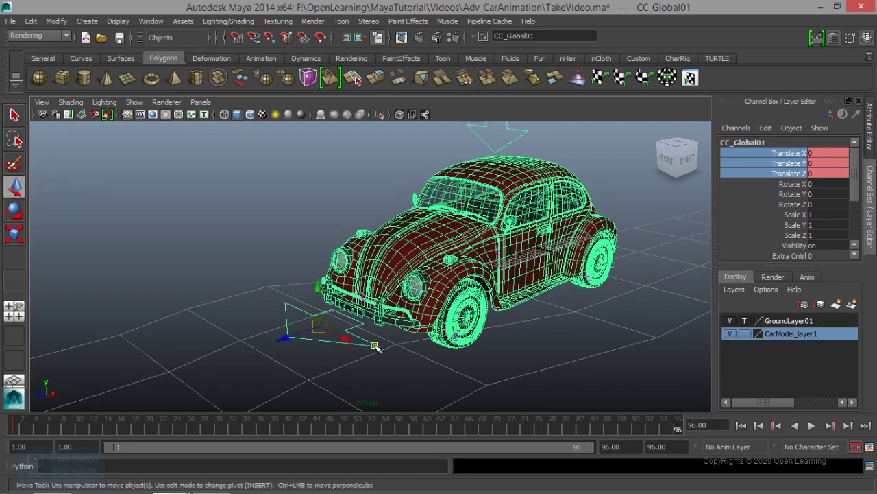
{"action": "mouse_move", "coordinate": [310, 339]}
{"action": "left_mouse_down"}
{"action": "mouse_move", "coordinate": [466, 298]}
{"action": "mouse_move", "coordinate": [539, 298]}
{"action": "mouse_move", "coordinate": [509, 306]}
{"action": "left_mouse_up"}
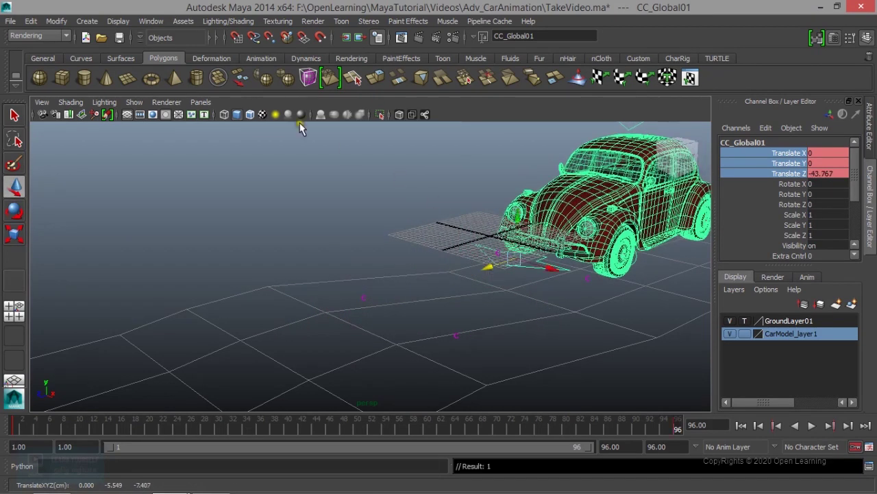
Switch the viewport to look through RenderCam1
{"action": "left_click", "coordinate": [201, 102]}
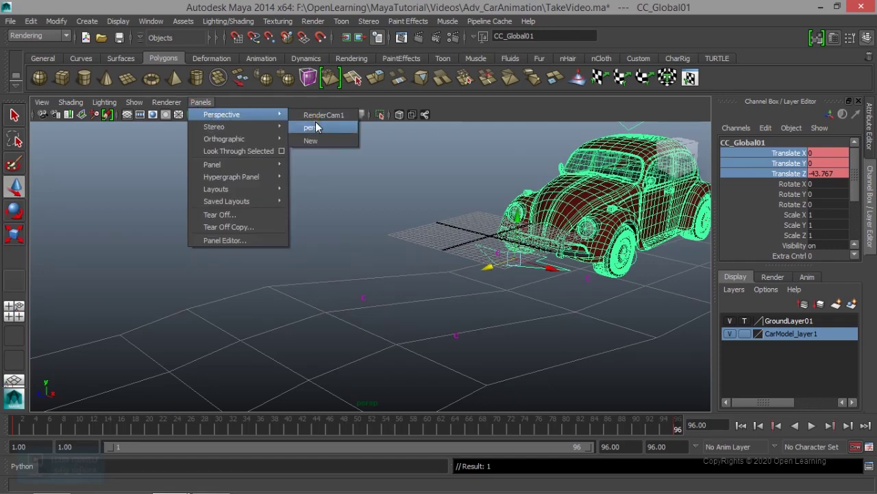
{"action": "left_click", "coordinate": [317, 116]}
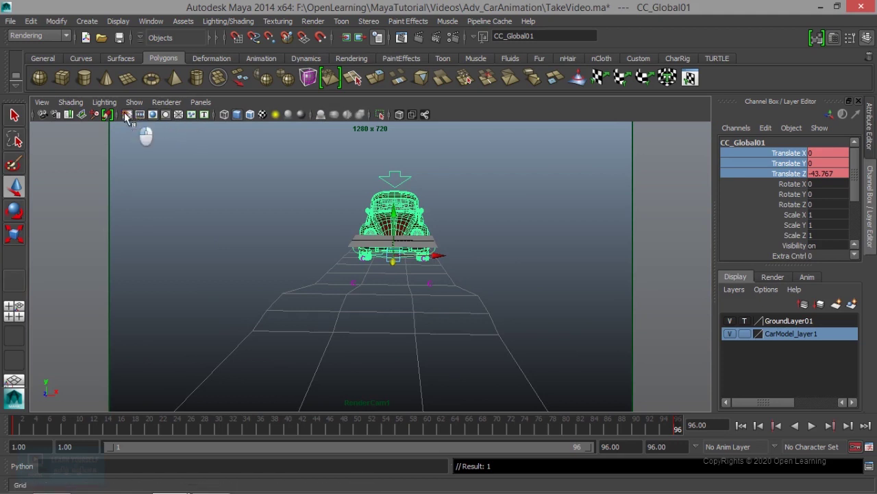
{"action": "left_click", "coordinate": [200, 103]}
{"action": "mouse_move", "coordinate": [222, 114]}
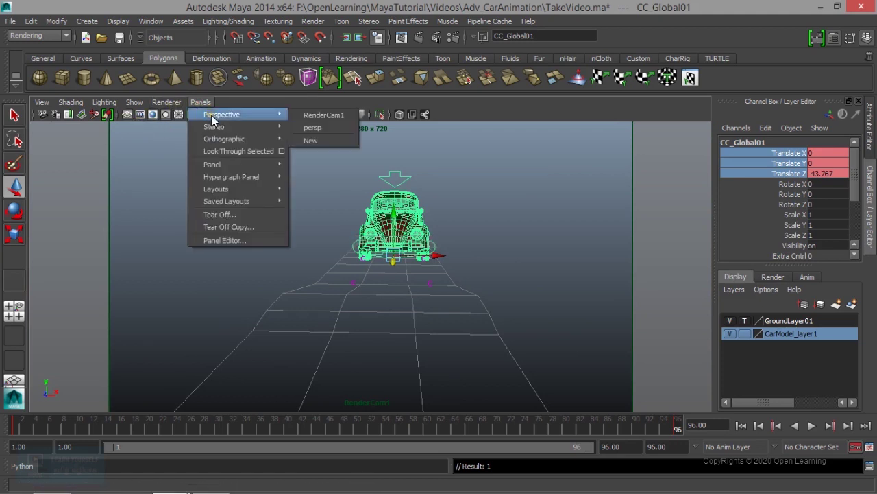
{"action": "left_click", "coordinate": [340, 117]}
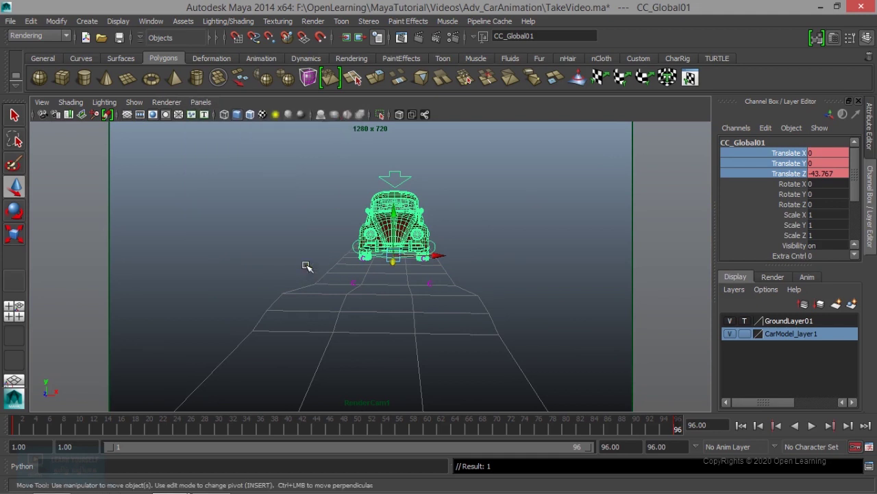
At frame 96, move the car rig toward the camera to Translate Z 63.135
{"action": "mouse_move", "coordinate": [394, 266]}
{"action": "left_mouse_down"}
{"action": "mouse_move", "coordinate": [389, 286]}
{"action": "mouse_move", "coordinate": [391, 275]}
{"action": "left_mouse_up"}
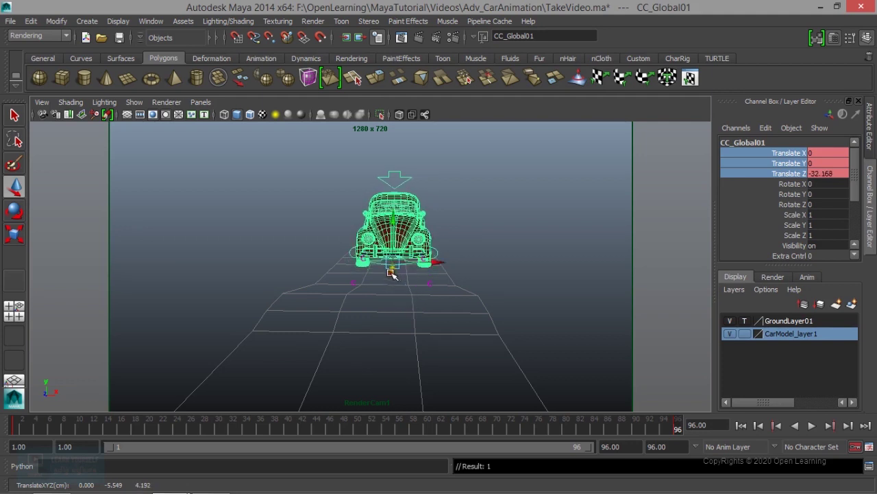
{"action": "left_click", "coordinate": [15, 427]}
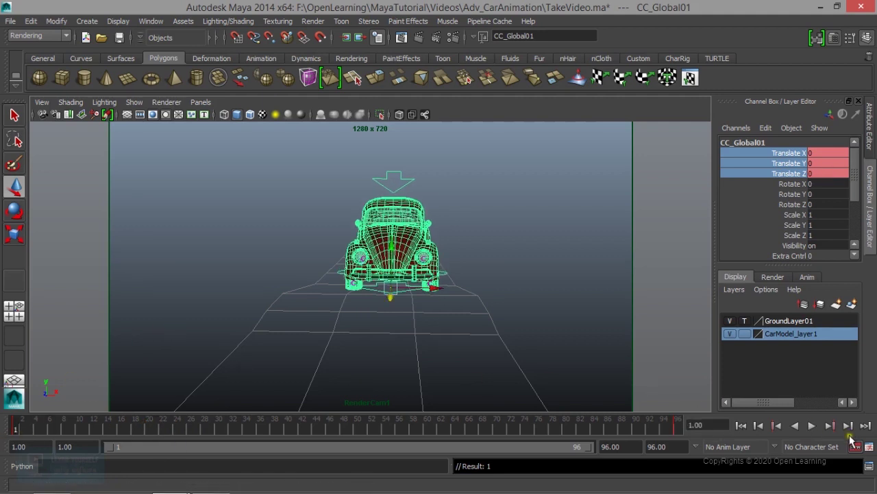
{"action": "left_click", "coordinate": [829, 426]}
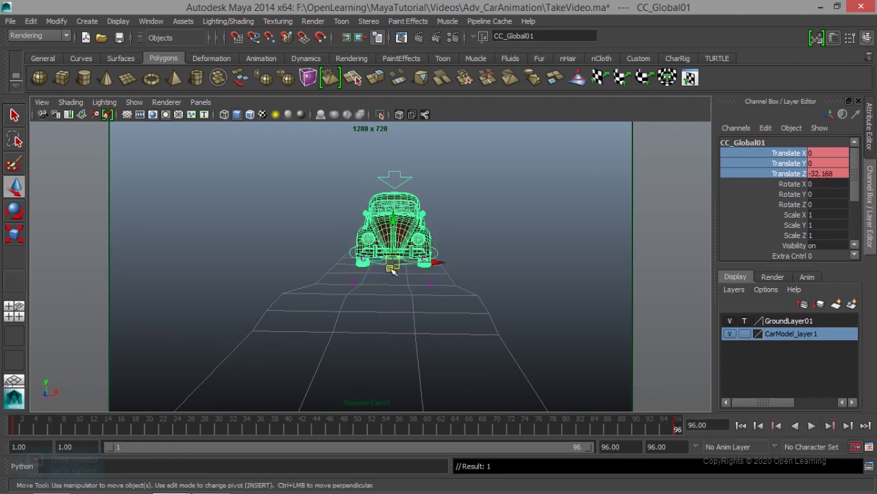
{"action": "left_click_drag", "start_coordinate": [391, 268], "coordinate": [388, 317]}
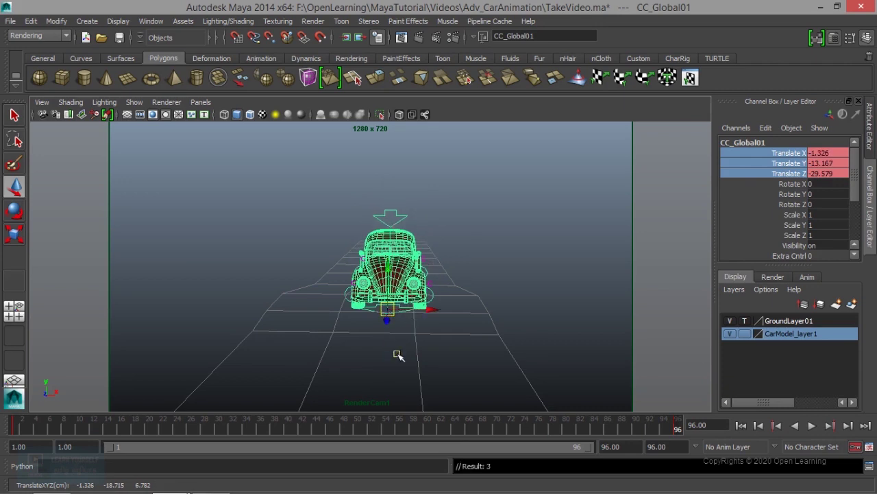
{"action": "key", "text": "ctrl+z"}
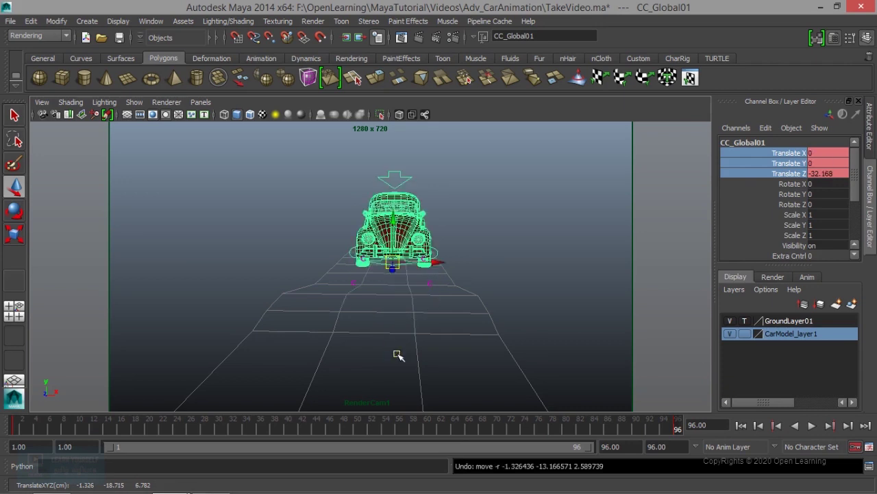
{"action": "mouse_move", "coordinate": [396, 271]}
{"action": "left_mouse_down"}
{"action": "mouse_move", "coordinate": [300, 459]}
{"action": "mouse_move", "coordinate": [302, 484]}
{"action": "left_mouse_up"}
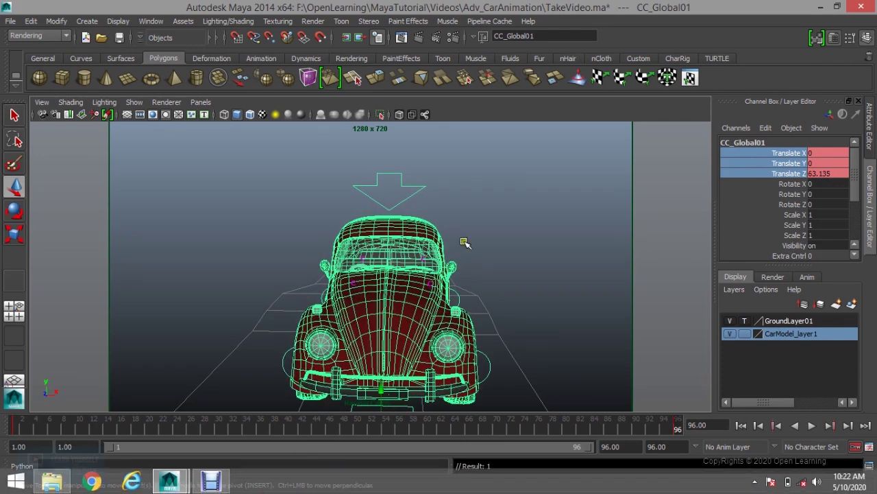
Set Translate Z to 150 at frame 96 and play back to check the motion
{"action": "left_click", "coordinate": [792, 173]}
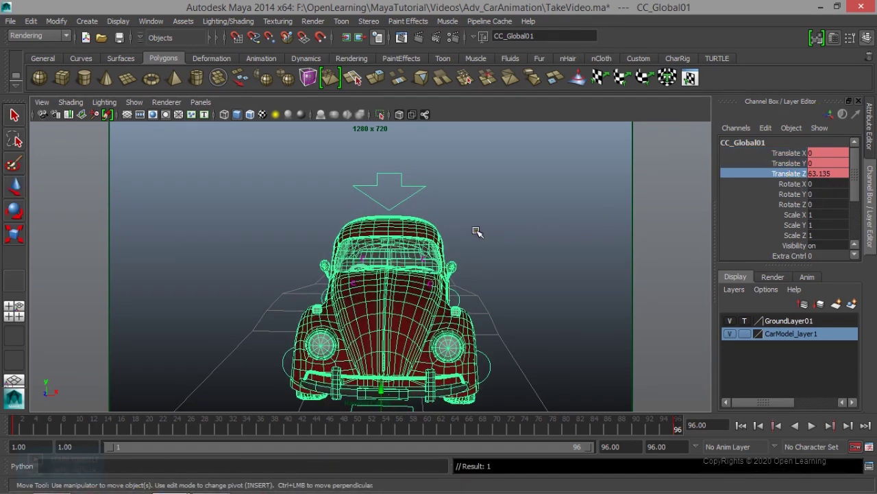
{"action": "middle_click_drag", "start_coordinate": [478, 232], "coordinate": [509, 236]}
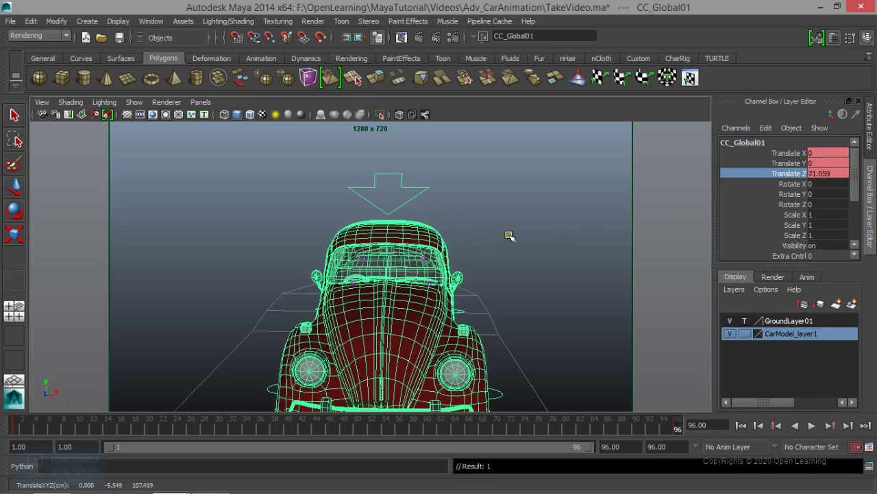
{"action": "mouse_move", "coordinate": [147, 249]}
{"action": "middle_mouse_down"}
{"action": "mouse_move", "coordinate": [466, 194]}
{"action": "mouse_move", "coordinate": [631, 185]}
{"action": "middle_mouse_up"}
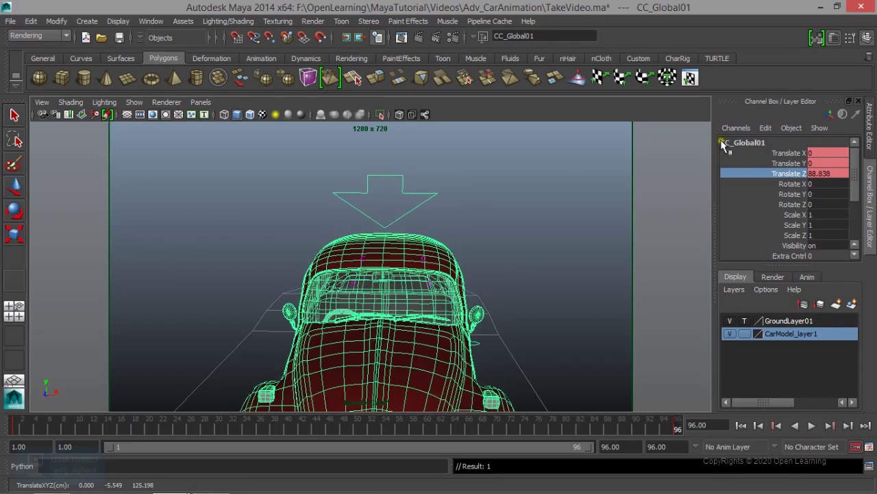
{"action": "double_click", "coordinate": [820, 175]}
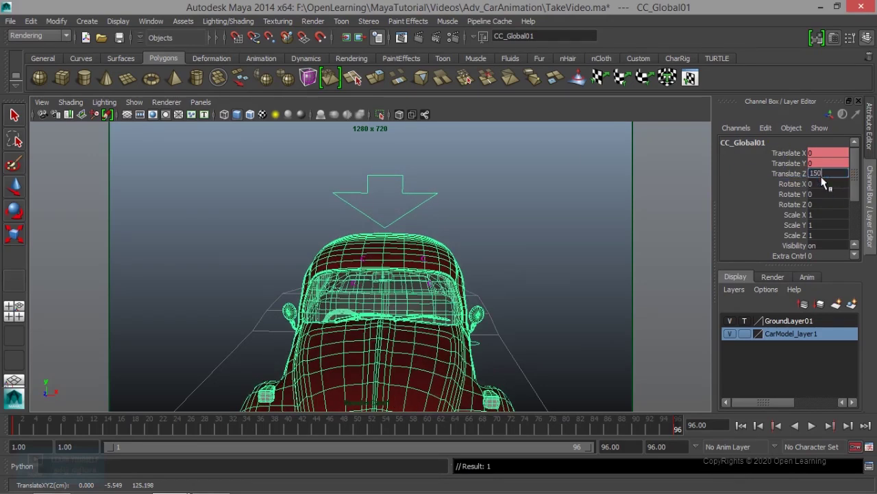
{"action": "key", "text": "Return"}
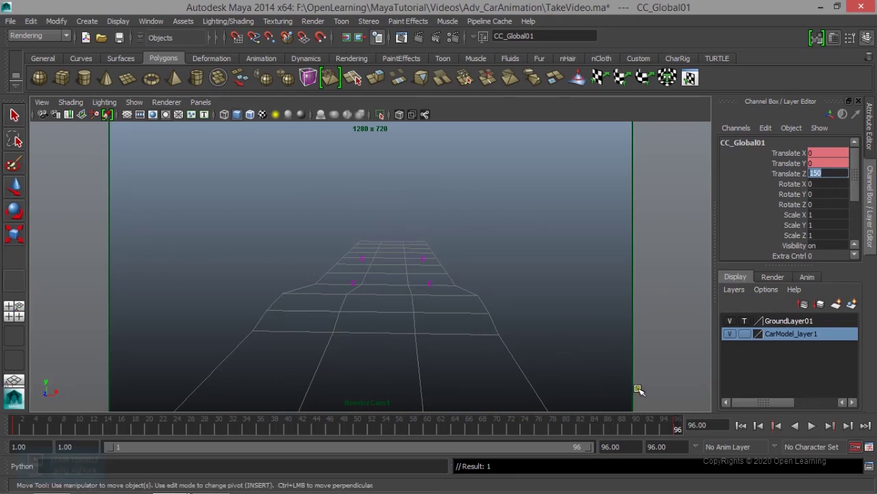
{"action": "left_click", "coordinate": [743, 426]}
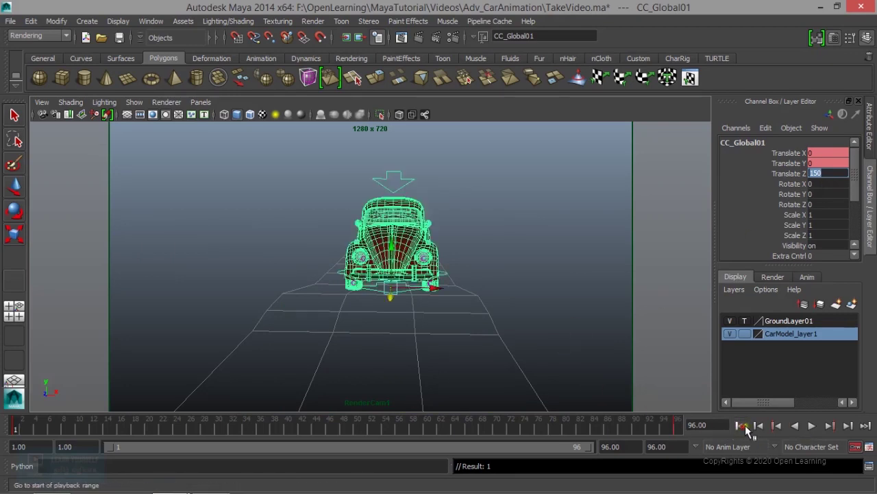
{"action": "left_click", "coordinate": [811, 426]}
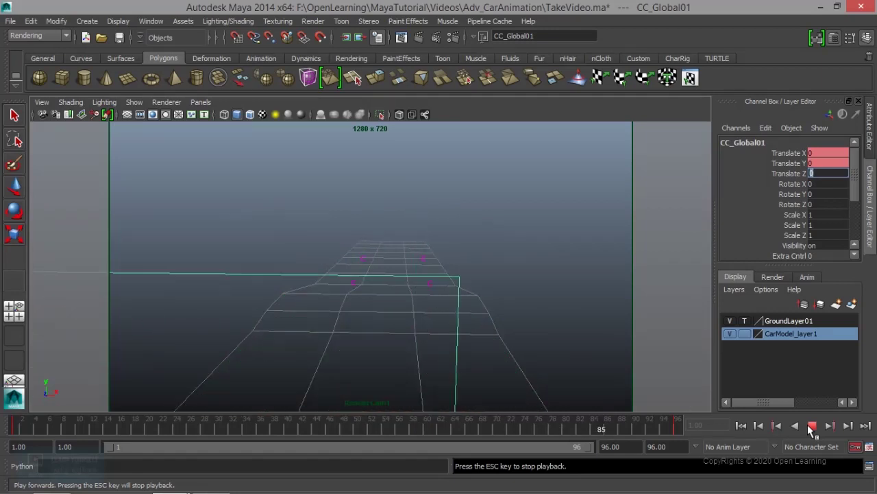
{"action": "left_click", "coordinate": [812, 425]}
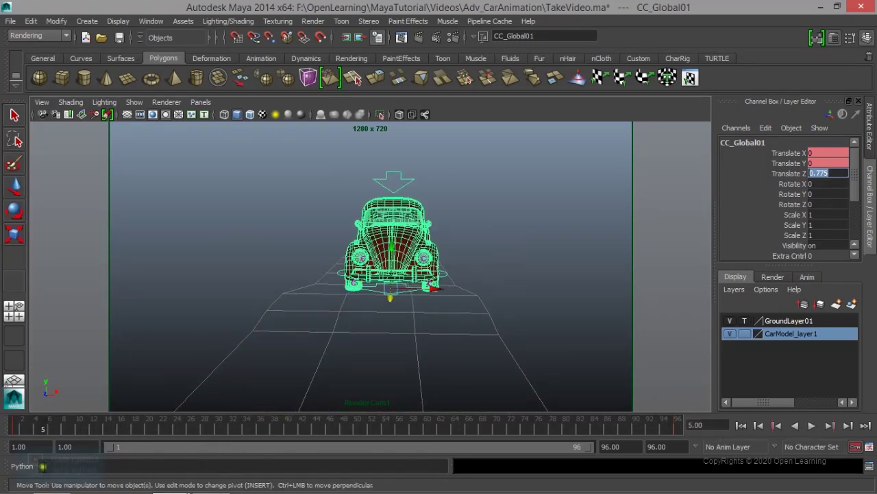
Move the car back to Translate Z -34.145 at frame 1, then replay, stopping at frame 55
{"action": "left_click", "coordinate": [15, 427]}
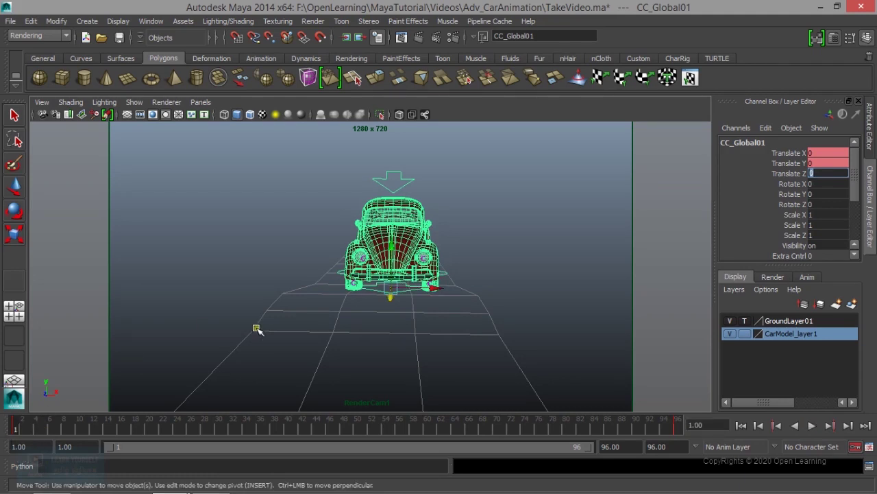
{"action": "left_click_drag", "start_coordinate": [388, 302], "coordinate": [397, 270]}
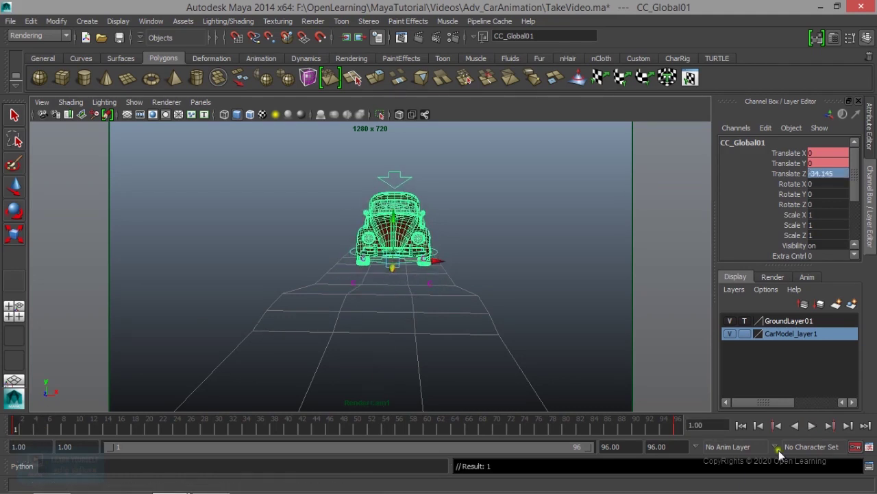
{"action": "left_click", "coordinate": [811, 426]}
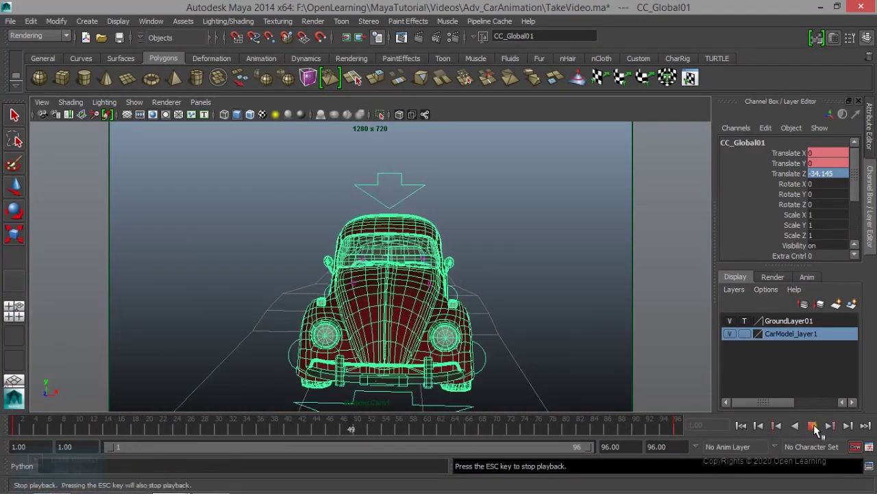
{"action": "left_click", "coordinate": [813, 426]}
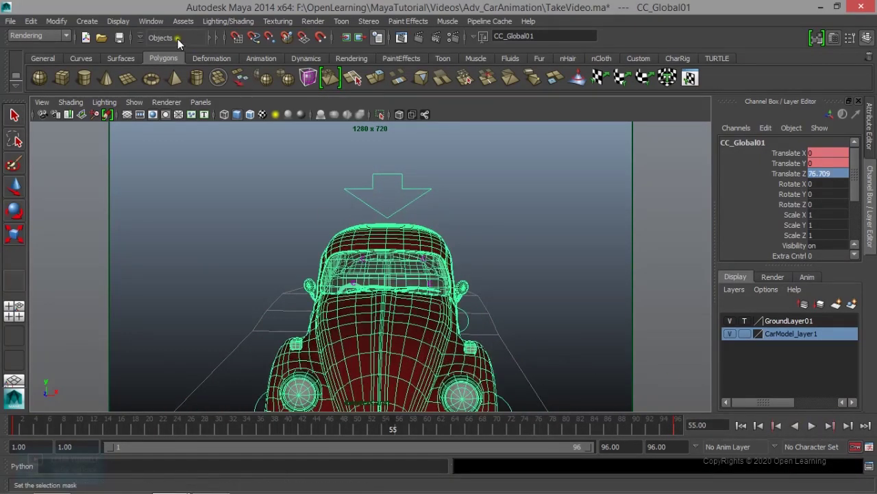
{"action": "left_click", "coordinate": [151, 22]}
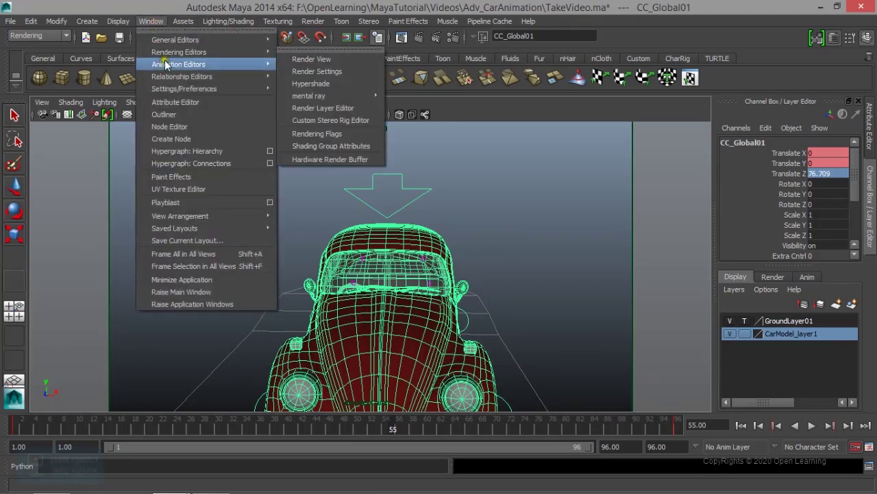
{"action": "mouse_move", "coordinate": [179, 64]}
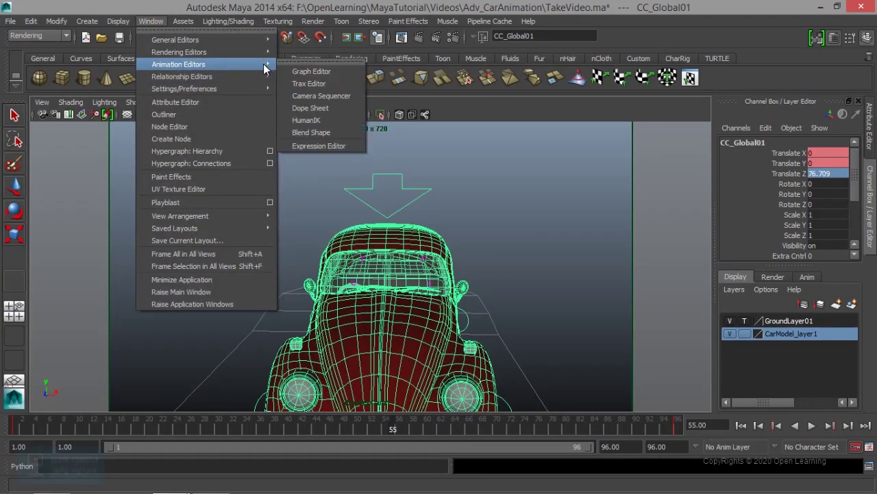
Open the Graph Editor, frame CC_Global01's Translate Z curve and select its first key
{"action": "left_click", "coordinate": [302, 70]}
{"action": "key", "text": "a"}
{"action": "key", "text": "f"}
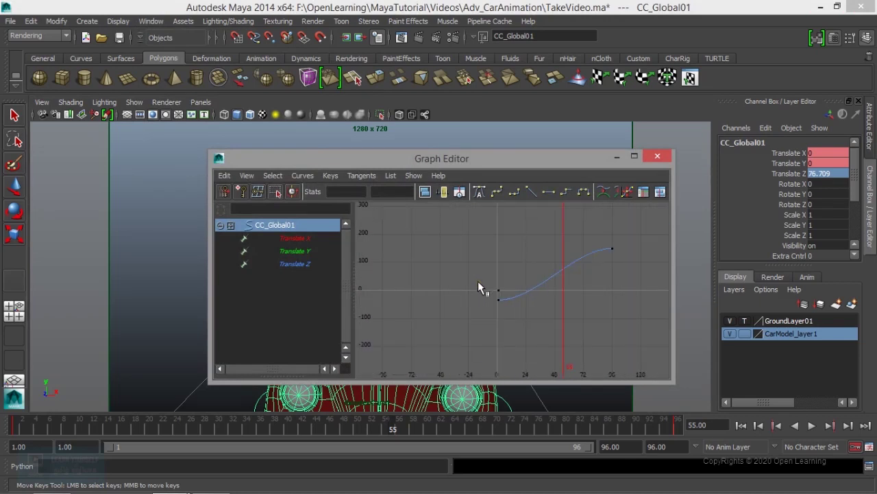
{"action": "left_click", "coordinate": [497, 295]}
{"action": "left_click_drag", "start_coordinate": [480, 296], "coordinate": [531, 321]}
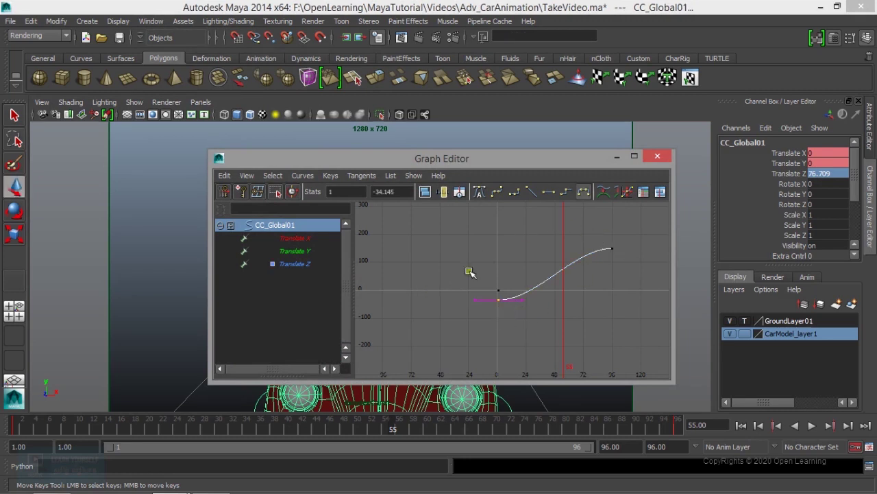
Give the first and last Translate Z keys linear tangents for constant speed
{"action": "left_click_drag", "start_coordinate": [534, 160], "coordinate": [625, 95]}
{"action": "left_click", "coordinate": [621, 128]}
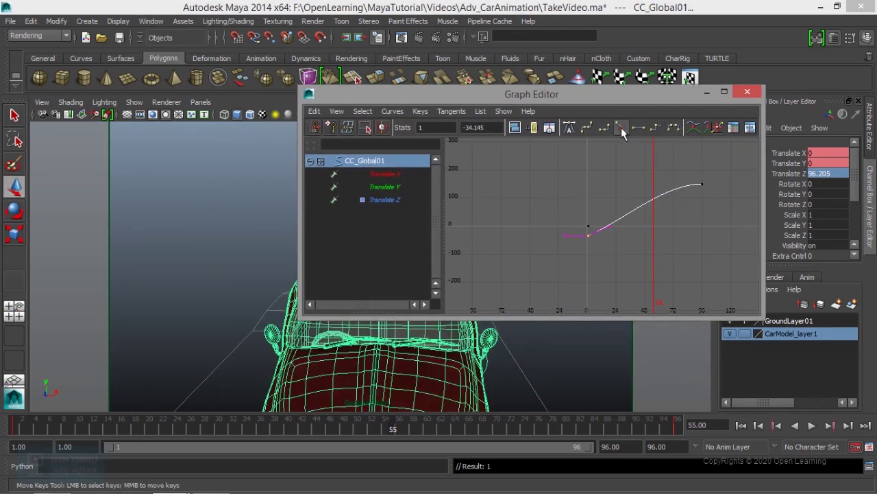
{"action": "left_click_drag", "start_coordinate": [694, 172], "coordinate": [720, 213]}
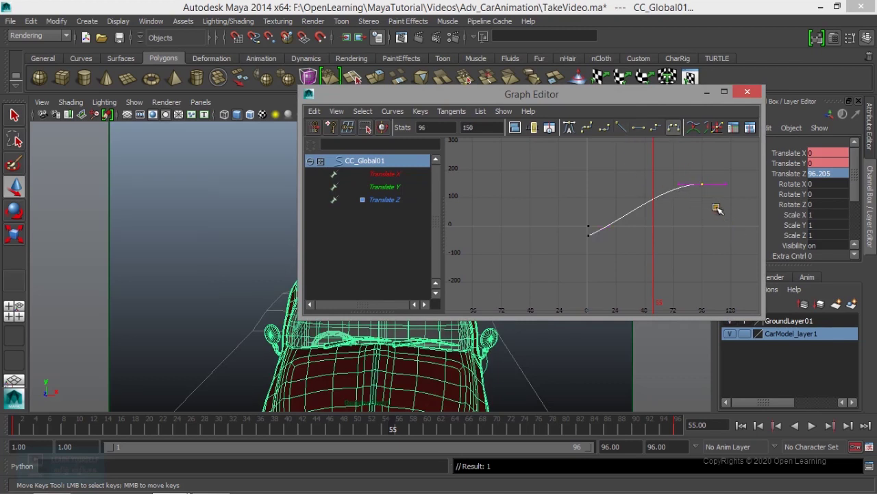
{"action": "left_click", "coordinate": [624, 128]}
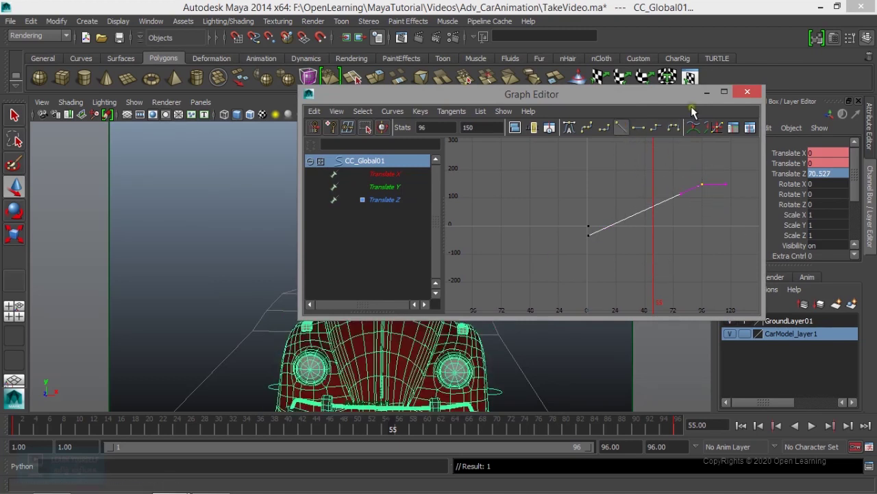
Minimize the Graph Editor, deselect the car and play the drive from frame 1
{"action": "left_click", "coordinate": [707, 92]}
{"action": "left_click", "coordinate": [552, 157]}
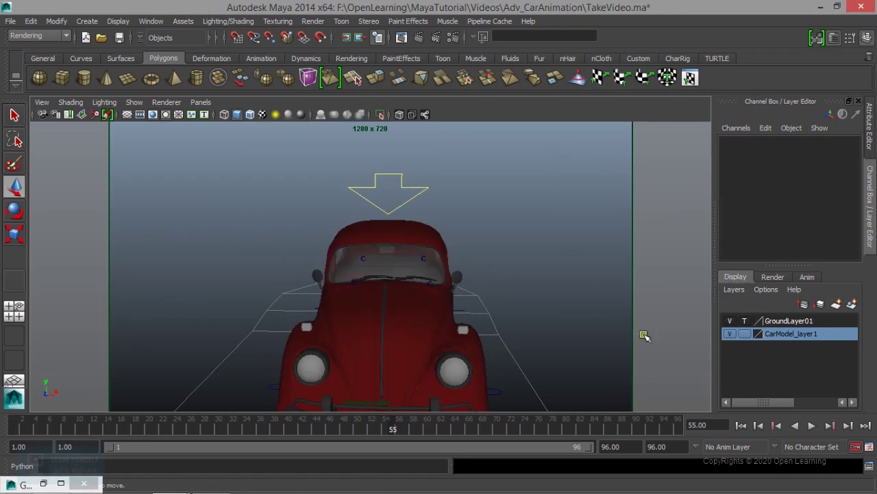
{"action": "left_click", "coordinate": [741, 425]}
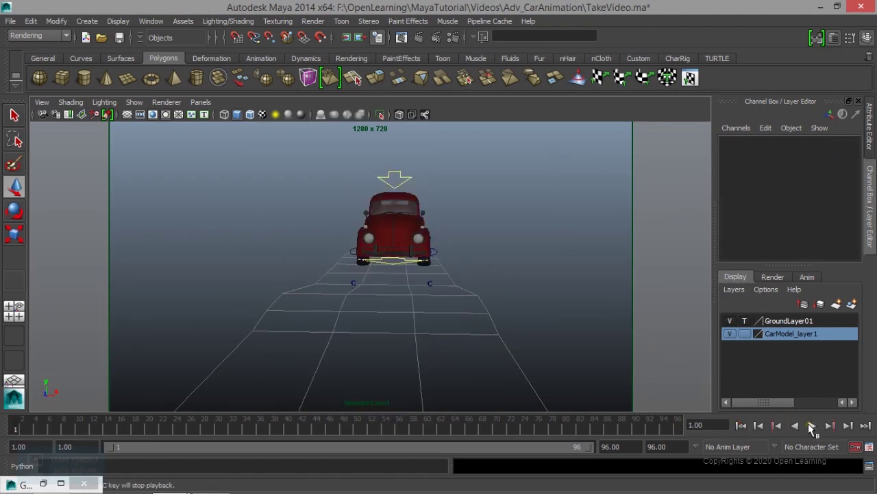
{"action": "left_click", "coordinate": [812, 425]}
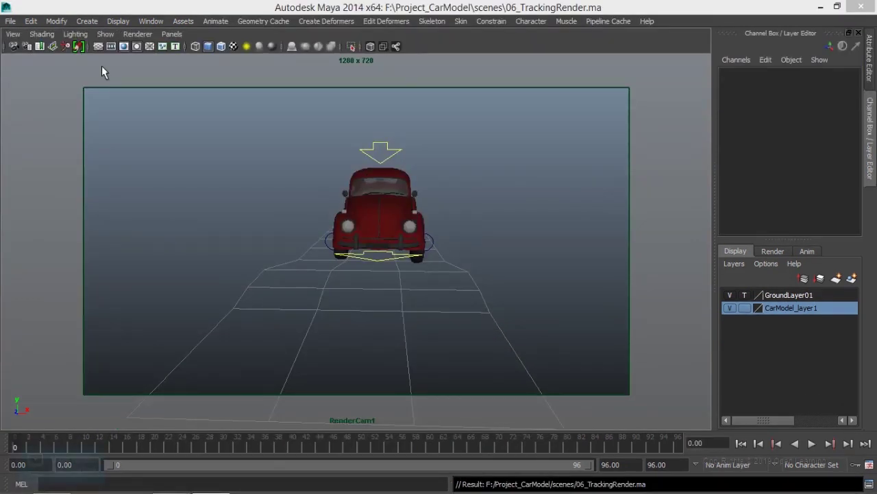
Restore the viewport's camera tools and select RenderCam1, the camera the view looks through
{"action": "left_click", "coordinate": [6, 47]}
{"action": "left_click", "coordinate": [8, 47]}
{"action": "left_click", "coordinate": [6, 47]}
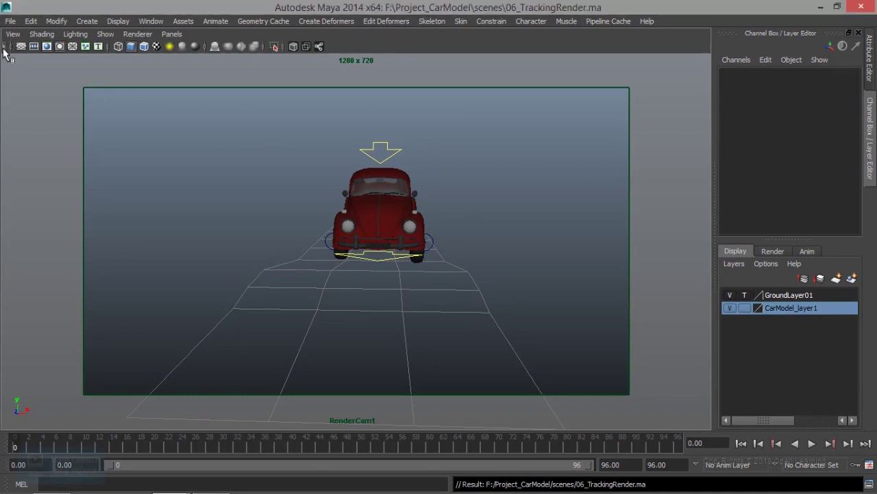
{"action": "left_click", "coordinate": [6, 47]}
{"action": "left_click", "coordinate": [13, 47]}
{"action": "left_click", "coordinate": [13, 36]}
{"action": "left_click", "coordinate": [18, 57]}
Select all of RenderCam1's transform channels, lock them, then unlock them again
{"action": "left_click_drag", "start_coordinate": [795, 85], "coordinate": [794, 162]}
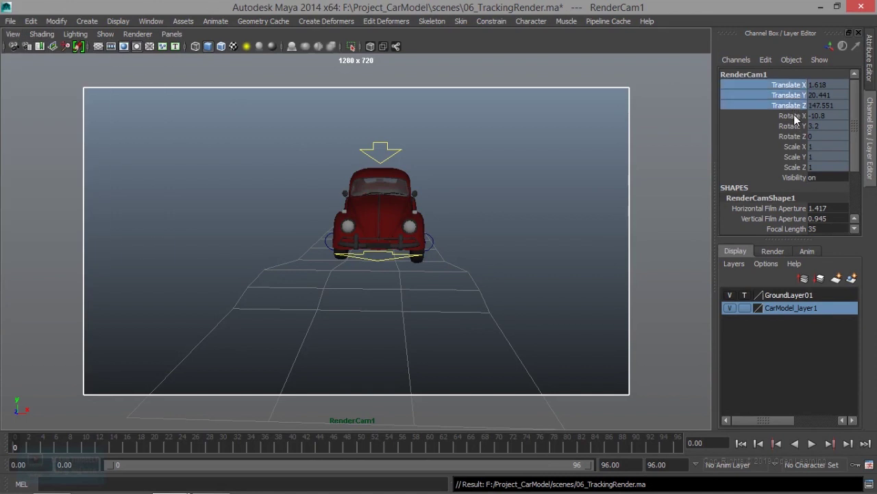
{"action": "right_click", "coordinate": [794, 162]}
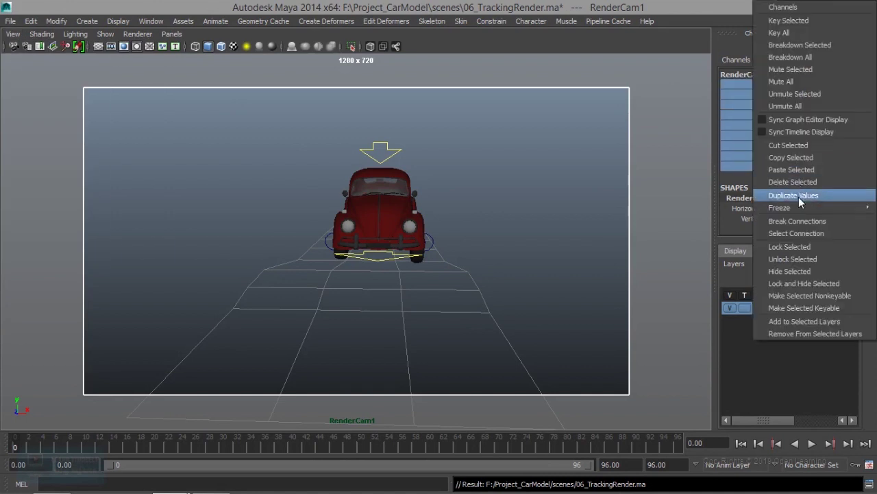
{"action": "left_click", "coordinate": [804, 247]}
{"action": "right_click", "coordinate": [756, 168]}
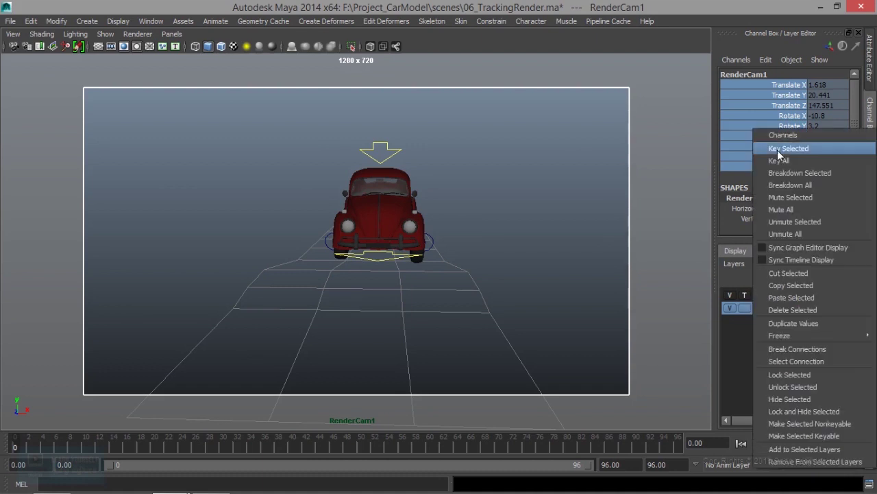
{"action": "left_click", "coordinate": [805, 384]}
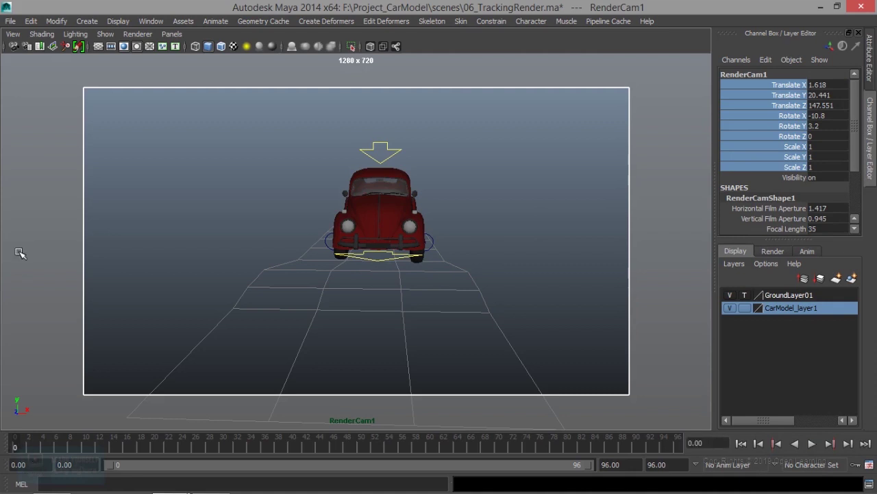
Key RenderCam1's Translate X through Rotate Z channels
{"action": "left_click", "coordinate": [788, 85]}
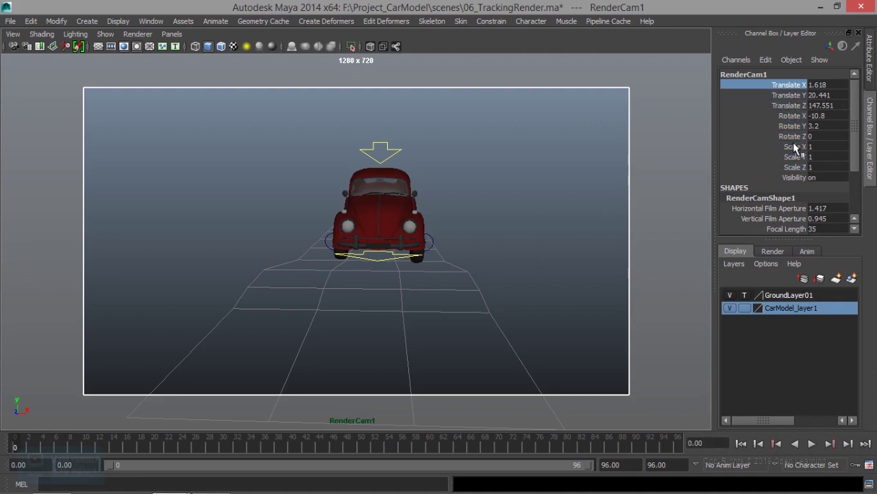
{"action": "left_click", "coordinate": [795, 137], "text": "shift"}
{"action": "right_click", "coordinate": [793, 115]}
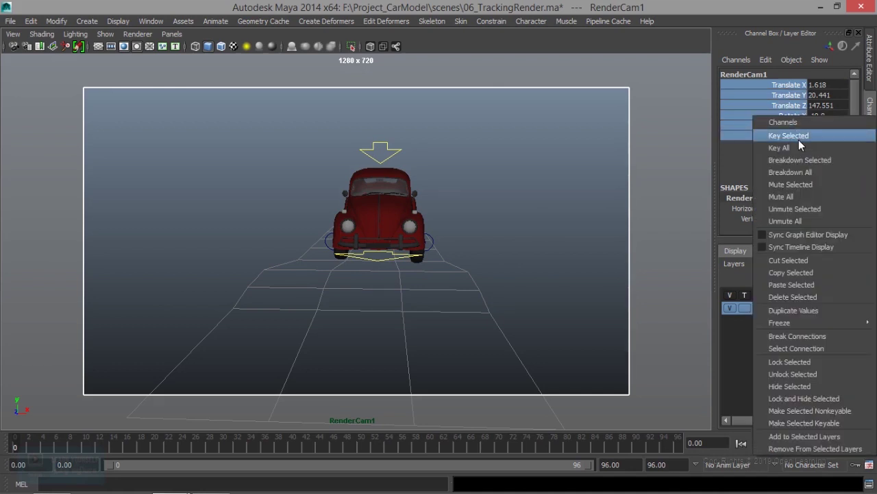
{"action": "left_click", "coordinate": [813, 136]}
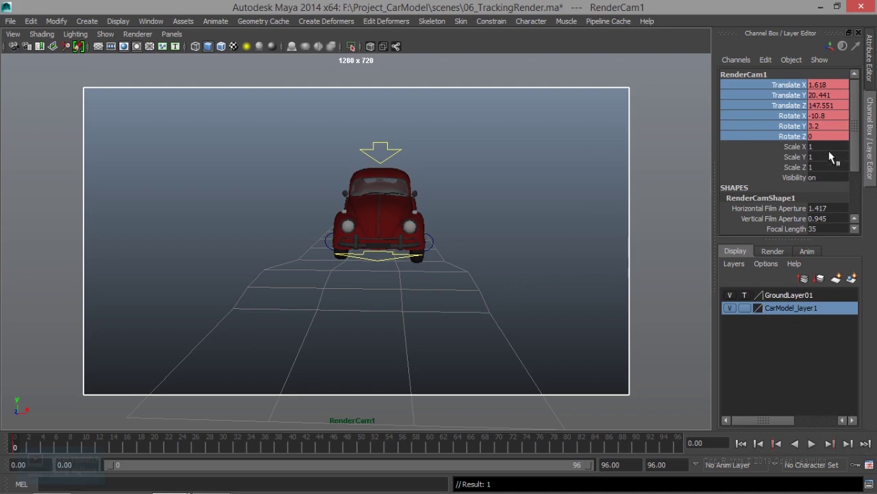
Lock RenderCam1's Scale X, Y and Z channels, then move to about frame 18
{"action": "left_click_drag", "start_coordinate": [801, 147], "coordinate": [801, 168]}
{"action": "right_click", "coordinate": [801, 177]}
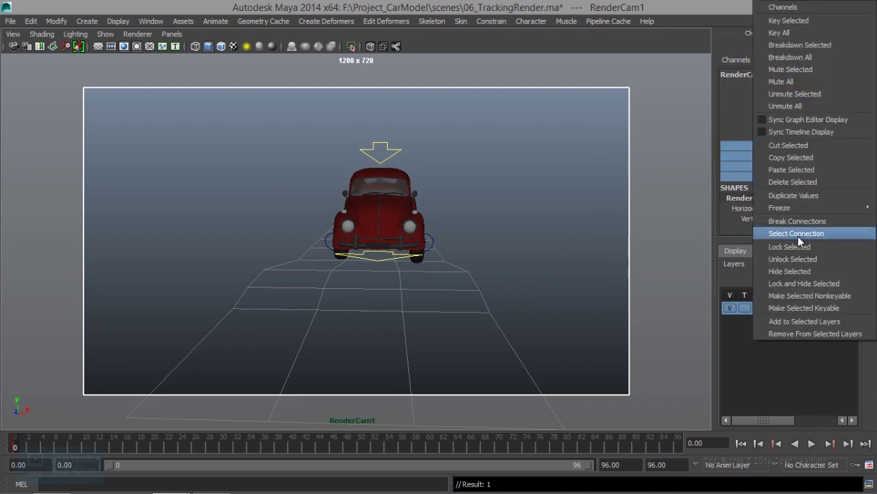
{"action": "left_click", "coordinate": [801, 248]}
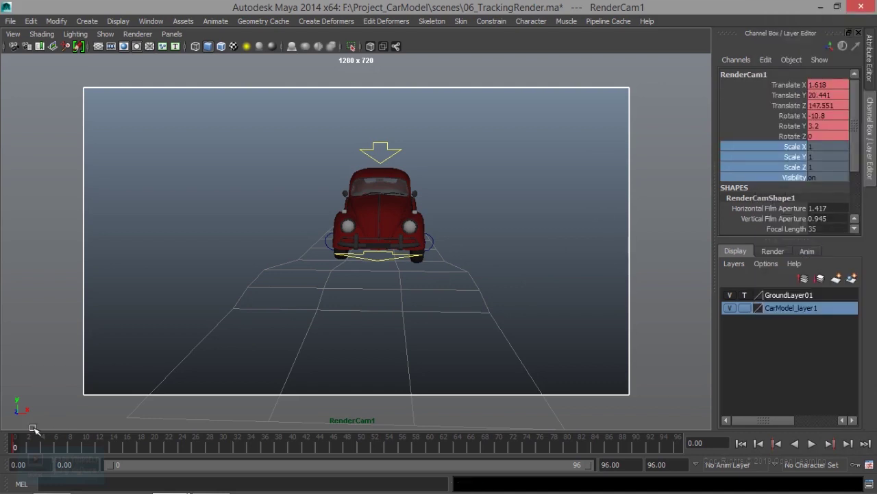
{"action": "mouse_move", "coordinate": [27, 446]}
{"action": "left_mouse_down"}
{"action": "mouse_move", "coordinate": [111, 452]}
{"action": "mouse_move", "coordinate": [16, 446]}
{"action": "mouse_move", "coordinate": [584, 444]}
{"action": "left_mouse_up"}
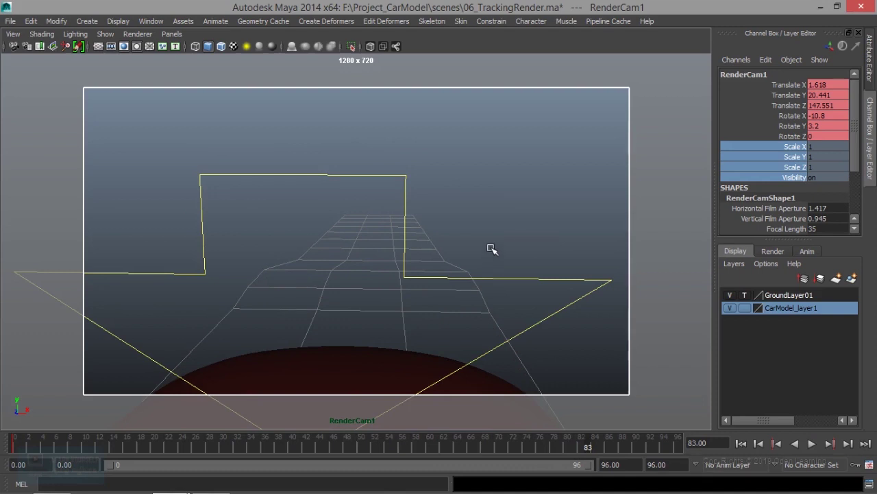
Reposition RenderCam1 at frame 83, key its translate and rotate channels, and play from frame 40
{"action": "left_click_drag", "start_coordinate": [492, 249], "coordinate": [433, 263], "text": "alt"}
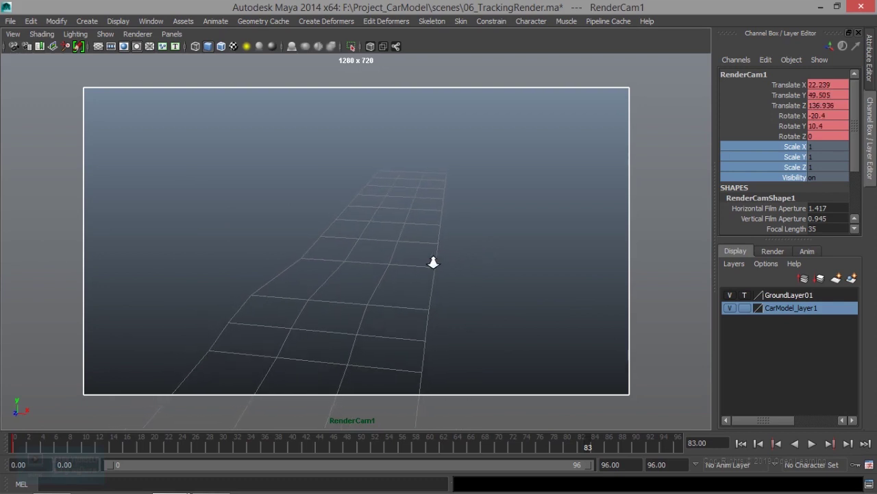
{"action": "left_click_drag", "start_coordinate": [794, 84], "coordinate": [792, 136]}
{"action": "right_click", "coordinate": [793, 134]}
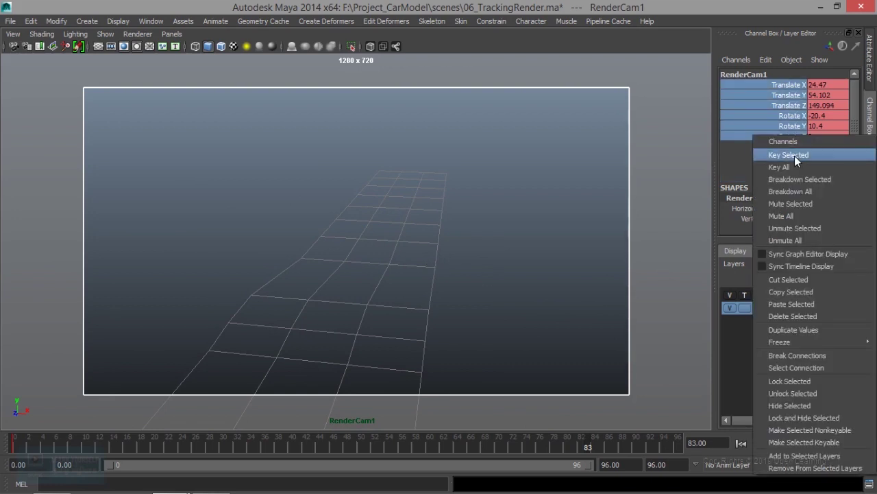
{"action": "left_click", "coordinate": [794, 155]}
{"action": "left_click_drag", "start_coordinate": [549, 444], "coordinate": [10, 455]}
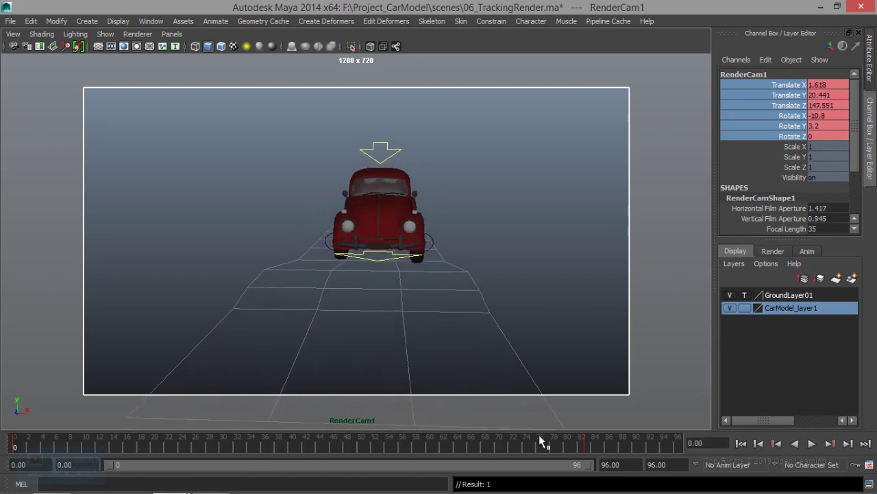
{"action": "left_click", "coordinate": [811, 445]}
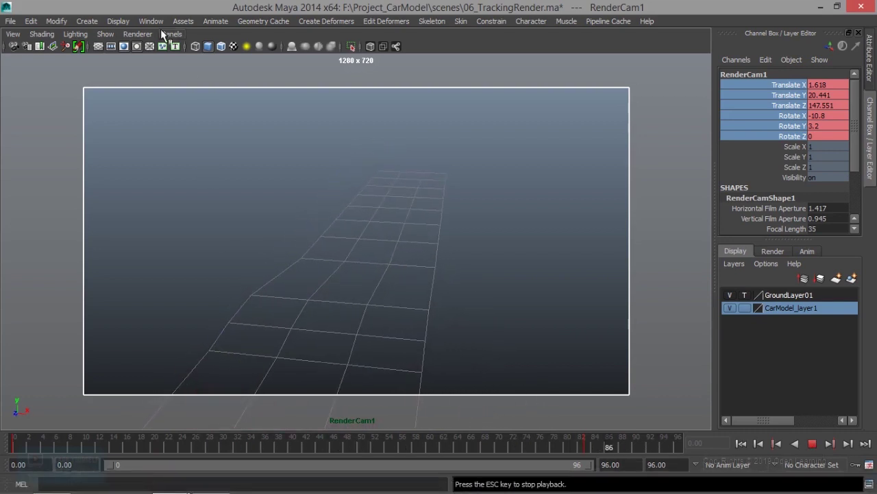
Enable Image Planes in the viewport's Show menu and bring up the camera's image plane options
{"action": "left_click", "coordinate": [12, 33]}
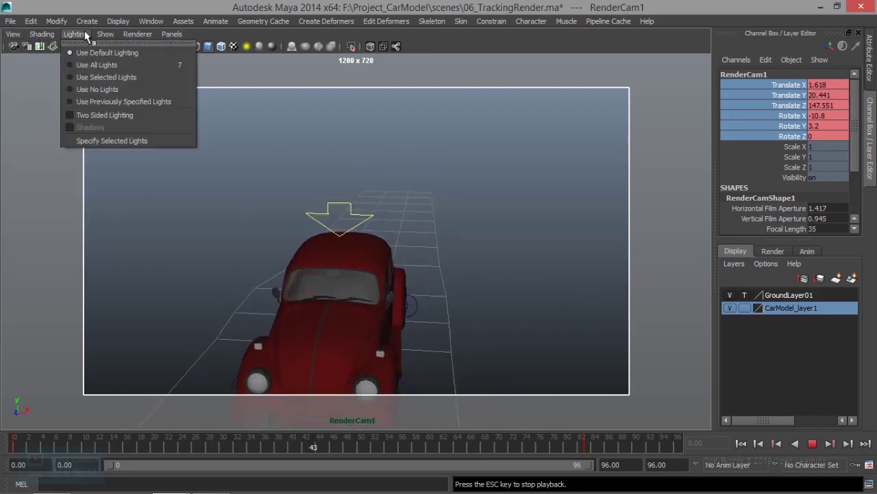
{"action": "mouse_move", "coordinate": [105, 33]}
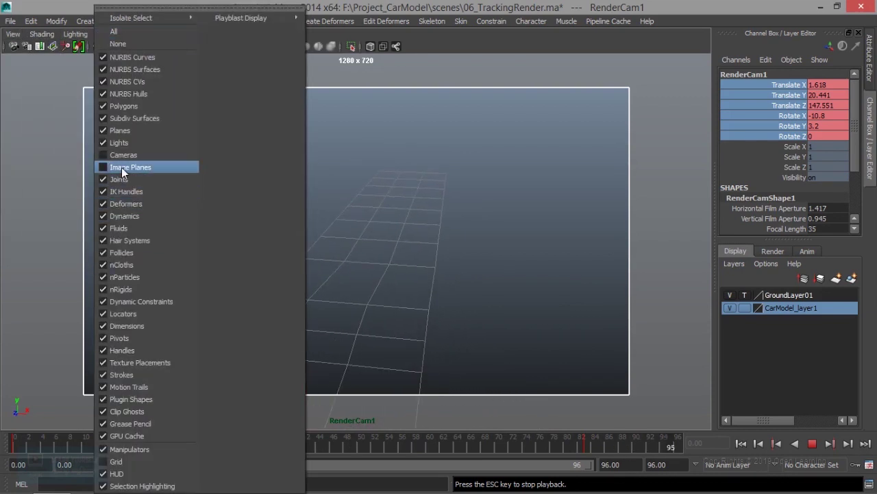
{"action": "left_click", "coordinate": [121, 167]}
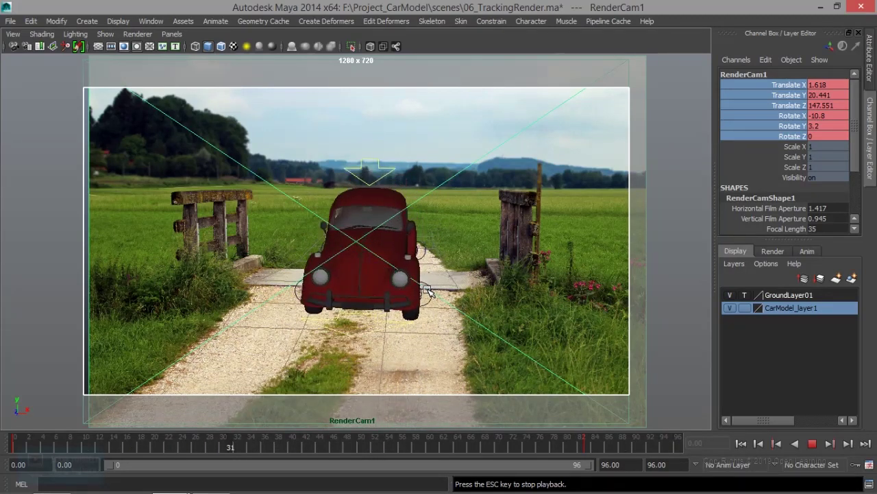
{"action": "left_click", "coordinate": [12, 33]}
{"action": "mouse_move", "coordinate": [47, 243]}
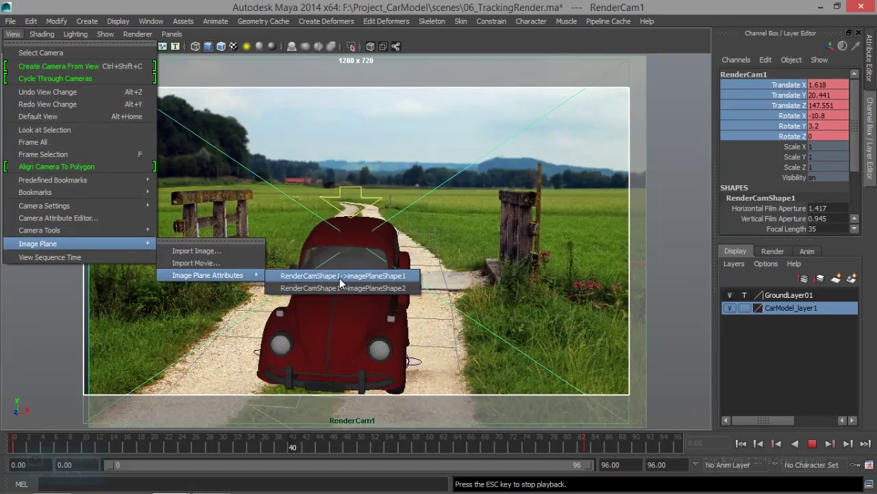
Review imagePlaneShape2's BGImage.png settings in the Attribute Editor
{"action": "left_click", "coordinate": [339, 288]}
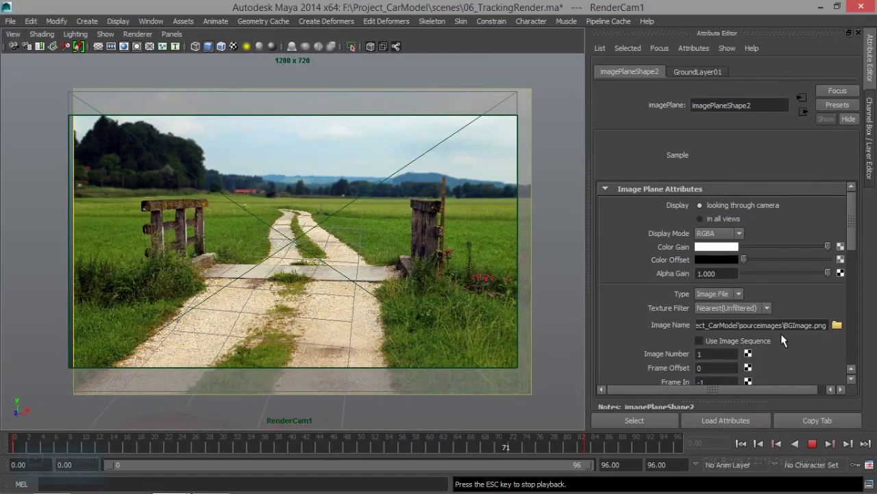
{"action": "scroll", "coordinate": [822, 288], "scroll_direction": "down", "scroll_amount": 1}
{"action": "scroll", "coordinate": [823, 288], "scroll_direction": "down", "scroll_amount": 3}
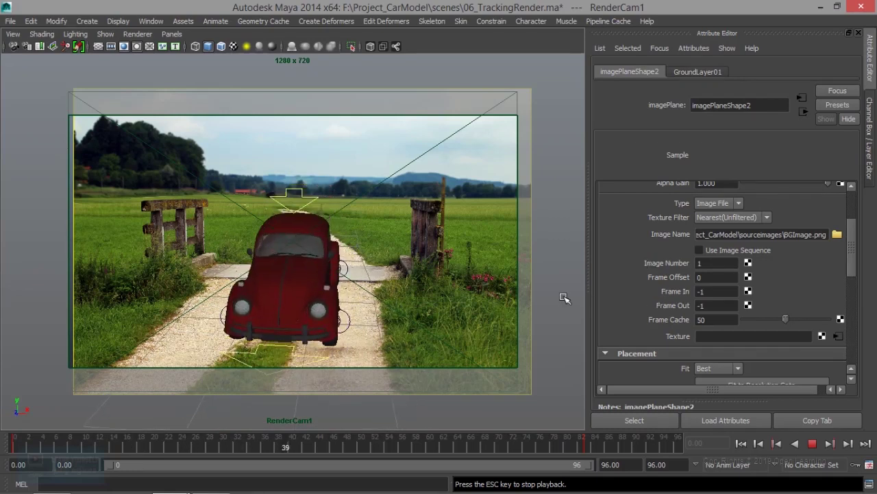
Undo the recent camera key edits, stop playback and show RenderCamShape1's attributes
{"action": "key", "text": "ctrl+a"}
{"action": "key", "text": "ctrl+a"}
{"action": "key", "text": "ctrl+a"}
{"action": "key", "text": "ctrl+a"}
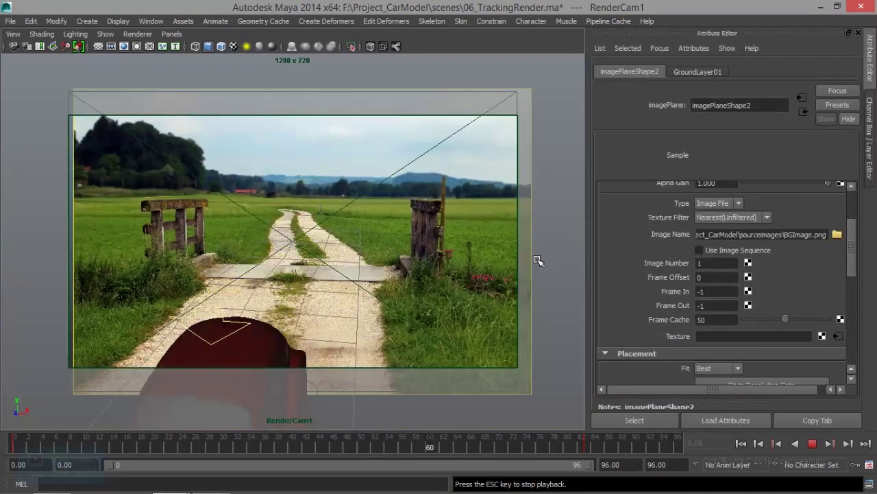
{"action": "key", "text": "ctrl+z"}
{"action": "key", "text": "ctrl+z"}
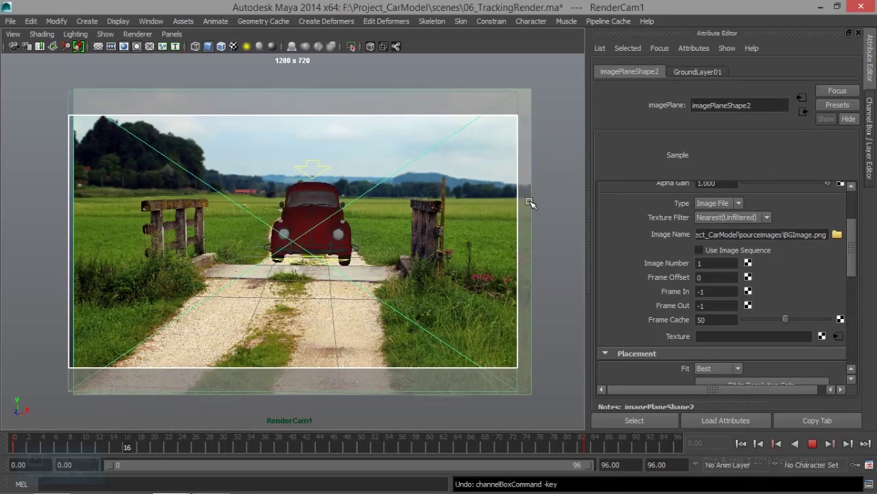
{"action": "key", "text": "ctrl+z"}
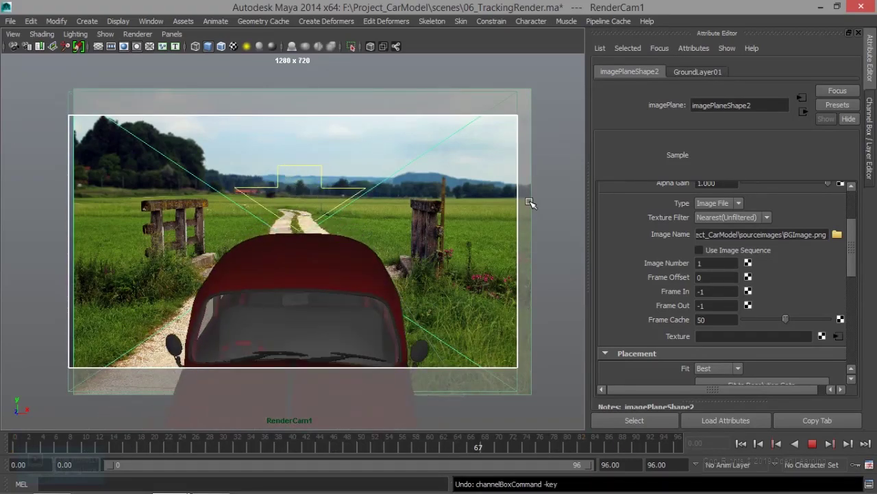
{"action": "key", "text": "ctrl+z"}
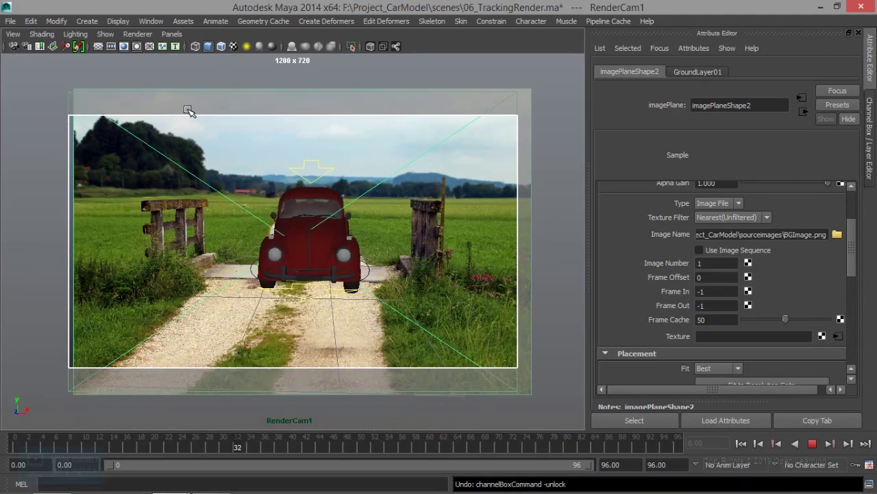
{"action": "key", "text": "Escape"}
{"action": "left_click", "coordinate": [400, 175]}
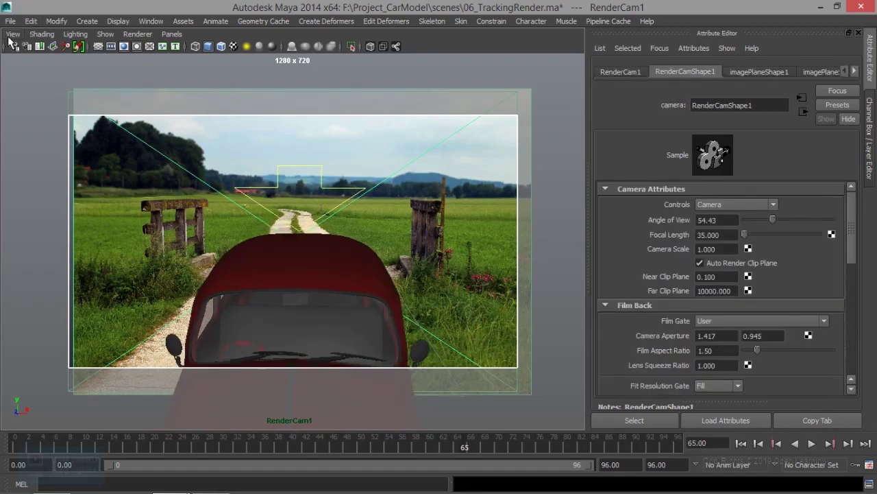
Return to the Channel Box, scrub to about frame 29 and play, then select CC_Global01
{"action": "key", "text": "ctrl+a"}
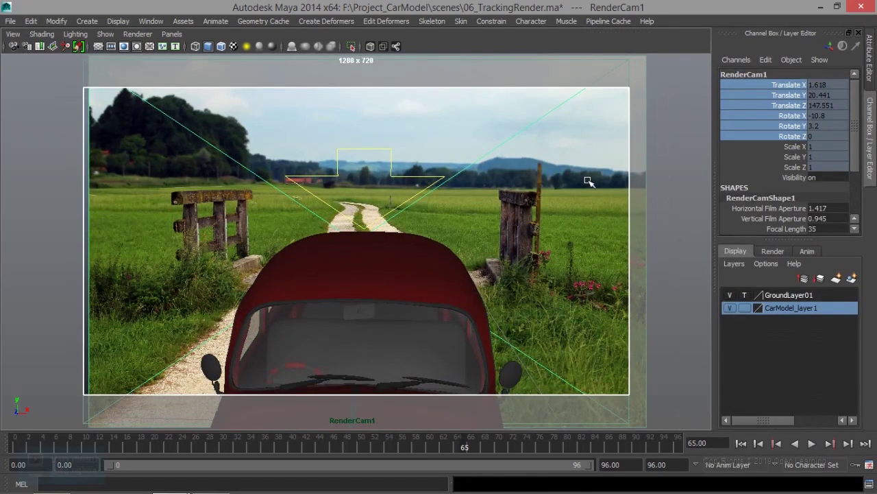
{"action": "mouse_move", "coordinate": [290, 449]}
{"action": "left_mouse_down"}
{"action": "mouse_move", "coordinate": [548, 438]}
{"action": "mouse_move", "coordinate": [302, 420]}
{"action": "left_mouse_up"}
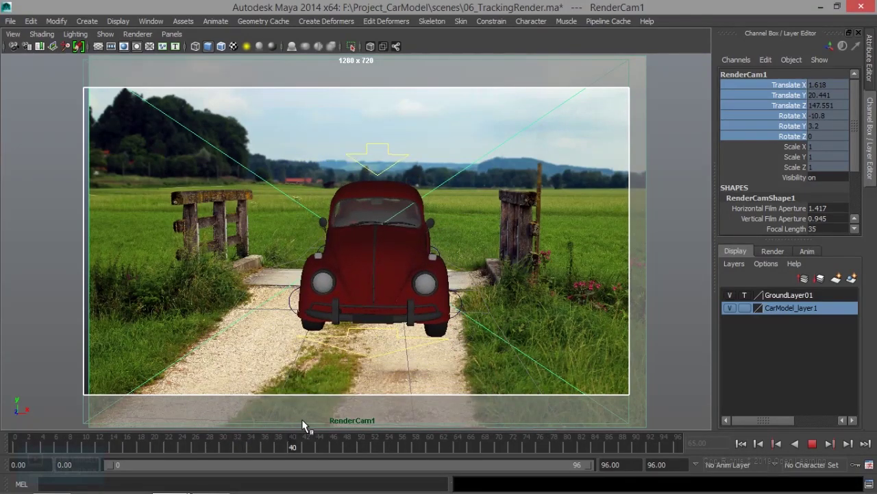
{"action": "key", "text": "Escape"}
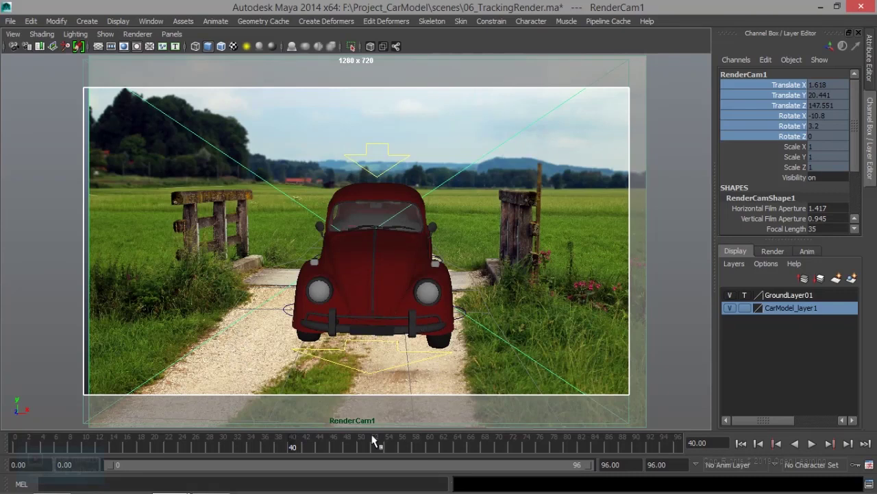
{"action": "left_click_drag", "start_coordinate": [324, 443], "coordinate": [16, 436]}
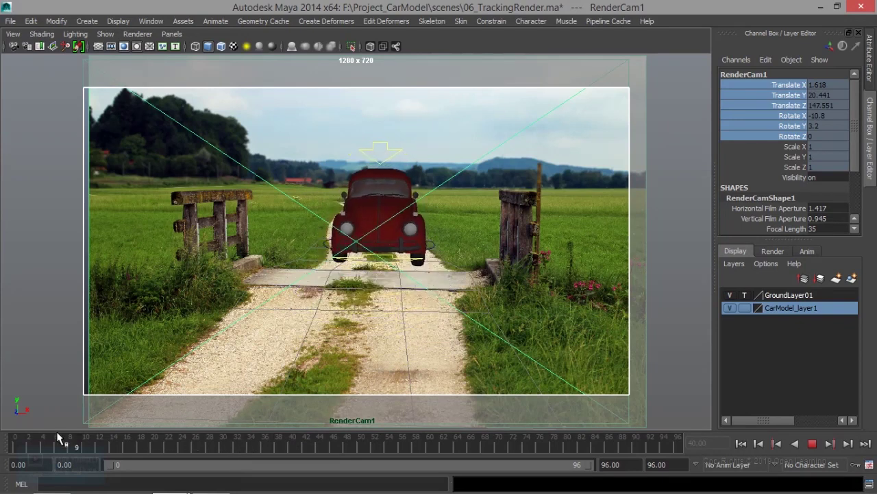
{"action": "left_click_drag", "start_coordinate": [45, 436], "coordinate": [221, 436]}
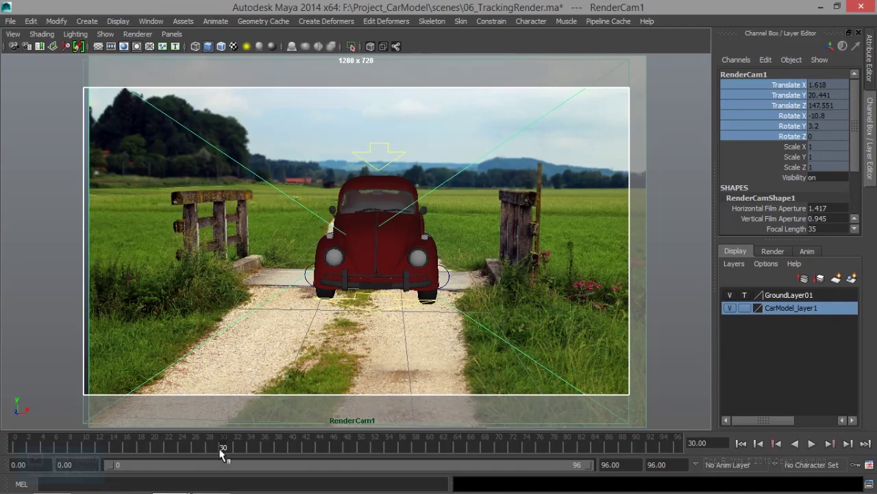
{"action": "key", "text": "alt+v"}
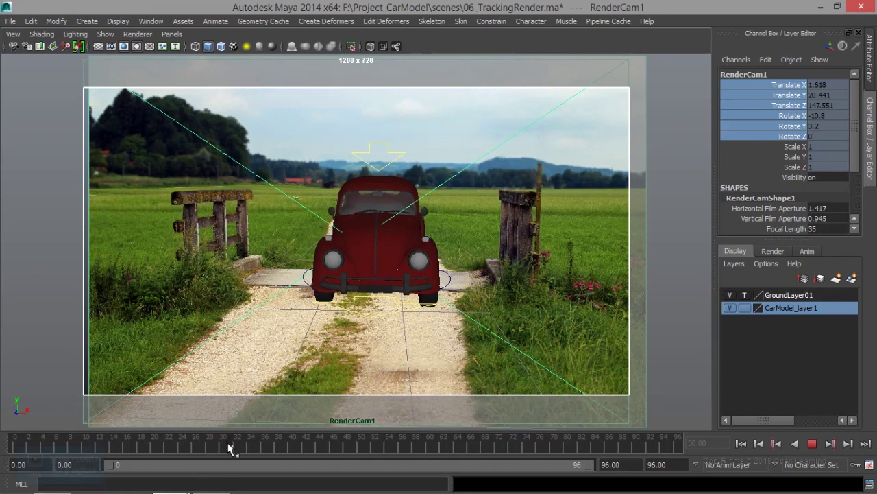
{"action": "left_click", "coordinate": [375, 316]}
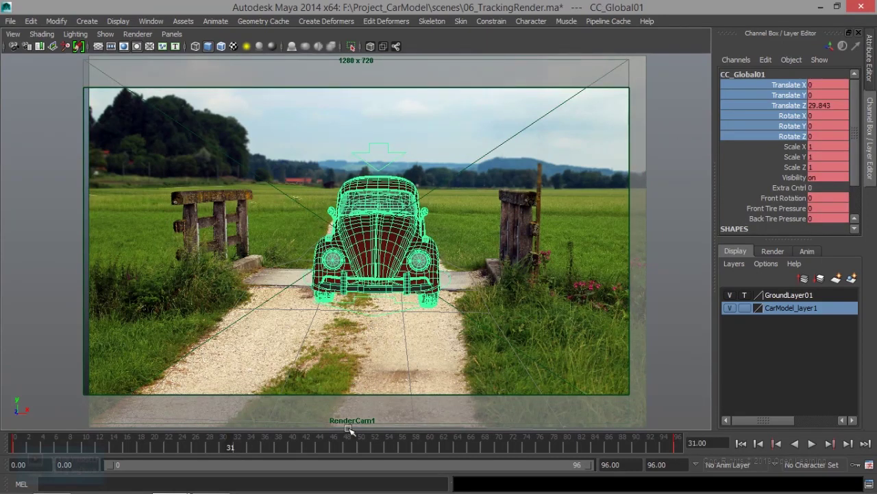
At about frame 11, select Rotate Y and try small turns of the car, undoing them
{"action": "left_click_drag", "start_coordinate": [229, 447], "coordinate": [141, 449]}
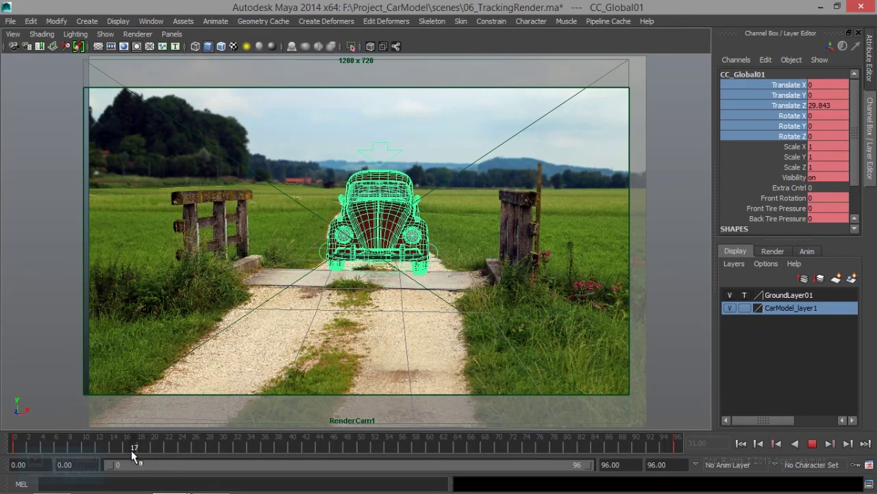
{"action": "mouse_move", "coordinate": [137, 454]}
{"action": "left_mouse_down"}
{"action": "mouse_move", "coordinate": [94, 456]}
{"action": "mouse_move", "coordinate": [120, 449]}
{"action": "left_mouse_up"}
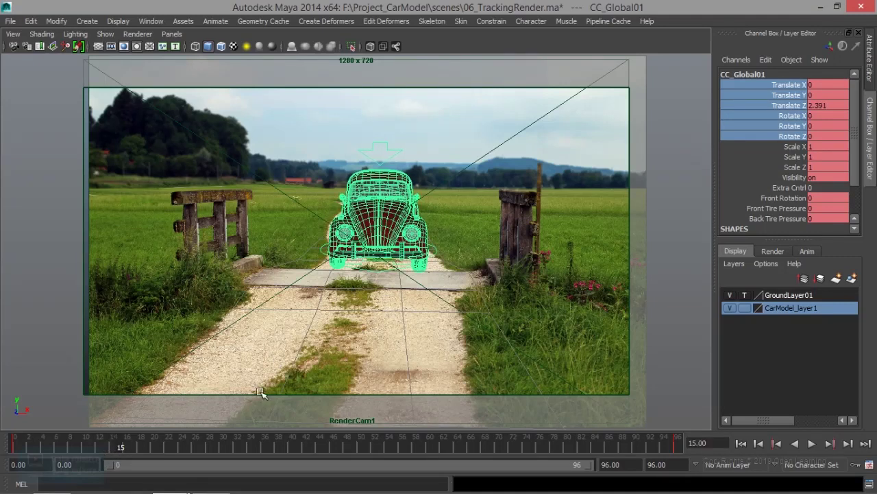
{"action": "left_click", "coordinate": [792, 126]}
{"action": "key", "text": "e"}
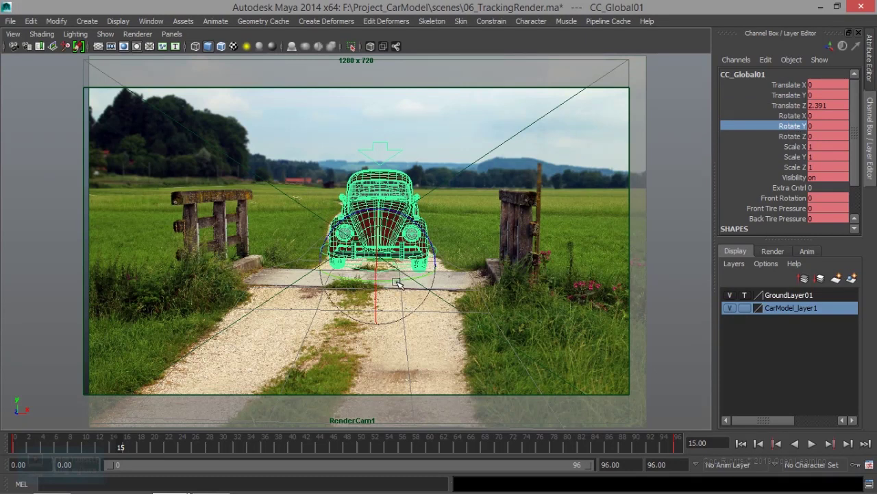
{"action": "left_click_drag", "start_coordinate": [404, 284], "coordinate": [405, 284]}
{"action": "key", "text": "ctrl+z"}
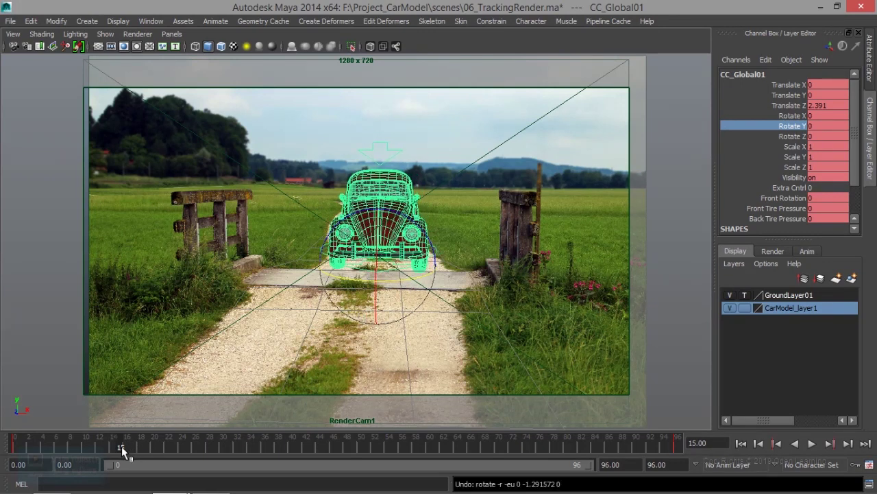
{"action": "left_click_drag", "start_coordinate": [392, 280], "coordinate": [395, 282]}
{"action": "key", "text": "ctrl+z"}
At frame 16, turn the car to Rotate Y -1.903 and key Rotate Y
{"action": "left_click_drag", "start_coordinate": [120, 446], "coordinate": [124, 446]}
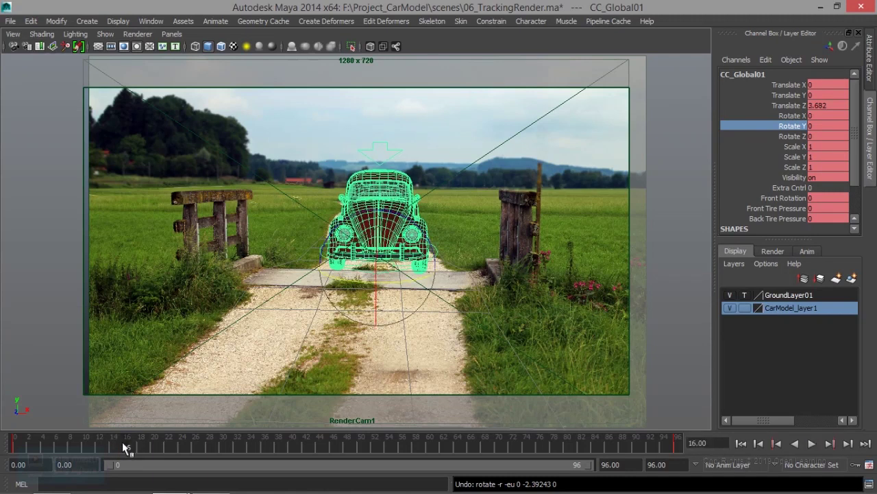
{"action": "right_click", "coordinate": [122, 441]}
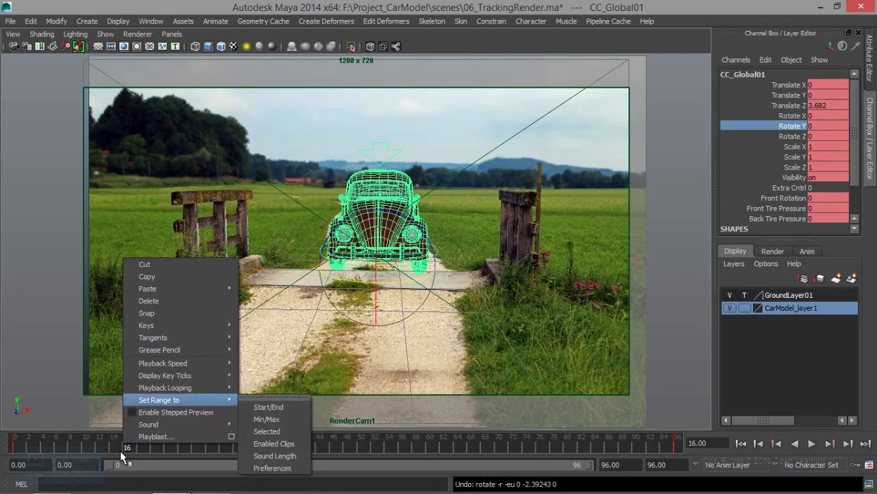
{"action": "mouse_move", "coordinate": [166, 388]}
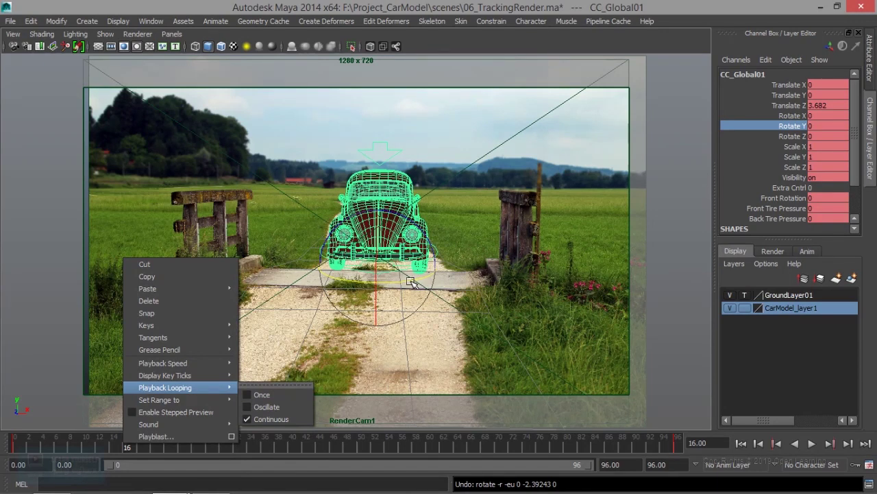
{"action": "left_click", "coordinate": [412, 283]}
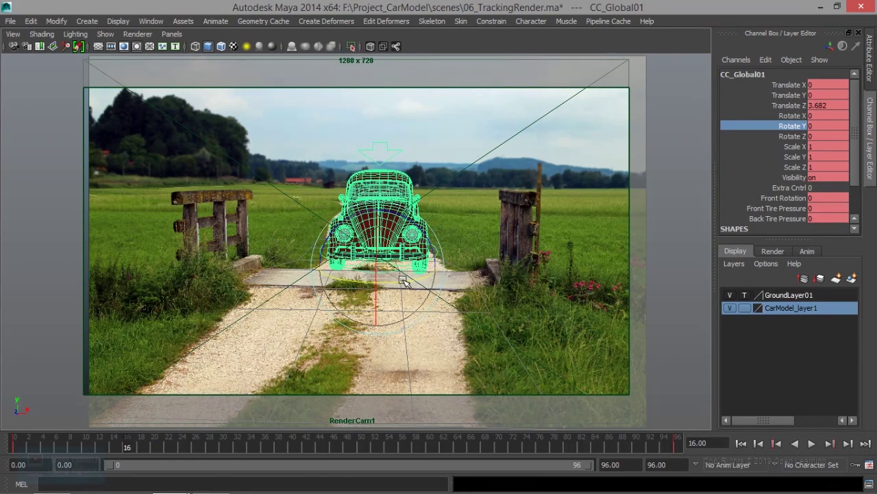
{"action": "left_click_drag", "start_coordinate": [404, 281], "coordinate": [401, 280]}
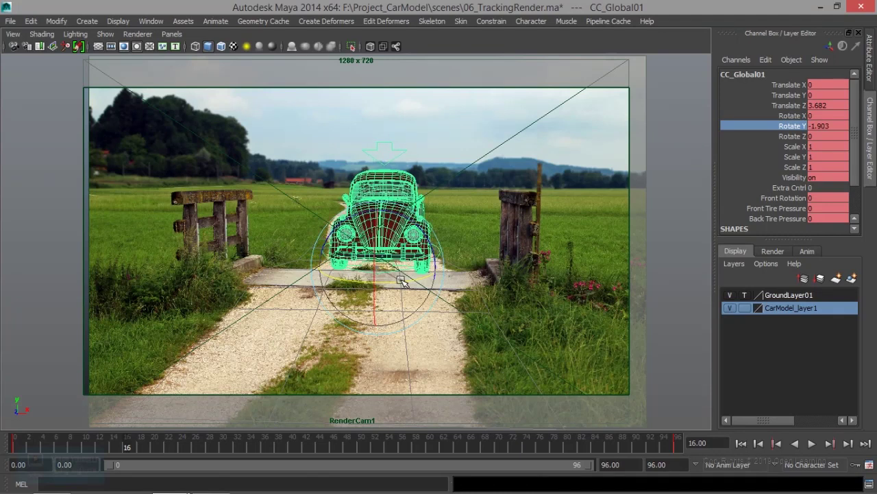
{"action": "right_click", "coordinate": [789, 129]}
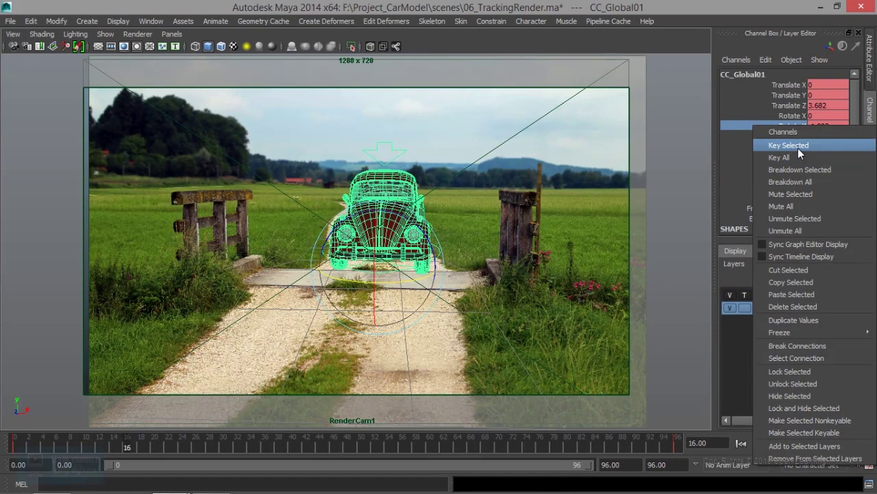
{"action": "left_click", "coordinate": [798, 145]}
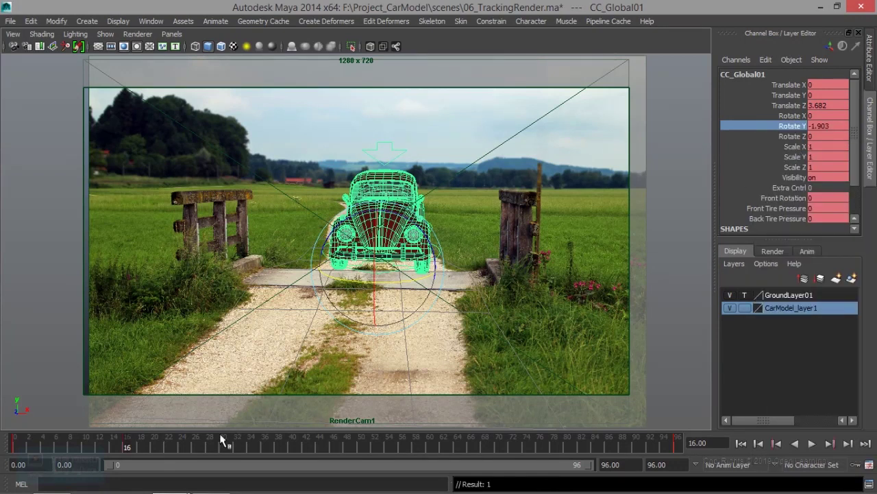
Play and scrub the early frames to check the car's turn
{"action": "left_click_drag", "start_coordinate": [122, 445], "coordinate": [13, 445]}
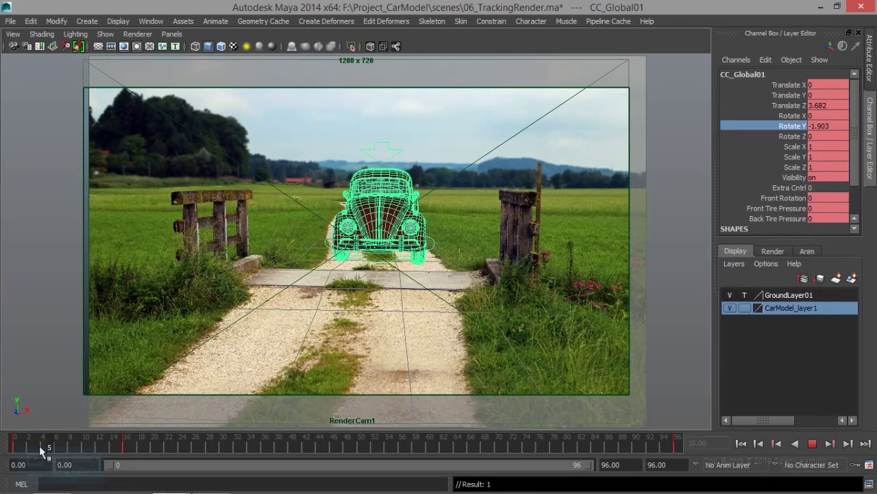
{"action": "key", "text": "alt+v"}
{"action": "left_click_drag", "start_coordinate": [140, 445], "coordinate": [19, 449]}
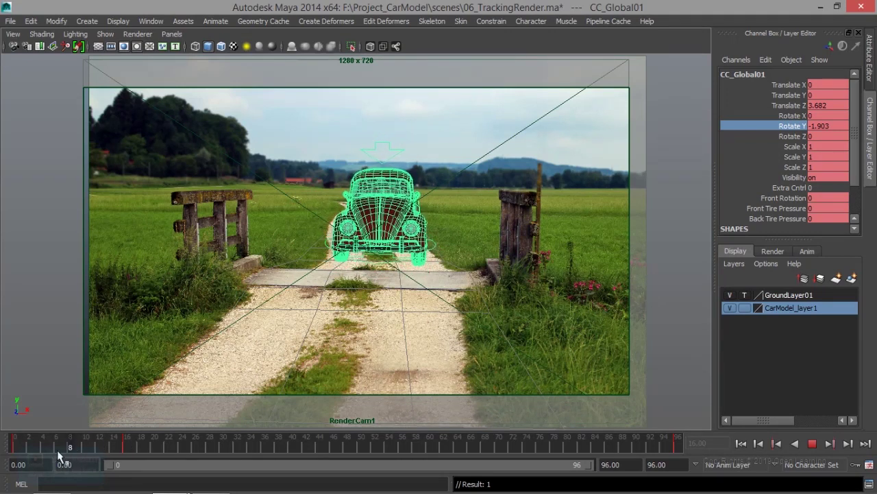
{"action": "left_click_drag", "start_coordinate": [78, 449], "coordinate": [81, 443]}
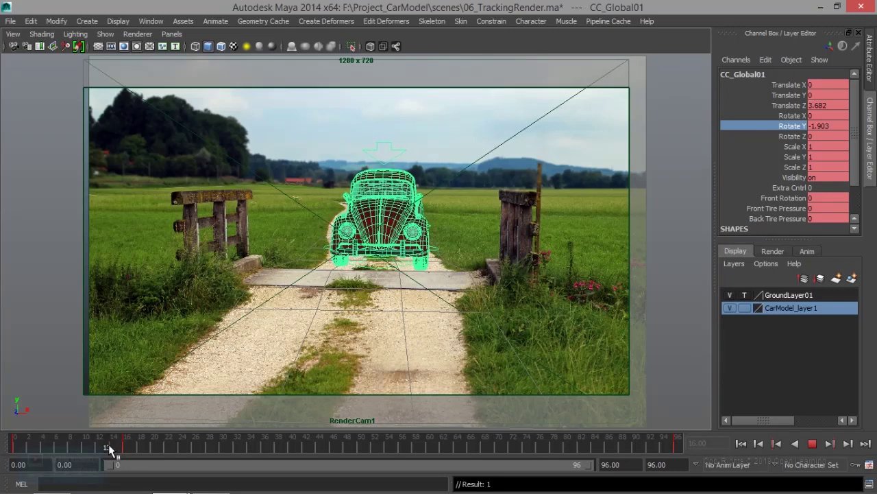
{"action": "key", "text": "Escape"}
At frame 16, steer the front wheels slightly with Front Rotation, then replay and stop at frame 10
{"action": "left_click", "coordinate": [832, 446]}
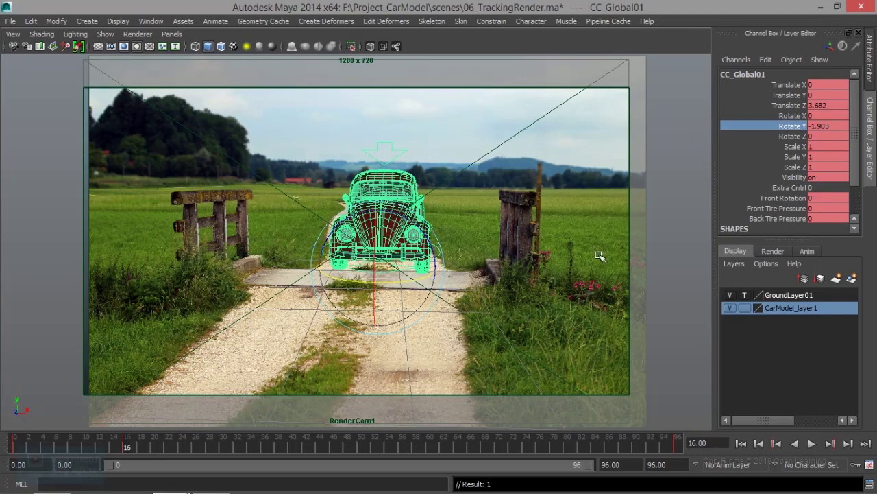
{"action": "left_click", "coordinate": [797, 198]}
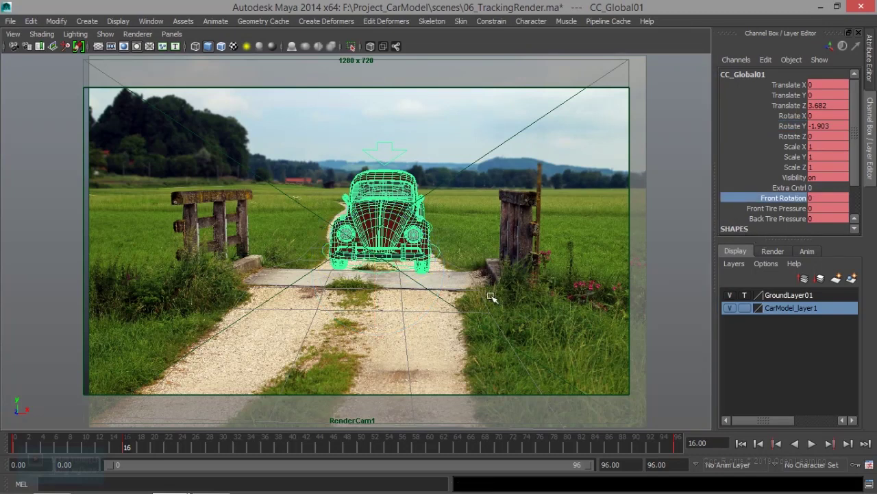
{"action": "middle_click_drag", "start_coordinate": [492, 298], "coordinate": [490, 296]}
{"action": "key", "text": "alt+v"}
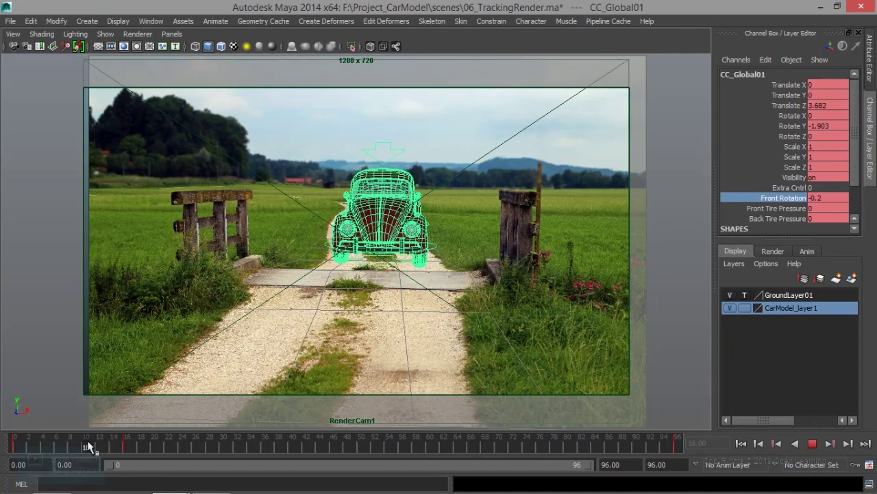
{"action": "left_click", "coordinate": [85, 446]}
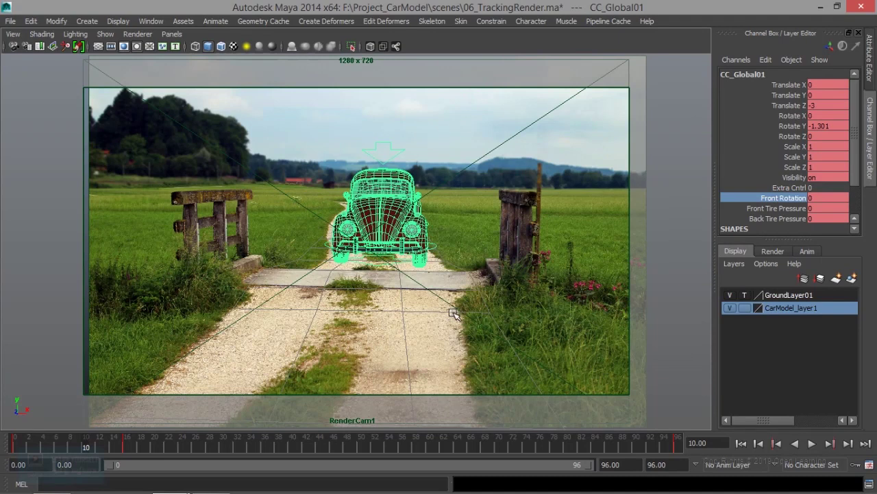
Key Front Rotation straight at frame 10 and at -0.3 at frame 16
{"action": "right_click", "coordinate": [787, 199]}
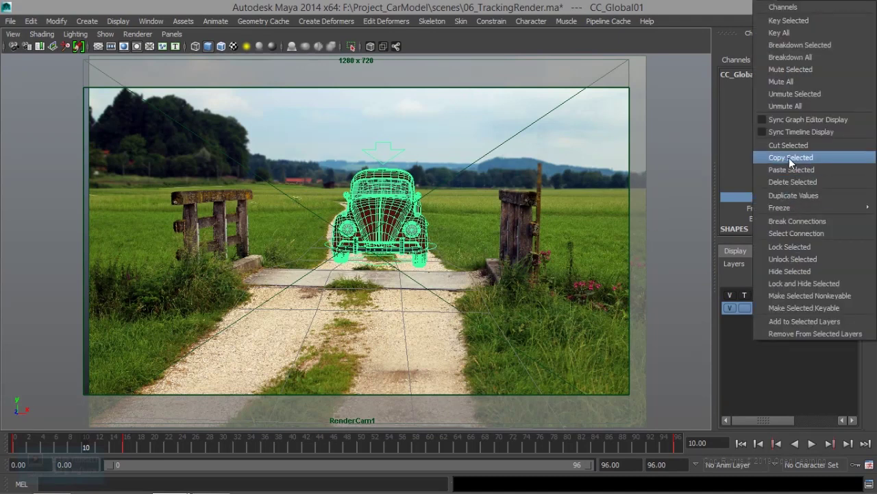
{"action": "left_click", "coordinate": [808, 21]}
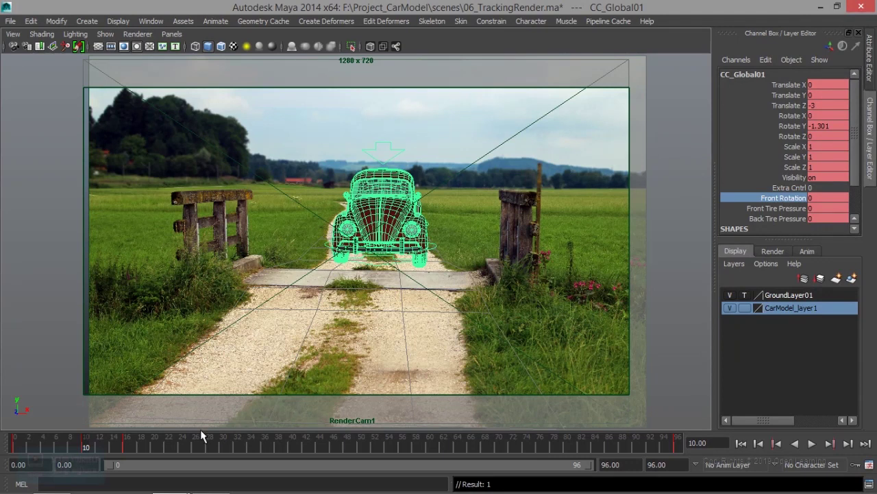
{"action": "left_click", "coordinate": [829, 444]}
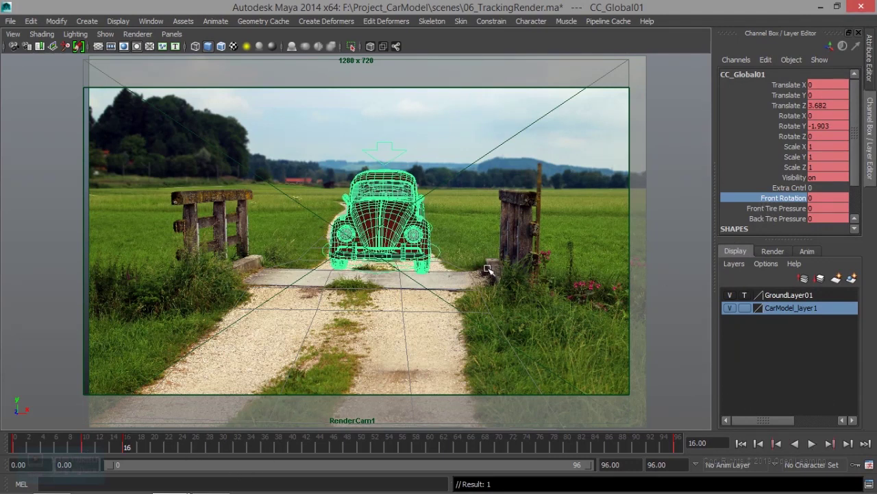
{"action": "middle_click_drag", "start_coordinate": [412, 290], "coordinate": [408, 286]}
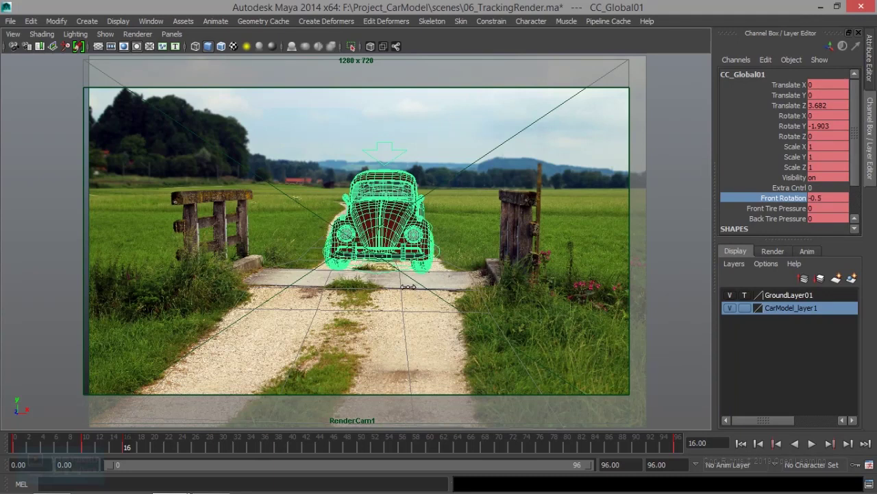
{"action": "middle_click_drag", "start_coordinate": [408, 286], "coordinate": [410, 286]}
{"action": "right_click", "coordinate": [779, 199]}
{"action": "left_click", "coordinate": [788, 22]}
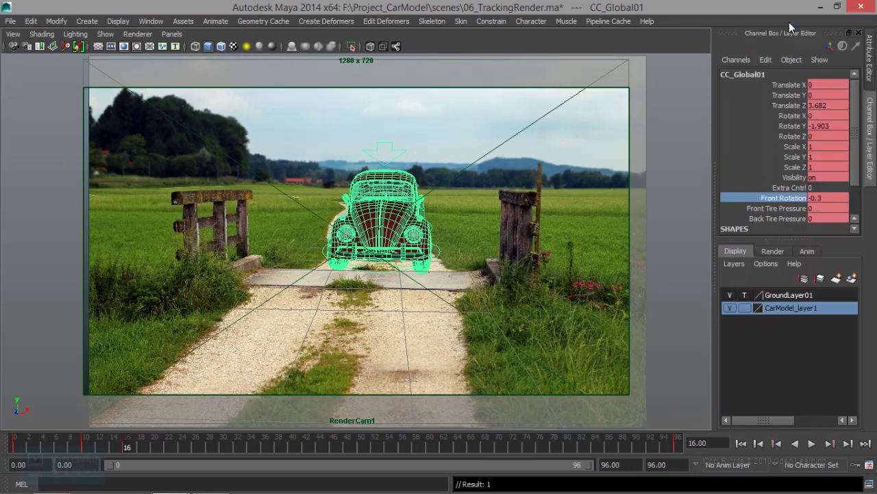
Replay the drive from the first frame, then stop back at frame 0
{"action": "left_click", "coordinate": [742, 444]}
{"action": "left_click", "coordinate": [811, 444]}
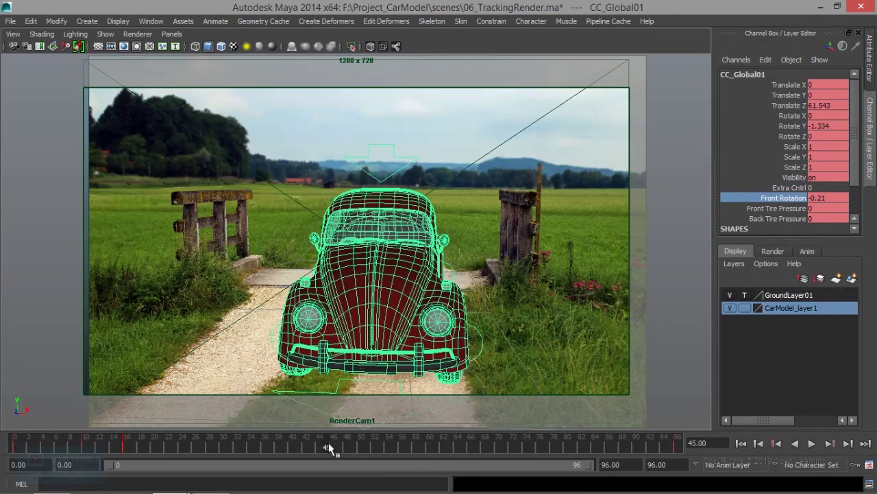
{"action": "key", "text": "alt+shift+v"}
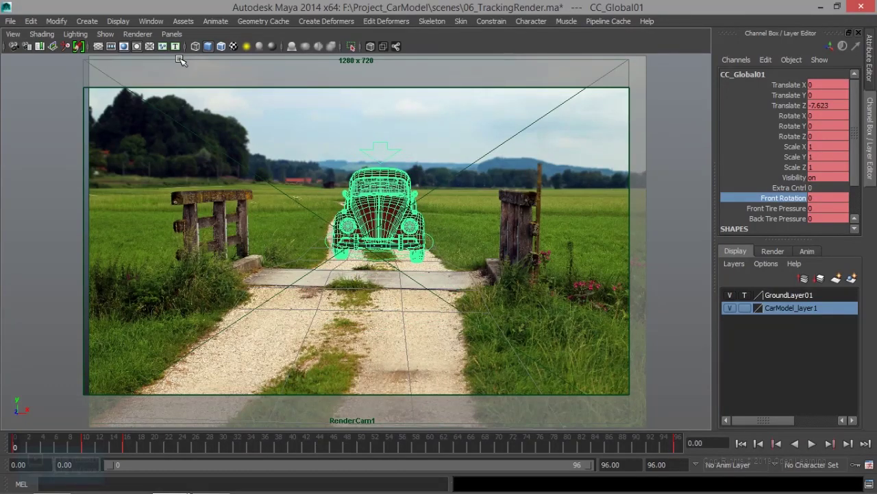
{"action": "left_click", "coordinate": [159, 22]}
{"action": "mouse_move", "coordinate": [178, 64]}
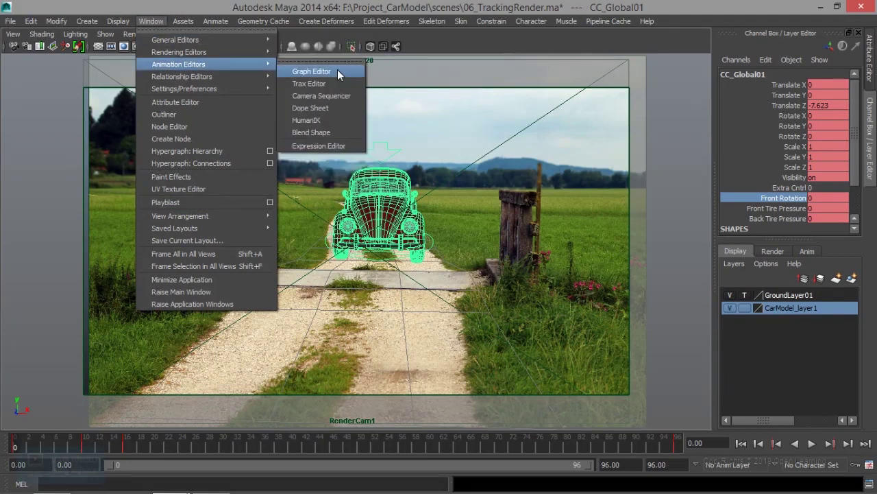
Open the Graph Editor, enlarge and reposition it, and frame all curves
{"action": "left_click", "coordinate": [337, 71]}
{"action": "mouse_move", "coordinate": [228, 110]}
{"action": "left_mouse_down"}
{"action": "mouse_move", "coordinate": [263, 72]}
{"action": "mouse_move", "coordinate": [452, 117]}
{"action": "left_mouse_up"}
{"action": "key", "text": "a"}
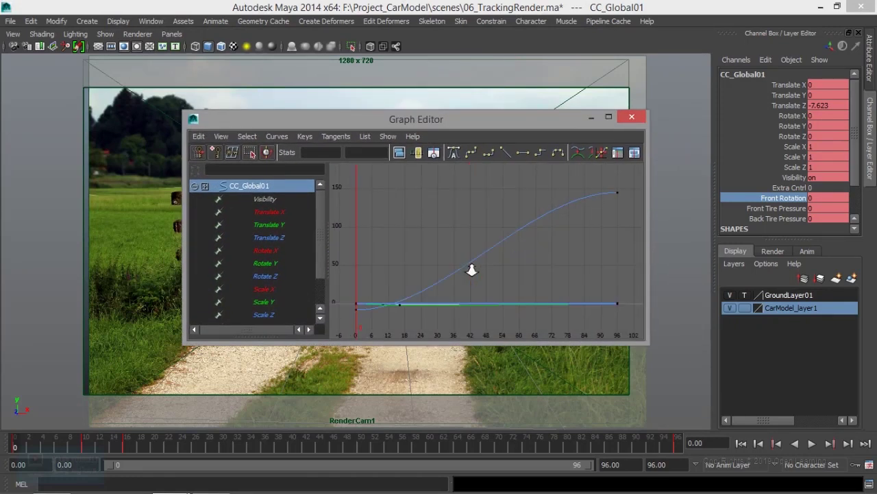
{"action": "mouse_move", "coordinate": [377, 118]}
{"action": "left_mouse_down"}
{"action": "mouse_move", "coordinate": [533, 300]}
{"action": "mouse_move", "coordinate": [292, 107]}
{"action": "left_mouse_up"}
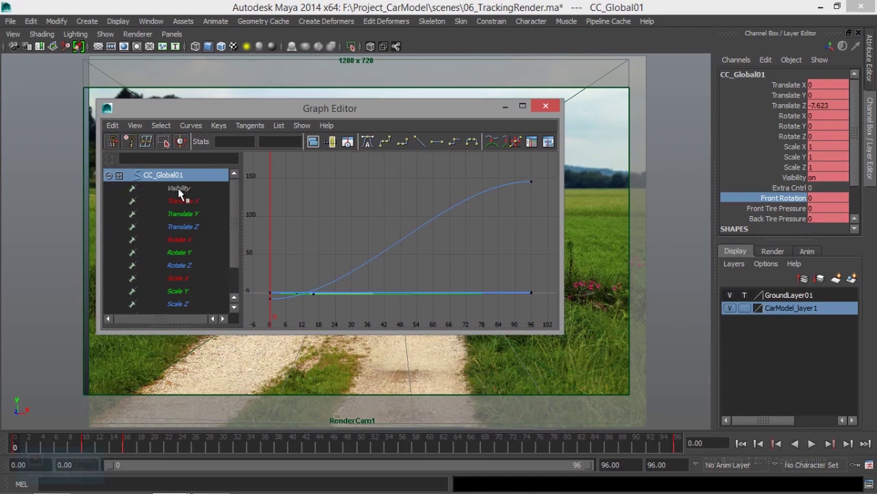
Show CC_Global01's Translate X through Scale Z curves together in the Graph Editor
{"action": "scroll", "coordinate": [180, 274], "scroll_direction": "down", "scroll_amount": 1}
{"action": "left_click", "coordinate": [179, 266]}
{"action": "scroll", "coordinate": [177, 260], "scroll_direction": "up", "scroll_amount": 1}
{"action": "left_click", "coordinate": [182, 200], "text": "shift"}
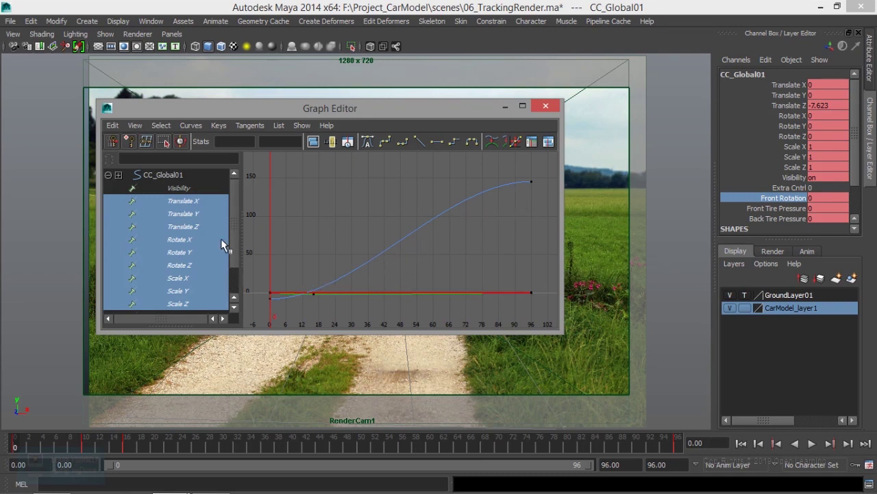
{"action": "left_click", "coordinate": [190, 205]}
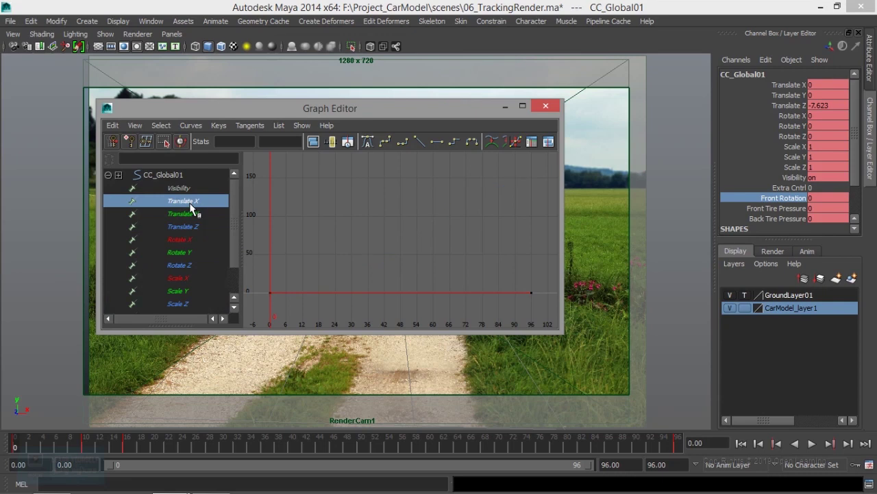
Delete CC_Global01's Translate X and Translate Y animation curves in the Graph Editor
{"action": "key", "text": "f"}
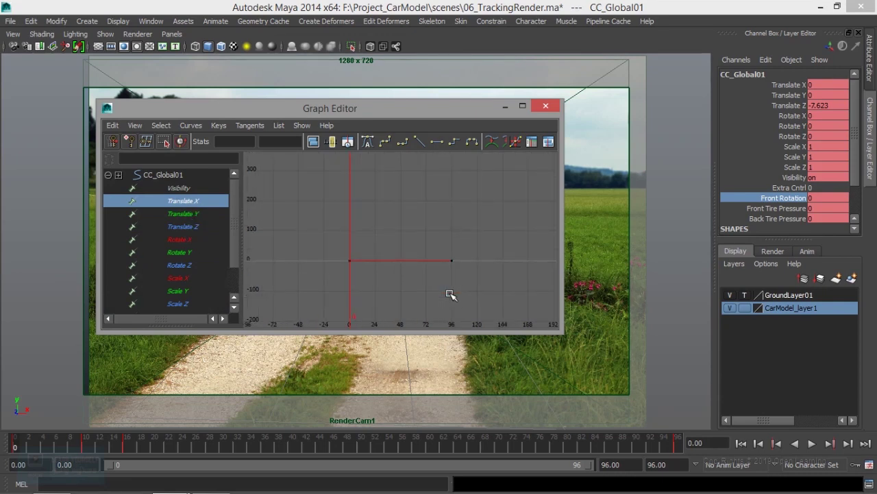
{"action": "left_click_drag", "start_coordinate": [351, 238], "coordinate": [507, 302]}
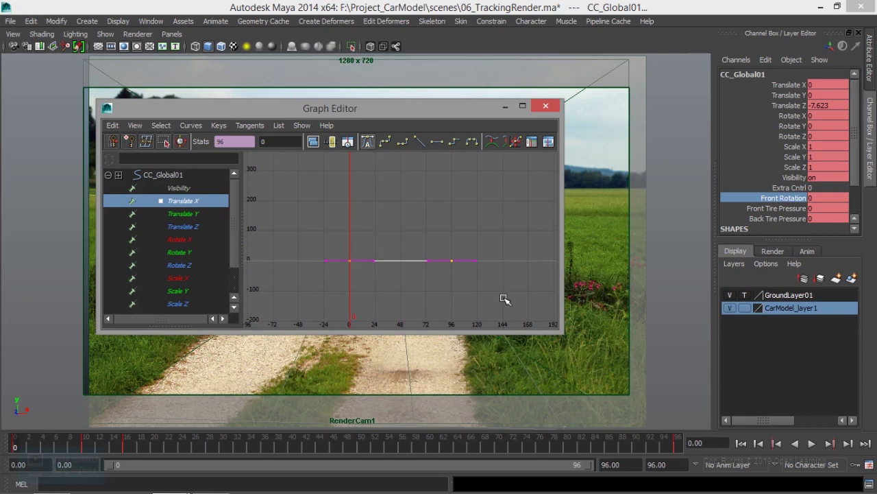
{"action": "key", "text": "Delete"}
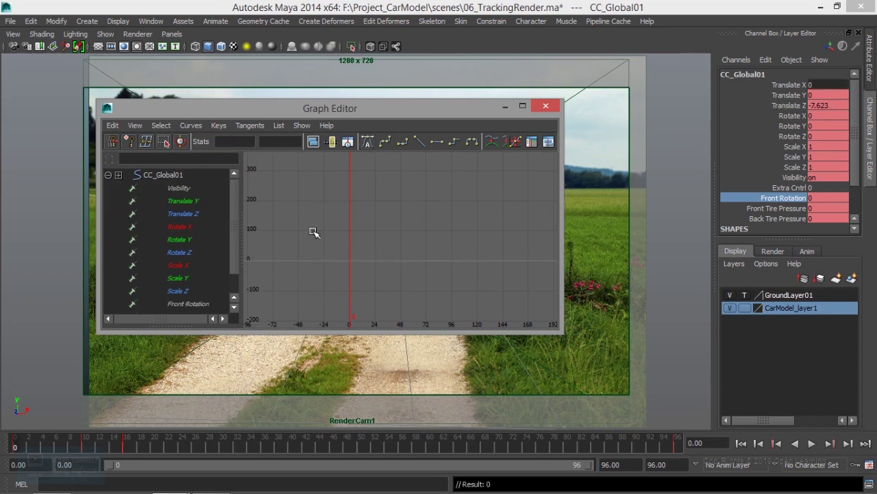
{"action": "left_click", "coordinate": [190, 203]}
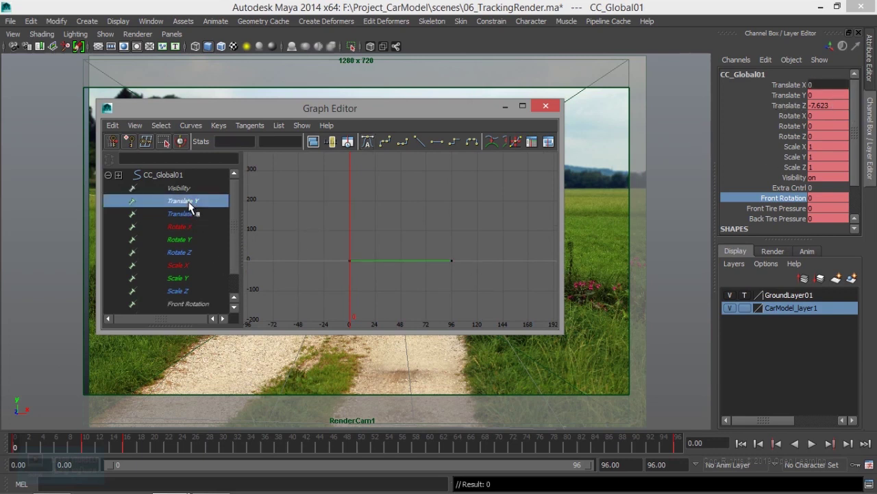
{"action": "left_click_drag", "start_coordinate": [306, 221], "coordinate": [504, 289]}
{"action": "key", "text": "Delete"}
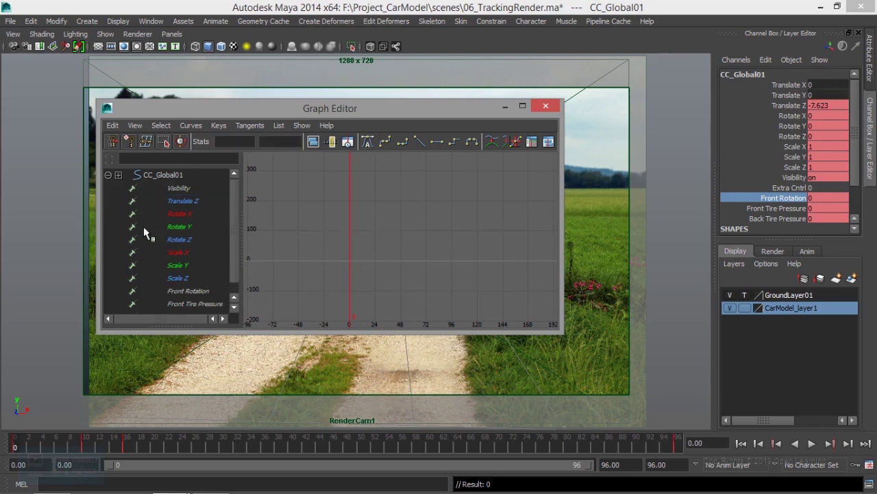
Delete the Rotate X and Rotate Z curves, leaving Translate Z and Rotate Y keyed
{"action": "left_click", "coordinate": [179, 203]}
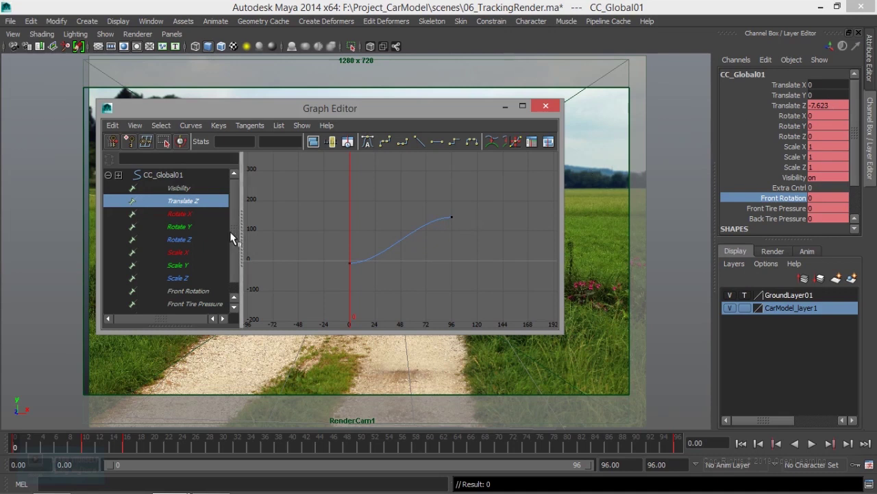
{"action": "left_click", "coordinate": [172, 215]}
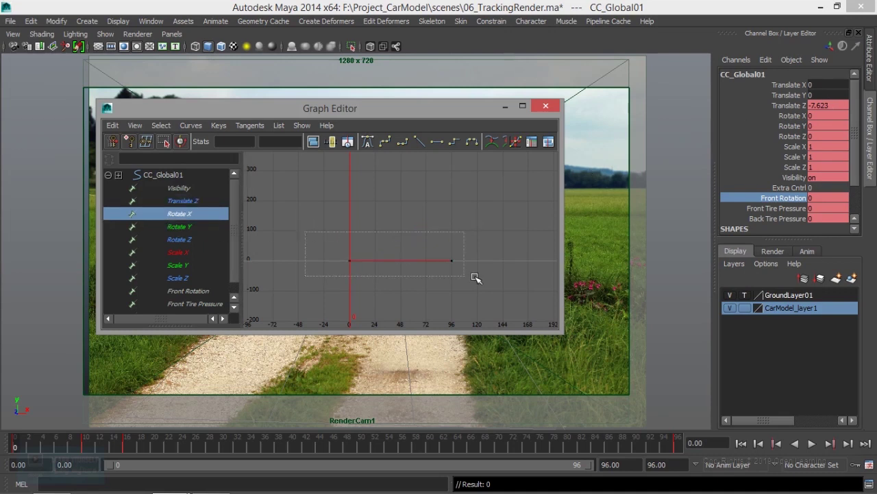
{"action": "left_click_drag", "start_coordinate": [310, 233], "coordinate": [499, 284]}
{"action": "key", "text": "Delete"}
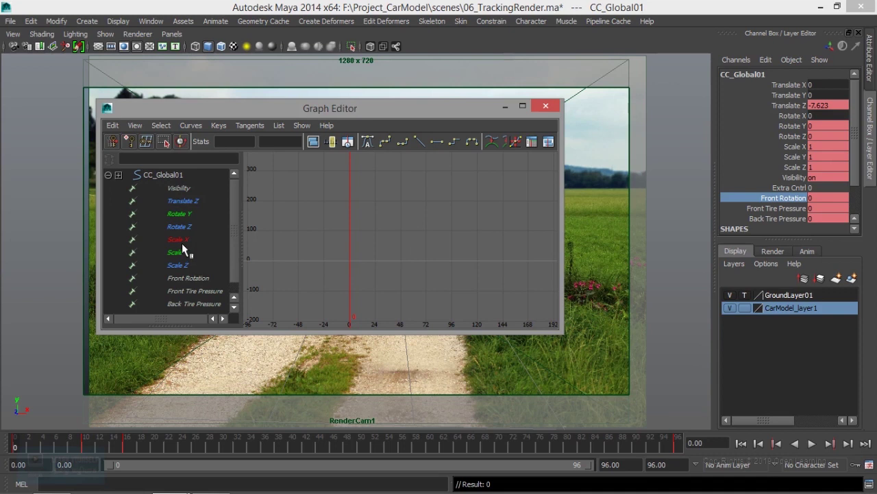
{"action": "left_click", "coordinate": [181, 214]}
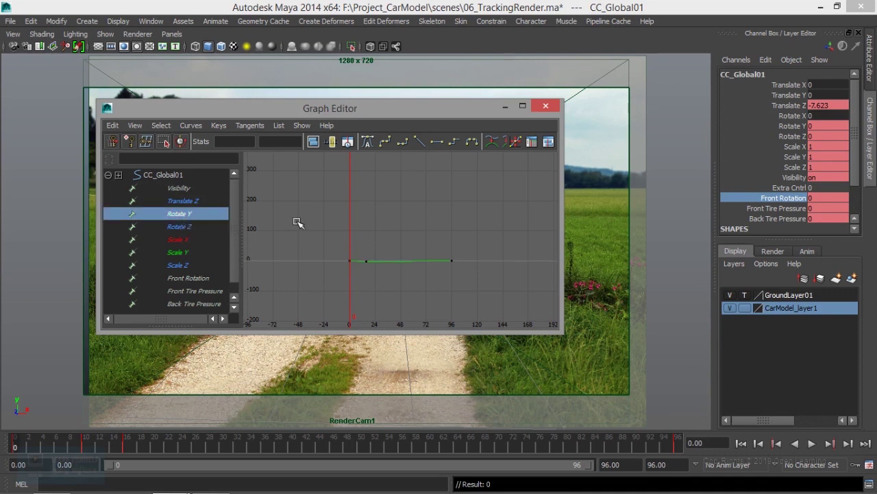
{"action": "left_click", "coordinate": [183, 225]}
{"action": "left_click_drag", "start_coordinate": [314, 229], "coordinate": [482, 285]}
{"action": "key", "text": "Delete"}
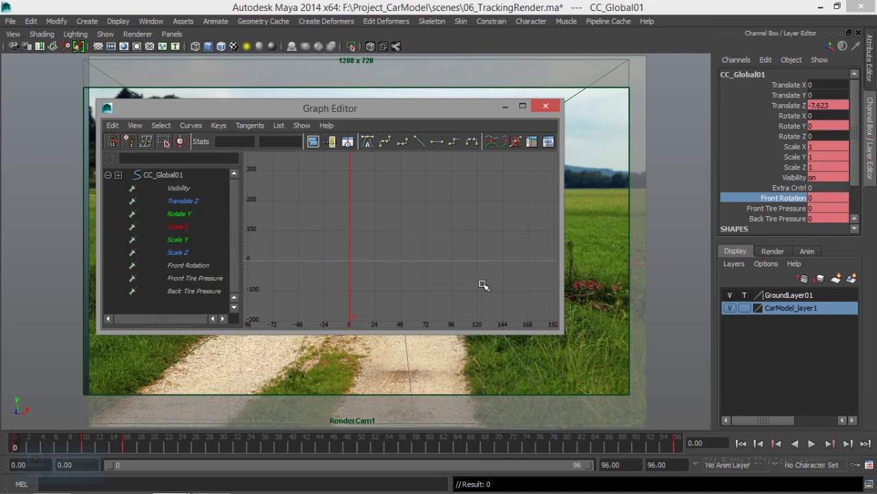
Delete the Scale X, Y and Z curves and move the Graph Editor aside
{"action": "left_click", "coordinate": [181, 226]}
{"action": "left_click", "coordinate": [182, 253], "text": "shift"}
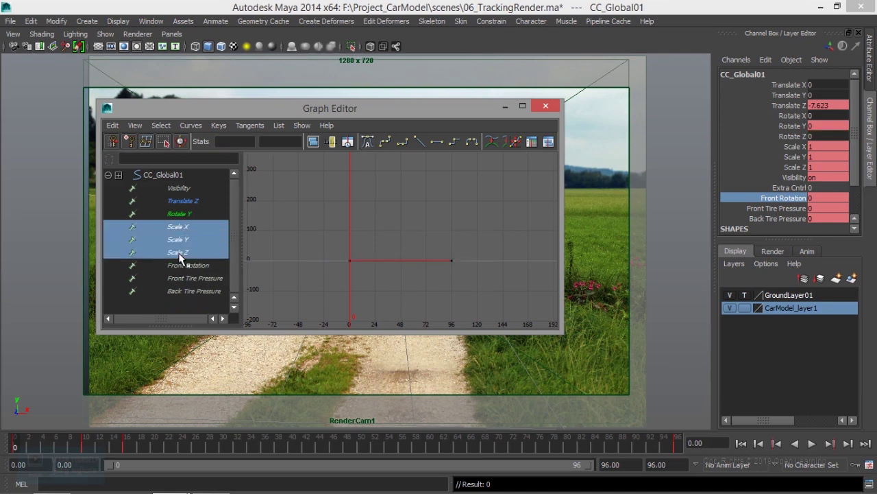
{"action": "left_click_drag", "start_coordinate": [303, 241], "coordinate": [553, 305]}
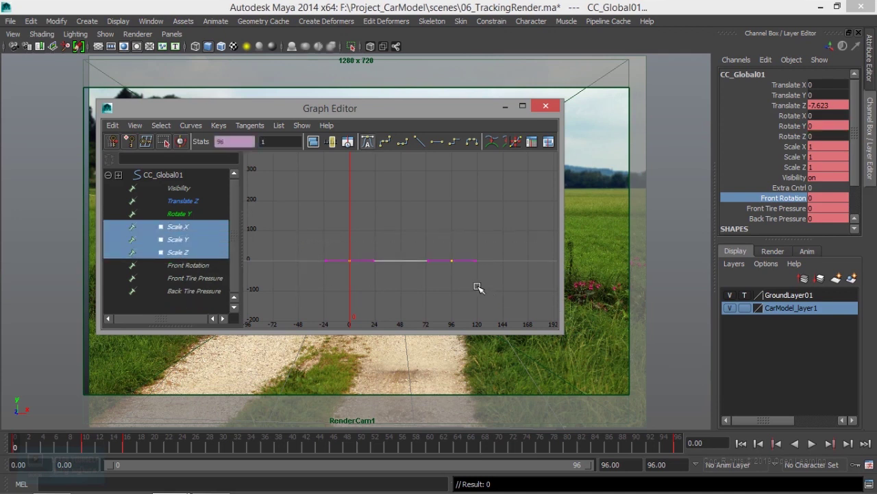
{"action": "key", "text": "Delete"}
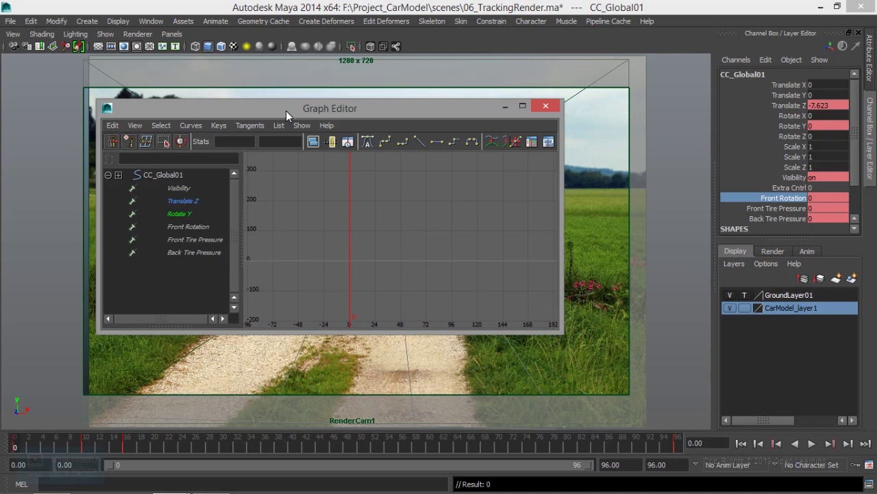
{"action": "left_click_drag", "start_coordinate": [287, 111], "coordinate": [223, 60]}
Show the Translate Z curve and frame it, with the Graph Editor moved off the car
{"action": "left_click", "coordinate": [119, 150]}
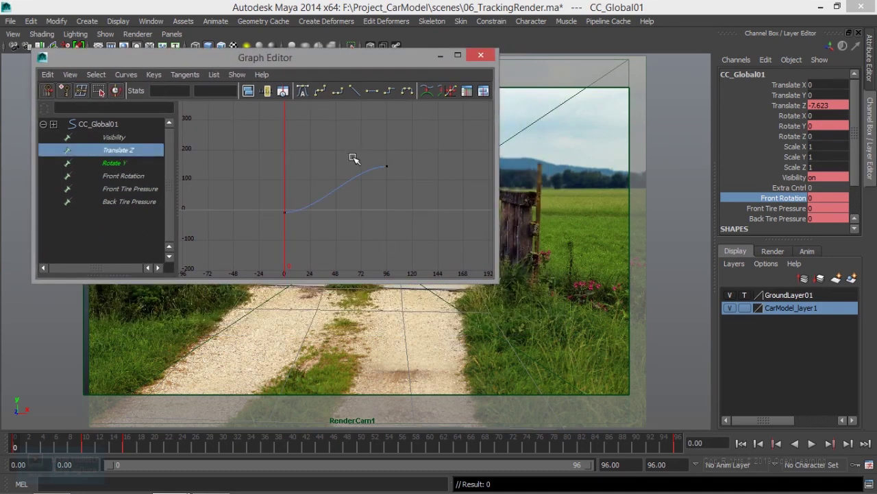
{"action": "mouse_move", "coordinate": [353, 64]}
{"action": "left_mouse_down"}
{"action": "mouse_move", "coordinate": [407, 84]}
{"action": "mouse_move", "coordinate": [699, 123]}
{"action": "left_mouse_up"}
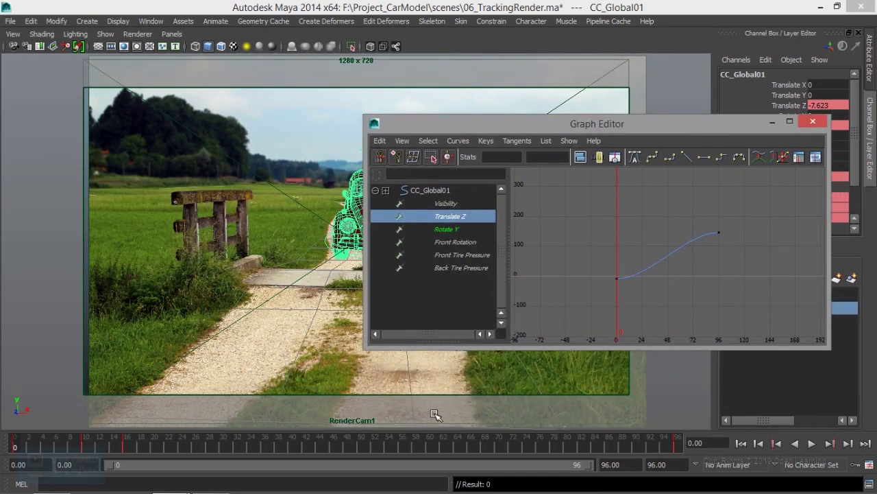
{"action": "left_click_drag", "start_coordinate": [638, 133], "coordinate": [688, 144]}
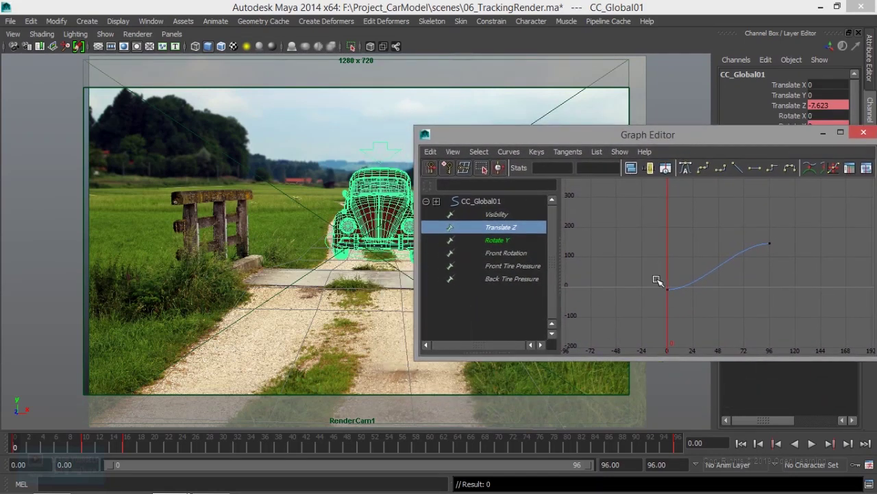
{"action": "key", "text": "f"}
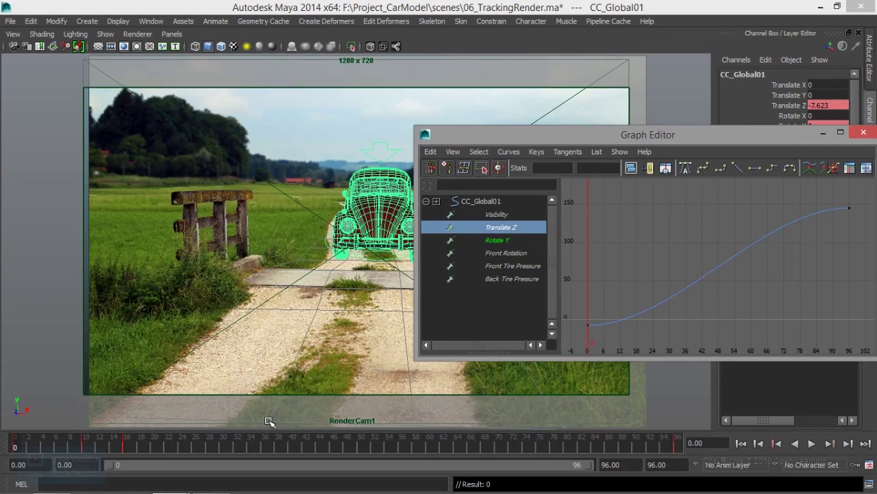
Scrub from frame 2 to watch the drive, then reframe and select all Translate Z keys
{"action": "left_click", "coordinate": [113, 444]}
{"action": "left_click_drag", "start_coordinate": [102, 444], "coordinate": [30, 444]}
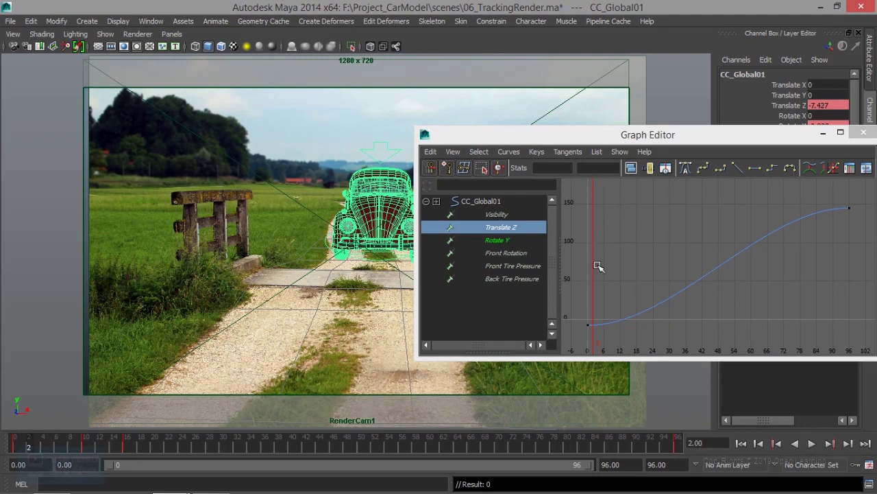
{"action": "mouse_move", "coordinate": [33, 451]}
{"action": "left_mouse_down"}
{"action": "mouse_move", "coordinate": [118, 455]}
{"action": "mouse_move", "coordinate": [539, 427]}
{"action": "mouse_move", "coordinate": [332, 425]}
{"action": "left_mouse_up"}
{"action": "left_click_drag", "start_coordinate": [237, 413], "coordinate": [155, 410]}
{"action": "key", "text": "Escape"}
{"action": "key", "text": "a"}
{"action": "key", "text": "f"}
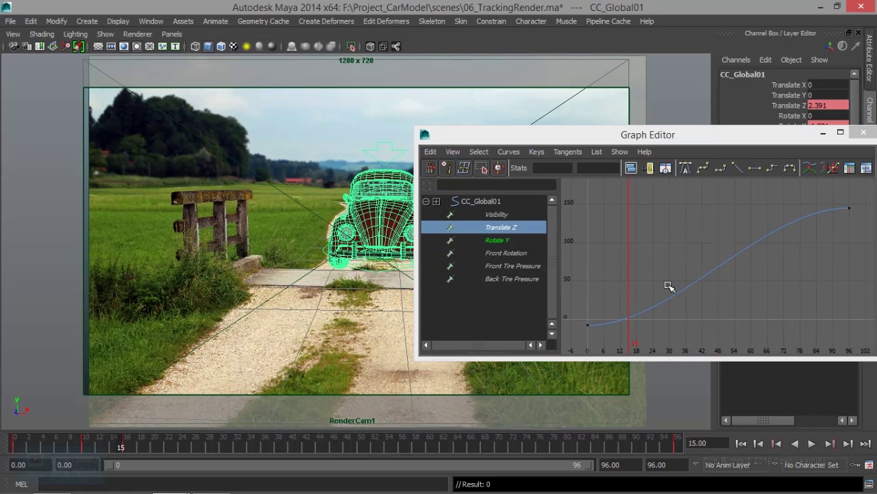
{"action": "left_click_drag", "start_coordinate": [614, 203], "coordinate": [826, 334]}
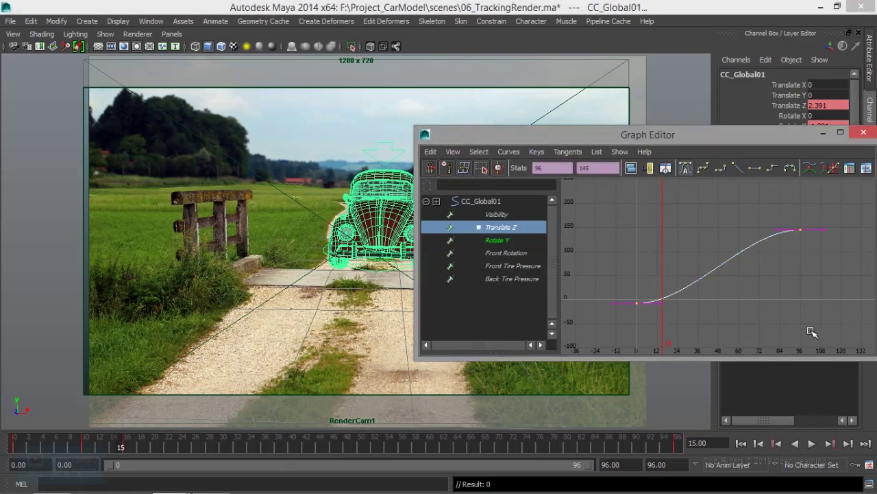
Give the Translate Z keys linear tangents, minimize the Graph Editor and play the drive
{"action": "left_click", "coordinate": [741, 169]}
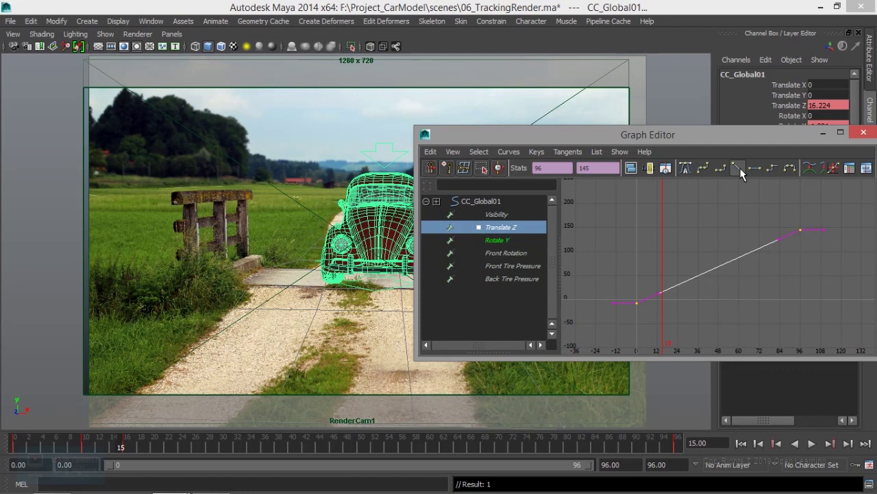
{"action": "left_click", "coordinate": [828, 136]}
{"action": "left_click", "coordinate": [812, 443]}
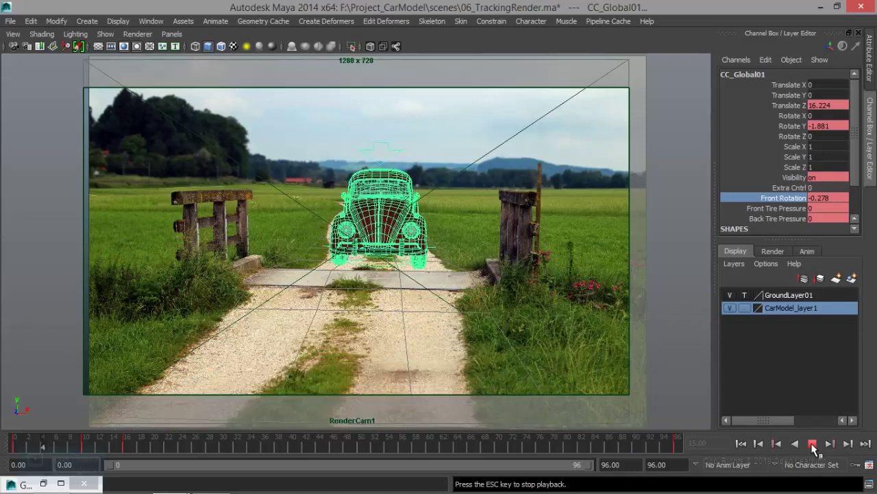
{"action": "left_click", "coordinate": [812, 444]}
{"action": "key", "text": "alt+v"}
{"action": "left_click_drag", "start_coordinate": [244, 450], "coordinate": [103, 446]}
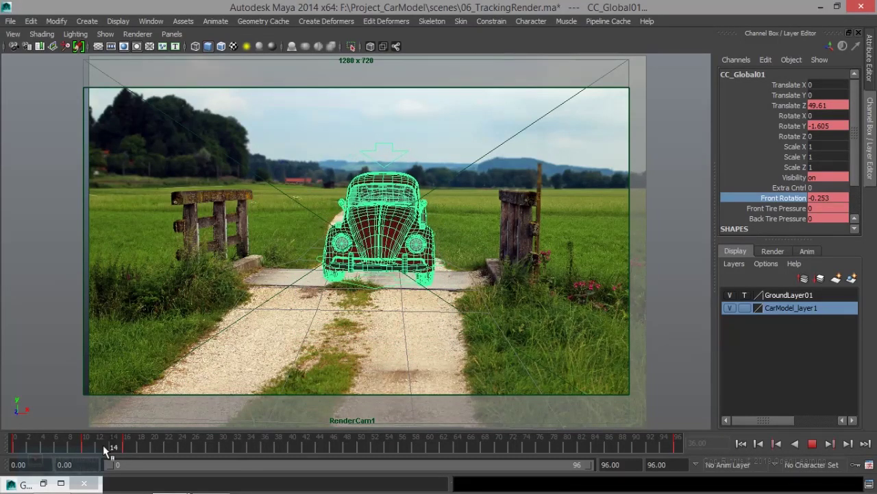
{"action": "left_click_drag", "start_coordinate": [83, 449], "coordinate": [66, 452]}
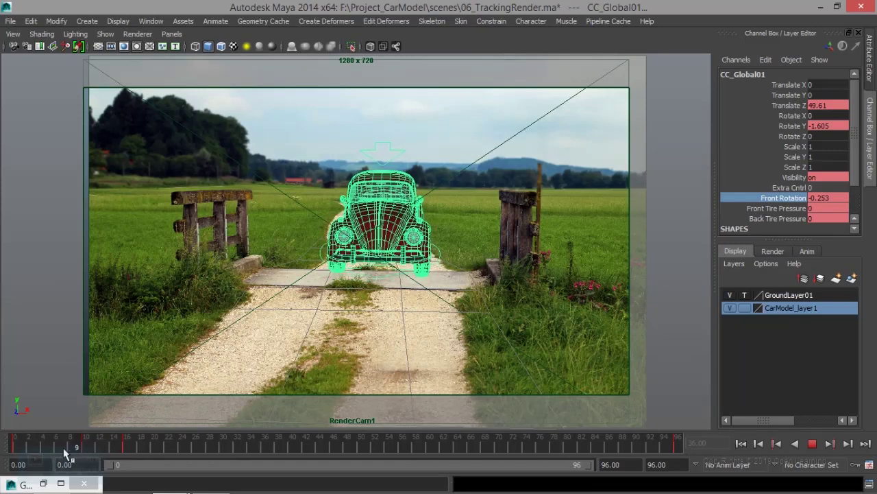
{"action": "mouse_move", "coordinate": [88, 449]}
{"action": "left_mouse_down"}
{"action": "mouse_move", "coordinate": [98, 449]}
{"action": "mouse_move", "coordinate": [14, 447]}
{"action": "left_mouse_up"}
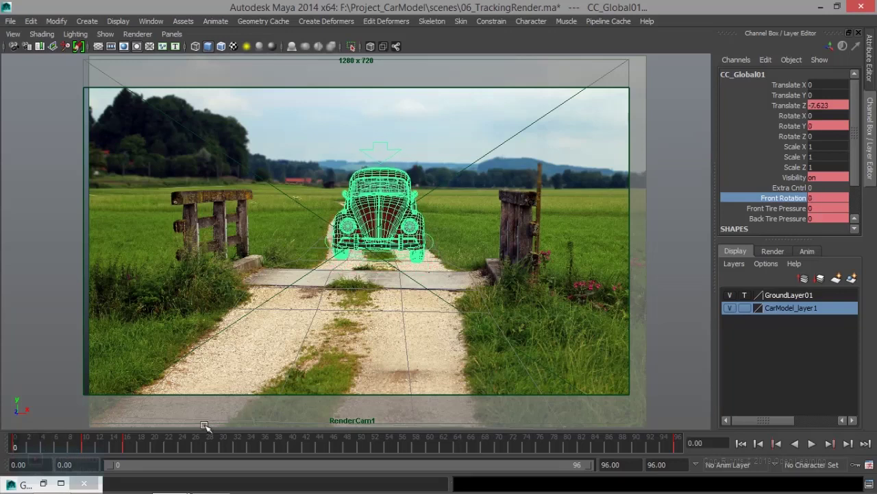
{"action": "left_click", "coordinate": [812, 444]}
{"action": "mouse_move", "coordinate": [97, 450]}
{"action": "left_mouse_down"}
{"action": "mouse_move", "coordinate": [80, 449]}
{"action": "mouse_move", "coordinate": [150, 447]}
{"action": "left_mouse_up"}
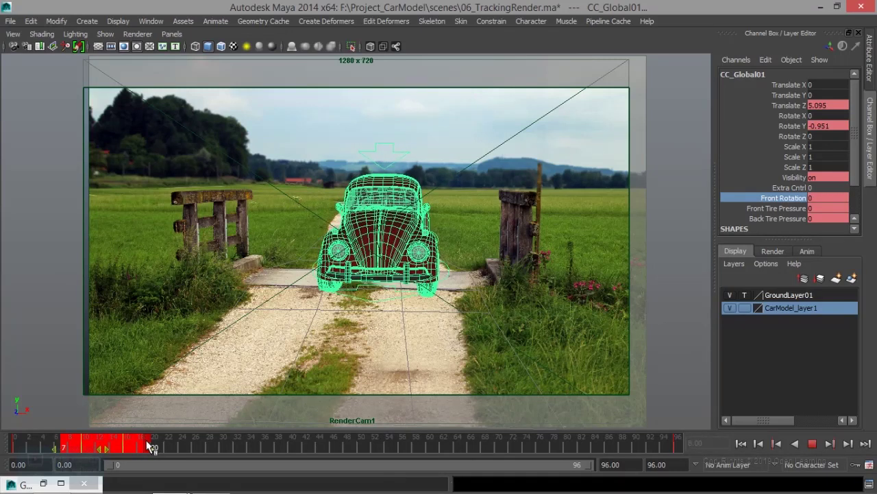
{"action": "left_click_drag", "start_coordinate": [147, 442], "coordinate": [144, 443], "text": "shift"}
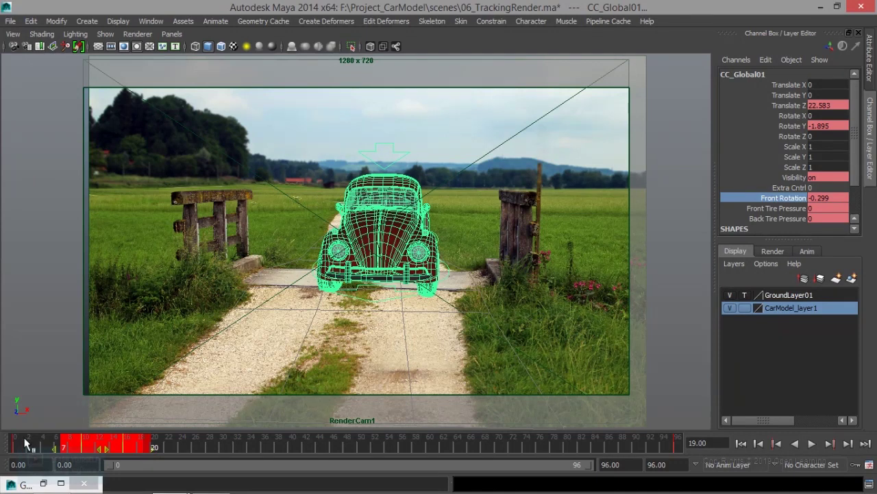
{"action": "left_click_drag", "start_coordinate": [108, 452], "coordinate": [118, 453]}
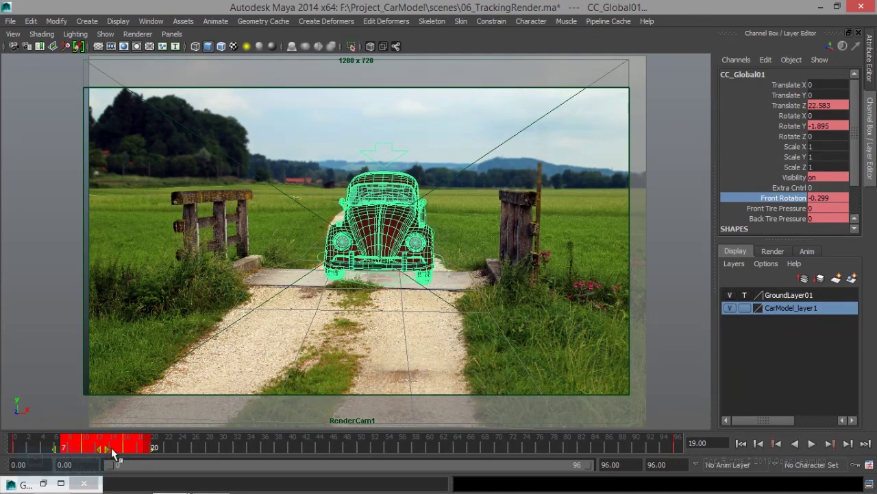
{"action": "left_click_drag", "start_coordinate": [125, 448], "coordinate": [150, 444]}
{"action": "left_click", "coordinate": [150, 444]}
{"action": "left_click_drag", "start_coordinate": [209, 447], "coordinate": [14, 444]}
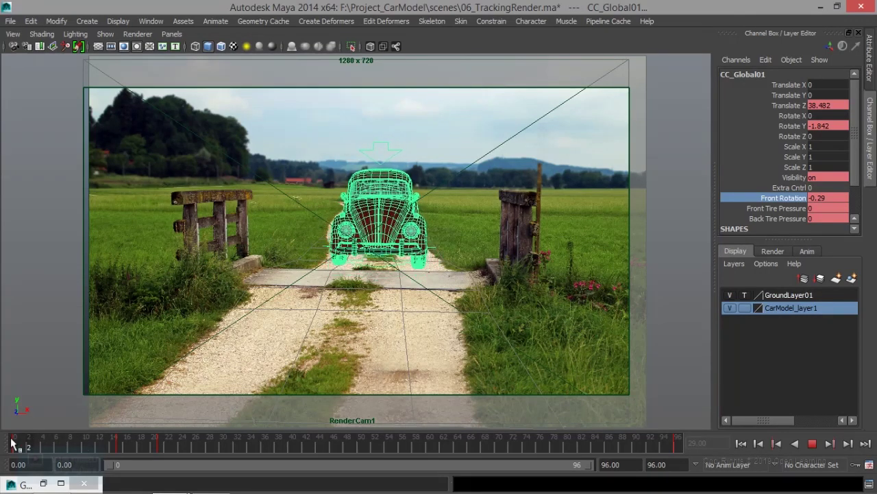
{"action": "right_click", "coordinate": [24, 485]}
{"action": "left_click", "coordinate": [44, 486]}
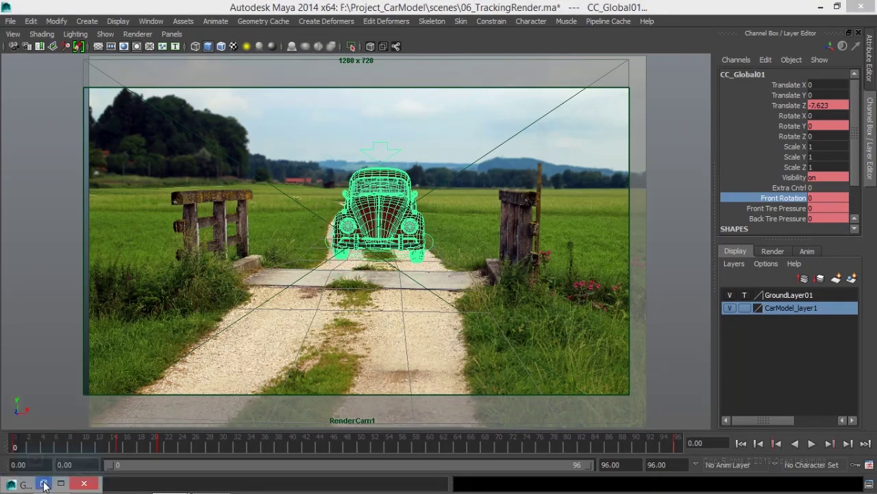
Reposition the Graph Editor over the car, deselect the Translate Z keys and play
{"action": "left_click_drag", "start_coordinate": [567, 142], "coordinate": [457, 34]}
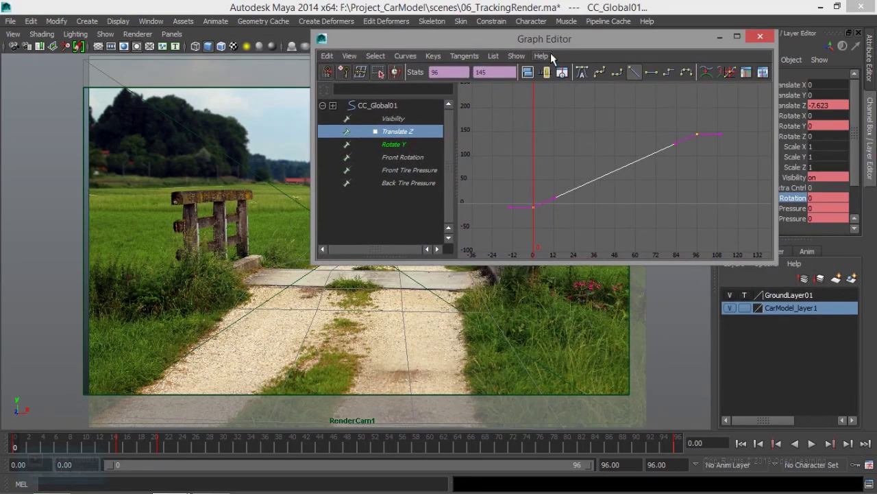
{"action": "left_click_drag", "start_coordinate": [546, 38], "coordinate": [672, 98]}
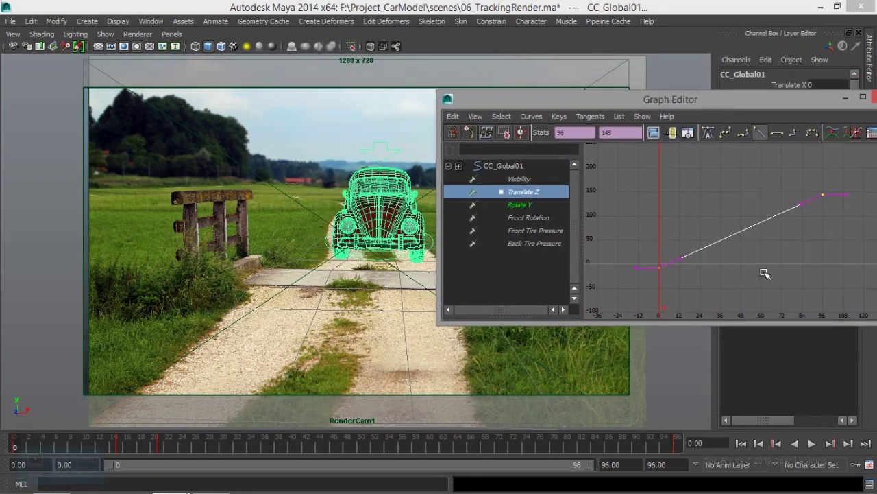
{"action": "left_click", "coordinate": [765, 273]}
{"action": "key", "text": "alt+v"}
Scrub to frame 14 and bring up the Translate Z channel menu in the Channel Box
{"action": "left_click_drag", "start_coordinate": [41, 440], "coordinate": [114, 446]}
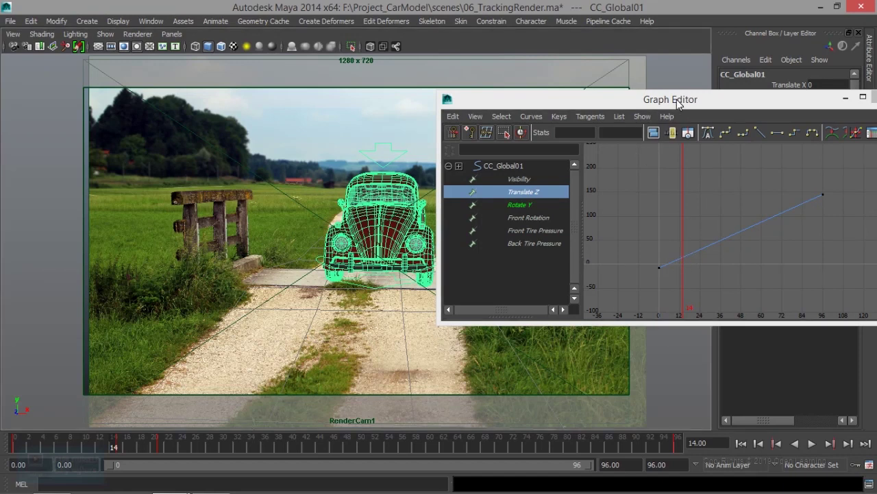
{"action": "left_click_drag", "start_coordinate": [677, 99], "coordinate": [471, 80]}
{"action": "left_click", "coordinate": [788, 105]}
{"action": "right_click", "coordinate": [788, 106]}
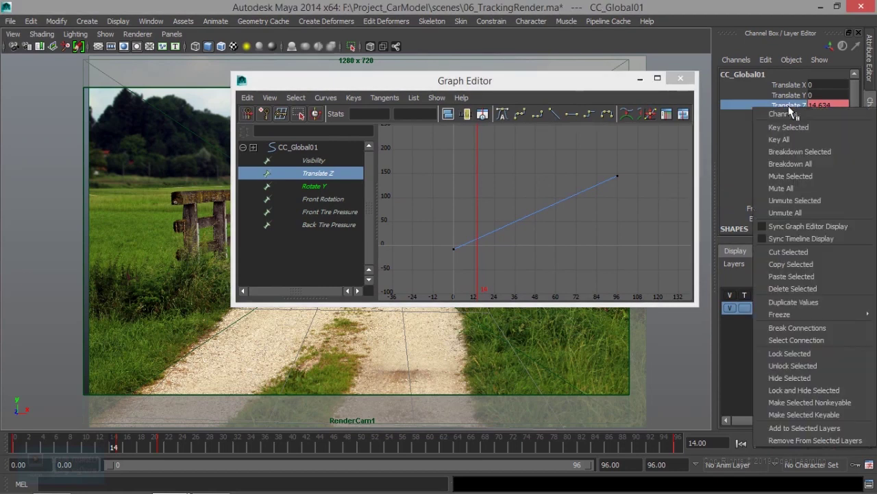
Key Translate Z at frame 14 and slide the new key to frame 29, value 33.35
{"action": "left_click", "coordinate": [791, 126]}
{"action": "left_click_drag", "start_coordinate": [474, 83], "coordinate": [643, 121]}
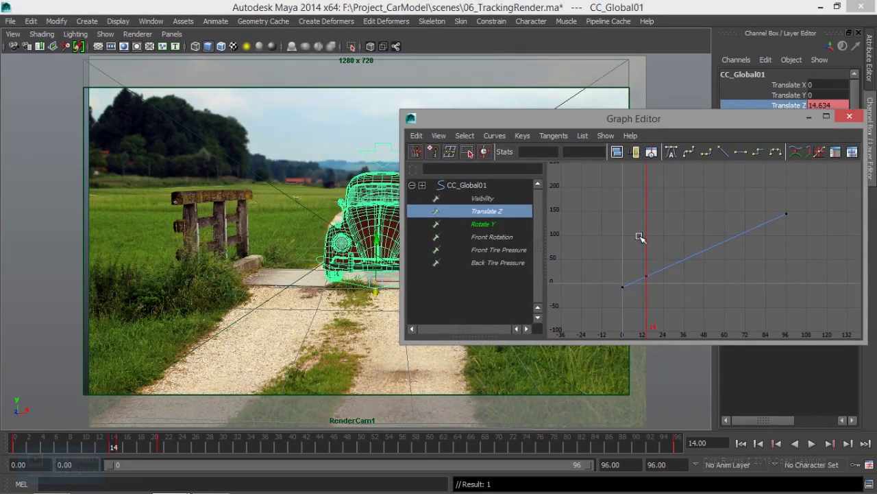
{"action": "left_click_drag", "start_coordinate": [637, 212], "coordinate": [662, 324]}
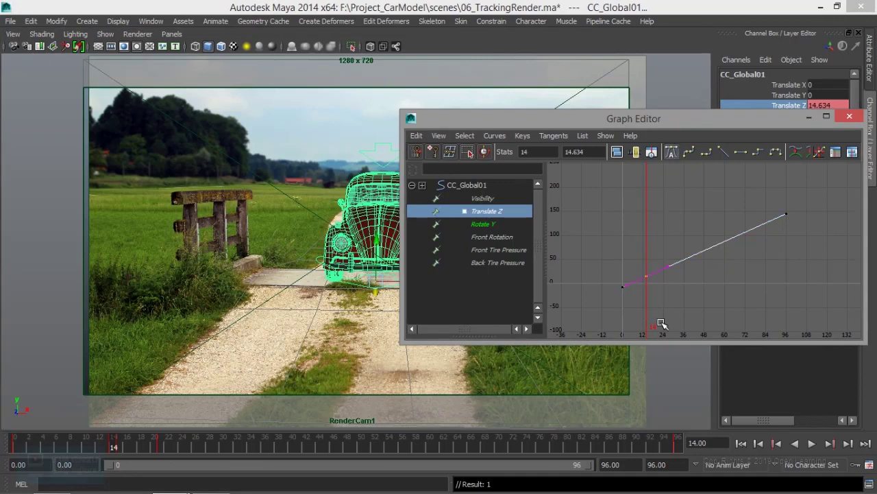
{"action": "middle_click_drag", "start_coordinate": [662, 284], "coordinate": [689, 273]}
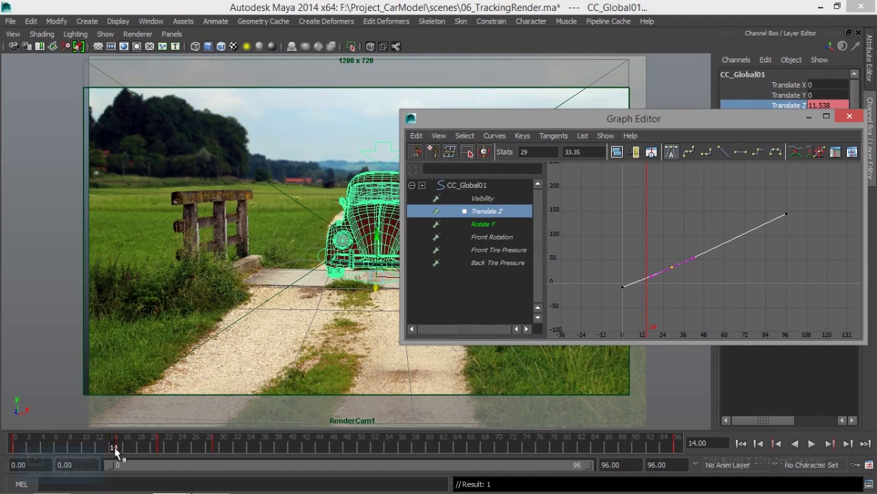
Play the retimed drive, rewind to frame 0 and minimize the Graph Editor
{"action": "key", "text": "alt+v"}
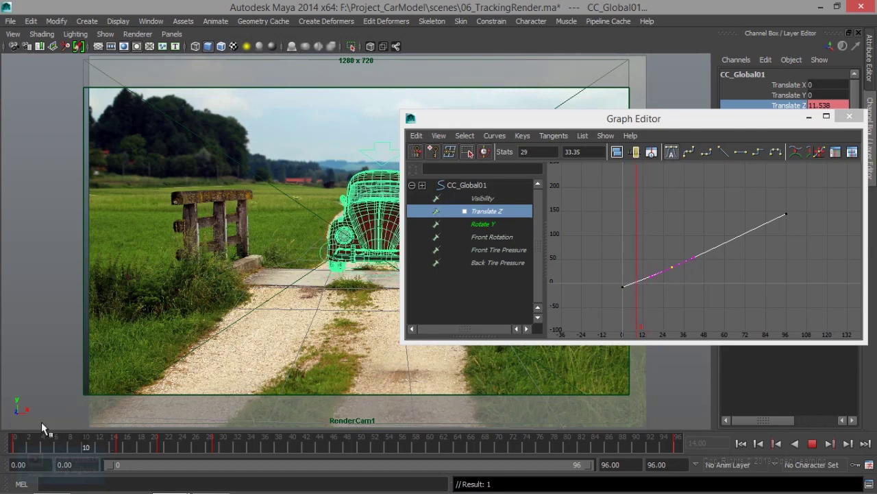
{"action": "key", "text": "alt+shift+v"}
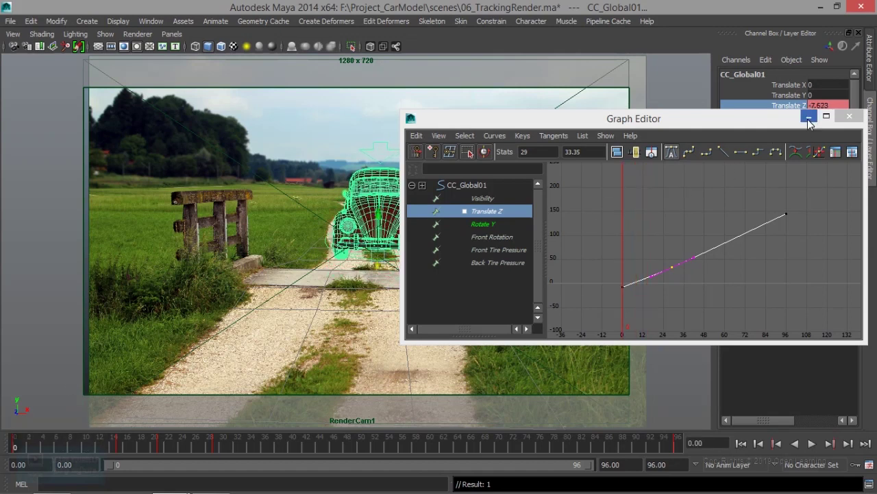
{"action": "left_click", "coordinate": [809, 118]}
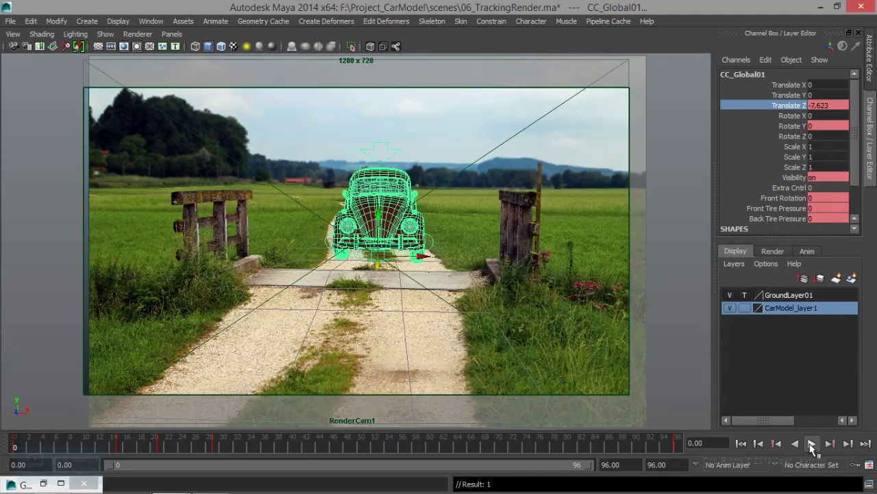
Shorten the playback range to end at frame 41 and play the drive from frame 0
{"action": "left_click", "coordinate": [811, 446]}
{"action": "key", "text": "Escape"}
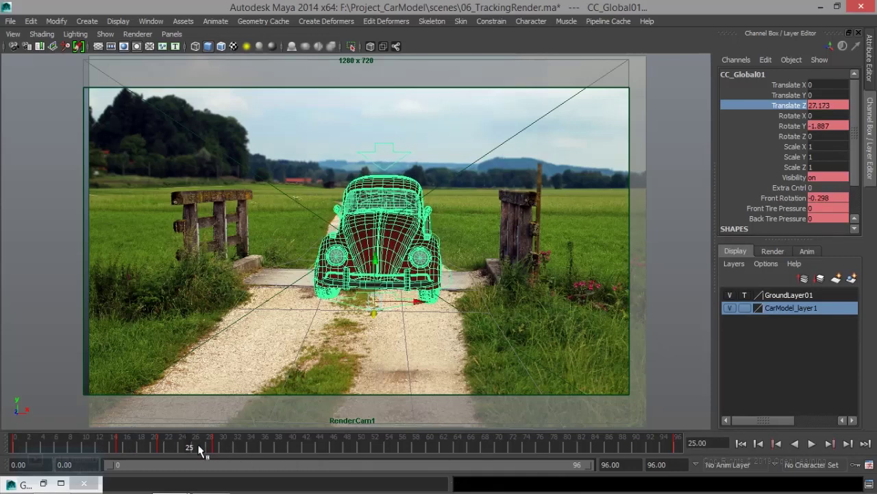
{"action": "key", "text": "alt+shift+v"}
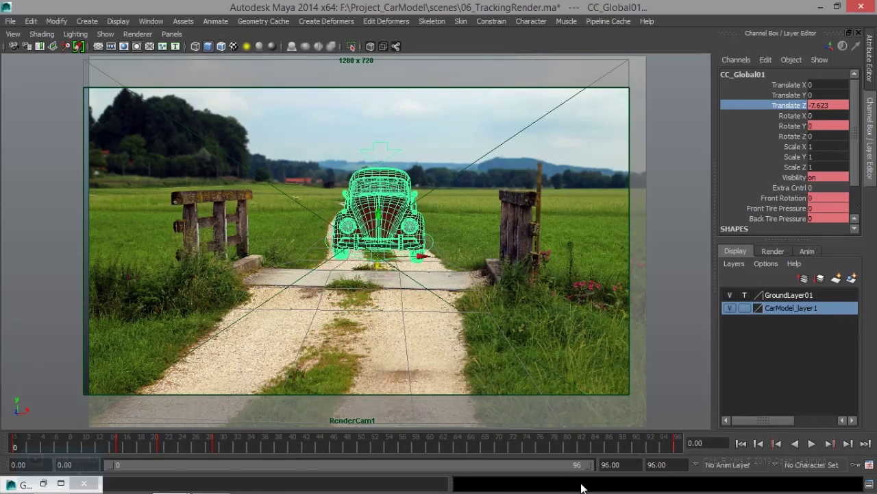
{"action": "mouse_move", "coordinate": [587, 469]}
{"action": "left_mouse_down"}
{"action": "mouse_move", "coordinate": [336, 458]}
{"action": "mouse_move", "coordinate": [336, 471]}
{"action": "mouse_move", "coordinate": [320, 472]}
{"action": "left_mouse_up"}
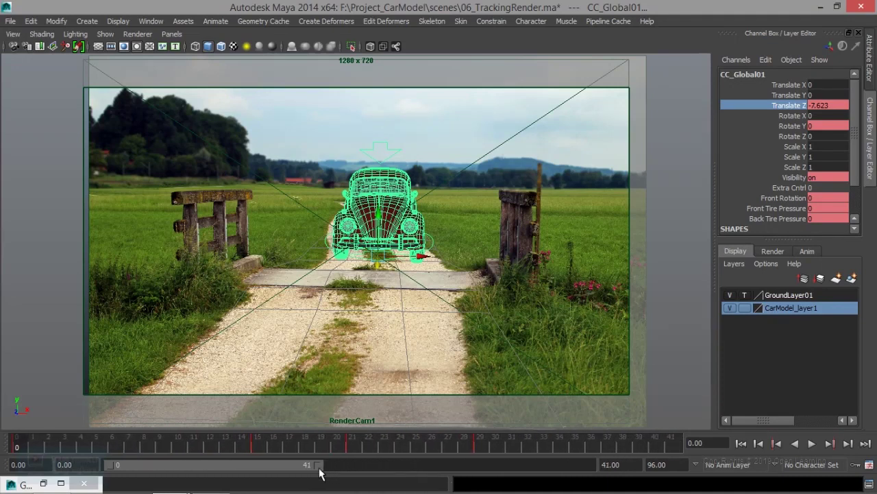
{"action": "left_click_drag", "start_coordinate": [265, 440], "coordinate": [29, 441]}
{"action": "left_click", "coordinate": [812, 444]}
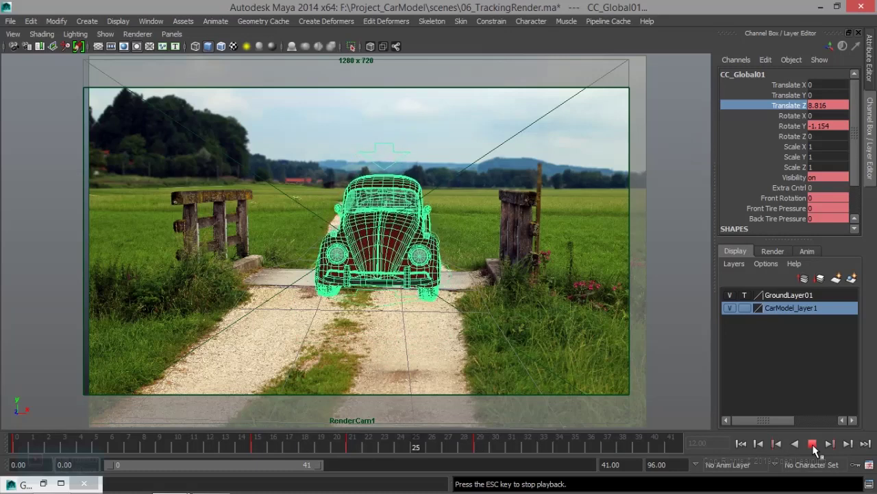
Inspect the keys around frames 13–15, then replay from frame 0 and stop at frame 8
{"action": "left_click", "coordinate": [813, 444]}
{"action": "left_click", "coordinate": [215, 448]}
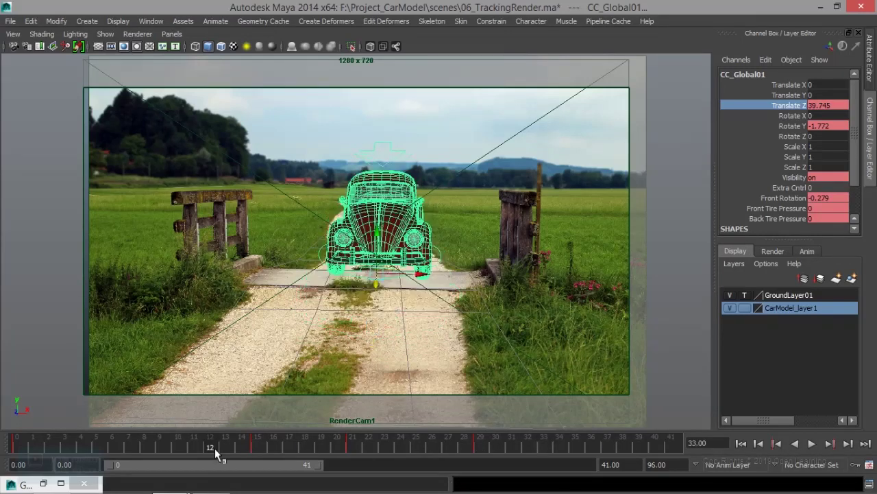
{"action": "left_click_drag", "start_coordinate": [224, 444], "coordinate": [318, 448], "text": "shift"}
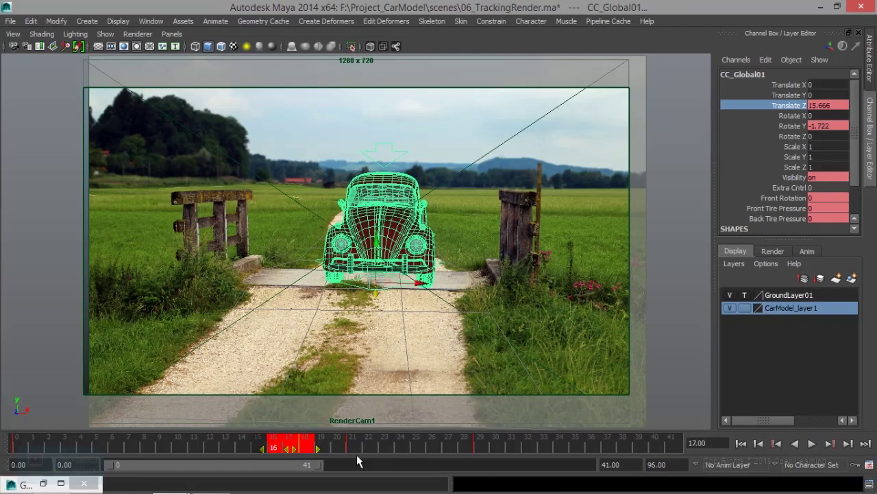
{"action": "left_click", "coordinate": [337, 449]}
{"action": "left_click_drag", "start_coordinate": [11, 449], "coordinate": [24, 452]}
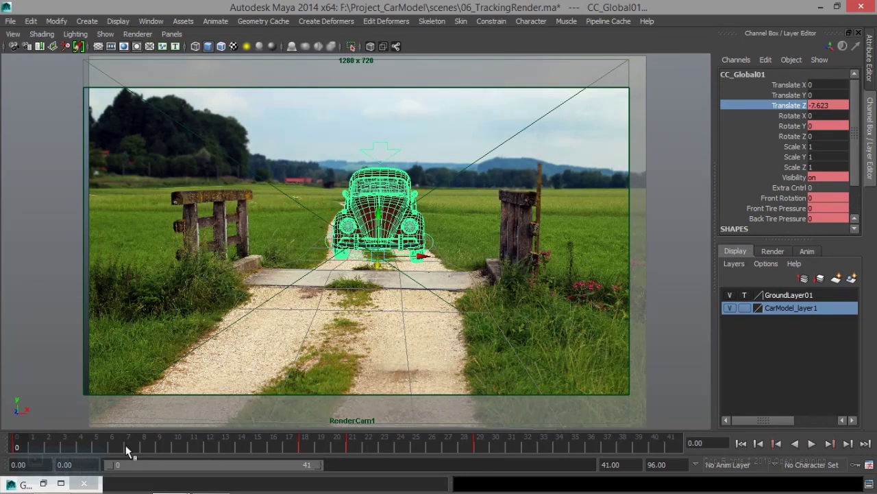
{"action": "key", "text": "alt+v"}
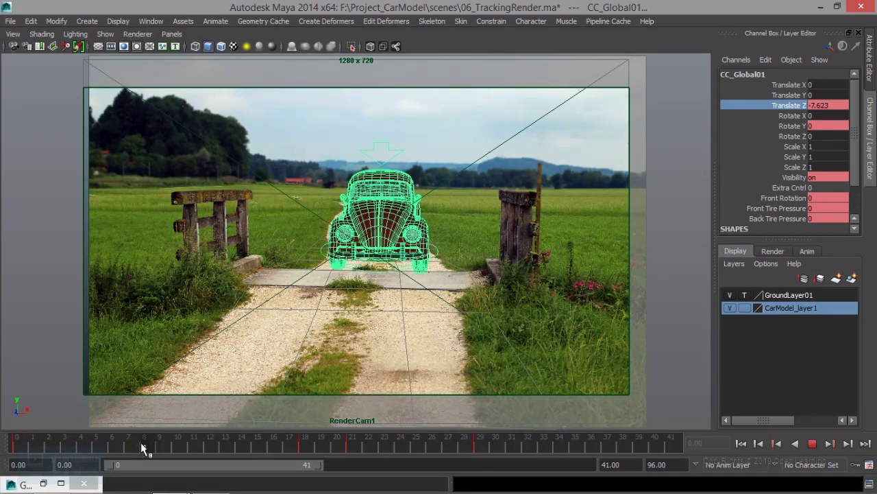
{"action": "left_click", "coordinate": [141, 442]}
{"action": "right_click", "coordinate": [146, 446]}
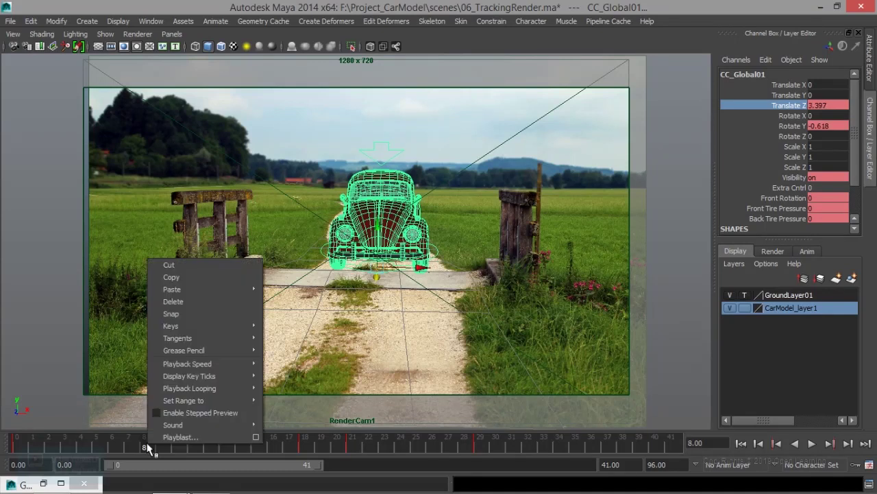
{"action": "mouse_move", "coordinate": [172, 325]}
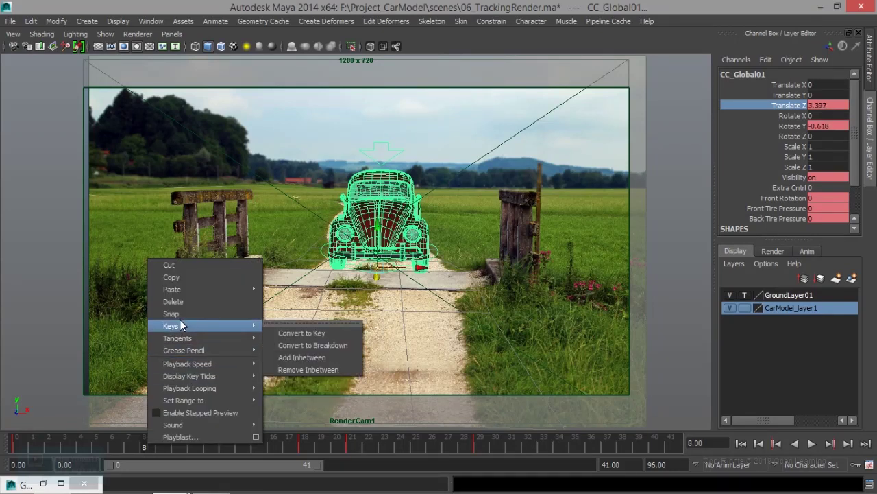
Key Translate Z at frame 8, shift that key to frame 14, and delete the frame-17 key
{"action": "right_click", "coordinate": [823, 113]}
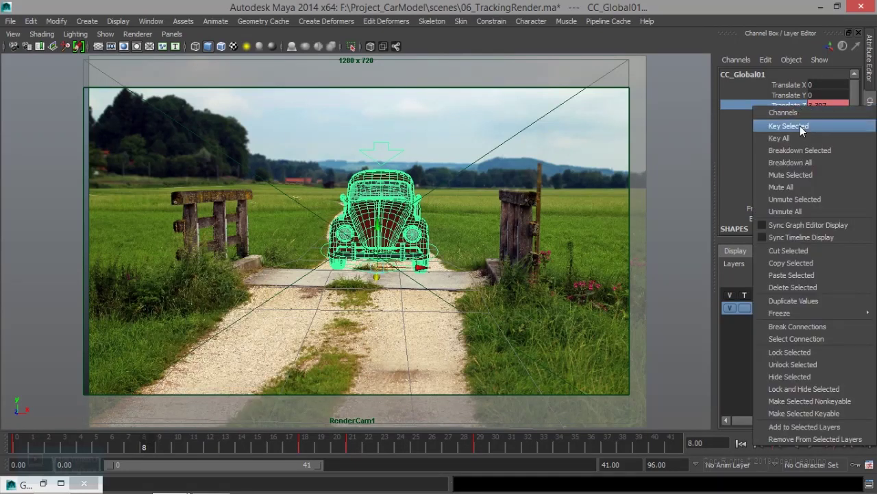
{"action": "left_click", "coordinate": [800, 125]}
{"action": "left_click_drag", "start_coordinate": [133, 442], "coordinate": [290, 454], "text": "shift"}
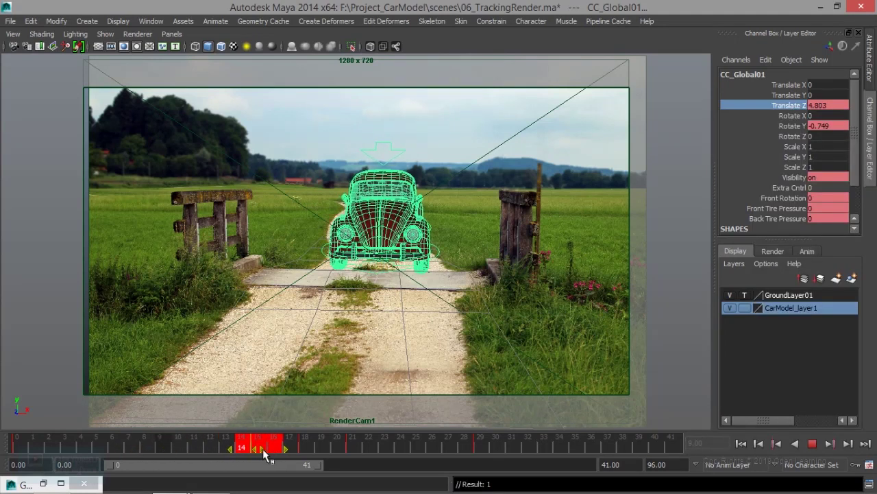
{"action": "left_click", "coordinate": [291, 451]}
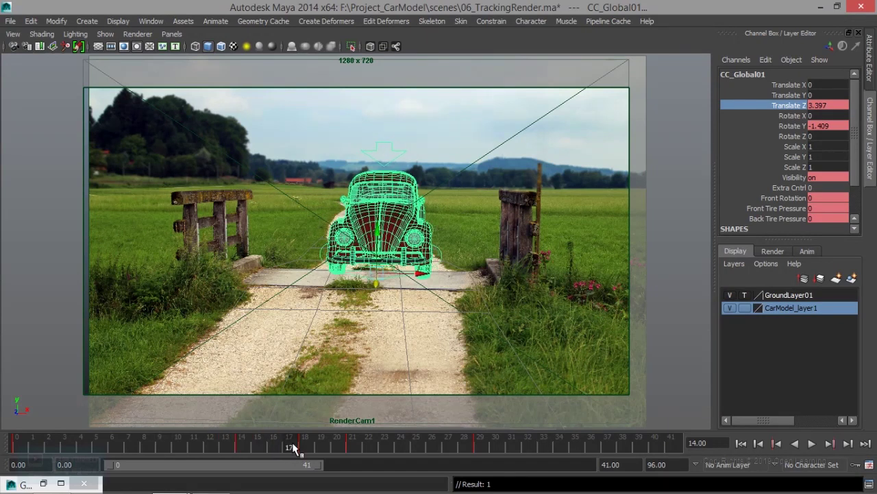
{"action": "left_click_drag", "start_coordinate": [293, 448], "coordinate": [303, 446], "text": "shift"}
{"action": "right_click", "coordinate": [304, 442]}
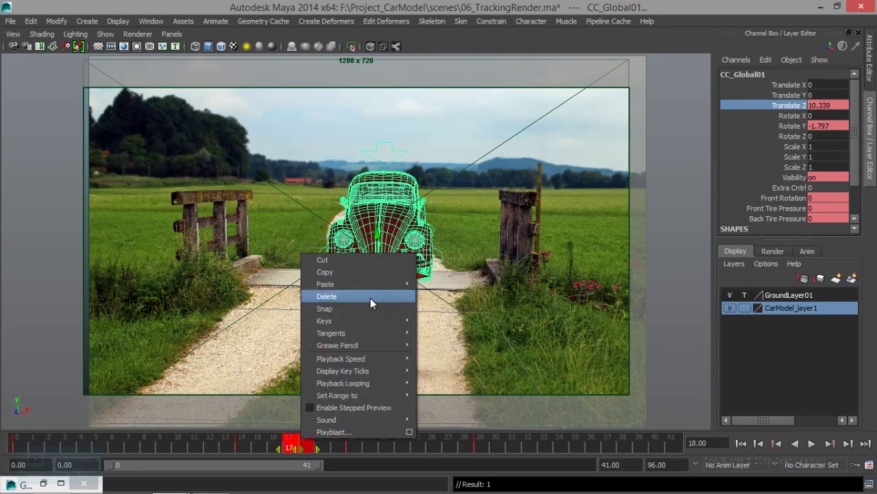
{"action": "left_click", "coordinate": [347, 296]}
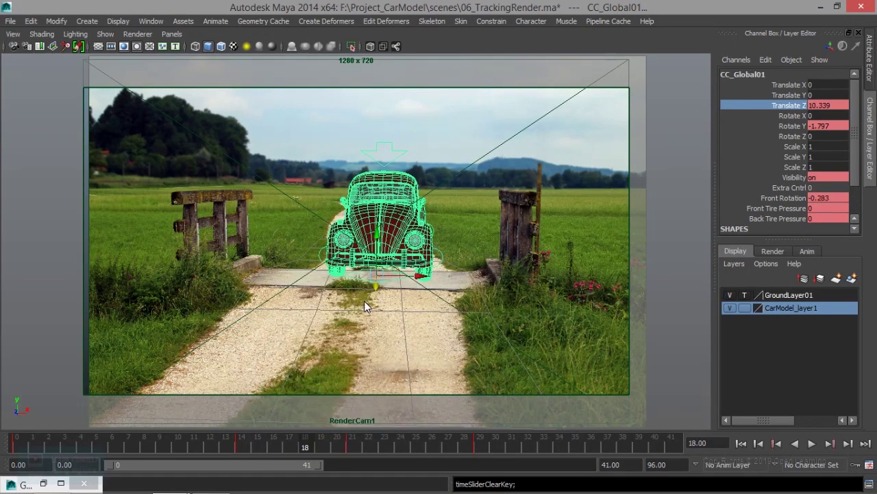
{"action": "left_click", "coordinate": [222, 442]}
Select the keys over frames 12–14, stop at frame 37 and replay from the start
{"action": "mouse_move", "coordinate": [212, 448]}
{"action": "left_mouse_down", "text": "shift"}
{"action": "mouse_move", "coordinate": [307, 453]}
{"action": "mouse_move", "coordinate": [19, 447]}
{"action": "mouse_move", "coordinate": [289, 449]}
{"action": "left_mouse_up", "text": "shift"}
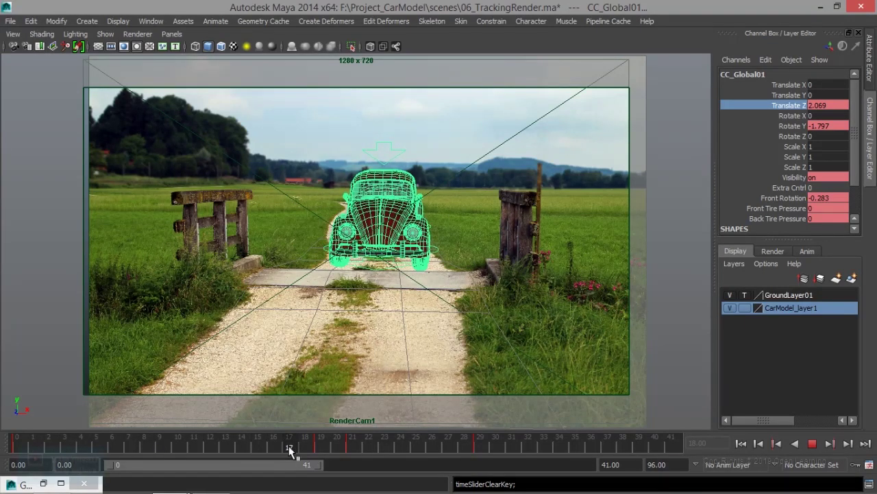
{"action": "left_click", "coordinate": [813, 444]}
{"action": "left_click_drag", "start_coordinate": [296, 450], "coordinate": [16, 439]}
{"action": "key", "text": "alt+v"}
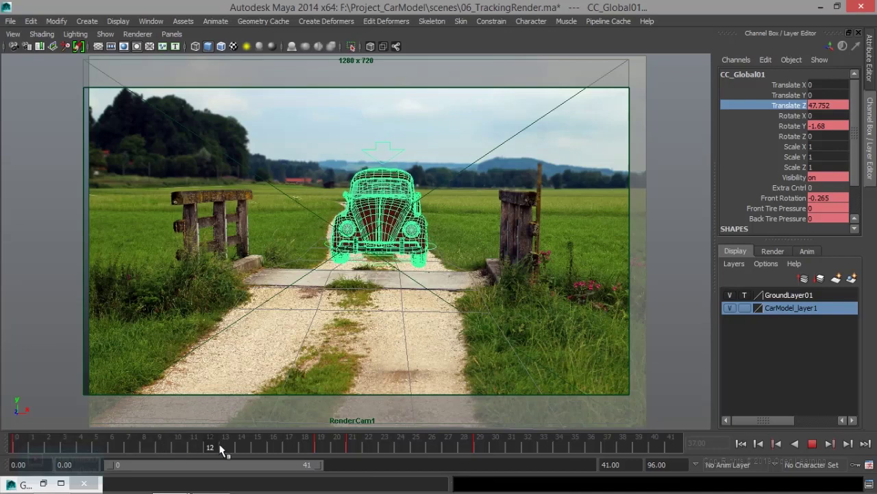
Shift the keys around frames 20–21 one frame earlier and replay from frame 21
{"action": "left_click_drag", "start_coordinate": [335, 448], "coordinate": [357, 447], "text": "shift"}
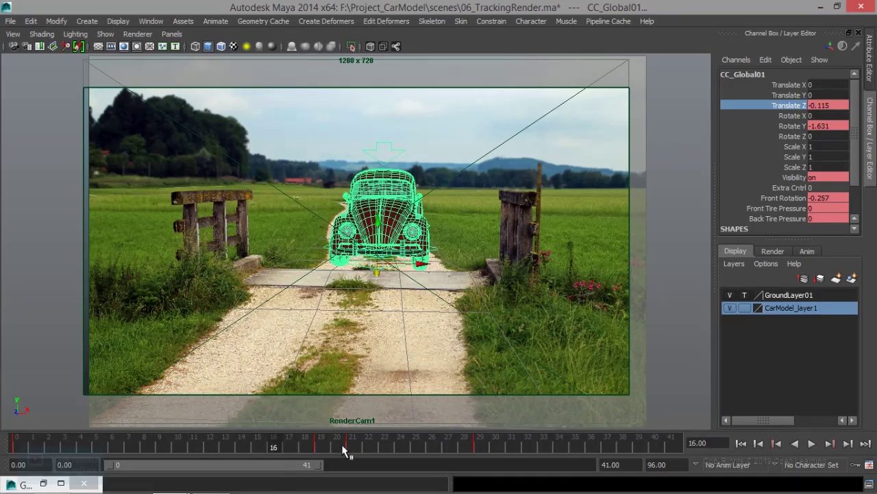
{"action": "left_click", "coordinate": [354, 453]}
{"action": "key", "text": "alt+v"}
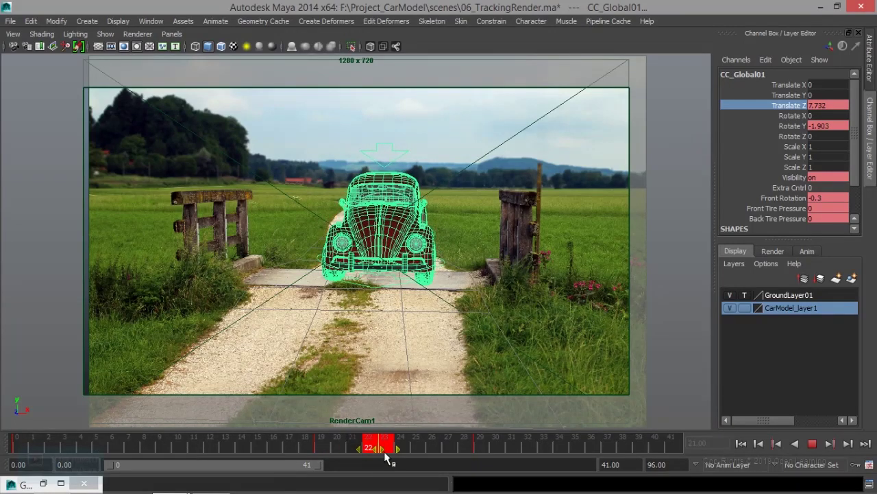
{"action": "left_click_drag", "start_coordinate": [350, 454], "coordinate": [330, 457]}
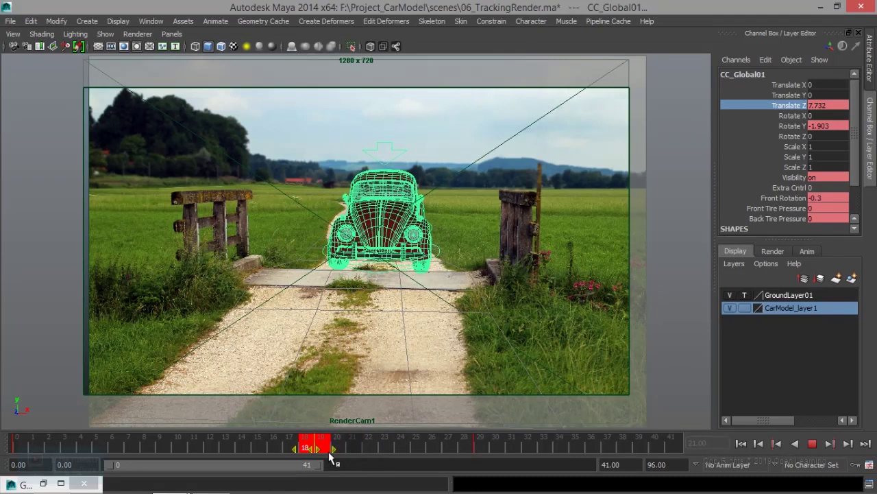
{"action": "key", "text": "alt+v"}
{"action": "left_click", "coordinate": [372, 447]}
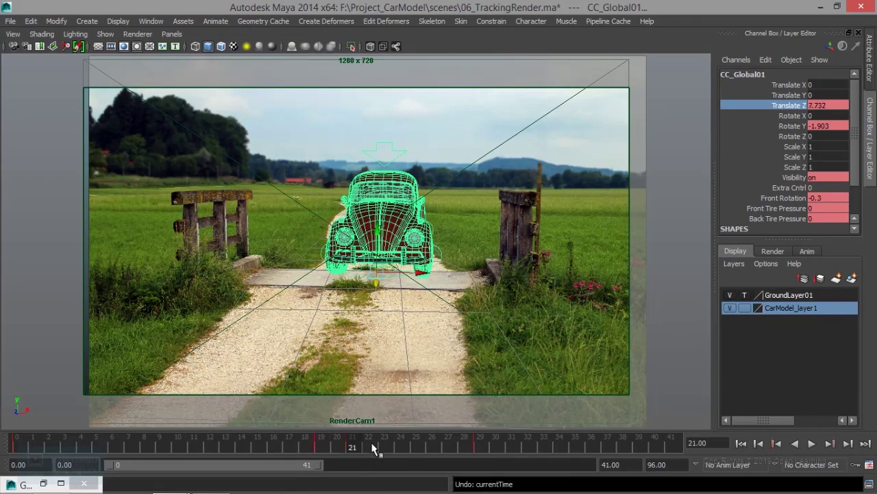
{"action": "key", "text": "alt+v"}
Move the keys from frames 17–21 later to frames 21–25
{"action": "left_click_drag", "start_coordinate": [296, 445], "coordinate": [339, 445], "text": "shift"}
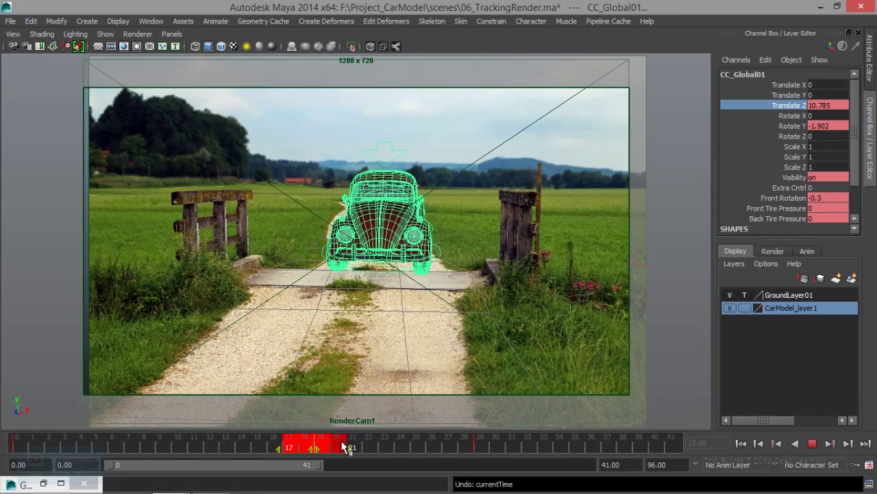
{"action": "key", "text": "alt+v"}
{"action": "key", "text": "alt+v"}
{"action": "left_click_drag", "start_coordinate": [329, 450], "coordinate": [417, 449]}
{"action": "key", "text": "alt+v"}
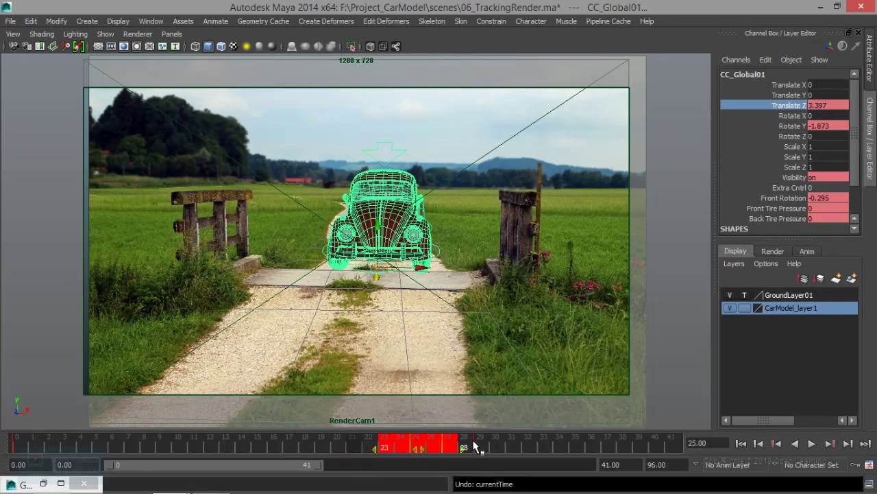
{"action": "left_click", "coordinate": [469, 445]}
{"action": "key", "text": "alt+v"}
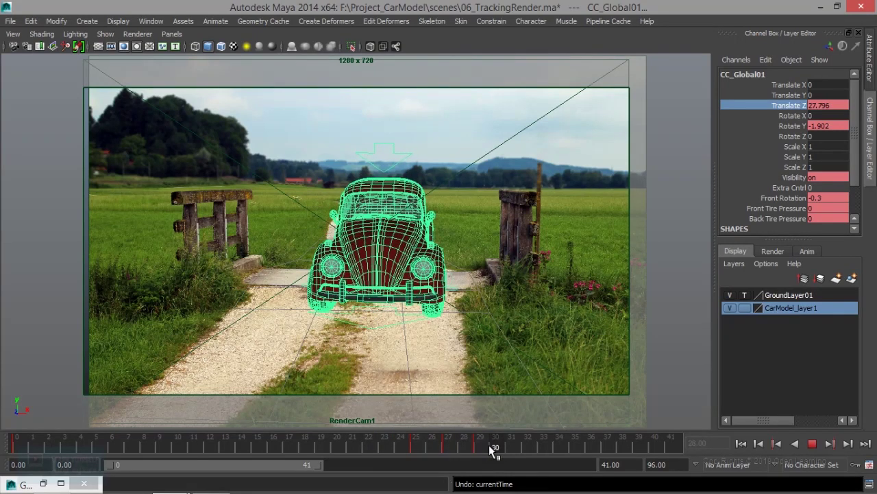
Delete the keys at frames 28–29 and replay the drive from frame 0
{"action": "left_click_drag", "start_coordinate": [473, 449], "coordinate": [480, 446], "text": "shift"}
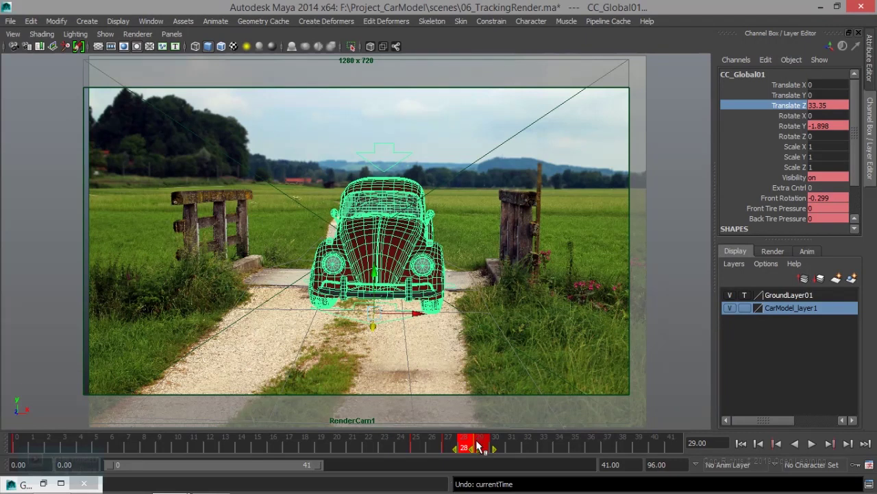
{"action": "right_click", "coordinate": [479, 446]}
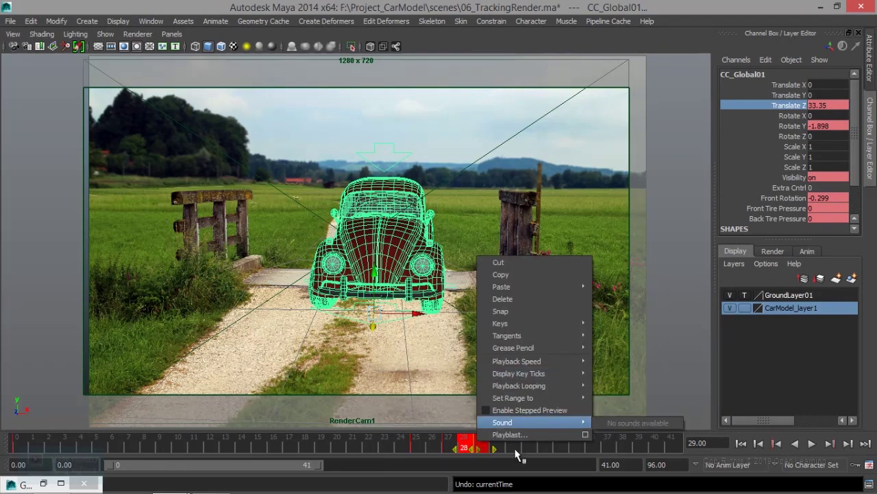
{"action": "mouse_move", "coordinate": [521, 323]}
{"action": "left_click", "coordinate": [518, 298]}
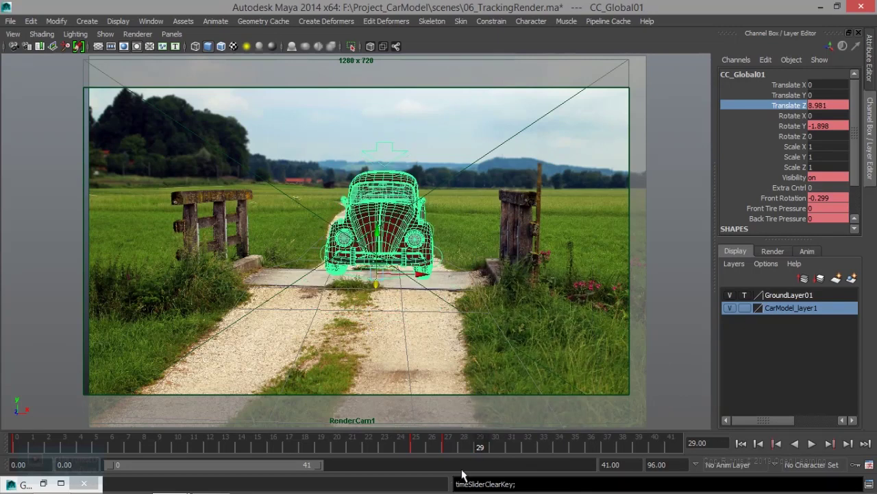
{"action": "key", "text": "alt+v"}
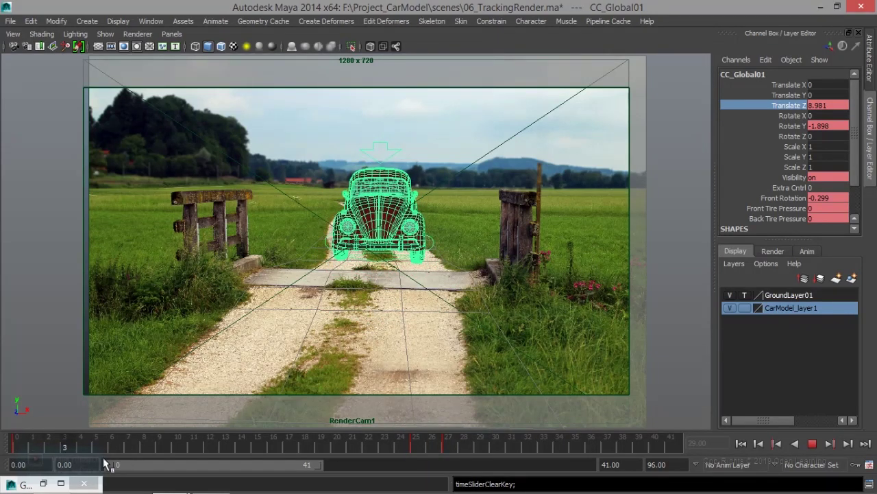
{"action": "key", "text": "alt+v"}
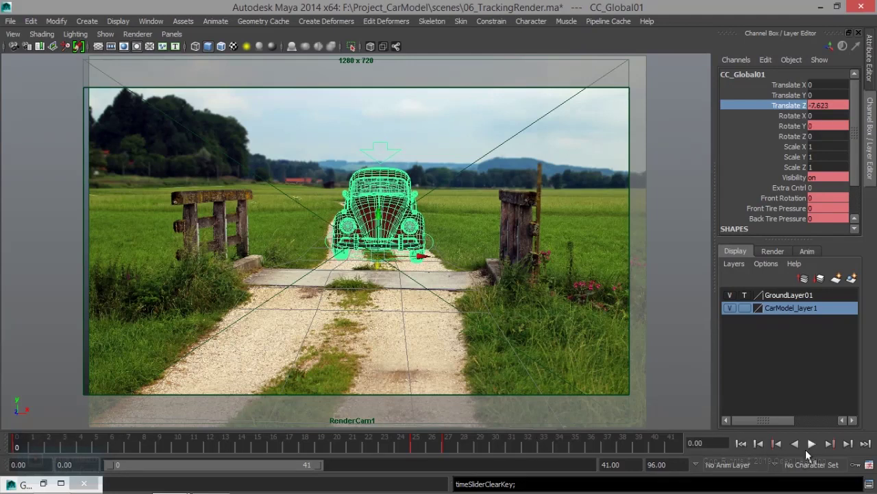
{"action": "left_click", "coordinate": [811, 447]}
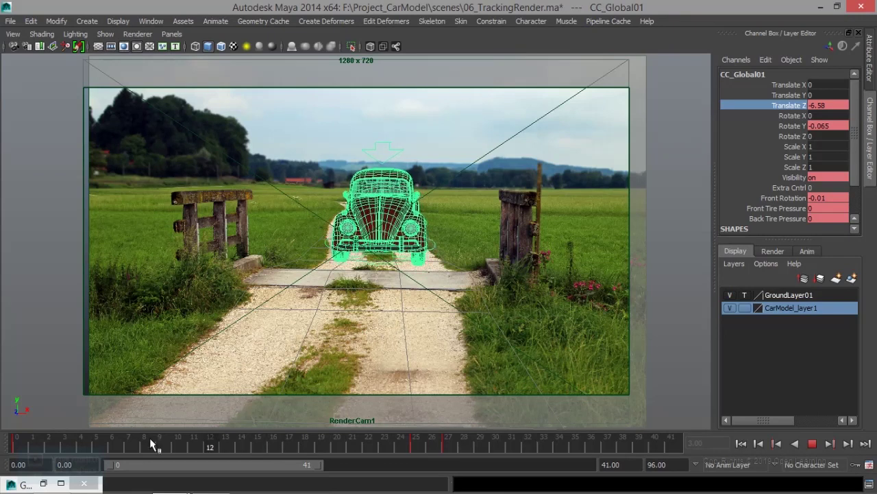
{"action": "key", "text": "alt+shift+v"}
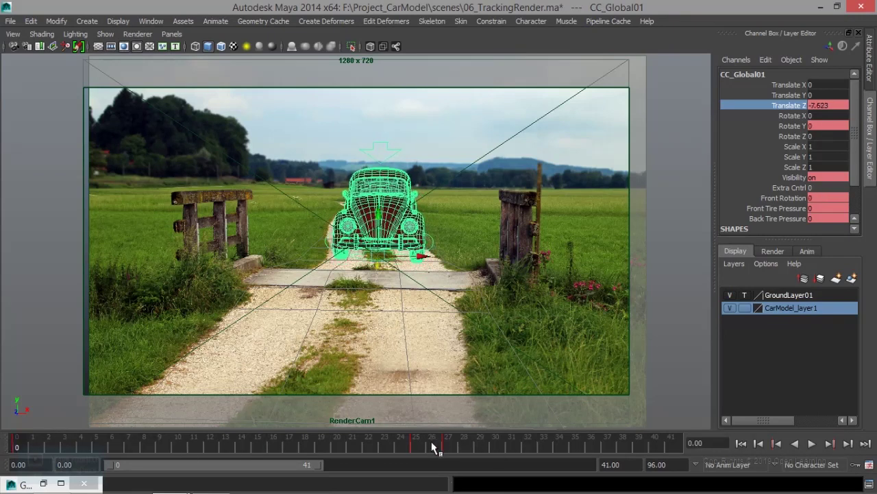
Delete the key at frame 26 and play the revised drive from frame 0
{"action": "left_click_drag", "start_coordinate": [432, 447], "coordinate": [444, 447], "text": "shift"}
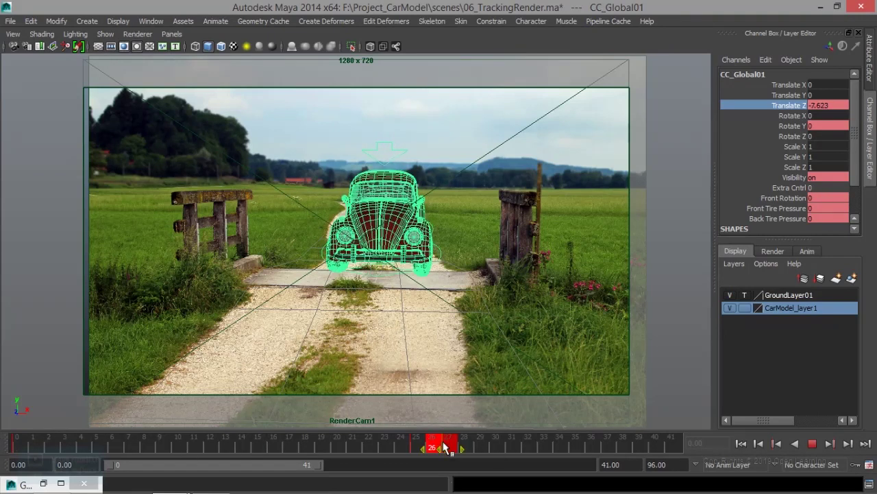
{"action": "right_click", "coordinate": [444, 447]}
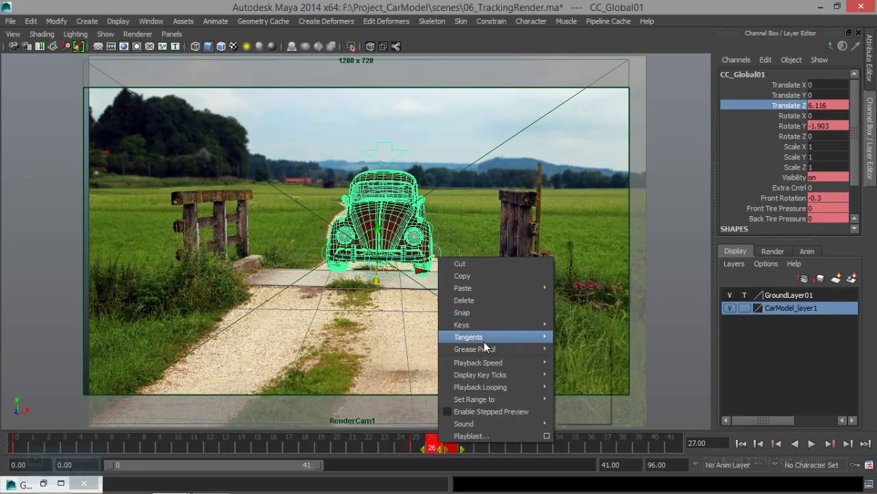
{"action": "left_click", "coordinate": [482, 300]}
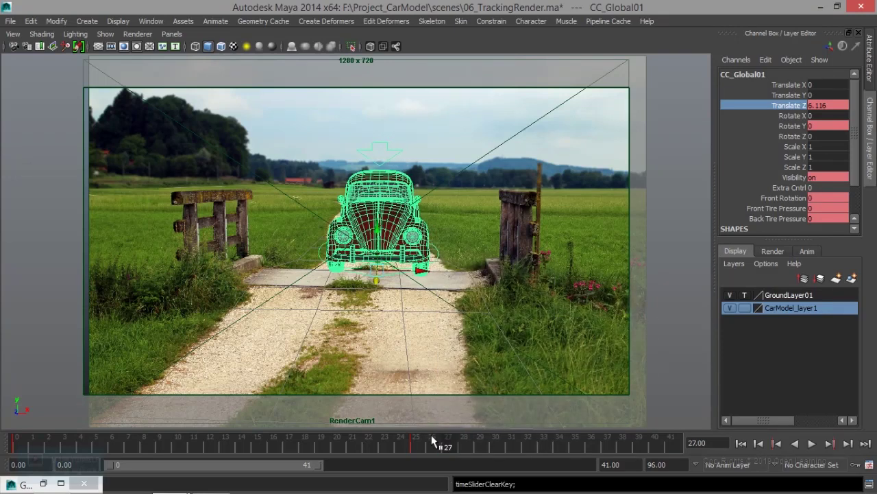
{"action": "mouse_move", "coordinate": [446, 450]}
{"action": "left_mouse_down"}
{"action": "mouse_move", "coordinate": [174, 420]}
{"action": "mouse_move", "coordinate": [7, 425]}
{"action": "left_mouse_up"}
{"action": "left_click", "coordinate": [812, 444]}
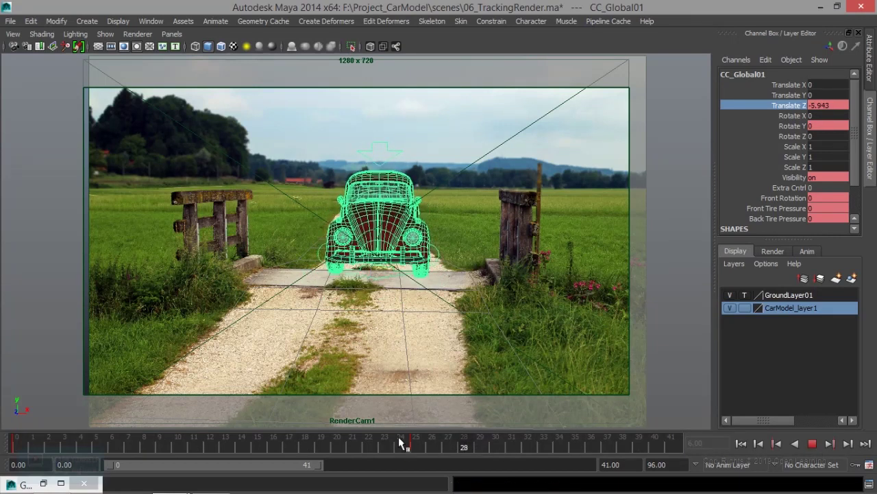
Replay the drive from the first frame and pause it at frame 35
{"action": "left_click_drag", "start_coordinate": [16, 437], "coordinate": [55, 433]}
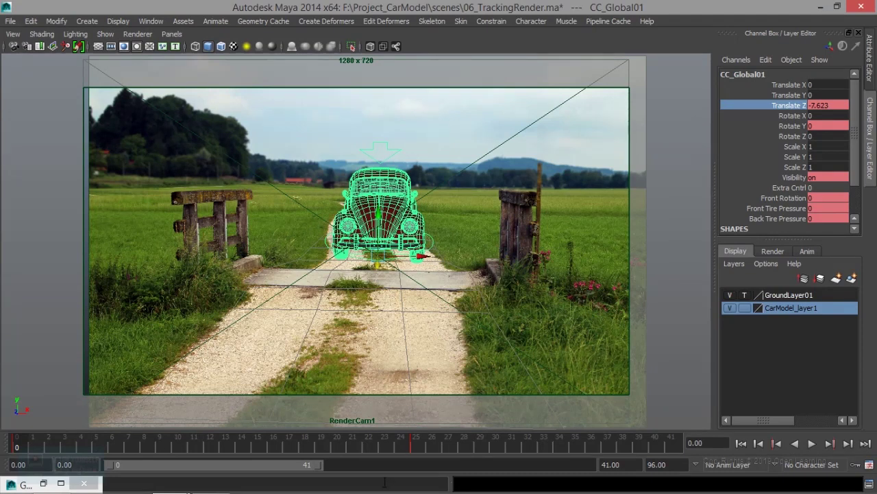
{"action": "left_click", "coordinate": [813, 444]}
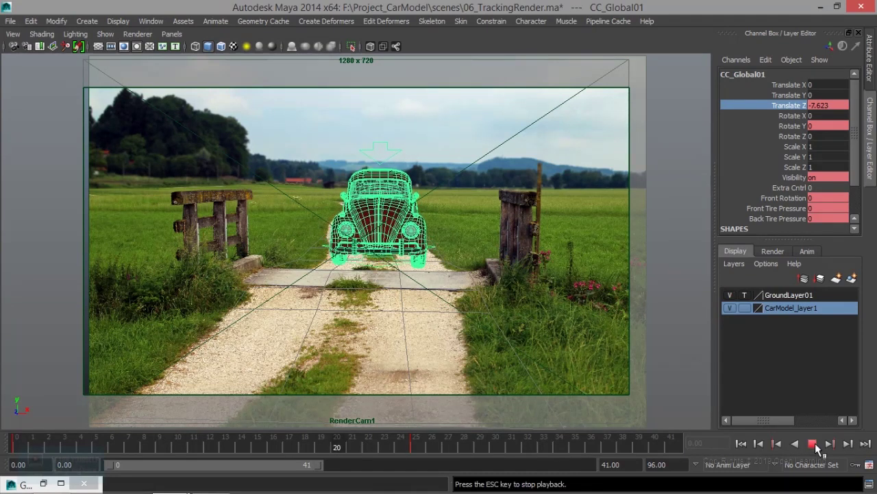
{"action": "left_click", "coordinate": [813, 444]}
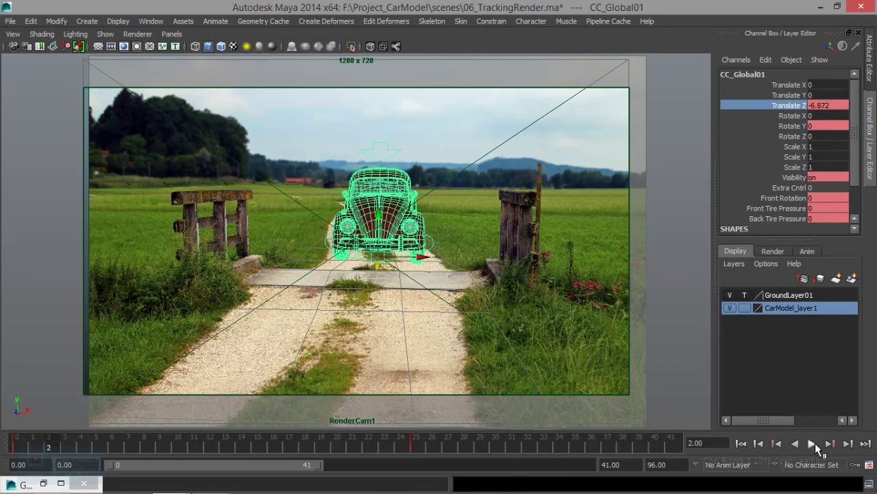
{"action": "left_click", "coordinate": [813, 443]}
{"action": "left_click", "coordinate": [813, 444]}
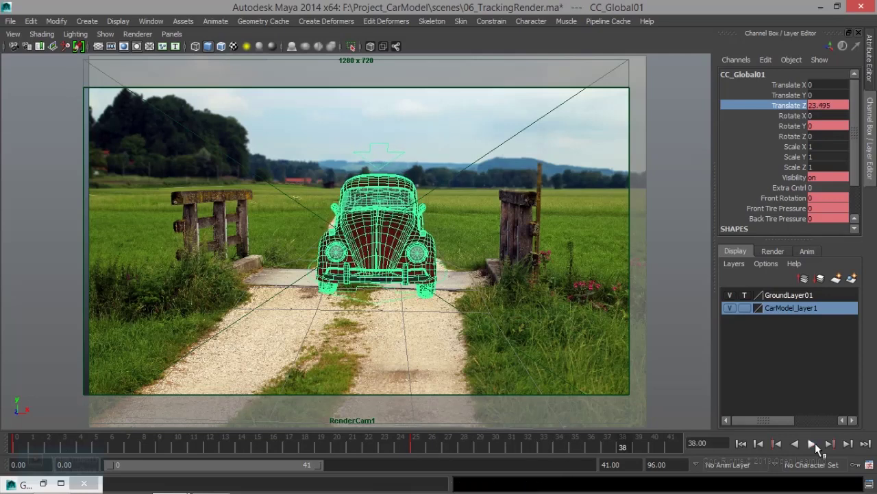
{"action": "key", "text": "alt+v"}
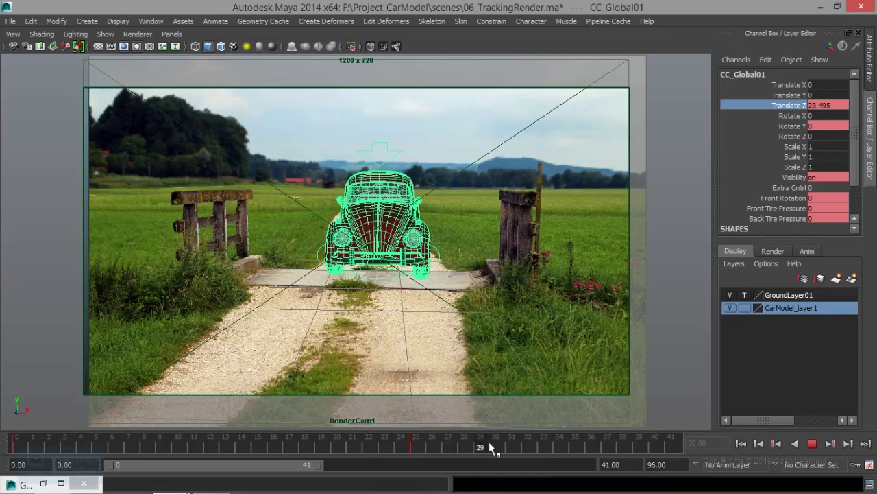
{"action": "left_click", "coordinate": [585, 446]}
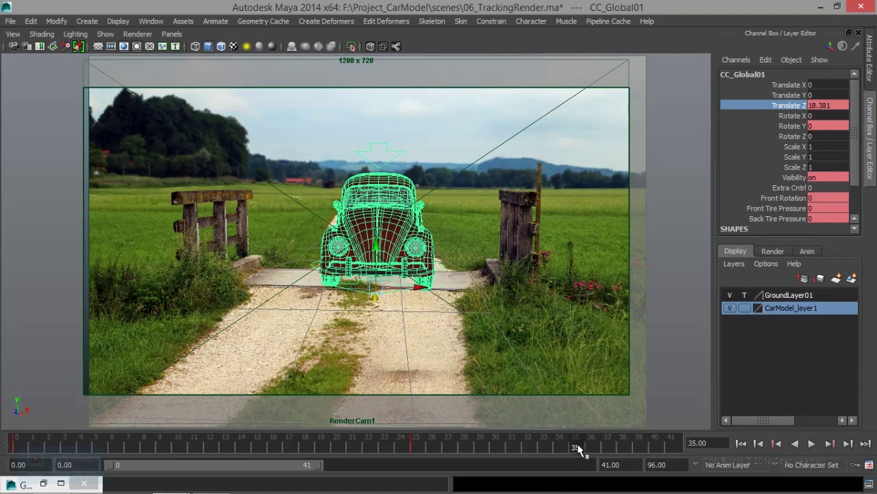
Key Translate Z at frame 35, widen the visible range to 64 and move that key later
{"action": "right_click", "coordinate": [804, 109]}
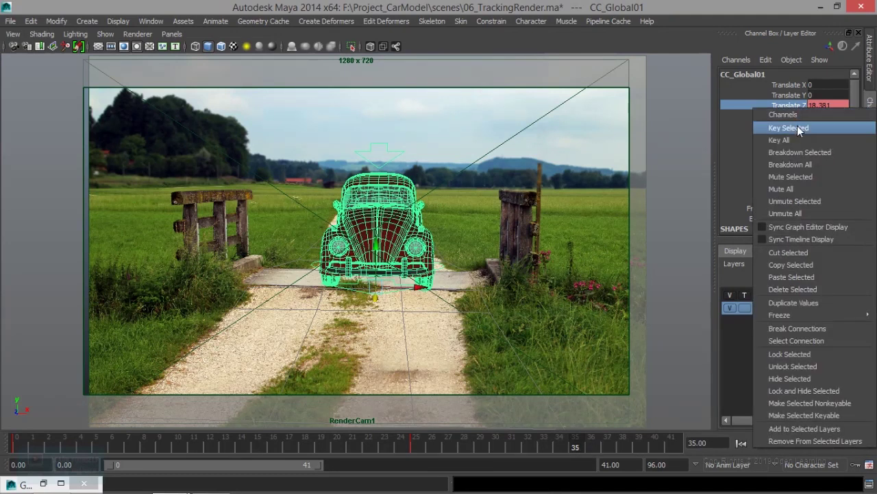
{"action": "left_click", "coordinate": [799, 128]}
{"action": "left_click_drag", "start_coordinate": [322, 471], "coordinate": [303, 469]}
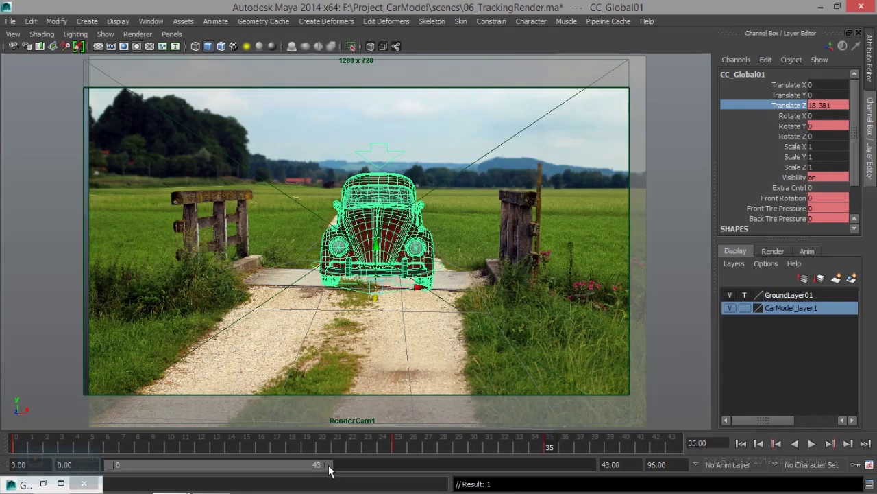
{"action": "left_click_drag", "start_coordinate": [320, 470], "coordinate": [432, 468]}
{"action": "left_click_drag", "start_coordinate": [368, 446], "coordinate": [497, 449], "text": "shift"}
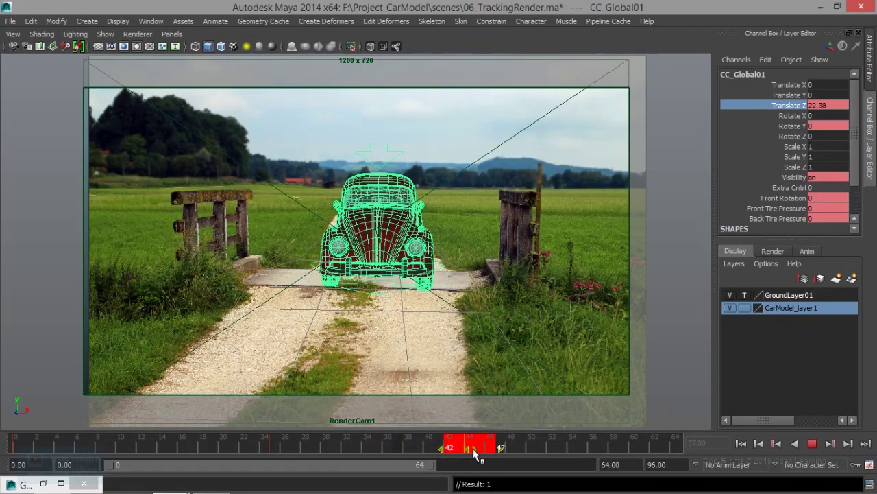
{"action": "left_click_drag", "start_coordinate": [417, 448], "coordinate": [15, 442]}
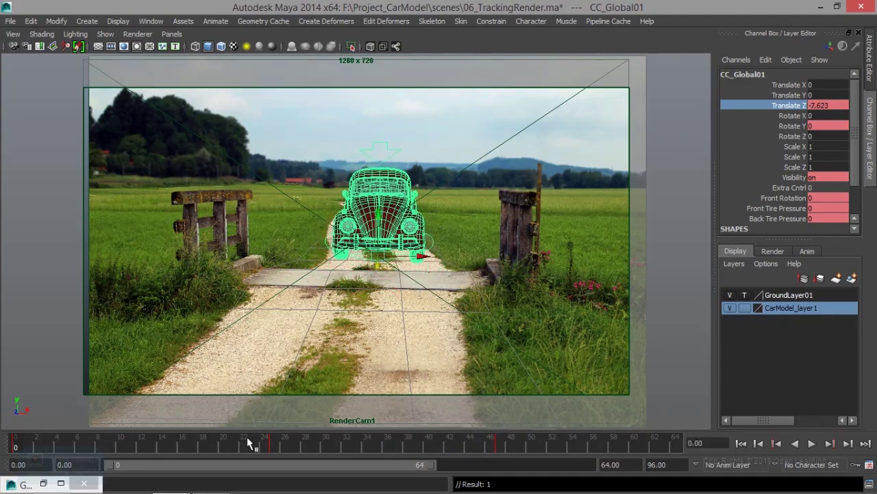
{"action": "left_click", "coordinate": [813, 443]}
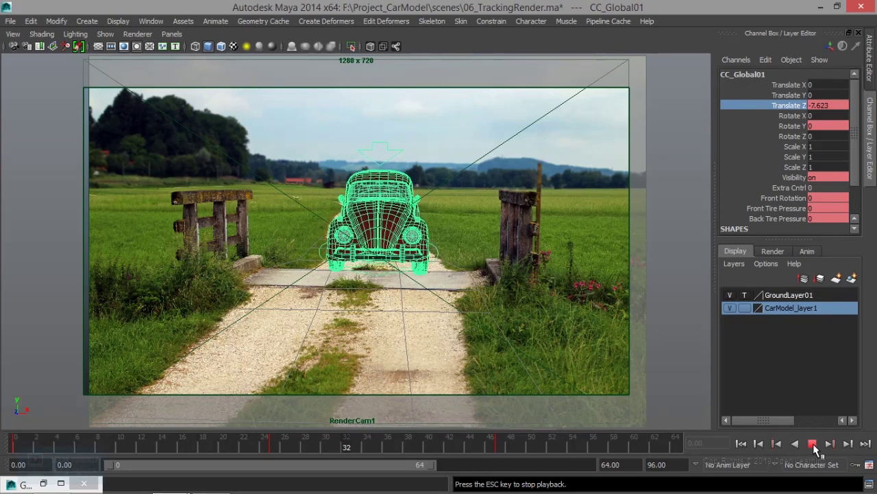
{"action": "left_click", "coordinate": [812, 443]}
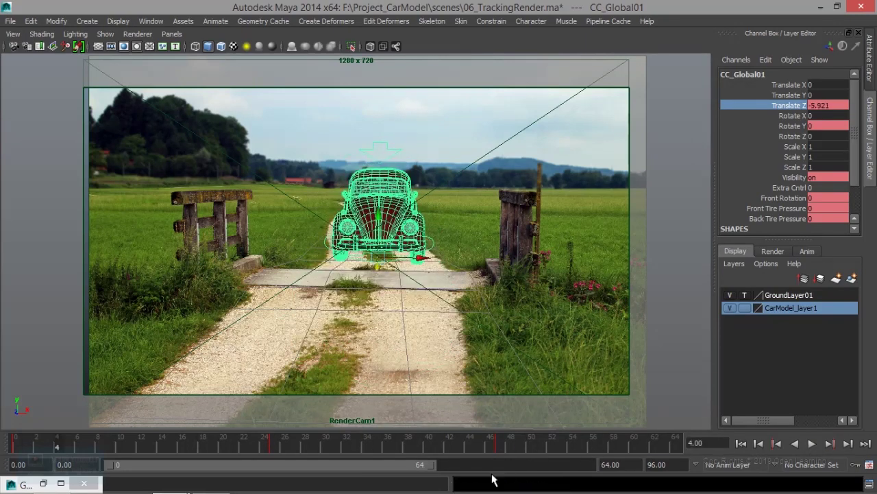
Extend playback to frame 96 and scrub to frame 95 as the car passes the camera
{"action": "left_click_drag", "start_coordinate": [431, 466], "coordinate": [634, 470]}
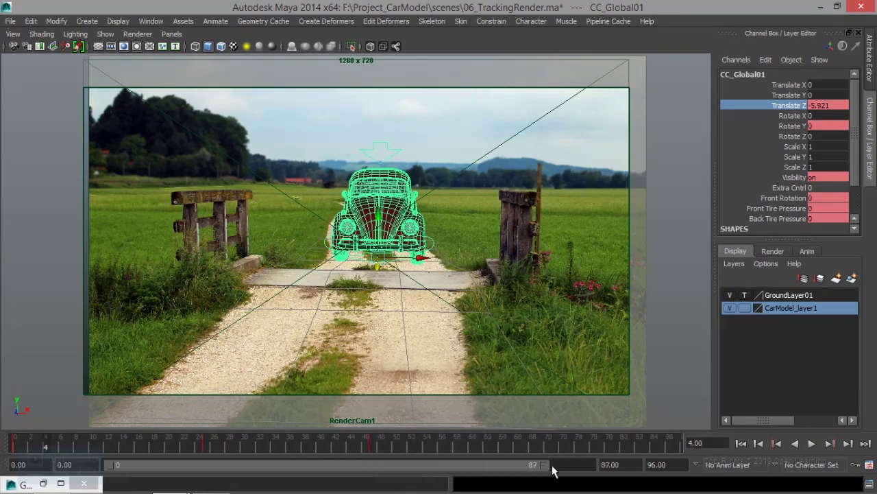
{"action": "left_click_drag", "start_coordinate": [650, 449], "coordinate": [389, 446]}
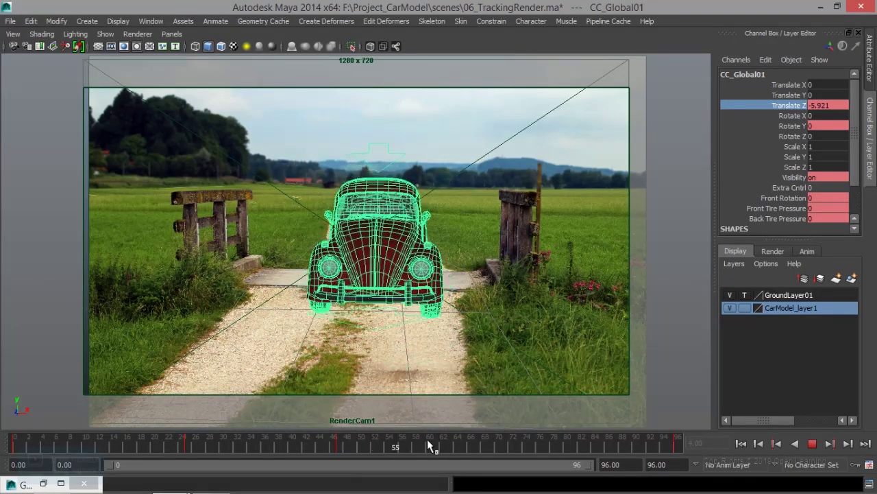
{"action": "left_click_drag", "start_coordinate": [387, 445], "coordinate": [458, 445]}
{"action": "left_click_drag", "start_coordinate": [513, 446], "coordinate": [669, 447]}
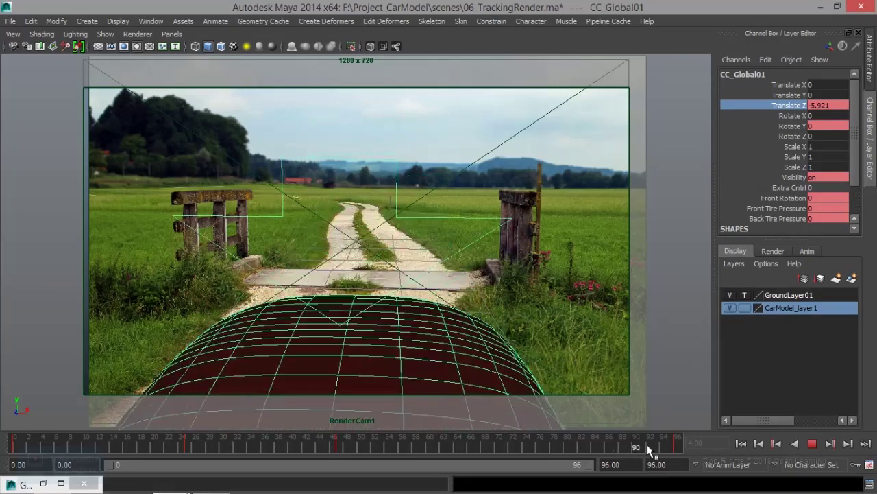
{"action": "left_click_drag", "start_coordinate": [671, 447], "coordinate": [671, 447]}
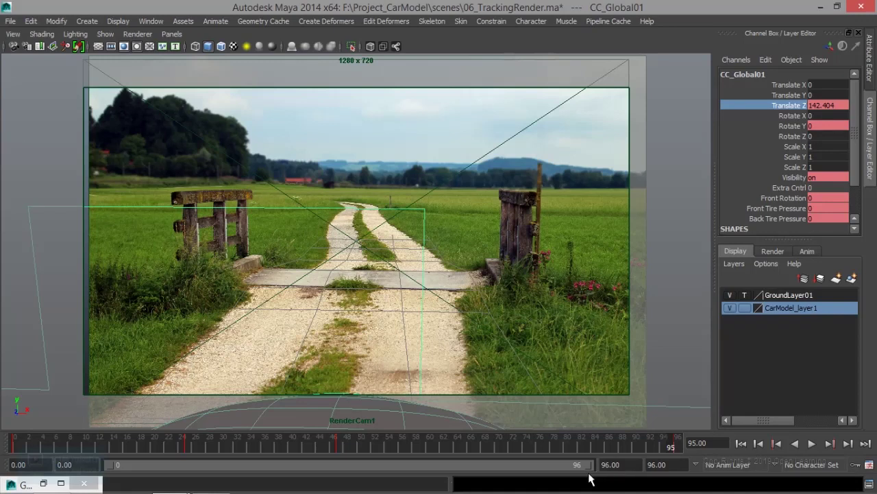
{"action": "left_click_drag", "start_coordinate": [630, 465], "coordinate": [562, 464]}
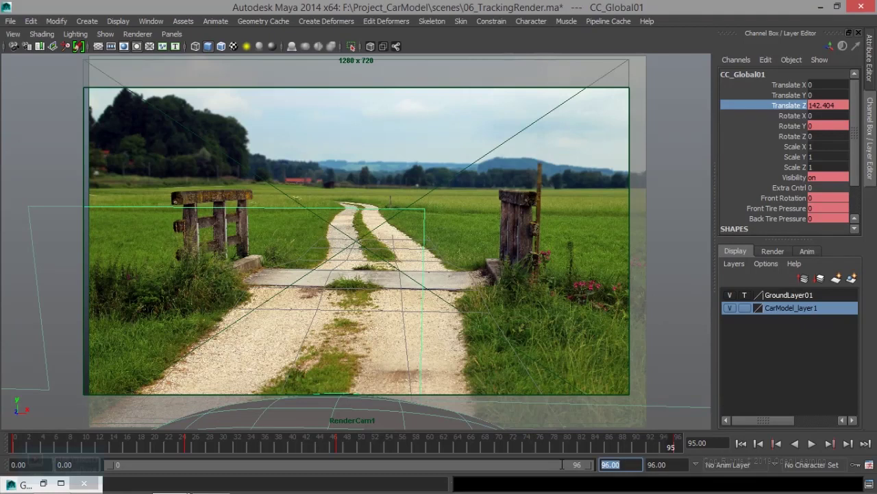
{"action": "type", "text": "125"}
Commit 125 as the playback and animation end times and return near the start
{"action": "key", "text": "Return"}
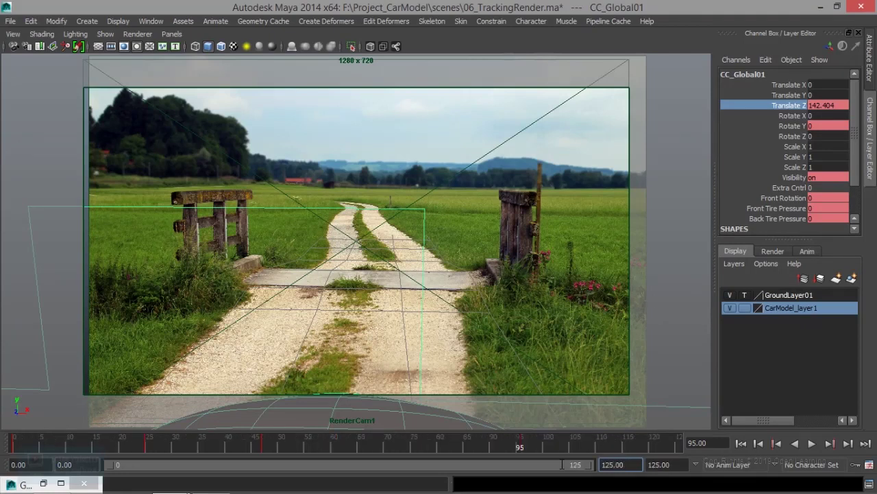
{"action": "key", "text": "Tab"}
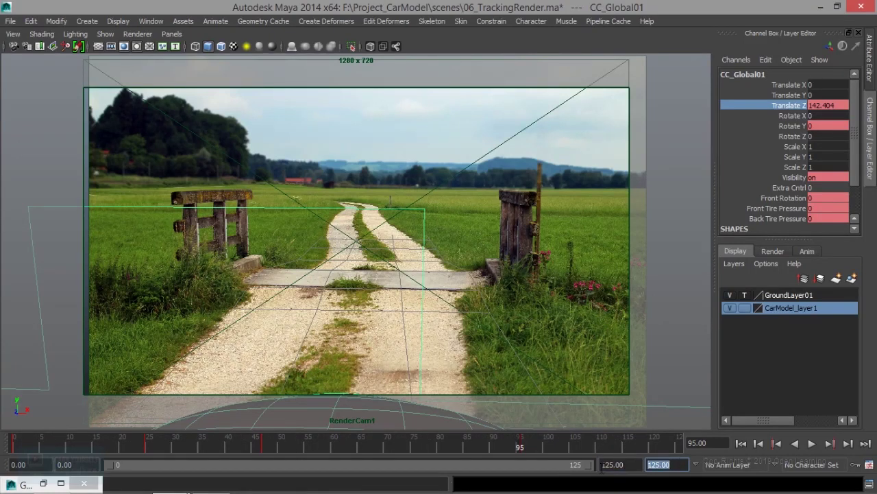
{"action": "mouse_move", "coordinate": [509, 446]}
{"action": "left_mouse_down", "text": "shift"}
{"action": "mouse_move", "coordinate": [679, 453]}
{"action": "mouse_move", "coordinate": [68, 447]}
{"action": "left_mouse_up", "text": "shift"}
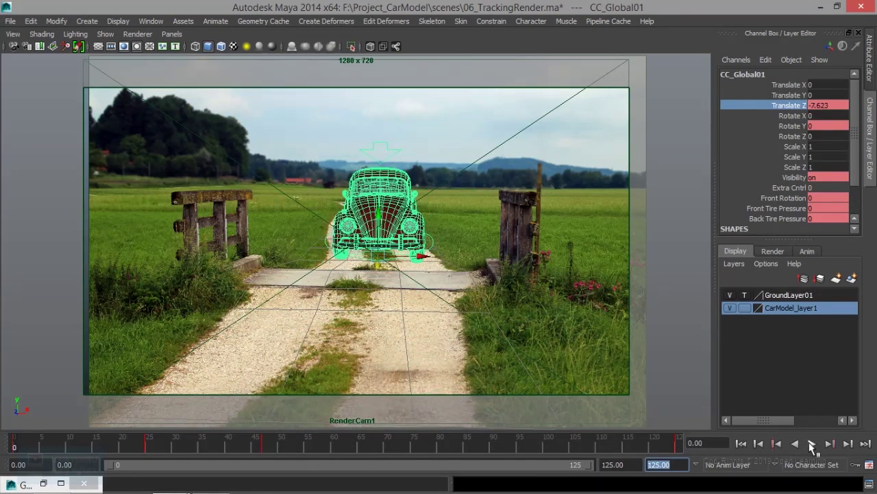
Play the full 125-frame drive, stopping at frame 68, then replay from frame 0
{"action": "left_click", "coordinate": [812, 443]}
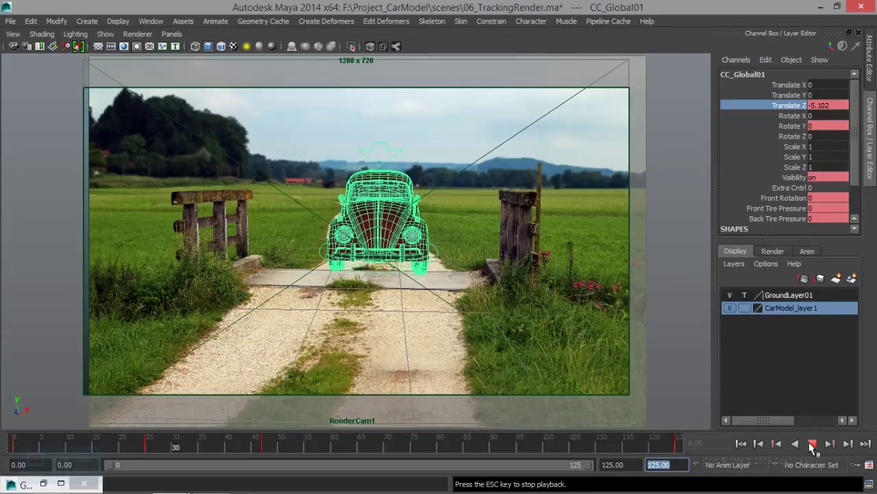
{"action": "left_click", "coordinate": [813, 444]}
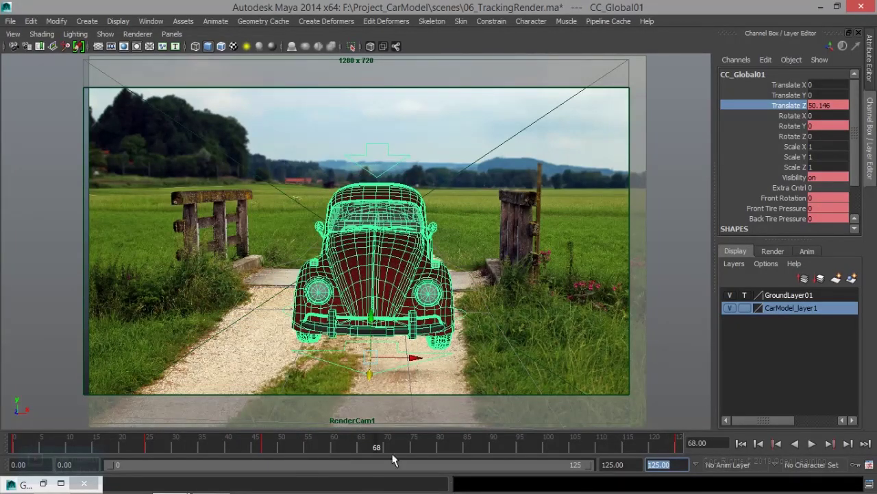
{"action": "mouse_move", "coordinate": [388, 451]}
{"action": "left_mouse_down"}
{"action": "mouse_move", "coordinate": [10, 451]}
{"action": "mouse_move", "coordinate": [476, 452]}
{"action": "mouse_move", "coordinate": [2, 446]}
{"action": "left_mouse_up"}
{"action": "key", "text": "alt+v"}
{"action": "key", "text": "Escape"}
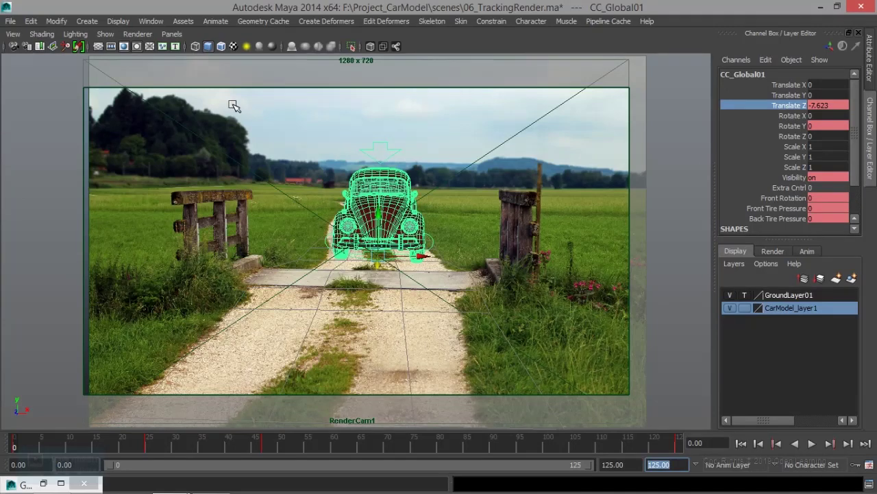
Deselect the car and bring up the Playblast options window, moved higher on screen
{"action": "left_click", "coordinate": [370, 127]}
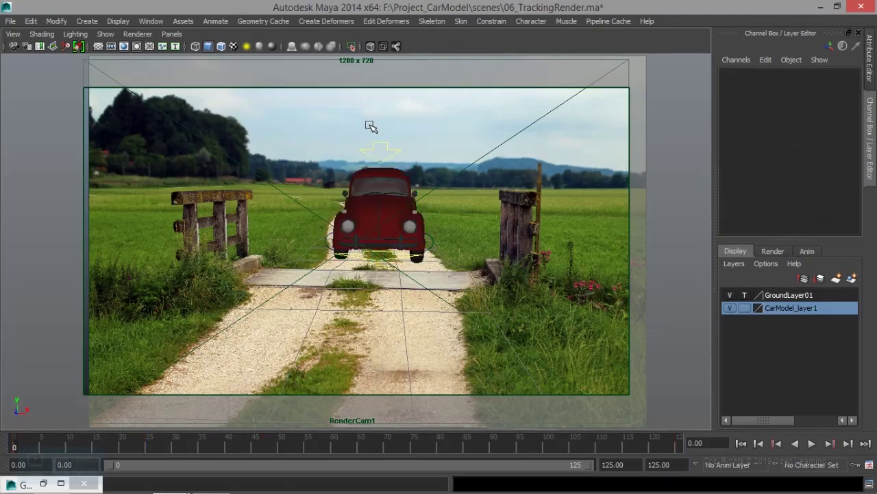
{"action": "left_click", "coordinate": [117, 21]}
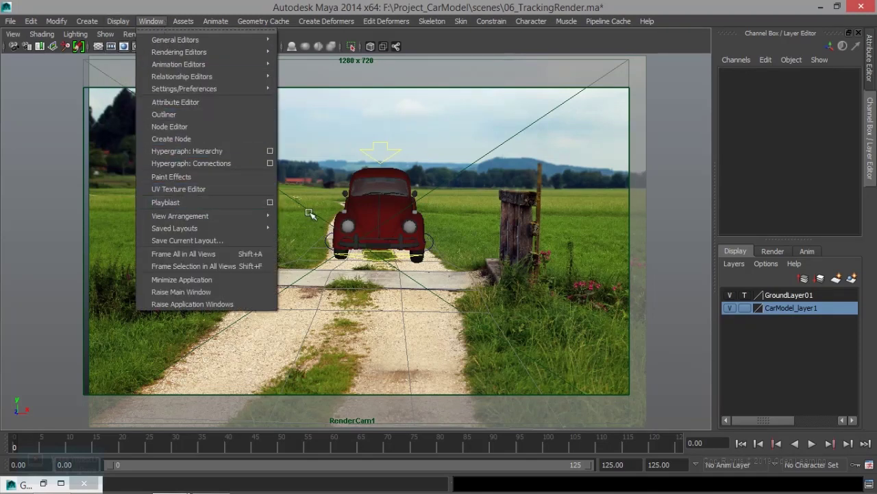
{"action": "left_click", "coordinate": [270, 203]}
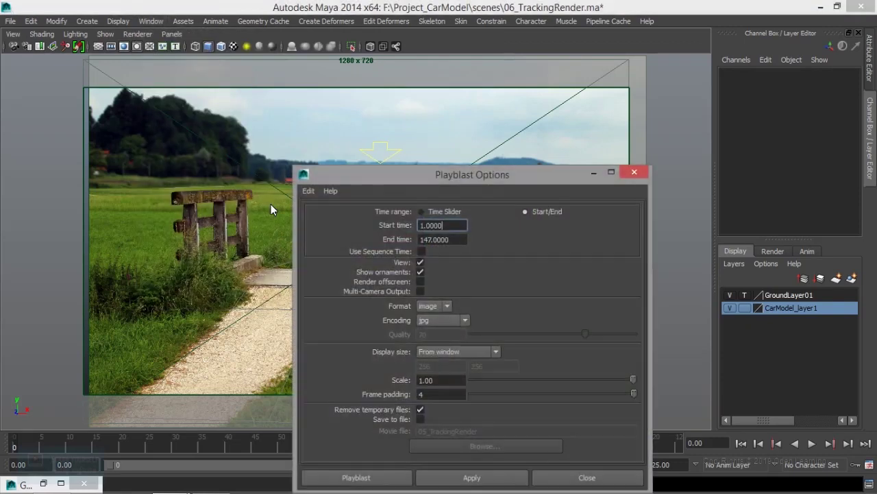
{"action": "left_click_drag", "start_coordinate": [380, 180], "coordinate": [320, 39]}
{"action": "left_click", "coordinate": [248, 51]}
{"action": "left_click", "coordinate": [254, 74]}
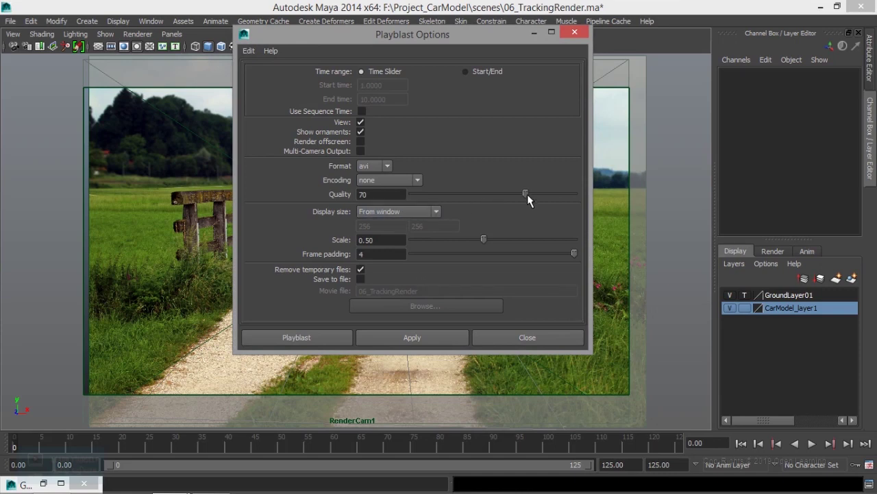
Set playblast quality to 91 and the output format to image
{"action": "left_click_drag", "start_coordinate": [526, 194], "coordinate": [563, 194]}
{"action": "left_click_drag", "start_coordinate": [563, 194], "coordinate": [560, 194]}
{"action": "left_click", "coordinate": [386, 166]}
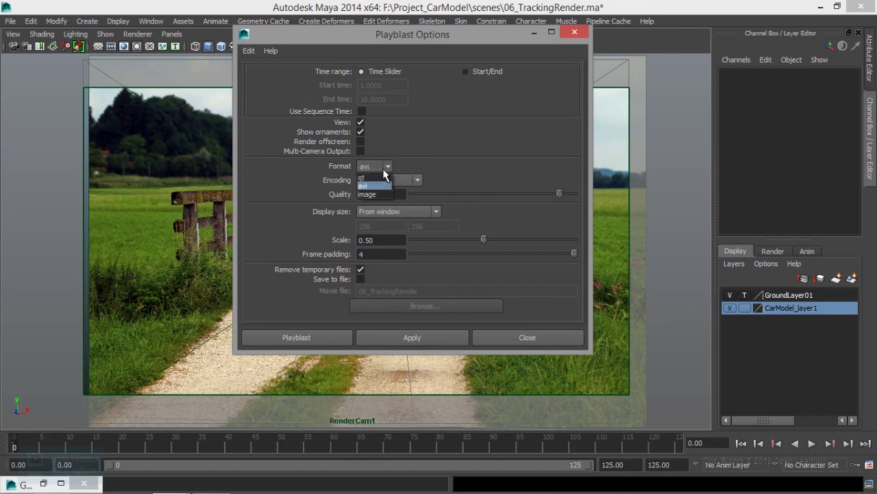
{"action": "left_click", "coordinate": [379, 195]}
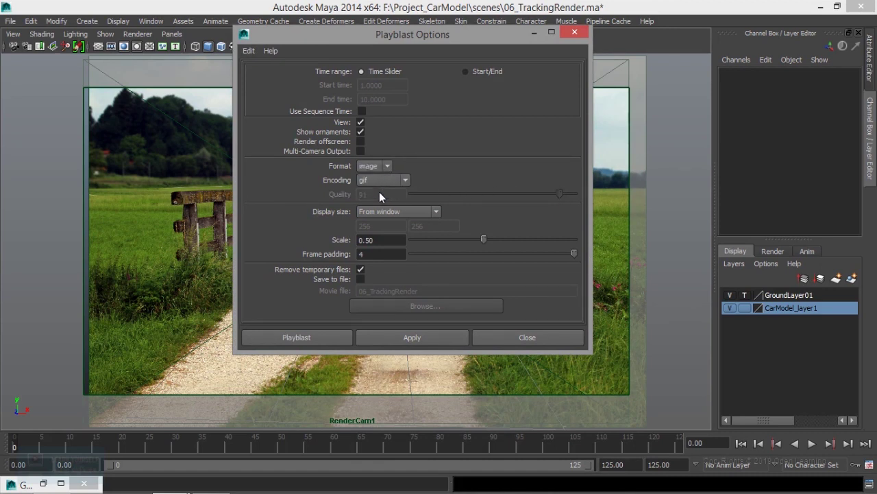
Encode the images as jpg at scale 1.00 and playblast RenderCam1's view into FCheck
{"action": "left_click", "coordinate": [323, 339]}
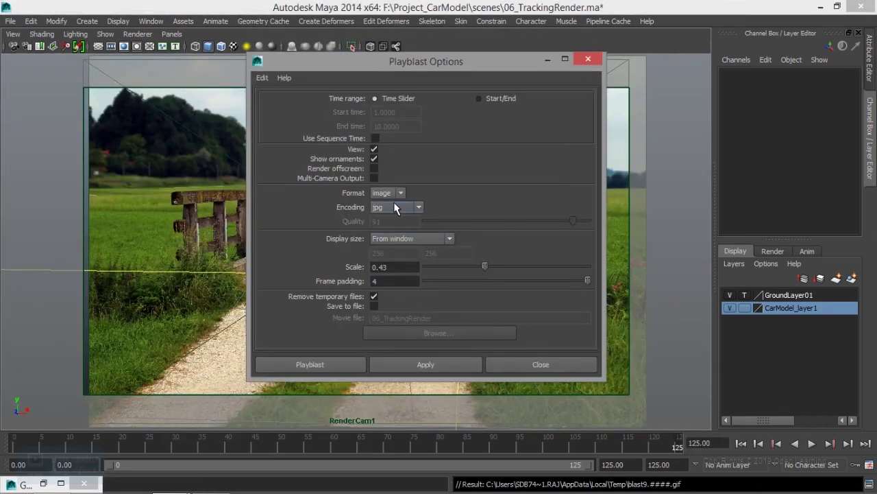
{"action": "left_click", "coordinate": [394, 206]}
{"action": "left_click", "coordinate": [385, 294]}
{"action": "left_click_drag", "start_coordinate": [485, 266], "coordinate": [476, 267]}
{"action": "left_click_drag", "start_coordinate": [572, 265], "coordinate": [593, 266]}
{"action": "left_click", "coordinate": [333, 366]}
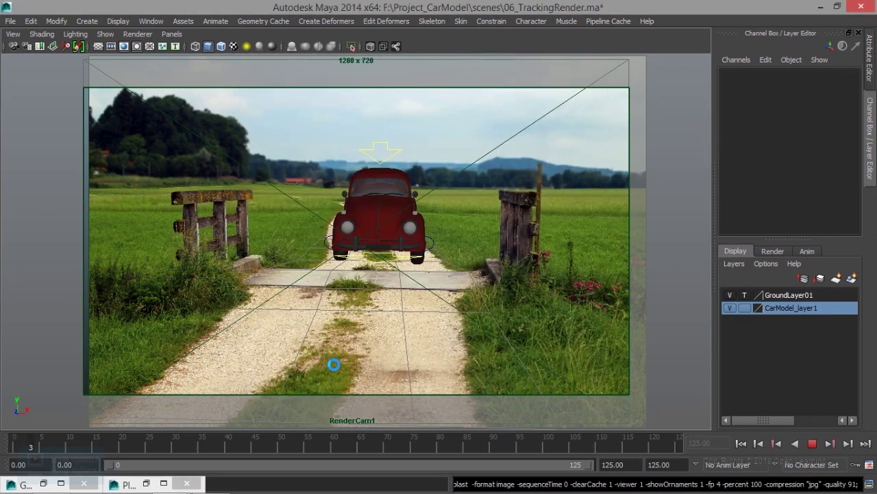
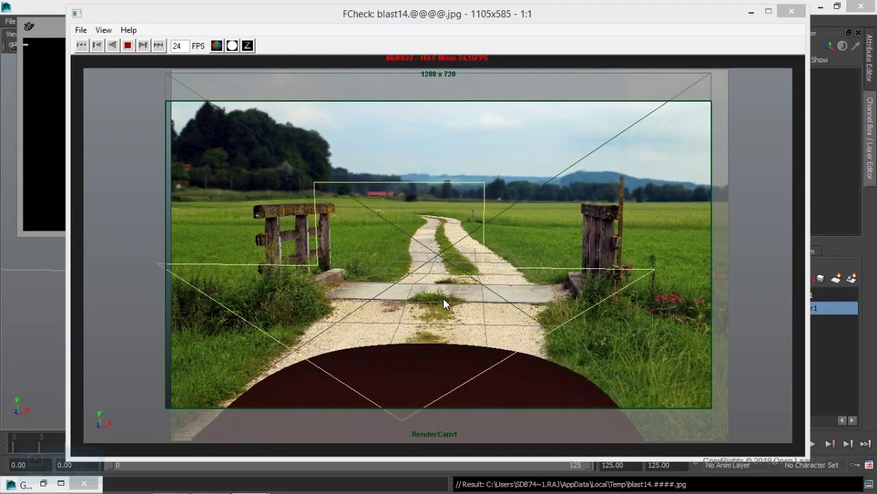
Close the playblast preview, select CC_Global01 and scrub the car's motion across frames 26–56
{"action": "key", "text": "Escape"}
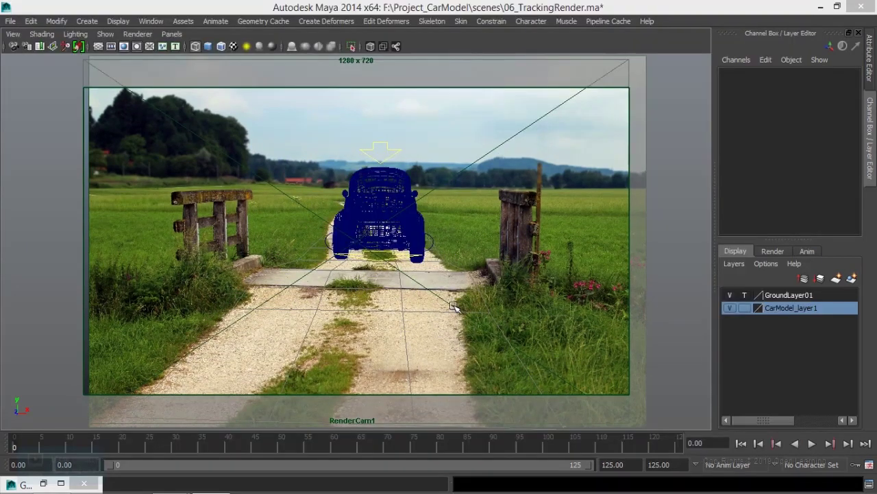
{"action": "key", "text": "alt+v"}
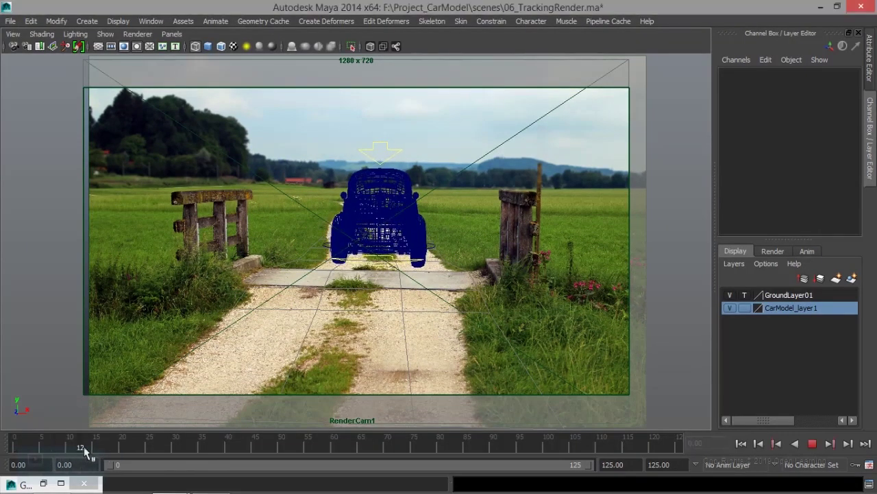
{"action": "left_click_drag", "start_coordinate": [313, 449], "coordinate": [206, 448]}
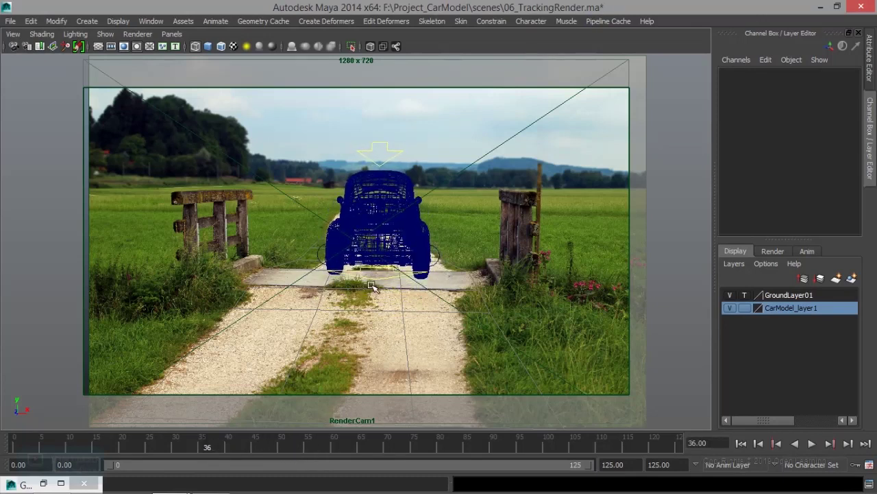
{"action": "left_click", "coordinate": [376, 278]}
{"action": "left_click_drag", "start_coordinate": [221, 444], "coordinate": [147, 457]}
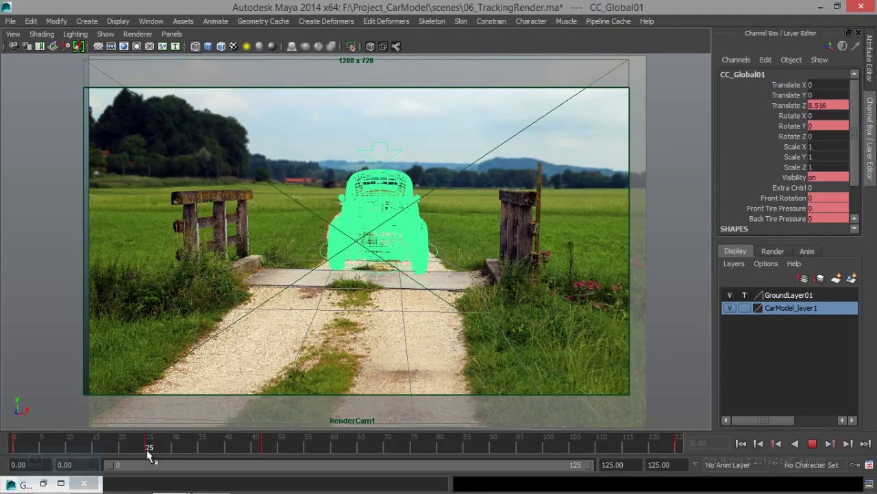
{"action": "left_click_drag", "start_coordinate": [147, 457], "coordinate": [310, 450]}
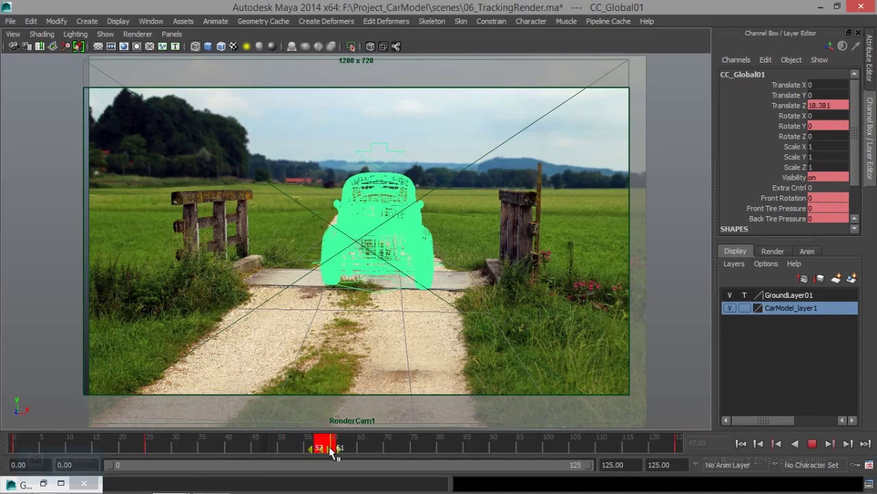
{"action": "mouse_move", "coordinate": [304, 450]}
{"action": "left_mouse_down"}
{"action": "mouse_move", "coordinate": [4, 442]}
{"action": "mouse_move", "coordinate": [284, 439]}
{"action": "left_mouse_up"}
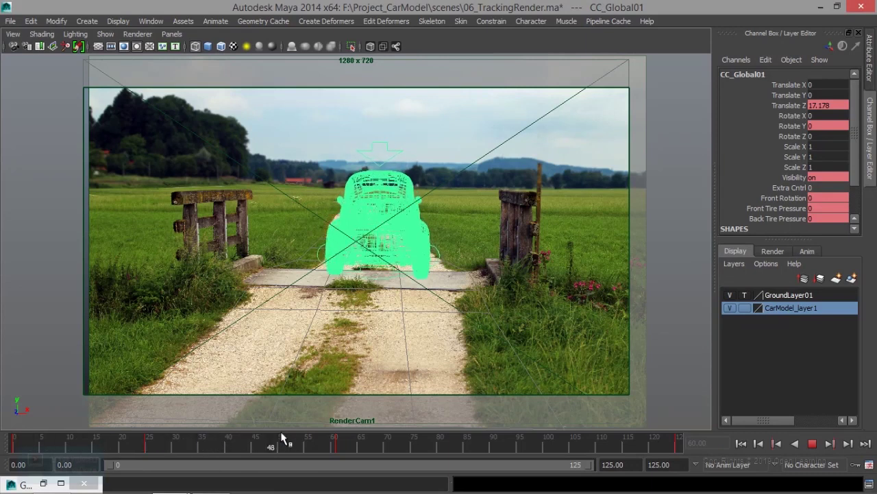
{"action": "mouse_move", "coordinate": [345, 423]}
{"action": "left_mouse_down"}
{"action": "mouse_move", "coordinate": [321, 446]}
{"action": "mouse_move", "coordinate": [343, 449]}
{"action": "mouse_move", "coordinate": [199, 445]}
{"action": "left_mouse_up"}
{"action": "key", "text": "alt+v"}
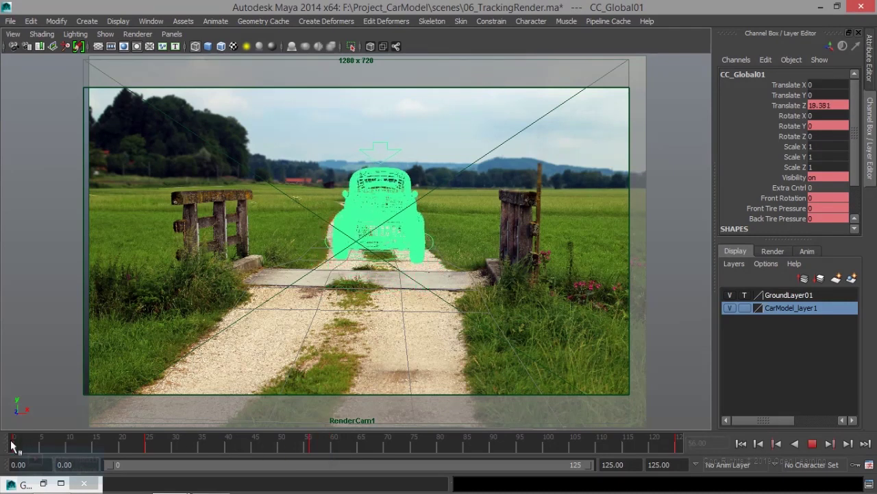
Review frames 63–72, stop at frame 70 and key CC_Global01's Translate Z there
{"action": "left_click_drag", "start_coordinate": [275, 432], "coordinate": [351, 434]}
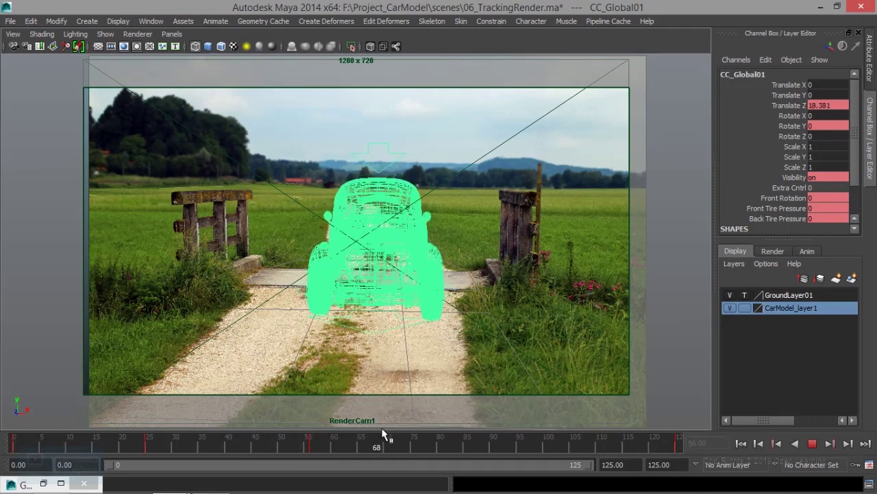
{"action": "mouse_move", "coordinate": [388, 436]}
{"action": "left_mouse_down"}
{"action": "mouse_move", "coordinate": [349, 440]}
{"action": "mouse_move", "coordinate": [392, 446]}
{"action": "mouse_move", "coordinate": [371, 446]}
{"action": "left_mouse_up"}
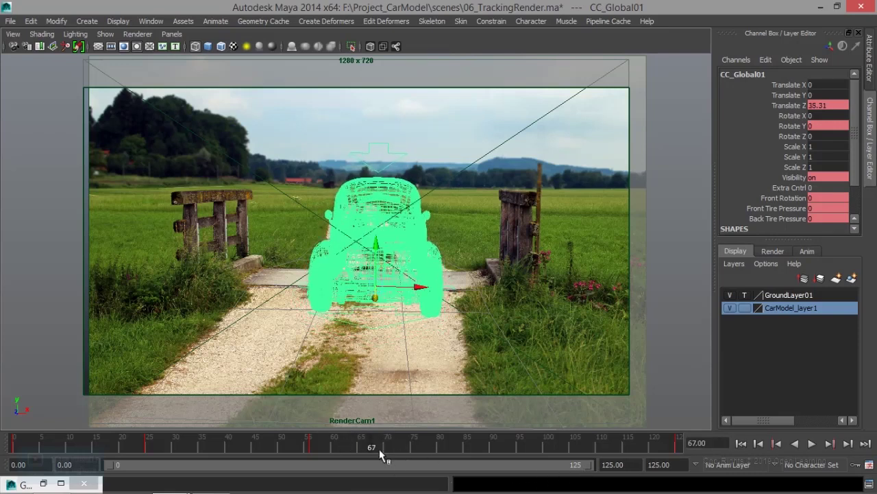
{"action": "key", "text": "alt+v"}
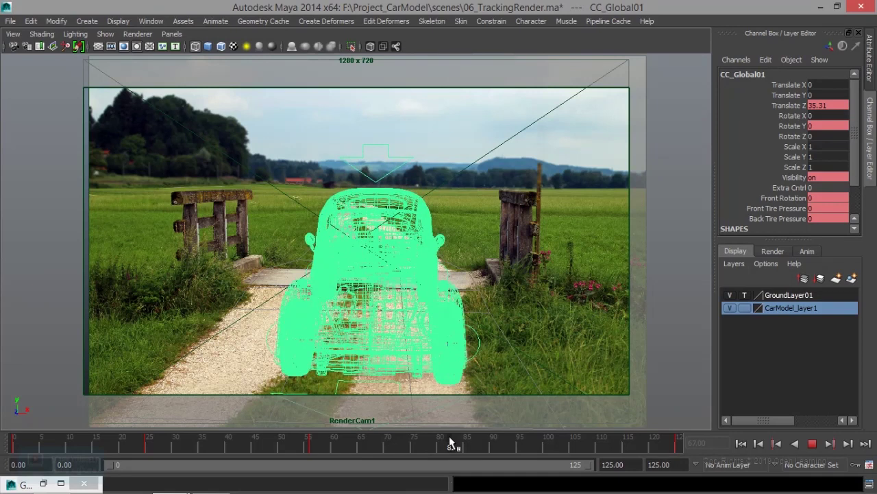
{"action": "left_click_drag", "start_coordinate": [458, 439], "coordinate": [386, 446]}
{"action": "key", "text": "alt+v"}
{"action": "left_click", "coordinate": [388, 449]}
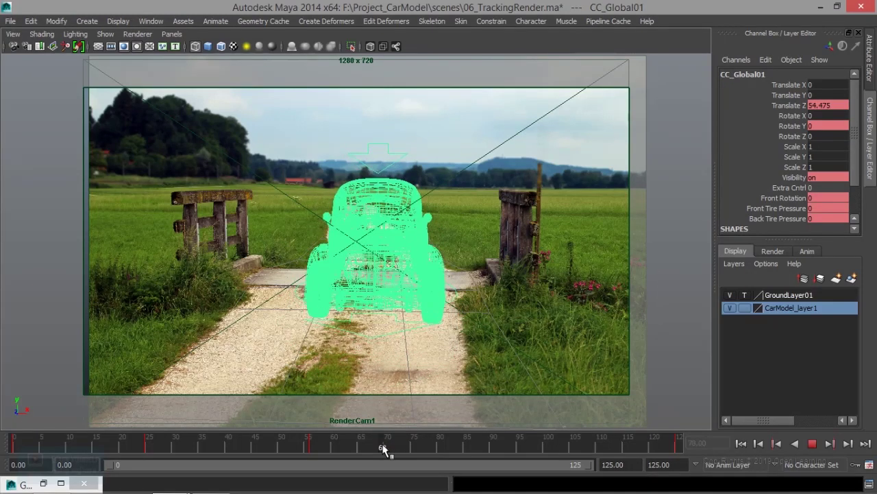
{"action": "left_click", "coordinate": [387, 447]}
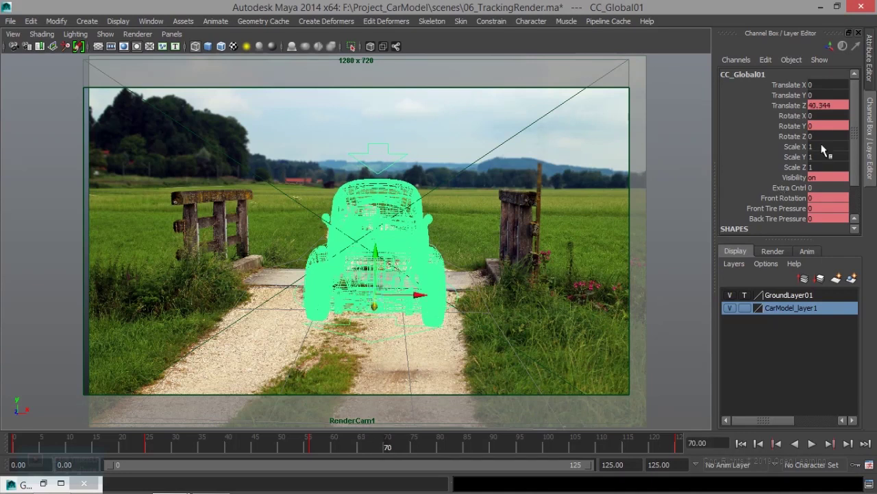
{"action": "left_click", "coordinate": [798, 107]}
{"action": "right_click", "coordinate": [797, 107]}
{"action": "left_click", "coordinate": [797, 122]}
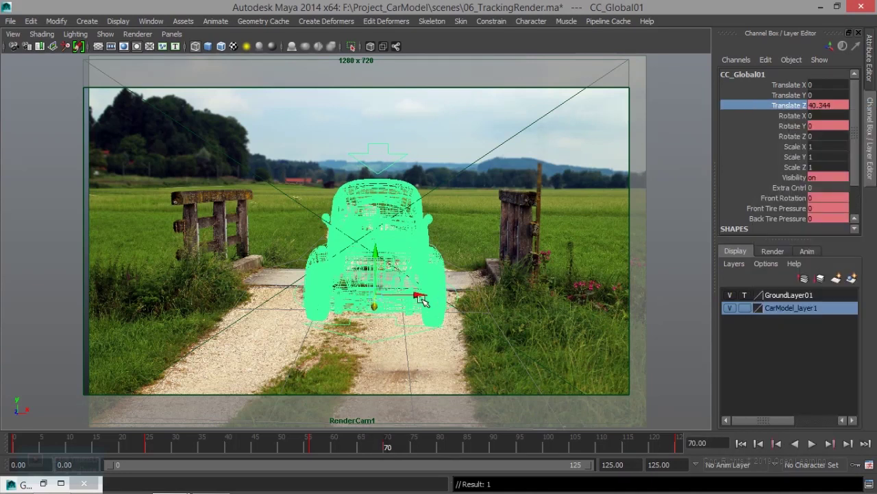
Slide the later key to around frame 85 and play back to check the retimed drive
{"action": "left_click_drag", "start_coordinate": [381, 447], "coordinate": [410, 449], "text": "shift"}
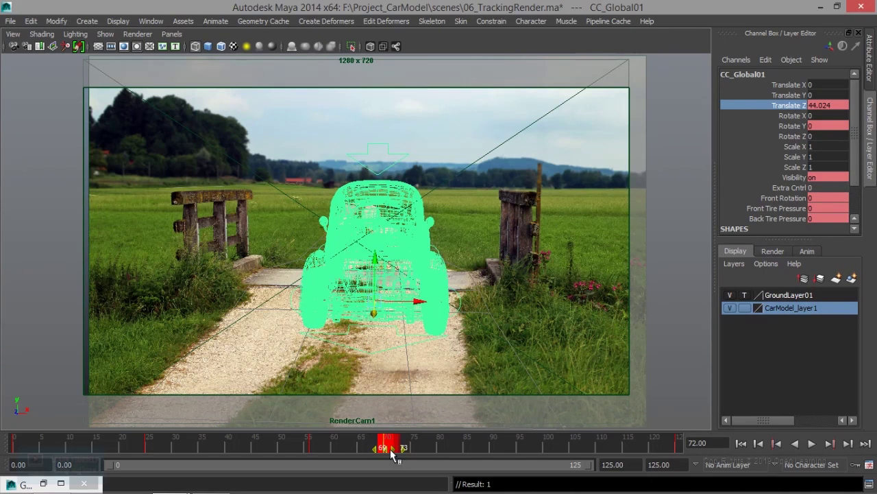
{"action": "mouse_move", "coordinate": [446, 453]}
{"action": "left_mouse_down"}
{"action": "mouse_move", "coordinate": [494, 454]}
{"action": "mouse_move", "coordinate": [239, 455]}
{"action": "mouse_move", "coordinate": [2, 434]}
{"action": "left_mouse_up"}
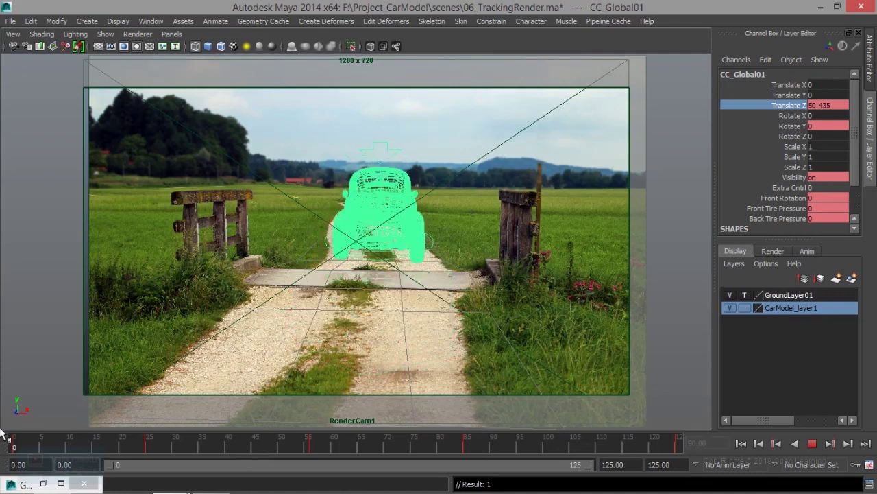
{"action": "left_click", "coordinate": [812, 443]}
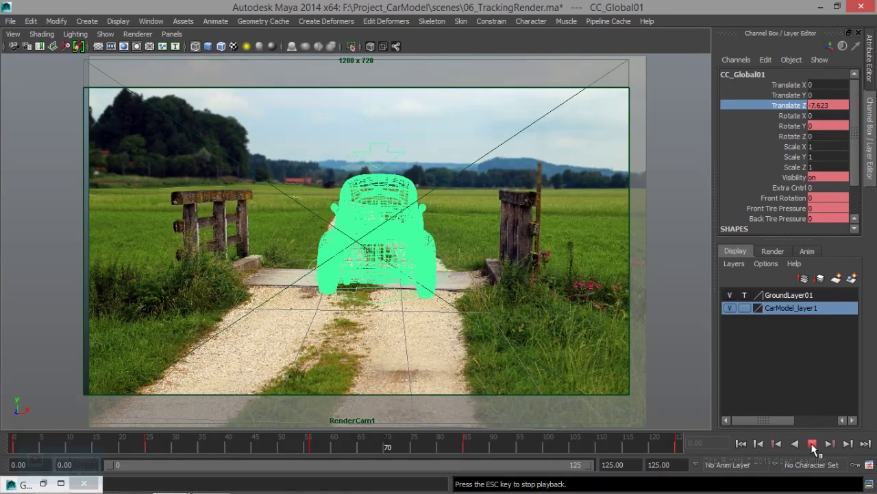
{"action": "mouse_move", "coordinate": [591, 443]}
{"action": "left_mouse_down"}
{"action": "mouse_move", "coordinate": [451, 449]}
{"action": "mouse_move", "coordinate": [510, 448]}
{"action": "left_mouse_up"}
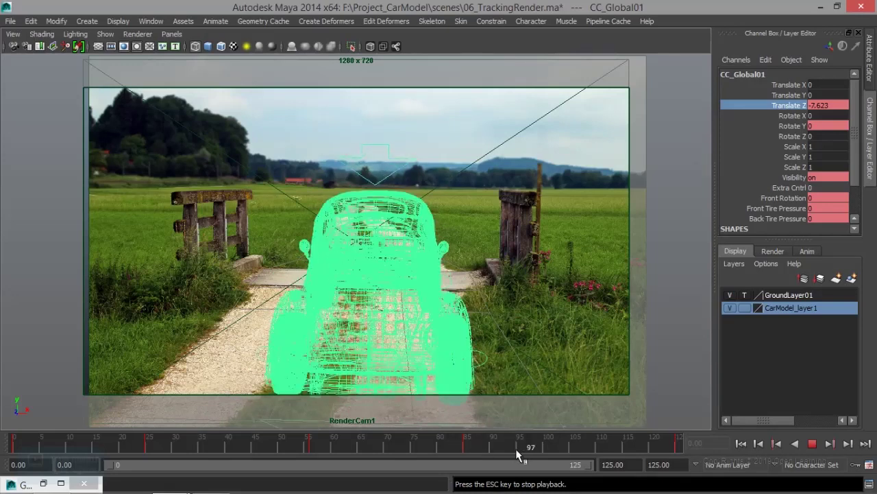
{"action": "left_click", "coordinate": [811, 443]}
{"action": "left_click", "coordinate": [628, 464]}
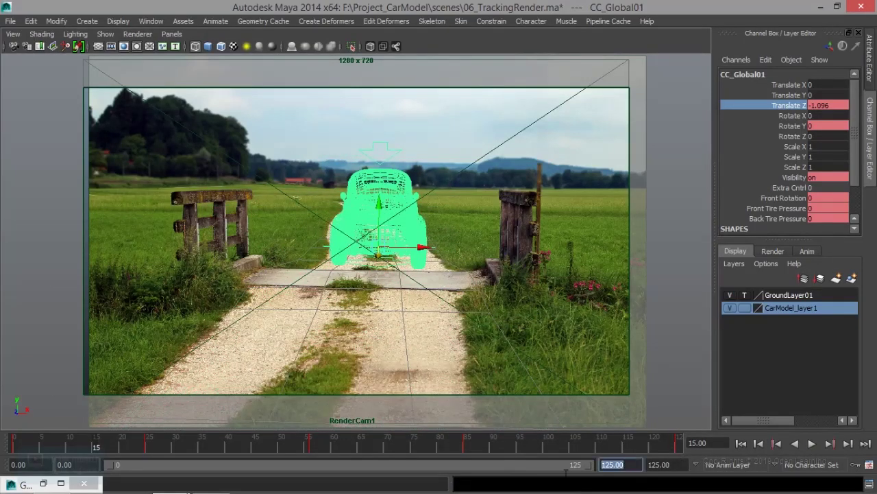
Set the playback end frame to 150 and play the full animation from the start
{"action": "type", "text": "150"}
{"action": "key", "text": "Return"}
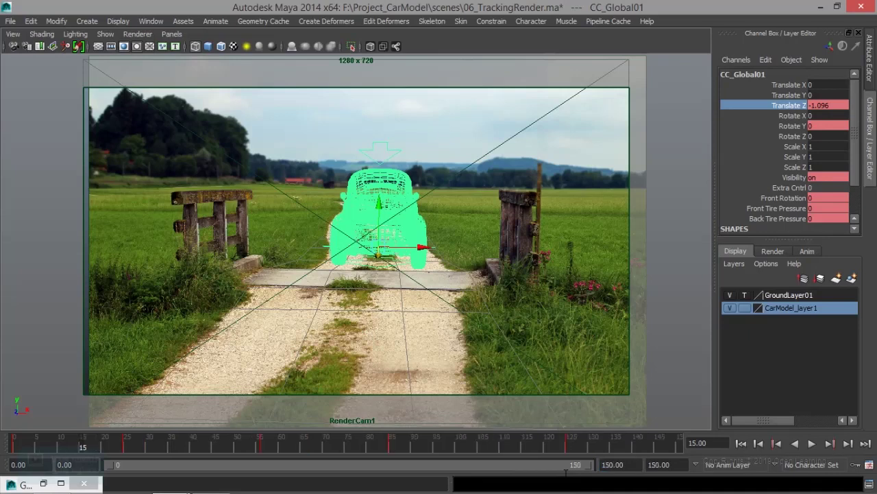
{"action": "left_click_drag", "start_coordinate": [559, 441], "coordinate": [686, 450]}
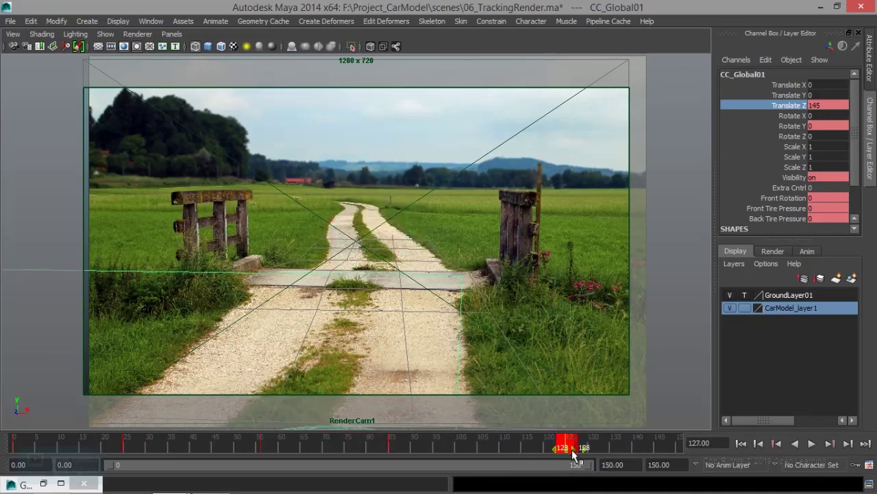
{"action": "left_click", "coordinate": [611, 447]}
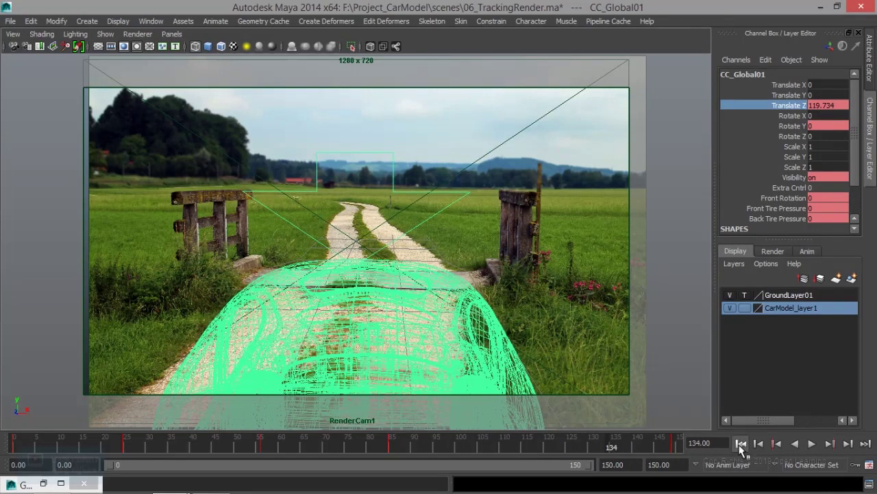
{"action": "left_click", "coordinate": [741, 444]}
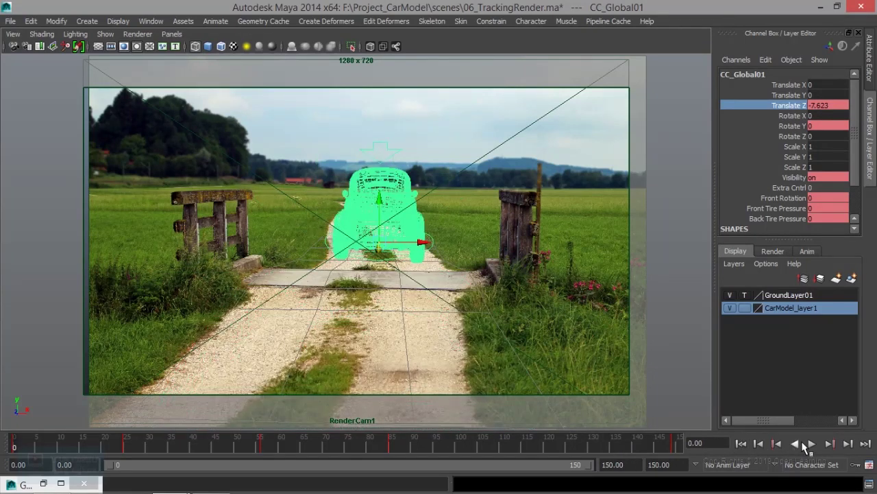
{"action": "left_click", "coordinate": [810, 442]}
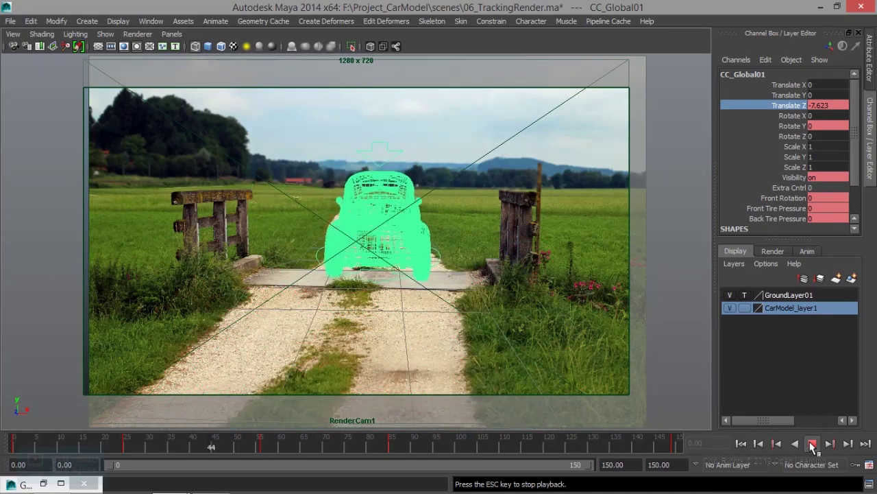
{"action": "left_click", "coordinate": [812, 444]}
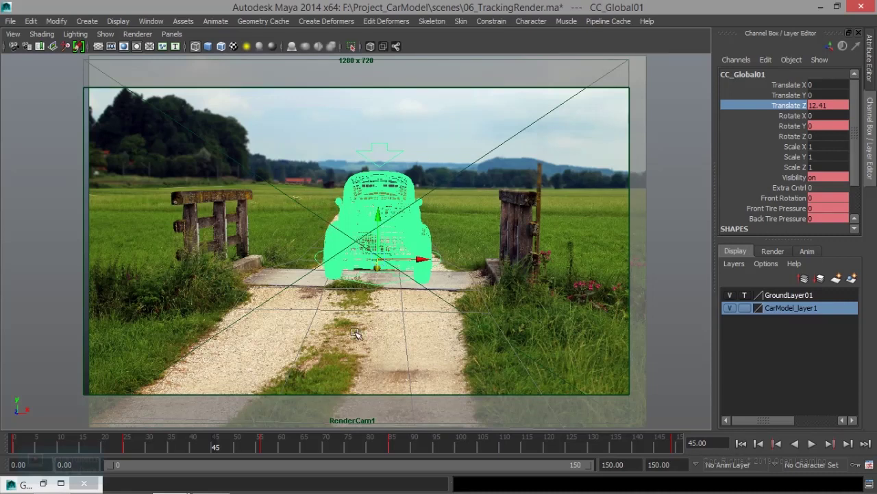
Show the car shaded with wireframe on top and review it through frame 150
{"action": "key", "text": "5"}
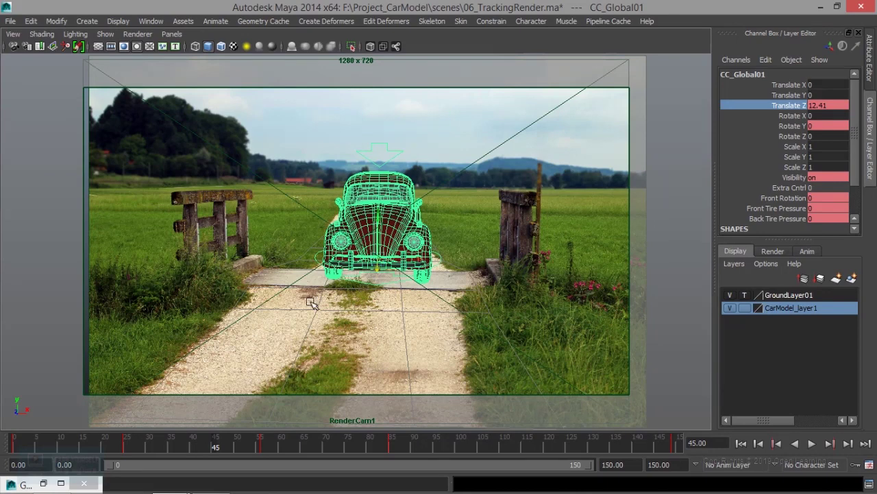
{"action": "key", "text": "alt+v"}
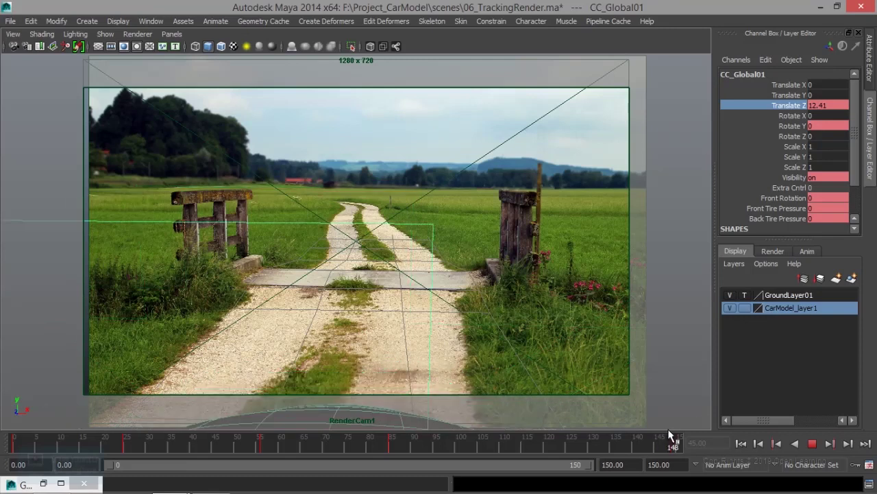
{"action": "left_click_drag", "start_coordinate": [666, 436], "coordinate": [634, 436]}
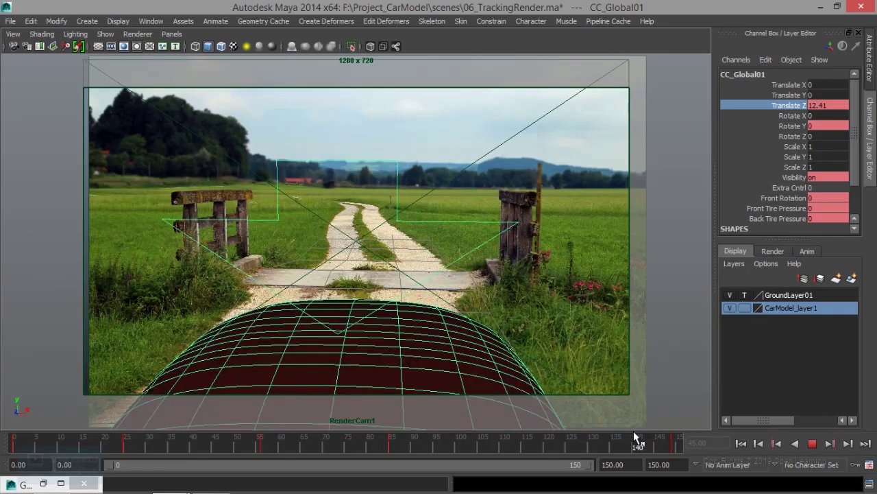
{"action": "left_click_drag", "start_coordinate": [634, 436], "coordinate": [681, 437]}
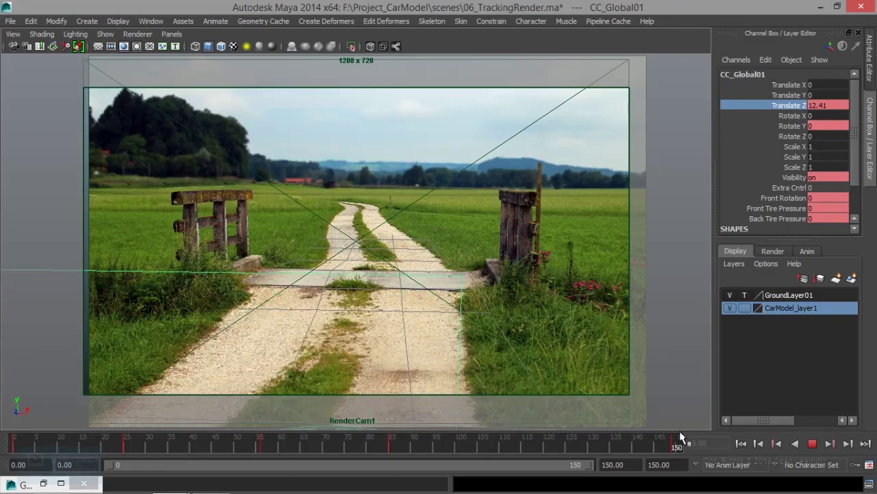
{"action": "left_click", "coordinate": [171, 34]}
{"action": "mouse_move", "coordinate": [193, 46]}
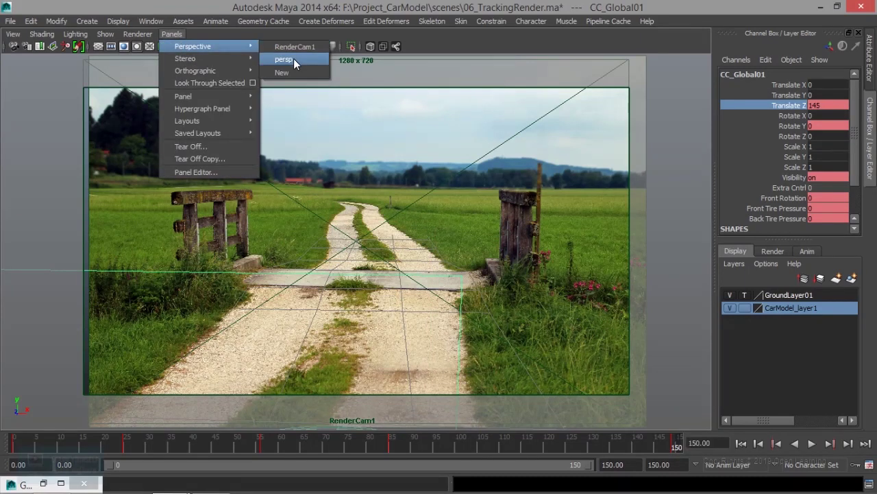
Look through the perspective camera, frame the car and orbit to a three-quarter front view
{"action": "left_click", "coordinate": [293, 59]}
{"action": "scroll", "coordinate": [425, 258], "scroll_direction": "down", "scroll_amount": 2}
{"action": "scroll", "coordinate": [425, 259], "scroll_direction": "down", "scroll_amount": 2}
{"action": "key", "text": "f"}
{"action": "left_click_drag", "start_coordinate": [425, 259], "coordinate": [387, 264], "text": "alt"}
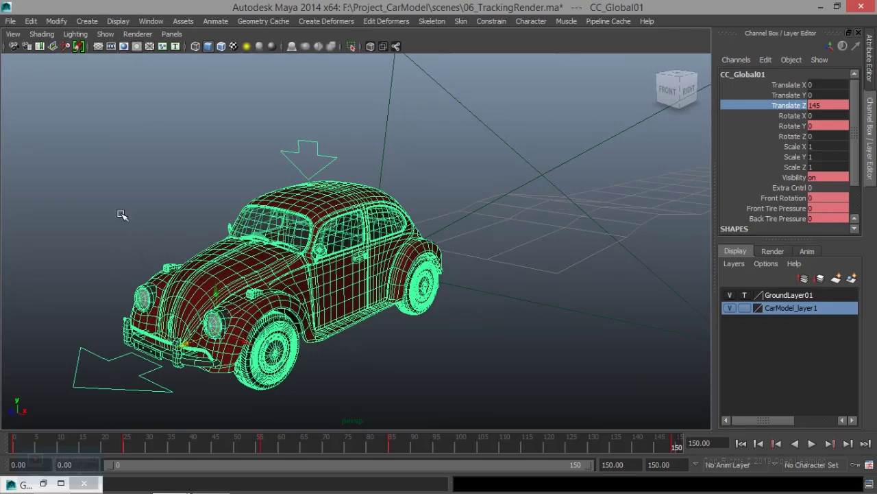
Use the Persp/Outliner layout with the left panel looking through RenderCam1, widened
{"action": "left_click", "coordinate": [171, 35]}
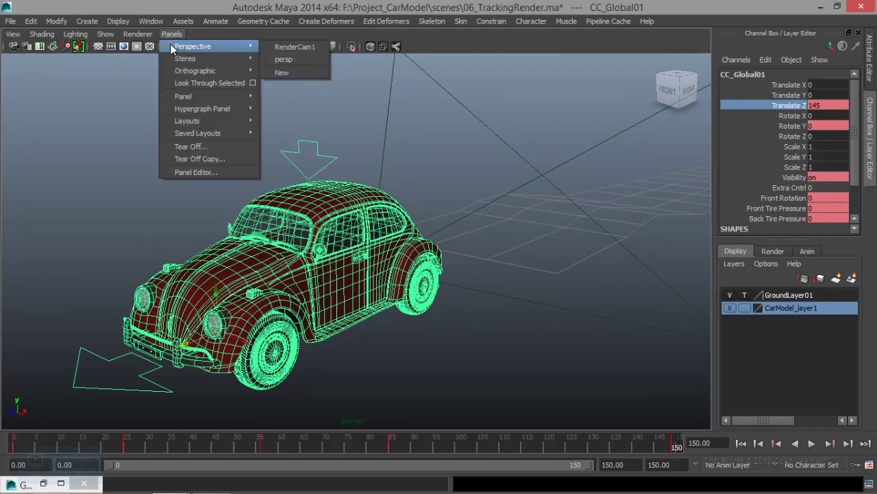
{"action": "mouse_move", "coordinate": [198, 133]}
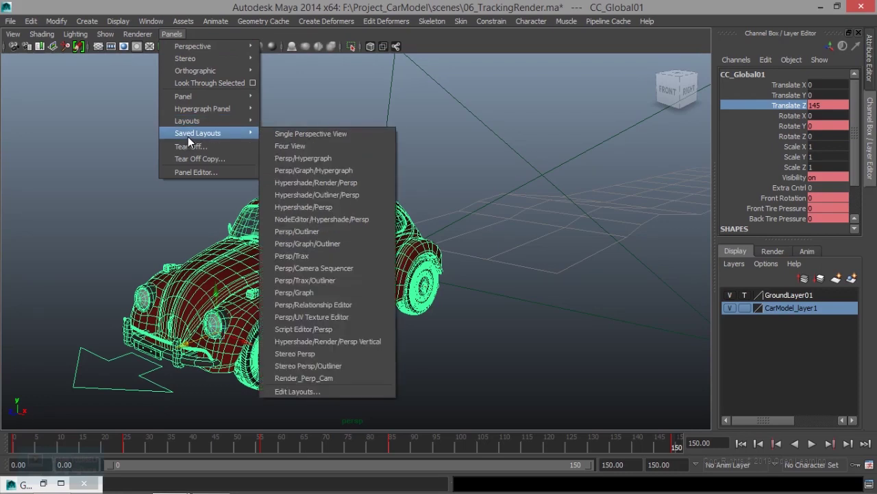
{"action": "left_click", "coordinate": [316, 237]}
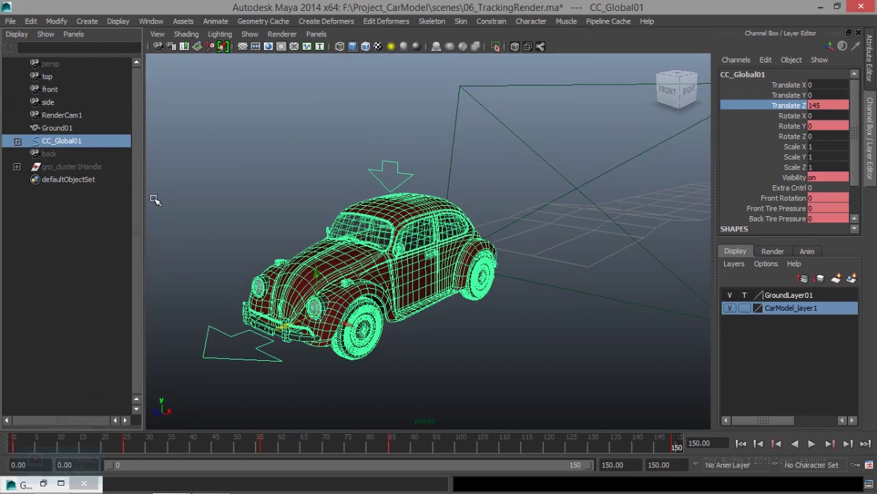
{"action": "left_click_drag", "start_coordinate": [144, 196], "coordinate": [334, 201]}
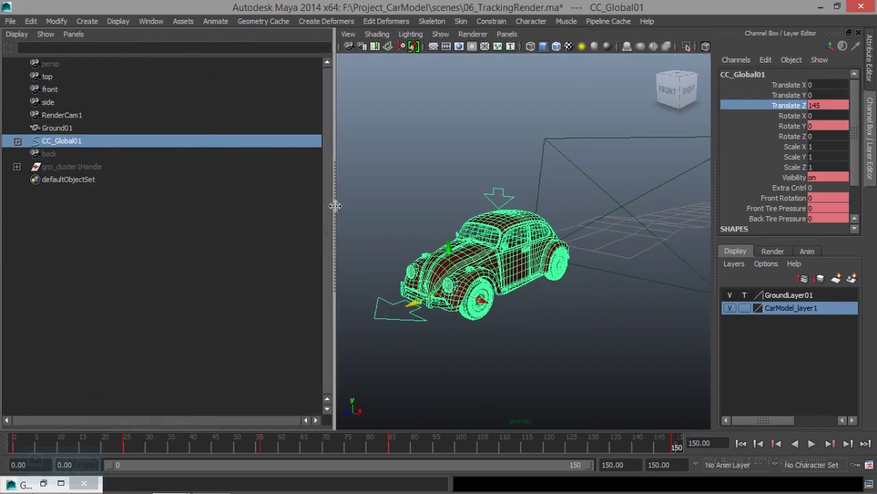
{"action": "left_click", "coordinate": [70, 34]}
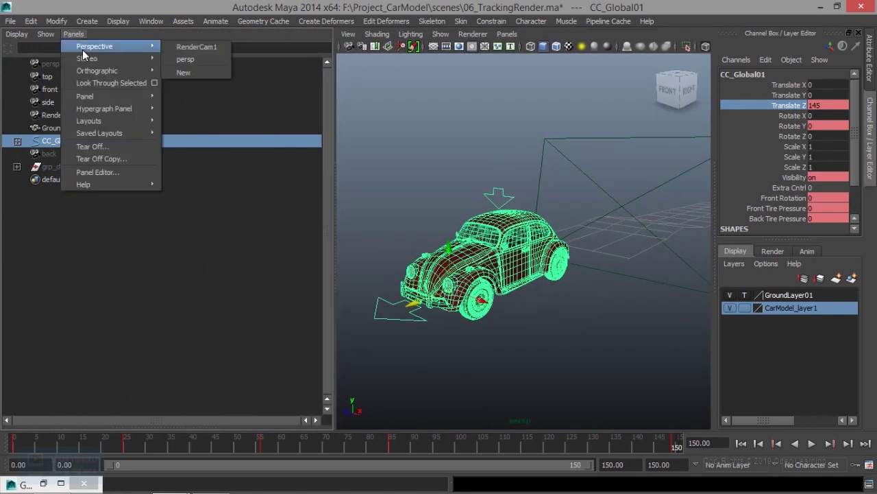
{"action": "left_click", "coordinate": [184, 49]}
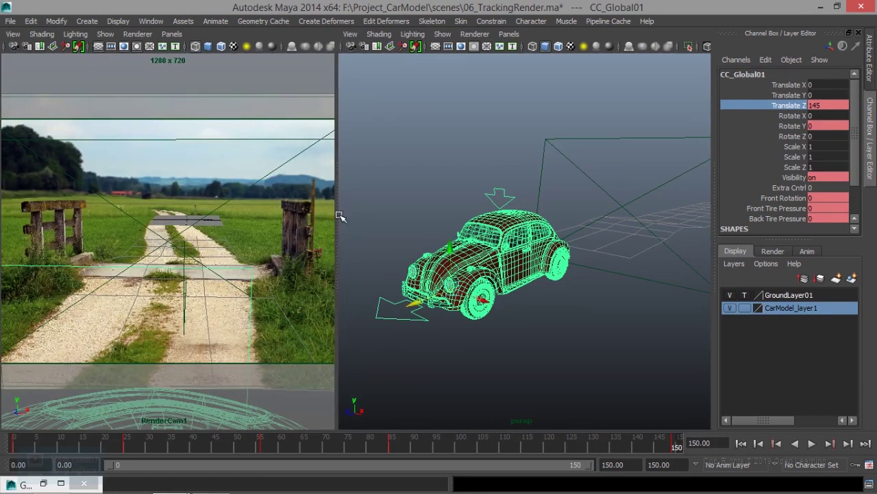
{"action": "left_click_drag", "start_coordinate": [338, 213], "coordinate": [359, 213]}
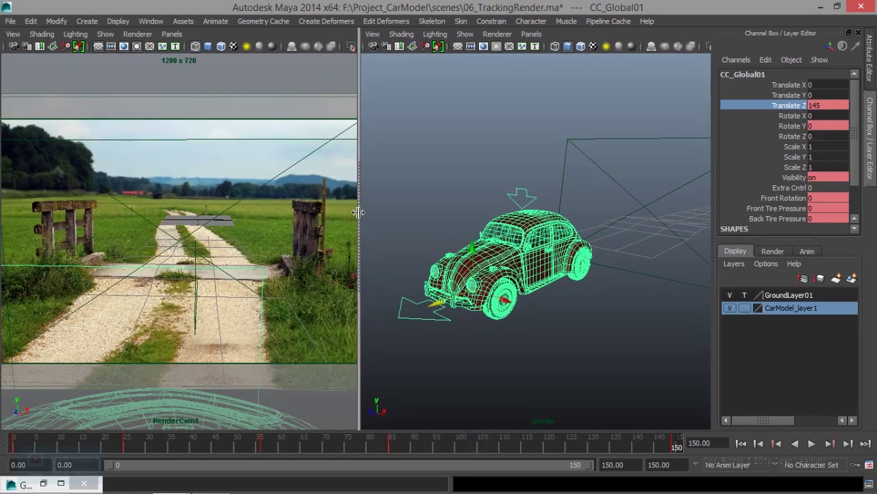
{"action": "left_click", "coordinate": [534, 35]}
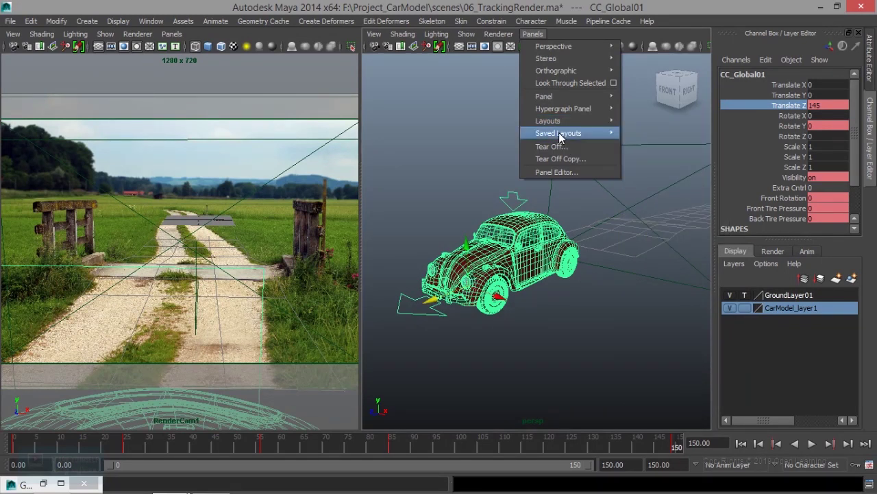
{"action": "mouse_move", "coordinate": [545, 96]}
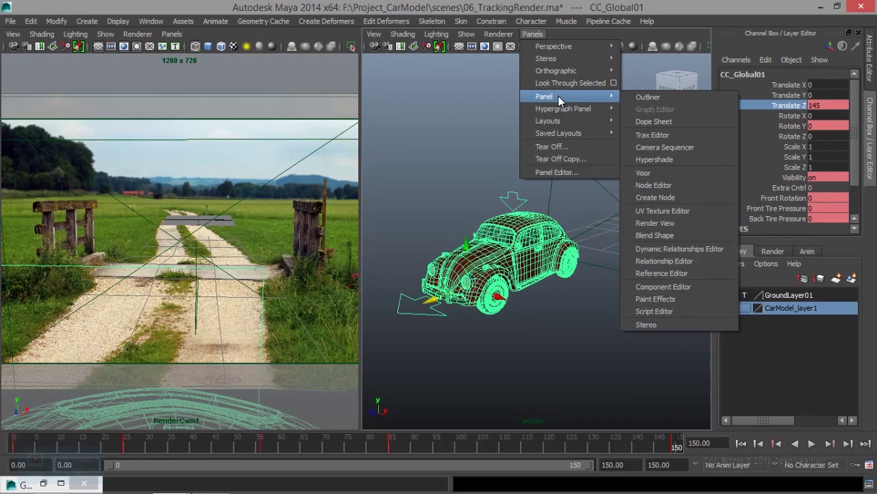
{"action": "key", "text": "ctrl+space"}
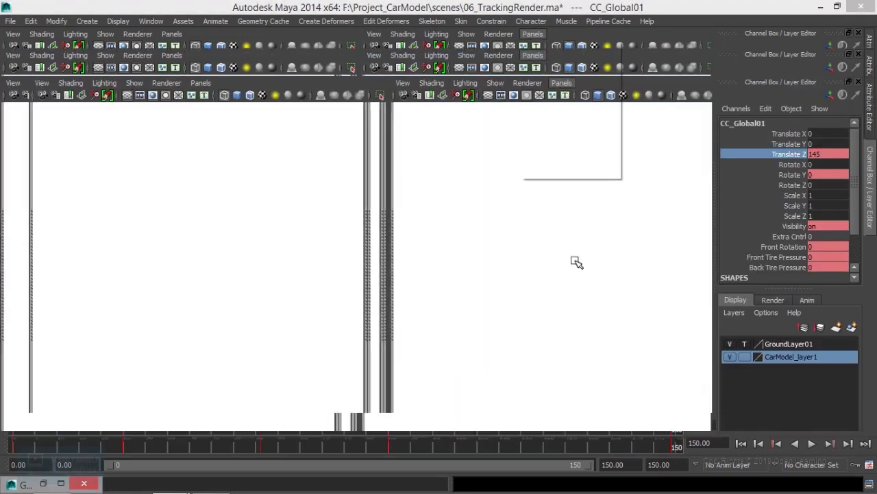
Save the current panel layout as RenderPerp
{"action": "right_click", "coordinate": [12, 319]}
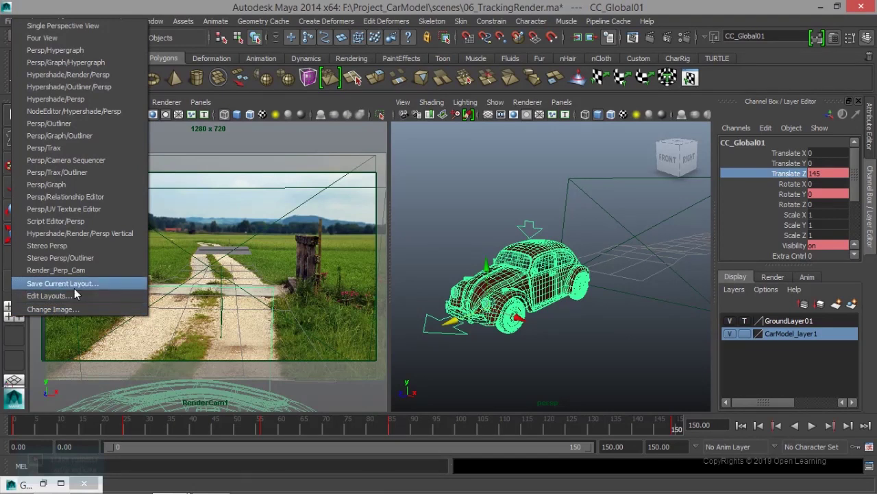
{"action": "left_click", "coordinate": [97, 286]}
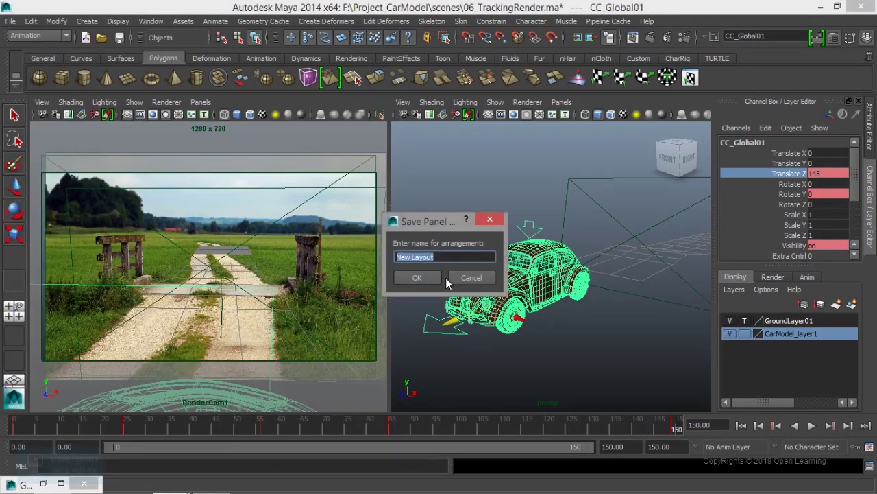
{"action": "type", "text": "Re"}
{"action": "left_click", "coordinate": [417, 277]}
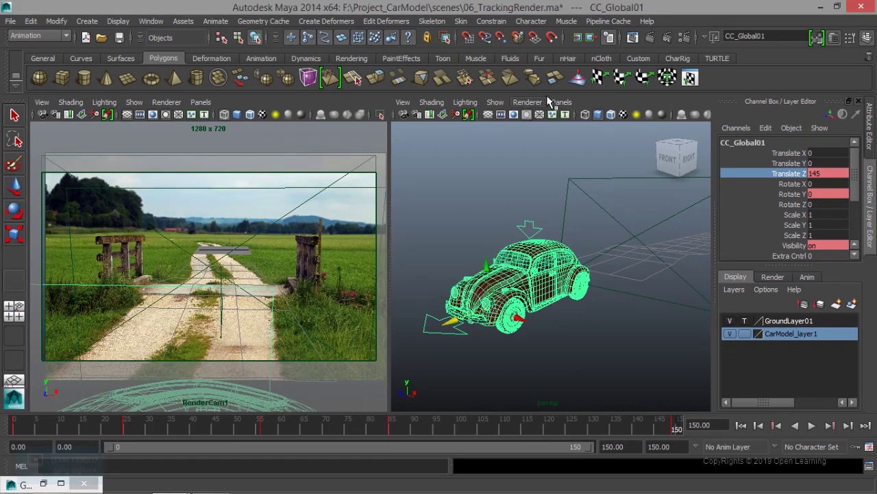
Deselect the car and hide interface clutter to enlarge both viewports
{"action": "left_click", "coordinate": [562, 101]}
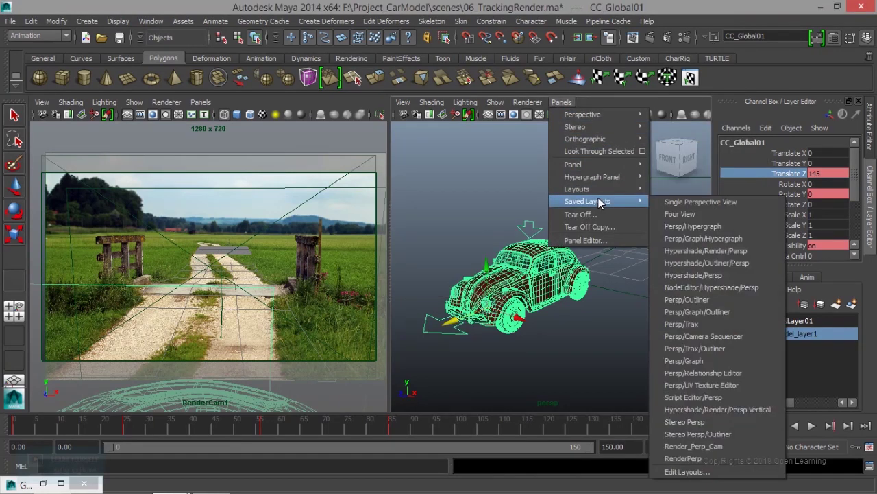
{"action": "mouse_move", "coordinate": [588, 201]}
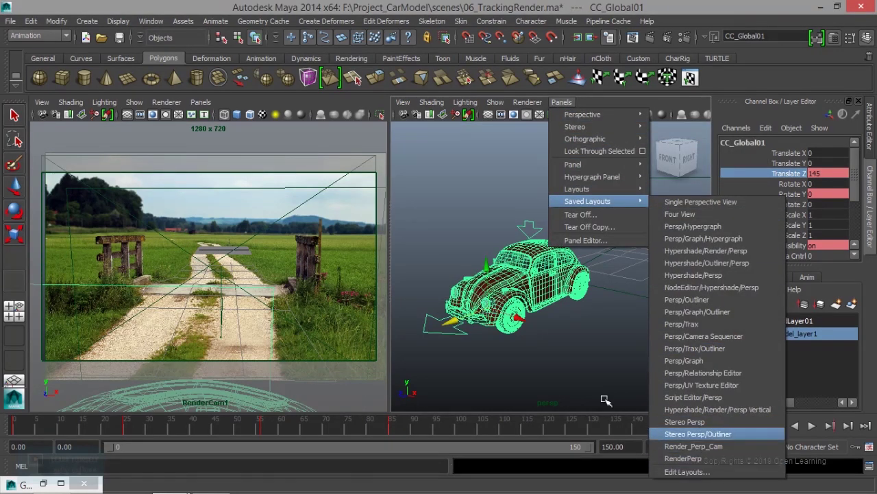
{"action": "left_click", "coordinate": [437, 198]}
{"action": "key", "text": "ctrl+space"}
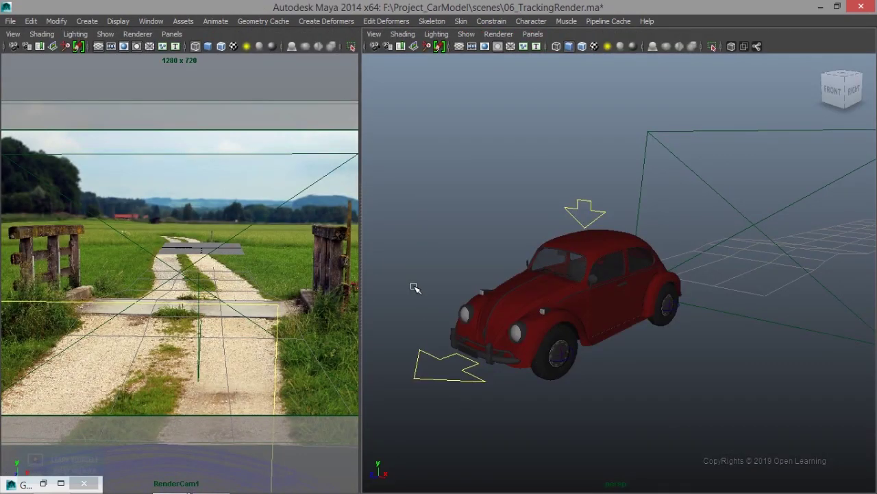
{"action": "key", "text": "space"}
{"action": "mouse_move", "coordinate": [666, 270]}
{"action": "left_mouse_down"}
{"action": "mouse_move", "coordinate": [671, 283]}
{"action": "mouse_move", "coordinate": [713, 272]}
{"action": "left_mouse_up"}
{"action": "mouse_move", "coordinate": [774, 233]}
{"action": "left_mouse_down"}
{"action": "mouse_move", "coordinate": [773, 259]}
{"action": "mouse_move", "coordinate": [703, 273]}
{"action": "left_mouse_up"}
Play the car animation from frame 35, stopping at frame 77
{"action": "left_click_drag", "start_coordinate": [375, 465], "coordinate": [171, 467]}
{"action": "key", "text": "alt+v"}
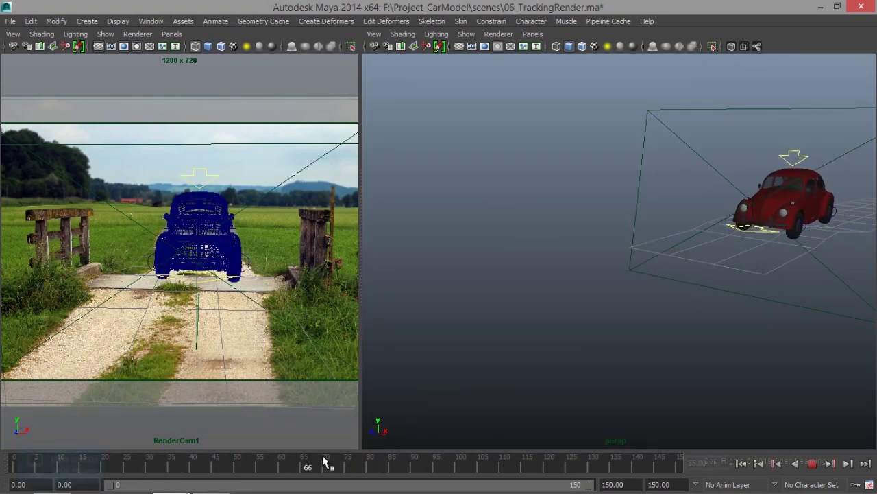
{"action": "key", "text": "alt+v"}
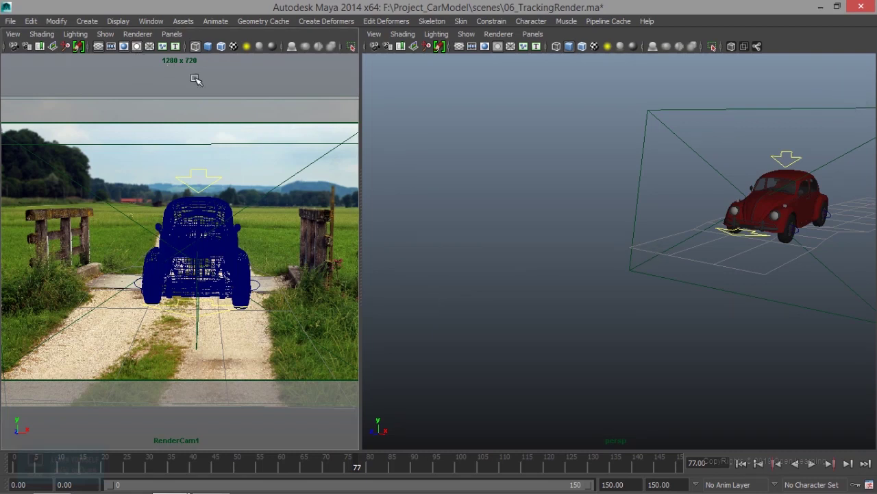
{"action": "left_click", "coordinate": [868, 484]}
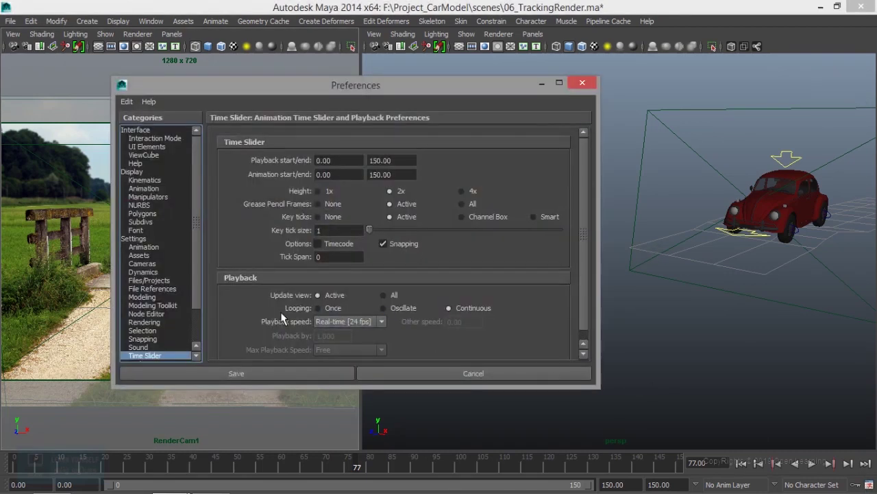
Look over the Animation preferences and close them without changes
{"action": "left_click", "coordinate": [149, 248]}
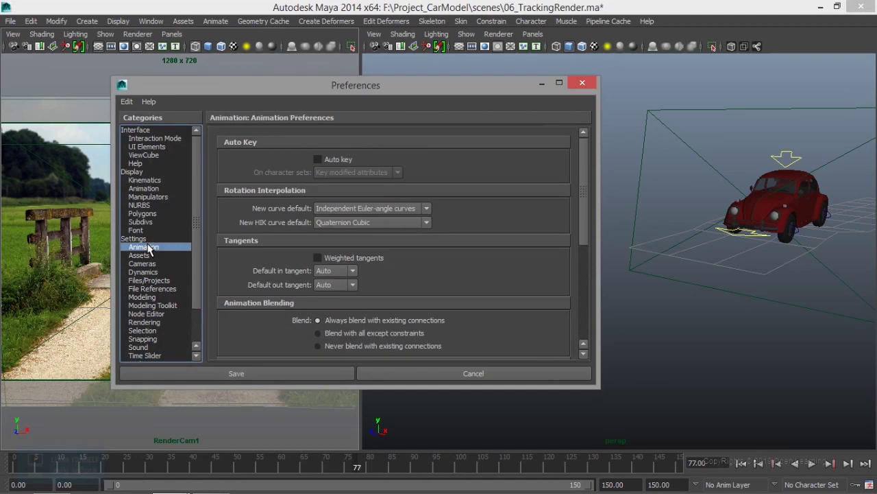
{"action": "mouse_move", "coordinate": [582, 189]}
{"action": "left_mouse_down"}
{"action": "mouse_move", "coordinate": [591, 305]}
{"action": "mouse_move", "coordinate": [581, 184]}
{"action": "left_mouse_up"}
{"action": "left_click", "coordinate": [515, 376]}
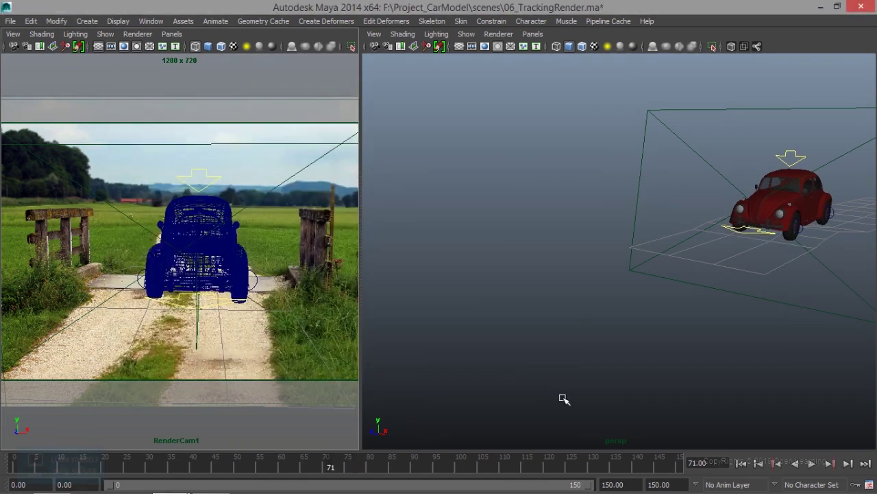
Set the Time Slider's Update view to Active, then scrub back to about frame 59
{"action": "left_click", "coordinate": [869, 485]}
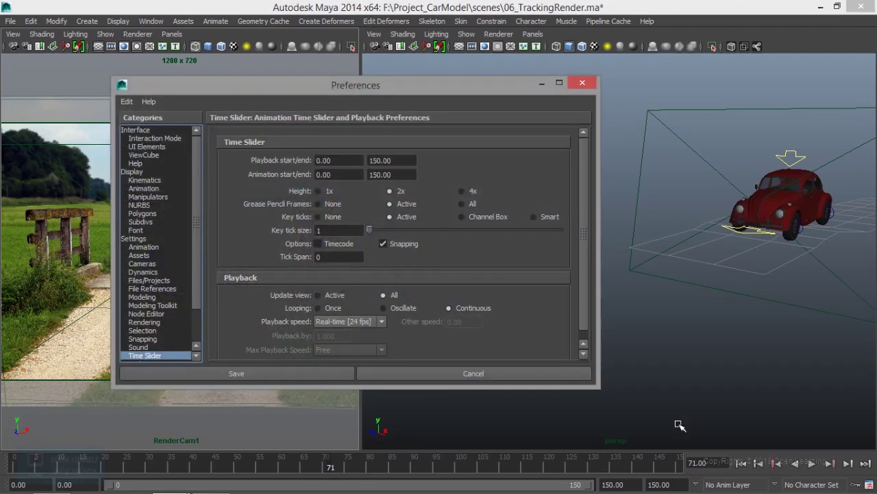
{"action": "left_click", "coordinate": [152, 255]}
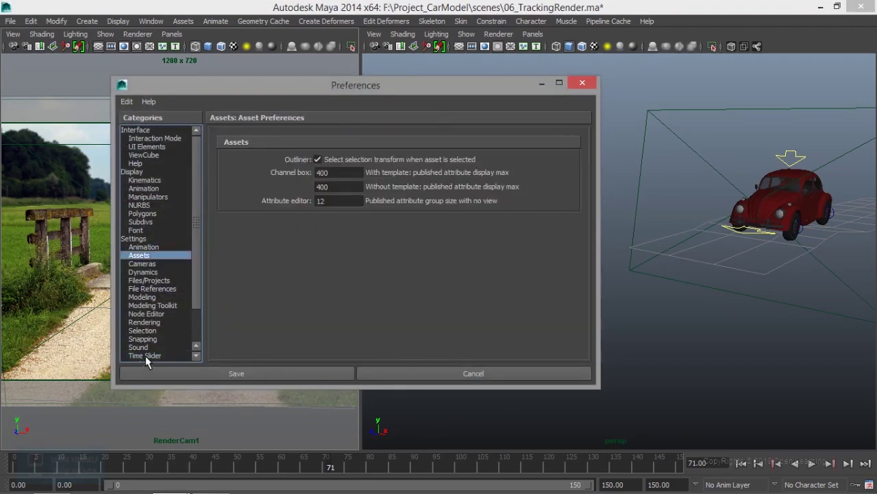
{"action": "left_click", "coordinate": [145, 356]}
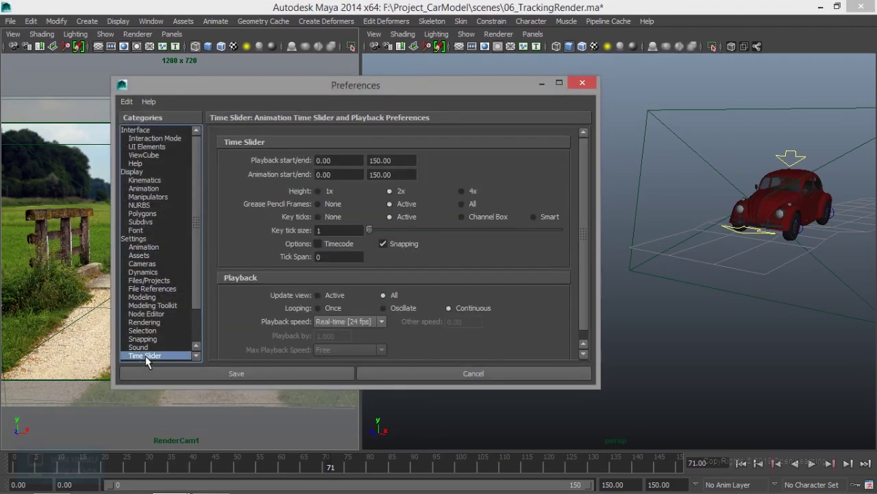
{"action": "left_click", "coordinate": [323, 295]}
{"action": "left_click", "coordinate": [301, 373]}
{"action": "mouse_move", "coordinate": [229, 468]}
{"action": "left_mouse_down"}
{"action": "mouse_move", "coordinate": [539, 446]}
{"action": "mouse_move", "coordinate": [462, 456]}
{"action": "mouse_move", "coordinate": [519, 464]}
{"action": "mouse_move", "coordinate": [385, 465]}
{"action": "mouse_move", "coordinate": [521, 465]}
{"action": "left_mouse_up"}
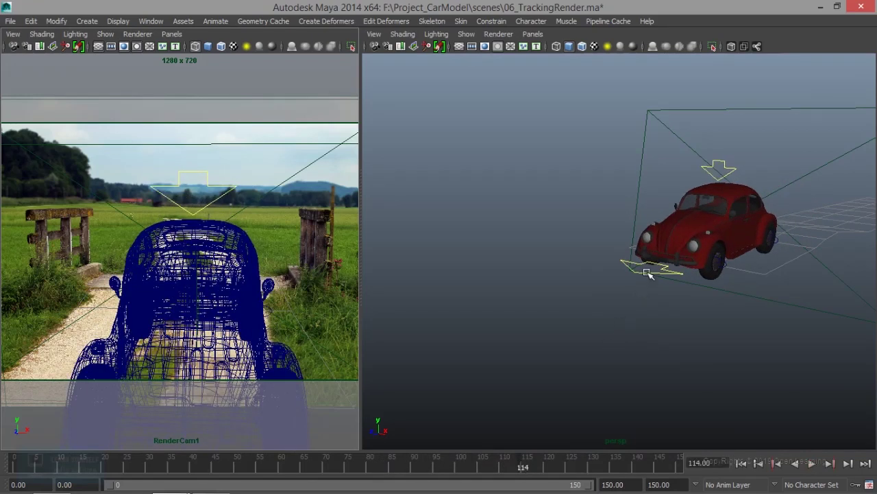
Select CC_Global01, restore the Status Line, enable surface-object selection, and return to the Channel Box
{"action": "left_click", "coordinate": [647, 272]}
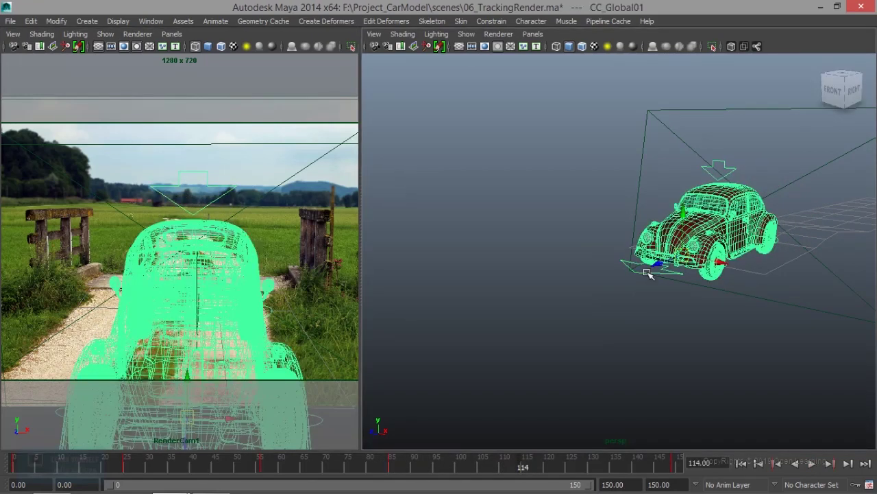
{"action": "key", "text": "ctrl+a"}
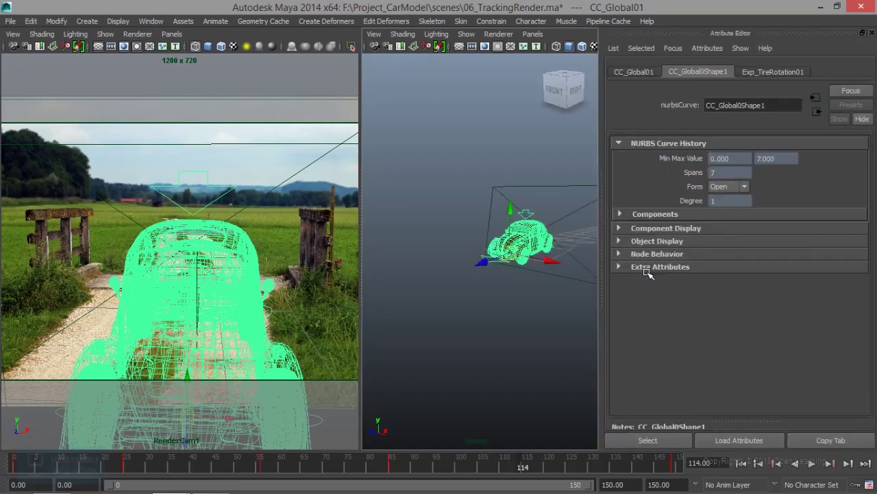
{"action": "key", "text": "space"}
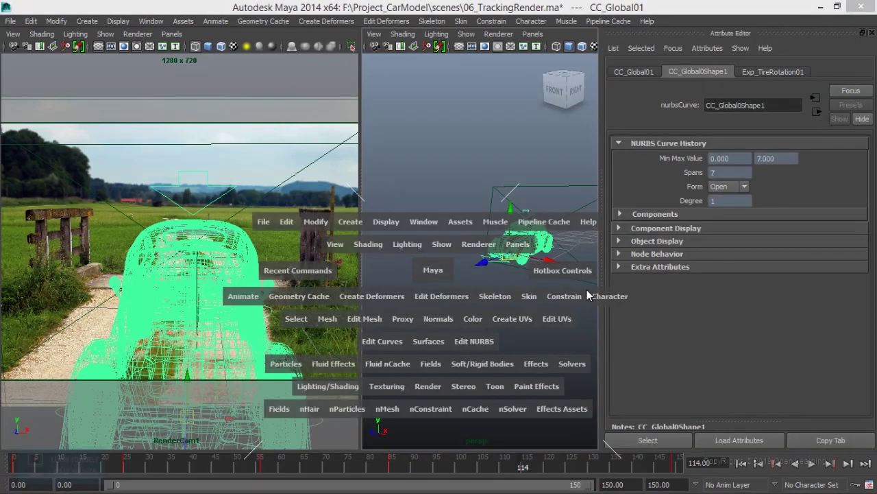
{"action": "left_click", "coordinate": [643, 283]}
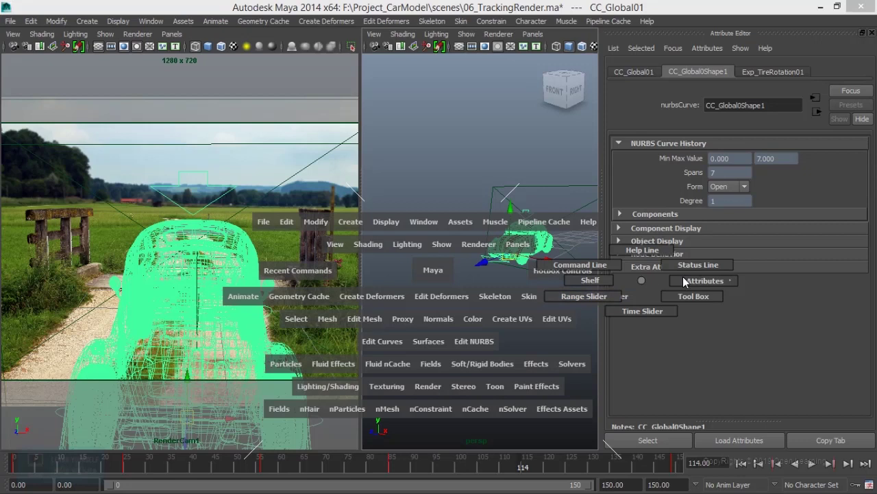
{"action": "left_click_drag", "start_coordinate": [635, 285], "coordinate": [697, 265]}
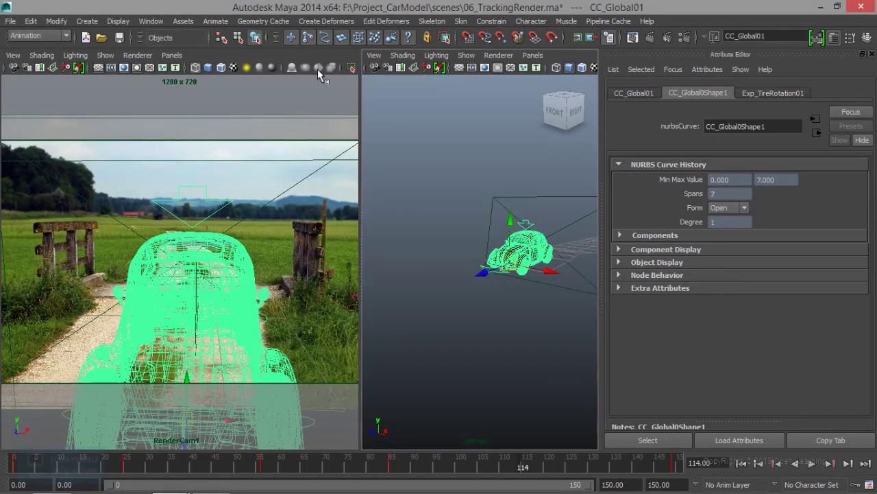
{"action": "left_click", "coordinate": [342, 38]}
{"action": "key", "text": "ctrl+a"}
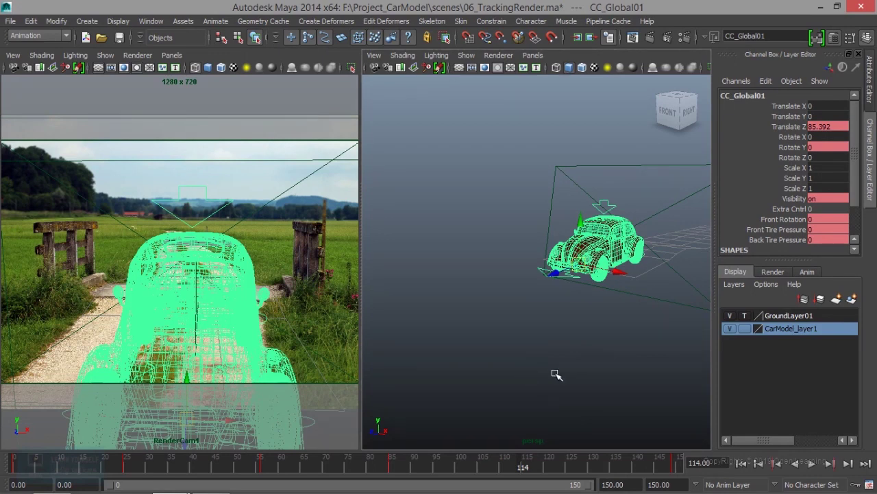
At frame 149, turn the car slightly, enable auto-keying and key Rotate Y
{"action": "key", "text": "alt+v"}
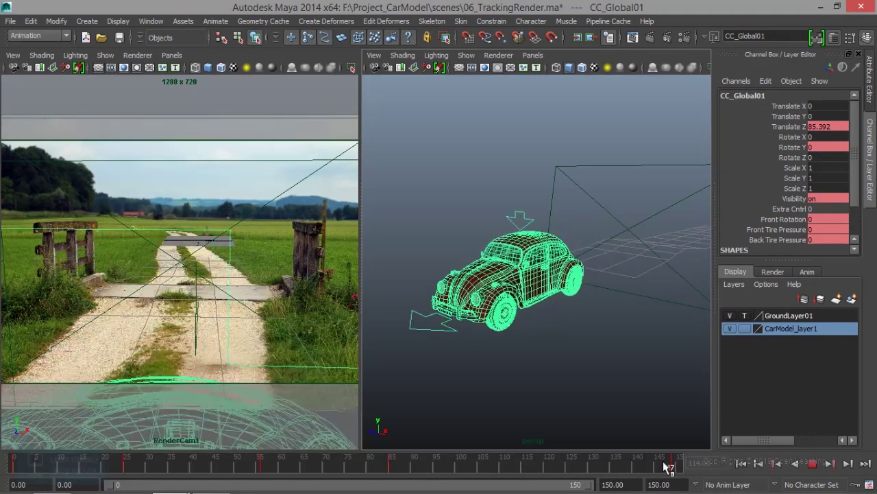
{"action": "key", "text": "alt+v"}
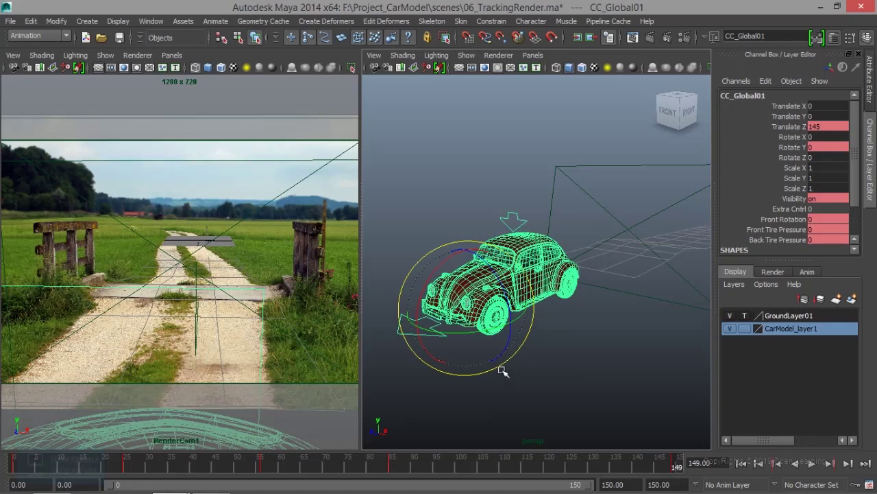
{"action": "left_click_drag", "start_coordinate": [467, 332], "coordinate": [464, 332]}
{"action": "key", "text": "w"}
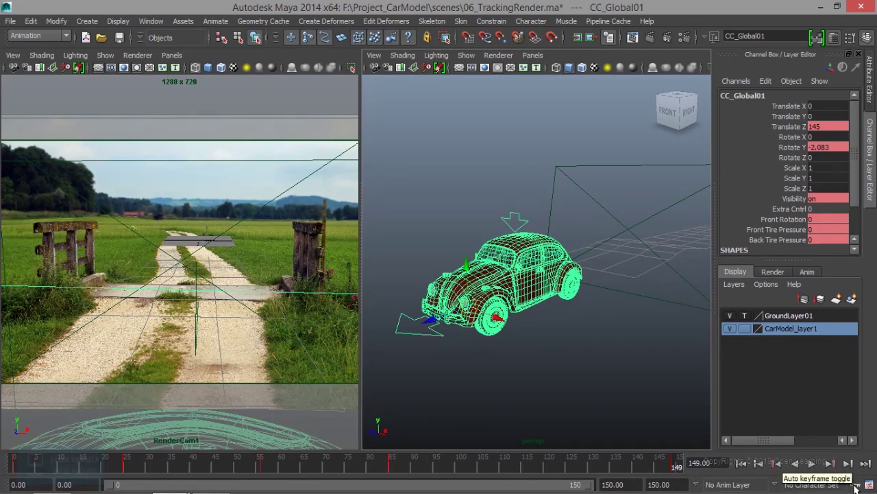
{"action": "left_click", "coordinate": [854, 486]}
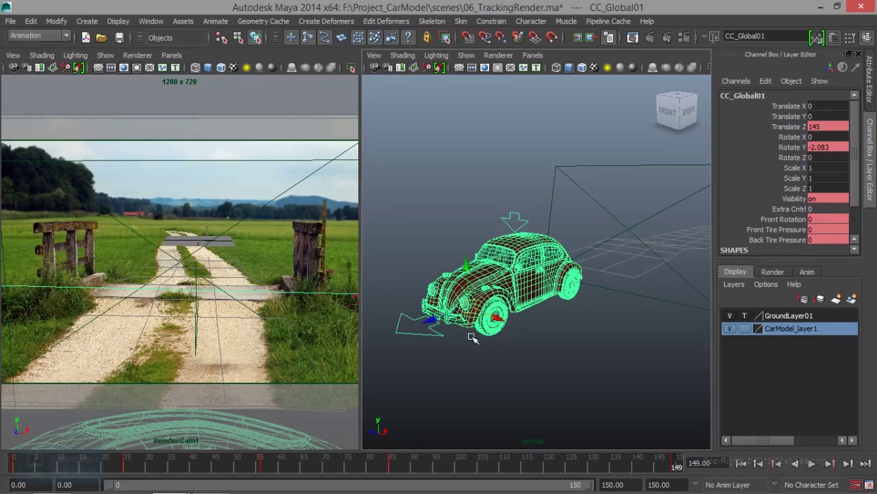
{"action": "left_click", "coordinate": [792, 147]}
{"action": "right_click", "coordinate": [791, 149]}
{"action": "left_click", "coordinate": [793, 169]}
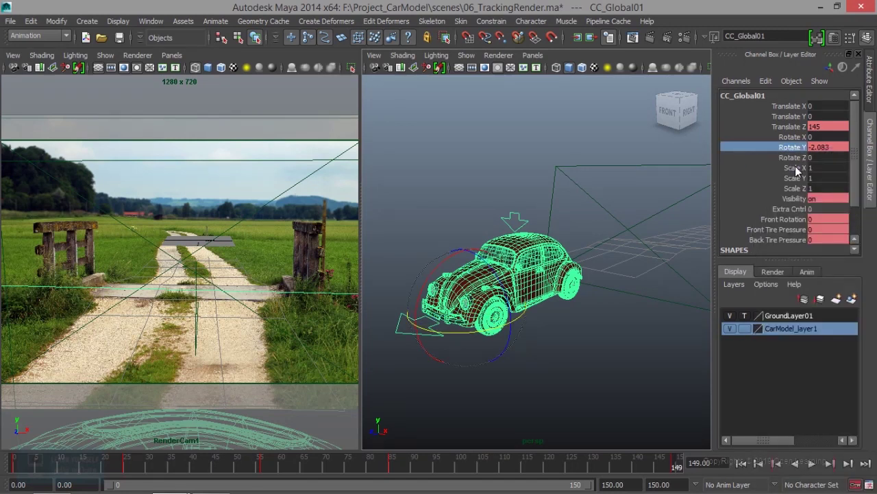
Test-nudge the car left, undo it, and return to frame 77
{"action": "key", "text": "w"}
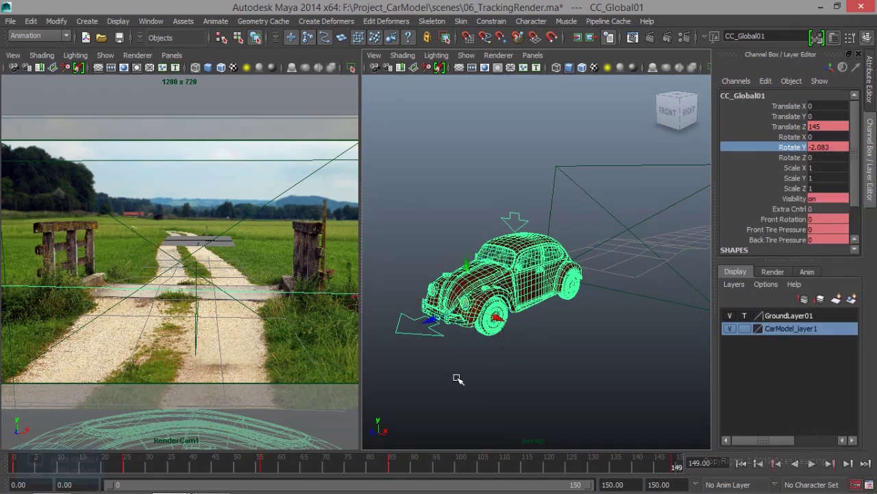
{"action": "left_click_drag", "start_coordinate": [496, 317], "coordinate": [489, 314]}
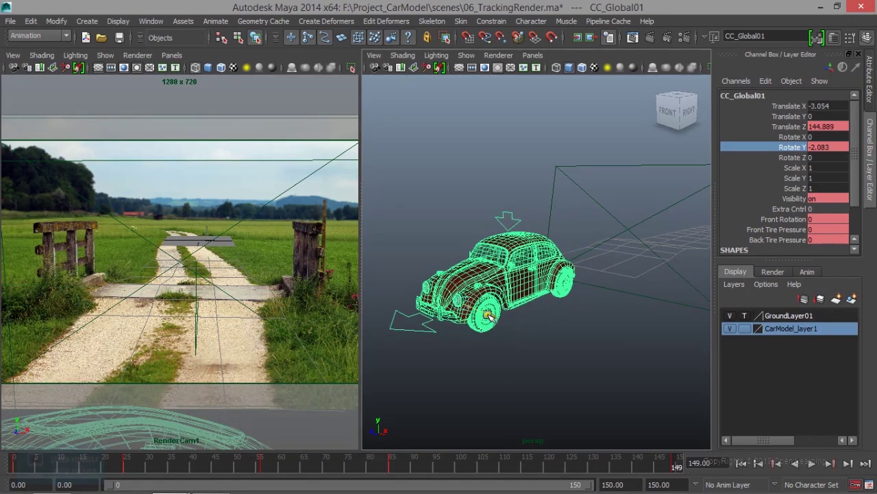
{"action": "left_click_drag", "start_coordinate": [489, 315], "coordinate": [488, 315]}
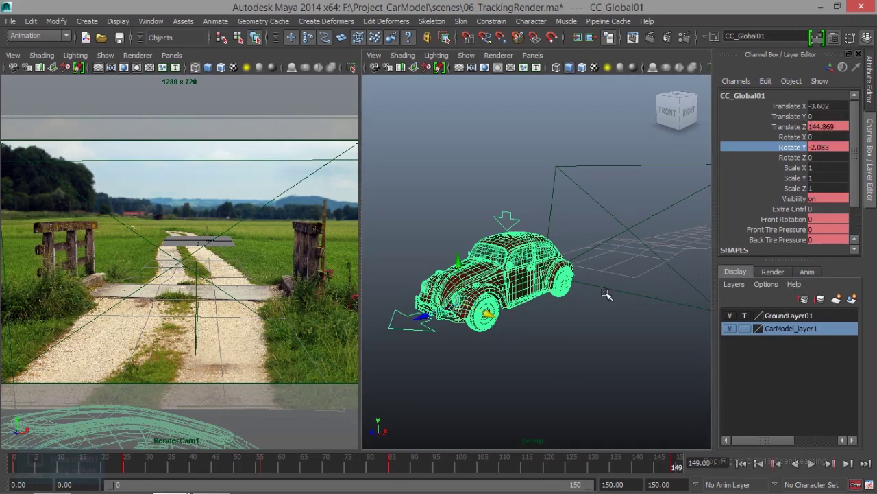
{"action": "key", "text": "ctrl+z"}
{"action": "left_click_drag", "start_coordinate": [662, 471], "coordinate": [357, 467]}
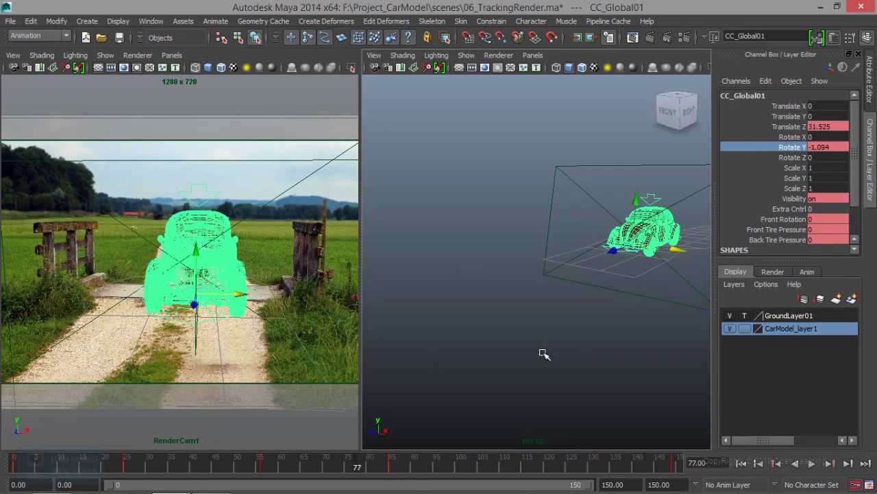
Key the car's channels at frame 77, then slide it left near the drive's end
{"action": "right_click", "coordinate": [787, 107]}
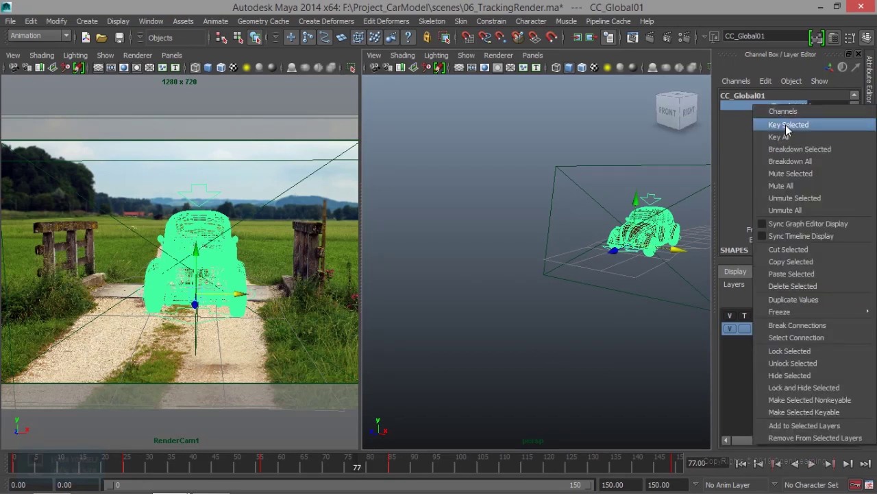
{"action": "left_click", "coordinate": [788, 124]}
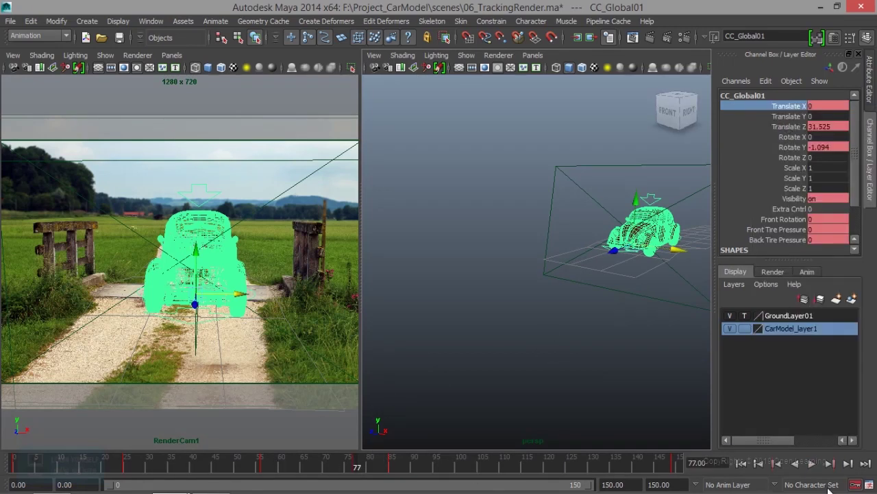
{"action": "left_click_drag", "start_coordinate": [335, 471], "coordinate": [674, 466]}
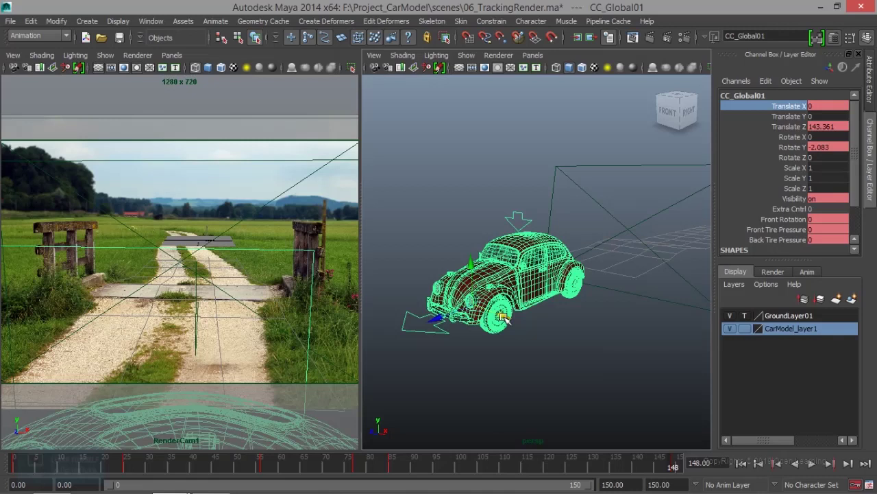
{"action": "left_click_drag", "start_coordinate": [504, 317], "coordinate": [485, 315]}
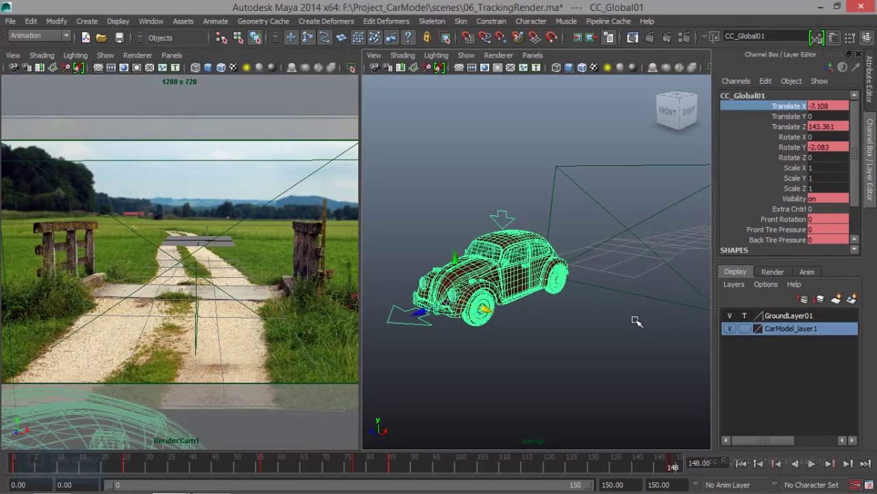
Show the command line, scrub the drive, and push the car to Translate X -9.301 at frame 148
{"action": "key", "text": "space"}
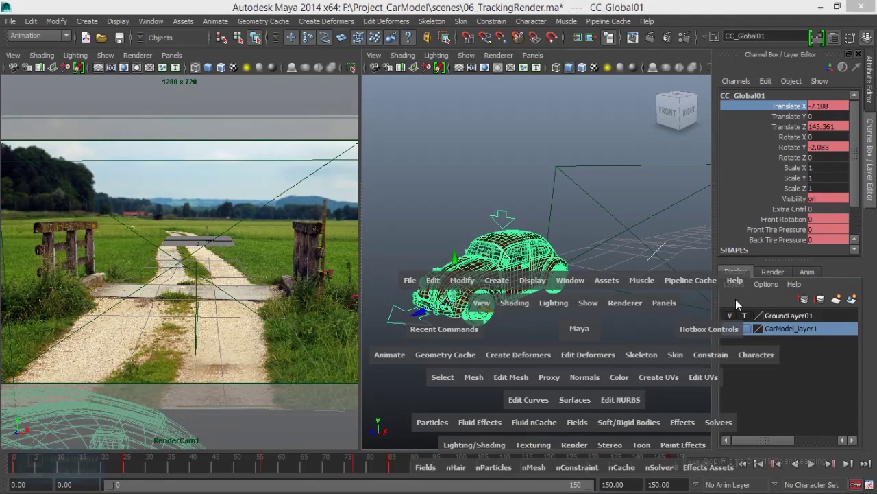
{"action": "left_click_drag", "start_coordinate": [735, 299], "coordinate": [689, 285]}
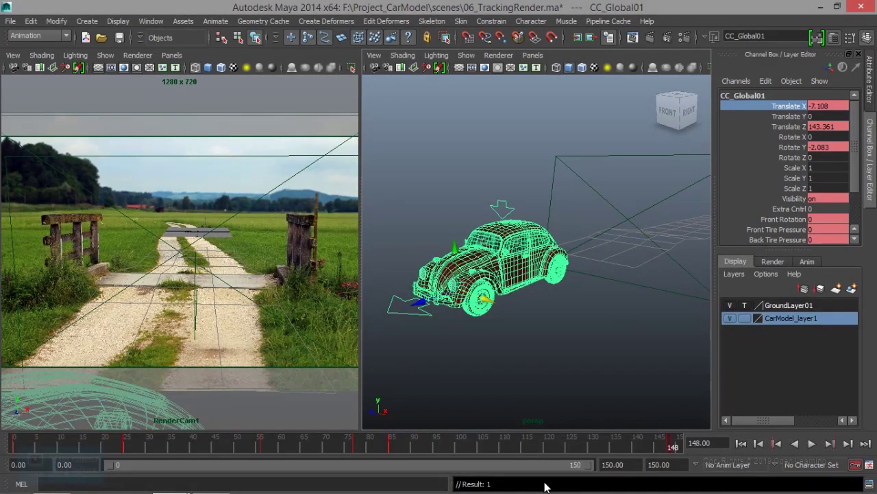
{"action": "mouse_move", "coordinate": [409, 447]}
{"action": "left_mouse_down"}
{"action": "mouse_move", "coordinate": [554, 428]}
{"action": "mouse_move", "coordinate": [410, 427]}
{"action": "mouse_move", "coordinate": [659, 431]}
{"action": "mouse_move", "coordinate": [639, 432]}
{"action": "left_mouse_up"}
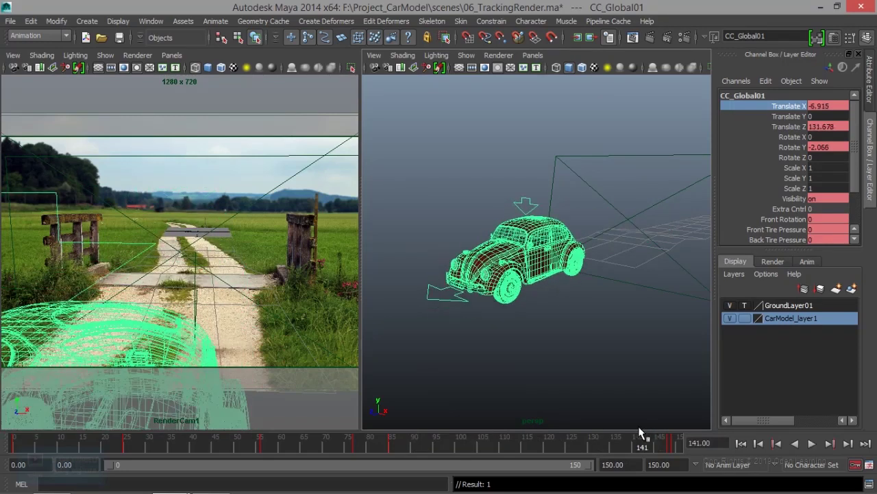
{"action": "left_click", "coordinate": [830, 444]}
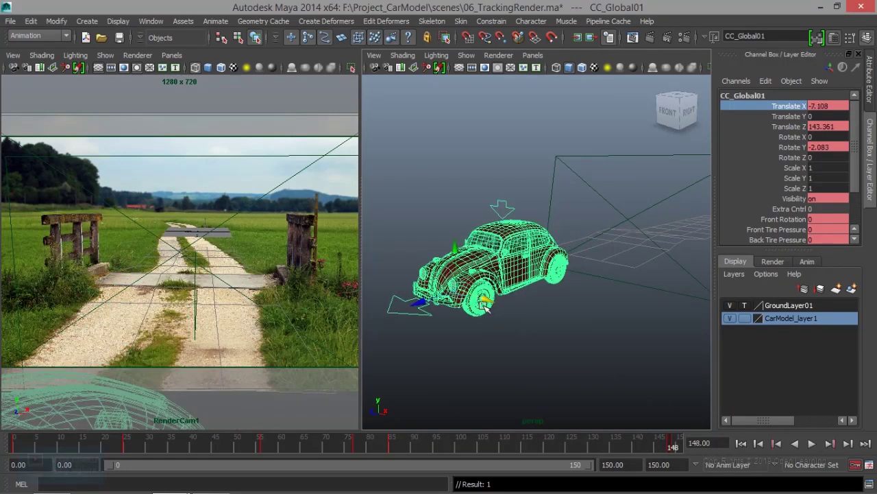
{"action": "left_click_drag", "start_coordinate": [487, 303], "coordinate": [483, 304]}
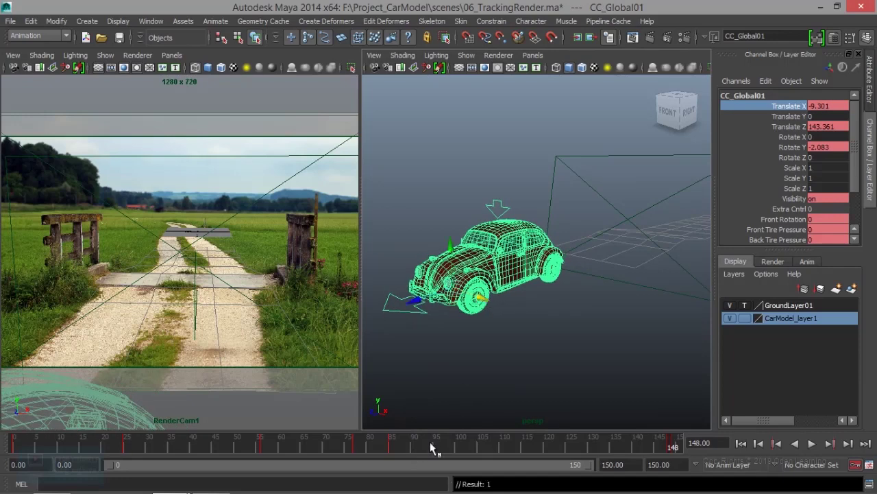
Shift the car sideways to Translate X -3.559 at the frame 77 key
{"action": "key", "text": "alt+v"}
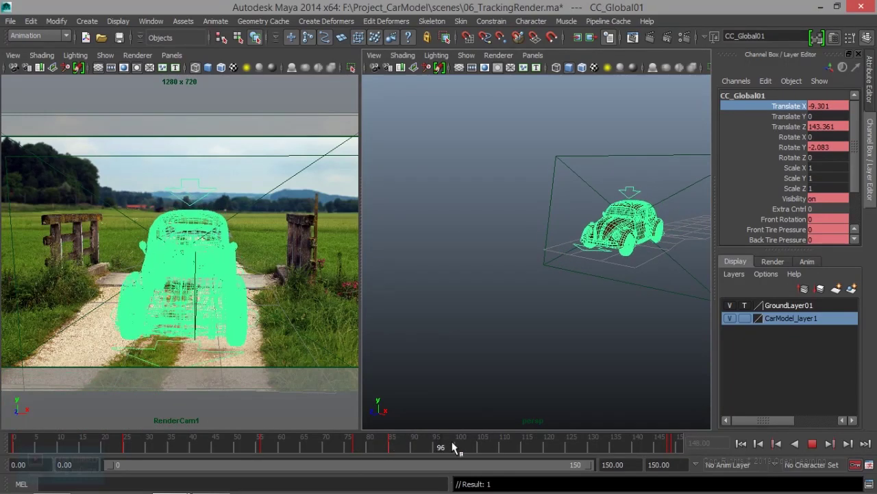
{"action": "left_click_drag", "start_coordinate": [555, 439], "coordinate": [374, 447]}
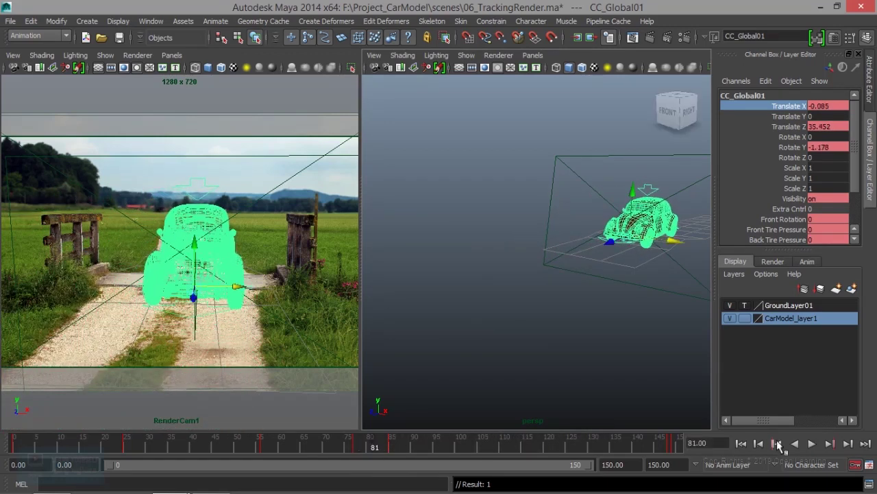
{"action": "left_click", "coordinate": [758, 443]}
{"action": "left_click_drag", "start_coordinate": [681, 243], "coordinate": [674, 241]}
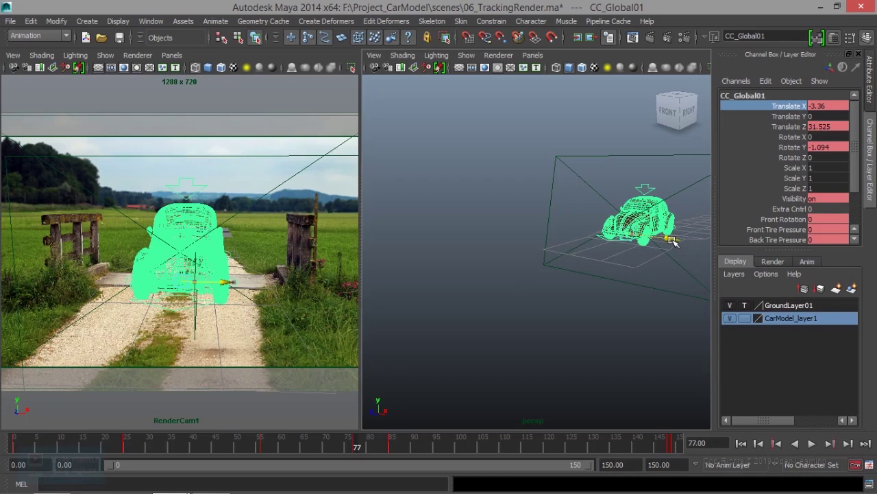
{"action": "left_click_drag", "start_coordinate": [673, 241], "coordinate": [673, 242]}
Move the car to Translate X 0.188 at frame 0 and key it
{"action": "mouse_move", "coordinate": [363, 444]}
{"action": "left_mouse_down"}
{"action": "mouse_move", "coordinate": [0, 449]}
{"action": "mouse_move", "coordinate": [619, 439]}
{"action": "mouse_move", "coordinate": [388, 442]}
{"action": "left_mouse_up"}
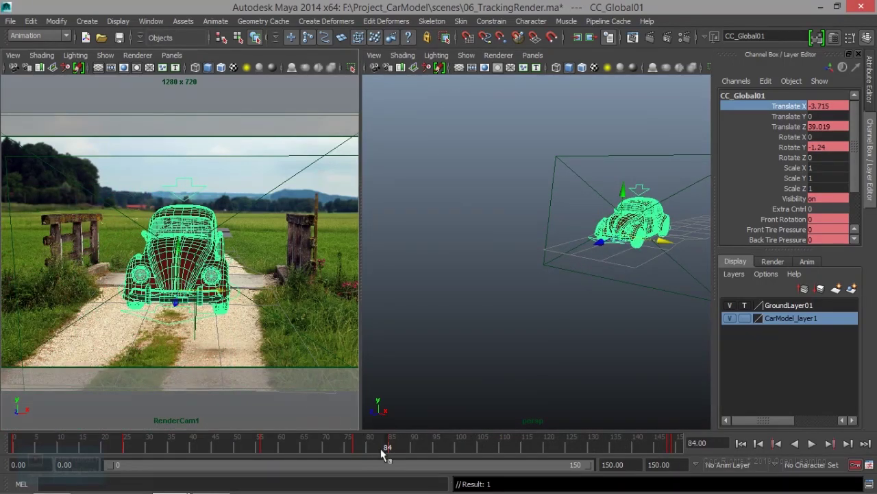
{"action": "key", "text": "alt+v"}
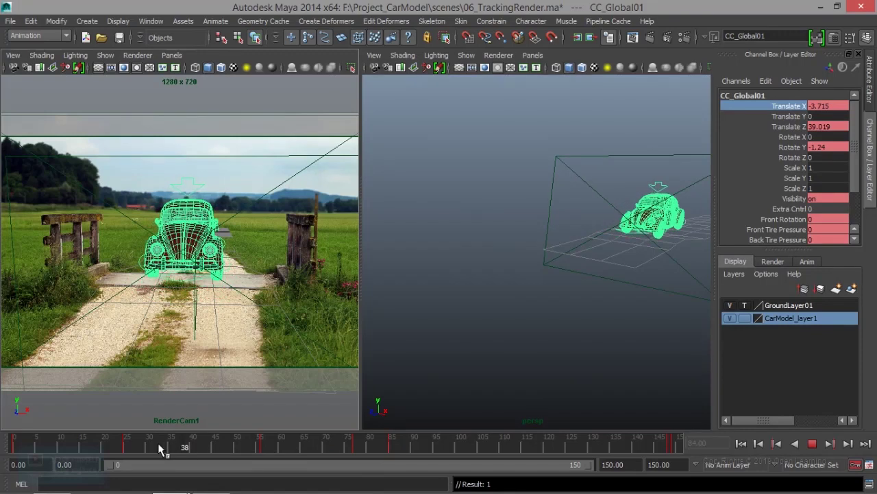
{"action": "left_click_drag", "start_coordinate": [70, 443], "coordinate": [0, 446]}
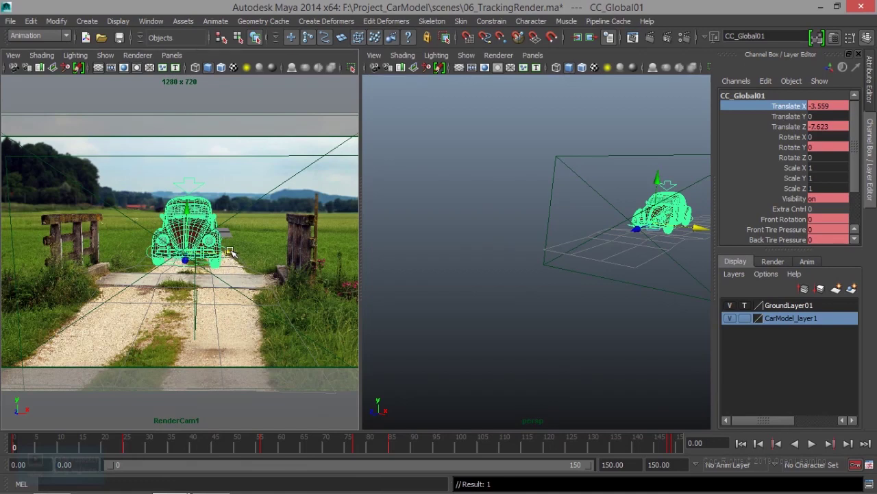
{"action": "left_click_drag", "start_coordinate": [231, 252], "coordinate": [242, 251]}
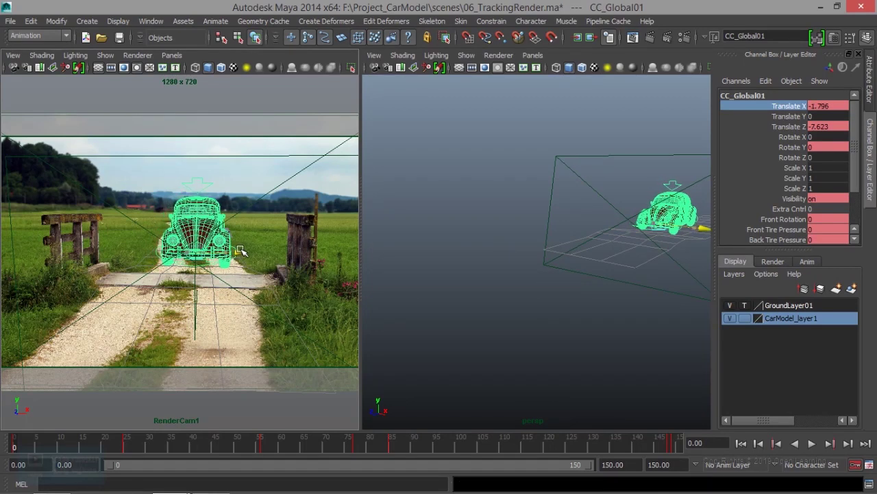
{"action": "key", "text": "s"}
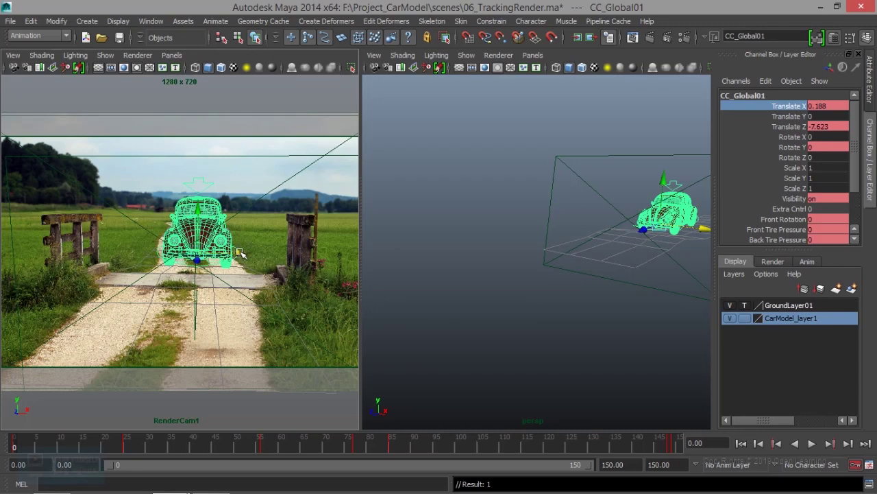
Play and scrub the drive to review the car's sideways drift
{"action": "key", "text": "alt+v"}
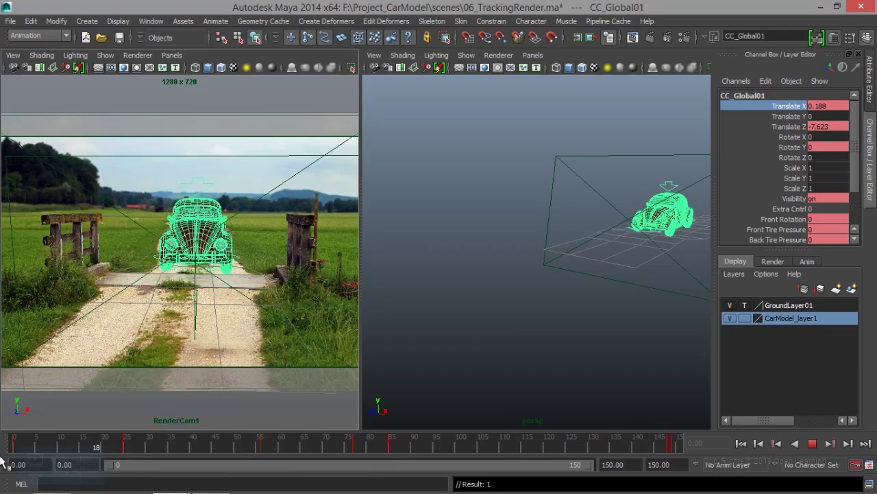
{"action": "mouse_move", "coordinate": [420, 452]}
{"action": "left_mouse_down"}
{"action": "mouse_move", "coordinate": [672, 425]}
{"action": "mouse_move", "coordinate": [257, 463]}
{"action": "mouse_move", "coordinate": [2, 458]}
{"action": "left_mouse_up"}
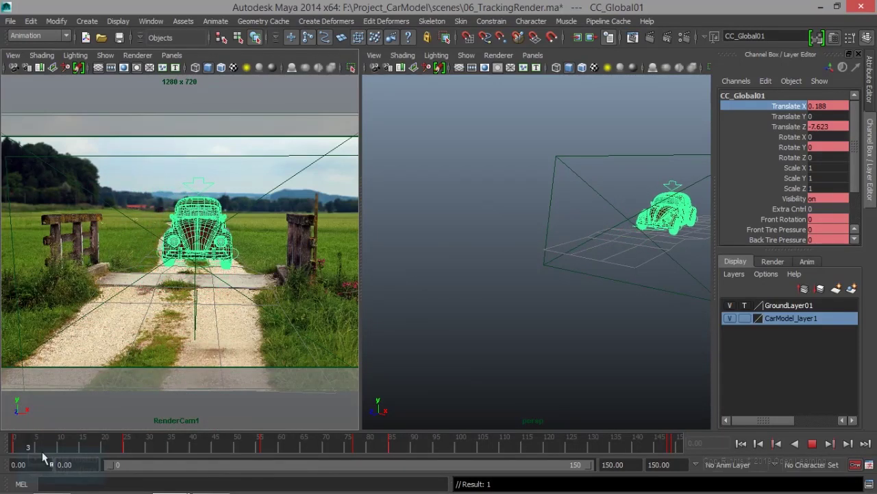
{"action": "left_click_drag", "start_coordinate": [26, 457], "coordinate": [115, 459]}
{"action": "mouse_move", "coordinate": [181, 464]}
{"action": "left_mouse_down"}
{"action": "mouse_move", "coordinate": [190, 464]}
{"action": "mouse_move", "coordinate": [3, 464]}
{"action": "left_mouse_up"}
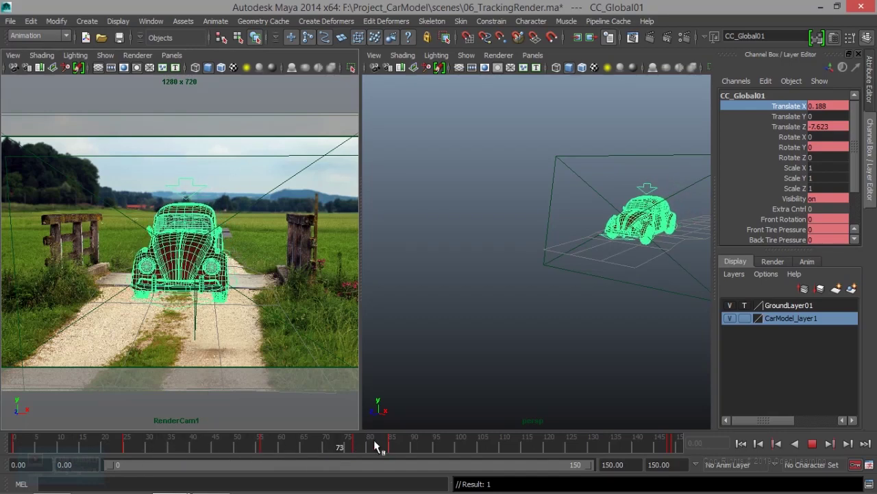
{"action": "key", "text": "Escape"}
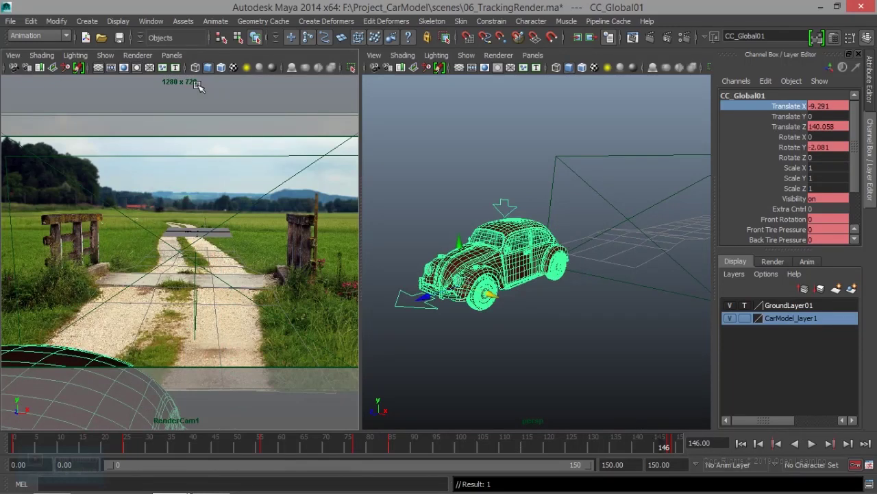
{"action": "left_click", "coordinate": [150, 21]}
Deselect the car, show only the RenderCam1 panel, and start a playblast from Playblast Options
{"action": "left_click", "coordinate": [236, 190]}
{"action": "left_click", "coordinate": [298, 180]}
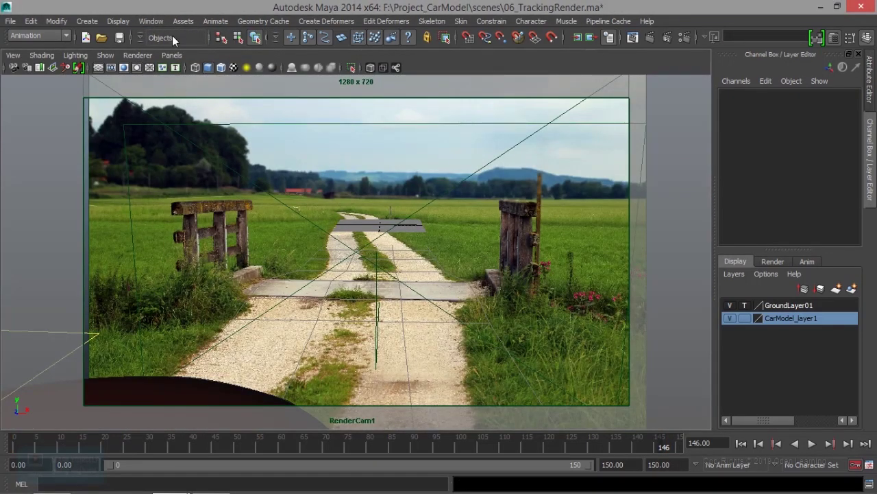
{"action": "left_click", "coordinate": [151, 21]}
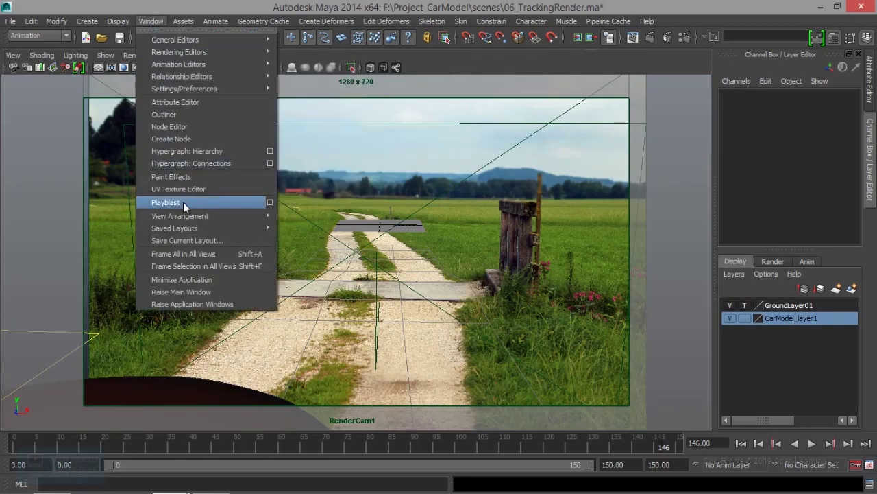
{"action": "left_click", "coordinate": [269, 203]}
{"action": "left_click_drag", "start_coordinate": [381, 176], "coordinate": [351, 45]}
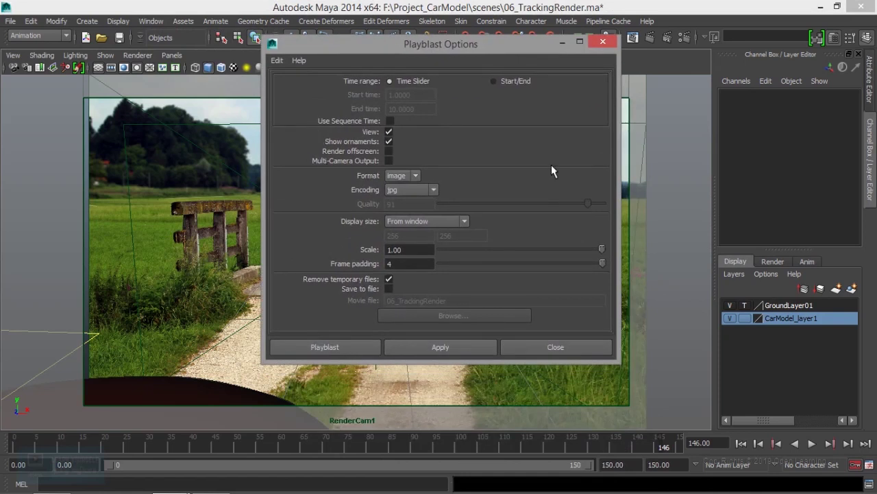
{"action": "left_click", "coordinate": [343, 349]}
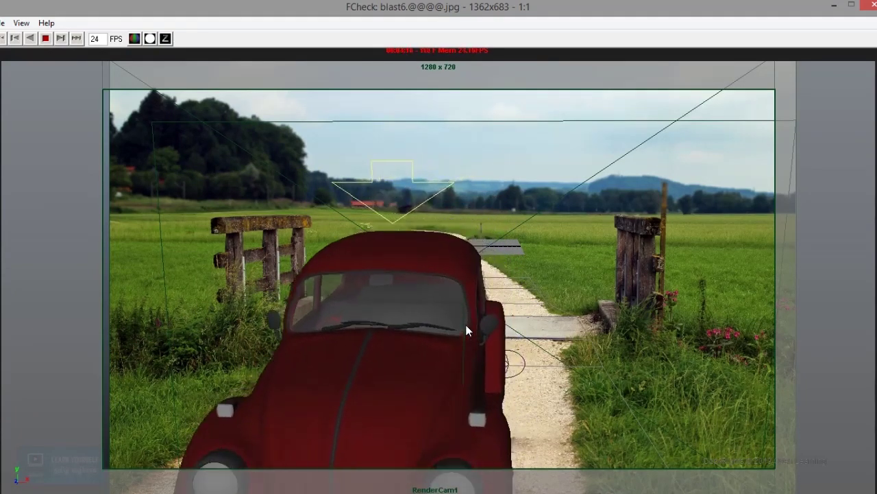
Close the FCheck window after watching the red car drive down the road
{"action": "left_click", "coordinate": [872, 6]}
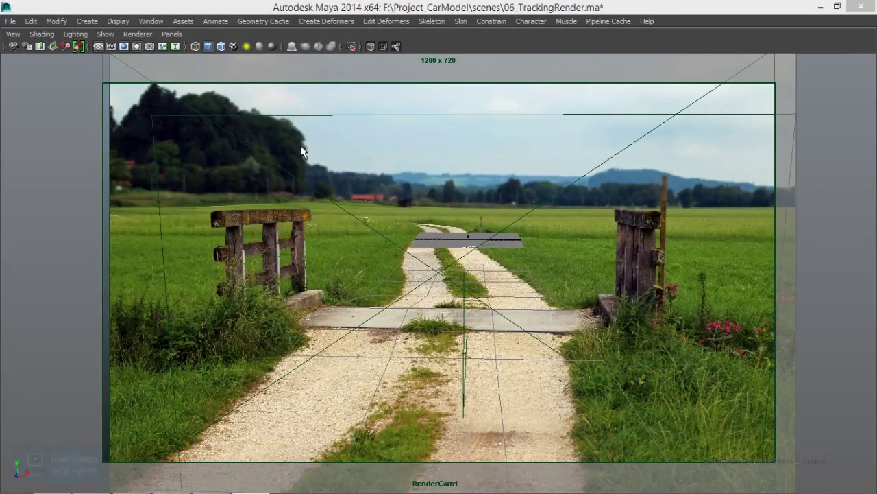
Re-enable the Time Slider and Range Slider from the hotbox
{"action": "left_click", "coordinate": [99, 50]}
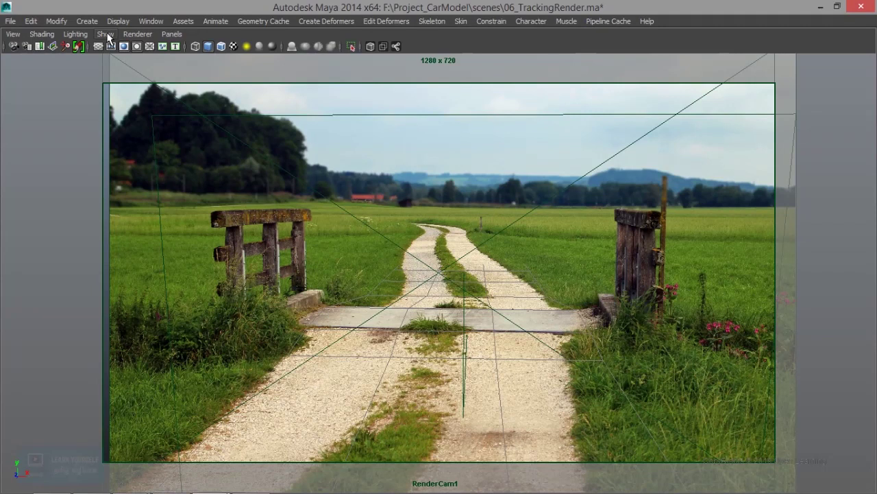
{"action": "key", "text": "space"}
{"action": "left_click_drag", "start_coordinate": [600, 366], "coordinate": [607, 398]}
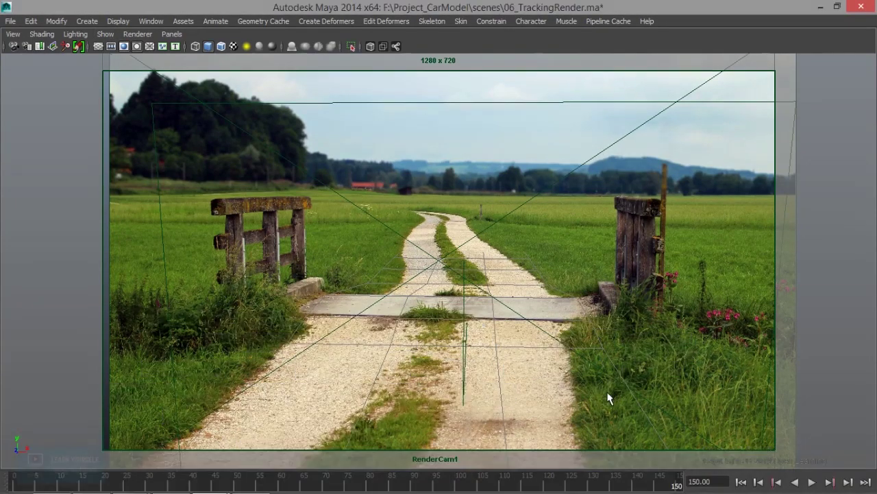
{"action": "key", "text": "space"}
{"action": "mouse_move", "coordinate": [775, 313]}
{"action": "left_mouse_down"}
{"action": "mouse_move", "coordinate": [732, 336]}
{"action": "mouse_move", "coordinate": [721, 328]}
{"action": "left_mouse_up"}
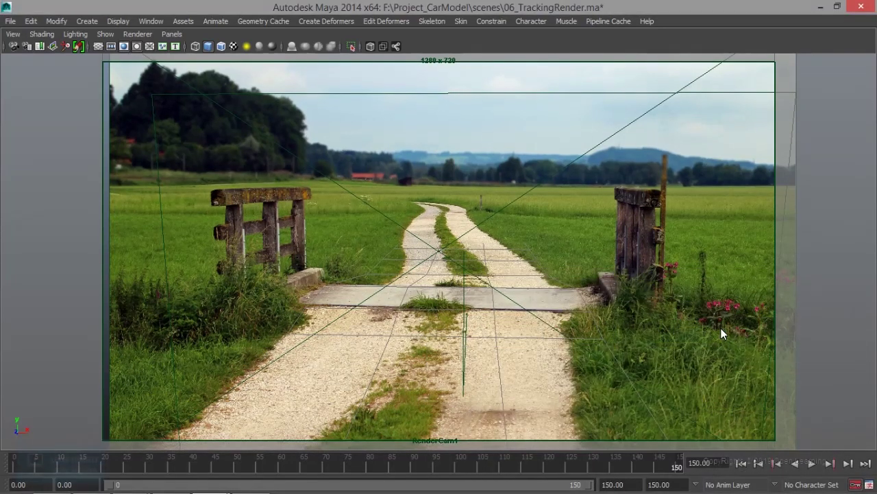
Scrub and play the car animation, stopping on frame 27
{"action": "mouse_move", "coordinate": [388, 469]}
{"action": "left_mouse_down"}
{"action": "mouse_move", "coordinate": [125, 455]}
{"action": "mouse_move", "coordinate": [136, 447]}
{"action": "left_mouse_up"}
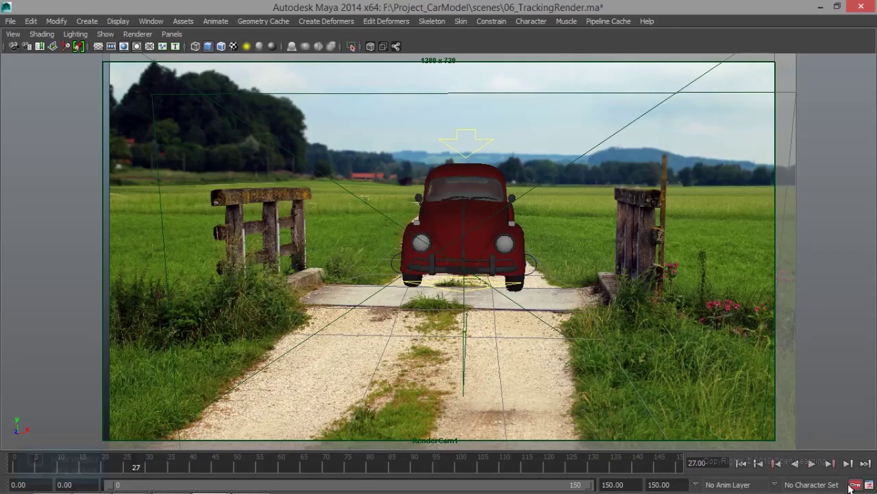
{"action": "left_click", "coordinate": [812, 462]}
{"action": "left_click_drag", "start_coordinate": [195, 451], "coordinate": [135, 447]}
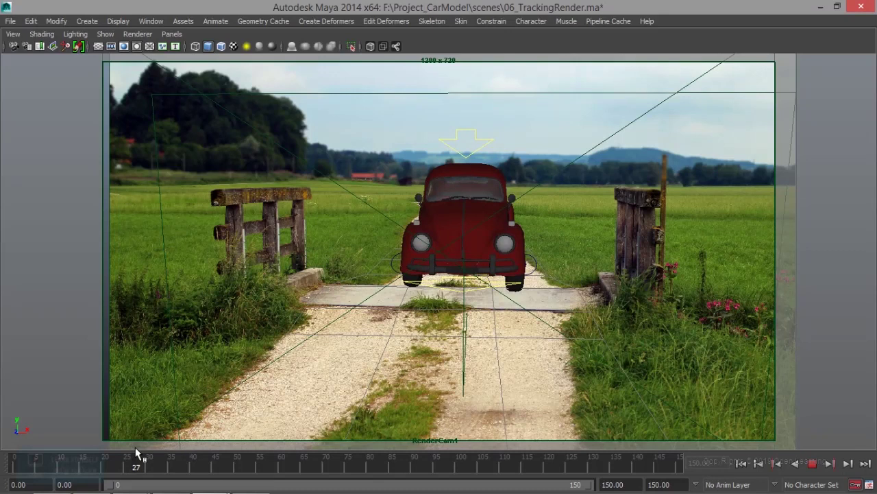
{"action": "left_click_drag", "start_coordinate": [135, 447], "coordinate": [135, 447]}
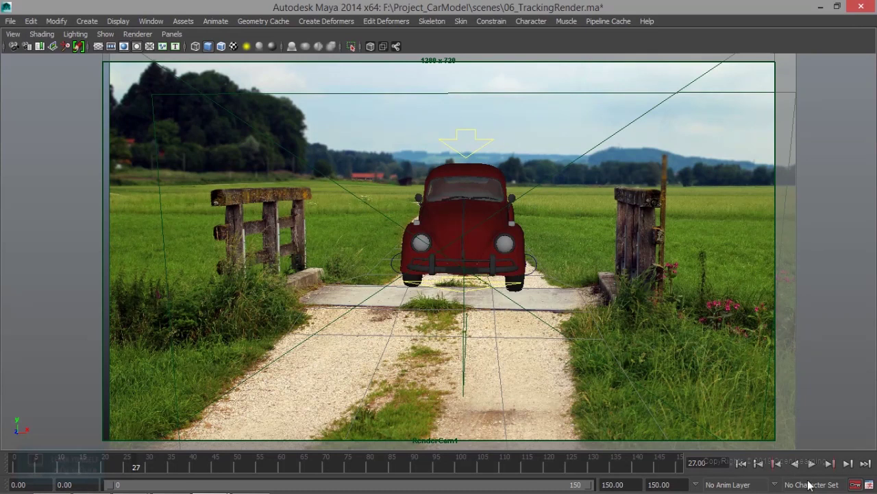
Re-enable the Command Line, select CC_Global01 and restore the full interface with Ctrl+Space
{"action": "key", "text": "space"}
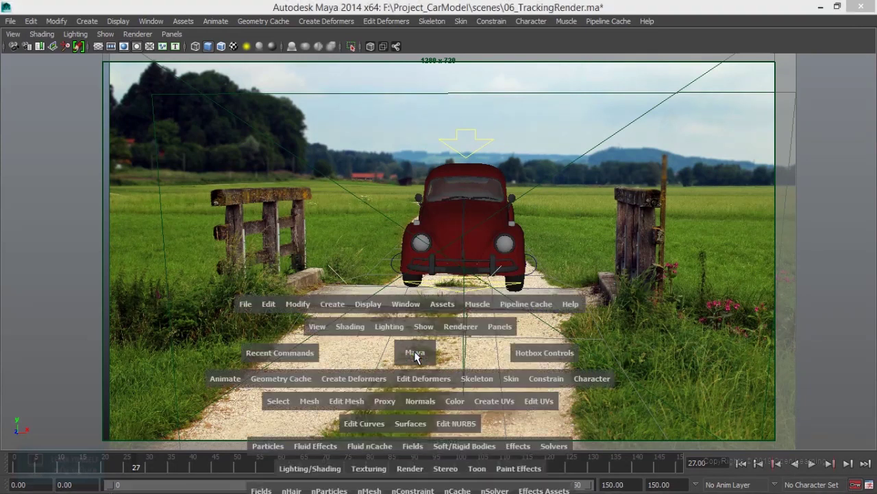
{"action": "left_click_drag", "start_coordinate": [751, 303], "coordinate": [708, 278]}
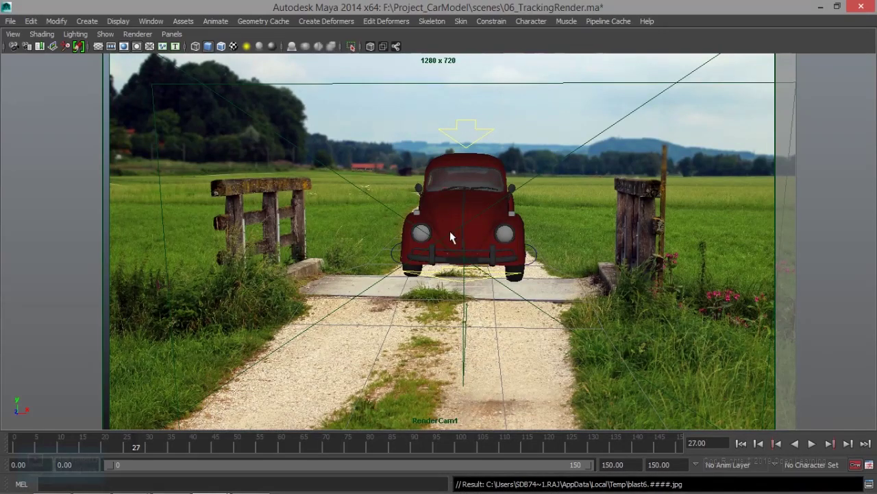
{"action": "left_click", "coordinate": [469, 279]}
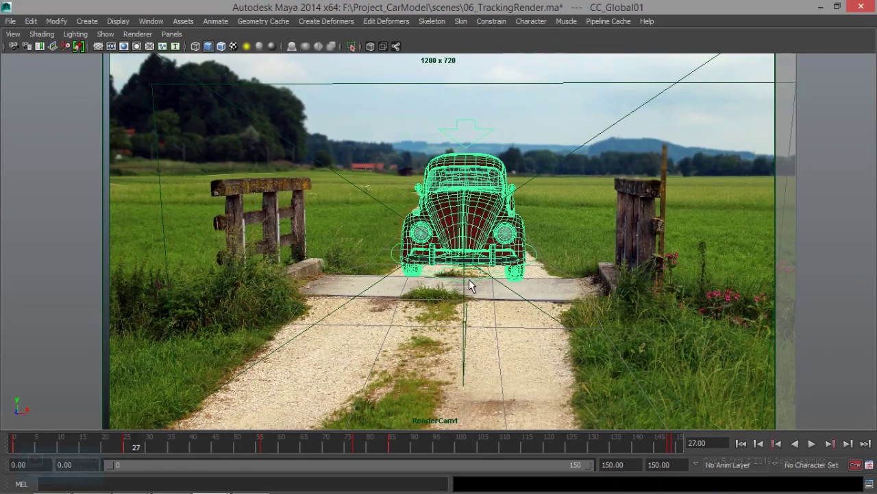
{"action": "key", "text": "ctrl+space"}
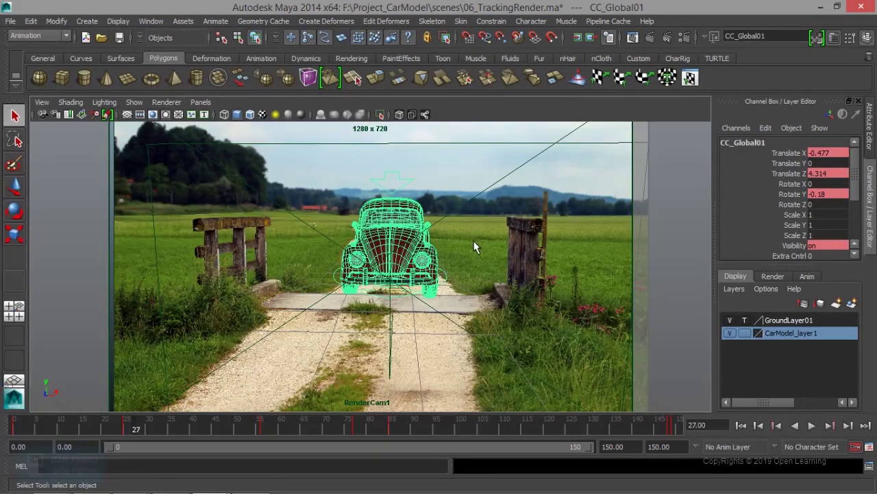
Try a slight forward tilt on the car body, review it in playback, and undo the extra tilt
{"action": "mouse_move", "coordinate": [168, 428]}
{"action": "left_mouse_down"}
{"action": "mouse_move", "coordinate": [178, 430]}
{"action": "mouse_move", "coordinate": [131, 425]}
{"action": "left_mouse_up"}
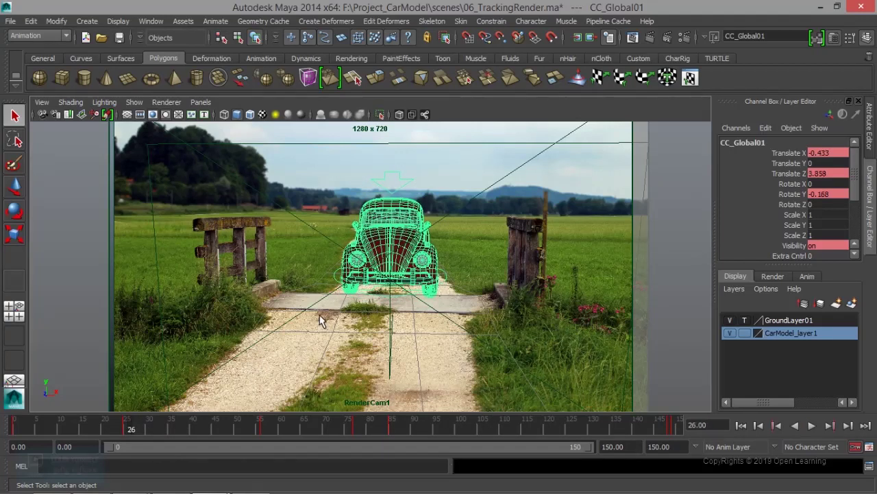
{"action": "key", "text": "e"}
{"action": "left_click", "coordinate": [392, 239]}
{"action": "left_click_drag", "start_coordinate": [391, 240], "coordinate": [390, 240]}
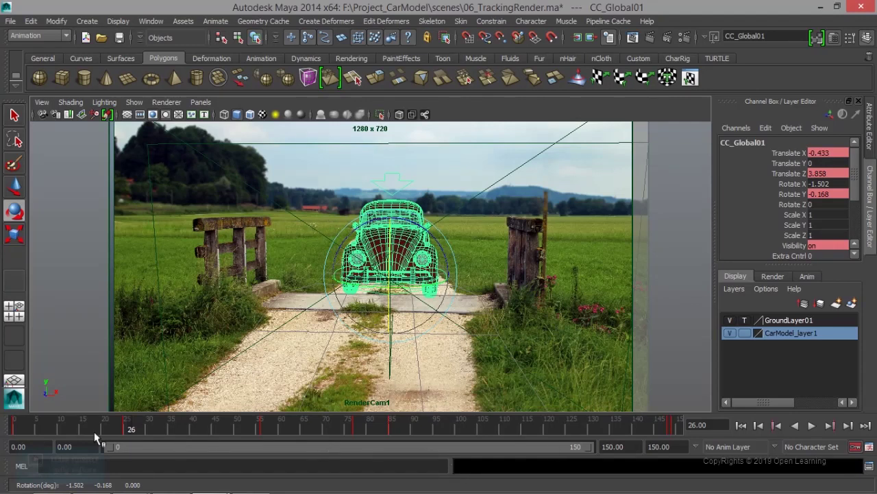
{"action": "left_click", "coordinate": [135, 425]}
{"action": "key", "text": "alt+v"}
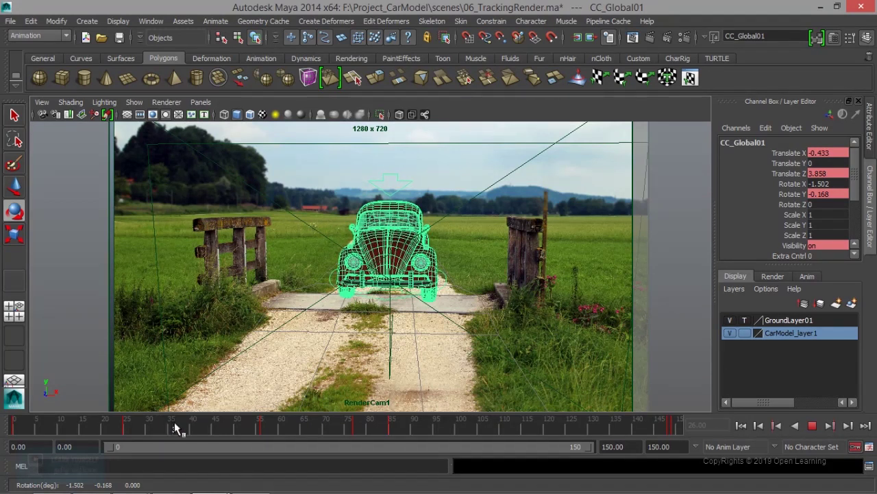
{"action": "key", "text": "alt+v"}
{"action": "key", "text": "e"}
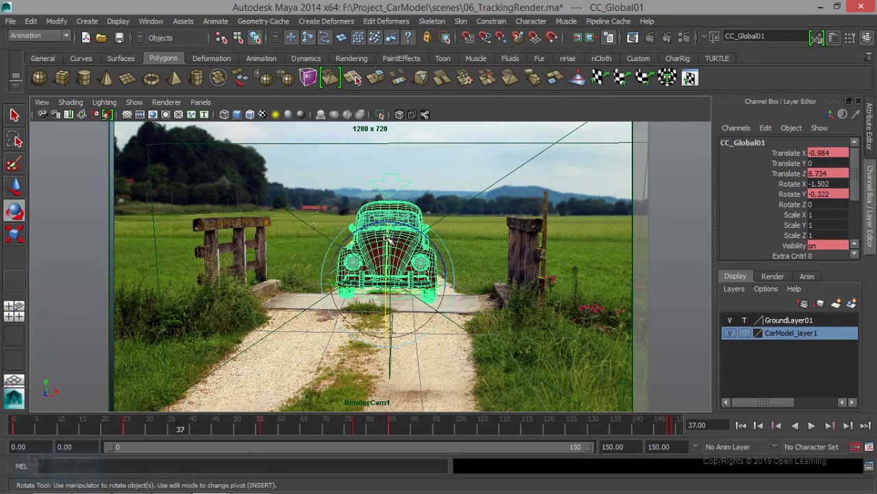
{"action": "left_click_drag", "start_coordinate": [388, 236], "coordinate": [388, 238]}
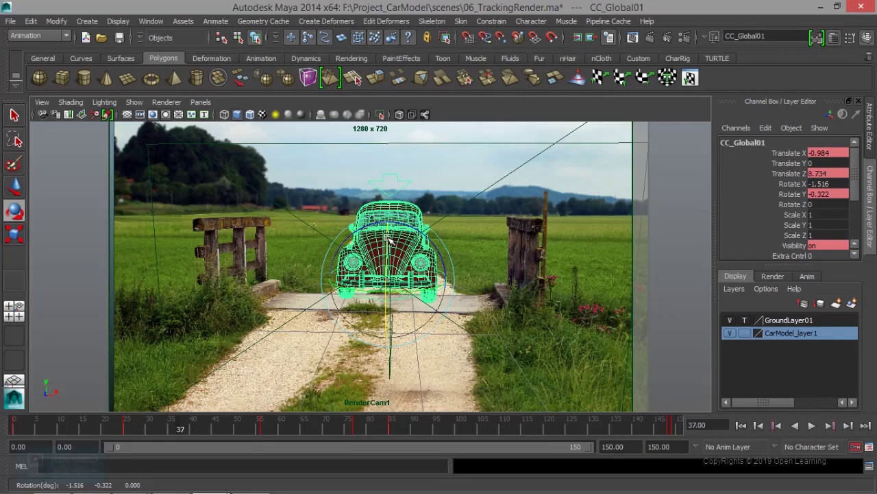
{"action": "key", "text": "ctrl+z"}
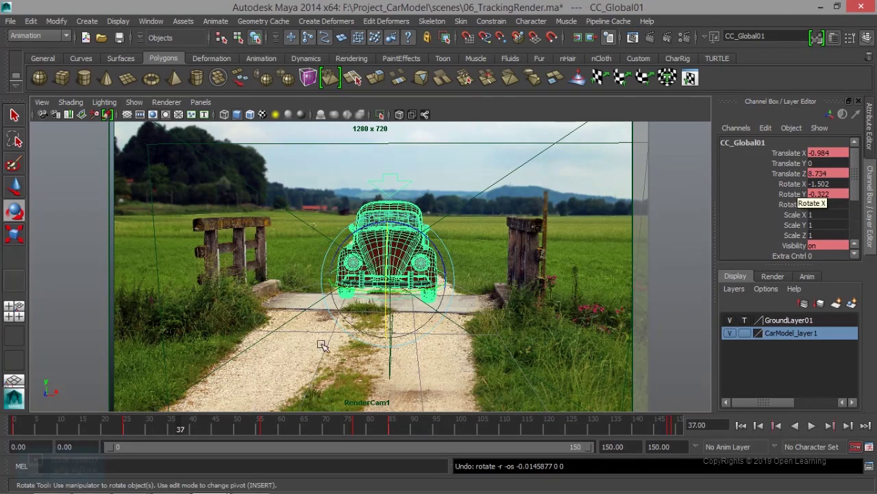
Reset the car's forward tilt to zero around frames 26–27 and replay to frame 25
{"action": "mouse_move", "coordinate": [175, 429]}
{"action": "left_mouse_down"}
{"action": "mouse_move", "coordinate": [144, 426]}
{"action": "mouse_move", "coordinate": [181, 427]}
{"action": "left_mouse_up"}
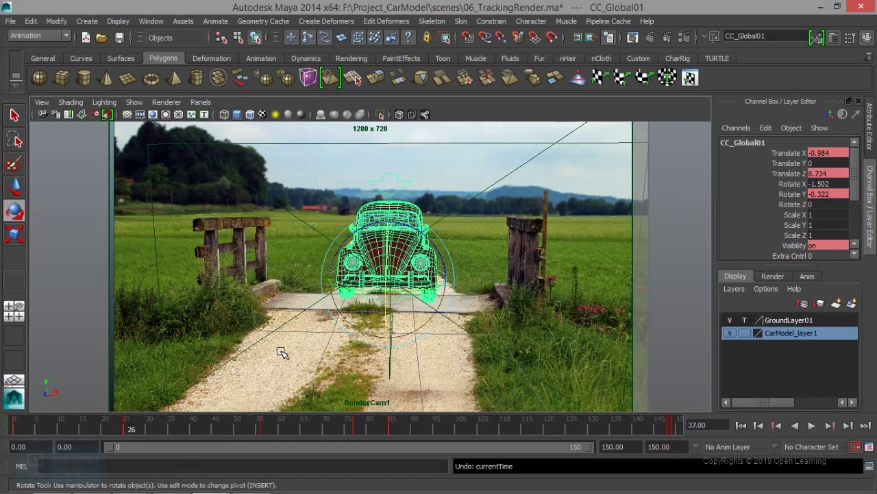
{"action": "key", "text": "comma"}
{"action": "left_click_drag", "start_coordinate": [281, 352], "coordinate": [281, 353]}
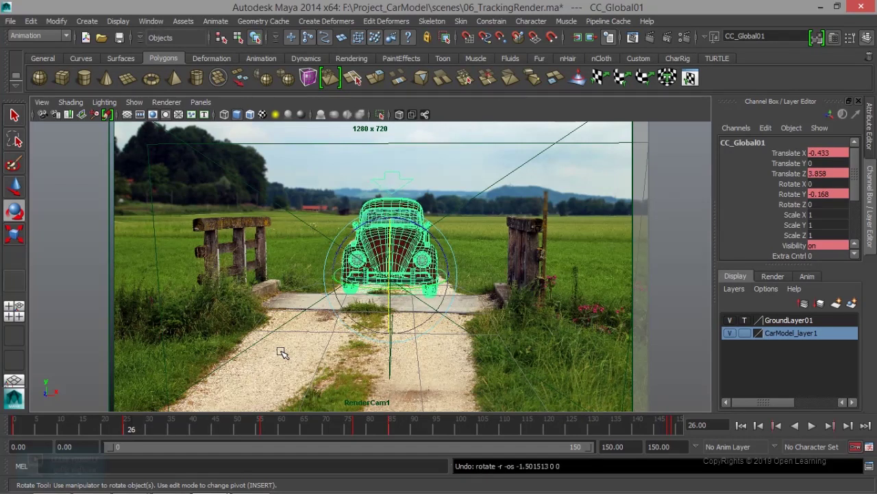
{"action": "key", "text": "period"}
{"action": "left_click", "coordinate": [281, 352]}
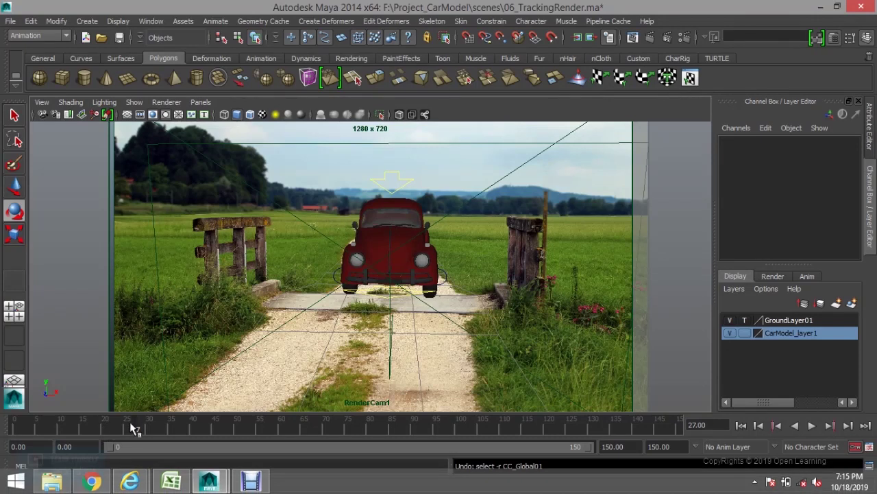
{"action": "key", "text": "alt+v"}
{"action": "key", "text": "Escape"}
Select CC_Global01 at frame 25 and pitch the body to Rotate X -2.297
{"action": "left_click", "coordinate": [374, 291]}
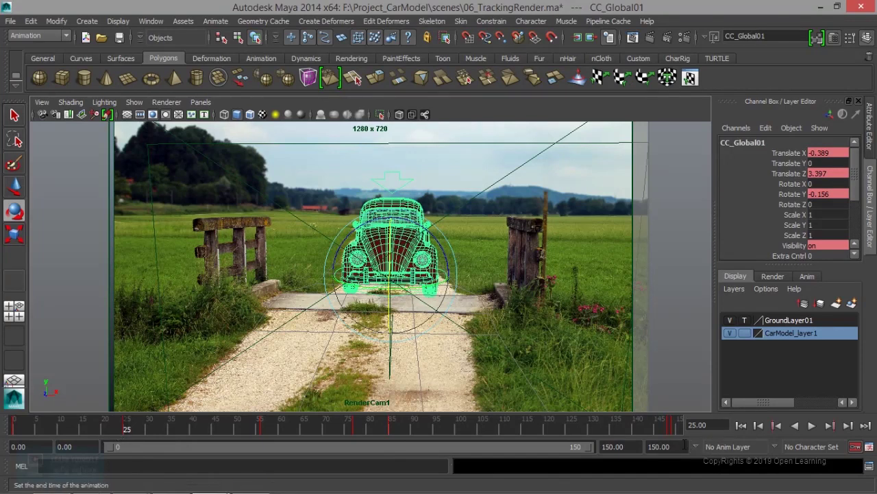
{"action": "key", "text": "alt+v"}
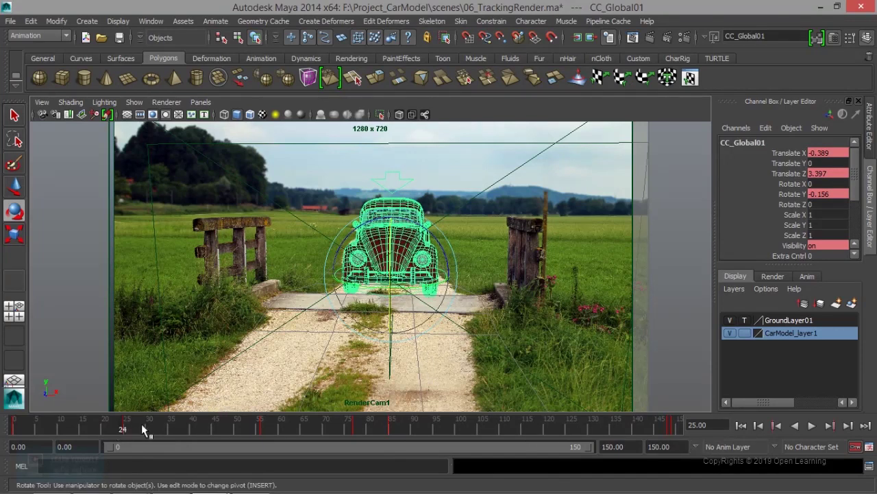
{"action": "key", "text": "alt+v"}
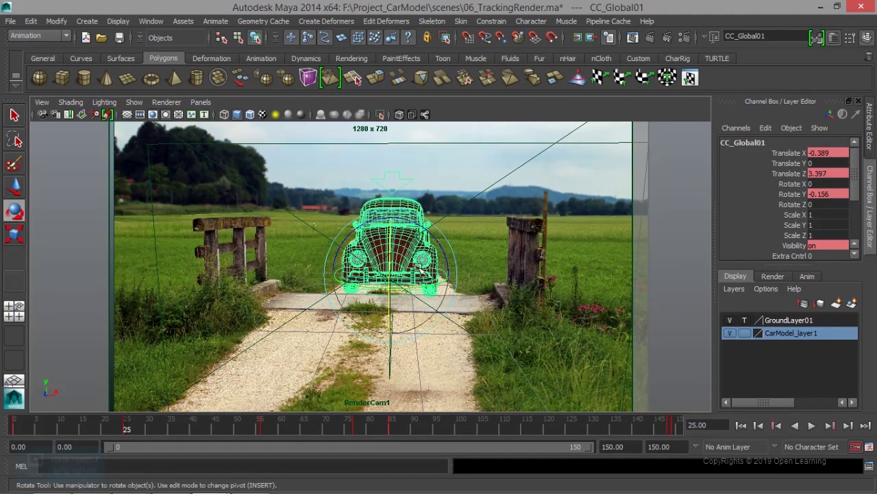
{"action": "left_click_drag", "start_coordinate": [394, 238], "coordinate": [392, 259]}
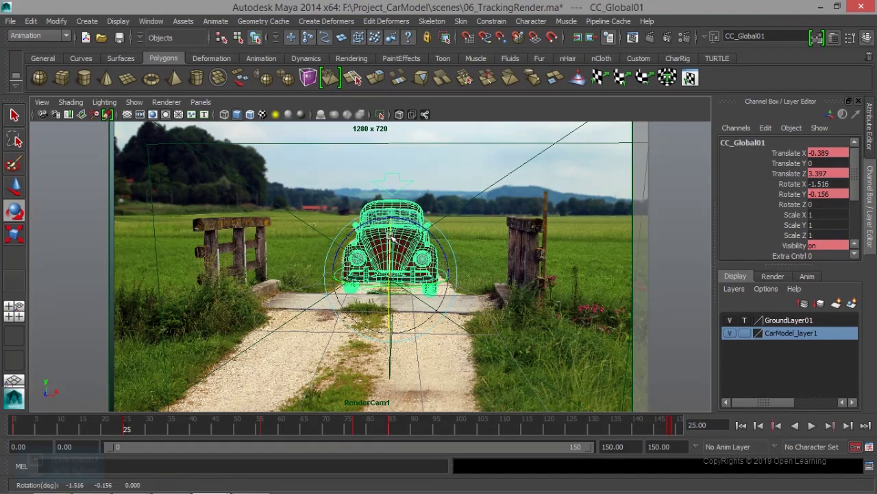
Key Rotate X at frame 25, then pitch the car further forward at frame 40
{"action": "right_click", "coordinate": [789, 189]}
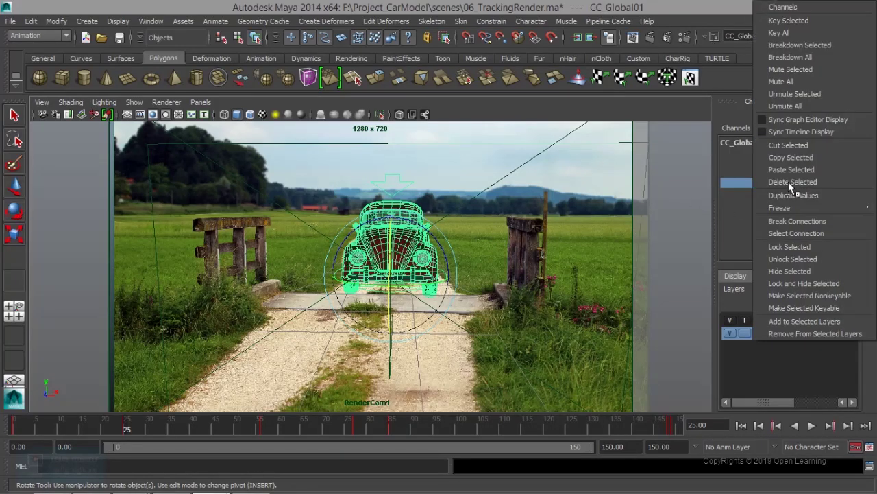
{"action": "left_click", "coordinate": [796, 21]}
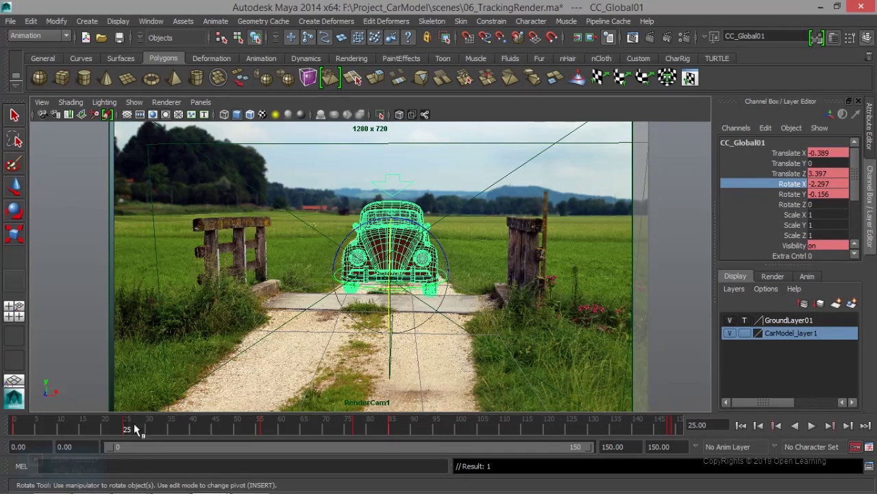
{"action": "key", "text": "alt+v"}
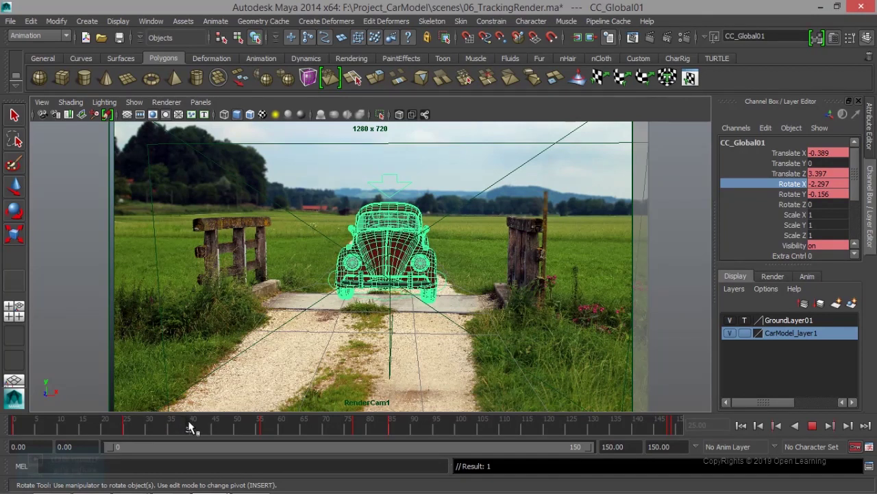
{"action": "left_click", "coordinate": [192, 426]}
{"action": "left_click", "coordinate": [388, 242]}
{"action": "left_click_drag", "start_coordinate": [388, 243], "coordinate": [388, 245]}
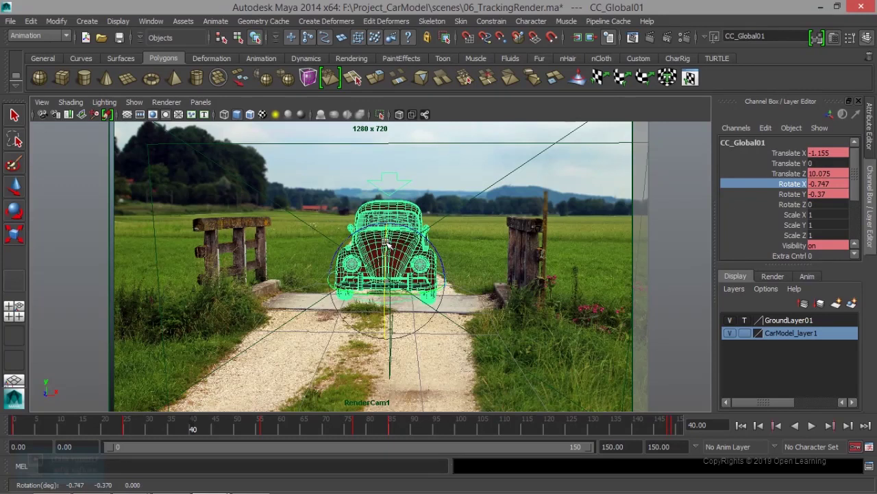
{"action": "left_click_drag", "start_coordinate": [388, 242], "coordinate": [388, 245]}
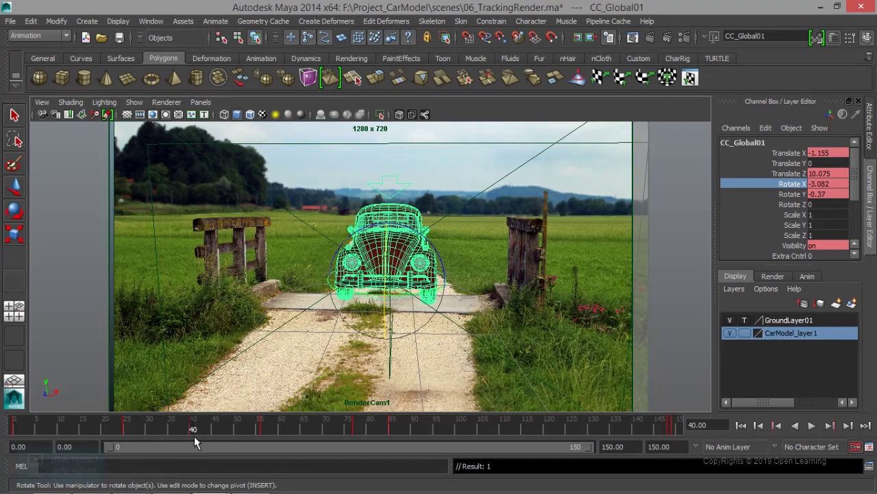
{"action": "mouse_move", "coordinate": [187, 431]}
{"action": "left_mouse_down"}
{"action": "mouse_move", "coordinate": [170, 427]}
{"action": "mouse_move", "coordinate": [237, 426]}
{"action": "mouse_move", "coordinate": [11, 426]}
{"action": "left_mouse_up"}
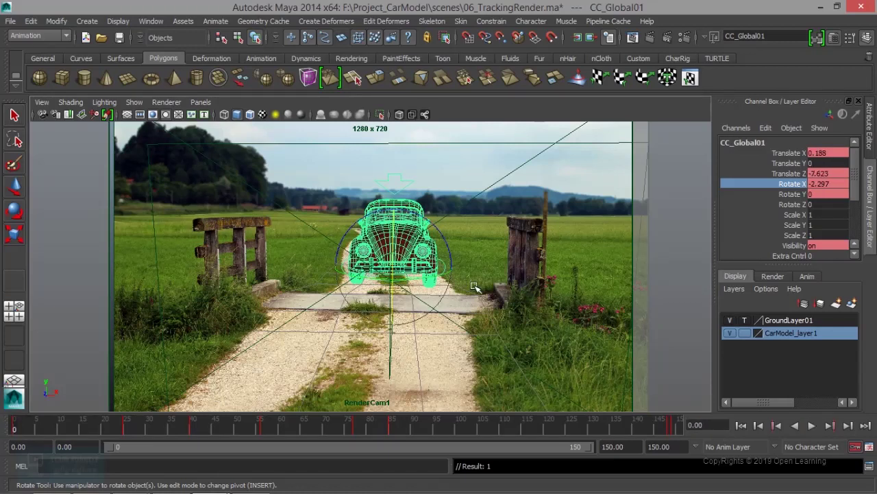
Set Rotate X back to 0 and replay from frame 0, stopping at frame 24
{"action": "left_click", "coordinate": [828, 184]}
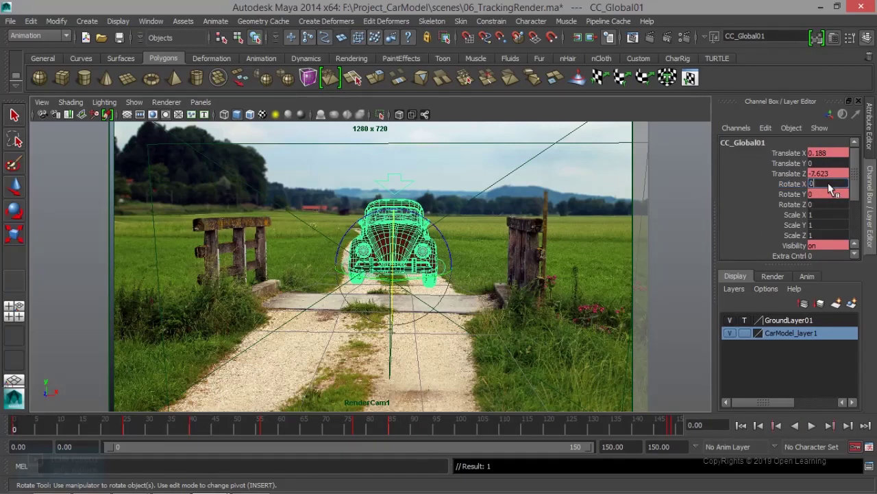
{"action": "key", "text": "Return"}
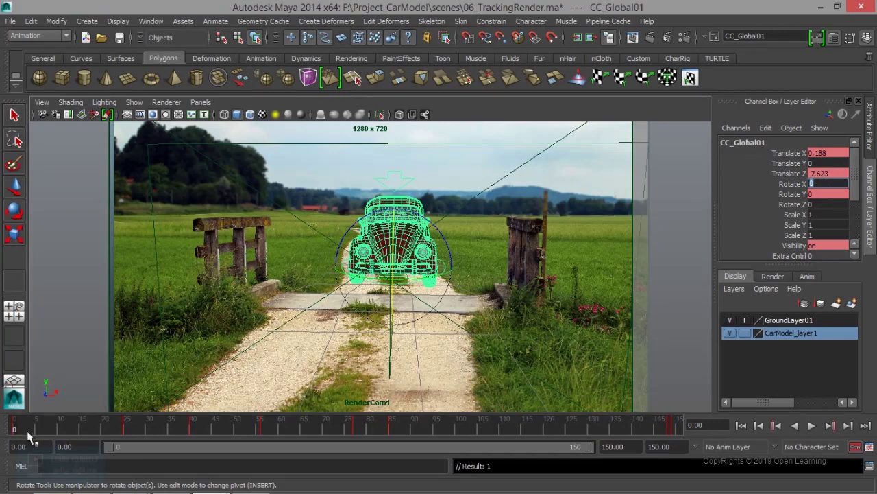
{"action": "key", "text": "alt+v"}
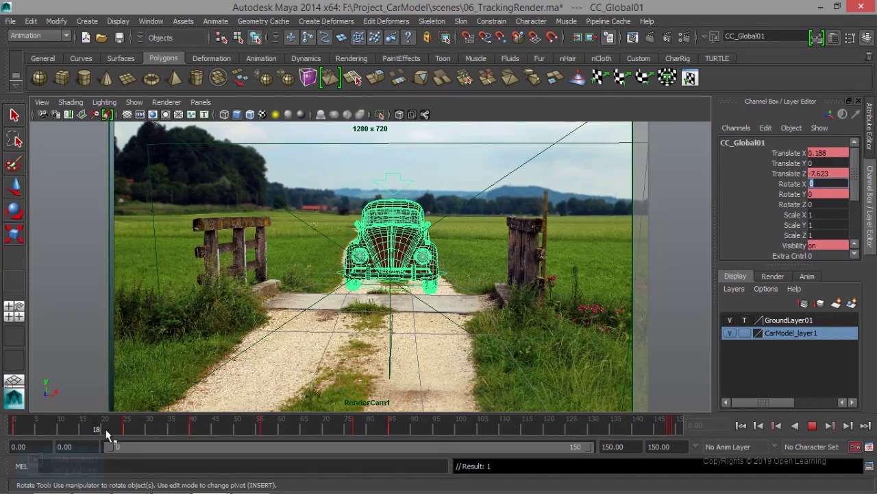
{"action": "mouse_move", "coordinate": [121, 438]}
{"action": "left_mouse_down"}
{"action": "mouse_move", "coordinate": [108, 436]}
{"action": "mouse_move", "coordinate": [117, 431]}
{"action": "left_mouse_up"}
{"action": "key", "text": "alt+v"}
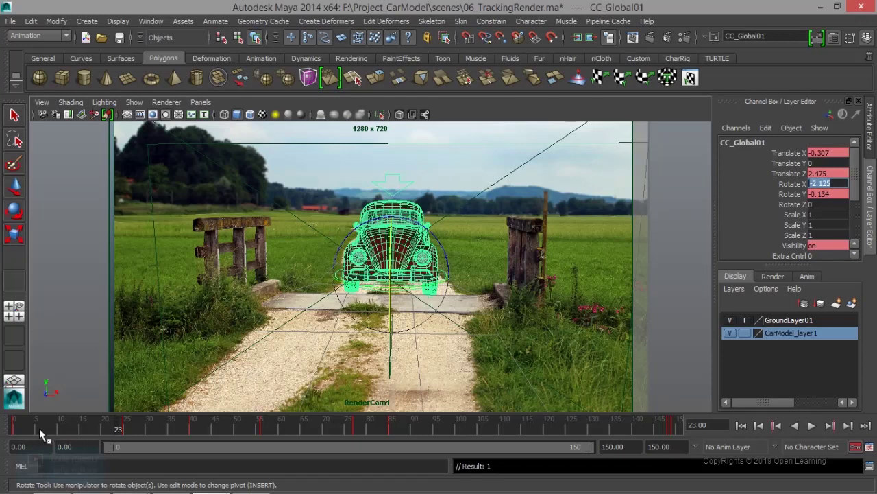
{"action": "left_click_drag", "start_coordinate": [18, 430], "coordinate": [15, 430]}
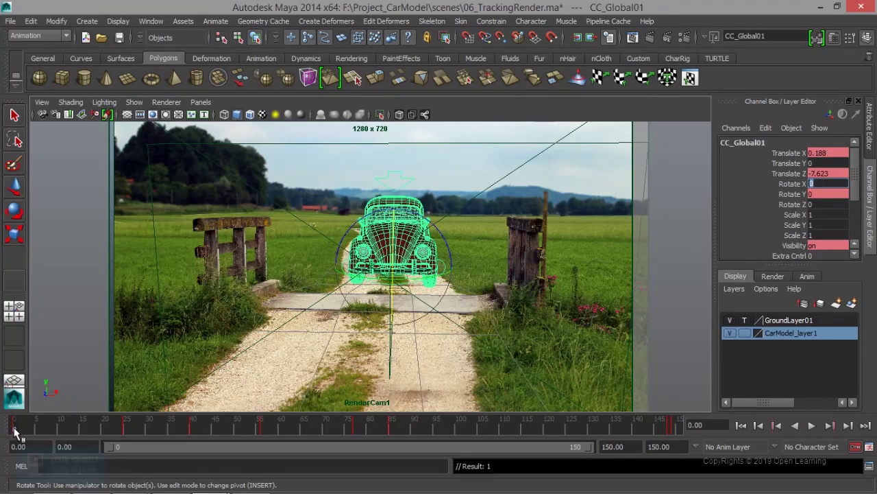
{"action": "key", "text": "alt+v"}
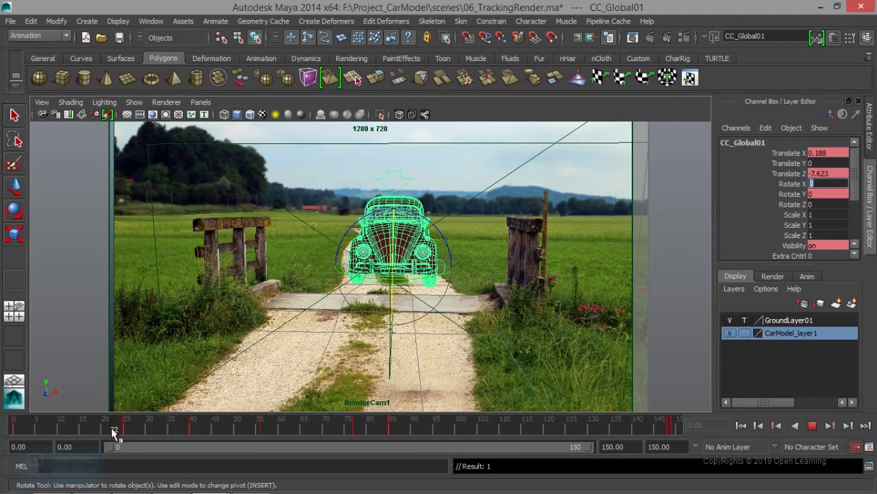
{"action": "key", "text": "alt+v"}
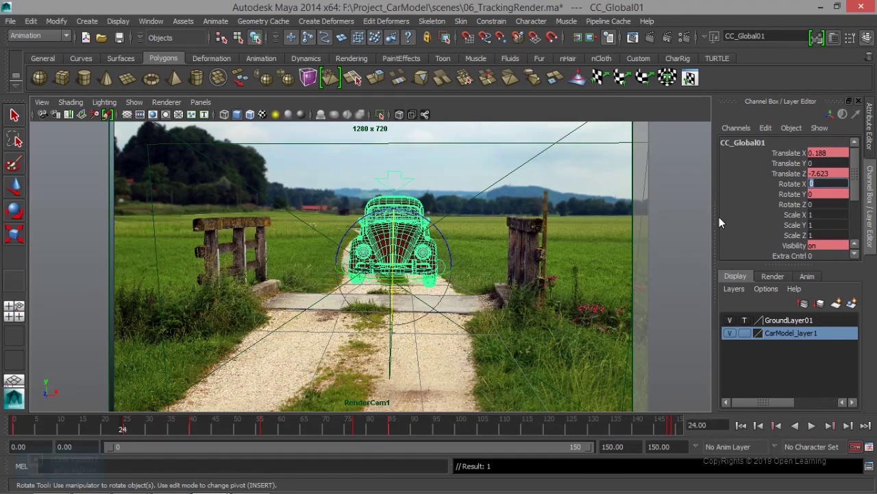
Key the level Rotate X at frame 24 and scrub through frames 6 to 22
{"action": "right_click", "coordinate": [799, 182]}
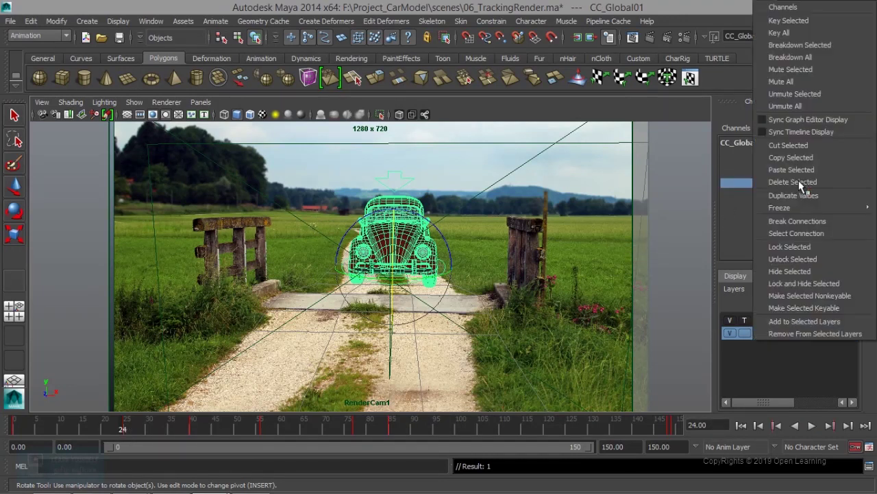
{"action": "left_click", "coordinate": [793, 19]}
{"action": "key", "text": "alt+v"}
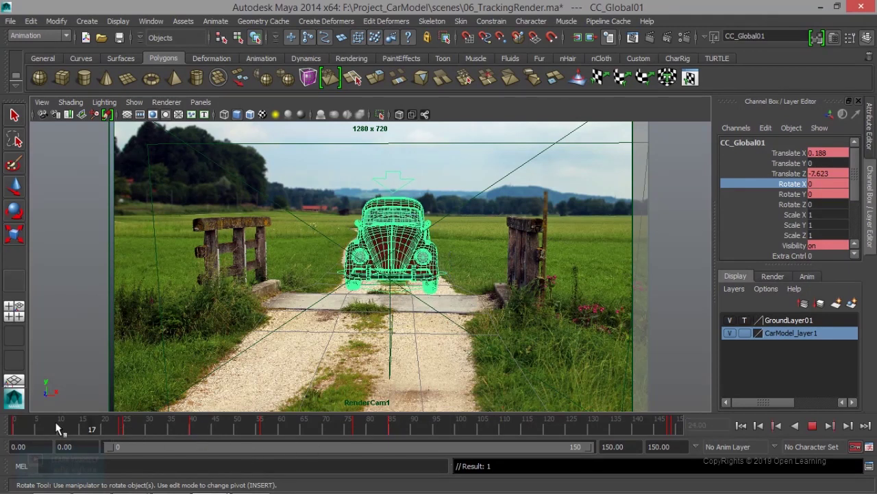
{"action": "mouse_move", "coordinate": [43, 429]}
{"action": "left_mouse_down"}
{"action": "mouse_move", "coordinate": [251, 427]}
{"action": "mouse_move", "coordinate": [118, 430]}
{"action": "mouse_move", "coordinate": [184, 431]}
{"action": "left_mouse_up"}
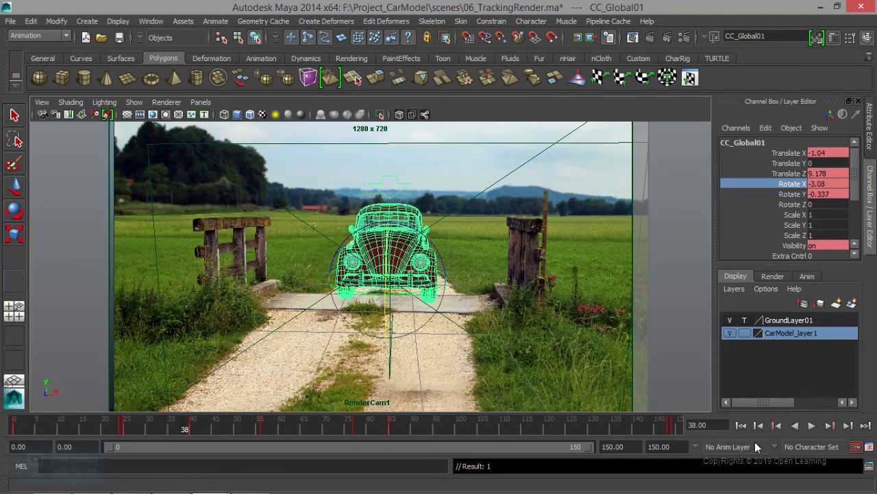
Preview frames 24 to 38, then step from the frame-24 key to frame 25
{"action": "left_click", "coordinate": [778, 426]}
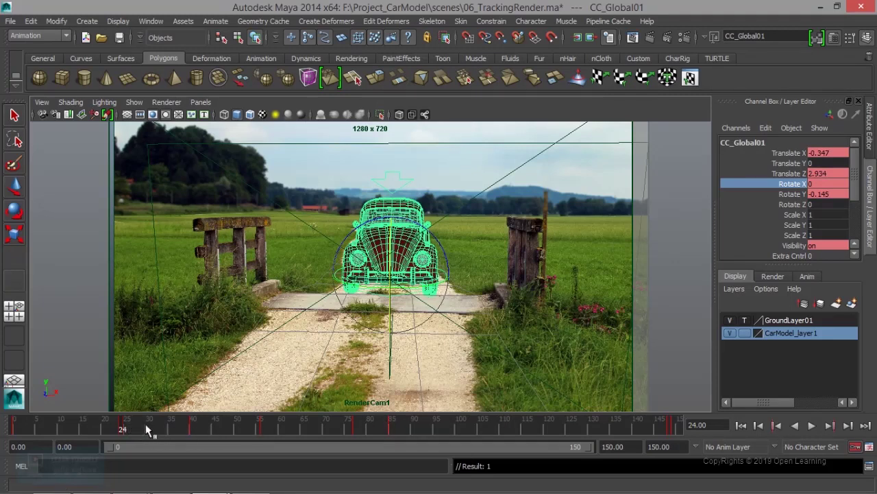
{"action": "left_click_drag", "start_coordinate": [146, 429], "coordinate": [180, 427]}
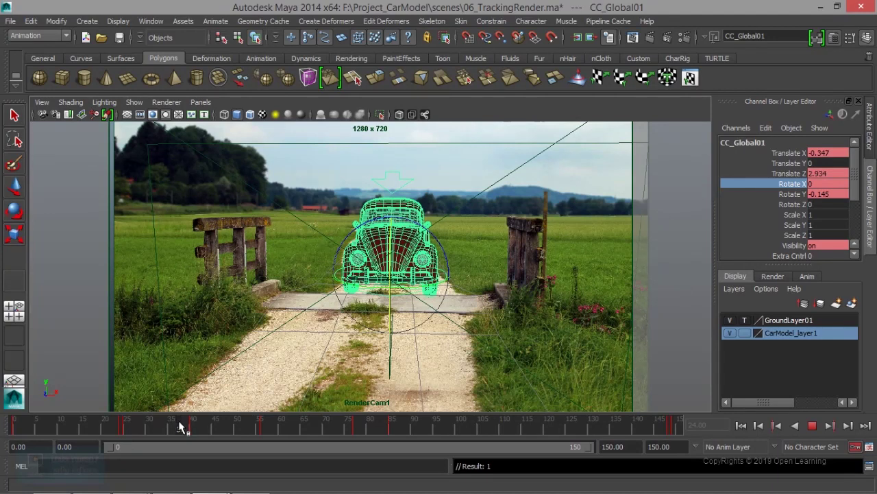
{"action": "left_click_drag", "start_coordinate": [184, 426], "coordinate": [185, 426]}
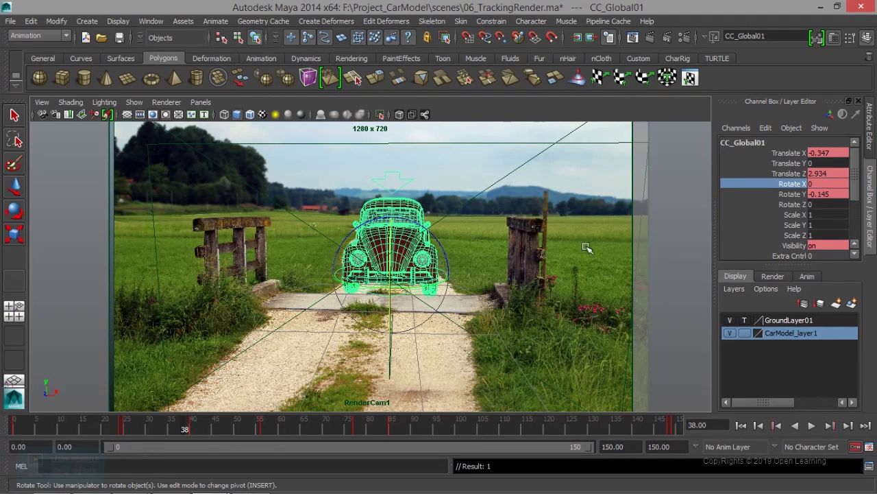
{"action": "left_click", "coordinate": [777, 425]}
{"action": "left_click", "coordinate": [830, 426]}
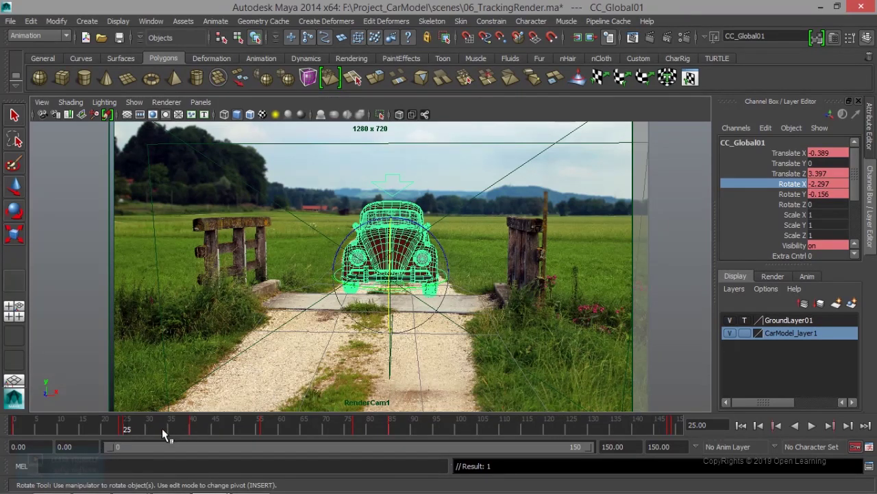
Key Rotate X -2.297 at frame 38 and play back to check the held tilt
{"action": "key", "text": "alt+v"}
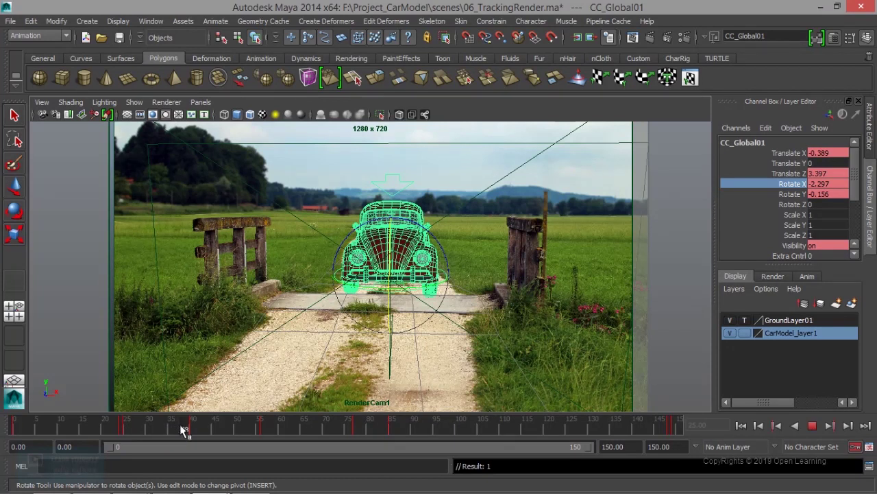
{"action": "left_click", "coordinate": [184, 430]}
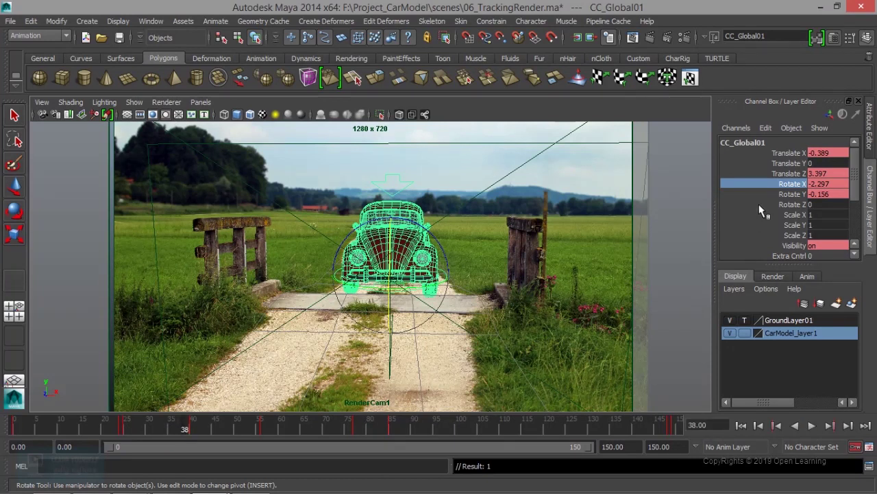
{"action": "right_click", "coordinate": [801, 185]}
{"action": "left_click", "coordinate": [799, 21]}
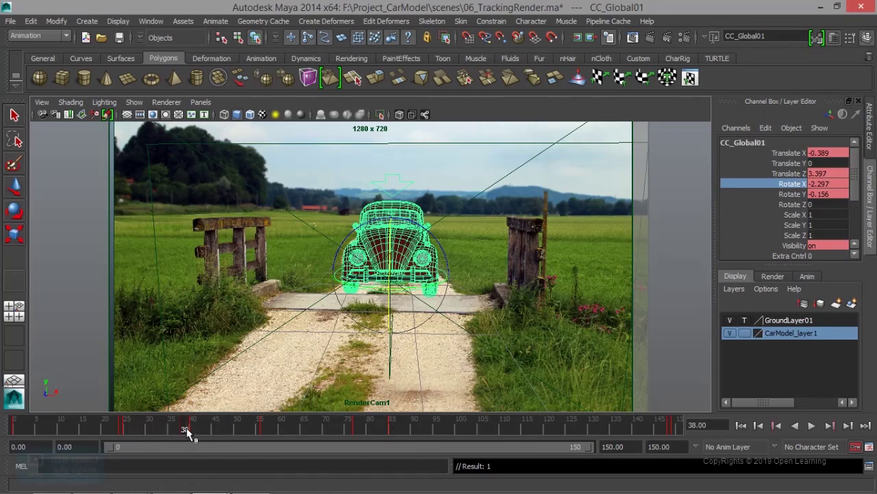
{"action": "key", "text": "alt+v"}
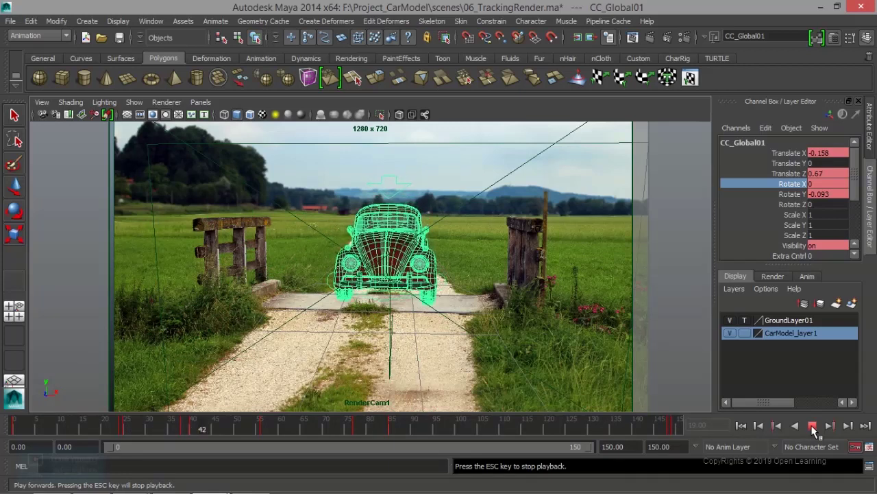
Stop playback at frame 63 and return to frame 24, where the car sits level
{"action": "left_click", "coordinate": [813, 426]}
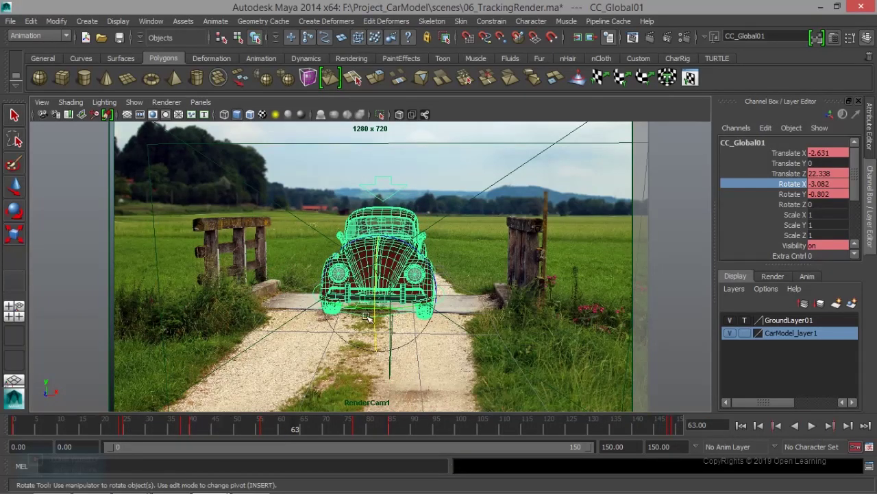
{"action": "left_click", "coordinate": [117, 425]}
{"action": "key", "text": "alt+v"}
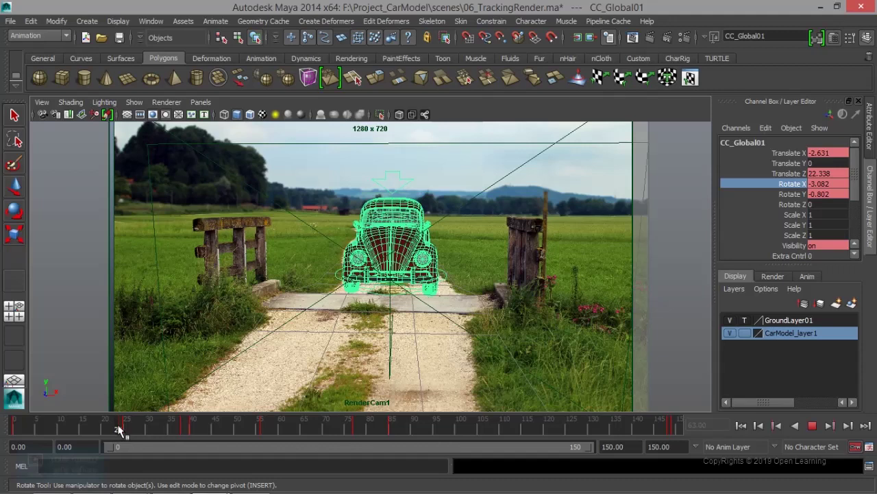
{"action": "left_click", "coordinate": [114, 425]}
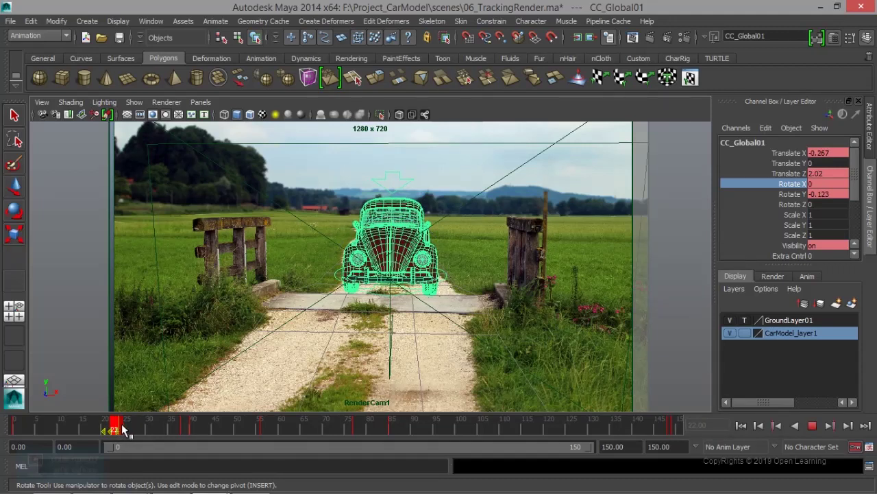
{"action": "left_click", "coordinate": [122, 428]}
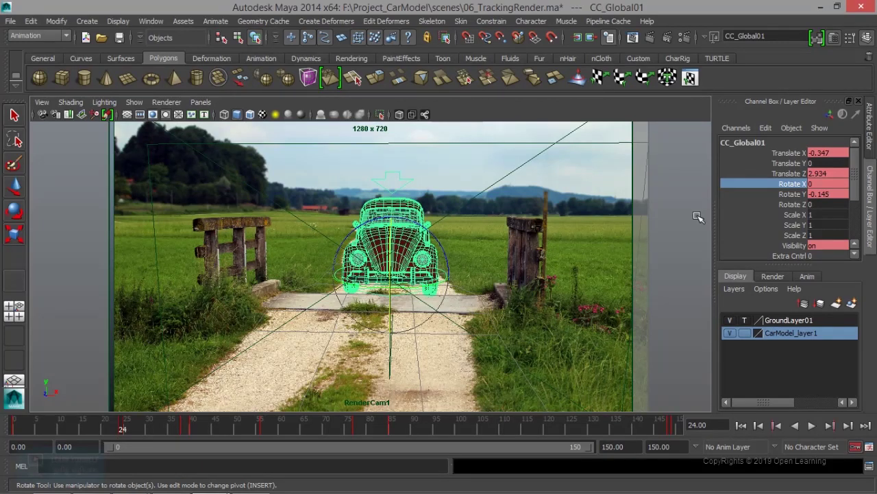
{"action": "left_click", "coordinate": [125, 22]}
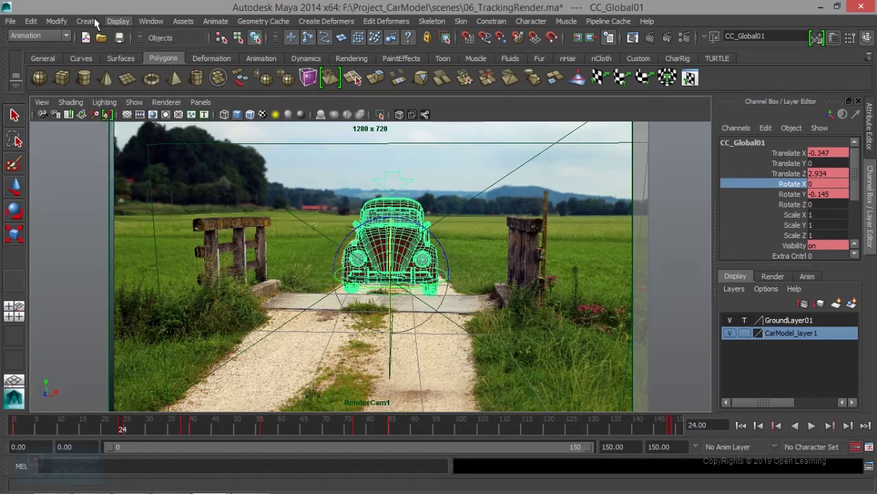
Open the Graph Editor on CC_Global01's Rotate X curve, frame it, and select the frame 24–25 keys
{"action": "mouse_move", "coordinate": [179, 52]}
{"action": "left_click", "coordinate": [312, 70]}
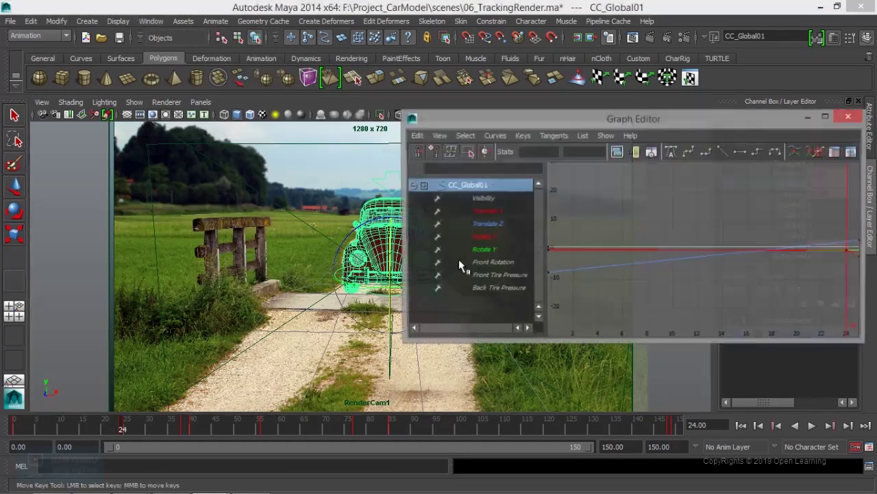
{"action": "left_click_drag", "start_coordinate": [540, 120], "coordinate": [178, 64]}
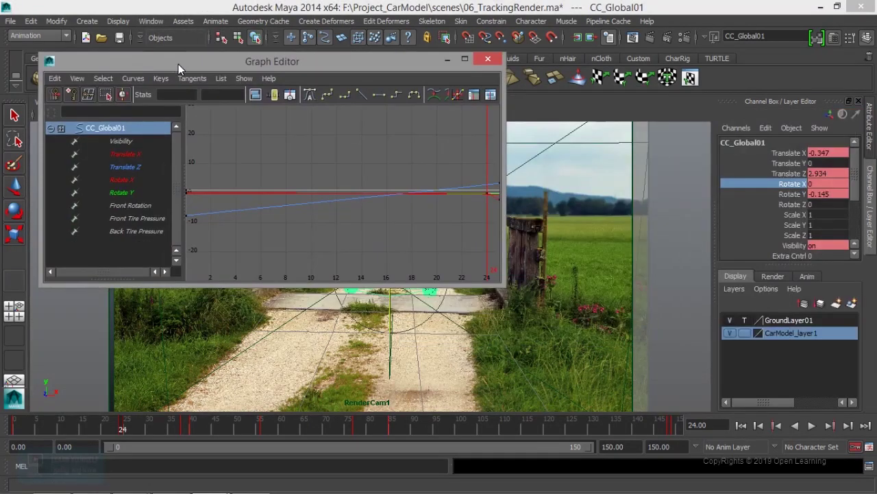
{"action": "left_click", "coordinate": [113, 183]}
{"action": "scroll", "coordinate": [339, 233], "scroll_direction": "down", "scroll_amount": 2}
{"action": "scroll", "coordinate": [339, 233], "scroll_direction": "up", "scroll_amount": 2}
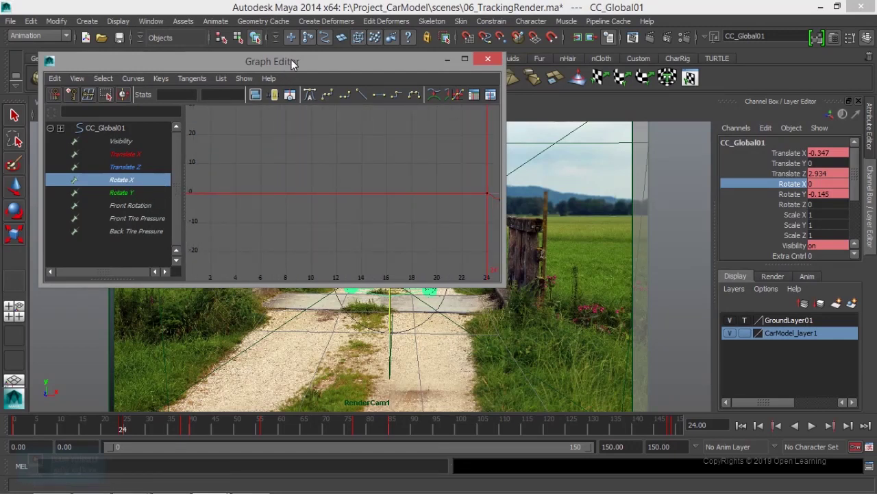
{"action": "left_click_drag", "start_coordinate": [291, 61], "coordinate": [259, 60]}
{"action": "key", "text": "f"}
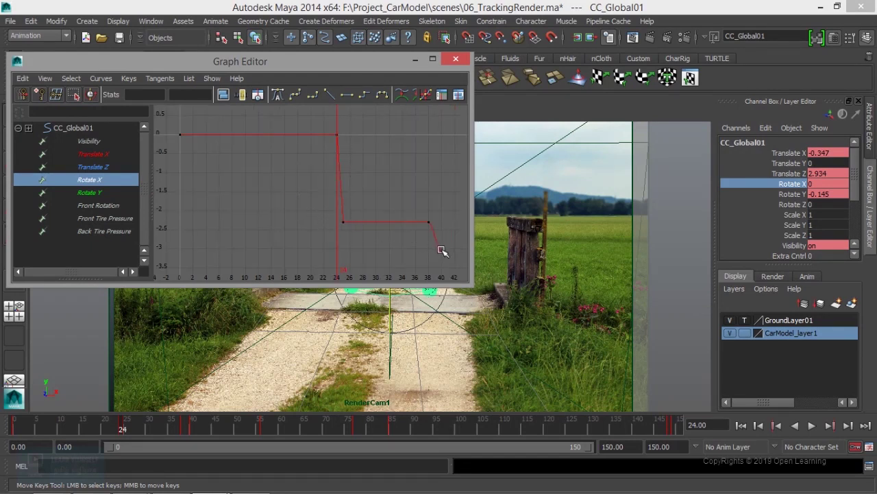
{"action": "scroll", "coordinate": [382, 251], "scroll_direction": "down", "scroll_amount": 2}
{"action": "scroll", "coordinate": [383, 251], "scroll_direction": "down", "scroll_amount": 1}
{"action": "left_click_drag", "start_coordinate": [307, 140], "coordinate": [359, 237]}
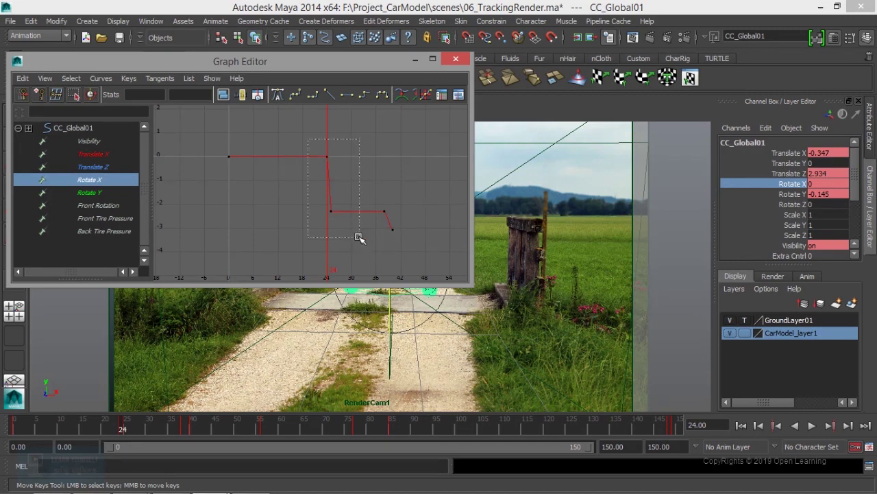
Give the selected keys plateau tangents and move the frame-24 key to frame 23
{"action": "left_click", "coordinate": [382, 95]}
{"action": "middle_click_drag", "start_coordinate": [329, 156], "coordinate": [316, 158]}
{"action": "key", "text": "ctrl+z"}
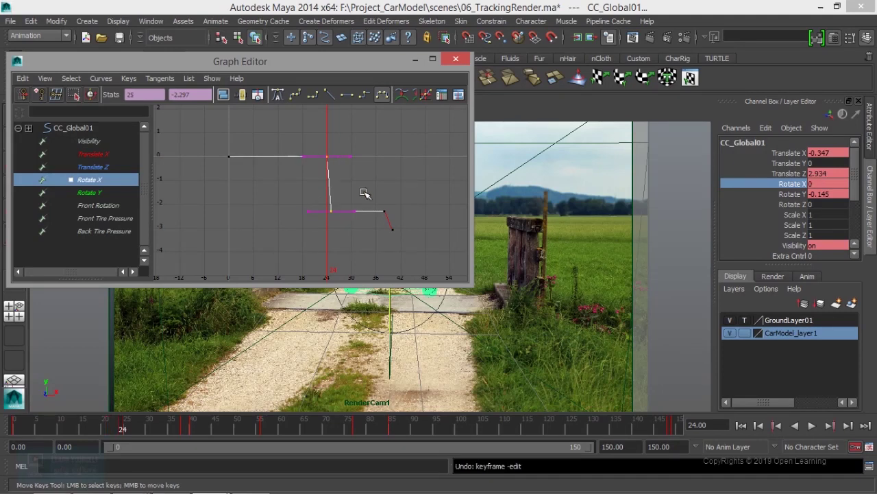
{"action": "left_click", "coordinate": [371, 185]}
{"action": "left_click_drag", "start_coordinate": [346, 179], "coordinate": [338, 168]}
{"action": "middle_click_drag", "start_coordinate": [327, 158], "coordinate": [322, 157]}
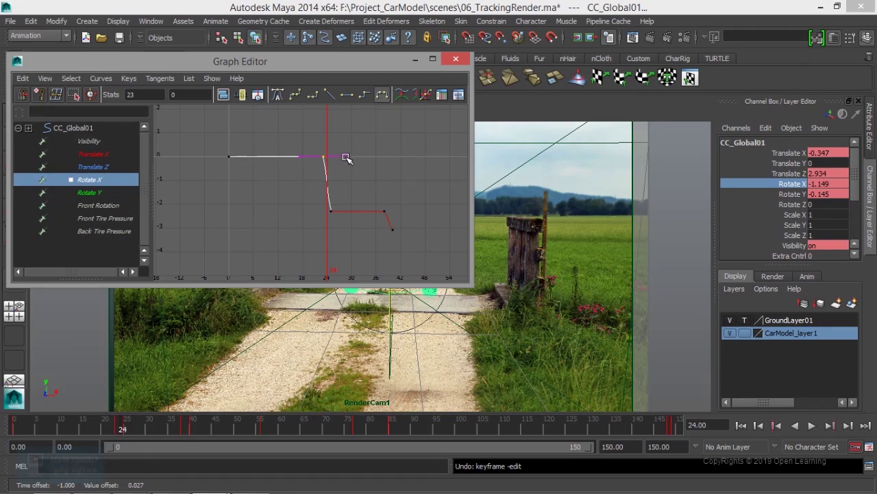
Angle that key's tangents down to ease the pitch and shift it to frame 22
{"action": "left_click", "coordinate": [347, 158]}
{"action": "middle_click_drag", "start_coordinate": [347, 157], "coordinate": [350, 171]}
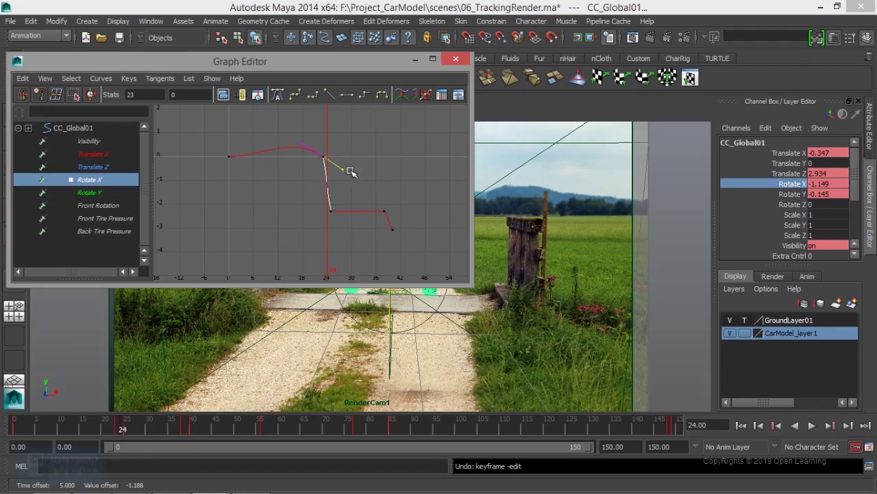
{"action": "left_click", "coordinate": [305, 145]}
{"action": "middle_click_drag", "start_coordinate": [304, 146], "coordinate": [305, 149]}
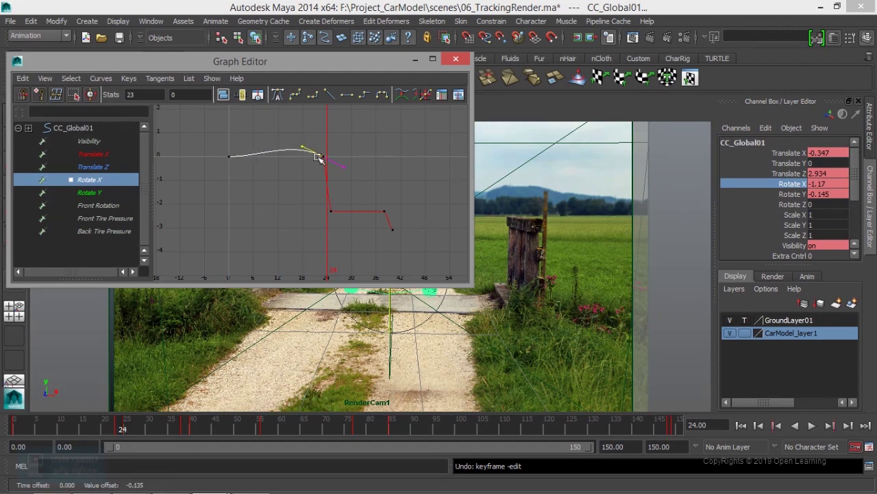
{"action": "left_click", "coordinate": [319, 160]}
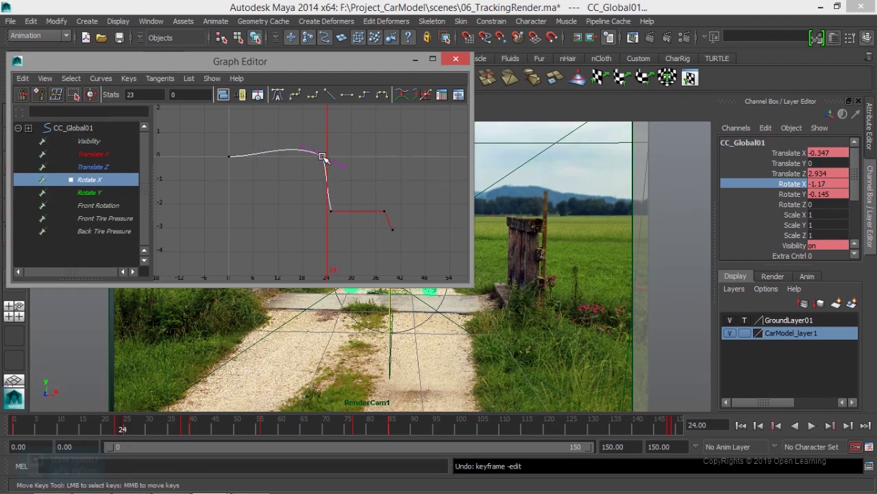
{"action": "middle_click_drag", "start_coordinate": [319, 160], "coordinate": [317, 161]}
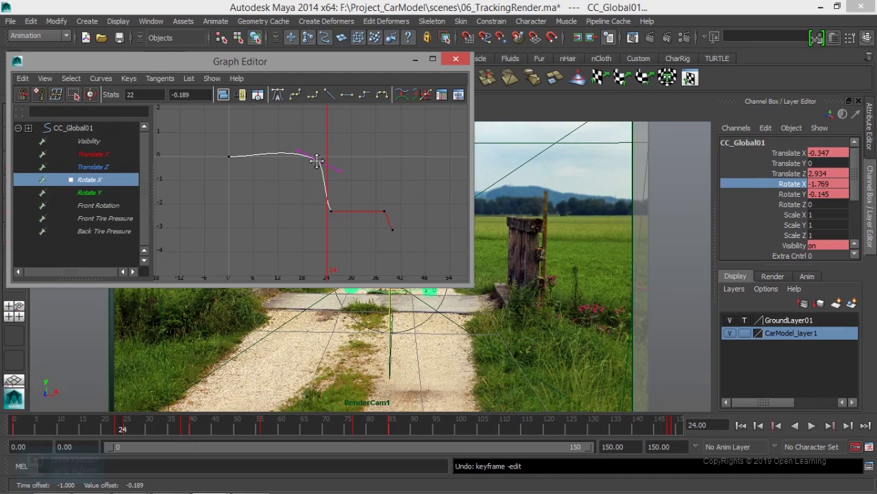
Move the frame-25 key to frame 26 and angle its outgoing tangent to smooth the hold
{"action": "left_click", "coordinate": [330, 210]}
{"action": "middle_click_drag", "start_coordinate": [330, 210], "coordinate": [333, 209]}
{"action": "left_click_drag", "start_coordinate": [351, 196], "coordinate": [364, 226]}
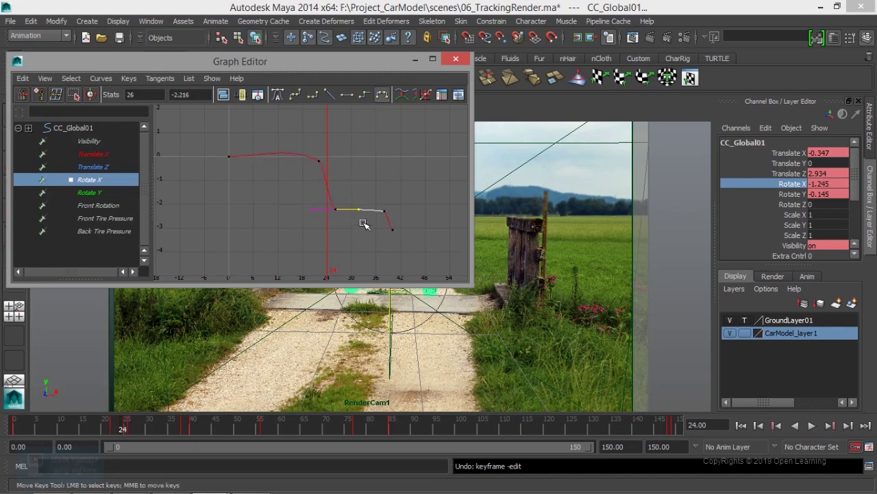
{"action": "middle_click_drag", "start_coordinate": [359, 207], "coordinate": [338, 213]}
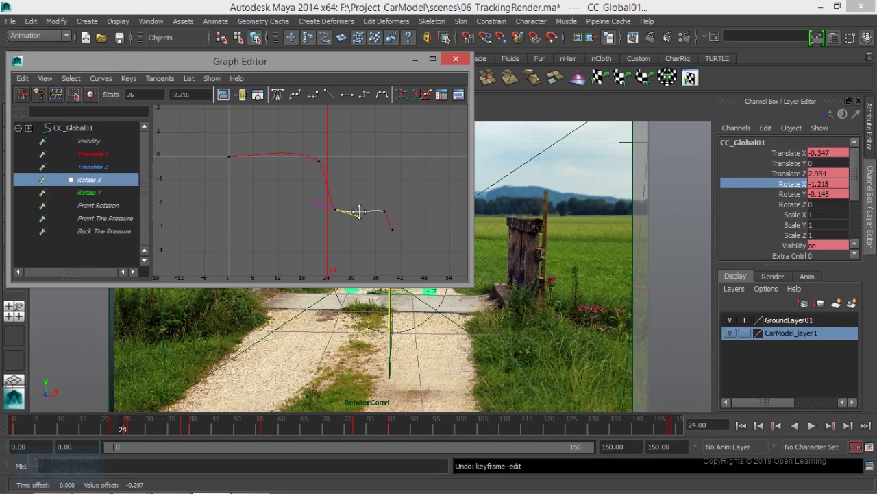
Nudge the keys around frame 38 one frame earlier and minimize the Graph Editor
{"action": "left_click", "coordinate": [384, 211]}
{"action": "key", "text": "w"}
{"action": "left_click_drag", "start_coordinate": [354, 199], "coordinate": [376, 219]}
{"action": "middle_click_drag", "start_coordinate": [375, 218], "coordinate": [365, 208]}
{"action": "left_click_drag", "start_coordinate": [391, 201], "coordinate": [414, 222]}
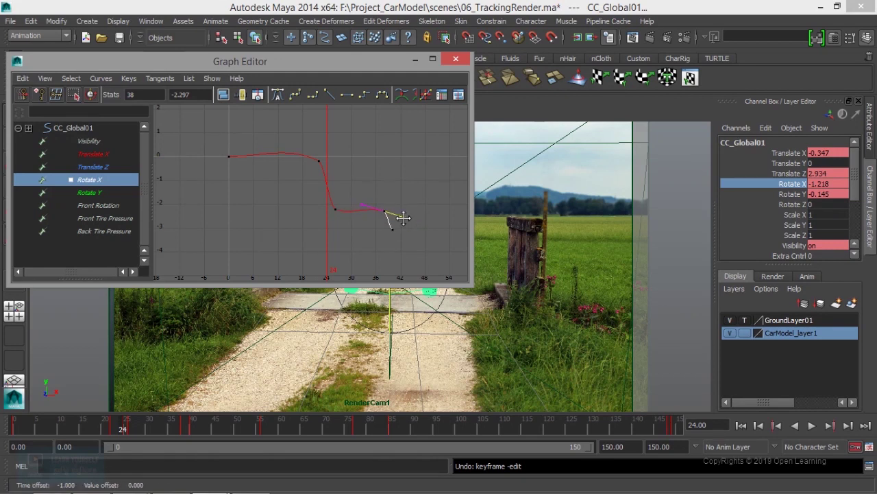
{"action": "left_click", "coordinate": [416, 59]}
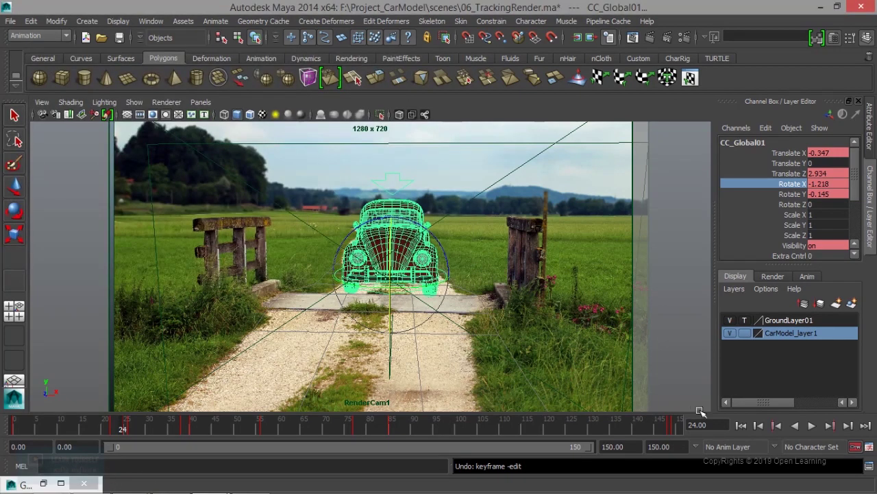
Play back and scrub through the frames to inspect the car's pitch motion
{"action": "left_click", "coordinate": [742, 426]}
{"action": "left_click", "coordinate": [812, 425]}
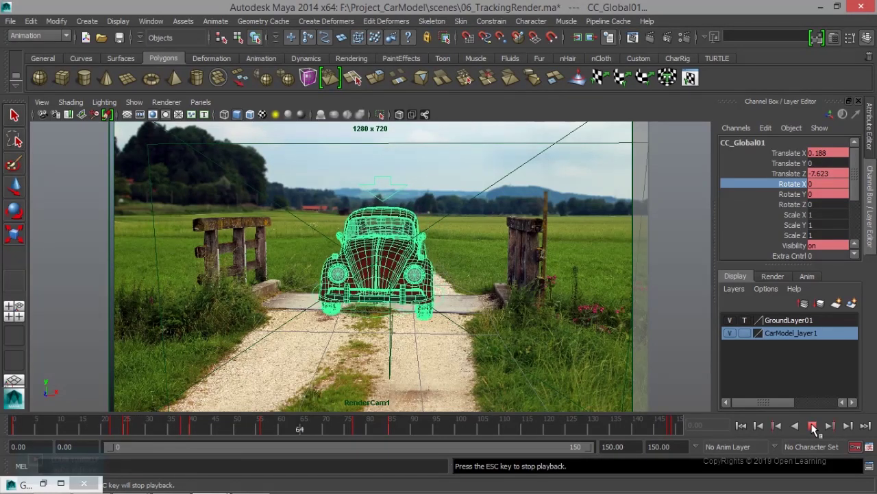
{"action": "left_click", "coordinate": [813, 426]}
{"action": "left_click", "coordinate": [151, 430]}
{"action": "mouse_move", "coordinate": [152, 430]}
{"action": "left_mouse_down"}
{"action": "mouse_move", "coordinate": [68, 423]}
{"action": "mouse_move", "coordinate": [204, 427]}
{"action": "left_mouse_up"}
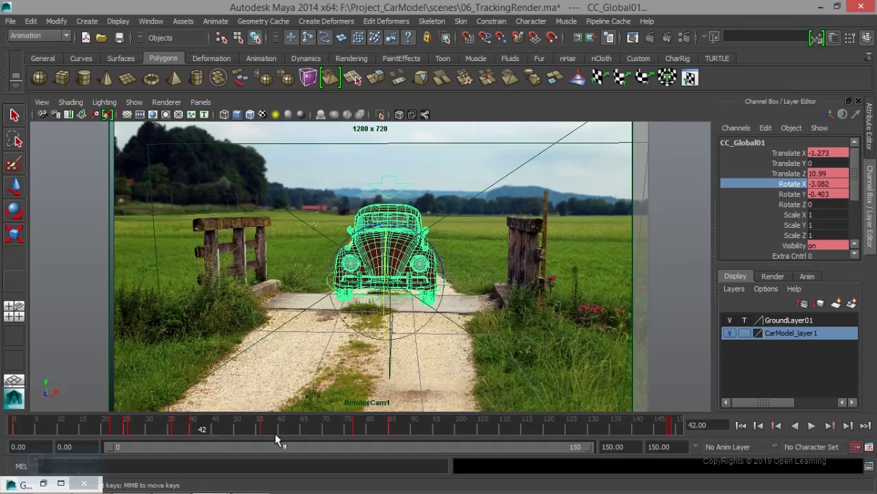
Ease the pitch at frame 40 to about -1.6 Rotate X and restore the Graph Editor
{"action": "left_click", "coordinate": [779, 426]}
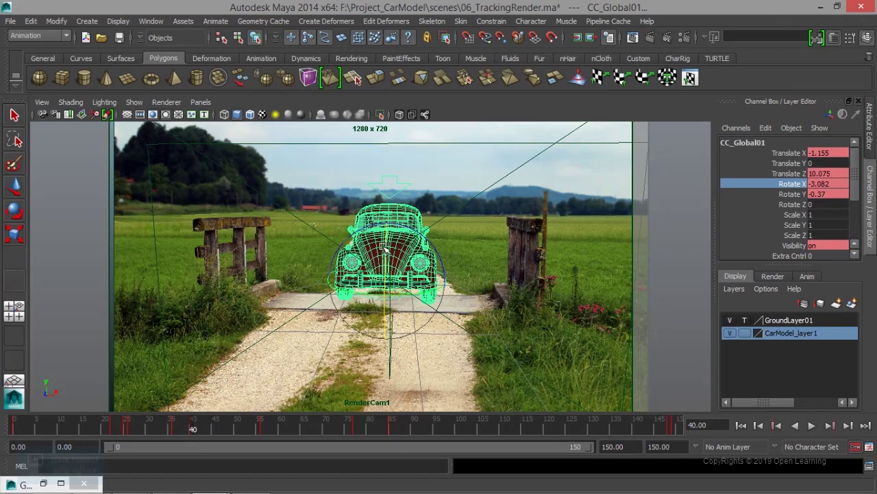
{"action": "middle_click_drag", "start_coordinate": [386, 244], "coordinate": [312, 302]}
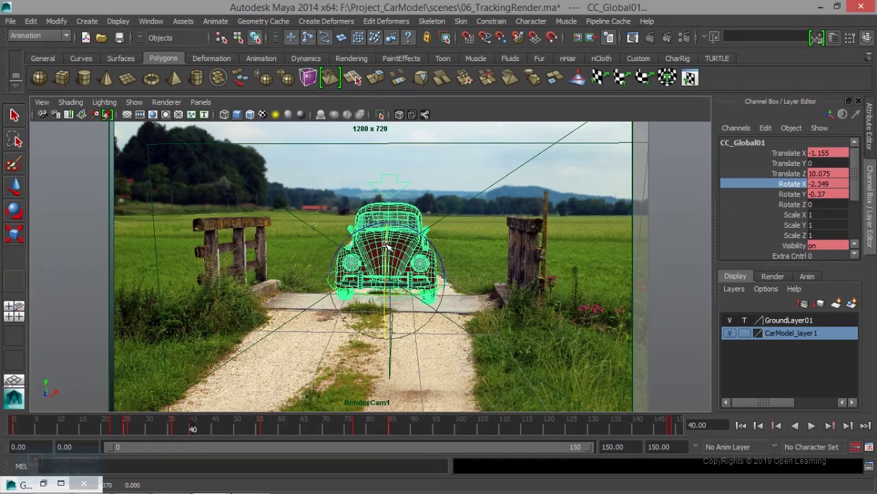
{"action": "key", "text": "alt+v"}
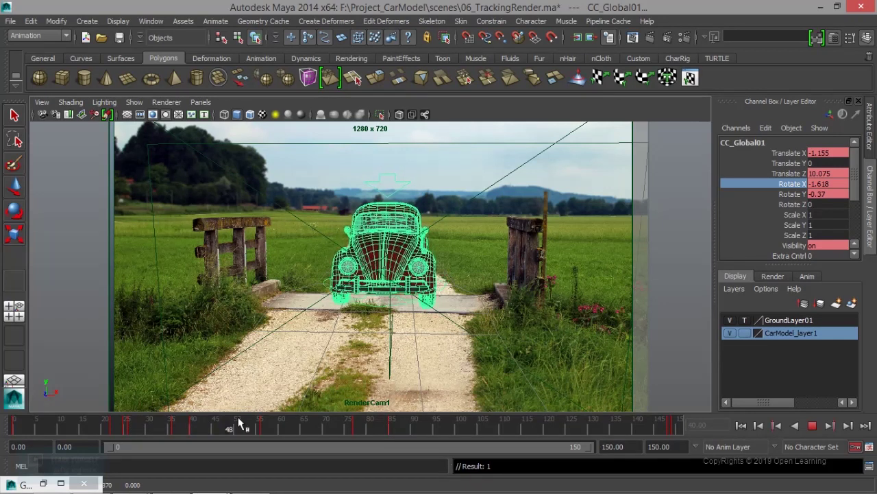
{"action": "left_click", "coordinate": [168, 426]}
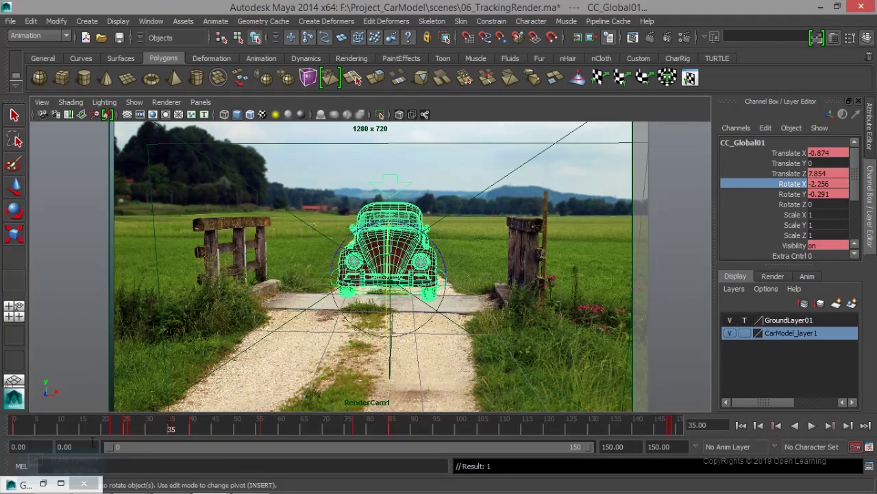
{"action": "left_click", "coordinate": [43, 483]}
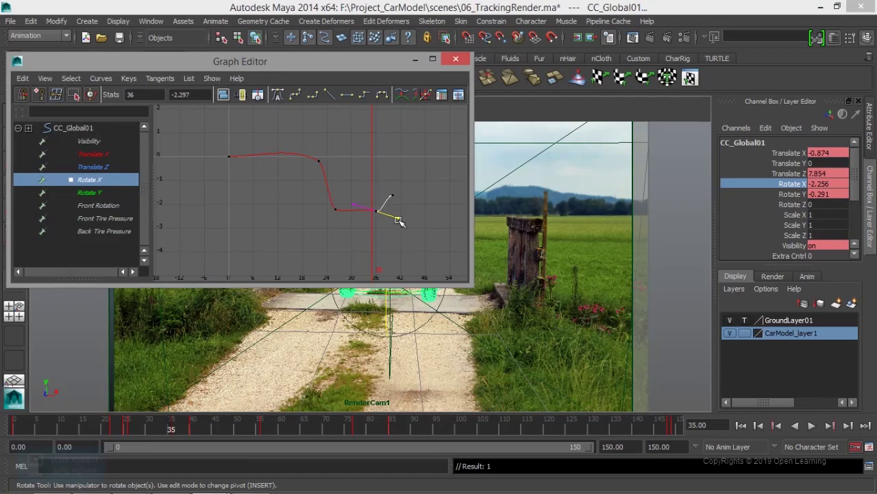
Delete the Rotate X key near frame 36 and play back in the camera view
{"action": "left_click", "coordinate": [377, 211]}
{"action": "left_click_drag", "start_coordinate": [389, 58], "coordinate": [478, 61]}
{"action": "key", "text": "Delete"}
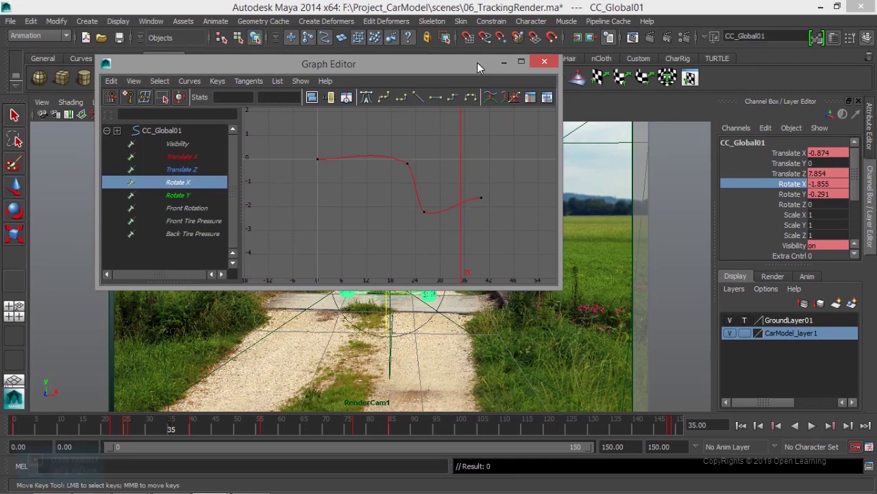
{"action": "left_click_drag", "start_coordinate": [436, 68], "coordinate": [541, 89]}
{"action": "left_click", "coordinate": [596, 83]}
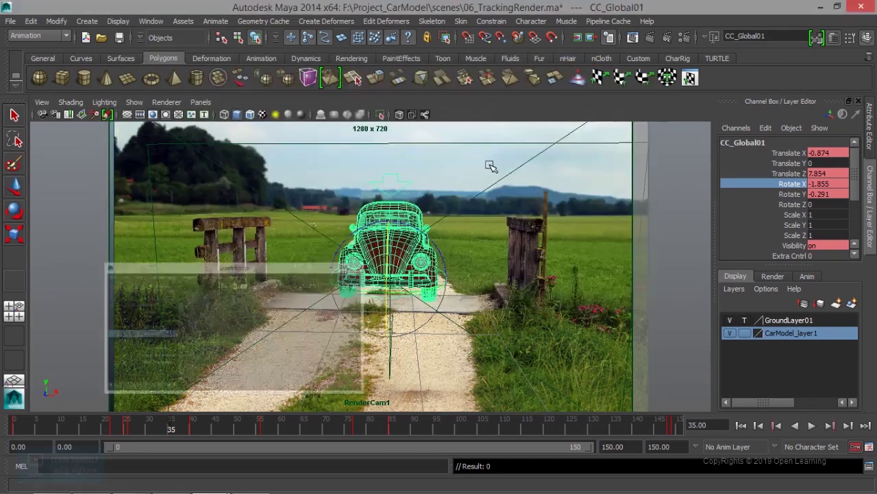
{"action": "key", "text": "alt+v"}
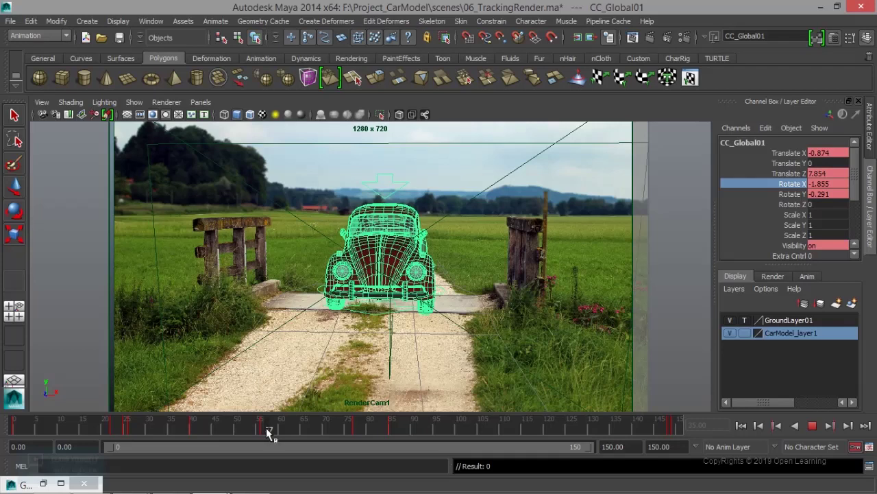
Key a forward pitch of Rotate X -2.448 at frame 56
{"action": "left_click_drag", "start_coordinate": [266, 427], "coordinate": [264, 427]}
{"action": "left_click", "coordinate": [777, 426]}
{"action": "middle_click_drag", "start_coordinate": [382, 252], "coordinate": [384, 252]}
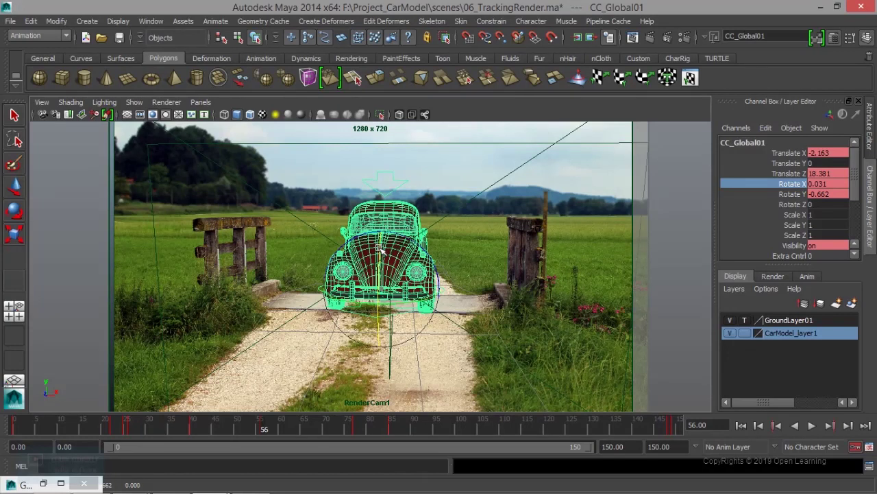
{"action": "middle_click_drag", "start_coordinate": [382, 252], "coordinate": [382, 248]}
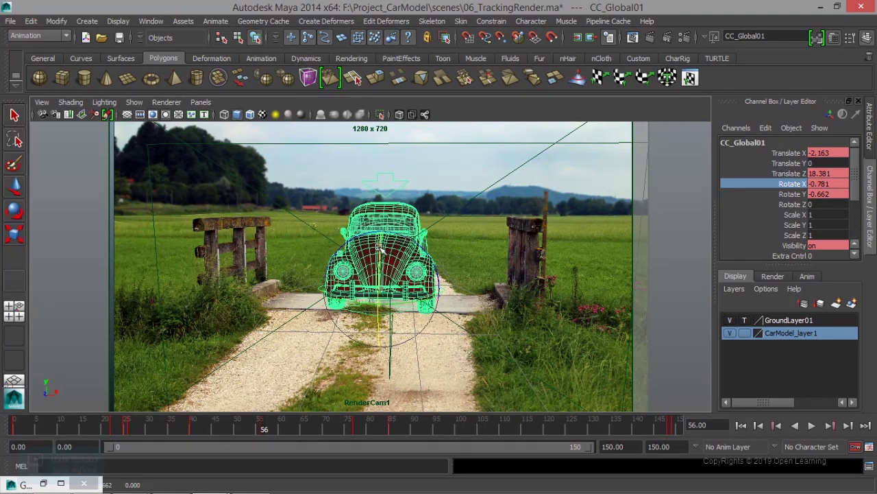
{"action": "key", "text": "s"}
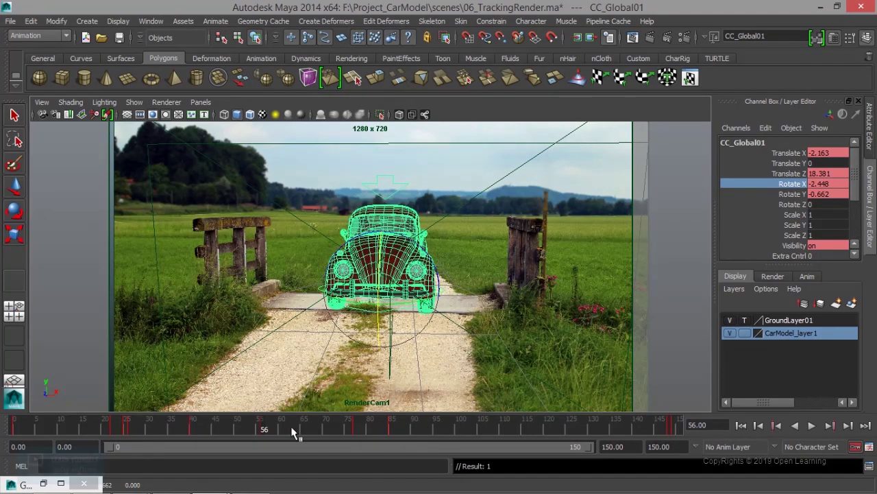
Scrub the nearby frames and play back, stopping at frame 79
{"action": "left_click_drag", "start_coordinate": [272, 429], "coordinate": [252, 426]}
{"action": "mouse_move", "coordinate": [161, 414]}
{"action": "left_mouse_down"}
{"action": "mouse_move", "coordinate": [61, 415]}
{"action": "mouse_move", "coordinate": [326, 421]}
{"action": "mouse_move", "coordinate": [18, 428]}
{"action": "left_mouse_up"}
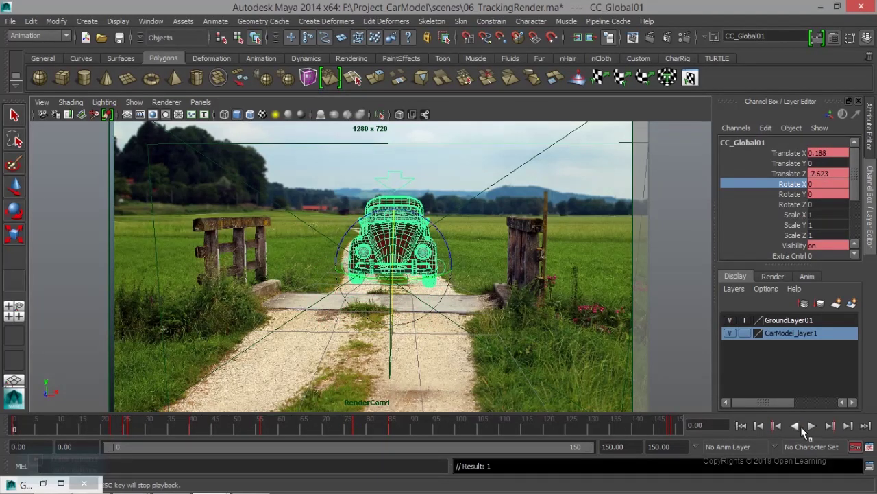
{"action": "left_click", "coordinate": [812, 425]}
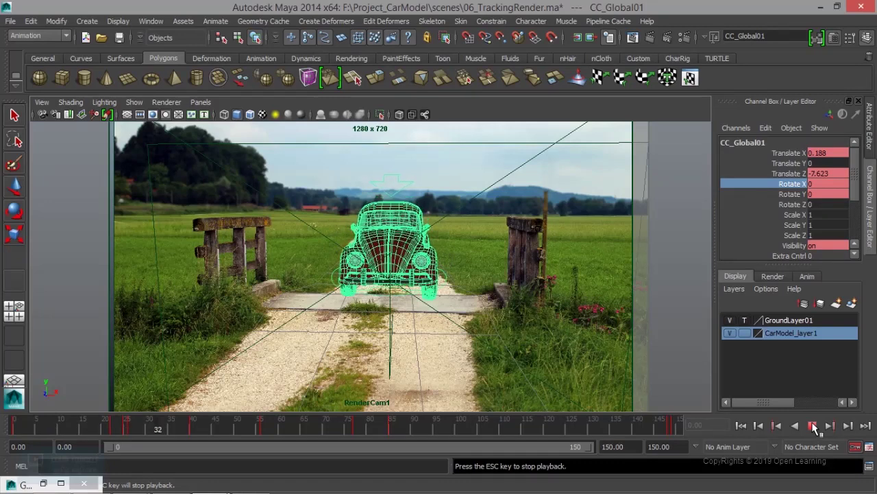
{"action": "left_click", "coordinate": [812, 426]}
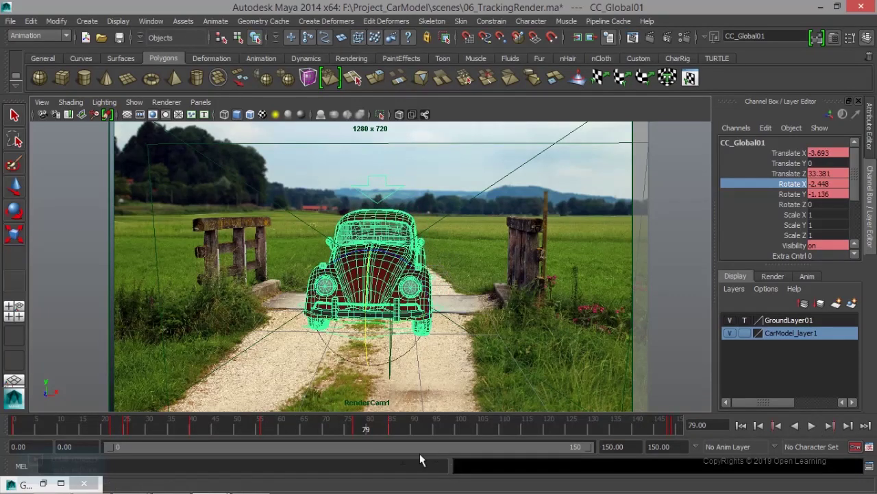
Tilt the car's pitch and lower it onto the road at frame 73
{"action": "left_click_drag", "start_coordinate": [294, 432], "coordinate": [339, 430]}
{"action": "left_click_drag", "start_coordinate": [370, 255], "coordinate": [374, 266]}
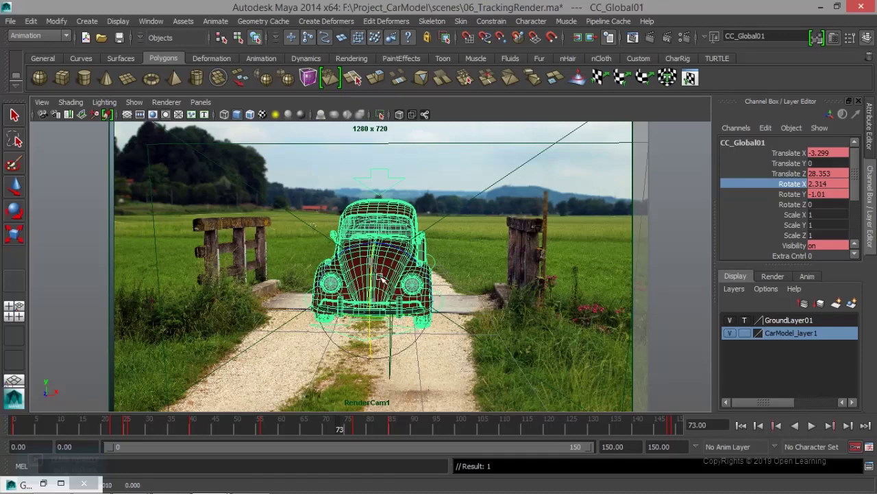
{"action": "key", "text": "w"}
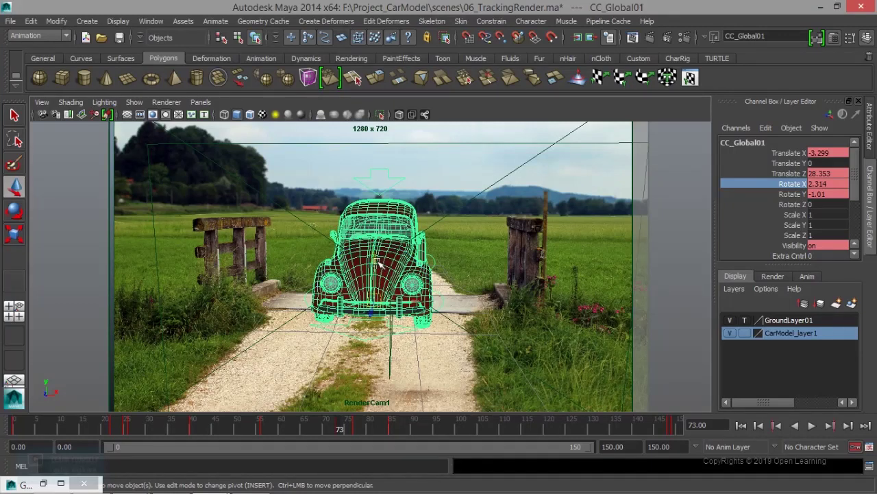
{"action": "left_click_drag", "start_coordinate": [379, 264], "coordinate": [379, 266]}
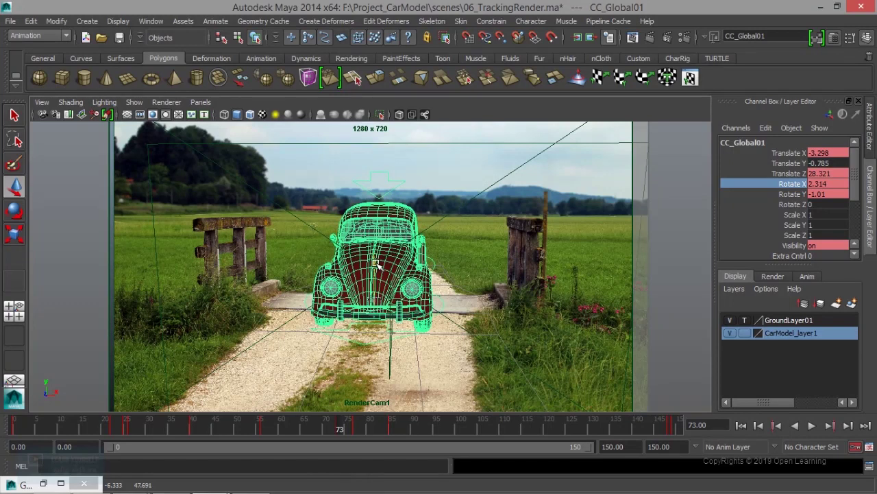
Undo the recent pitch and position edits back to a level car, dismissing Recent Files
{"action": "key", "text": "ctrl+z"}
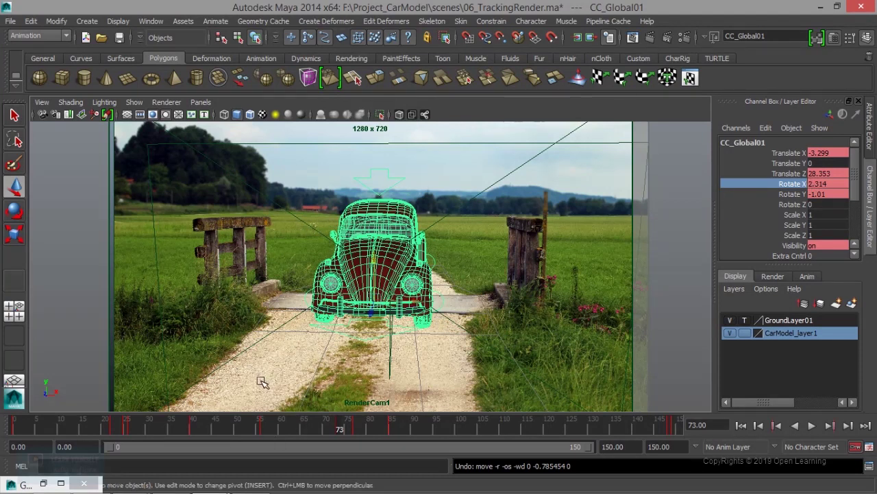
{"action": "key", "text": "ctrl+z"}
{"action": "key", "text": "ctrl+z"}
{"action": "key", "text": "ctrl+z"}
{"action": "key", "text": "ctrl+z"}
{"action": "key", "text": "ctrl+z"}
{"action": "key", "text": "ctrl+z"}
{"action": "key", "text": "ctrl+z"}
{"action": "key", "text": "ctrl+z"}
{"action": "key", "text": "ctrl+z"}
{"action": "key", "text": "ctrl+z"}
{"action": "key", "text": "ctrl+z"}
{"action": "key", "text": "ctrl+z"}
{"action": "key", "text": "ctrl+z"}
{"action": "key", "text": "ctrl+z"}
{"action": "key", "text": "ctrl+z"}
{"action": "key", "text": "ctrl+z"}
{"action": "key", "text": "ctrl+z"}
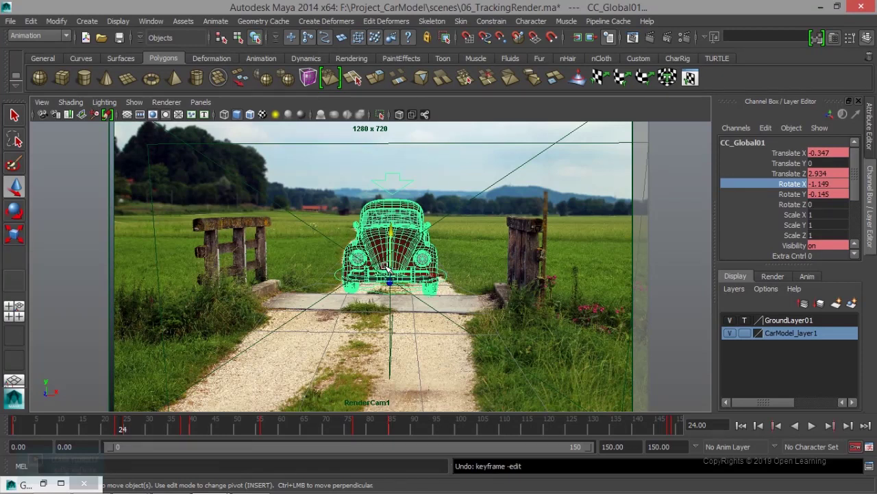
{"action": "key", "text": "ctrl+z"}
{"action": "key", "text": "ctrl+z"}
{"action": "key", "text": "ctrl+z"}
{"action": "key", "text": "ctrl+z"}
{"action": "key", "text": "ctrl+z"}
{"action": "key", "text": "ctrl+z"}
{"action": "key", "text": "ctrl+z"}
{"action": "key", "text": "ctrl+z"}
{"action": "key", "text": "ctrl+z"}
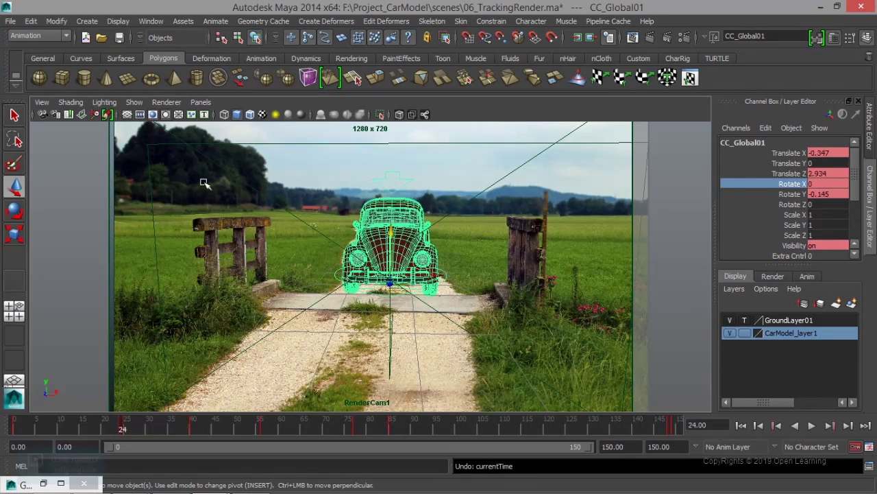
{"action": "key", "text": "ctrl+z"}
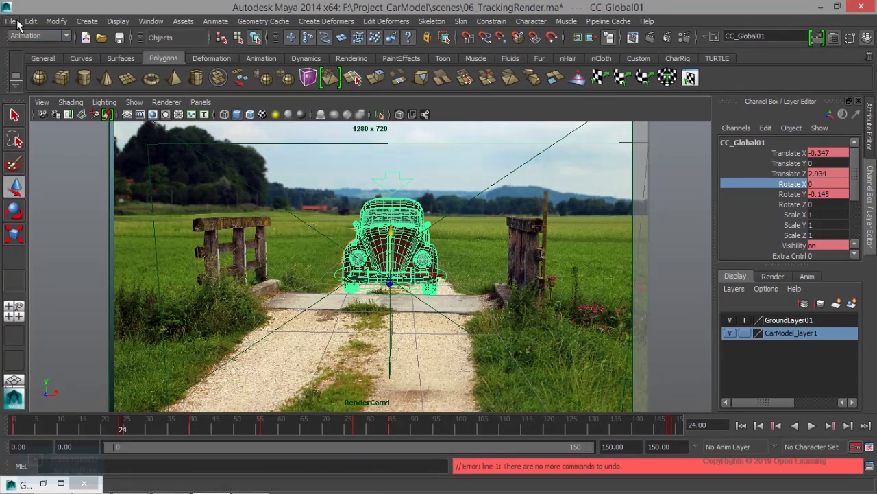
{"action": "left_click", "coordinate": [18, 22]}
{"action": "left_click", "coordinate": [231, 311]}
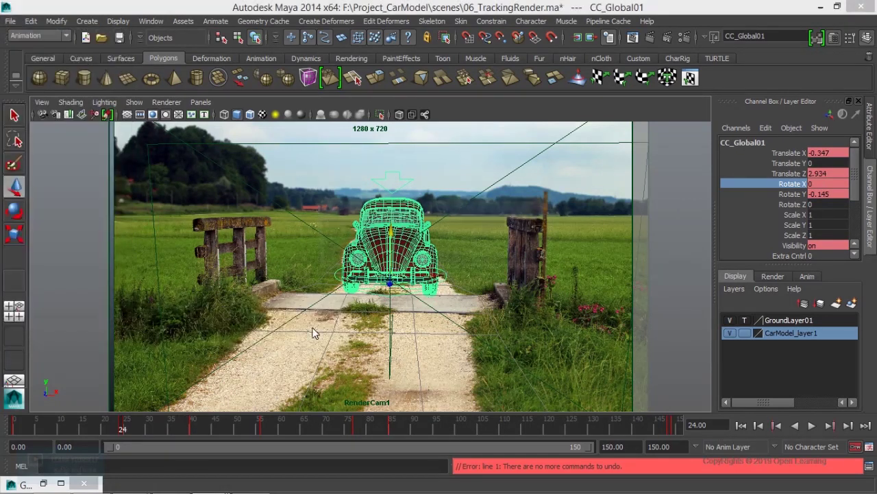
Reload the scene without saving, then select the CC_Global01 control
{"action": "left_click", "coordinate": [437, 255]}
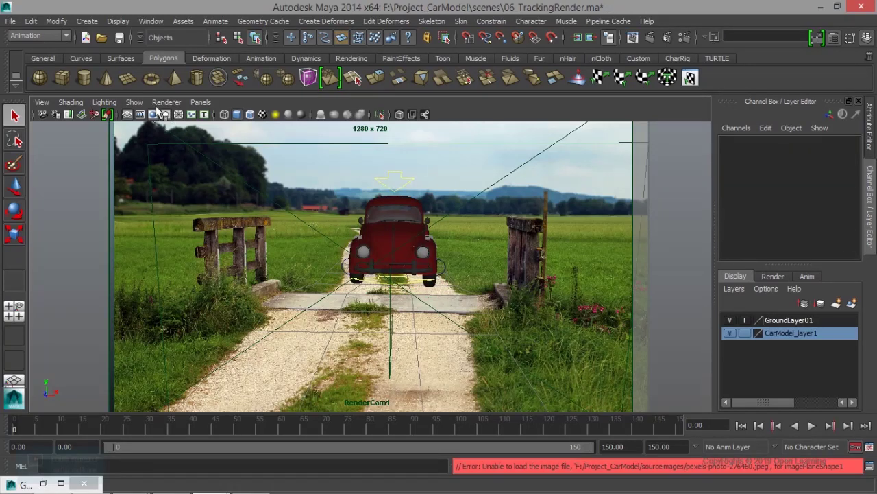
{"action": "left_click", "coordinate": [200, 101]}
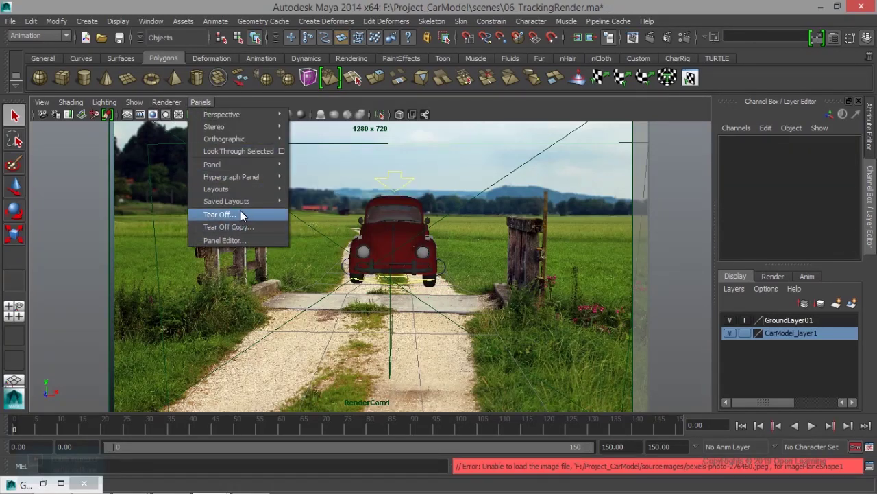
{"action": "mouse_move", "coordinate": [227, 201]}
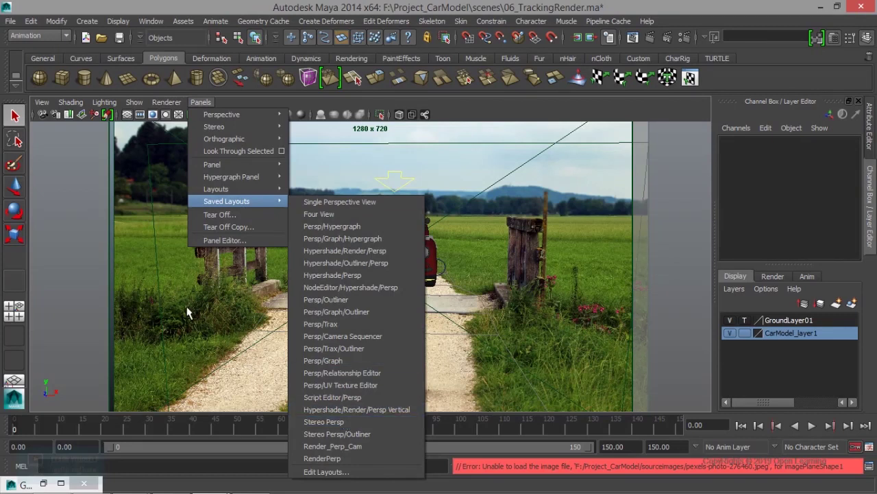
{"action": "left_click", "coordinate": [557, 138]}
{"action": "left_click", "coordinate": [385, 221]}
{"action": "left_click", "coordinate": [400, 192]}
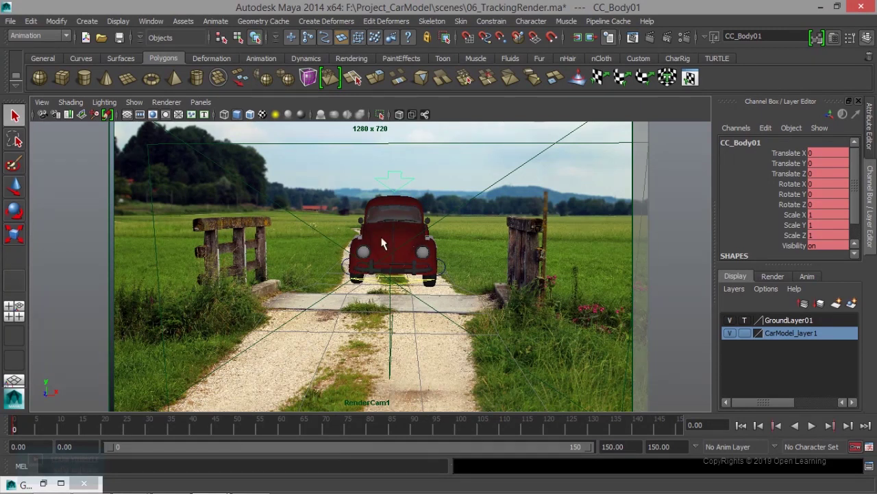
{"action": "left_click", "coordinate": [394, 291]}
{"action": "left_click", "coordinate": [394, 291]}
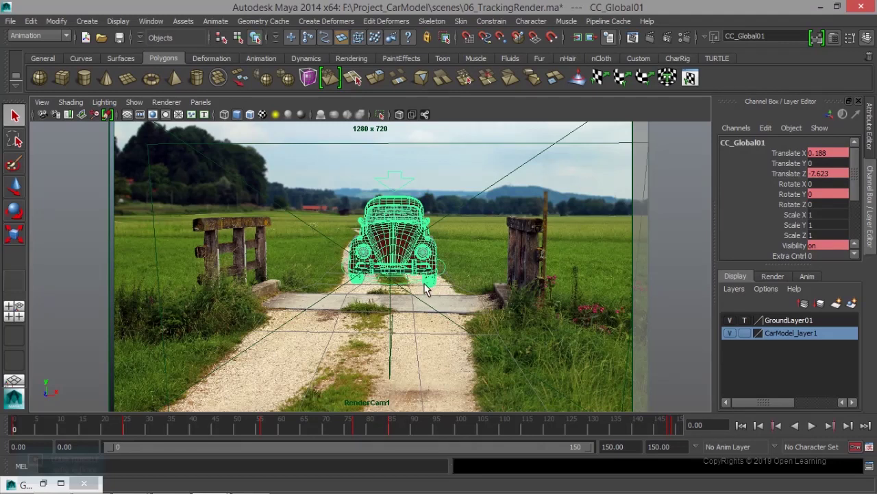
Play the animation, then go to frame 25 and select the CC_Body01 body control
{"action": "key", "text": "alt+v"}
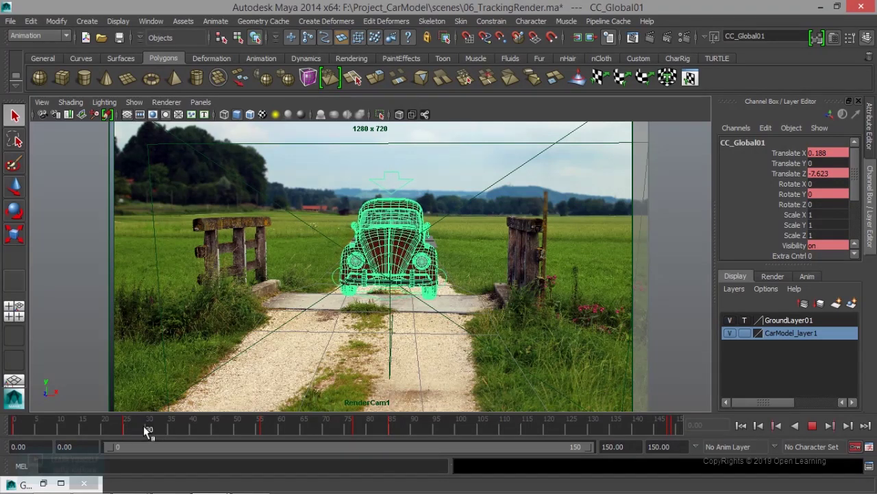
{"action": "key", "text": "alt+v"}
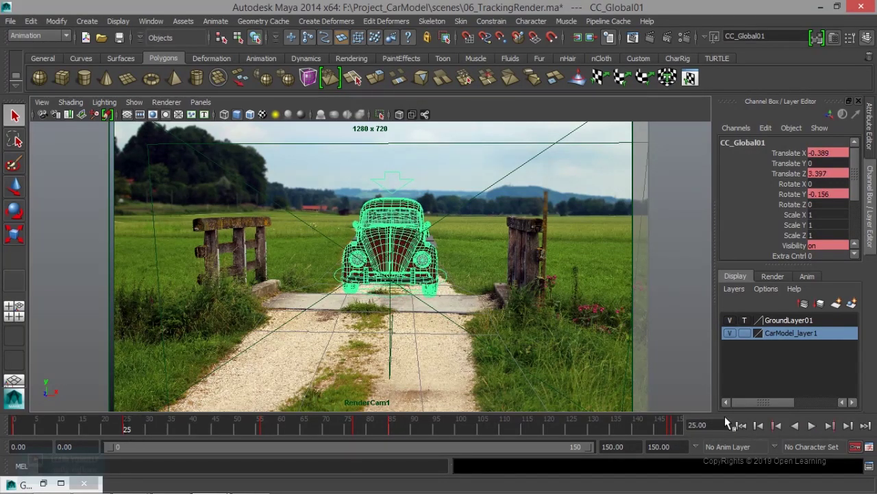
{"action": "left_click", "coordinate": [780, 426]}
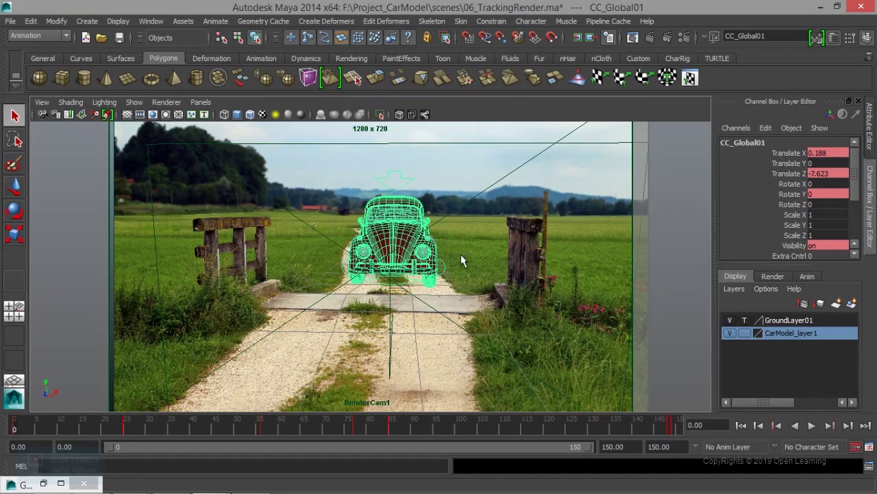
{"action": "left_click", "coordinate": [829, 425]}
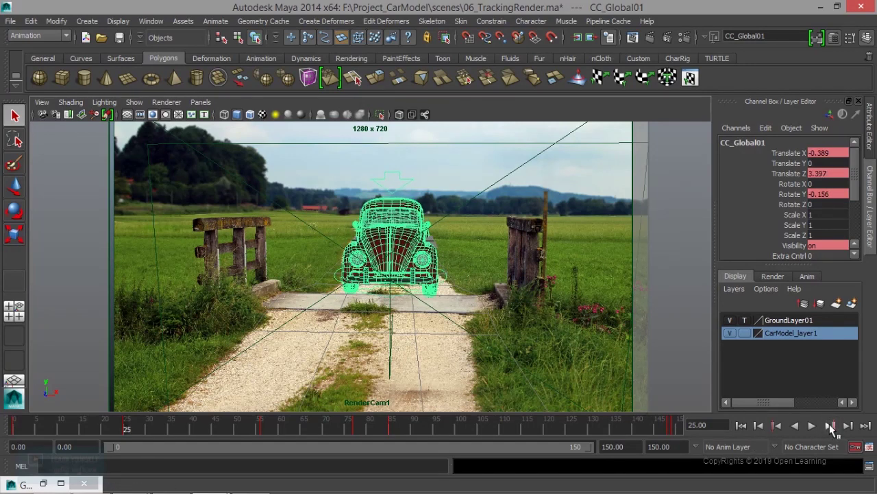
{"action": "left_click", "coordinate": [404, 189]}
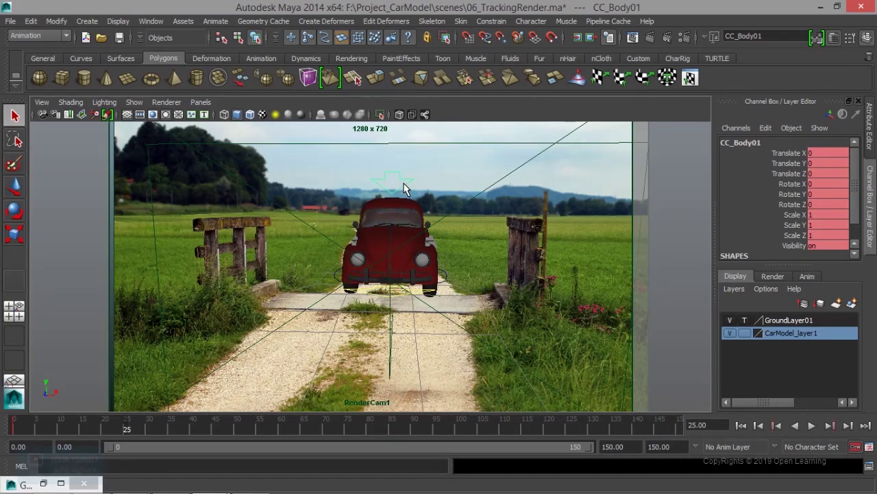
Pitch the car body forward to about -1.5 at frame 25 and key it
{"action": "key", "text": "e"}
{"action": "left_click_drag", "start_coordinate": [400, 232], "coordinate": [392, 227]}
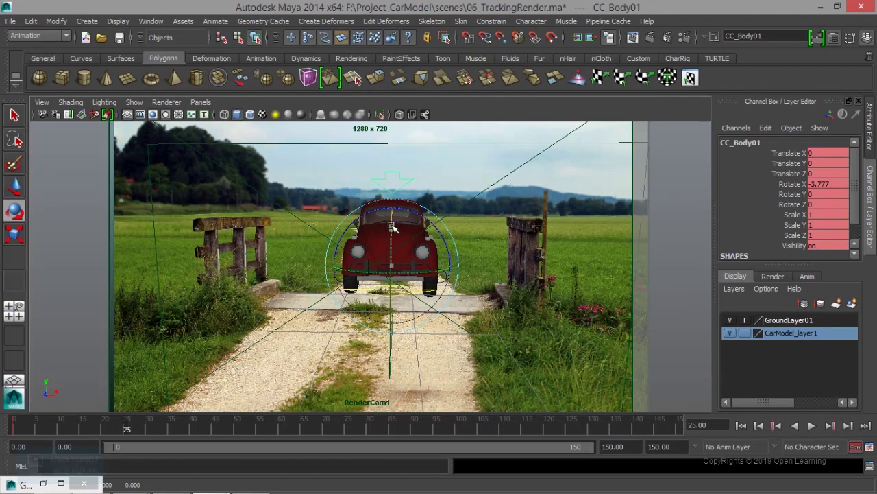
{"action": "left_click_drag", "start_coordinate": [392, 227], "coordinate": [391, 228]}
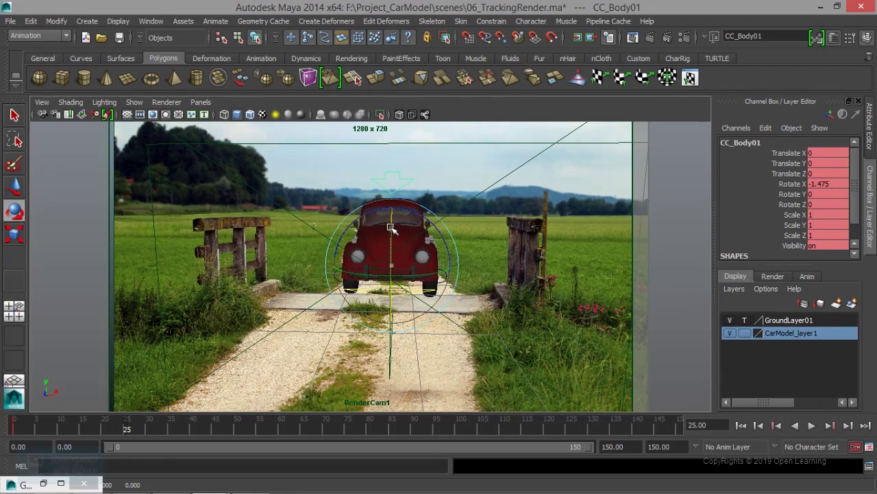
{"action": "key", "text": "s"}
{"action": "key", "text": "alt+v"}
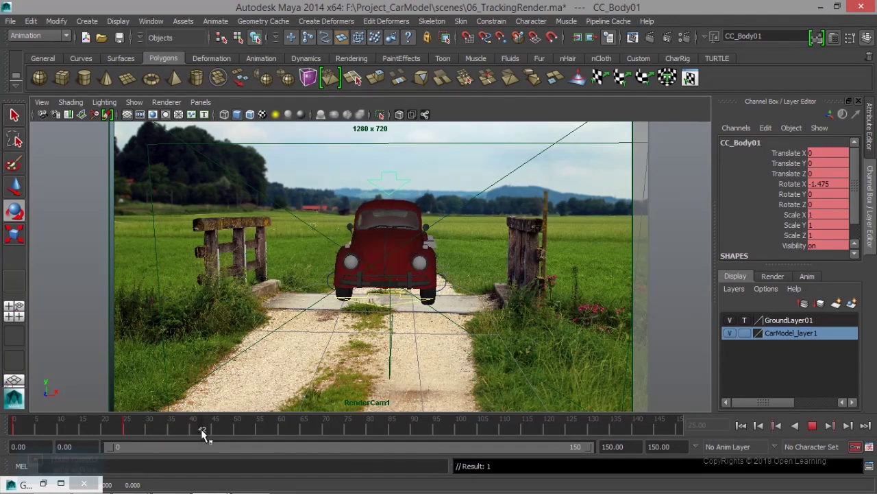
{"action": "left_click_drag", "start_coordinate": [201, 429], "coordinate": [268, 428]}
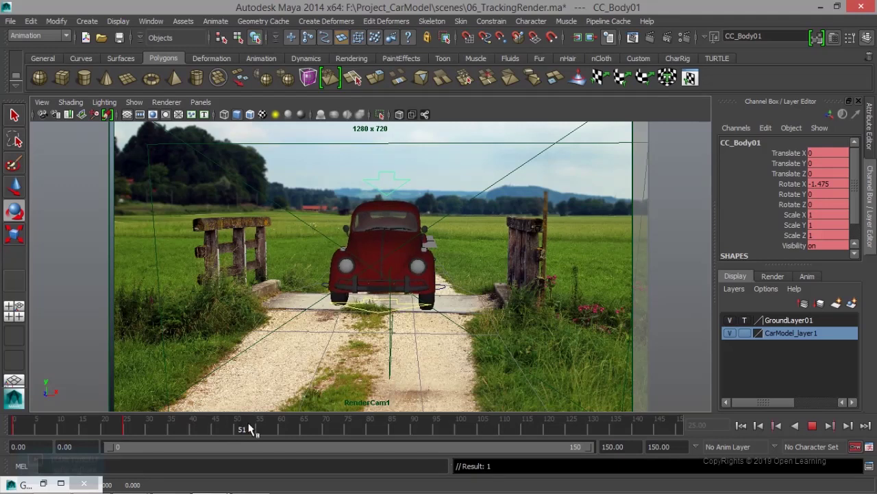
Level out the body's pitch at frame 57 and key it
{"action": "key", "text": "e"}
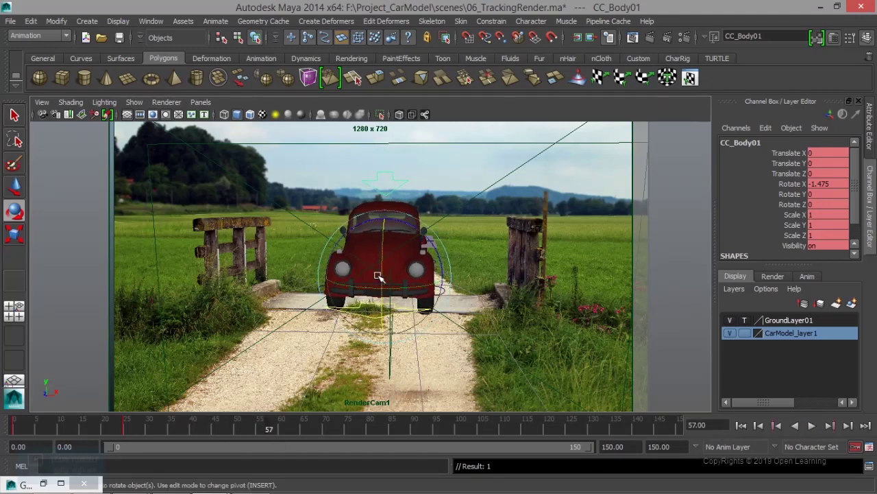
{"action": "left_click_drag", "start_coordinate": [382, 242], "coordinate": [386, 244]}
{"action": "key", "text": "s"}
{"action": "left_click_drag", "start_coordinate": [266, 431], "coordinate": [14, 430]}
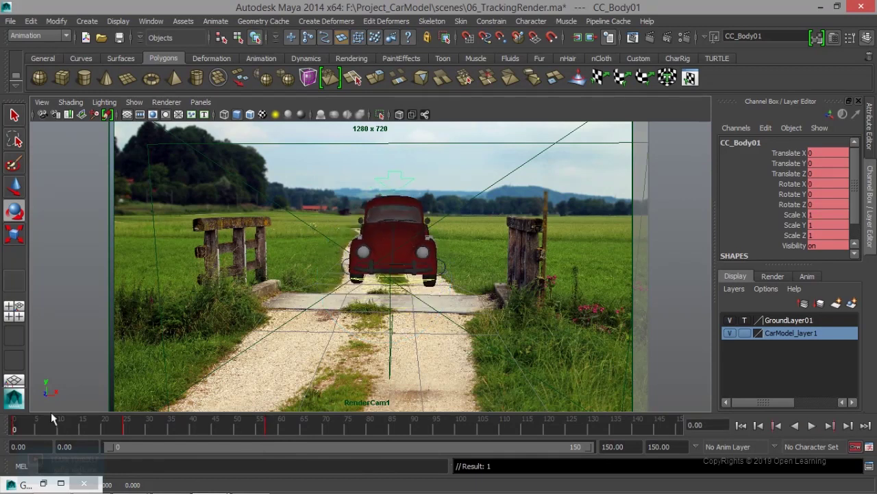
{"action": "left_click", "coordinate": [813, 426]}
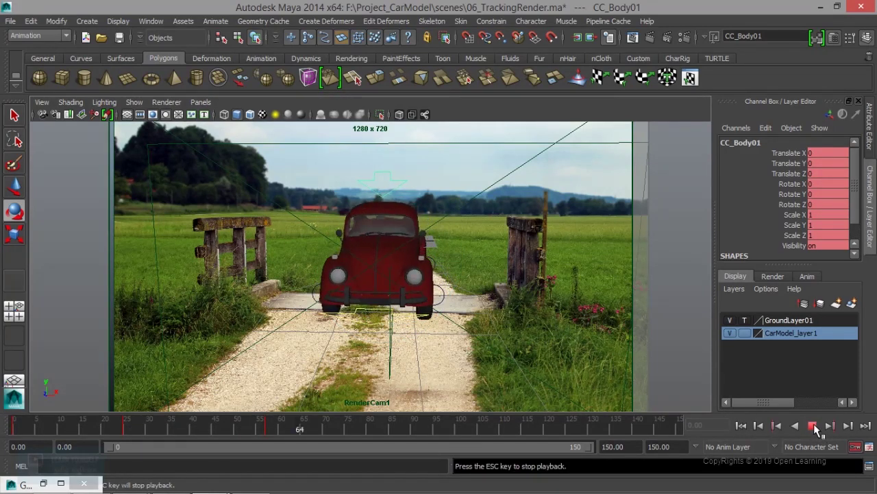
{"action": "left_click", "coordinate": [813, 426]}
{"action": "mouse_move", "coordinate": [335, 426]}
{"action": "left_mouse_down"}
{"action": "mouse_move", "coordinate": [307, 427]}
{"action": "mouse_move", "coordinate": [318, 428]}
{"action": "left_mouse_up"}
{"action": "left_click", "coordinate": [776, 426]}
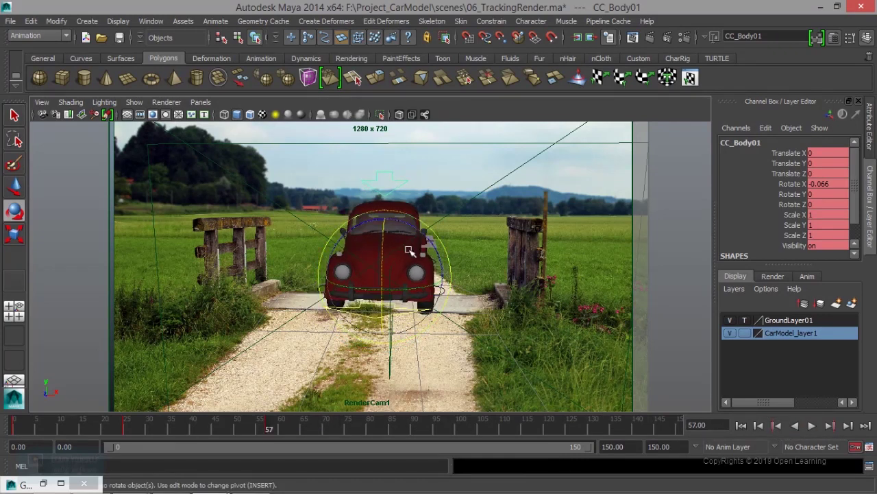
{"action": "key", "text": "s"}
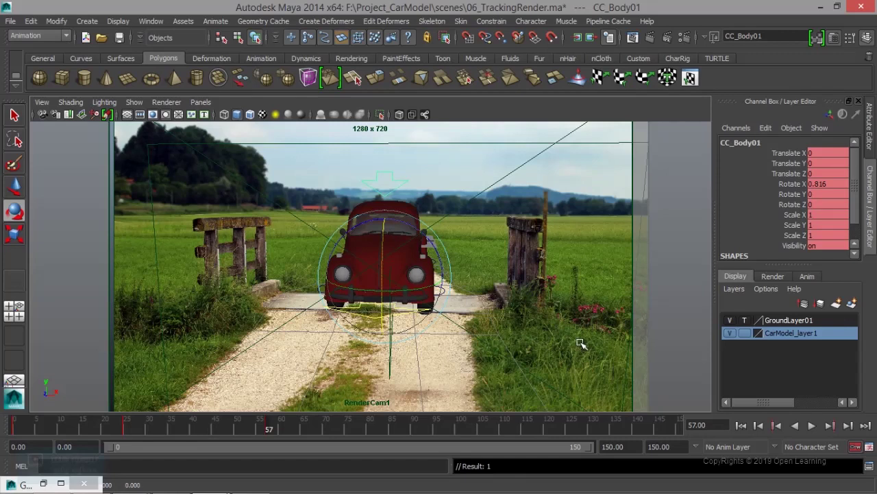
At frame 73, tilt the car body back to about 0.8 and lower it slightly
{"action": "key", "text": "alt+v"}
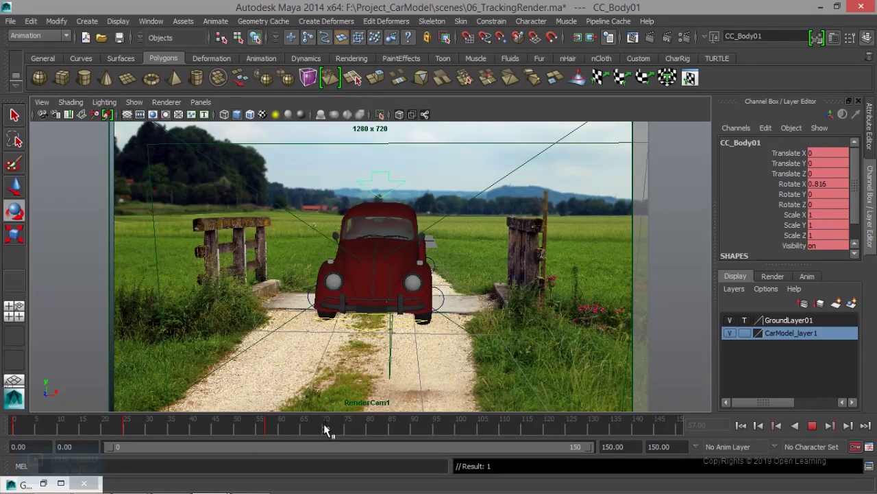
{"action": "left_click", "coordinate": [335, 423]}
{"action": "key", "text": "e"}
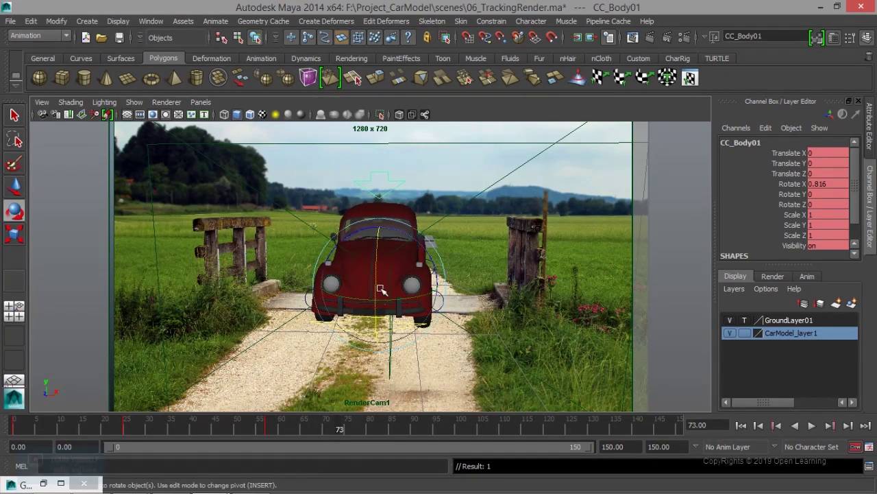
{"action": "left_click_drag", "start_coordinate": [375, 273], "coordinate": [375, 271]}
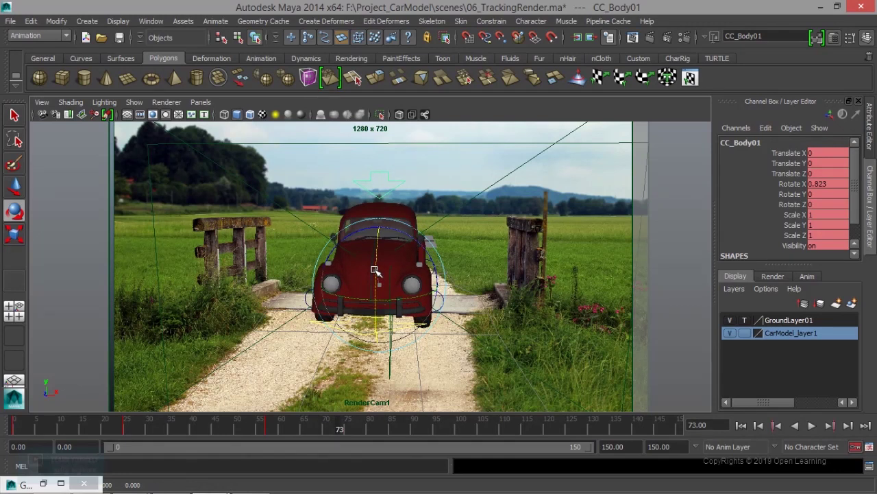
{"action": "key", "text": "w"}
{"action": "left_click_drag", "start_coordinate": [377, 246], "coordinate": [378, 252]}
Raise the body pitch at the frame 73 key to about 1.5
{"action": "left_click_drag", "start_coordinate": [345, 432], "coordinate": [14, 428]}
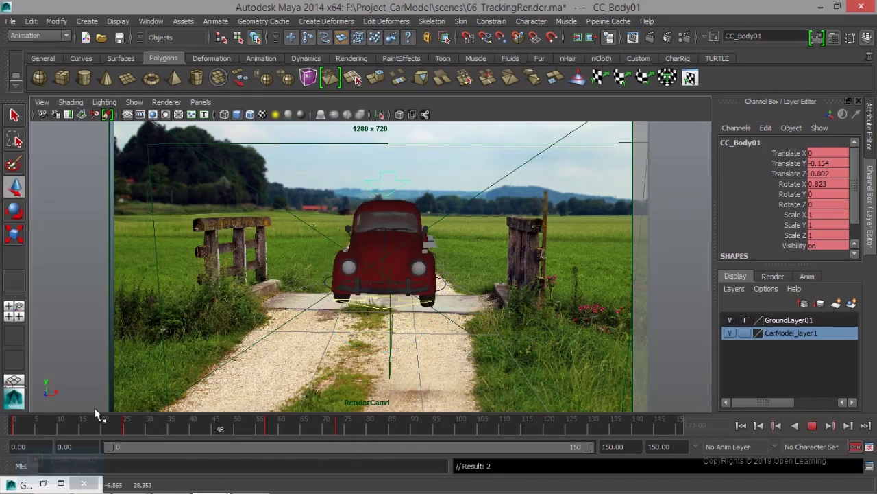
{"action": "left_click", "coordinate": [812, 425]}
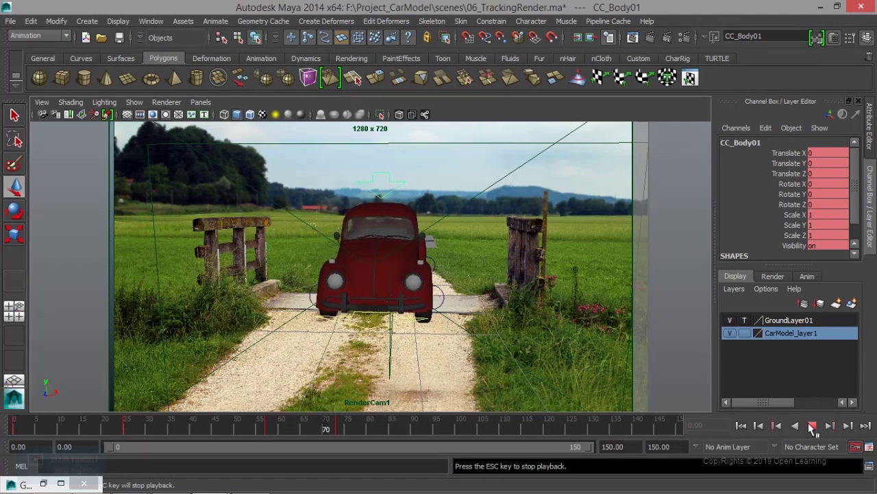
{"action": "left_click", "coordinate": [812, 425]}
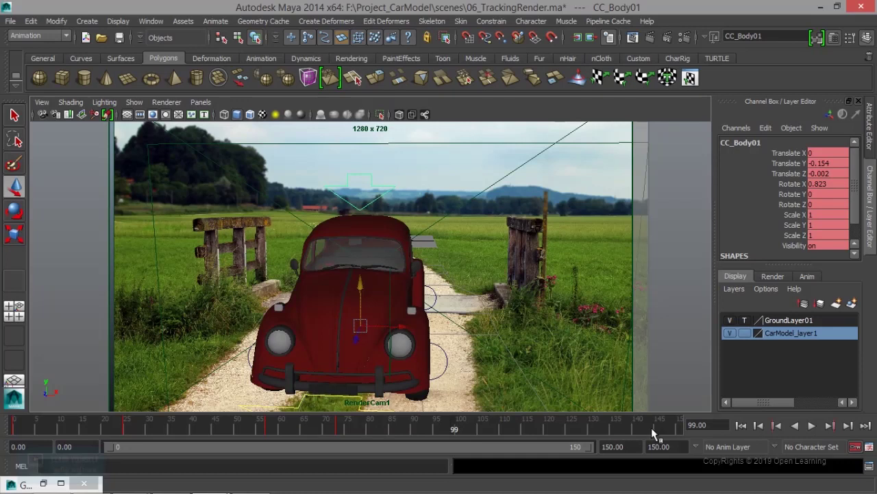
{"action": "left_click", "coordinate": [759, 425]}
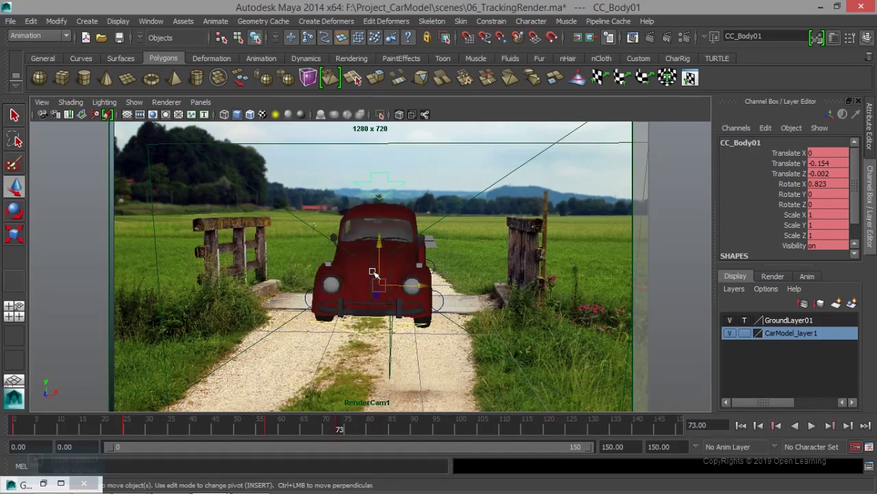
{"action": "key", "text": "e"}
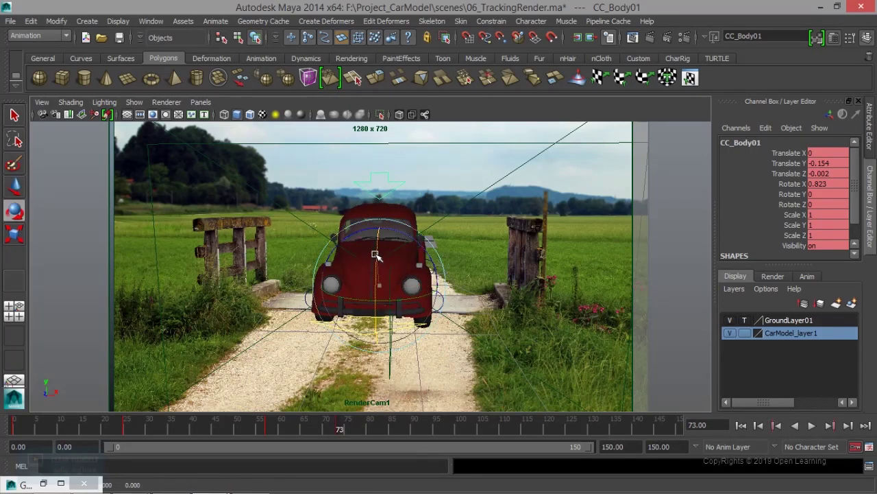
{"action": "left_click_drag", "start_coordinate": [374, 255], "coordinate": [373, 256]}
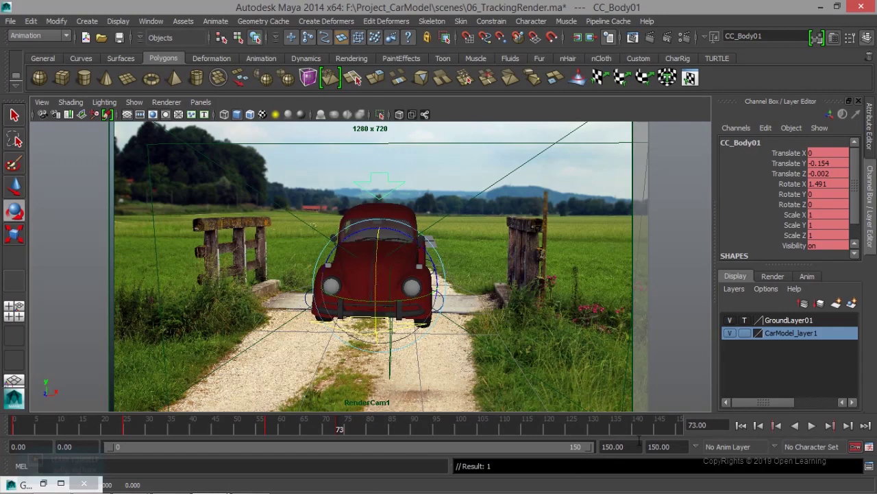
{"action": "left_click", "coordinate": [758, 426]}
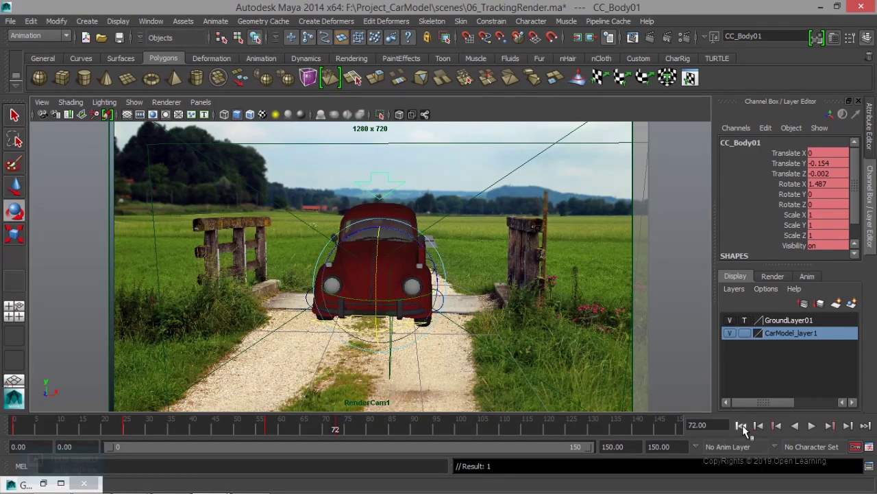
Deepen the body's forward pitch at frame 25 to about -4
{"action": "left_click", "coordinate": [742, 425]}
{"action": "left_click", "coordinate": [812, 426]}
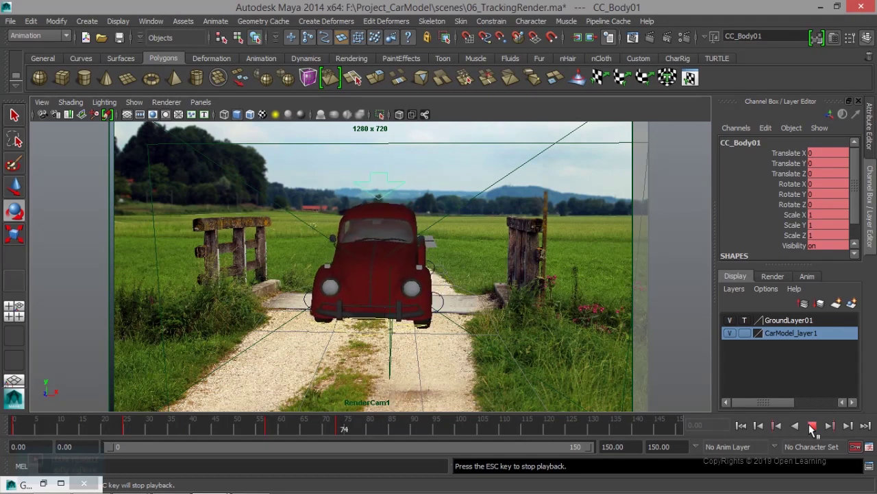
{"action": "left_click", "coordinate": [811, 427]}
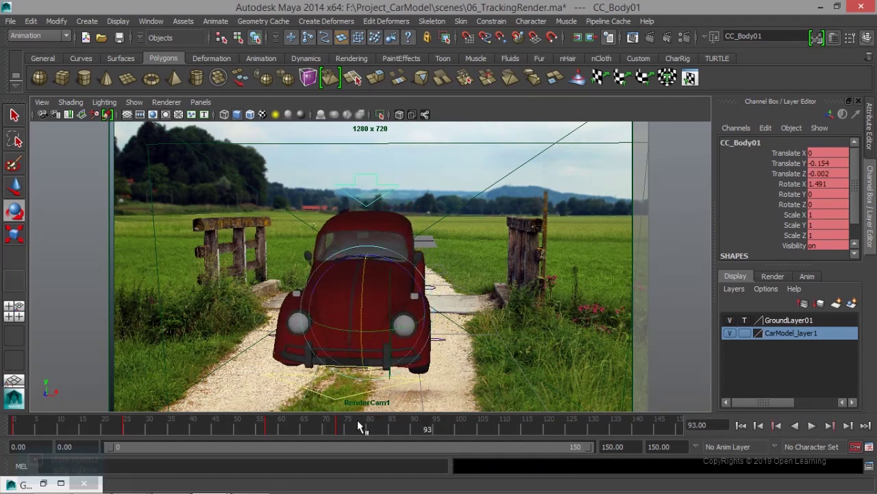
{"action": "left_click", "coordinate": [777, 426]}
{"action": "left_click", "coordinate": [777, 426]}
{"action": "left_click", "coordinate": [776, 425]}
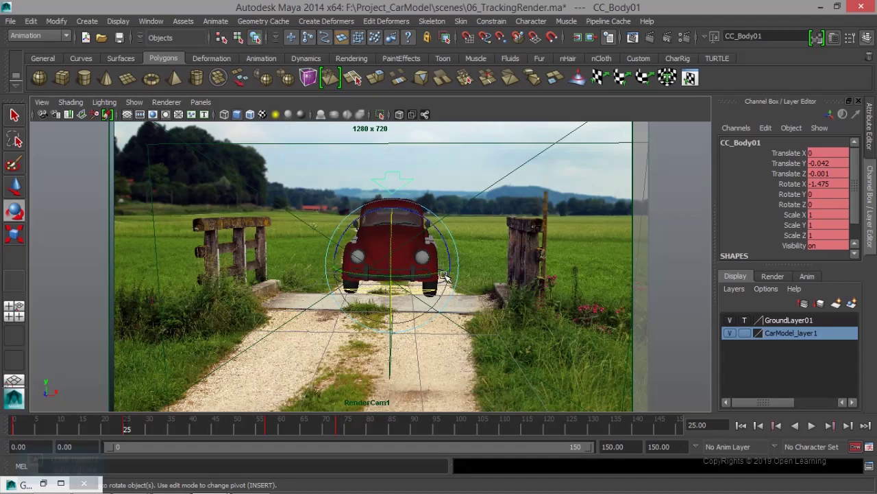
{"action": "left_click_drag", "start_coordinate": [392, 238], "coordinate": [392, 239]}
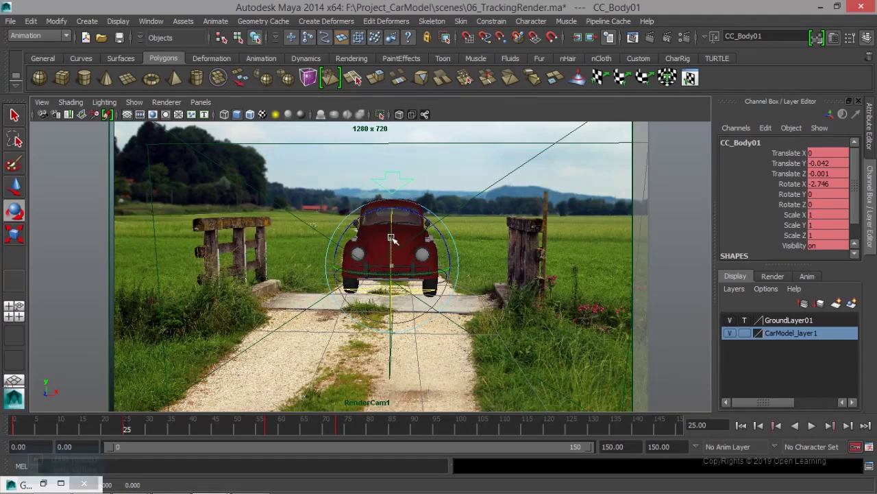
{"action": "left_click_drag", "start_coordinate": [392, 237], "coordinate": [392, 239]}
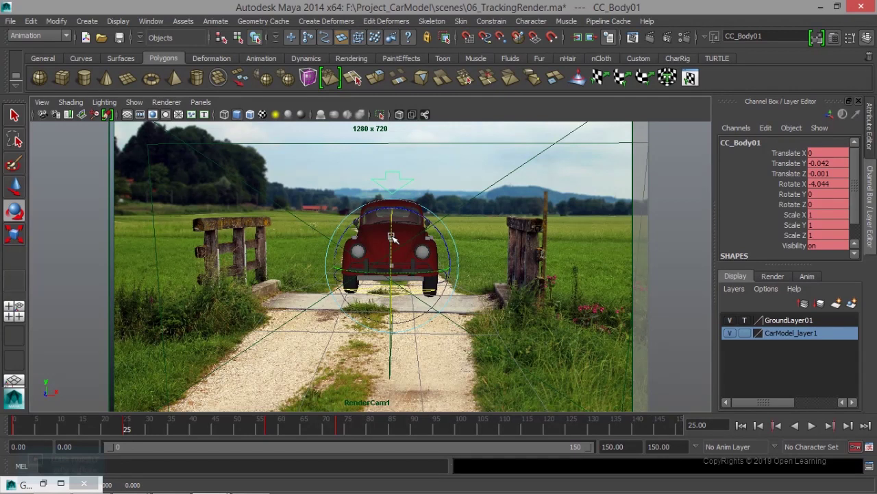
Set the body tilt at frame 57 to about 3 and key it
{"action": "left_click", "coordinate": [742, 425]}
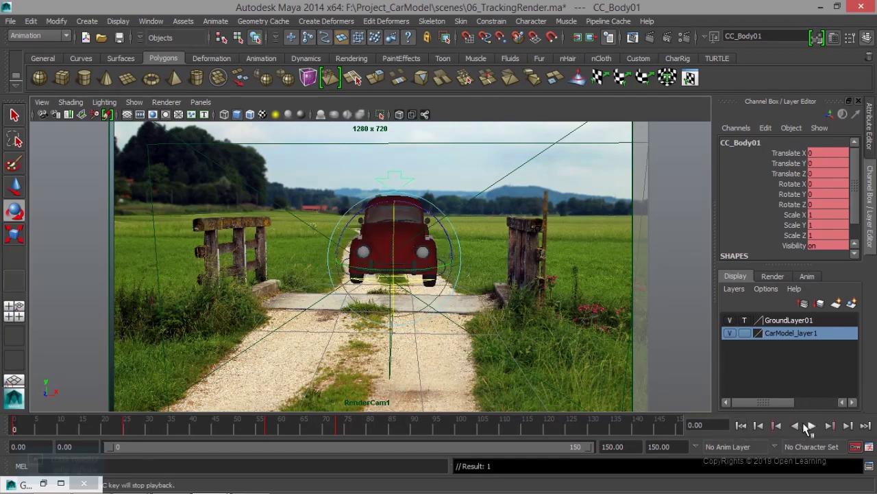
{"action": "left_click", "coordinate": [809, 426]}
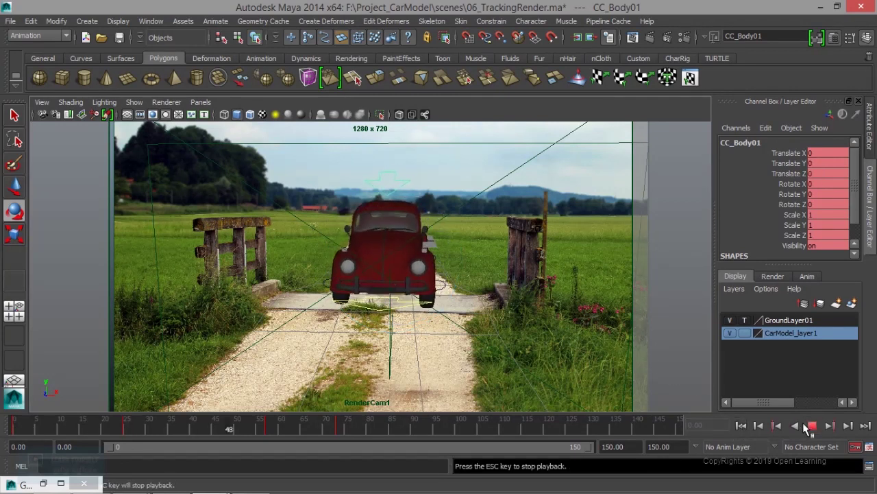
{"action": "left_click", "coordinate": [809, 426]}
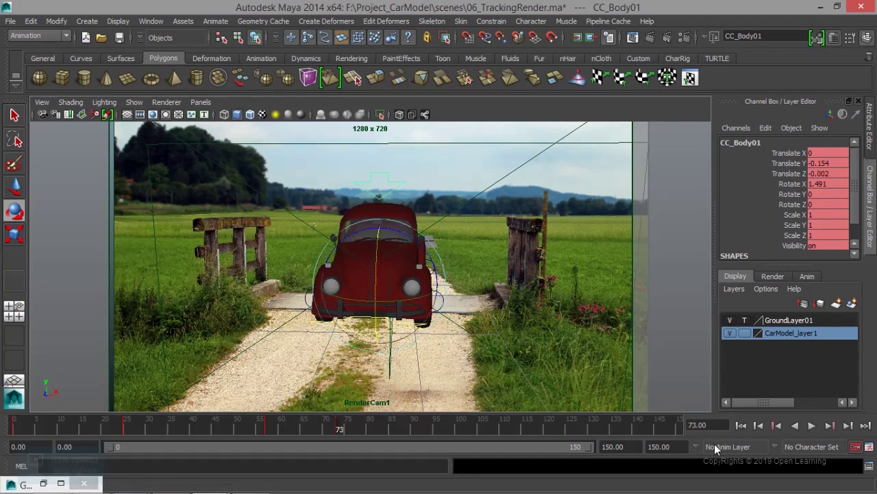
{"action": "left_click", "coordinate": [777, 425]}
{"action": "left_click_drag", "start_coordinate": [381, 239], "coordinate": [381, 242]}
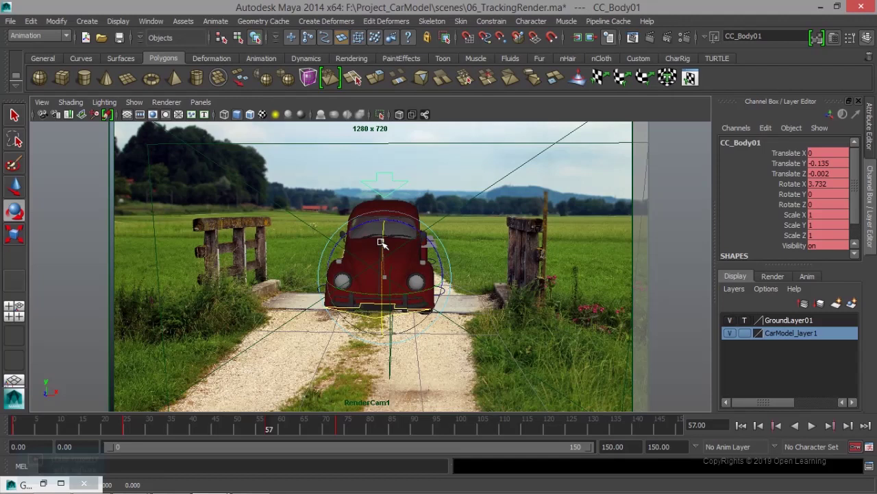
{"action": "left_click_drag", "start_coordinate": [381, 242], "coordinate": [382, 241]}
{"action": "key", "text": "s"}
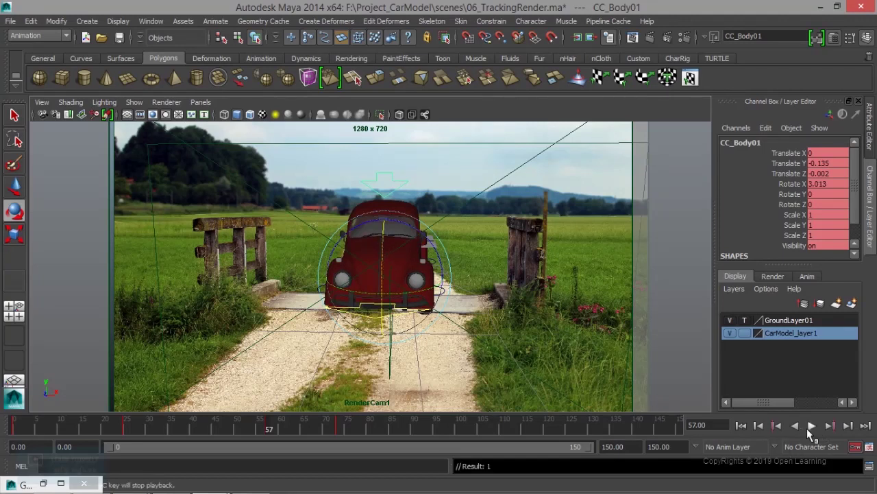
Replay the pitch animation from frame 0 and return to the frame 25 key
{"action": "left_click", "coordinate": [741, 425]}
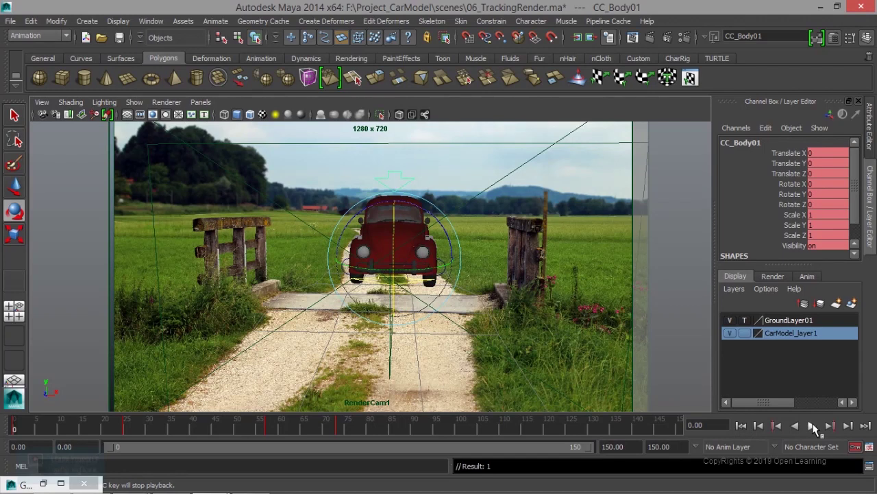
{"action": "left_click", "coordinate": [812, 425]}
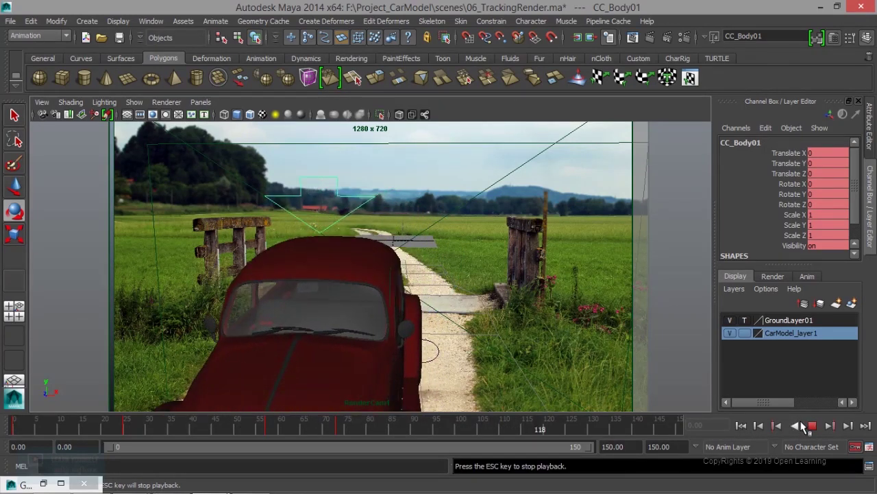
{"action": "left_click", "coordinate": [812, 425]}
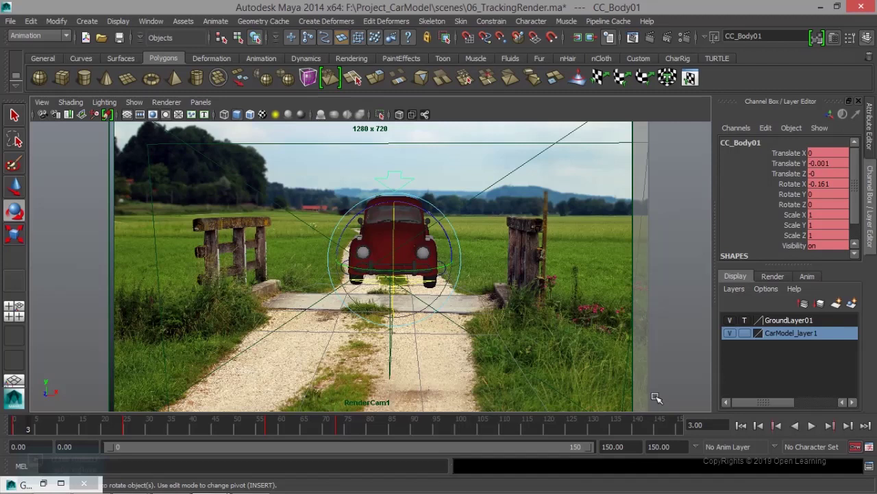
{"action": "left_click", "coordinate": [775, 426]}
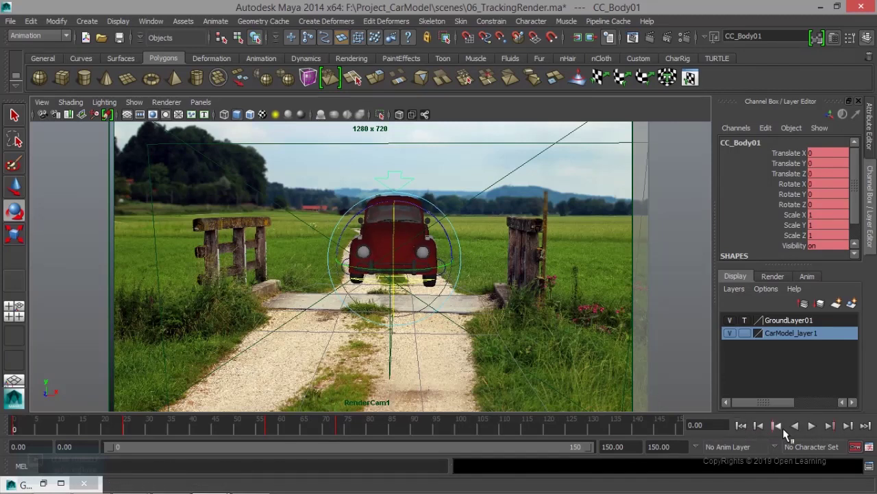
{"action": "left_click", "coordinate": [811, 426]}
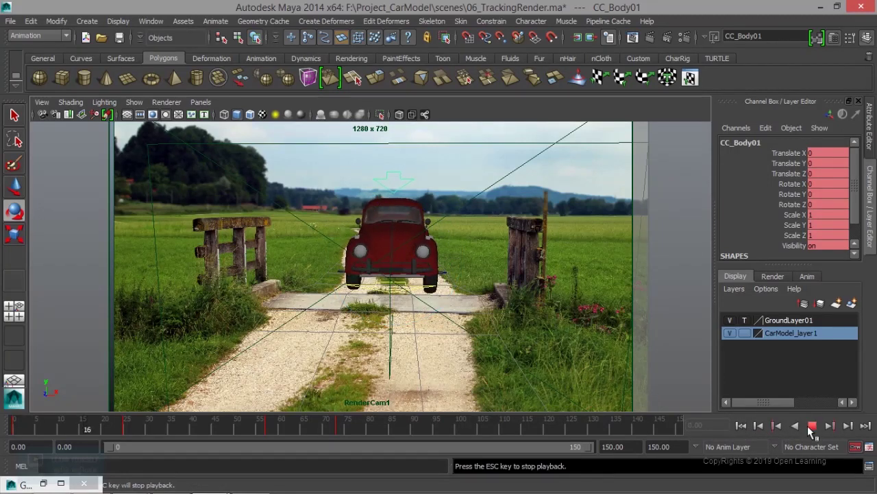
{"action": "left_click", "coordinate": [811, 426]}
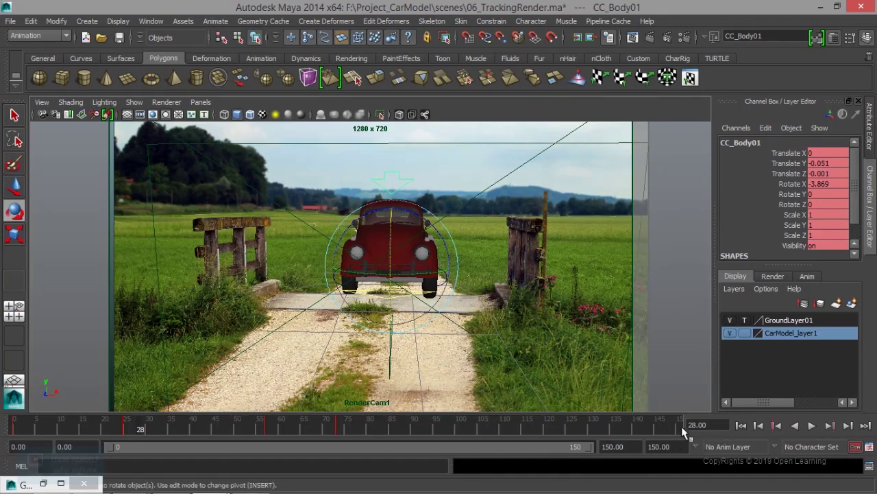
{"action": "left_click", "coordinate": [756, 427]}
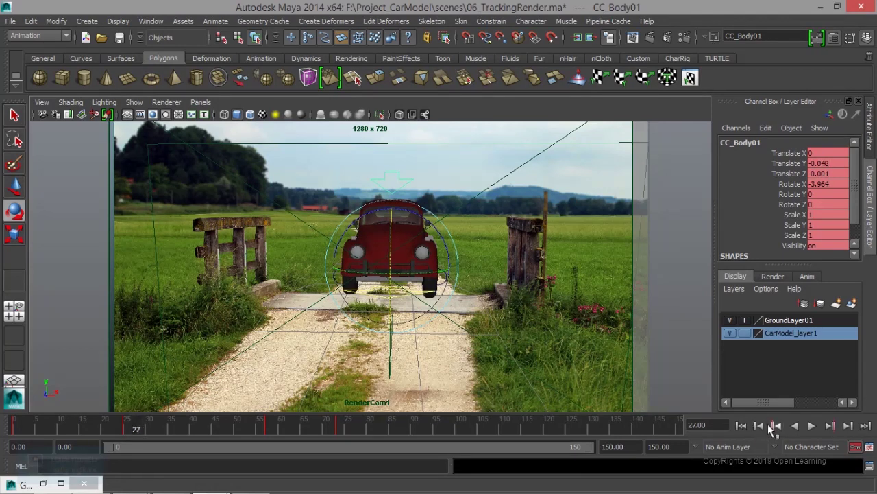
{"action": "left_click", "coordinate": [774, 425]}
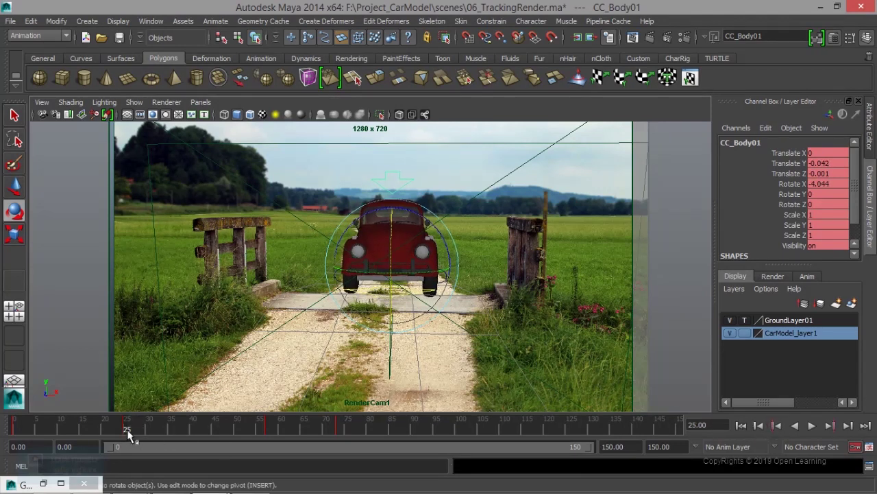
{"action": "left_click", "coordinate": [416, 215]}
Key the body rolling to one side at frame 25 and the other side at 42
{"action": "left_click_drag", "start_coordinate": [417, 215], "coordinate": [414, 213]}
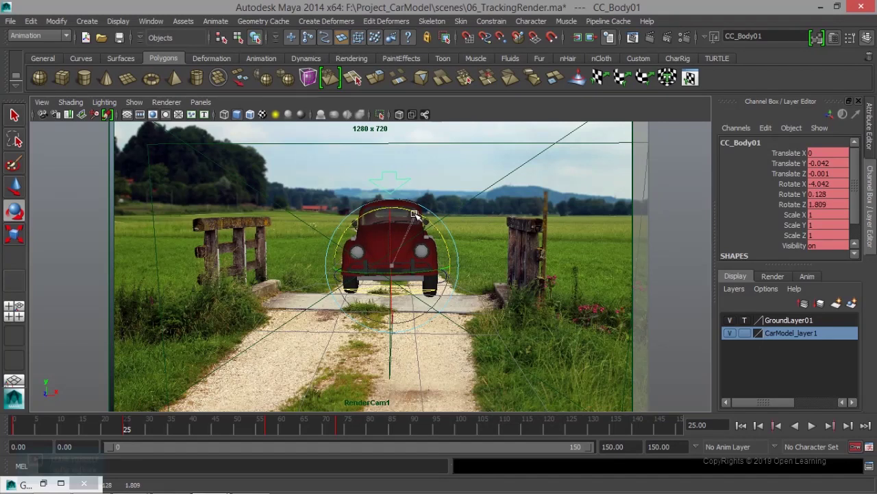
{"action": "left_click_drag", "start_coordinate": [414, 214], "coordinate": [415, 215]}
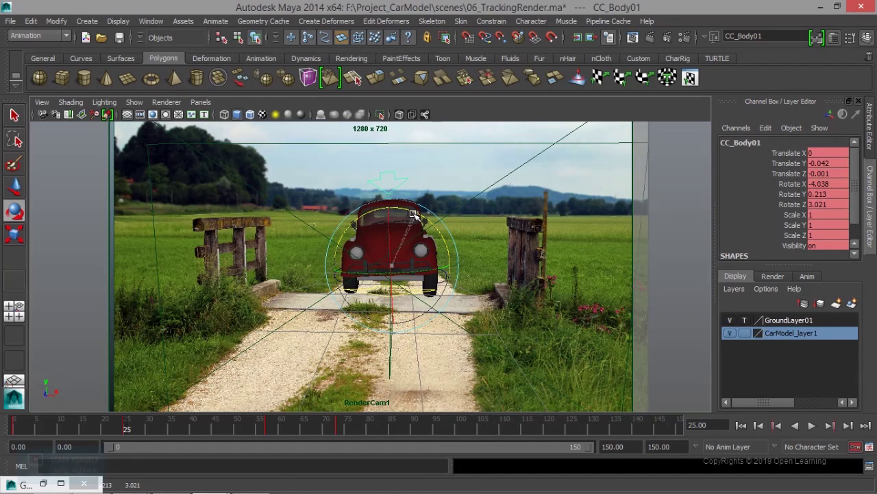
{"action": "left_click", "coordinate": [128, 428]}
{"action": "left_click_drag", "start_coordinate": [158, 429], "coordinate": [203, 426]}
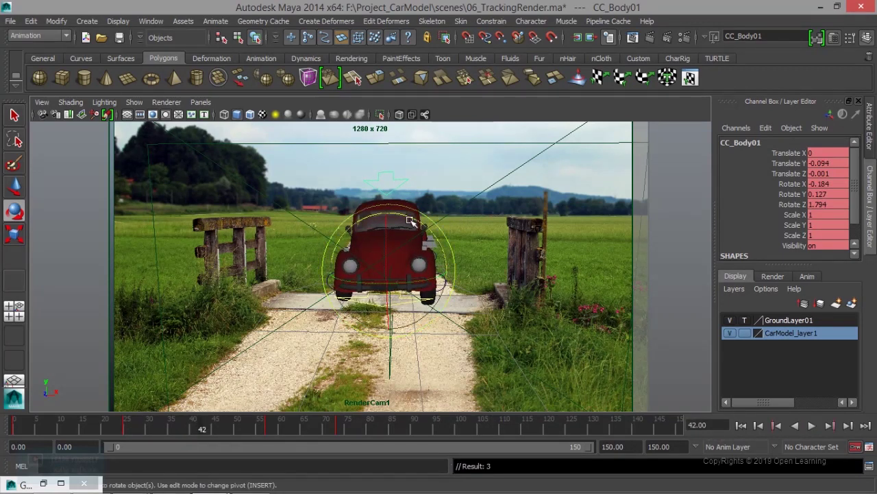
{"action": "left_click_drag", "start_coordinate": [411, 217], "coordinate": [414, 217]}
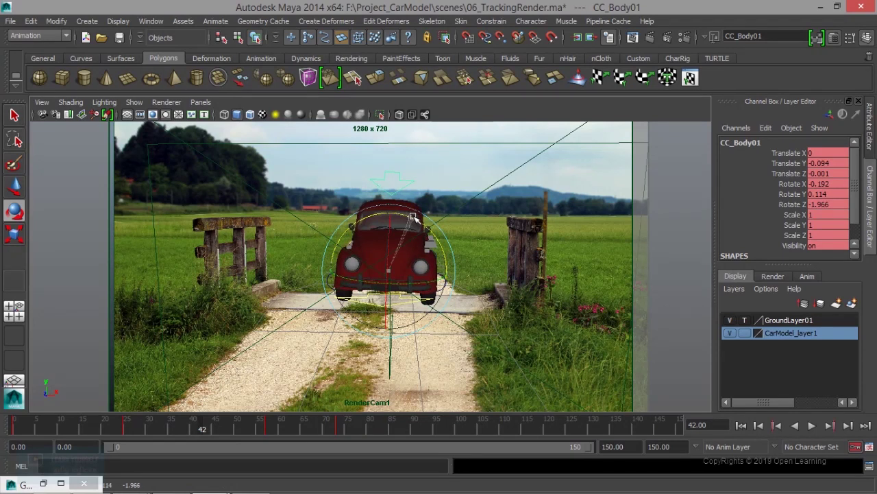
{"action": "key", "text": "shift+e"}
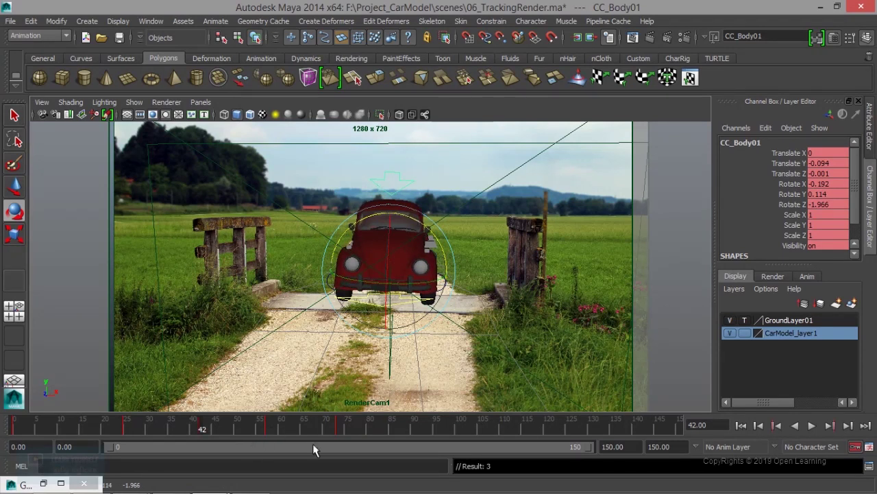
Ease the roll slightly past level at frame 57, key it, and replay
{"action": "left_click", "coordinate": [831, 426]}
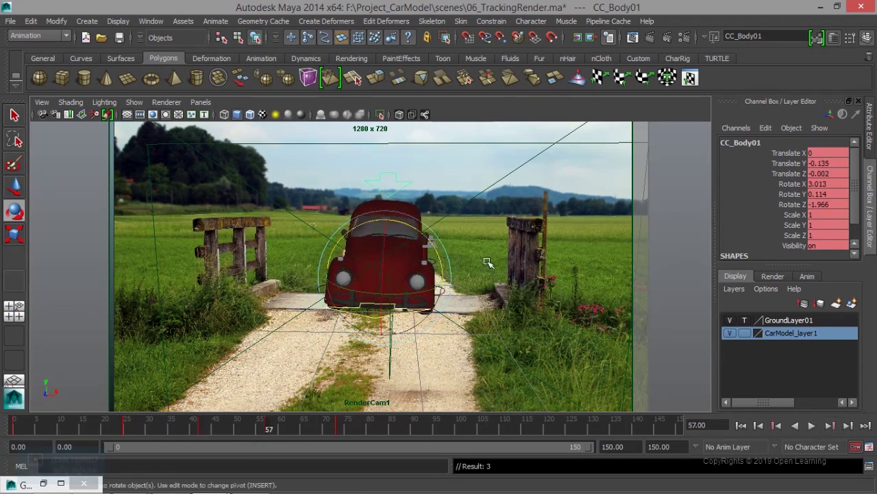
{"action": "left_click_drag", "start_coordinate": [407, 233], "coordinate": [408, 229]}
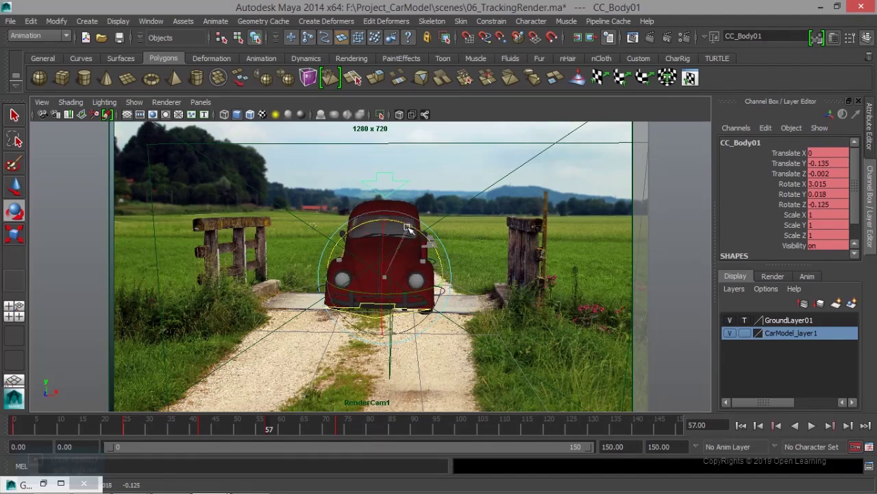
{"action": "left_click_drag", "start_coordinate": [408, 228], "coordinate": [408, 229]}
{"action": "key", "text": "shift+e"}
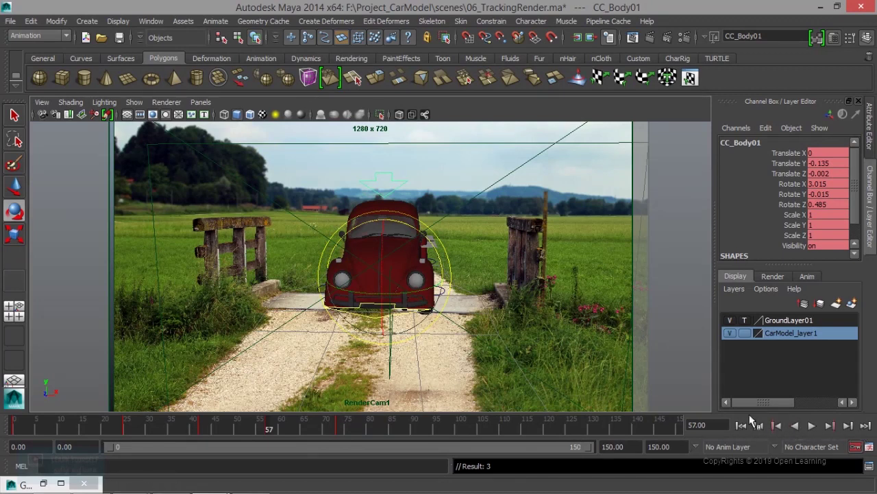
{"action": "left_click", "coordinate": [742, 425]}
{"action": "left_click", "coordinate": [810, 425]}
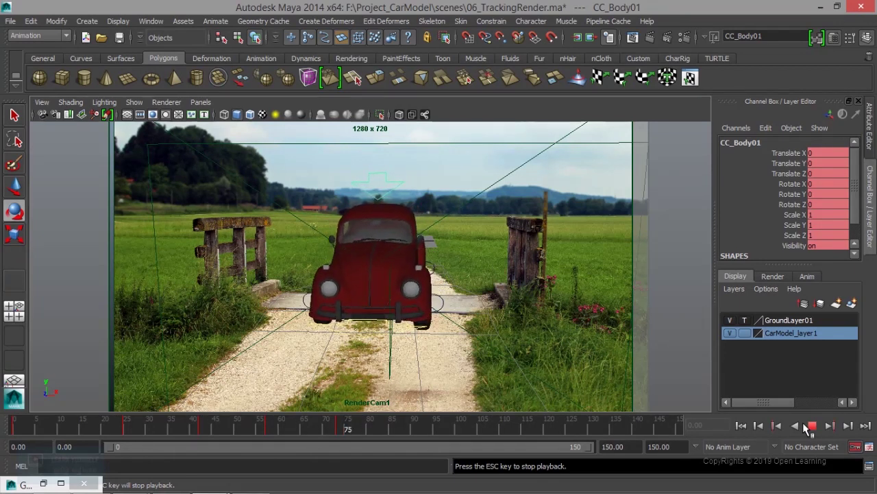
{"action": "left_click", "coordinate": [811, 425]}
Roll the body strongly to the opposite side at frame 73 (Rotate Z -3.817) and key it
{"action": "left_click_drag", "start_coordinate": [288, 428], "coordinate": [339, 432]}
{"action": "left_click", "coordinate": [815, 425]}
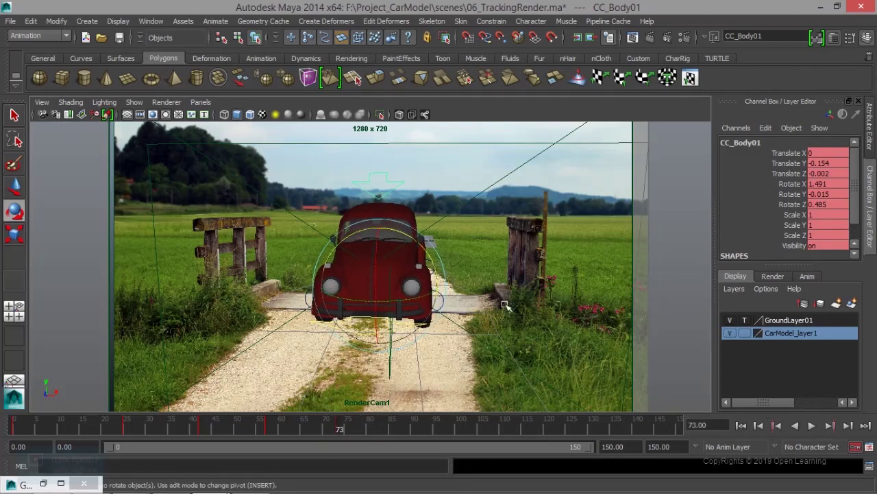
{"action": "left_click", "coordinate": [407, 235]}
{"action": "left_click_drag", "start_coordinate": [407, 235], "coordinate": [412, 237]}
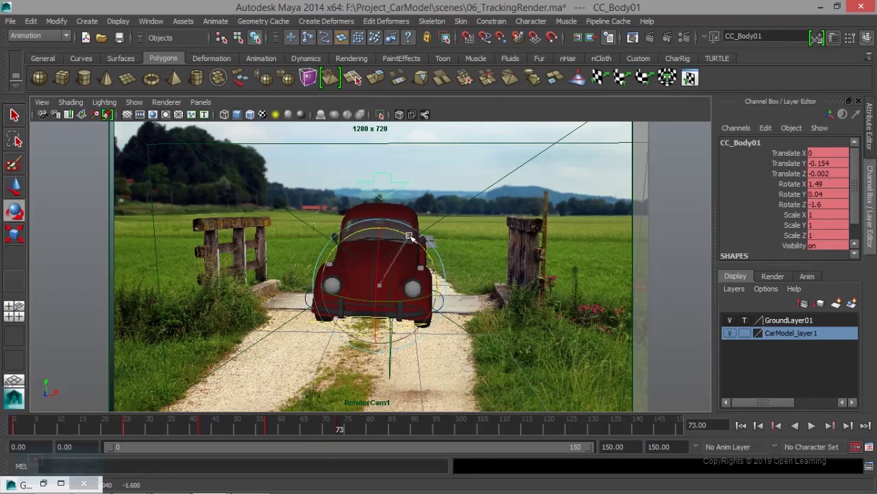
{"action": "key", "text": "shift+e"}
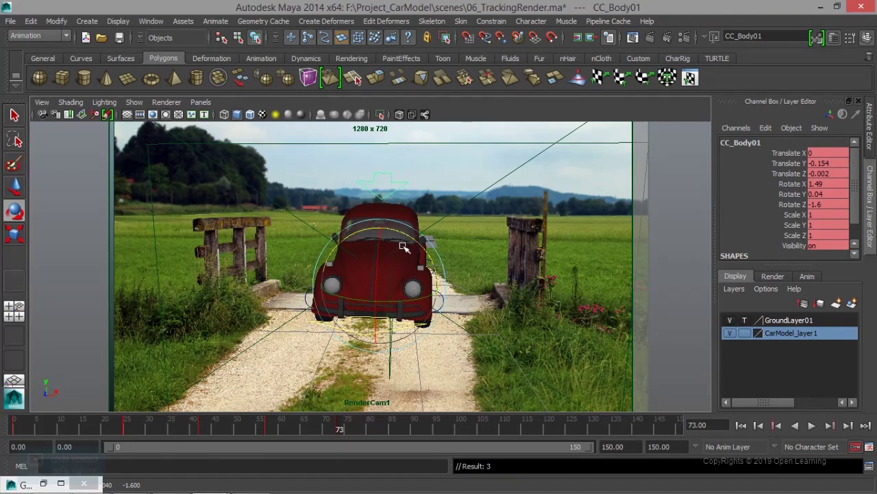
{"action": "left_click_drag", "start_coordinate": [407, 236], "coordinate": [411, 239]}
{"action": "key", "text": "shift+e"}
{"action": "key", "text": "alt+v"}
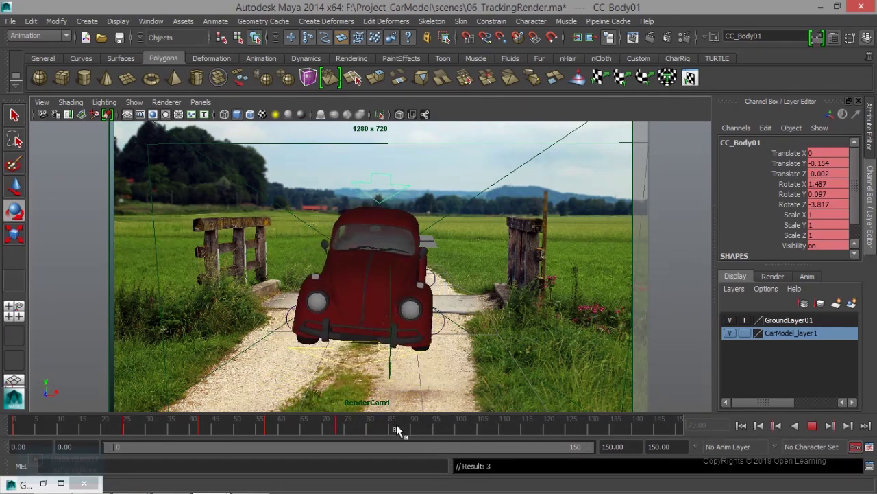
At frame 86, undo a trial roll and reset CC_Body01's Rotate Z to 0
{"action": "key", "text": "alt+v"}
{"action": "left_click_drag", "start_coordinate": [387, 245], "coordinate": [401, 252]}
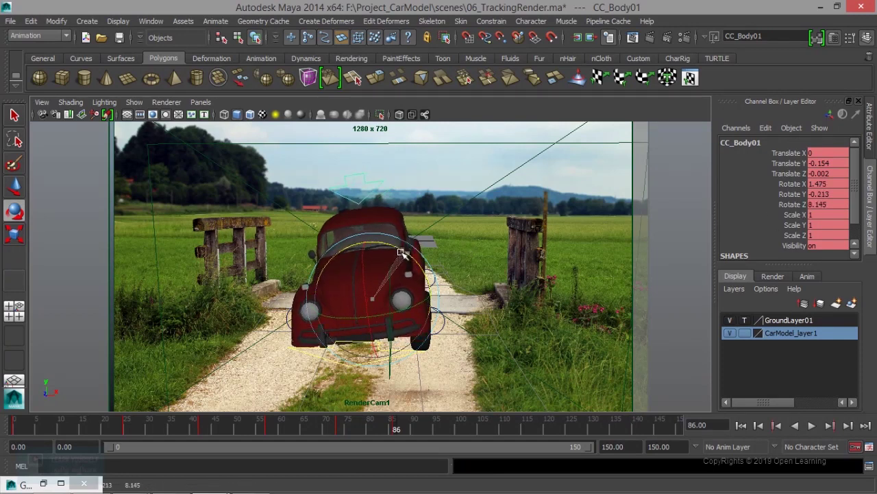
{"action": "key", "text": "ctrl+z"}
{"action": "double_click", "coordinate": [838, 203]}
{"action": "key", "text": "Return"}
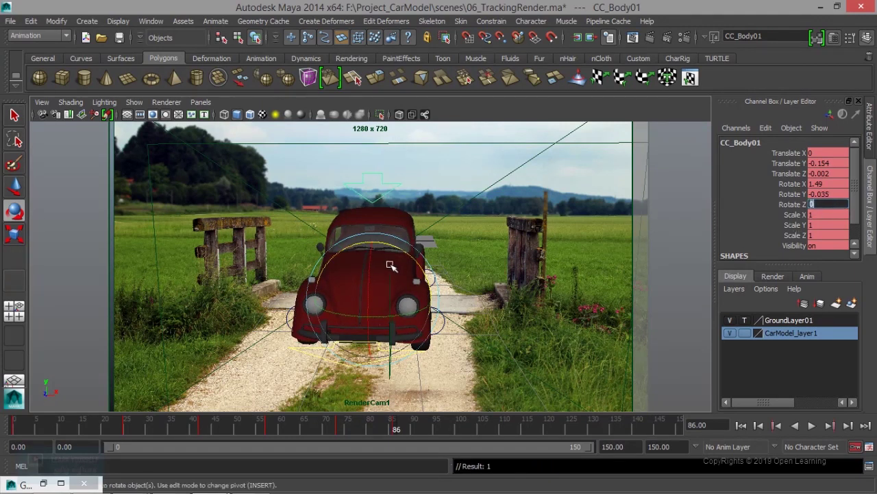
Roll the body to Rotate Z 2.058 at frame 86, then replay from frame 0
{"action": "mouse_move", "coordinate": [391, 429]}
{"action": "left_mouse_down"}
{"action": "mouse_move", "coordinate": [313, 428]}
{"action": "mouse_move", "coordinate": [405, 430]}
{"action": "left_mouse_up"}
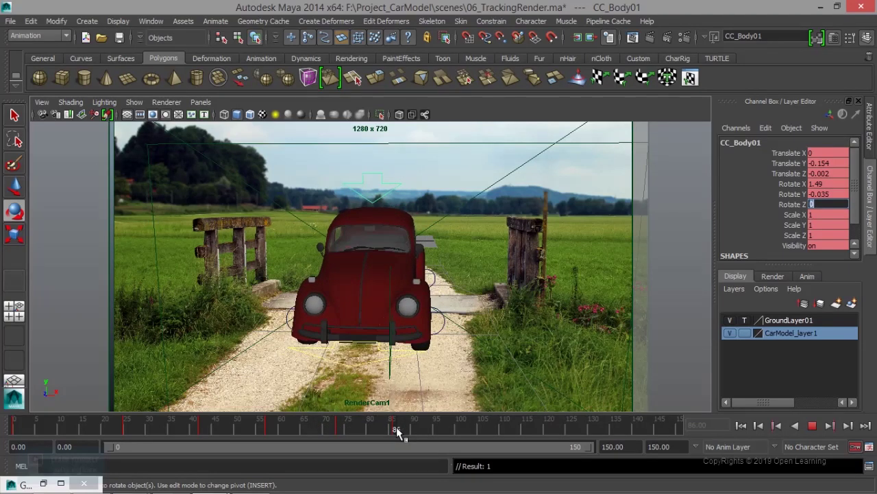
{"action": "left_click", "coordinate": [813, 425]}
{"action": "left_click", "coordinate": [777, 426]}
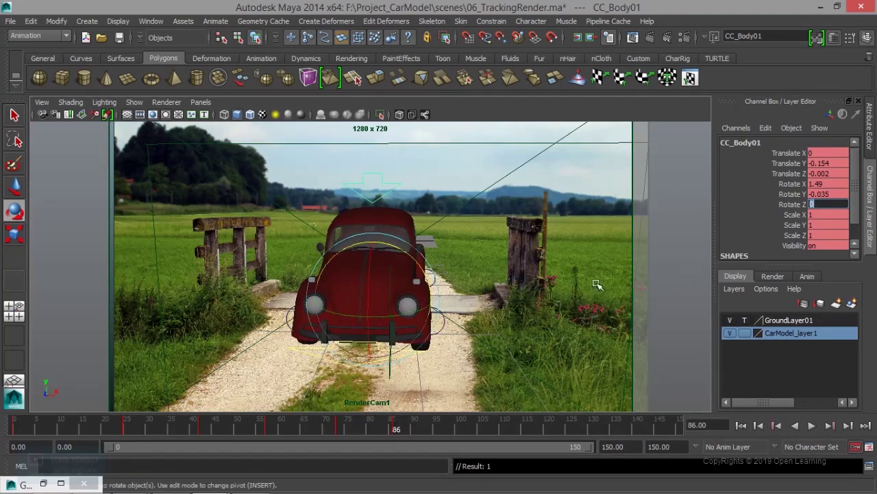
{"action": "left_click_drag", "start_coordinate": [414, 260], "coordinate": [413, 256]}
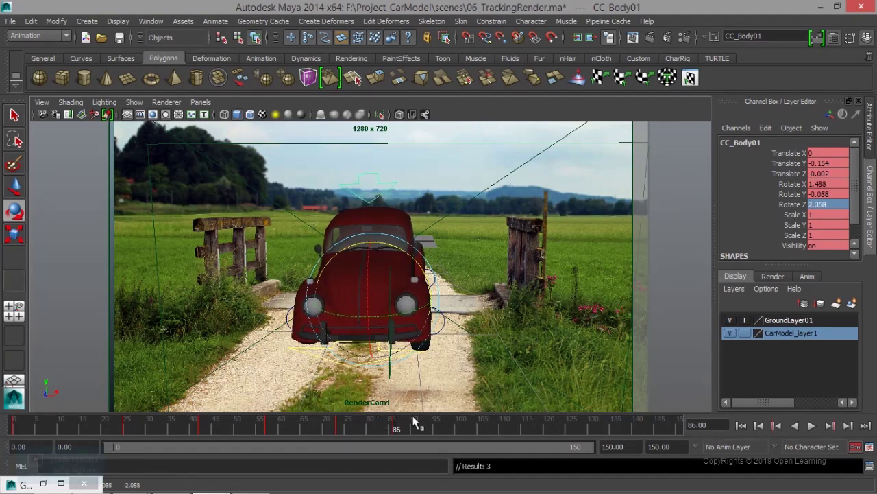
{"action": "left_click", "coordinate": [743, 427]}
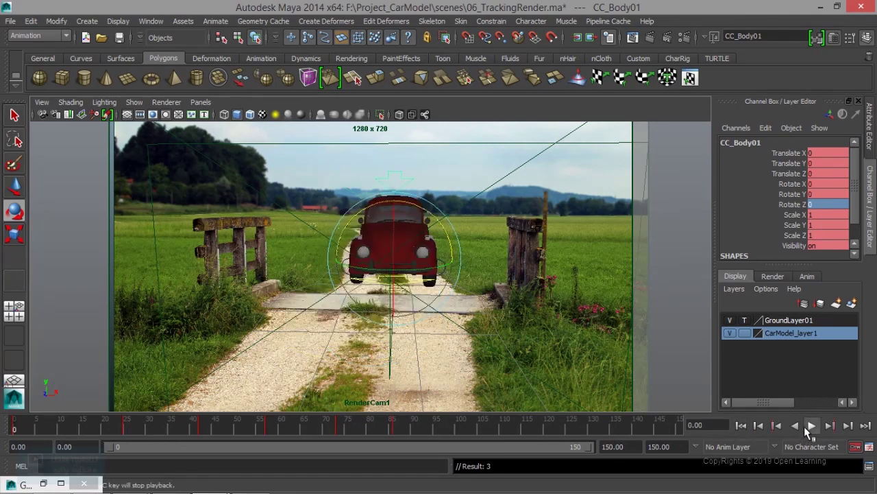
{"action": "left_click", "coordinate": [805, 426]}
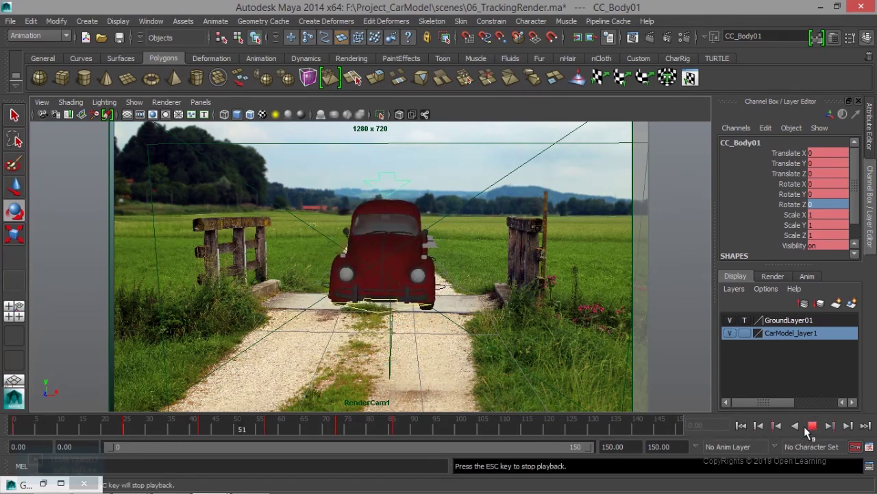
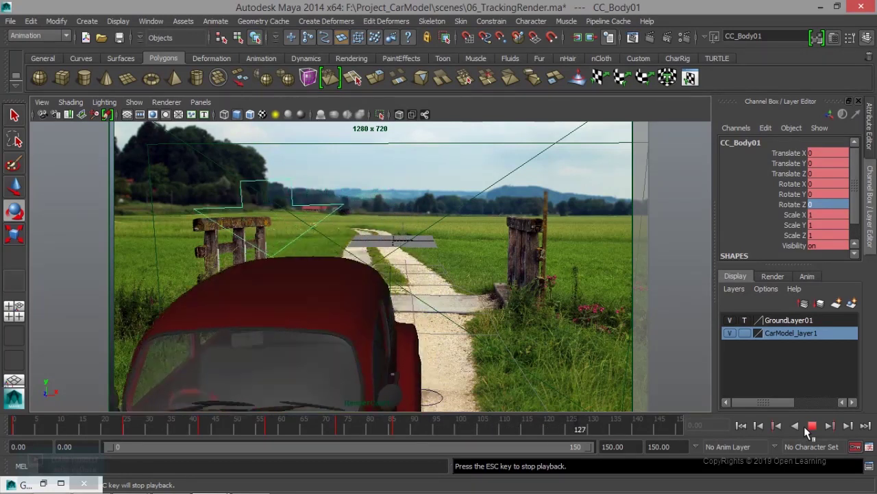
Replay the car's bumpy ride, scrub to about frame 55, and restore the Graph Editor
{"action": "left_click", "coordinate": [807, 426]}
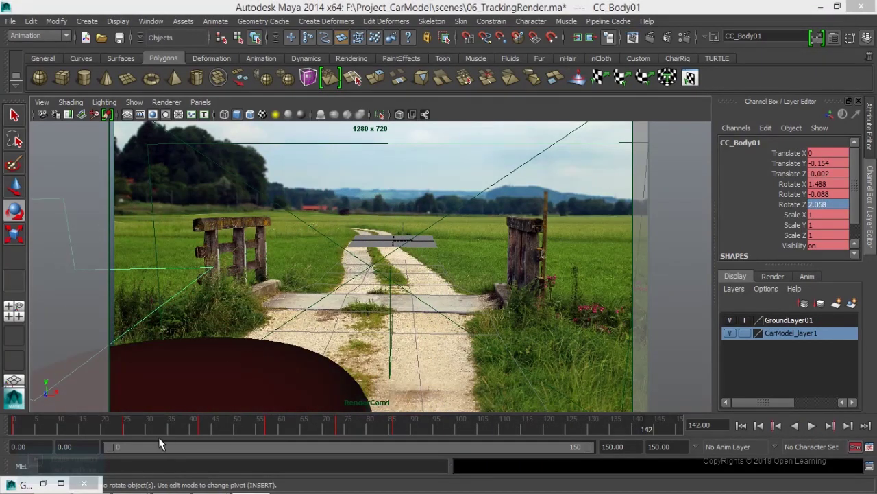
{"action": "left_click", "coordinate": [147, 422]}
{"action": "key", "text": "alt+v"}
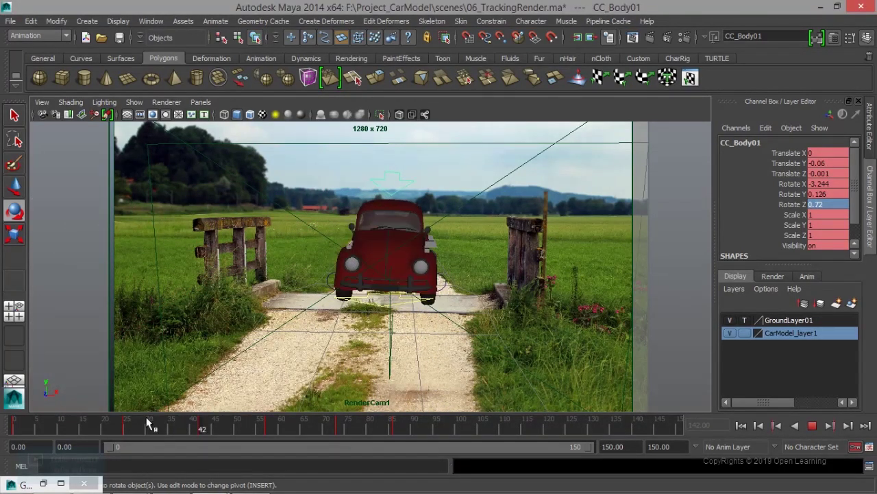
{"action": "mouse_move", "coordinate": [193, 423]}
{"action": "left_mouse_down"}
{"action": "mouse_move", "coordinate": [278, 424]}
{"action": "mouse_move", "coordinate": [117, 425]}
{"action": "mouse_move", "coordinate": [217, 429]}
{"action": "mouse_move", "coordinate": [167, 425]}
{"action": "mouse_move", "coordinate": [174, 430]}
{"action": "left_mouse_up"}
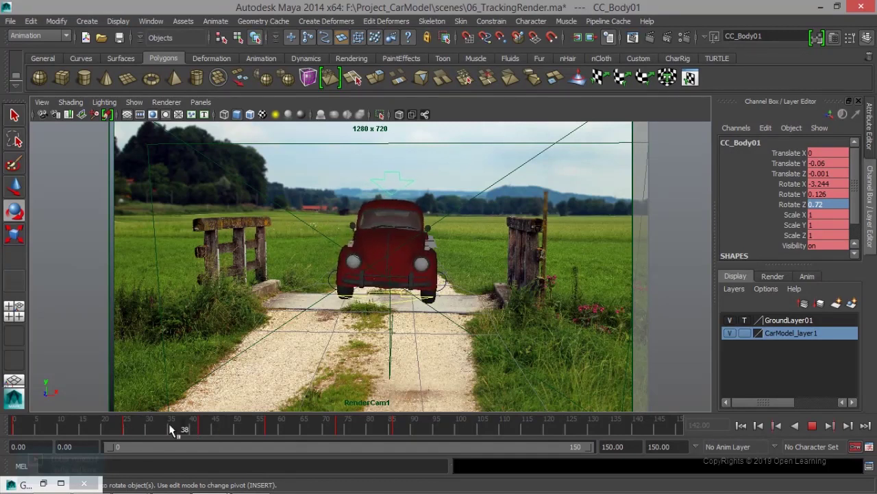
{"action": "left_click", "coordinate": [64, 482]}
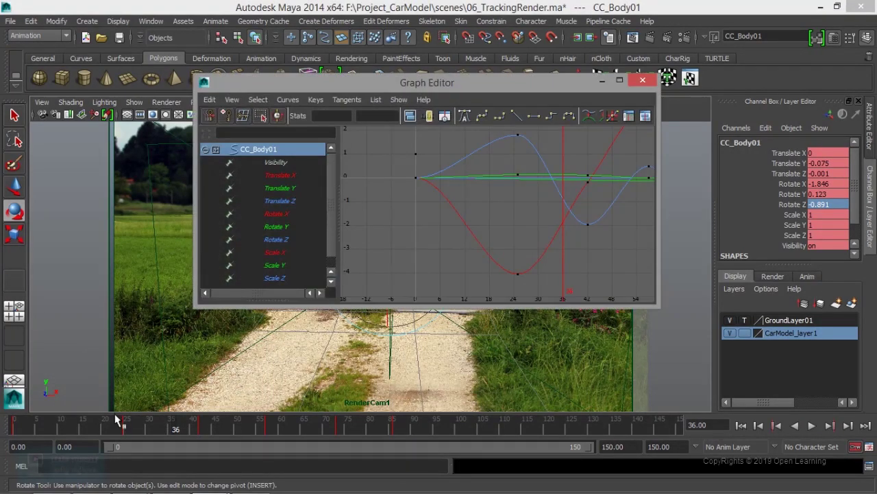
At frame 34, isolate the Rotate X curve and adjust the frame-42 key's left tangent
{"action": "left_click_drag", "start_coordinate": [186, 429], "coordinate": [132, 426]}
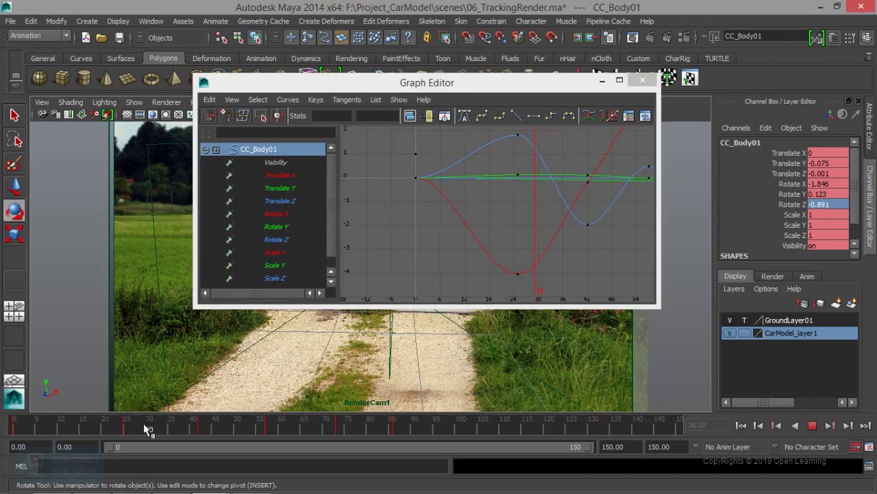
{"action": "key", "text": "a"}
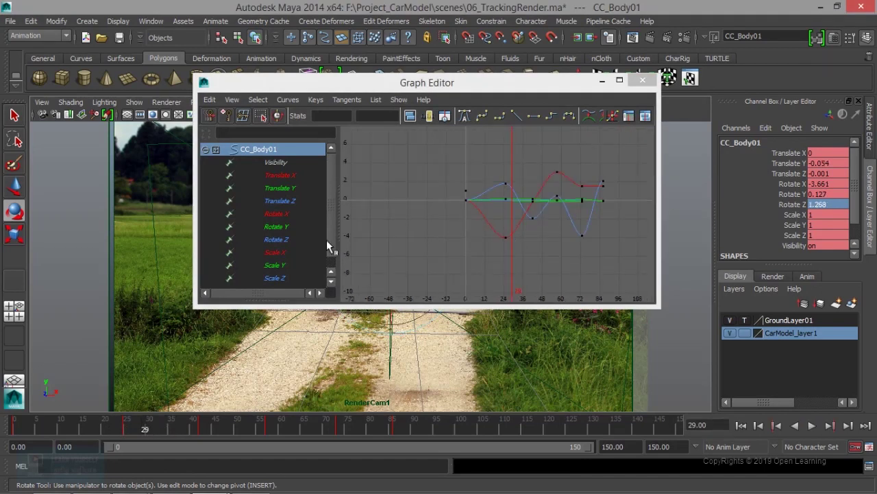
{"action": "left_click", "coordinate": [285, 216]}
{"action": "key", "text": "f"}
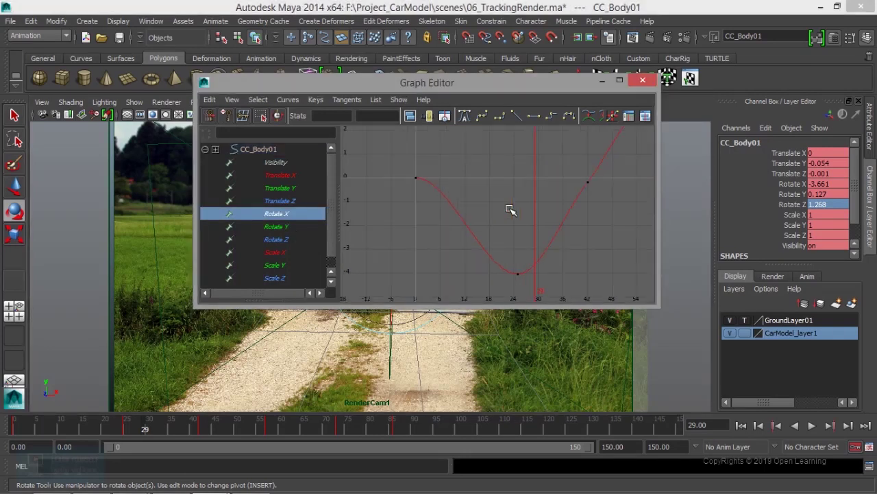
{"action": "middle_click_drag", "start_coordinate": [573, 227], "coordinate": [516, 236], "text": "alt"}
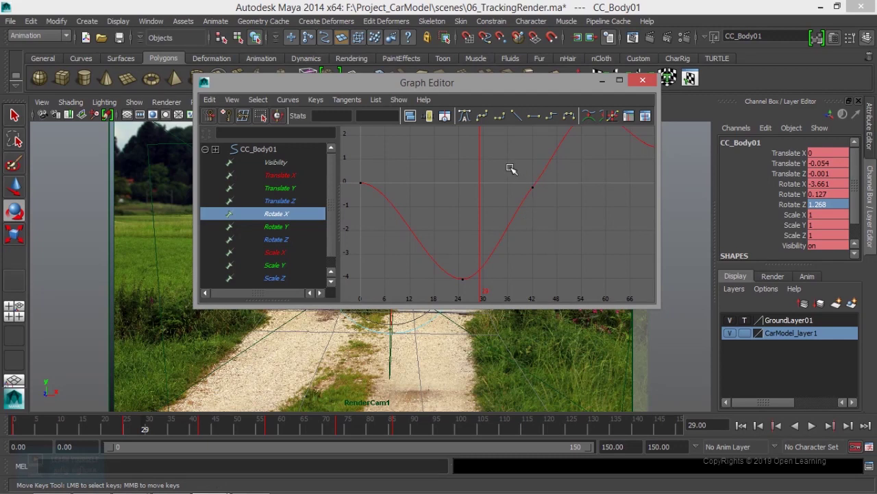
{"action": "left_click_drag", "start_coordinate": [509, 167], "coordinate": [559, 218]}
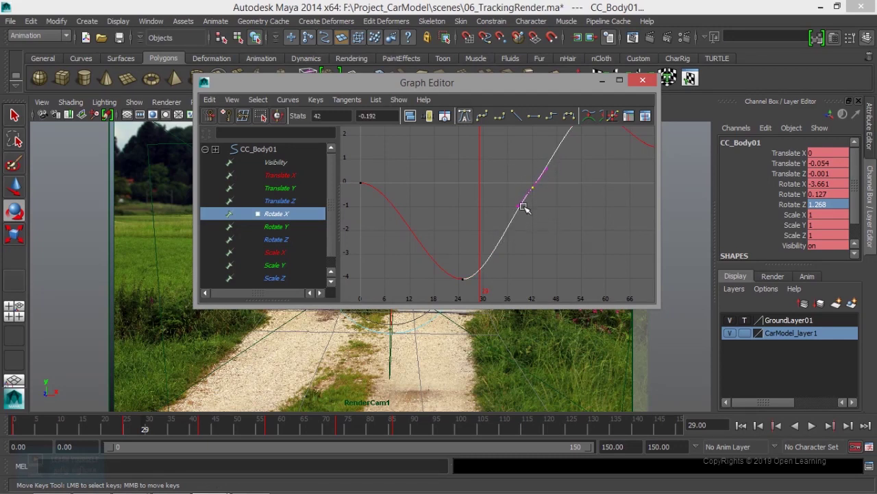
{"action": "scroll", "coordinate": [545, 194], "scroll_direction": "up", "scroll_amount": 2}
{"action": "middle_click_drag", "start_coordinate": [550, 199], "coordinate": [521, 242], "text": "alt"}
{"action": "left_click", "coordinate": [512, 232]}
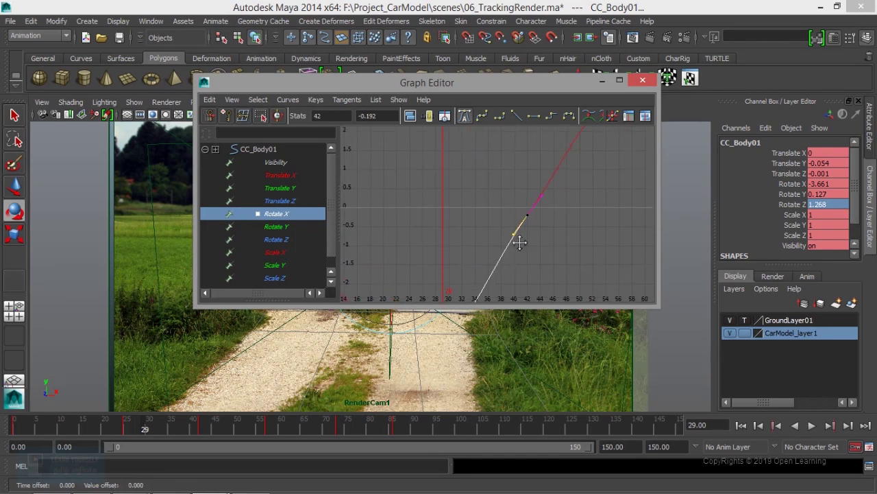
Select the Rotate X key at frame 0, undoing an accidental move of it
{"action": "key", "text": "a"}
{"action": "middle_click_drag", "start_coordinate": [499, 194], "coordinate": [559, 247], "text": "alt"}
{"action": "left_click_drag", "start_coordinate": [417, 187], "coordinate": [475, 219]}
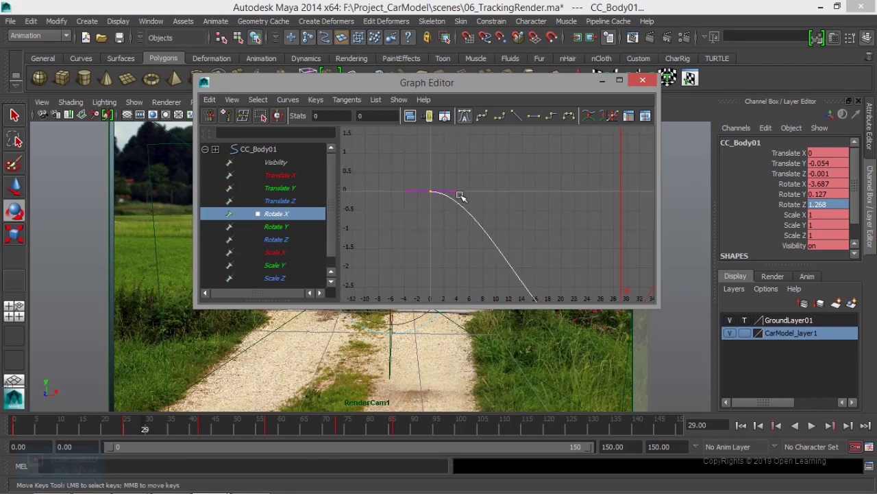
{"action": "mouse_move", "coordinate": [458, 192]}
{"action": "middle_mouse_down"}
{"action": "mouse_move", "coordinate": [478, 198]}
{"action": "mouse_move", "coordinate": [470, 203]}
{"action": "middle_mouse_up"}
{"action": "key", "text": "ctrl+z"}
Reshape the Rotate X curve around the frame-73 key, then minimize the Graph Editor
{"action": "scroll", "coordinate": [511, 247], "scroll_direction": "down", "scroll_amount": 3}
{"action": "middle_click_drag", "start_coordinate": [544, 237], "coordinate": [427, 251], "text": "alt"}
{"action": "right_click_drag", "start_coordinate": [476, 237], "coordinate": [560, 228], "text": "alt"}
{"action": "left_click_drag", "start_coordinate": [500, 221], "coordinate": [557, 257]}
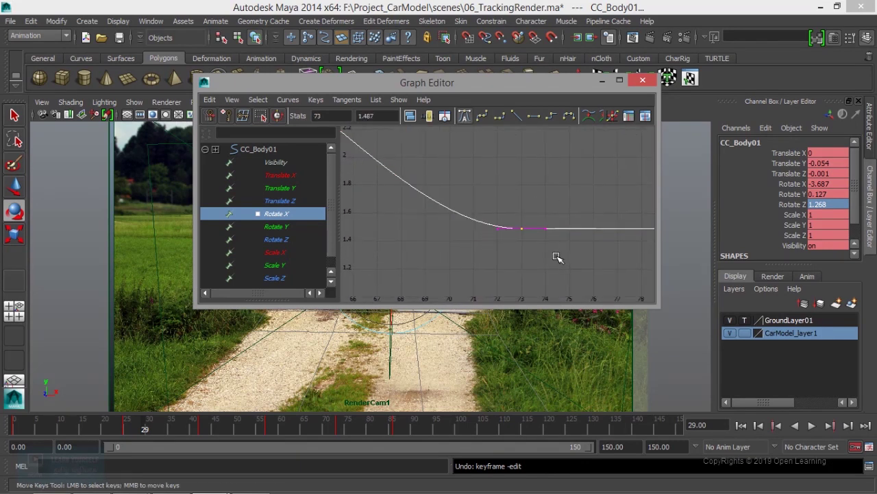
{"action": "middle_click_drag", "start_coordinate": [503, 235], "coordinate": [491, 238]}
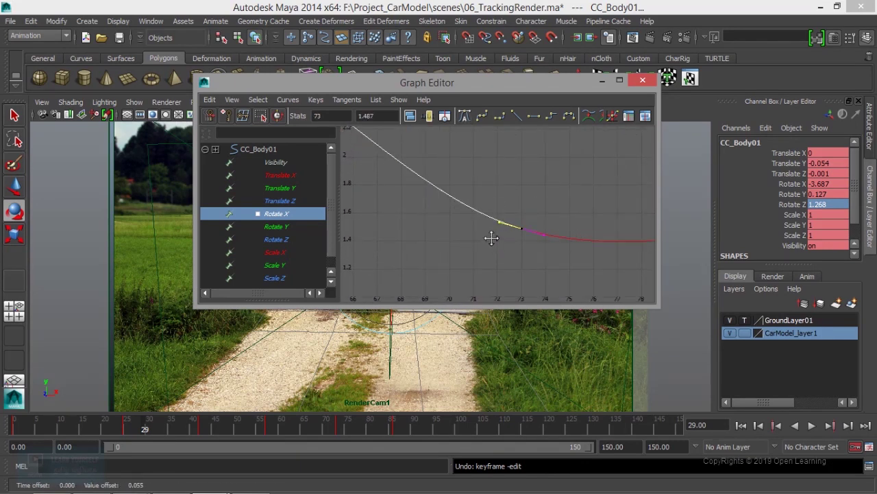
{"action": "scroll", "coordinate": [493, 237], "scroll_direction": "down", "scroll_amount": 3}
{"action": "scroll", "coordinate": [493, 238], "scroll_direction": "down", "scroll_amount": 3}
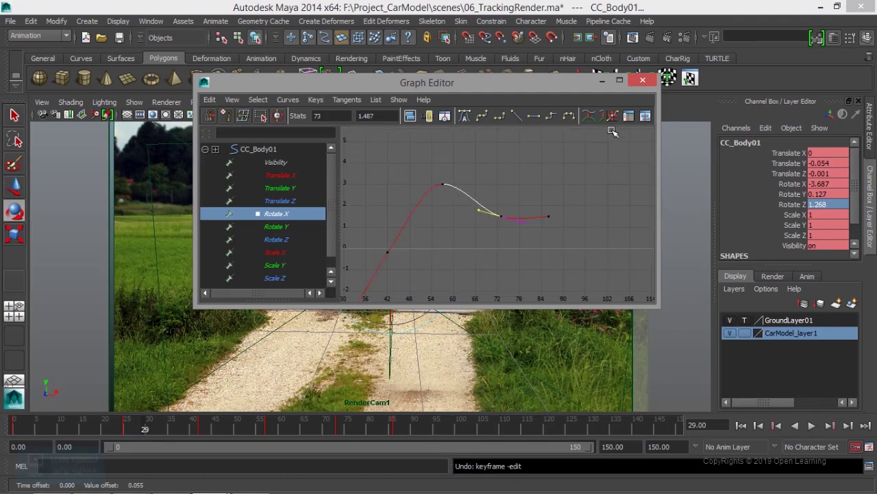
{"action": "left_click", "coordinate": [602, 80]}
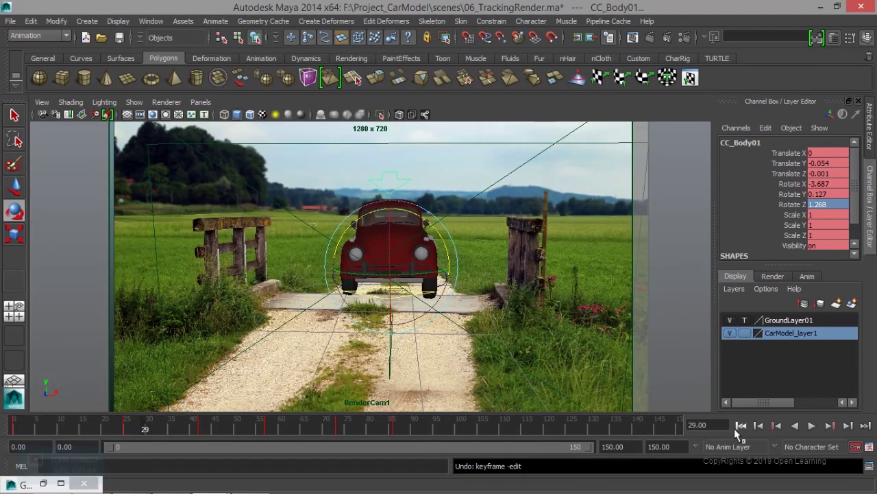
Replay the animation from the first frame and scrub around frame 57 to check the motion
{"action": "left_click", "coordinate": [742, 425]}
{"action": "left_click", "coordinate": [812, 426]}
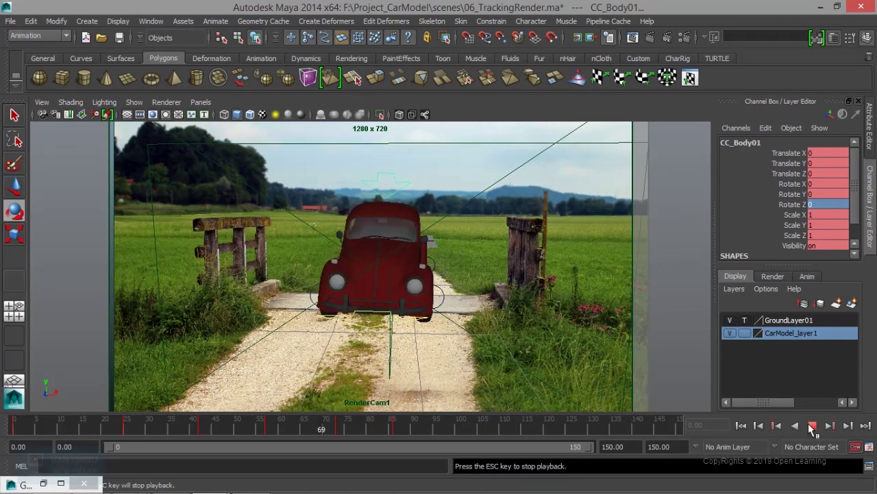
{"action": "left_click", "coordinate": [812, 426]}
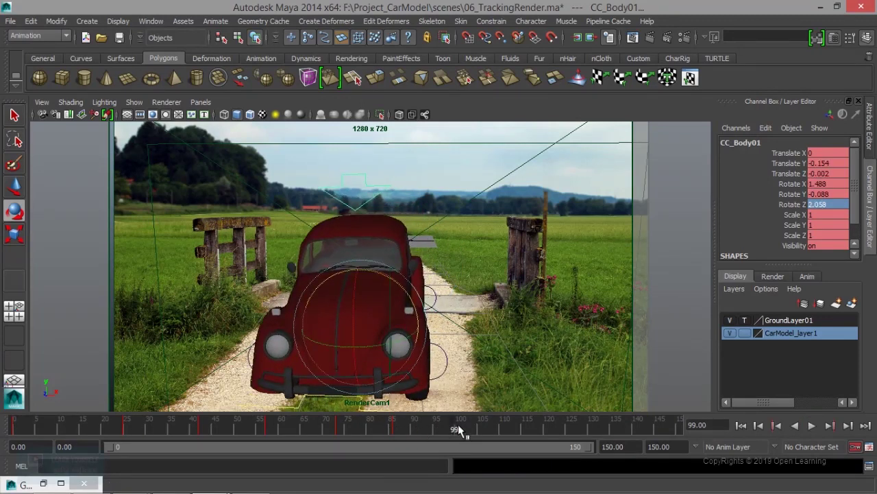
{"action": "left_click_drag", "start_coordinate": [452, 429], "coordinate": [181, 421]}
{"action": "key", "text": "alt+v"}
{"action": "mouse_move", "coordinate": [287, 415]}
{"action": "left_mouse_down"}
{"action": "mouse_move", "coordinate": [275, 415]}
{"action": "mouse_move", "coordinate": [373, 417]}
{"action": "mouse_move", "coordinate": [220, 411]}
{"action": "mouse_move", "coordinate": [307, 414]}
{"action": "left_mouse_up"}
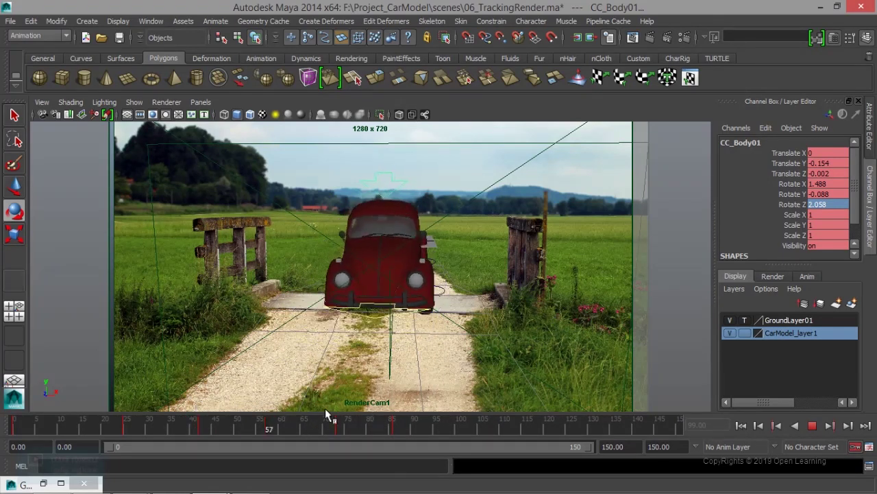
{"action": "mouse_move", "coordinate": [357, 412]}
{"action": "left_mouse_down"}
{"action": "mouse_move", "coordinate": [141, 407]}
{"action": "mouse_move", "coordinate": [285, 412]}
{"action": "mouse_move", "coordinate": [220, 419]}
{"action": "mouse_move", "coordinate": [279, 425]}
{"action": "mouse_move", "coordinate": [199, 424]}
{"action": "mouse_move", "coordinate": [317, 429]}
{"action": "left_mouse_up"}
Step through frames 67 to 73, then scrub back and settle on frame 57
{"action": "left_click", "coordinate": [316, 429]}
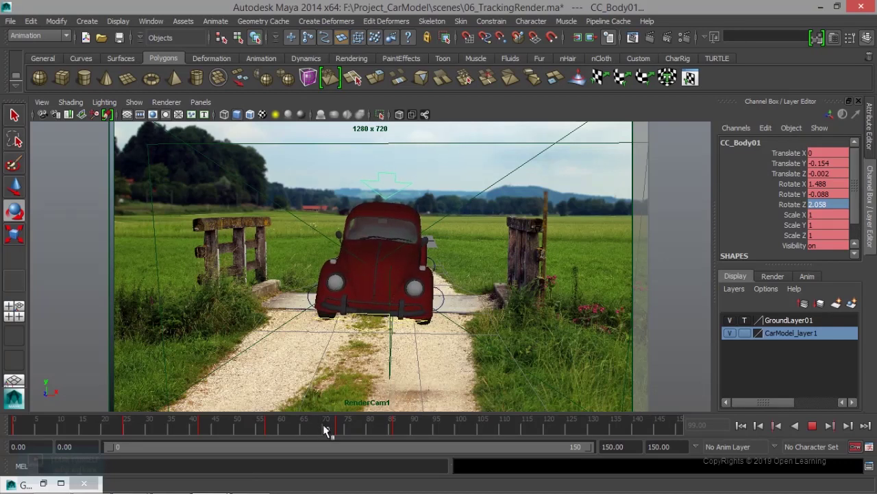
{"action": "left_click", "coordinate": [325, 429]}
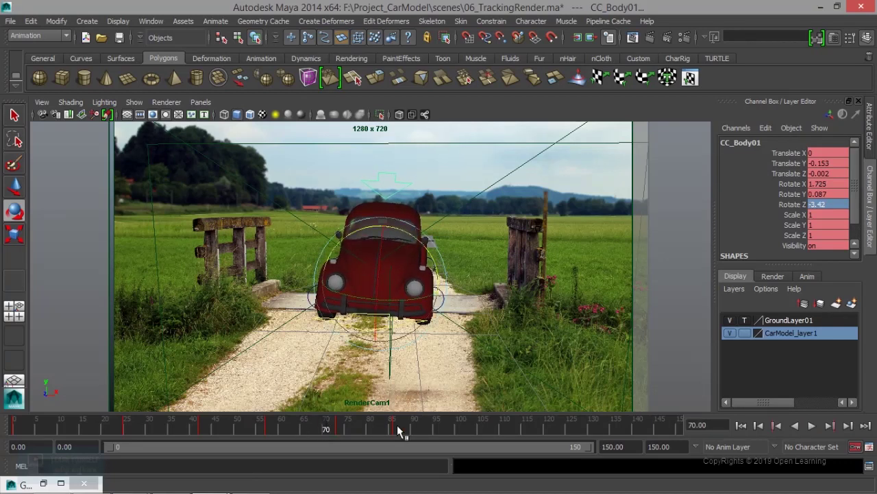
{"action": "left_click", "coordinate": [829, 426]}
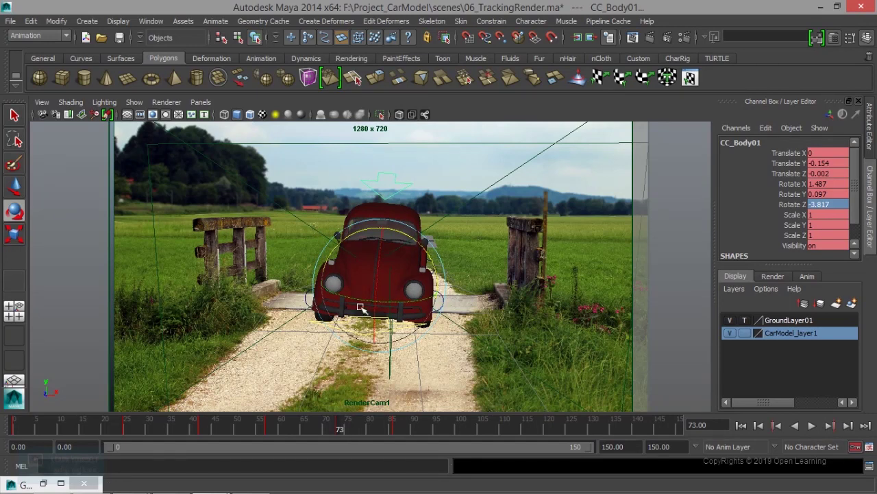
{"action": "left_click_drag", "start_coordinate": [327, 426], "coordinate": [277, 427]}
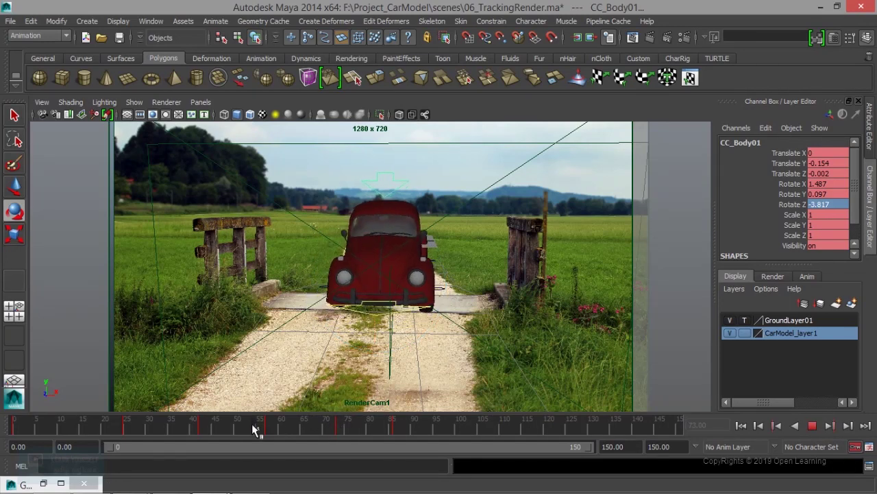
{"action": "left_click_drag", "start_coordinate": [278, 426], "coordinate": [259, 426]}
{"action": "double_click", "coordinate": [829, 425]}
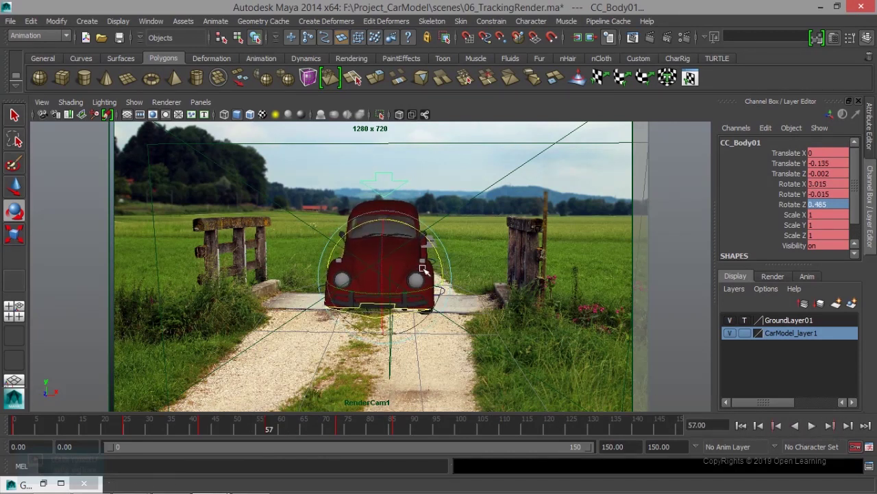
Tilt the car body sideways at frame 57 and key it, easing Rotate Z to 2.361
{"action": "left_click_drag", "start_coordinate": [405, 224], "coordinate": [404, 224]}
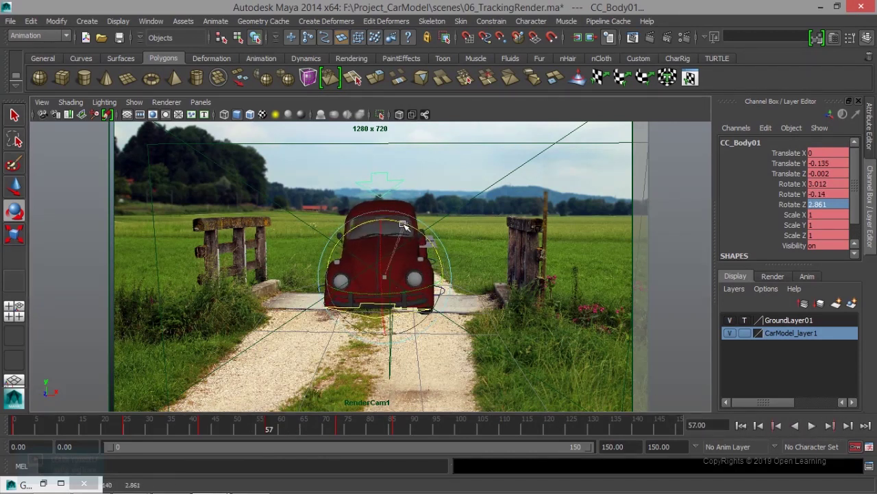
{"action": "key", "text": "shift+e"}
{"action": "key", "text": "alt+v"}
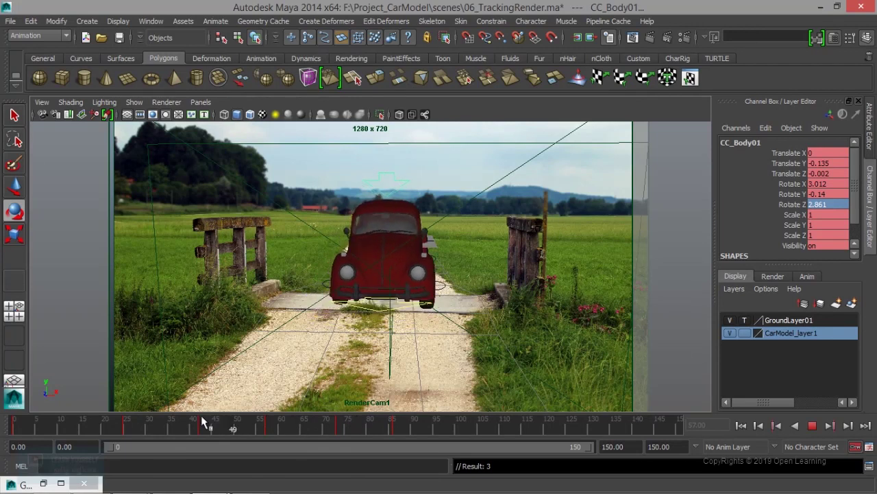
{"action": "left_click", "coordinate": [308, 425]}
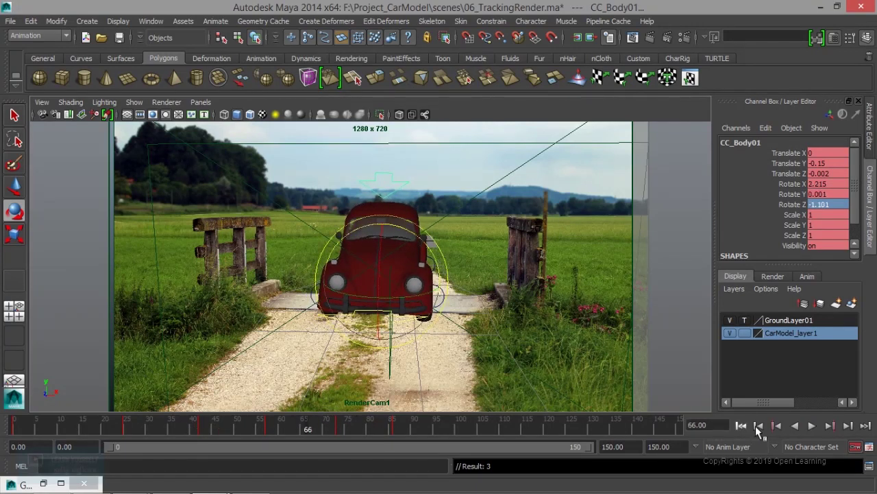
{"action": "left_click", "coordinate": [775, 426]}
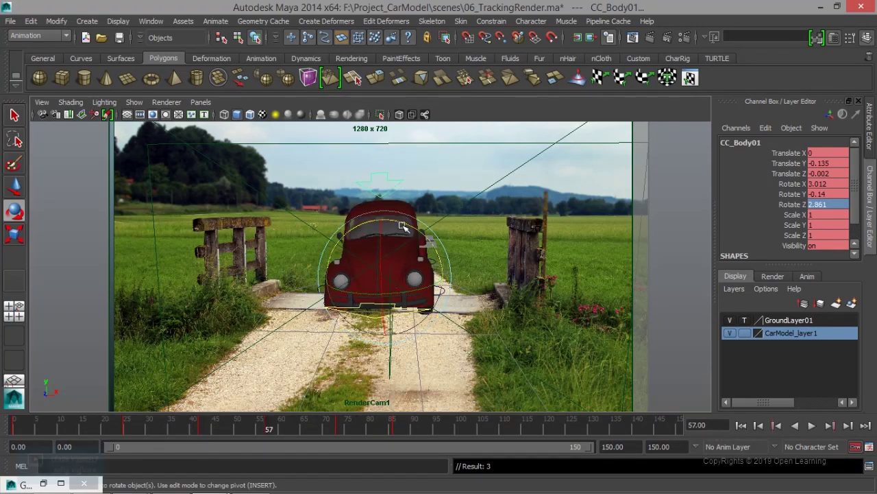
{"action": "left_click_drag", "start_coordinate": [403, 225], "coordinate": [404, 226]}
{"action": "key", "text": "shift+e"}
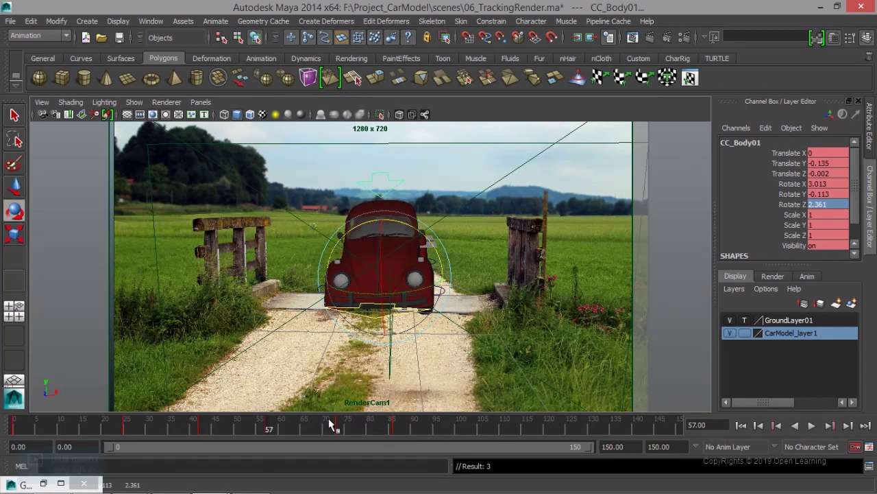
Play the animation past frame 80 and land on the frame-86 key
{"action": "key", "text": "alt+v"}
{"action": "left_click_drag", "start_coordinate": [365, 422], "coordinate": [370, 421]}
{"action": "left_click", "coordinate": [830, 425]}
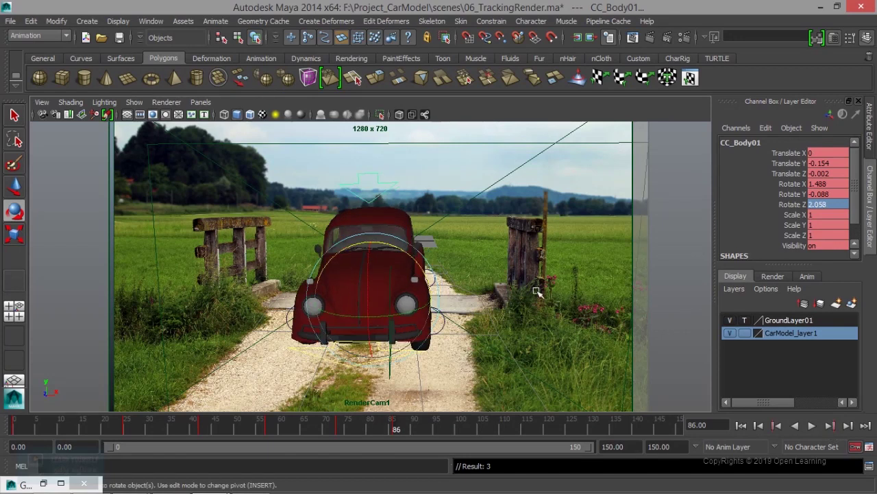
Try lifting the car body, then reset its Translate X, Y and Z to 0
{"action": "key", "text": "w"}
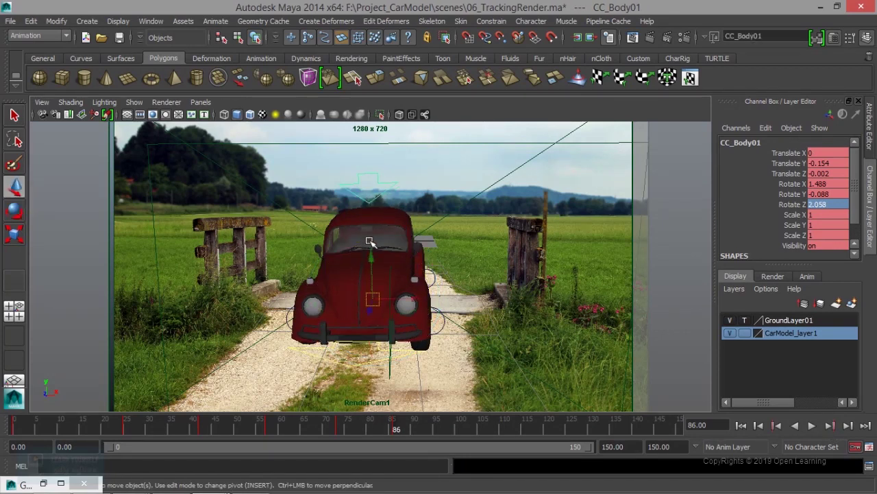
{"action": "left_click_drag", "start_coordinate": [371, 255], "coordinate": [372, 256]}
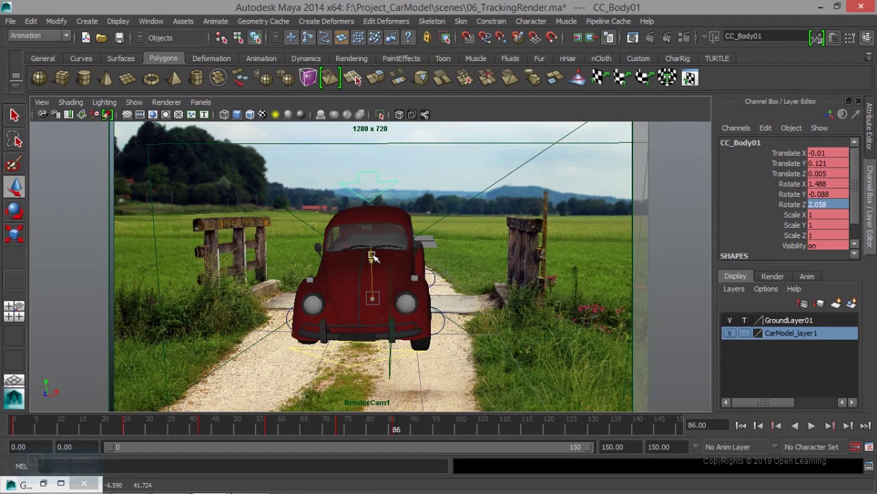
{"action": "left_click_drag", "start_coordinate": [371, 256], "coordinate": [373, 255]}
{"action": "left_click_drag", "start_coordinate": [826, 153], "coordinate": [824, 172]}
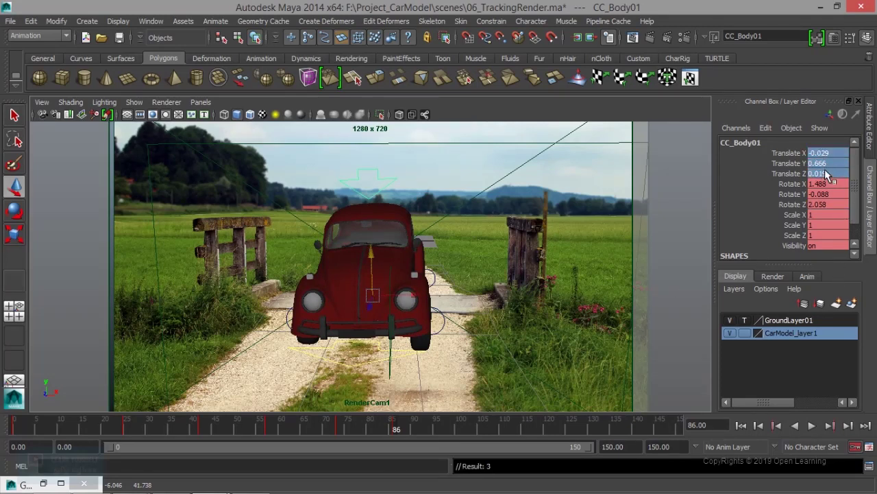
{"action": "type", "text": "0"}
{"action": "key", "text": "Return"}
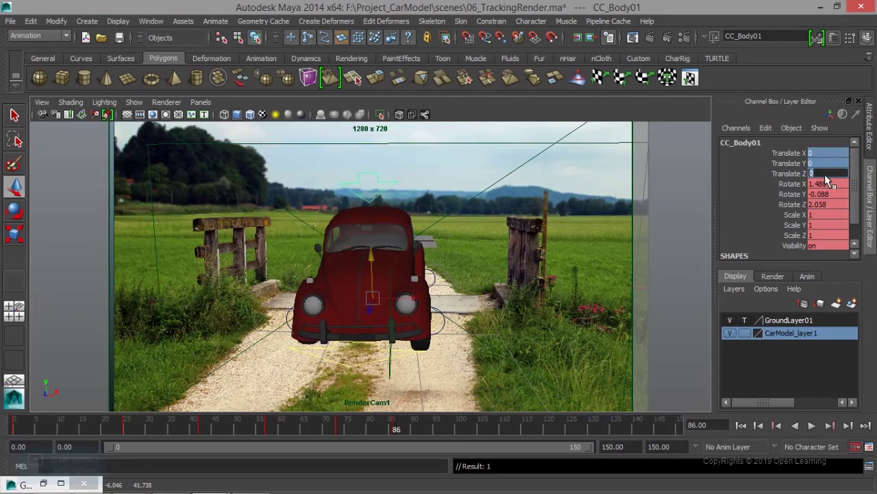
Raise the car body to Translate Y 0.689, key its position, and rewind
{"action": "left_click", "coordinate": [371, 258]}
{"action": "left_click_drag", "start_coordinate": [371, 259], "coordinate": [371, 257]}
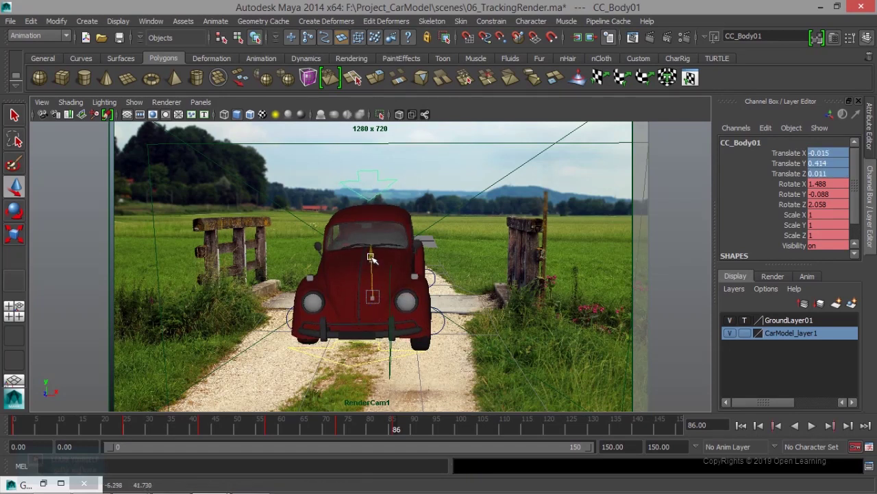
{"action": "left_click_drag", "start_coordinate": [371, 257], "coordinate": [371, 251]}
{"action": "key", "text": "shift+w"}
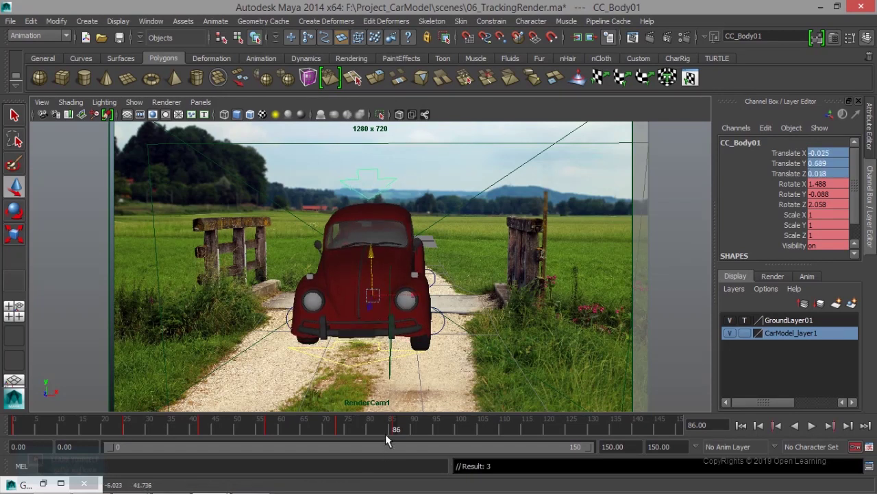
{"action": "left_click_drag", "start_coordinate": [369, 428], "coordinate": [14, 429]}
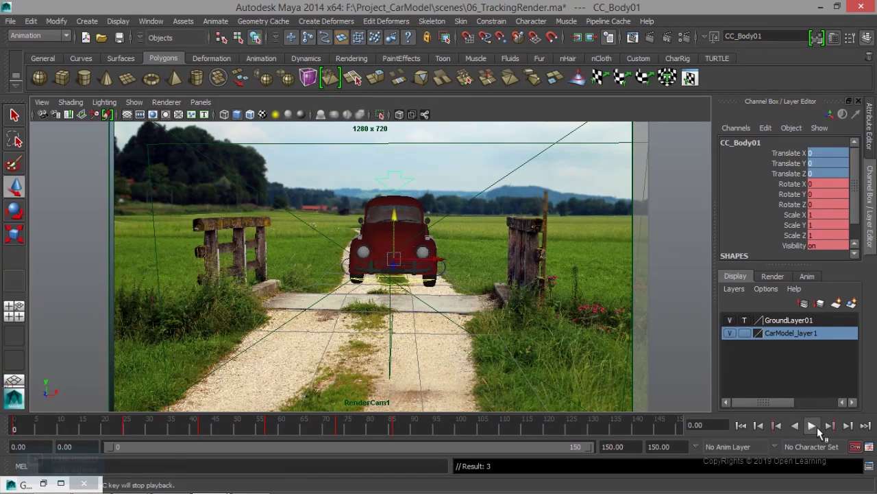
At the frame-25 key, reduce the car body's Rotate X tilt to about -2.16 and key it
{"action": "left_click", "coordinate": [812, 426]}
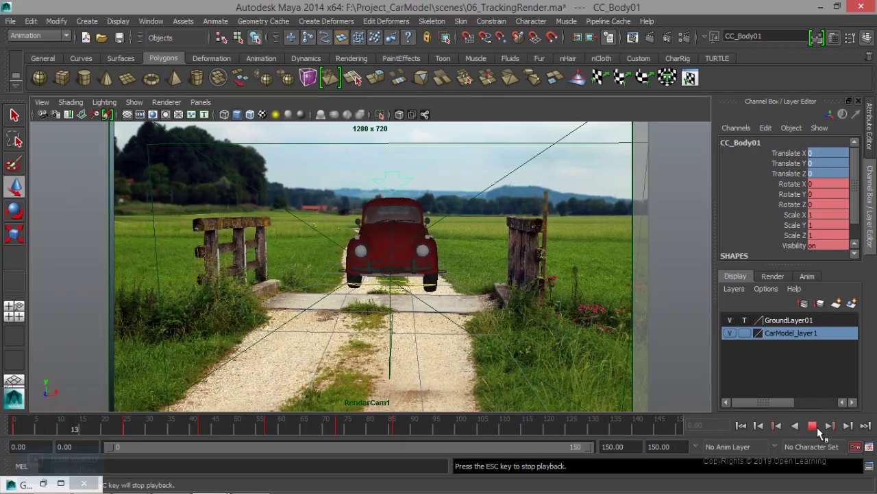
{"action": "left_click", "coordinate": [816, 426]}
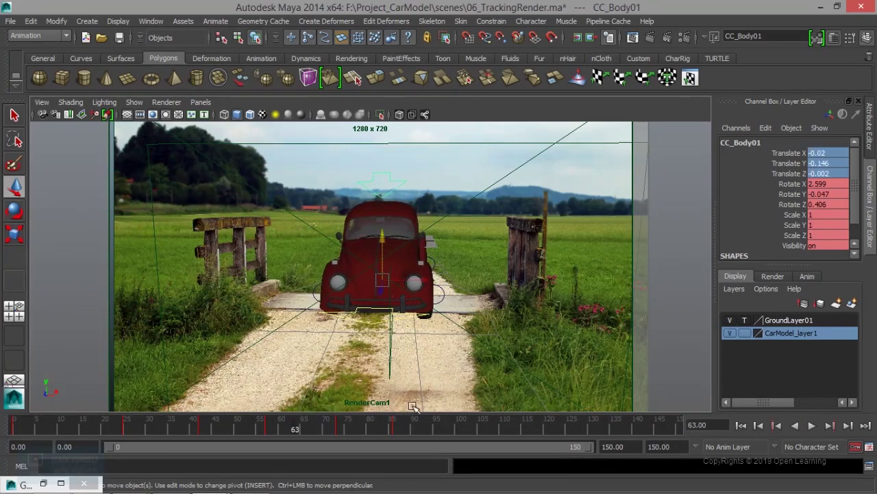
{"action": "left_click_drag", "start_coordinate": [291, 429], "coordinate": [135, 428]}
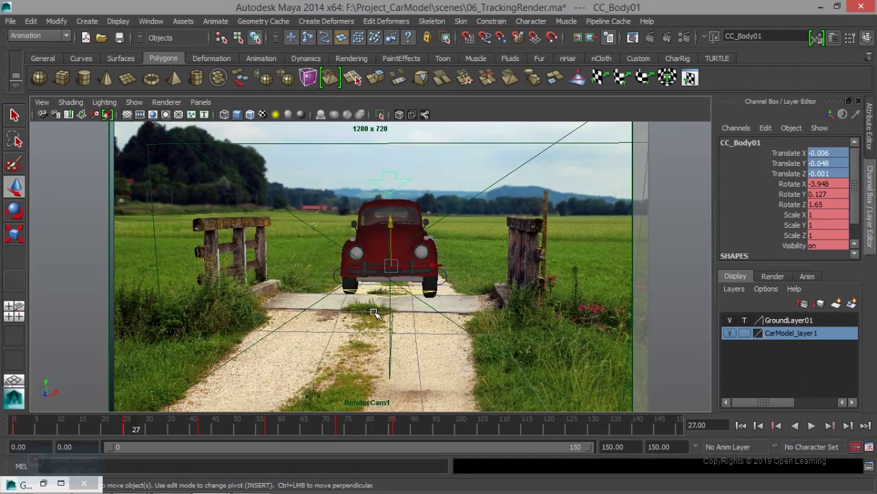
{"action": "left_click", "coordinate": [777, 425]}
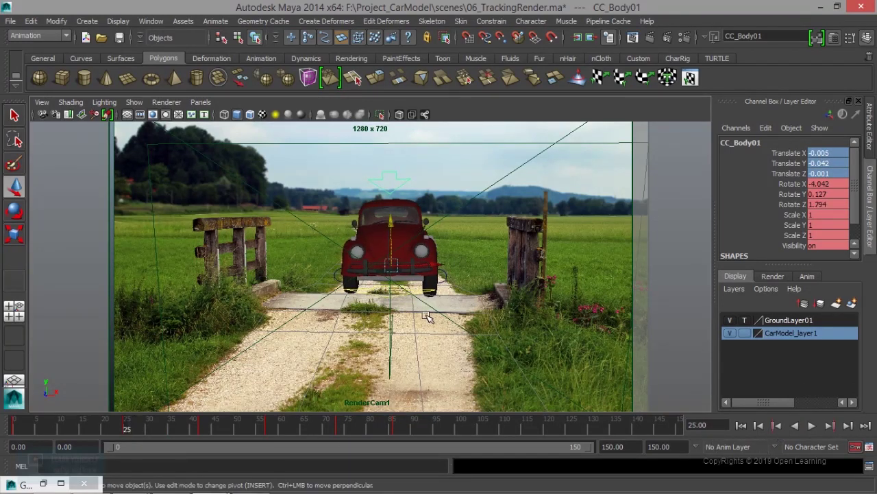
{"action": "key", "text": "e"}
{"action": "left_click_drag", "start_coordinate": [395, 242], "coordinate": [391, 240]}
{"action": "left_click", "coordinate": [389, 239]}
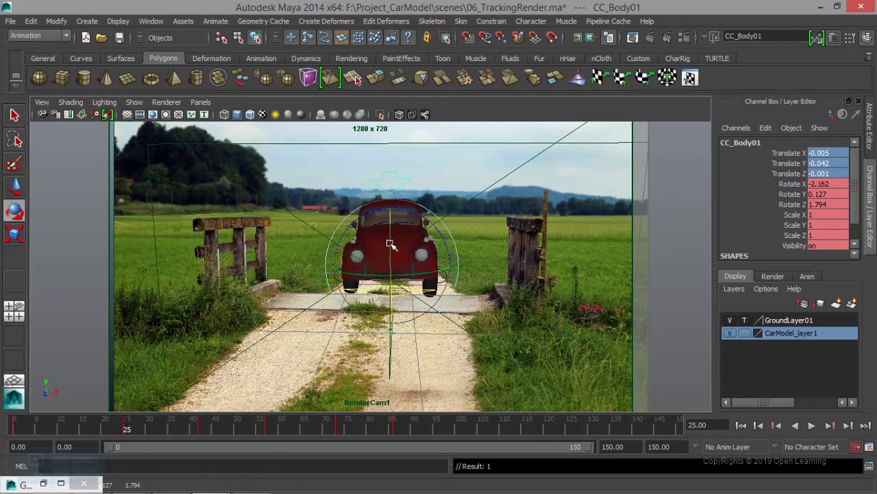
Replay the animation to check the tilt, stop at frame 20, and restore the Graph Editor
{"action": "left_click", "coordinate": [746, 426]}
{"action": "left_click", "coordinate": [811, 426]}
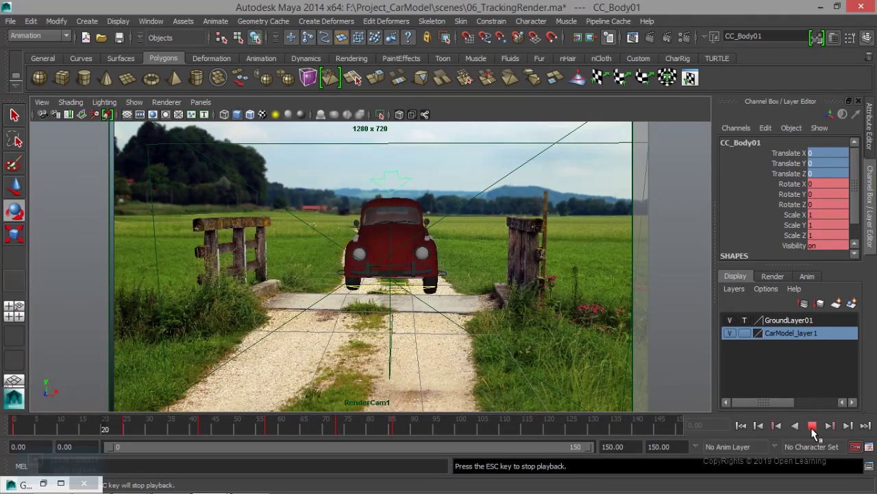
{"action": "left_click", "coordinate": [812, 426]}
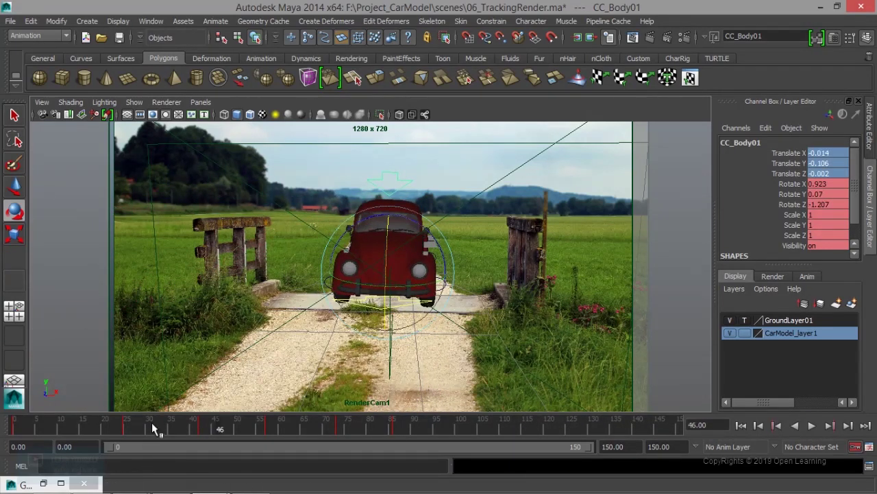
{"action": "key", "text": "alt+v"}
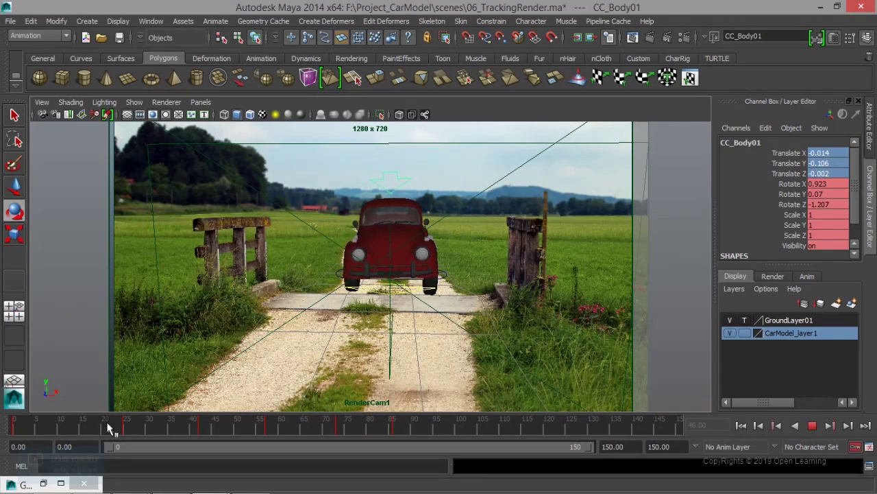
{"action": "left_click", "coordinate": [101, 421]}
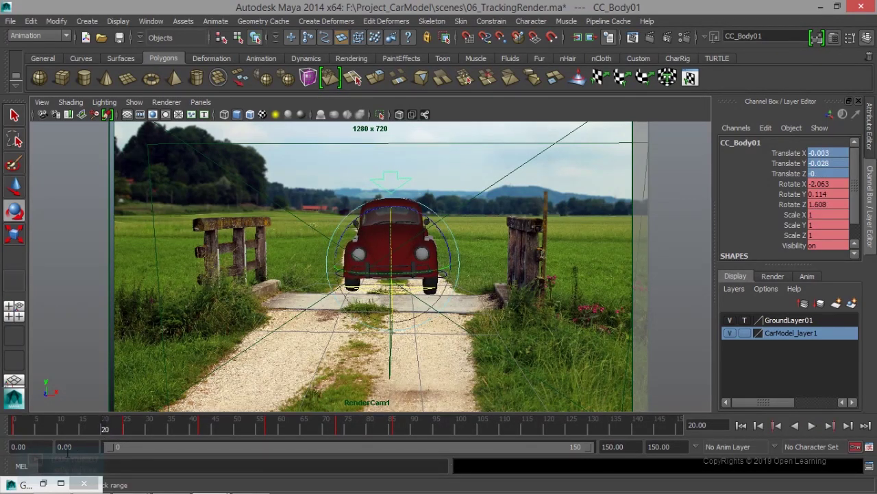
{"action": "left_click", "coordinate": [44, 484]}
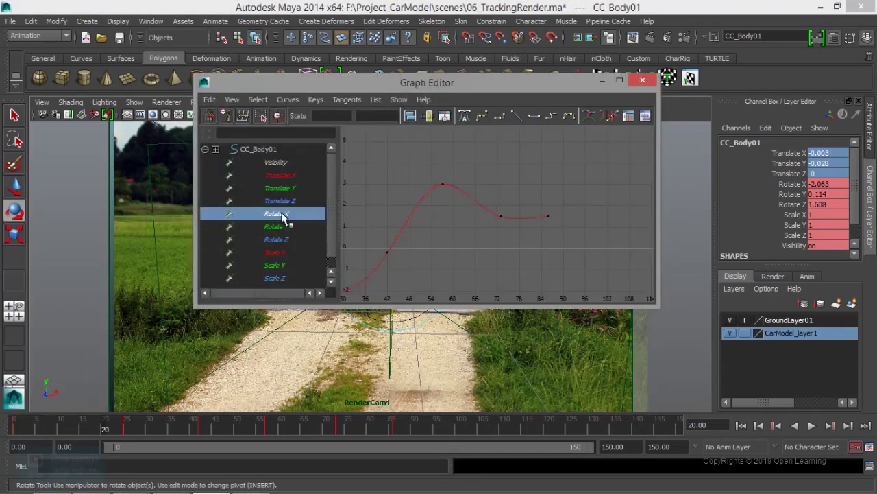
Flatten the Rotate X out-tangent at the frame-0 key, then scrub and play to preview the ease-in
{"action": "mouse_move", "coordinate": [417, 238]}
{"action": "middle_mouse_down", "text": "alt"}
{"action": "mouse_move", "coordinate": [519, 253]}
{"action": "mouse_move", "coordinate": [476, 211]}
{"action": "middle_mouse_up", "text": "alt"}
{"action": "key", "text": "w"}
{"action": "middle_click_drag", "start_coordinate": [466, 243], "coordinate": [462, 244]}
{"action": "key", "text": "ctrl+z"}
{"action": "left_click_drag", "start_coordinate": [469, 249], "coordinate": [461, 196]}
{"action": "middle_click_drag", "start_coordinate": [470, 219], "coordinate": [474, 215]}
{"action": "middle_click_drag", "start_coordinate": [588, 245], "coordinate": [500, 198], "text": "alt"}
{"action": "left_click_drag", "start_coordinate": [474, 210], "coordinate": [541, 259]}
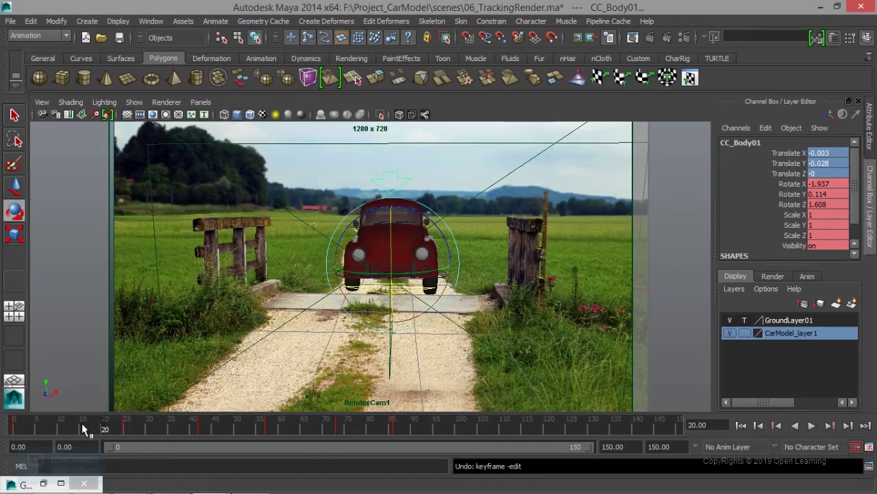
{"action": "left_click_drag", "start_coordinate": [81, 422], "coordinate": [143, 423]}
{"action": "left_click", "coordinate": [812, 425]}
{"action": "left_click", "coordinate": [812, 426]}
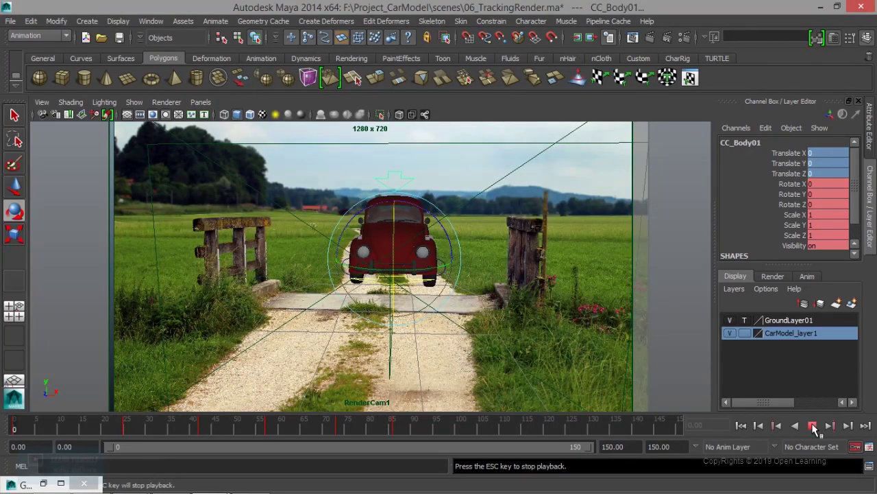
Scrub through the revised ride, settle on the frame-25 key (Rotate X -2.162, Rotate Z 1.794), and deselect
{"action": "left_click", "coordinate": [812, 426]}
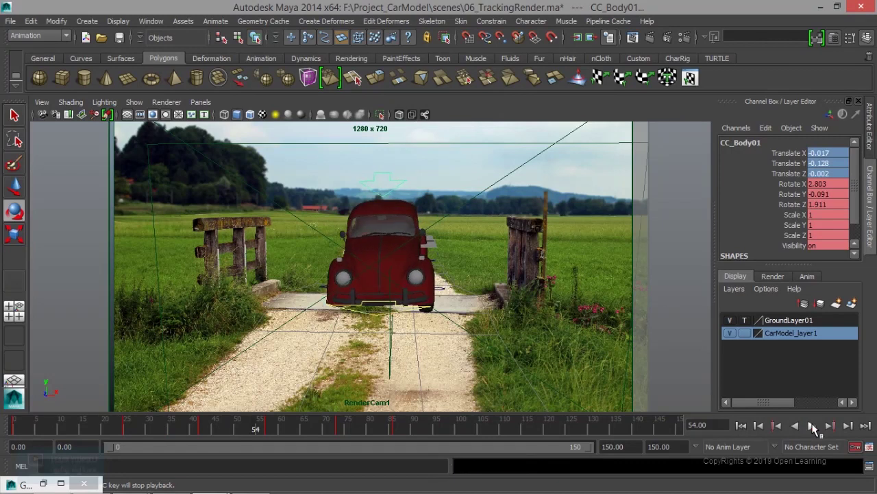
{"action": "left_click_drag", "start_coordinate": [257, 425], "coordinate": [81, 428]}
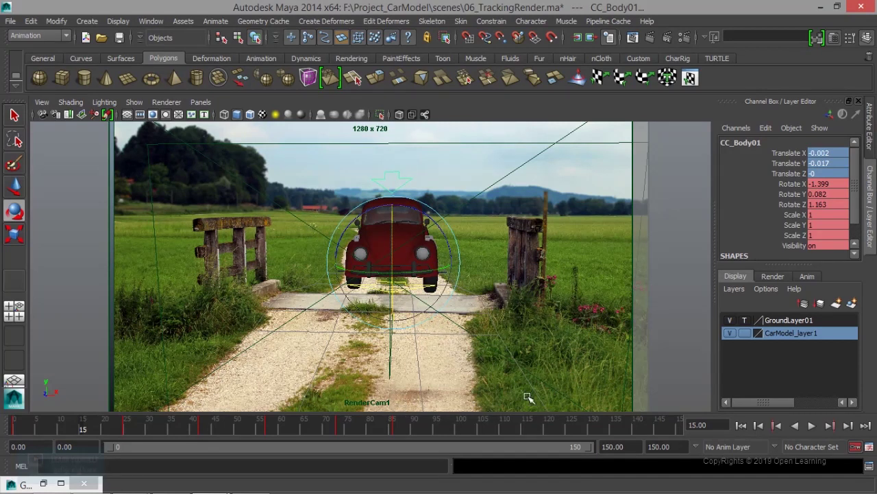
{"action": "left_click_drag", "start_coordinate": [449, 432], "coordinate": [145, 430]}
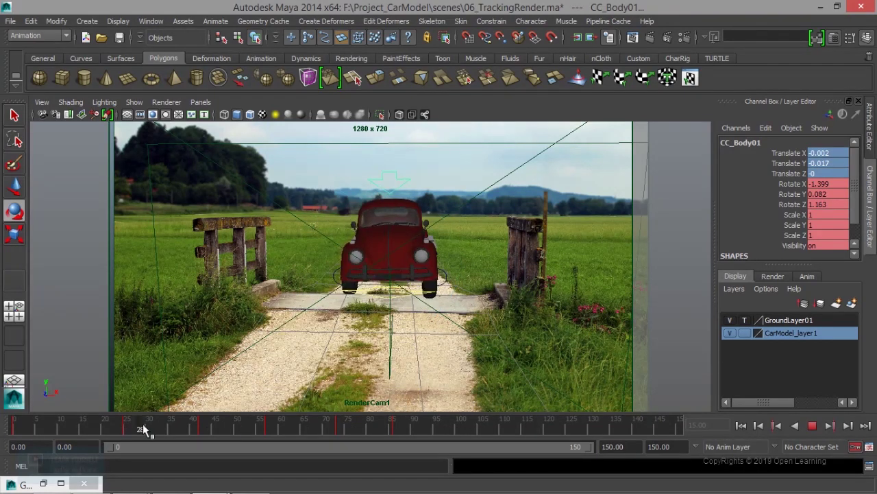
{"action": "left_click", "coordinate": [777, 426]}
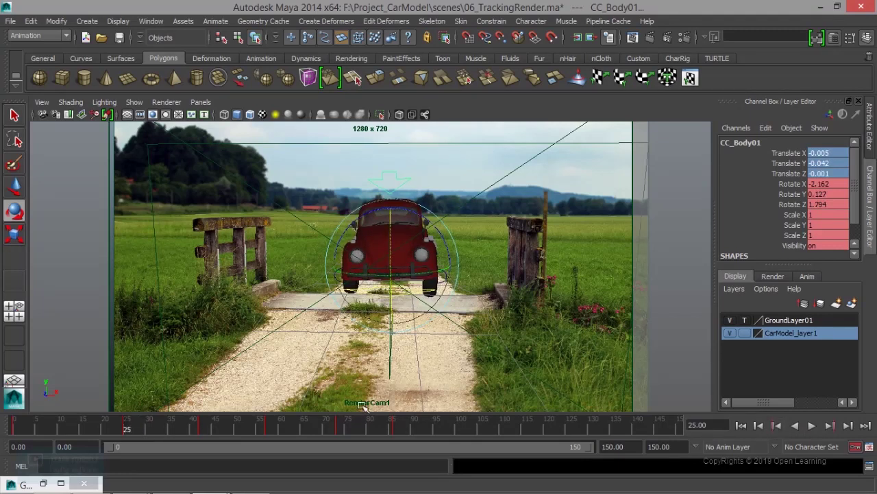
{"action": "mouse_move", "coordinate": [127, 428]}
{"action": "left_mouse_down"}
{"action": "mouse_move", "coordinate": [90, 429]}
{"action": "mouse_move", "coordinate": [135, 429]}
{"action": "left_mouse_up"}
{"action": "left_click", "coordinate": [778, 427]}
{"action": "left_click", "coordinate": [371, 295]}
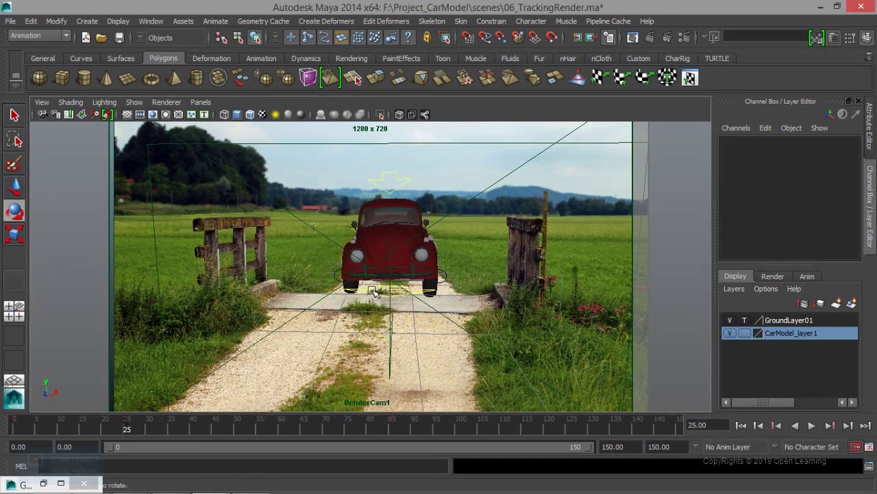
Select the CC_Global01 control and Key All its channels at frame 0
{"action": "left_click", "coordinate": [371, 294]}
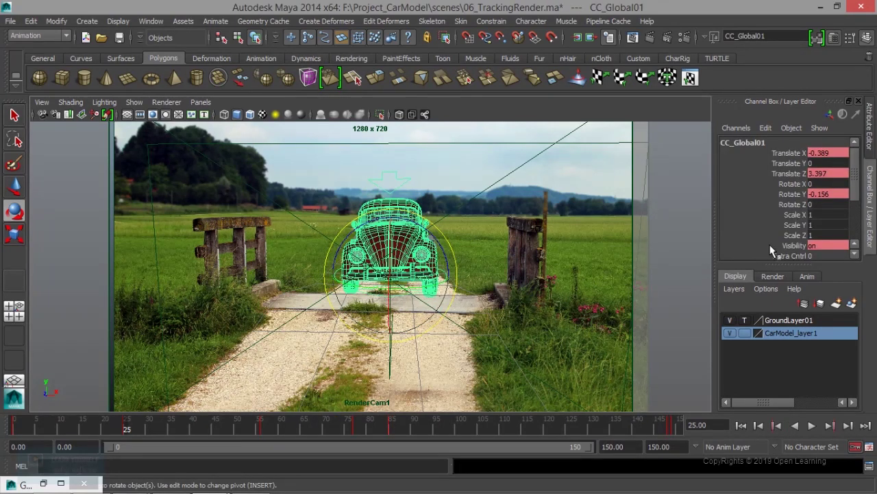
{"action": "scroll", "coordinate": [773, 250], "scroll_direction": "down", "scroll_amount": 3}
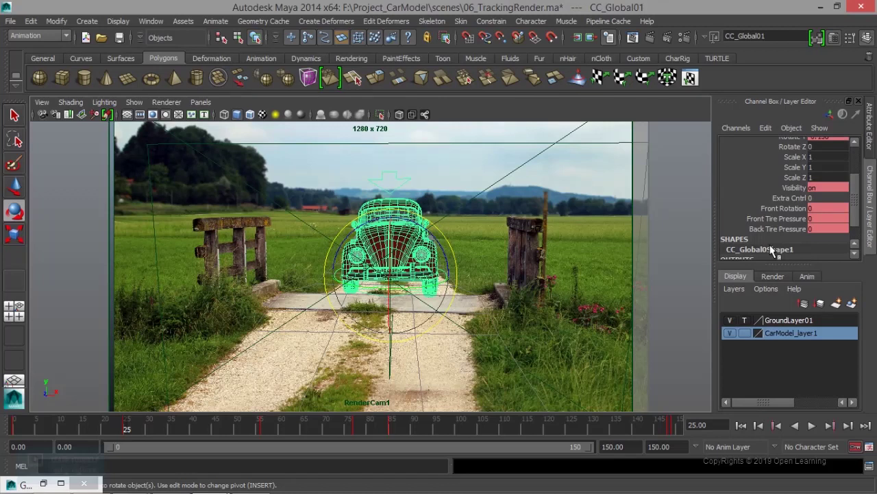
{"action": "left_click", "coordinate": [801, 211]}
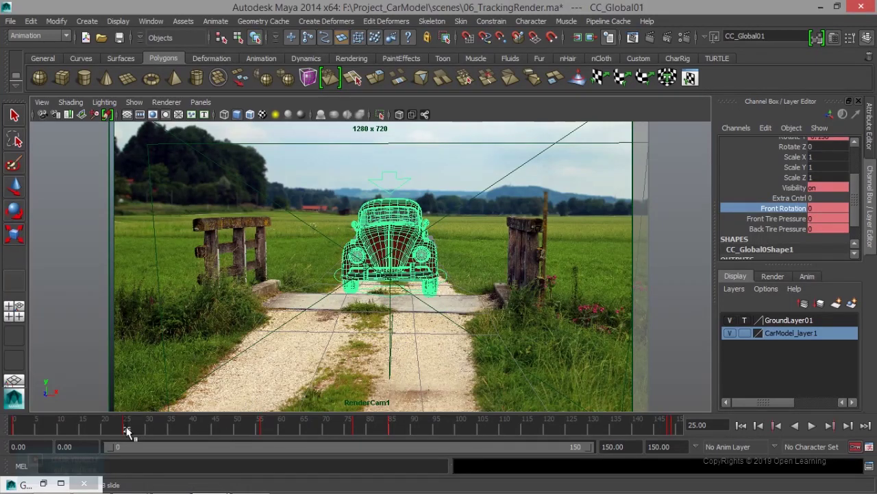
{"action": "key", "text": "alt+v"}
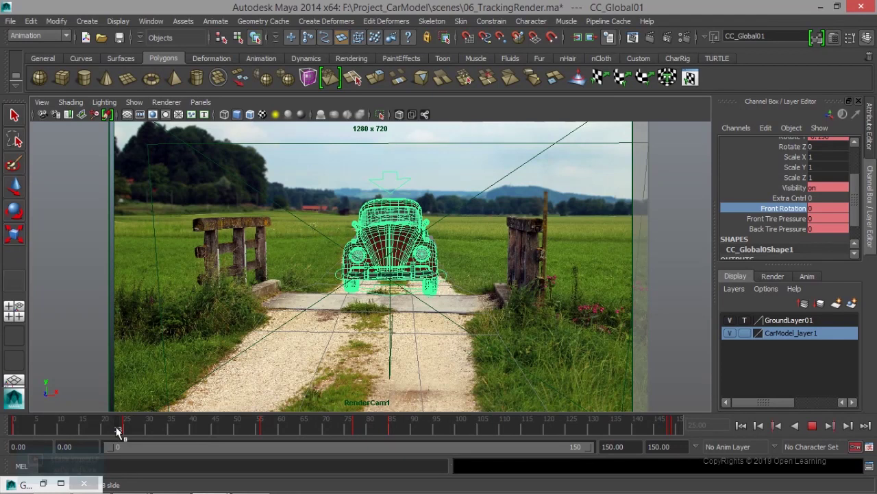
{"action": "left_click_drag", "start_coordinate": [118, 431], "coordinate": [13, 429]}
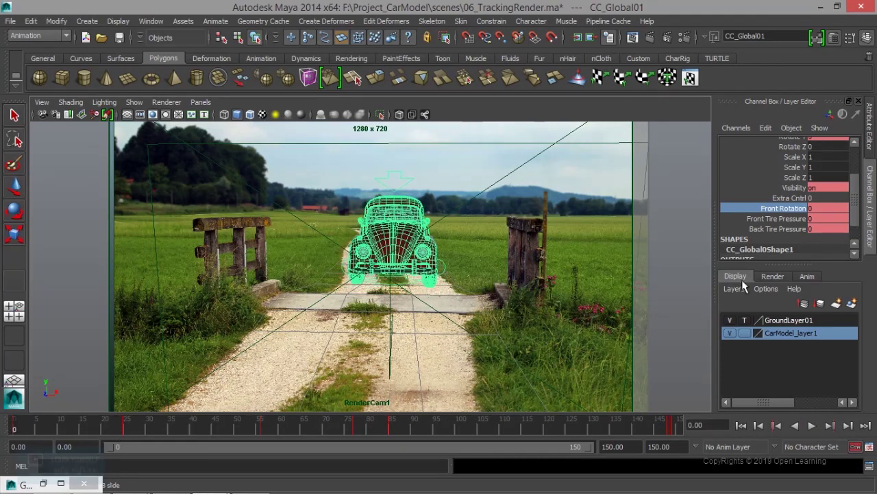
{"action": "right_click", "coordinate": [797, 209]}
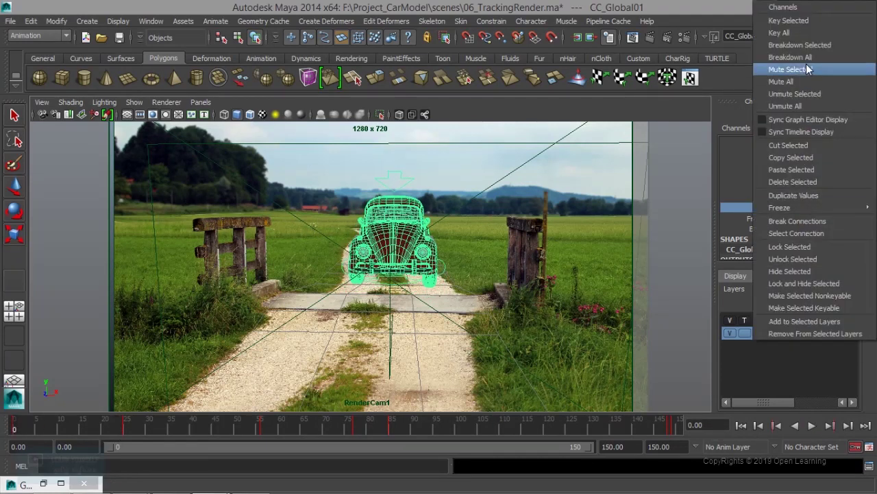
{"action": "left_click", "coordinate": [804, 29]}
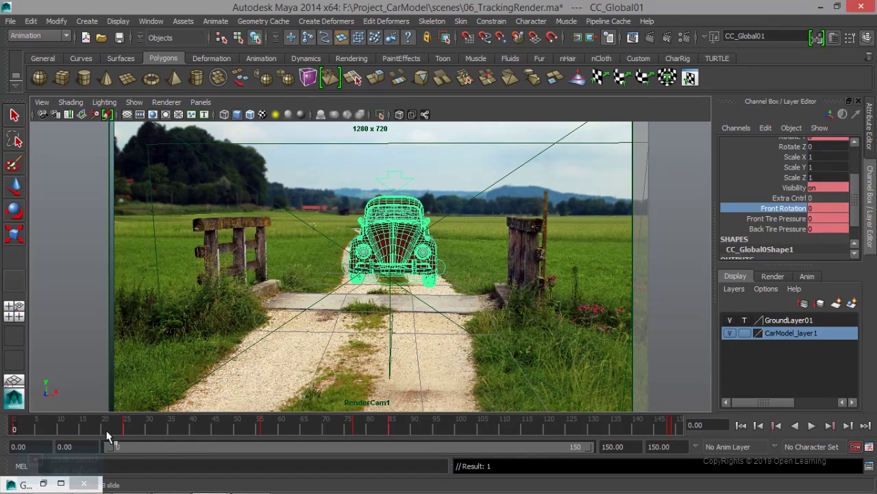
Stop at frame 23, undo a stray key, and key Front Tire Pressure with Key Selected
{"action": "key", "text": "alt+v"}
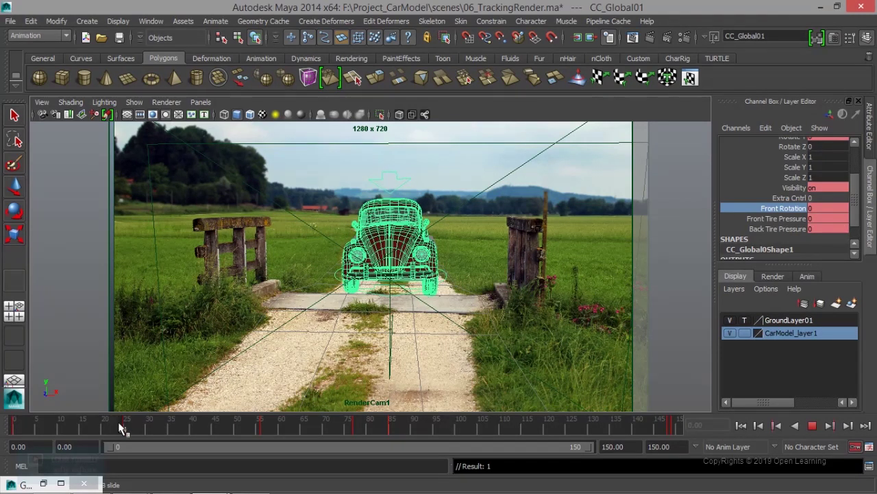
{"action": "key", "text": "alt+v"}
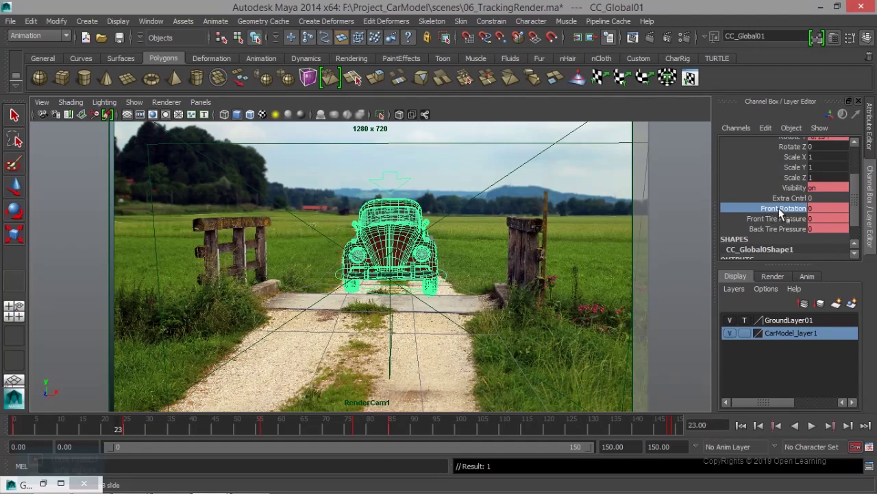
{"action": "right_click", "coordinate": [782, 212]}
{"action": "left_click", "coordinate": [807, 24]}
{"action": "left_click", "coordinate": [827, 427]}
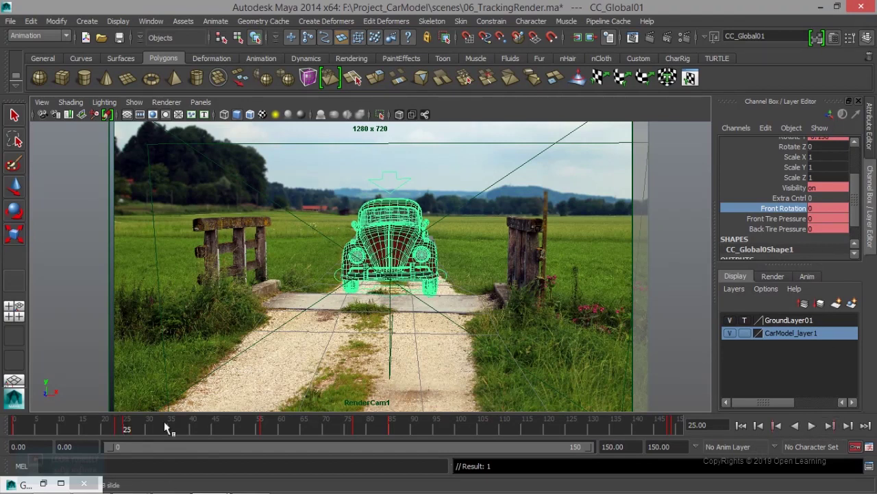
{"action": "key", "text": "ctrl+z"}
{"action": "key", "text": "ctrl+z"}
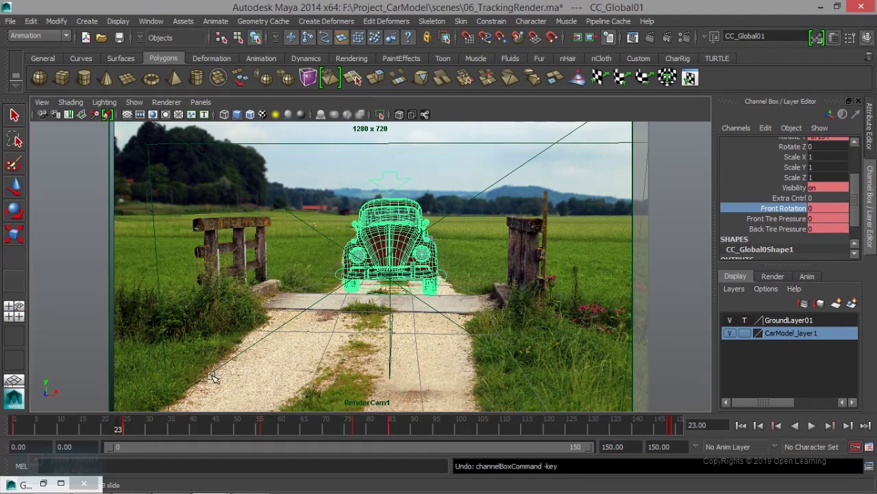
{"action": "left_click", "coordinate": [802, 219]}
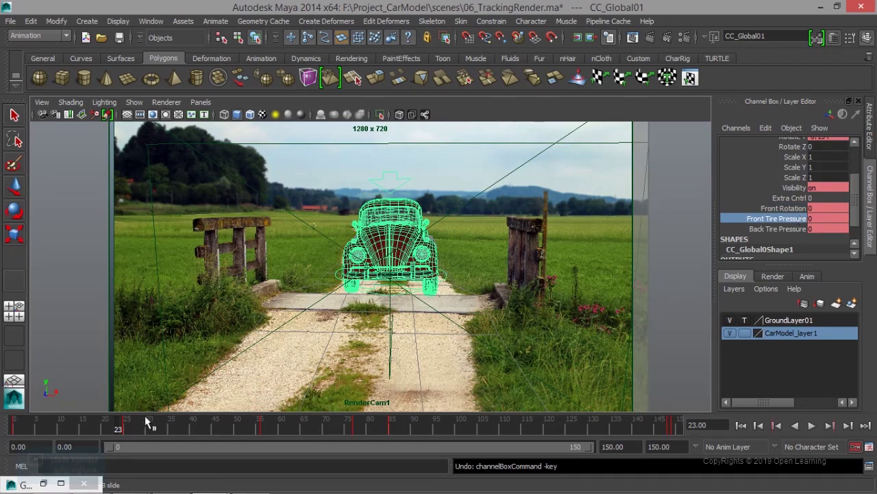
{"action": "right_click", "coordinate": [782, 220]}
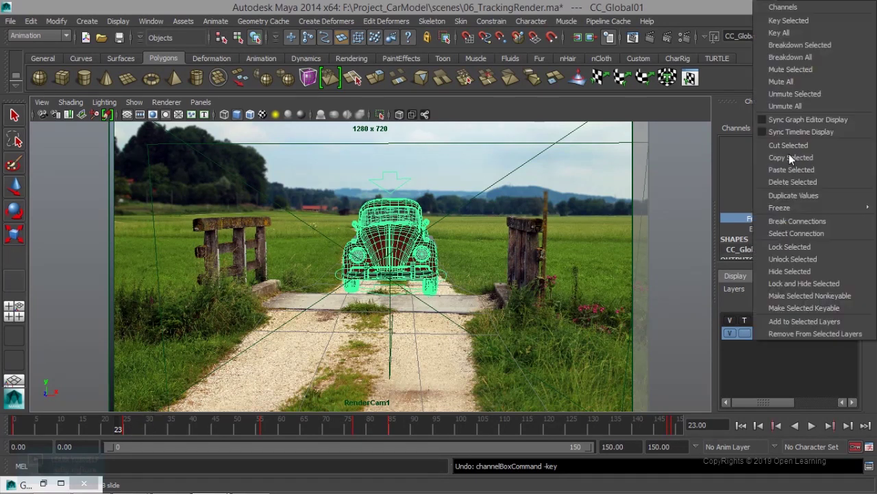
{"action": "left_click", "coordinate": [789, 21]}
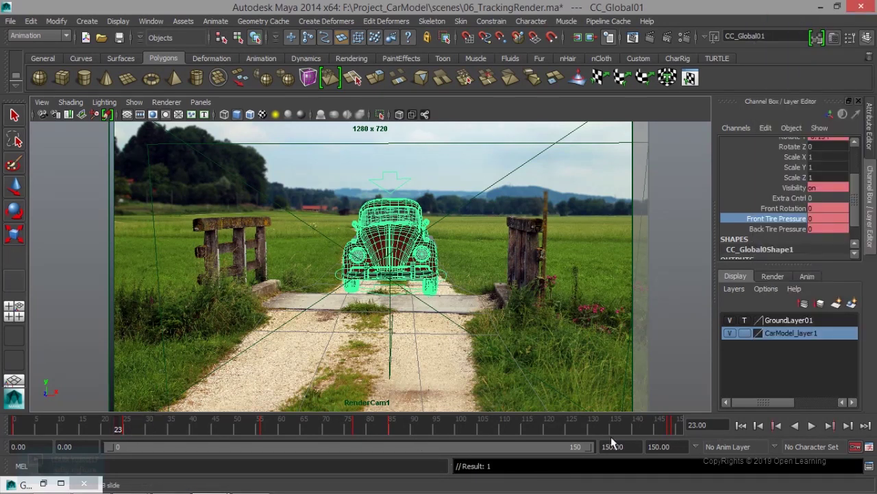
{"action": "left_click", "coordinate": [774, 425]}
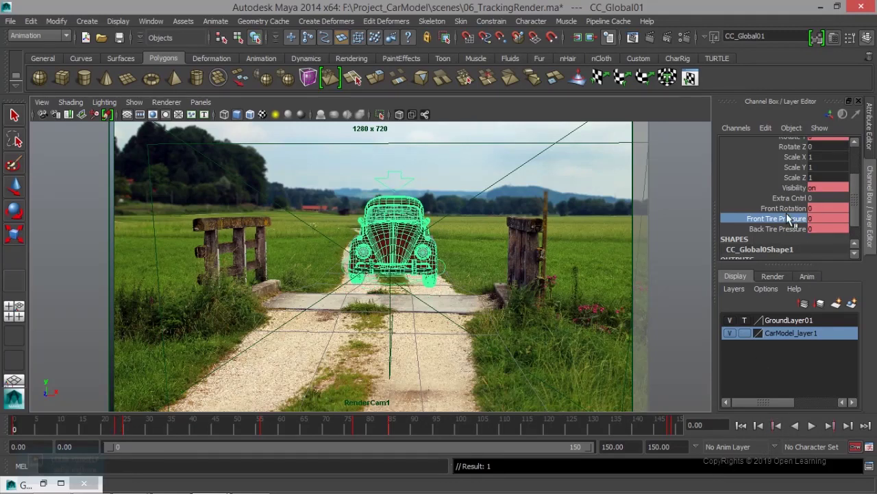
Key Front Tire Pressure at frame 0, then set it to 1 at frame 25
{"action": "right_click", "coordinate": [786, 219]}
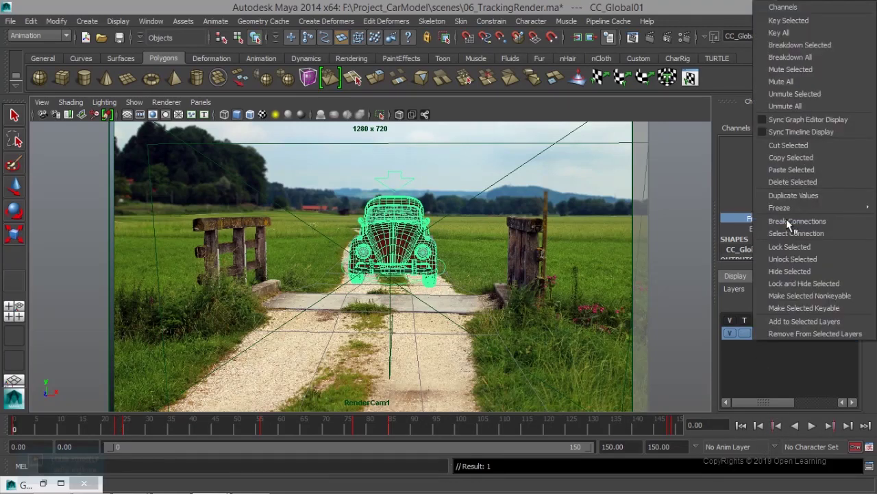
{"action": "left_click", "coordinate": [789, 20]}
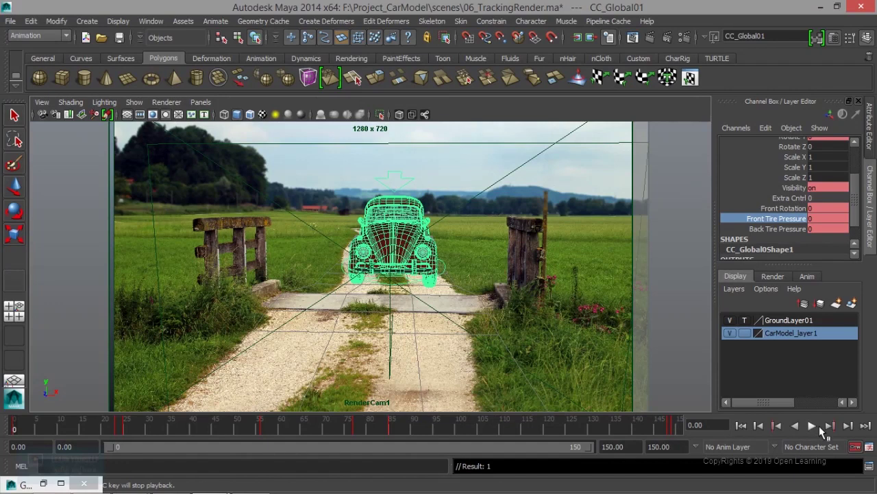
{"action": "left_click", "coordinate": [830, 425]}
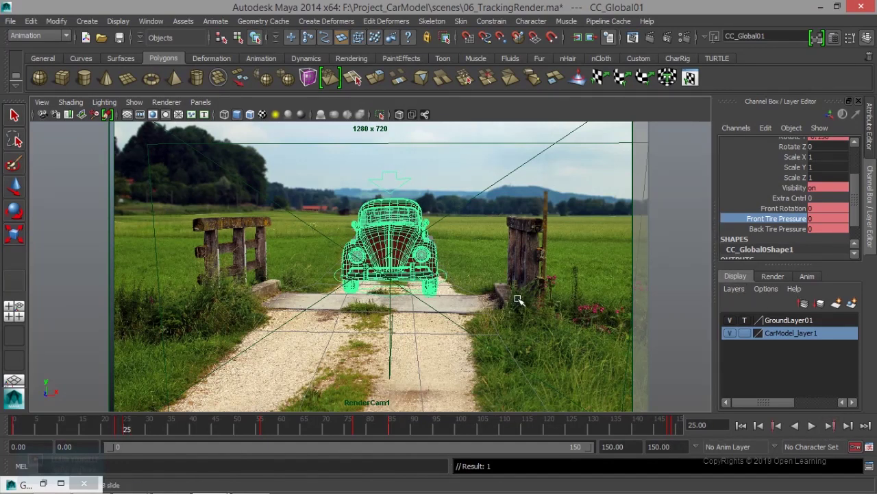
{"action": "middle_click_drag", "start_coordinate": [542, 281], "coordinate": [548, 281]}
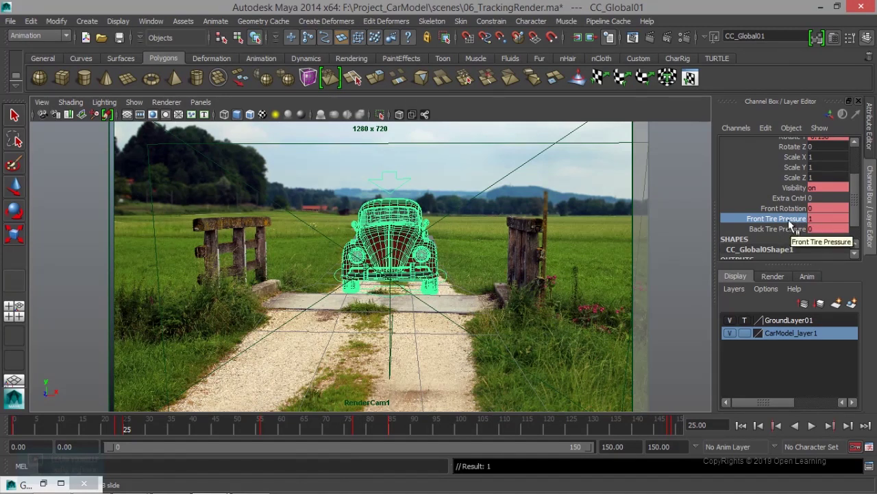
{"action": "double_click", "coordinate": [820, 219]}
{"action": "type", "text": "0.7"}
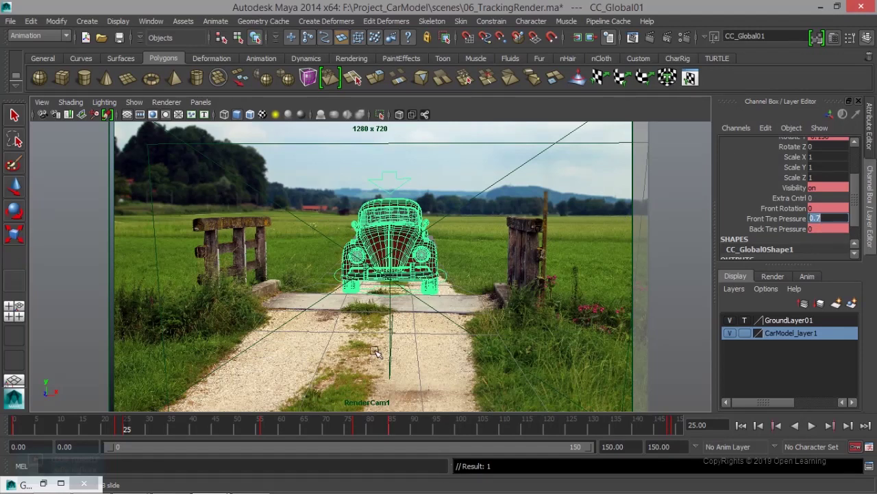
Play through frames 37 to 49 checking the tyres, stopping at frame 39 to clear the pressure value
{"action": "key", "text": "alt+v"}
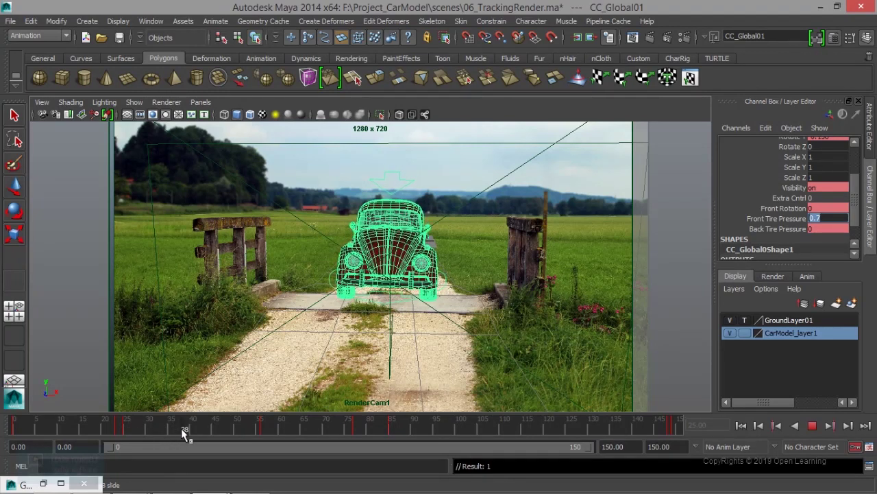
{"action": "left_click_drag", "start_coordinate": [171, 430], "coordinate": [180, 433]}
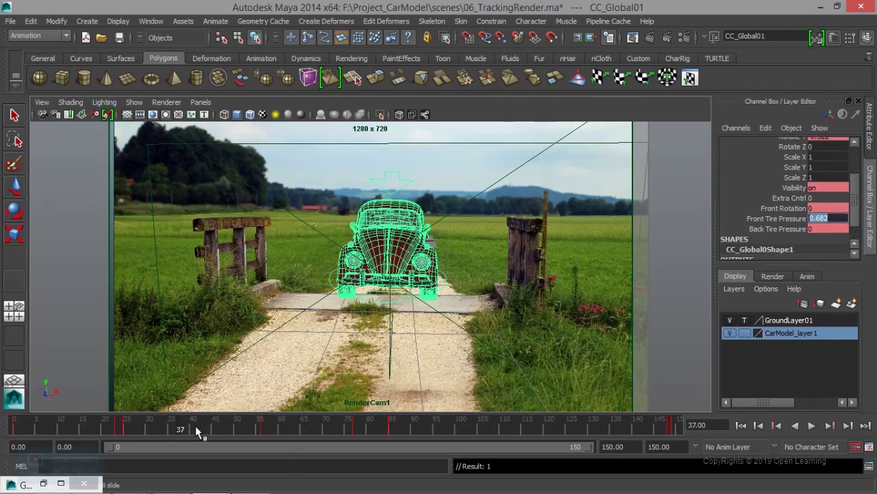
{"action": "left_click_drag", "start_coordinate": [196, 426], "coordinate": [233, 429]}
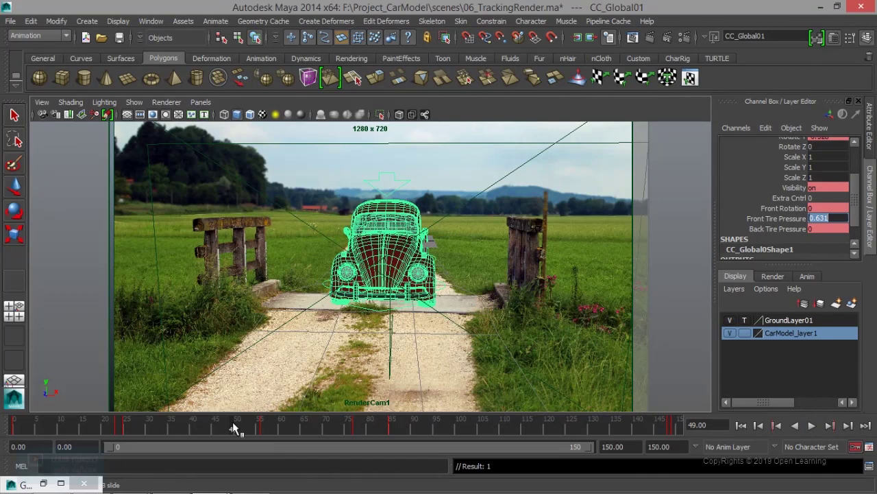
{"action": "key", "text": "alt+v"}
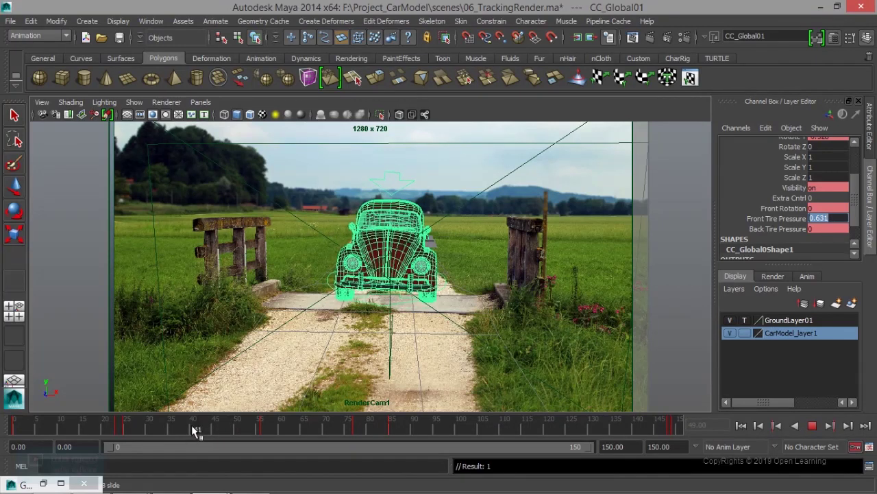
{"action": "left_click", "coordinate": [190, 427]}
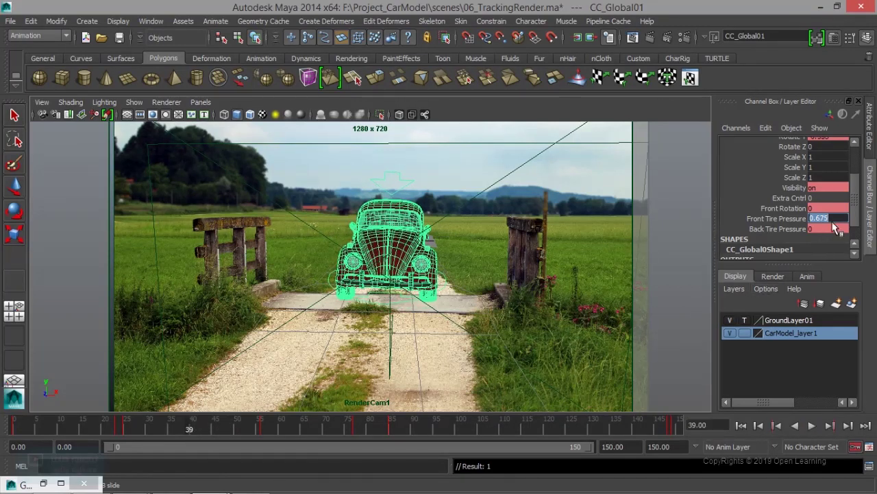
{"action": "key", "text": "BackSpace"}
Advance to frame 56 with Front Tire Pressure 0.6, then deselect to view the car shaded
{"action": "key", "text": "alt+v"}
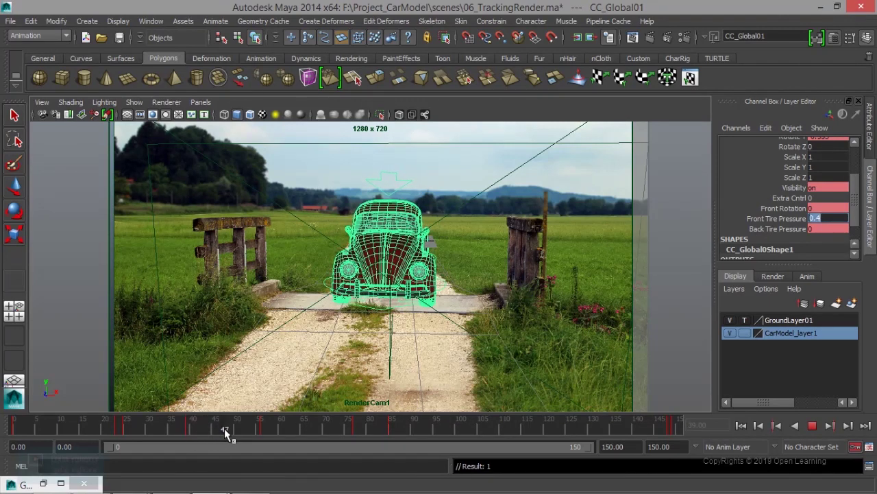
{"action": "left_click", "coordinate": [232, 429]}
{"action": "key", "text": "alt+v"}
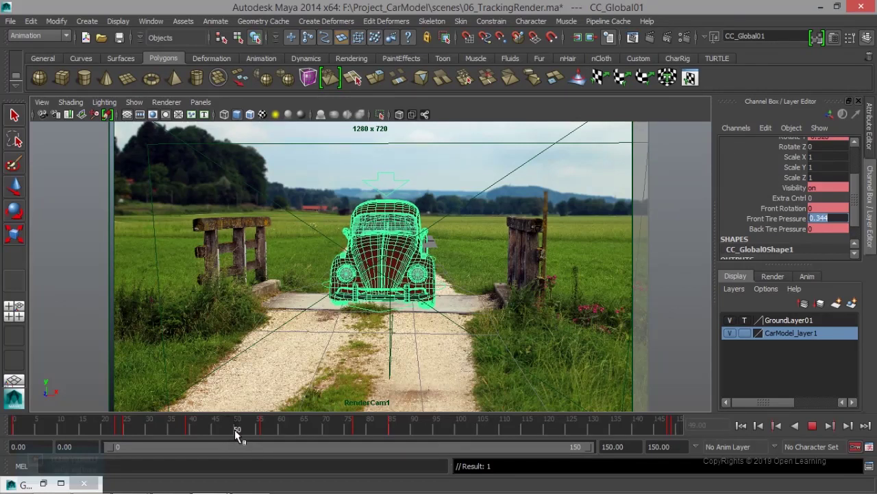
{"action": "key", "text": "alt+v"}
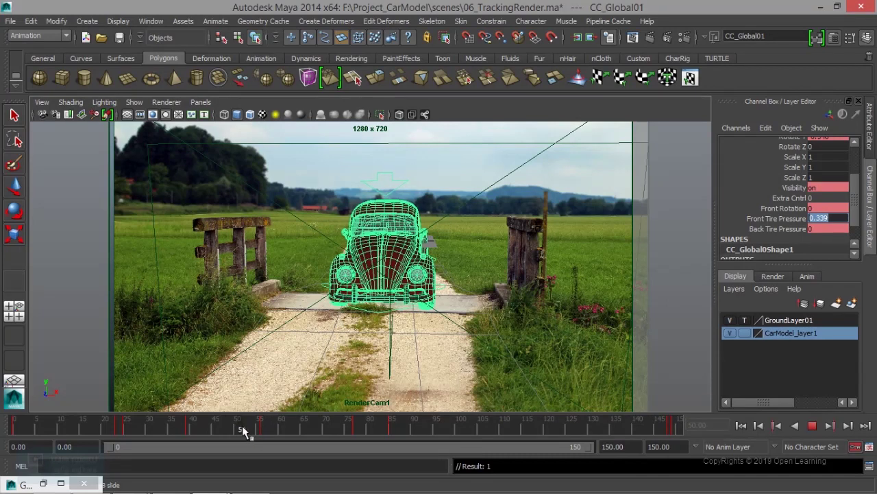
{"action": "left_click", "coordinate": [251, 431]}
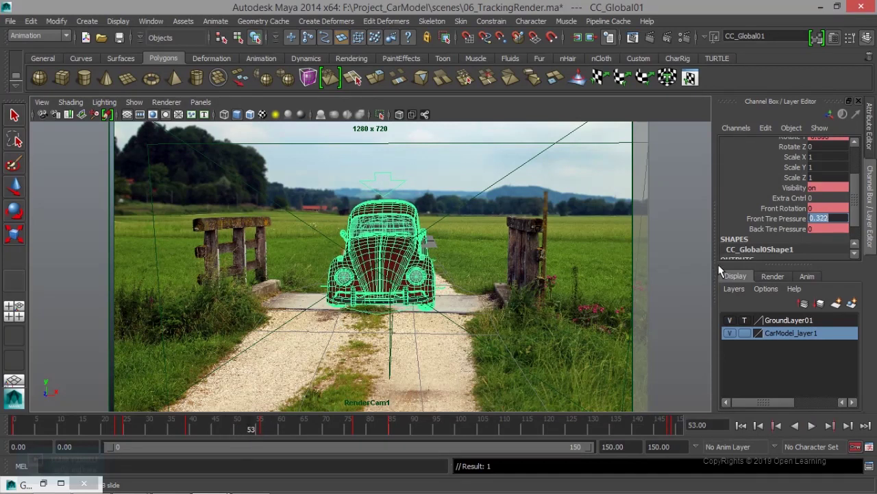
{"action": "left_click", "coordinate": [835, 426]}
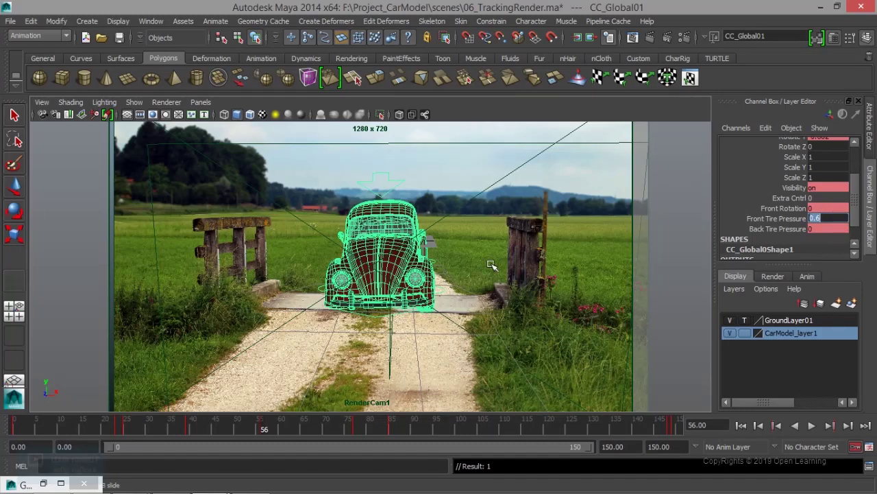
{"action": "key", "text": "e"}
{"action": "left_click", "coordinate": [515, 213]}
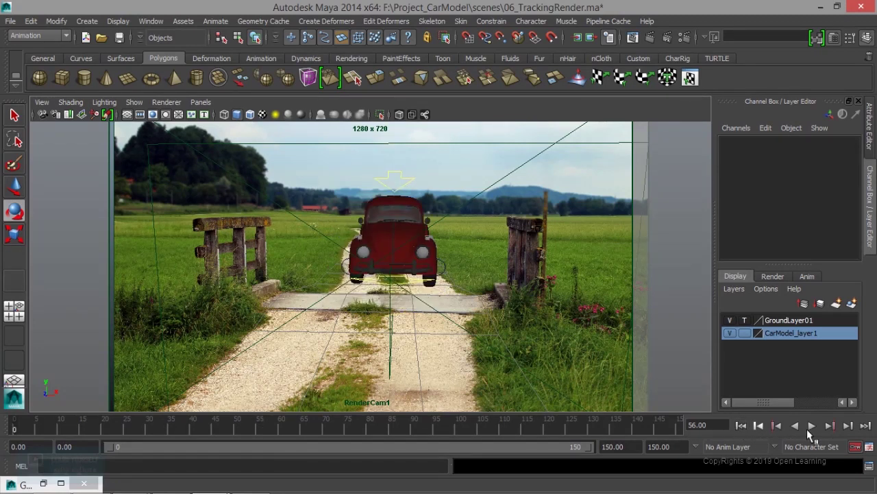
Play the red car driving toward the camera and stop at frame 115
{"action": "left_click", "coordinate": [813, 425]}
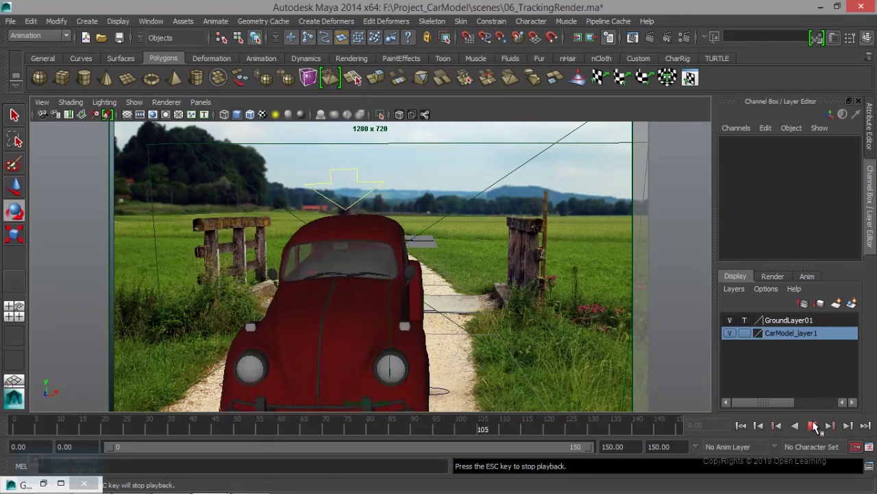
{"action": "left_click", "coordinate": [813, 426]}
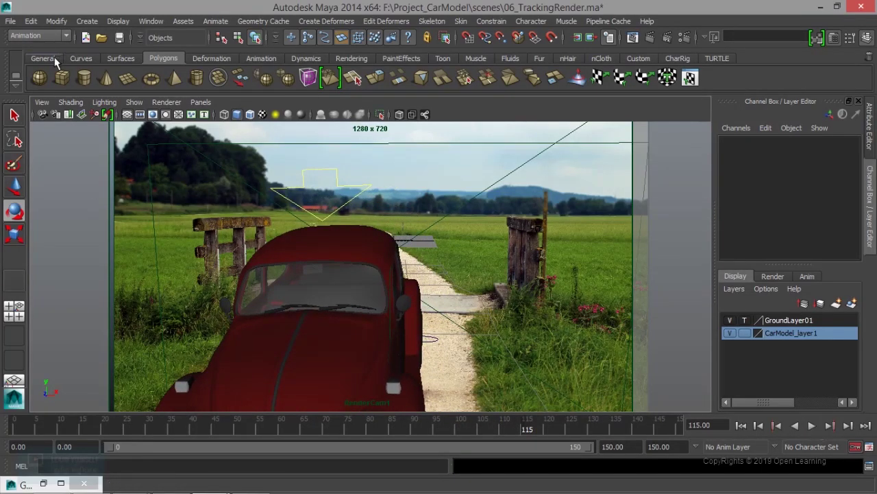
{"action": "left_click", "coordinate": [162, 19]}
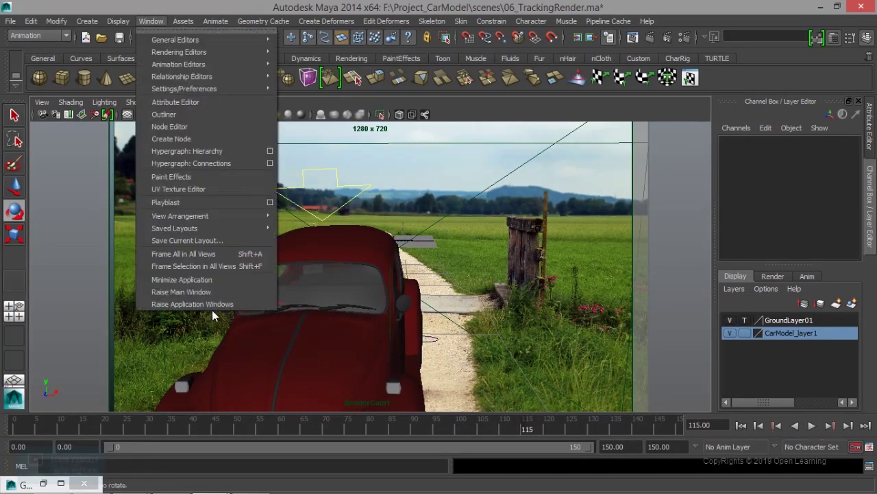
Playblast the car animation from the viewport and watch the preview in FCheck
{"action": "left_click", "coordinate": [270, 204]}
{"action": "left_click_drag", "start_coordinate": [508, 174], "coordinate": [452, 56]}
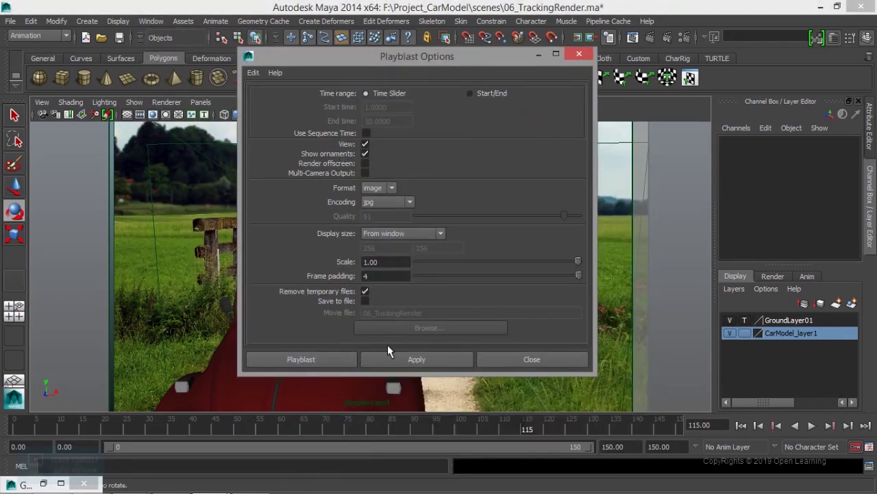
{"action": "left_click", "coordinate": [327, 361]}
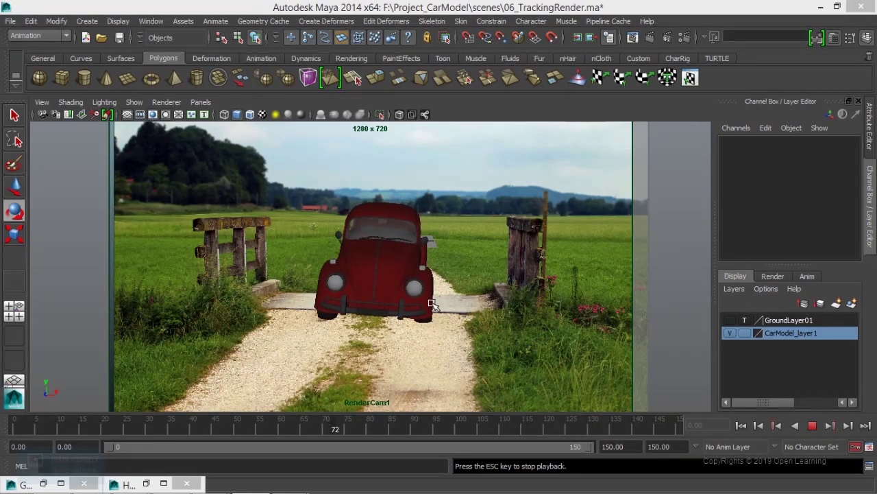
Stop playback at frame 68 and turn on NURBS curve display in the viewport
{"action": "left_click_drag", "start_coordinate": [339, 428], "coordinate": [149, 429]}
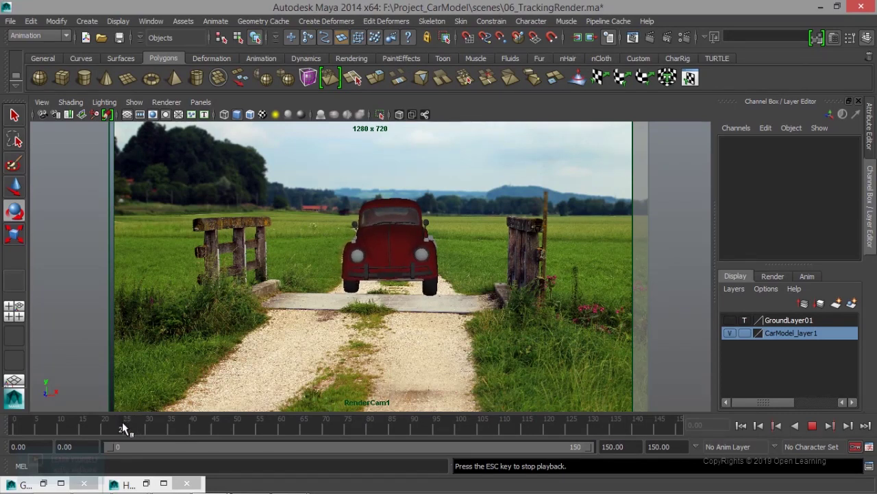
{"action": "left_click", "coordinate": [812, 426]}
{"action": "left_click", "coordinate": [129, 102]}
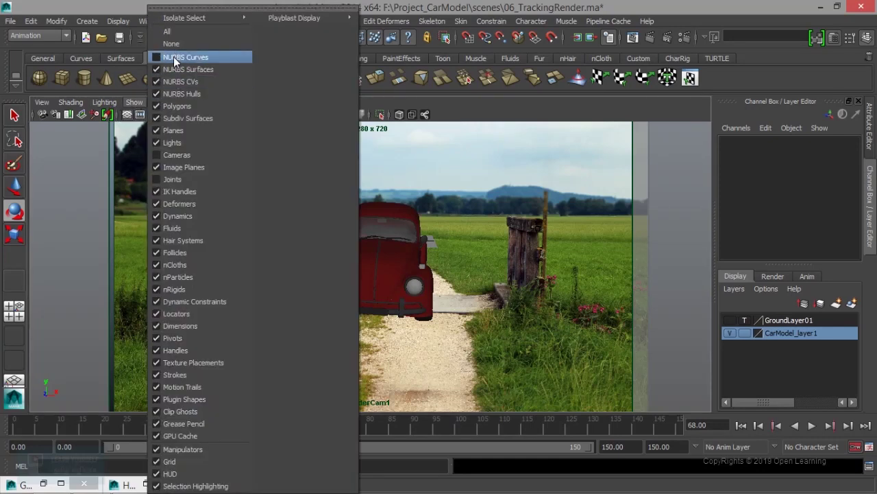
{"action": "left_click", "coordinate": [173, 57]}
Select the CC_Global01 control and move the time slider to frame 19
{"action": "left_click", "coordinate": [366, 328]}
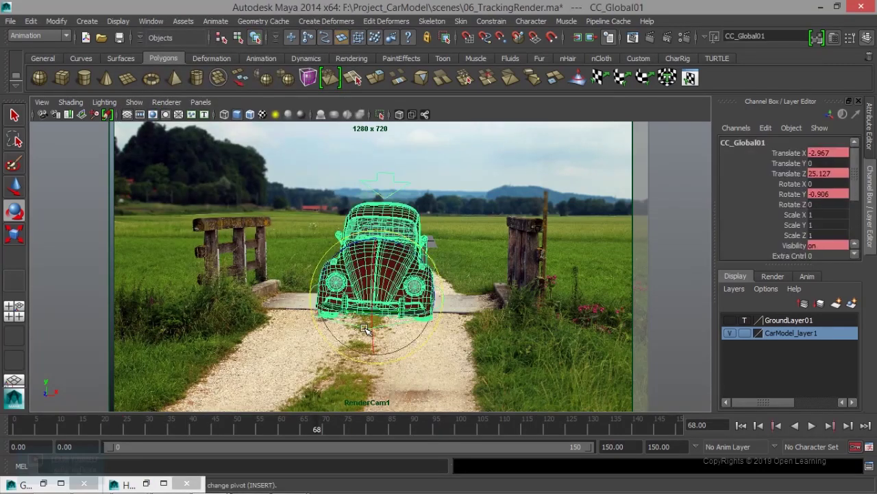
{"action": "left_click_drag", "start_coordinate": [152, 428], "coordinate": [101, 429]}
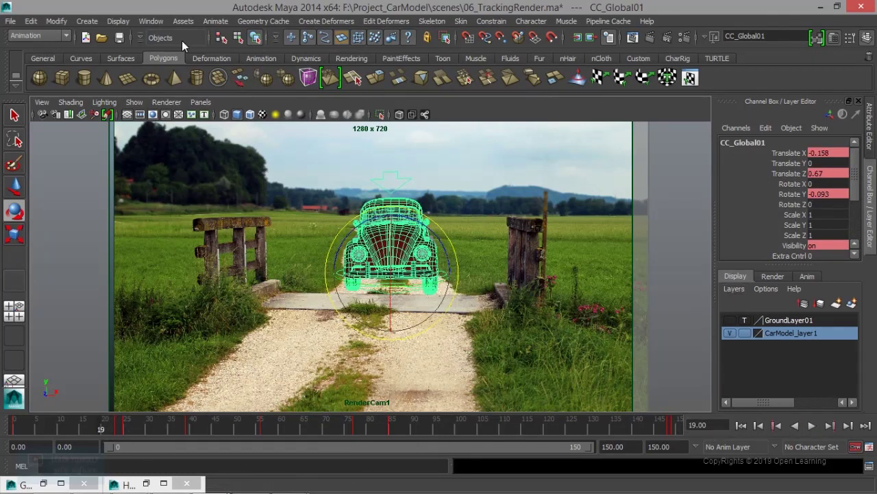
{"action": "left_click", "coordinate": [153, 21]}
{"action": "mouse_move", "coordinate": [178, 64]}
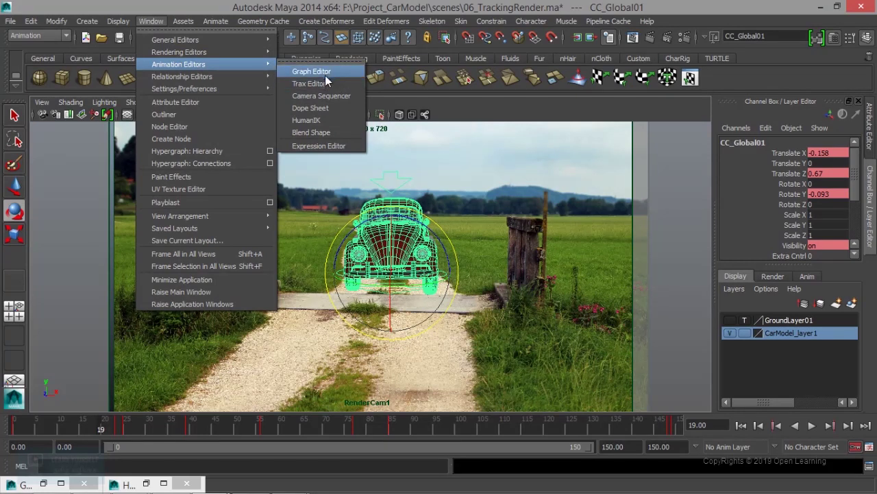
Show only CC_Global01's Front Tire Pressure curve in the Graph Editor, select its rising frame-25 key, then minimize it
{"action": "left_click", "coordinate": [316, 71]}
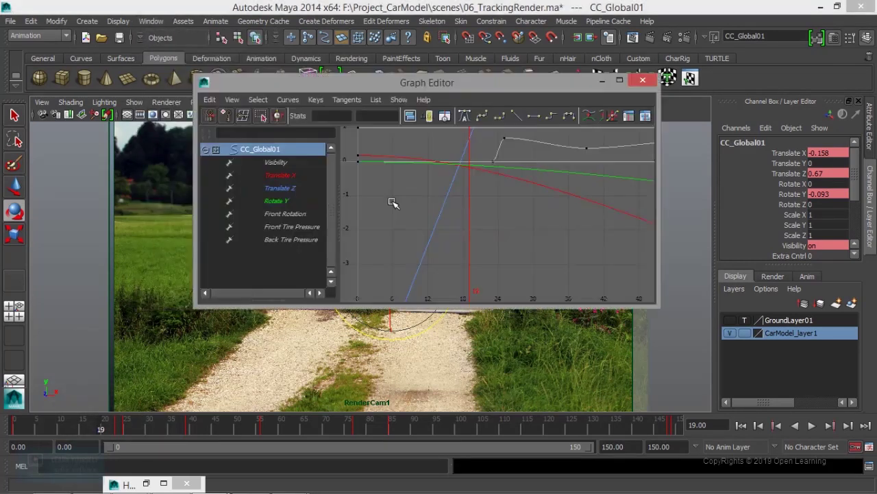
{"action": "left_click", "coordinate": [295, 226]}
{"action": "mouse_move", "coordinate": [466, 85]}
{"action": "left_mouse_down"}
{"action": "mouse_move", "coordinate": [535, 196]}
{"action": "mouse_move", "coordinate": [631, 245]}
{"action": "left_mouse_up"}
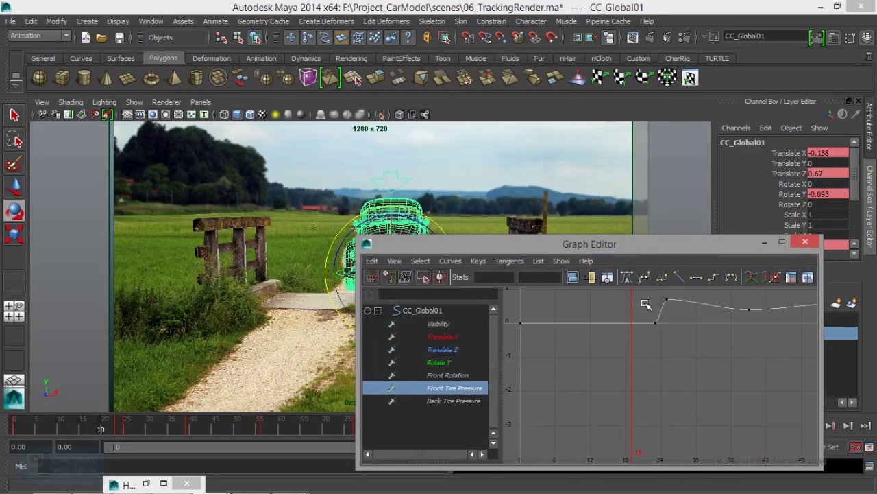
{"action": "left_click_drag", "start_coordinate": [649, 308], "coordinate": [661, 335]}
{"action": "left_click_drag", "start_coordinate": [679, 253], "coordinate": [441, 221]}
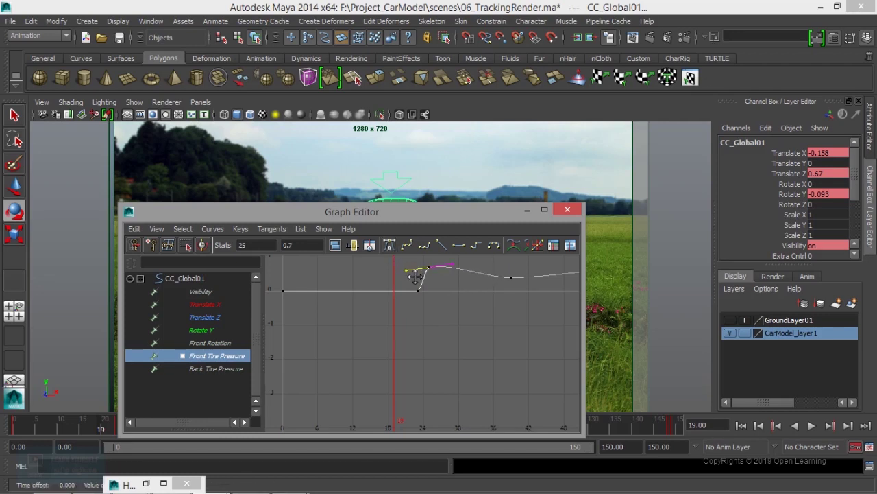
{"action": "left_click", "coordinate": [527, 209]}
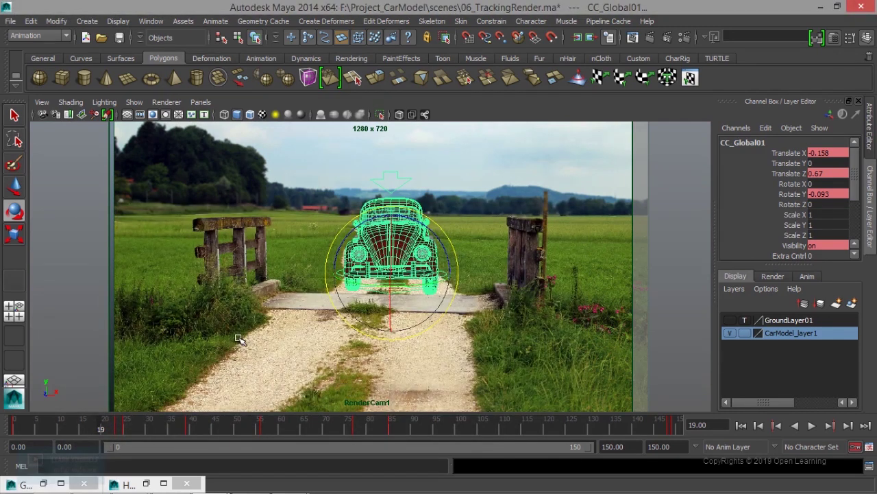
{"action": "left_click", "coordinate": [239, 338]}
{"action": "key", "text": "alt+v"}
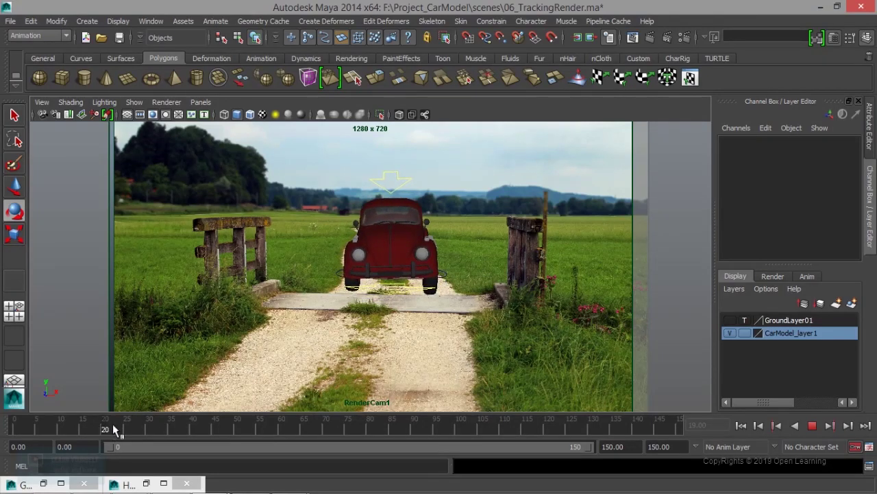
{"action": "left_click", "coordinate": [84, 429]}
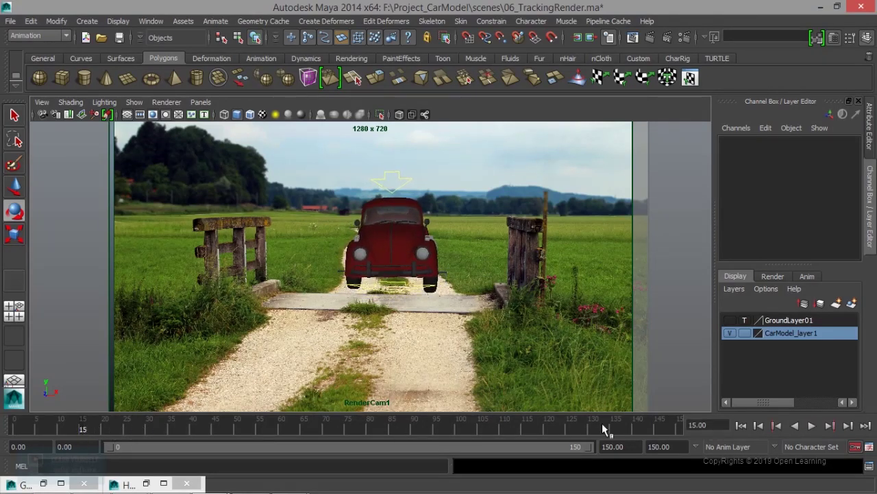
{"action": "left_click", "coordinate": [812, 426]}
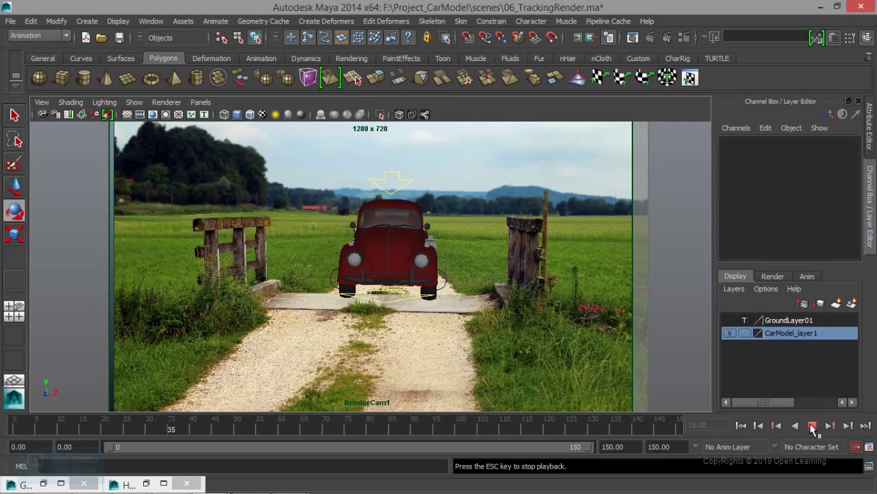
{"action": "key", "text": "Escape"}
{"action": "key", "text": "alt+v"}
{"action": "left_click", "coordinate": [72, 428]}
{"action": "left_click", "coordinate": [108, 429]}
{"action": "key", "text": "ctrl+z"}
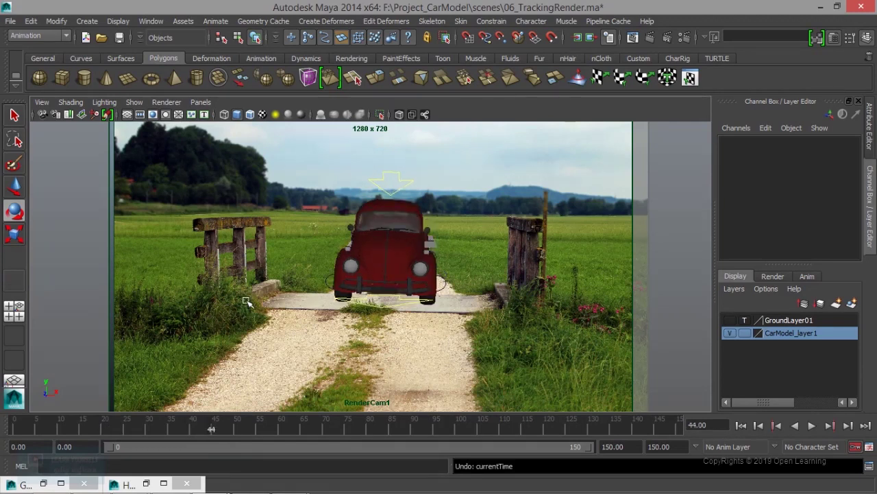
{"action": "key", "text": "ctrl+z"}
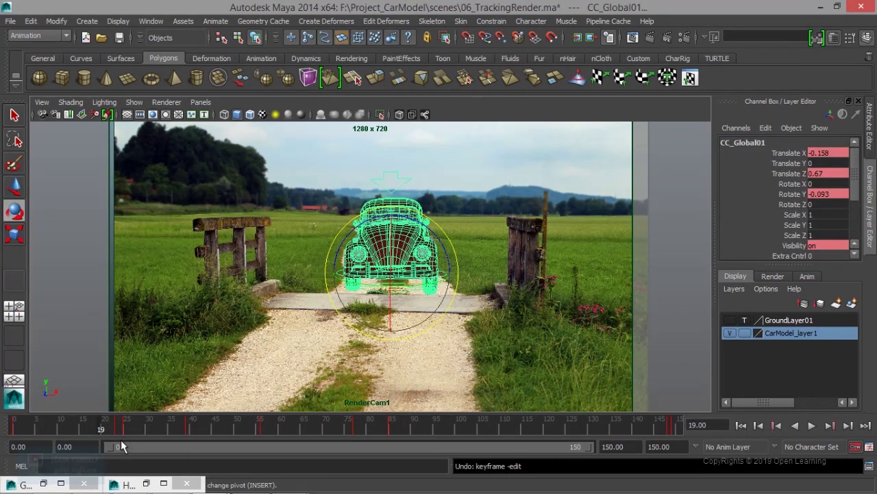
{"action": "key", "text": "alt+v"}
{"action": "left_click_drag", "start_coordinate": [174, 425], "coordinate": [102, 430]}
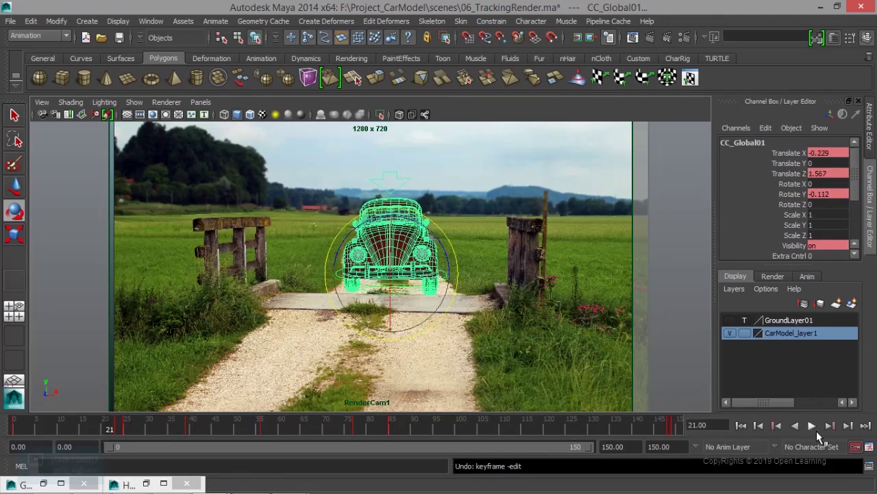
{"action": "left_click", "coordinate": [812, 426]}
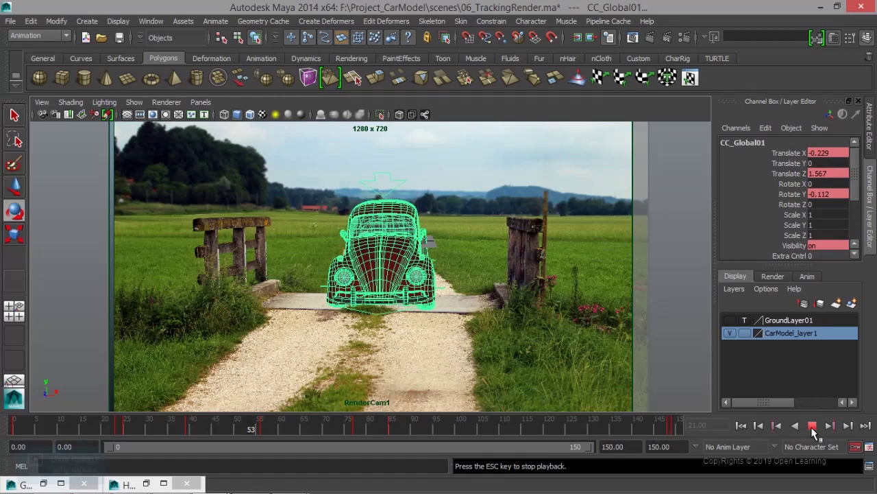
{"action": "left_click", "coordinate": [813, 425]}
{"action": "mouse_move", "coordinate": [324, 439]}
{"action": "left_mouse_down"}
{"action": "mouse_move", "coordinate": [191, 426]}
{"action": "mouse_move", "coordinate": [8, 438]}
{"action": "left_mouse_up"}
{"action": "left_click", "coordinate": [469, 343]}
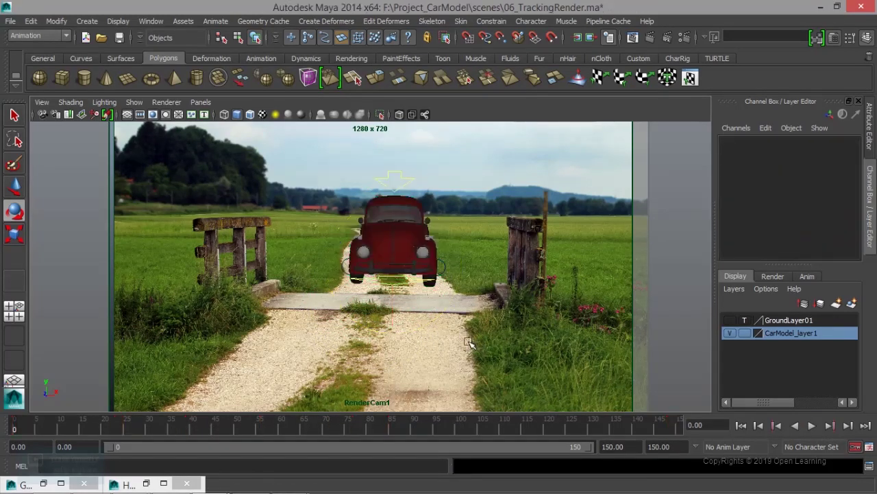
{"action": "key", "text": "alt+v"}
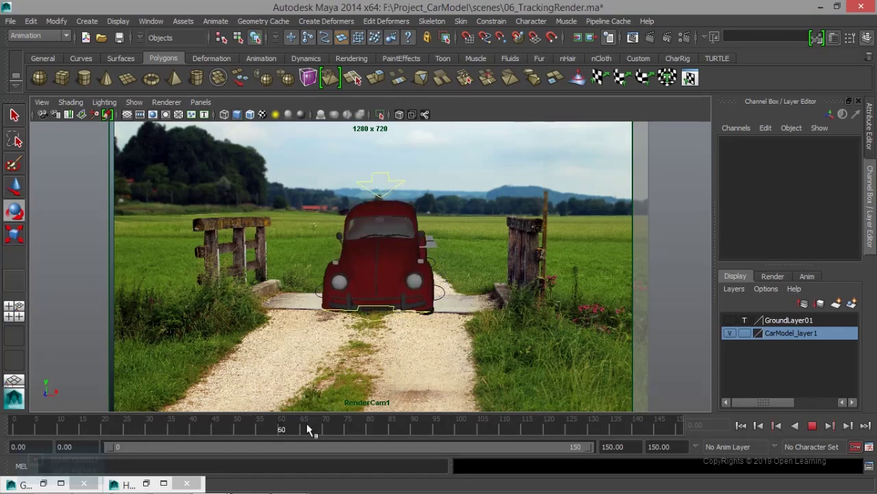
{"action": "left_click_drag", "start_coordinate": [538, 422], "coordinate": [90, 416]}
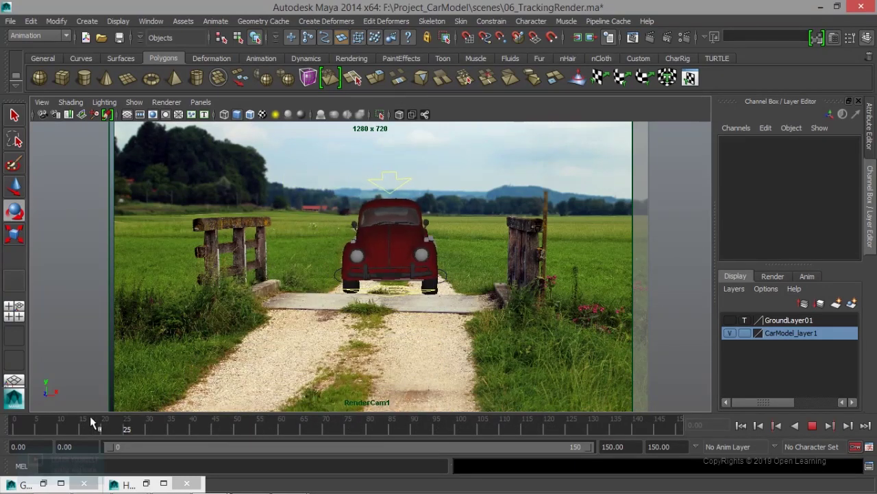
{"action": "mouse_move", "coordinate": [292, 427]}
{"action": "left_mouse_down"}
{"action": "mouse_move", "coordinate": [506, 415]}
{"action": "mouse_move", "coordinate": [460, 415]}
{"action": "mouse_move", "coordinate": [458, 429]}
{"action": "mouse_move", "coordinate": [382, 419]}
{"action": "mouse_move", "coordinate": [532, 412]}
{"action": "mouse_move", "coordinate": [257, 425]}
{"action": "mouse_move", "coordinate": [569, 416]}
{"action": "mouse_move", "coordinate": [275, 421]}
{"action": "mouse_move", "coordinate": [599, 423]}
{"action": "mouse_move", "coordinate": [11, 434]}
{"action": "mouse_move", "coordinate": [372, 434]}
{"action": "mouse_move", "coordinate": [665, 411]}
{"action": "mouse_move", "coordinate": [392, 428]}
{"action": "left_mouse_up"}
{"action": "left_click_drag", "start_coordinate": [274, 441], "coordinate": [213, 442]}
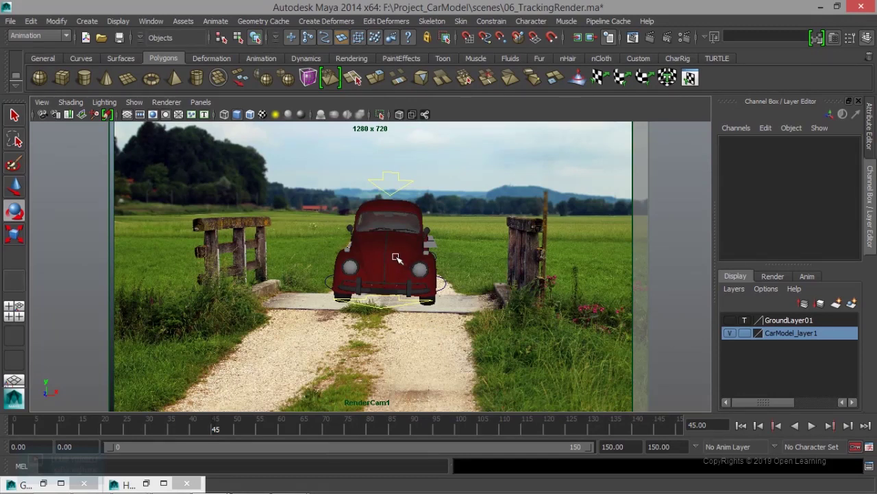
{"action": "left_click", "coordinate": [396, 258]}
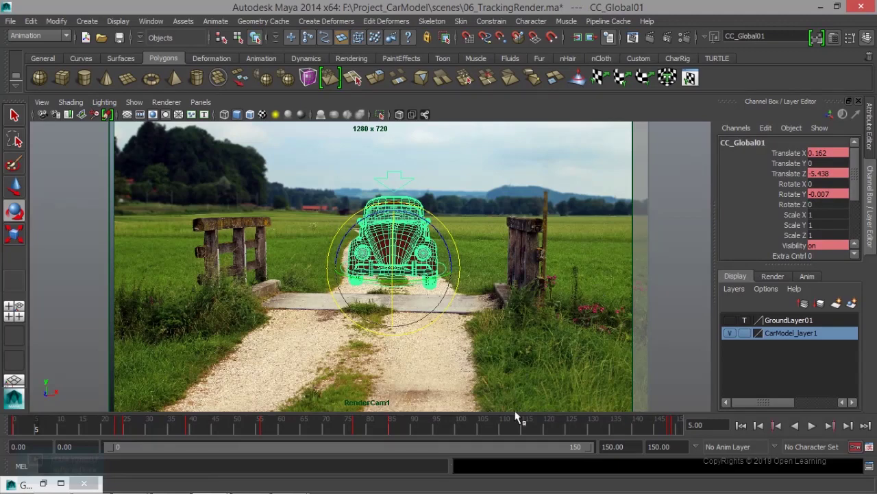
{"action": "key", "text": "alt+v"}
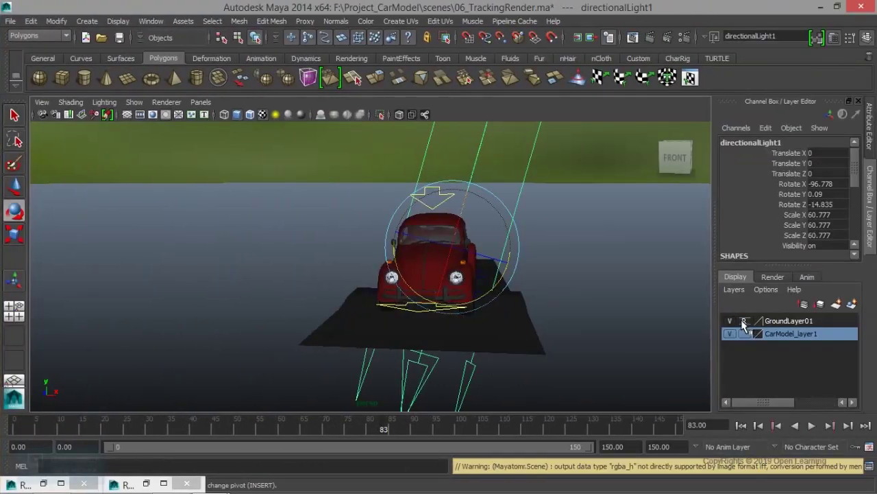
Render the frame over the road photo, then re-render to check the ground and shadow
{"action": "mouse_move", "coordinate": [528, 309]}
{"action": "left_mouse_down", "text": "alt"}
{"action": "mouse_move", "coordinate": [557, 334]}
{"action": "mouse_move", "coordinate": [624, 134]}
{"action": "left_mouse_up", "text": "alt"}
{"action": "left_click", "coordinate": [633, 39]}
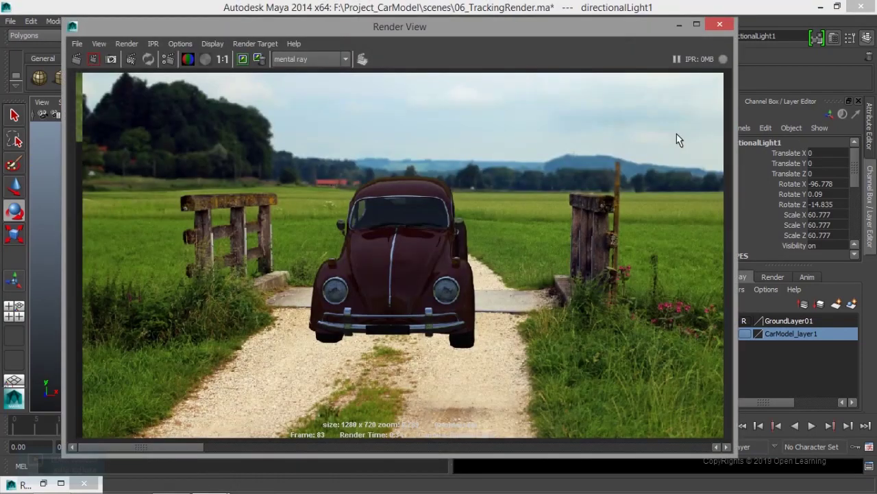
{"action": "left_click", "coordinate": [77, 59]}
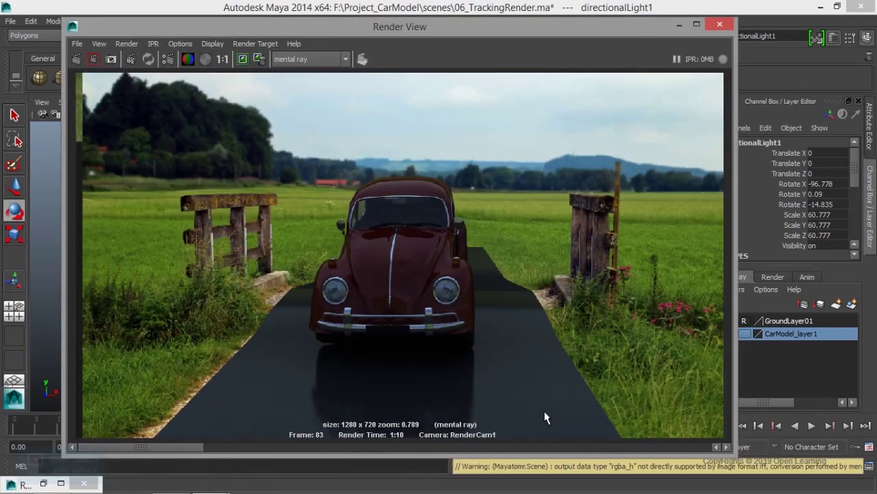
{"action": "left_click", "coordinate": [679, 26]}
Assign a new material to the ground plane and bring up Hypershade
{"action": "left_click", "coordinate": [501, 322]}
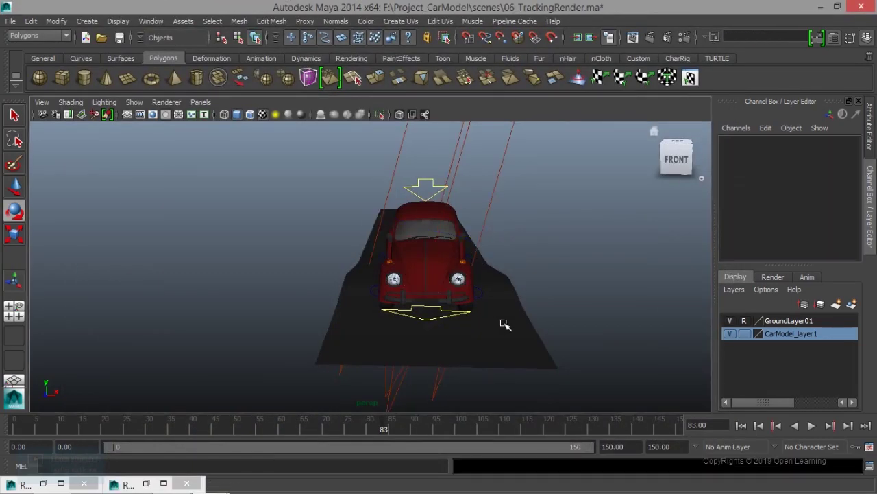
{"action": "left_click", "coordinate": [536, 347]}
{"action": "right_click_drag", "start_coordinate": [511, 202], "coordinate": [517, 438]}
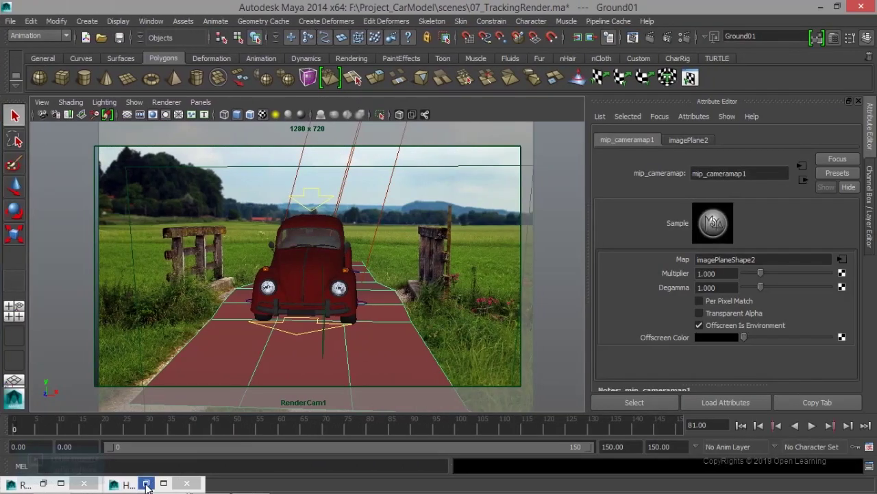
{"action": "left_click", "coordinate": [147, 483]}
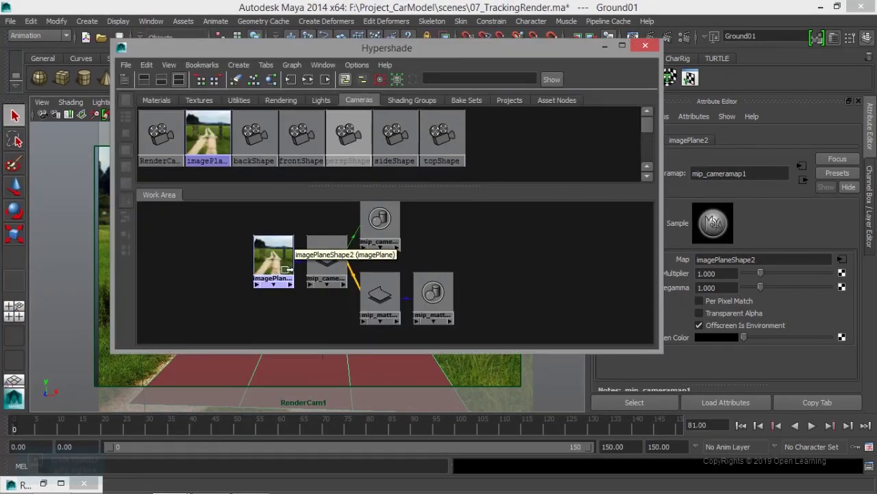
Add a 2D File texture node (file12) to the network and arrange it beside the image plane node
{"action": "left_click", "coordinate": [274, 260]}
{"action": "left_click_drag", "start_coordinate": [258, 268], "coordinate": [214, 265]}
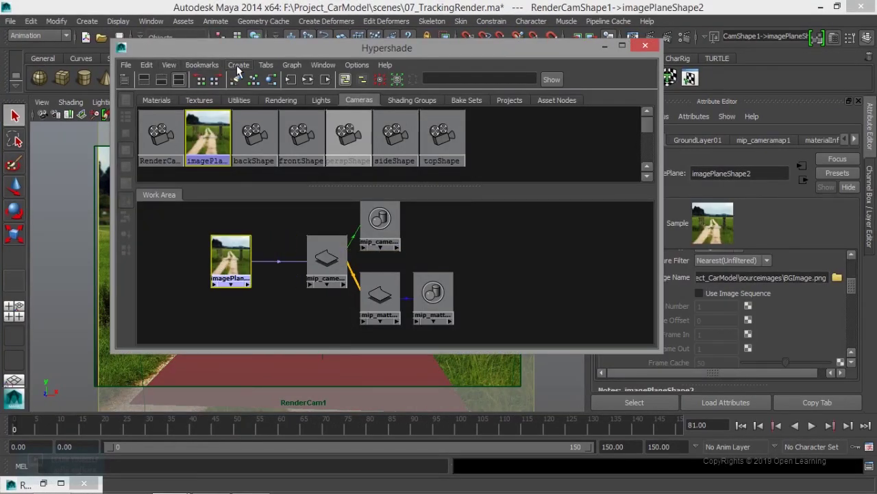
{"action": "left_click", "coordinate": [238, 65]}
{"action": "left_click", "coordinate": [431, 83]}
{"action": "left_click_drag", "start_coordinate": [158, 243], "coordinate": [258, 302]}
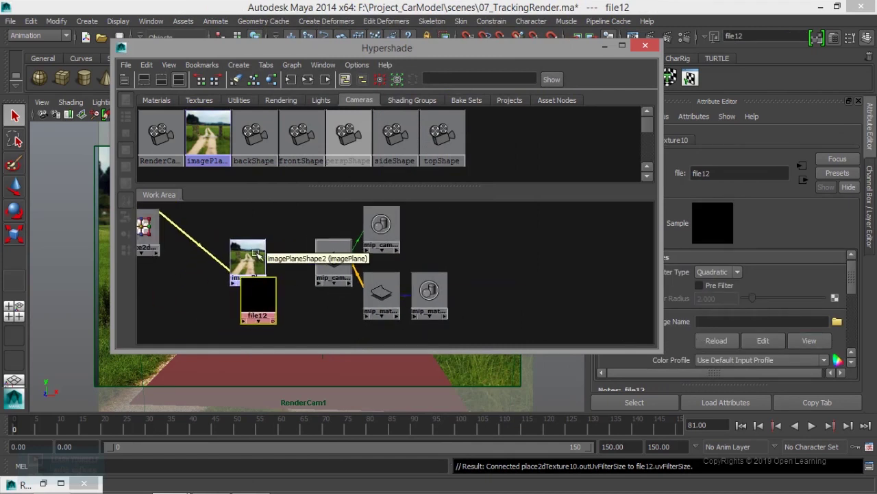
{"action": "left_click_drag", "start_coordinate": [253, 250], "coordinate": [237, 238]}
{"action": "left_click_drag", "start_coordinate": [246, 248], "coordinate": [272, 240]}
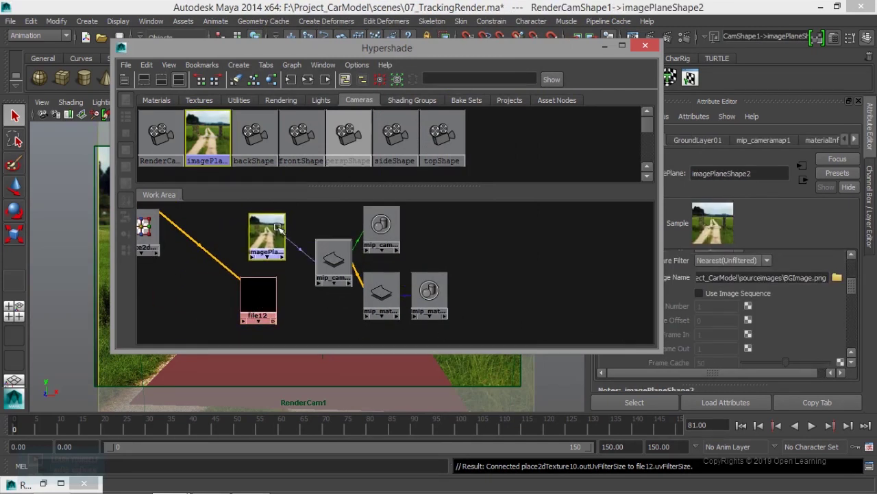
{"action": "mouse_move", "coordinate": [252, 304]}
{"action": "left_mouse_down"}
{"action": "mouse_move", "coordinate": [261, 308]}
{"action": "mouse_move", "coordinate": [256, 295]}
{"action": "left_mouse_up"}
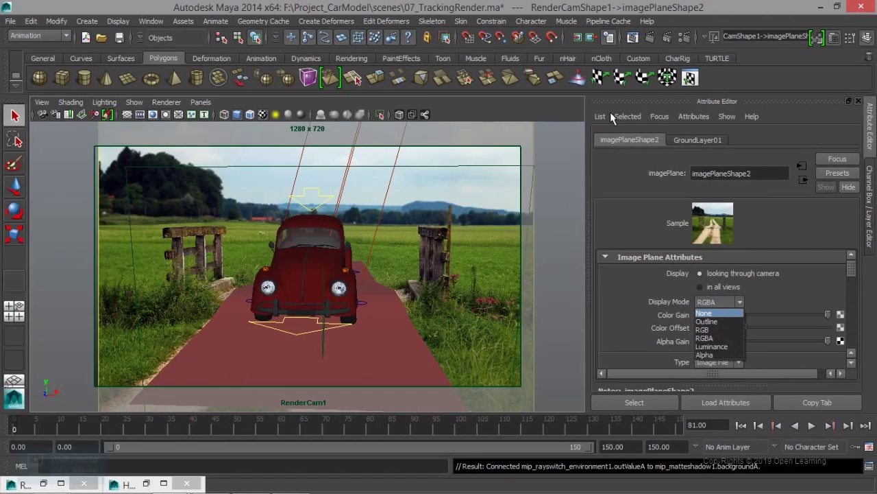
Render frame 81 from RenderCam1 and zoom in on the black ground plane
{"action": "left_click", "coordinate": [631, 37]}
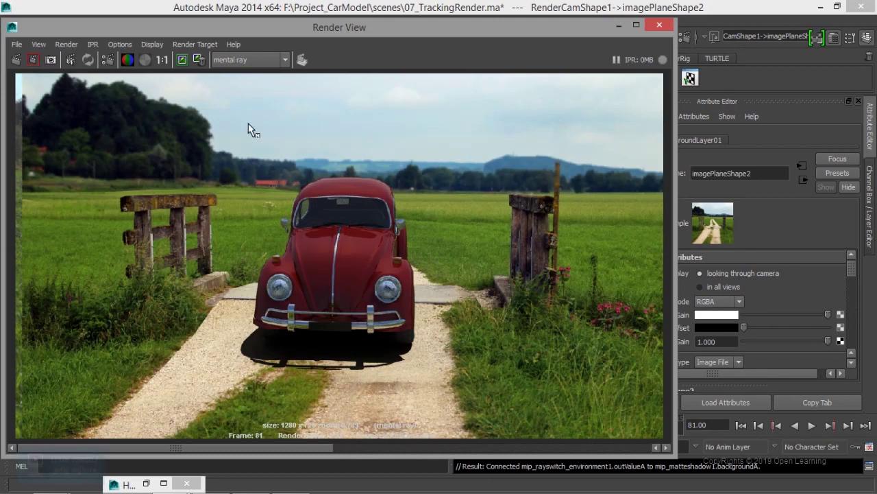
{"action": "left_click", "coordinate": [65, 45]}
{"action": "mouse_move", "coordinate": [82, 59]}
{"action": "left_click", "coordinate": [231, 138]}
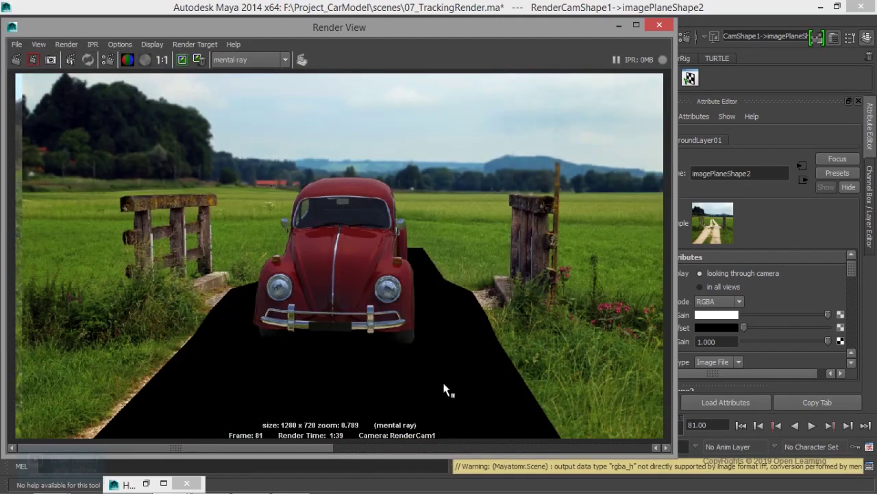
{"action": "scroll", "coordinate": [433, 408], "scroll_direction": "up", "scroll_amount": 3}
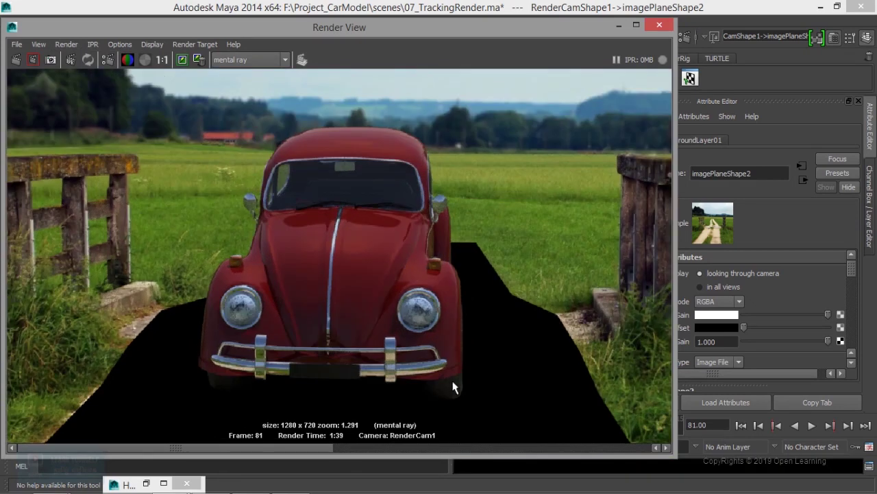
{"action": "scroll", "coordinate": [416, 355], "scroll_direction": "up", "scroll_amount": 1}
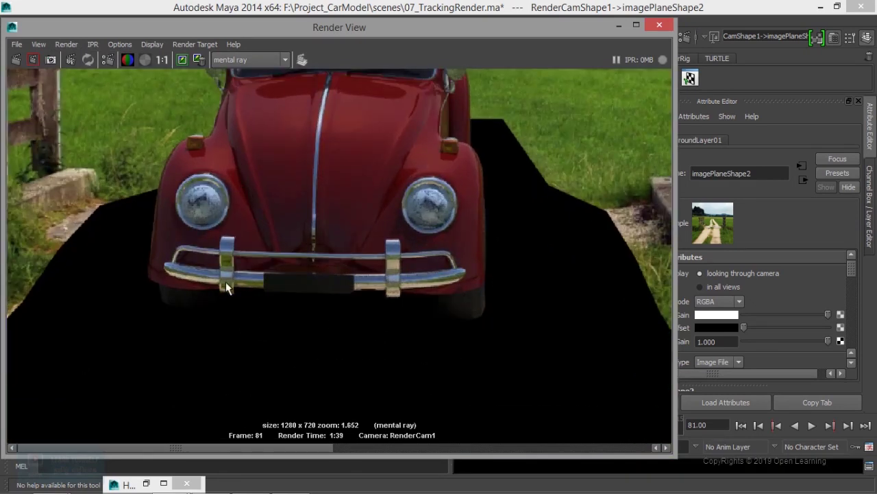
{"action": "scroll", "coordinate": [229, 293], "scroll_direction": "up", "scroll_amount": 2}
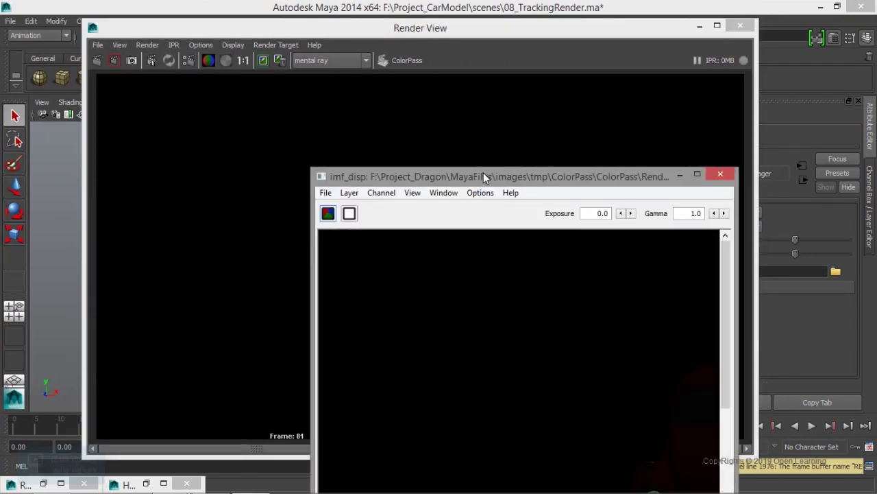
Enlarge the imf_disp viewer to show the whole car and raise gamma to 2.2
{"action": "left_click_drag", "start_coordinate": [484, 172], "coordinate": [255, 31]}
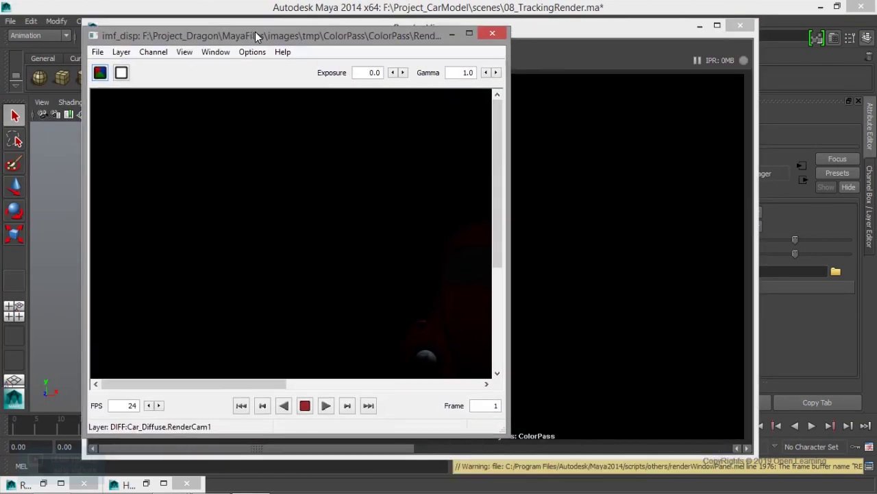
{"action": "left_click_drag", "start_coordinate": [506, 432], "coordinate": [817, 472]}
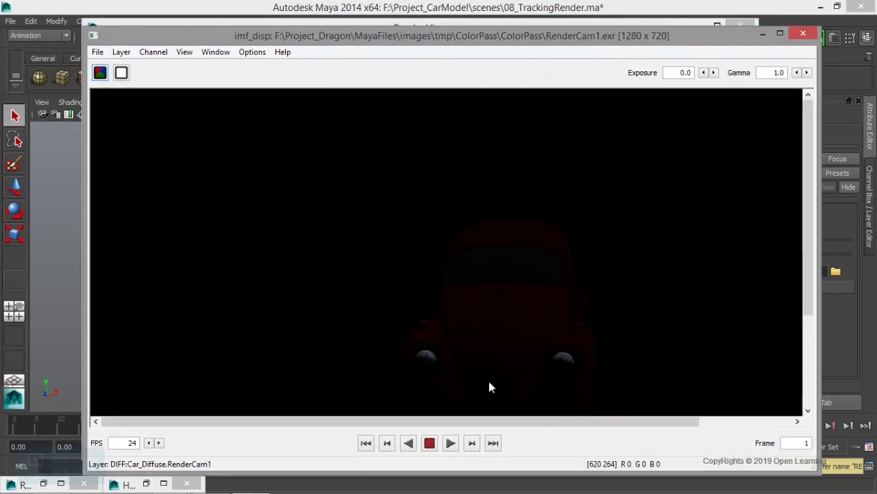
{"action": "left_click_drag", "start_coordinate": [660, 421], "coordinate": [715, 421]}
{"action": "left_click", "coordinate": [807, 73]}
{"action": "left_click", "coordinate": [807, 72]}
{"action": "left_click", "coordinate": [807, 72]}
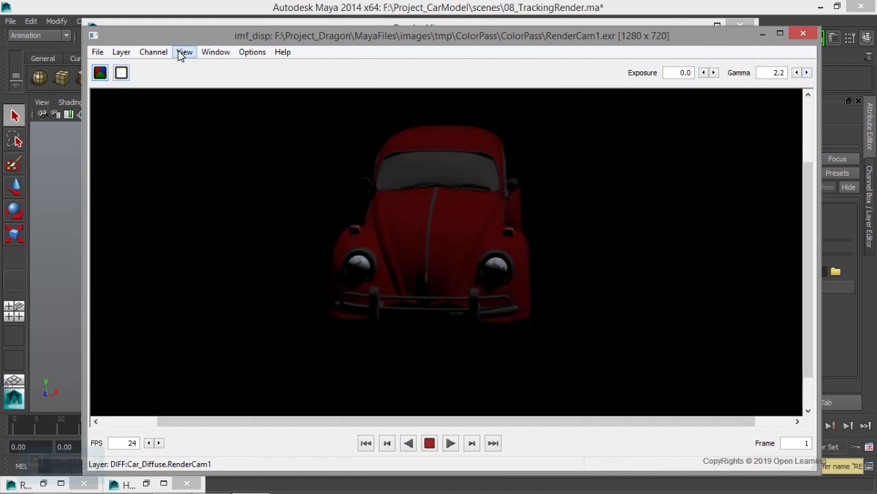
View the DIFF, CAMZ depth, INDIRR and REFL layers in turn, then close the viewer
{"action": "left_click", "coordinate": [121, 52]}
{"action": "left_click", "coordinate": [141, 95]}
{"action": "left_click", "coordinate": [122, 52]}
{"action": "left_click", "coordinate": [144, 81]}
{"action": "left_click", "coordinate": [121, 52]}
{"action": "left_click", "coordinate": [164, 113]}
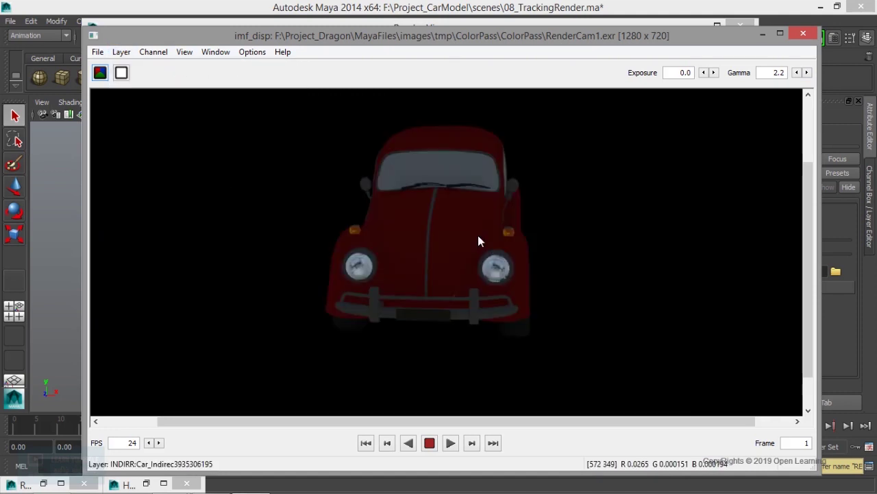
{"action": "left_click", "coordinate": [121, 52]}
{"action": "left_click", "coordinate": [146, 126]}
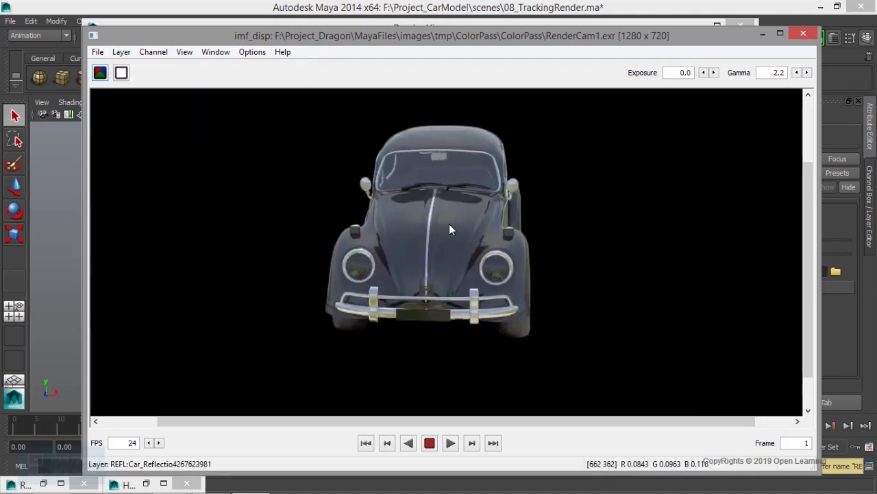
{"action": "left_click", "coordinate": [805, 36]}
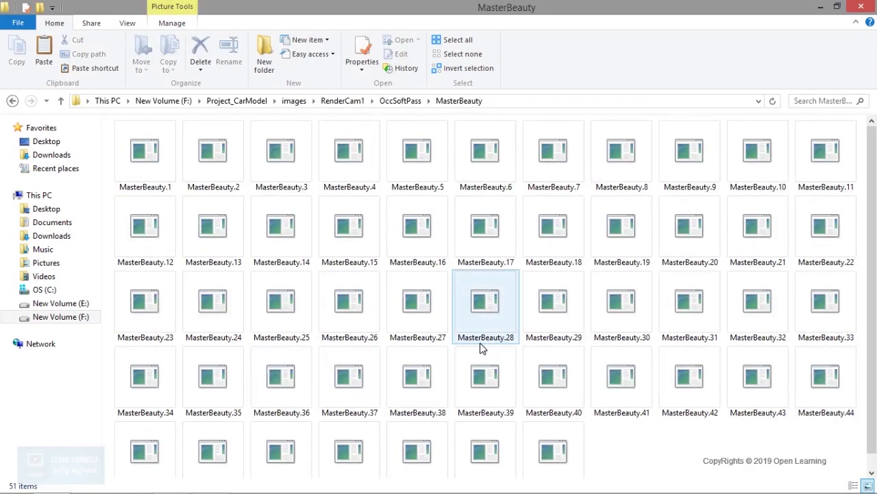
Check soft-occlusion frame MasterBeauty.28, then return to the RenderCam1 folder
{"action": "double_click", "coordinate": [623, 151]}
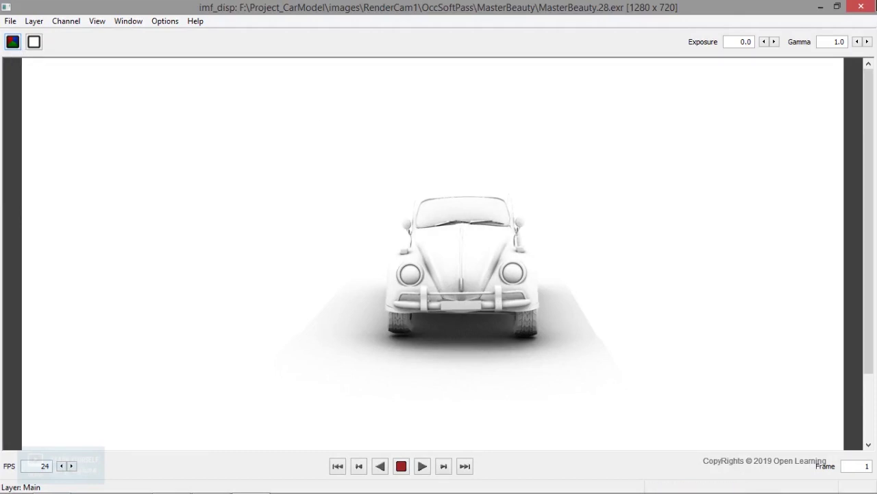
{"action": "left_click", "coordinate": [861, 7]}
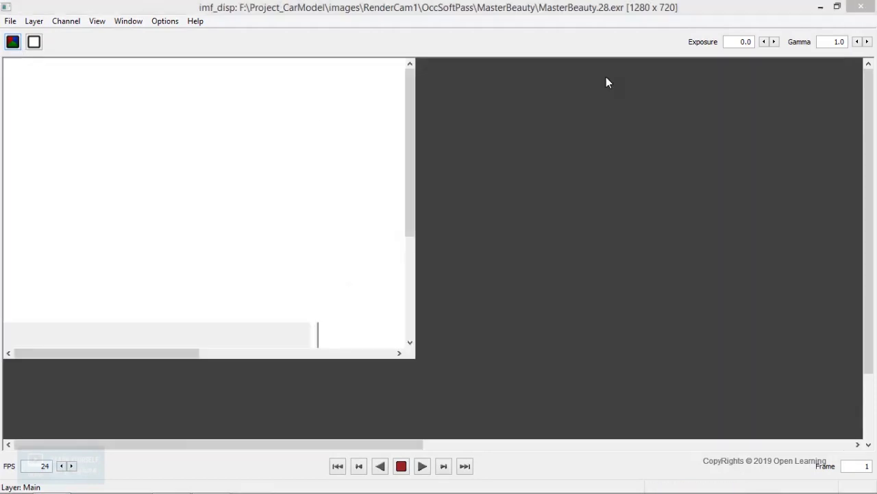
{"action": "left_click", "coordinate": [401, 101]}
{"action": "left_click", "coordinate": [330, 101]}
Check tight-occlusion frame MasterBeauty.40 in OccTightPass\MasterBeauty, then return to RenderCam1
{"action": "double_click", "coordinate": [171, 175]}
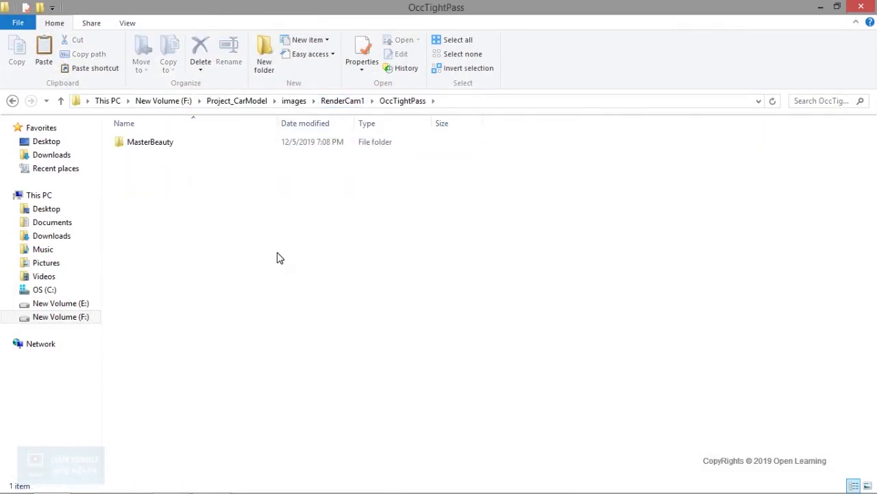
{"action": "double_click", "coordinate": [164, 141]}
{"action": "double_click", "coordinate": [560, 353]}
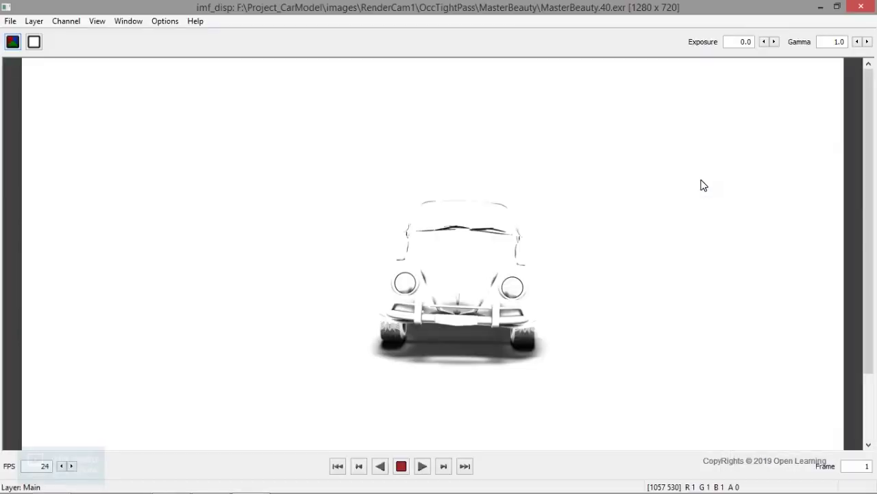
{"action": "left_click", "coordinate": [861, 7]}
{"action": "left_click", "coordinate": [403, 101]}
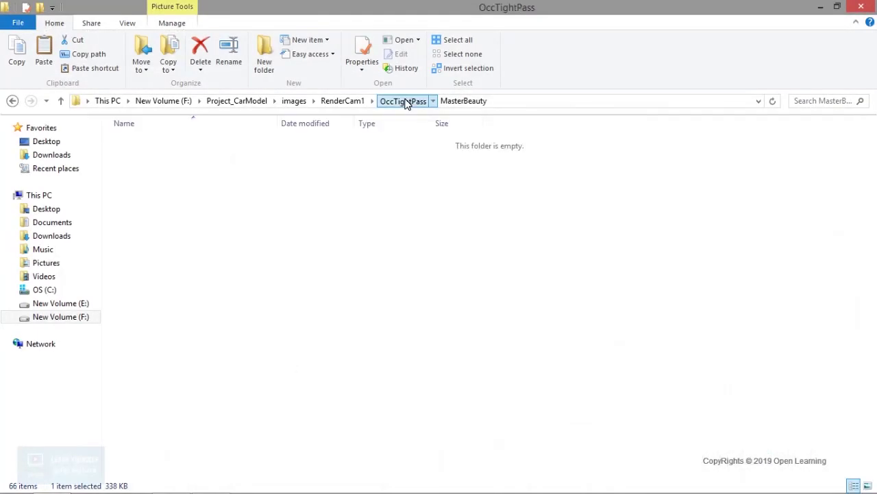
{"action": "left_click", "coordinate": [341, 100]}
{"action": "left_click", "coordinate": [335, 198]}
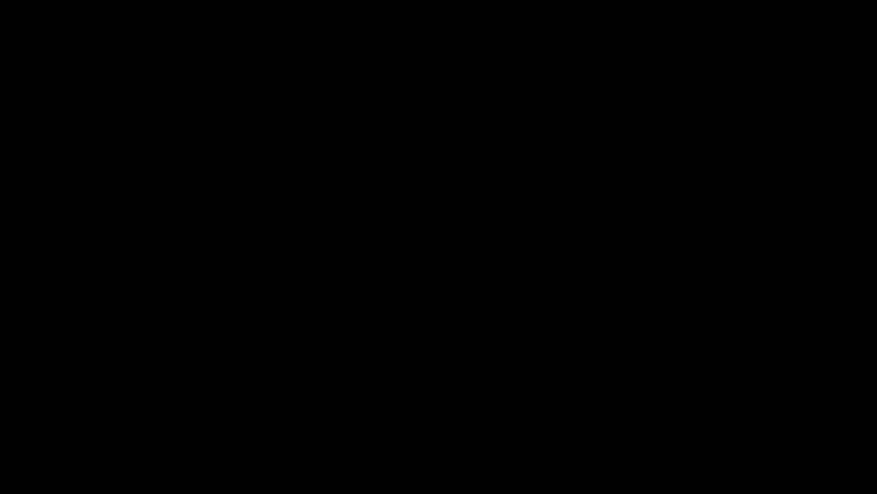